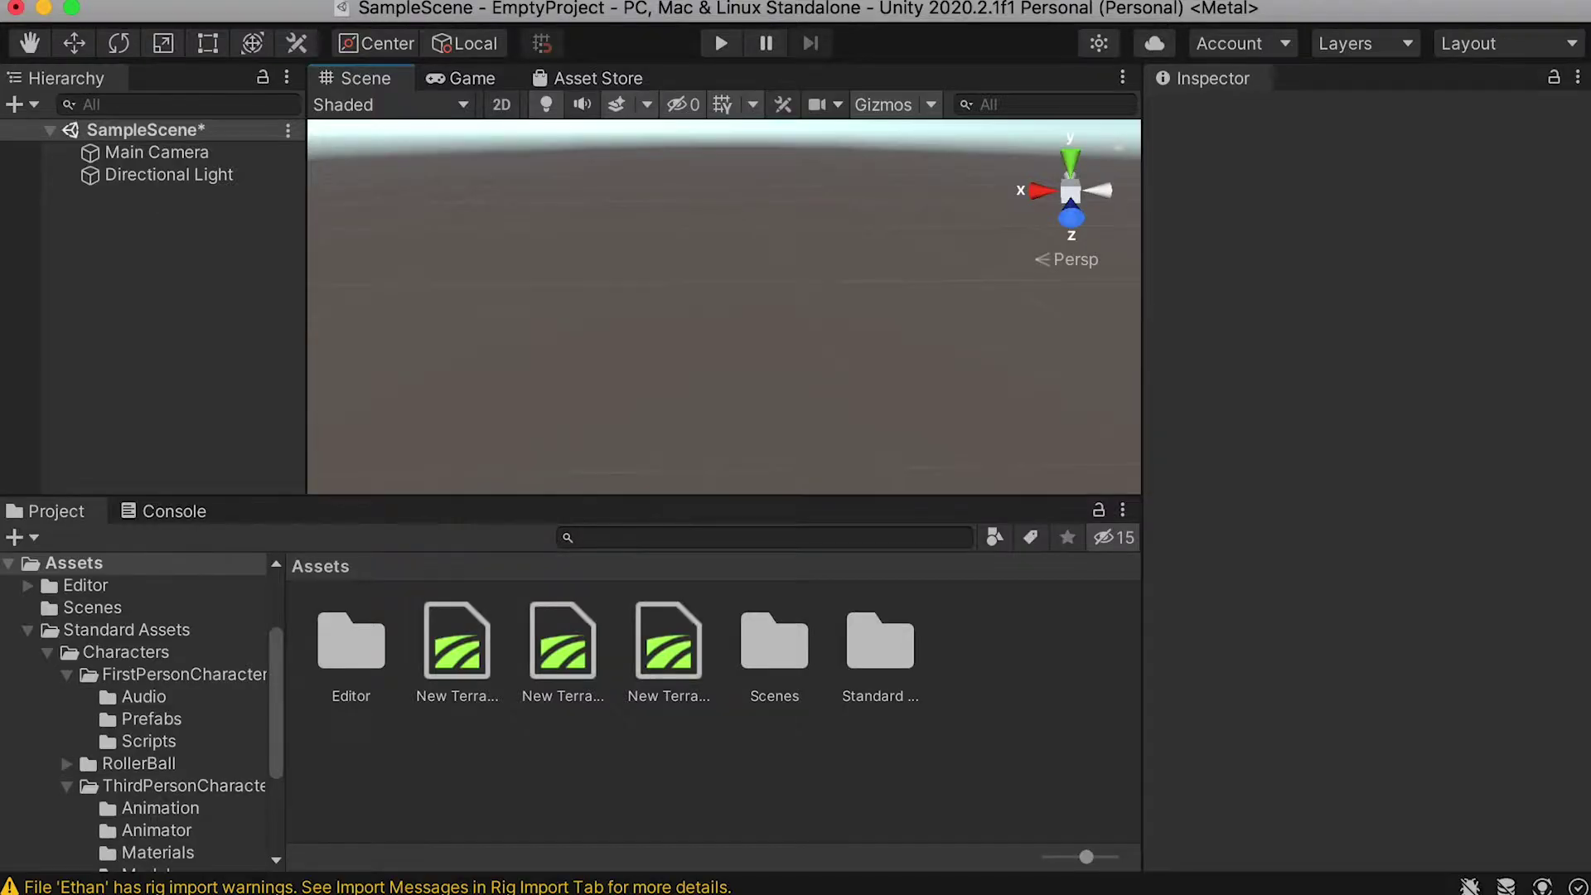
# Add a 3D Terrain object to the scene and turn off its Static setting.
pyautogui.click(405, 16)
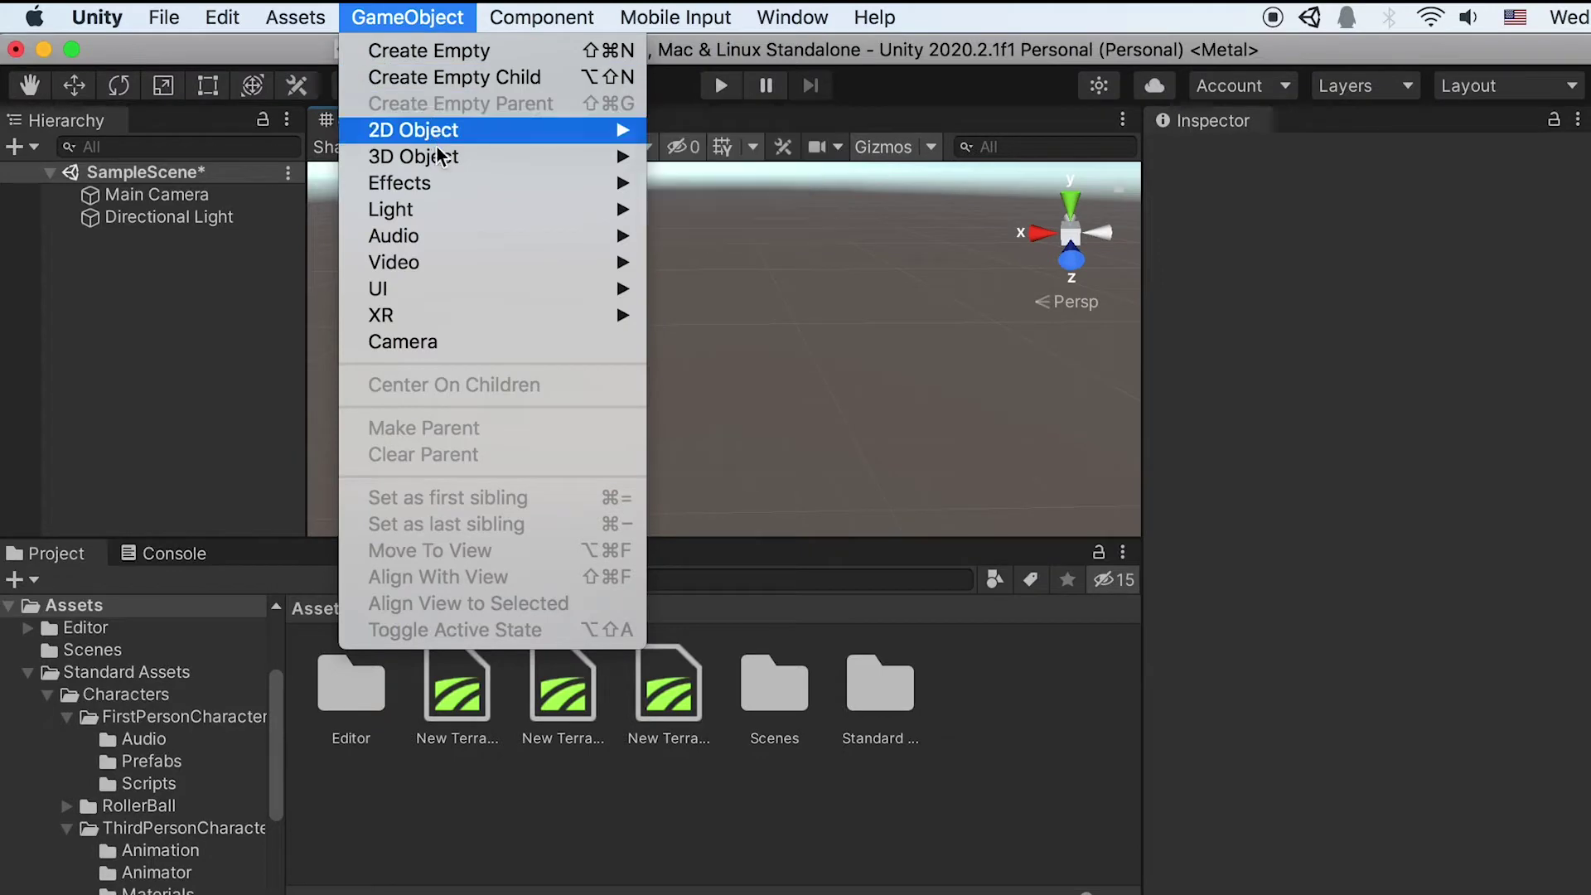
pyautogui.moveTo(439, 156)
pyautogui.click(761, 418)
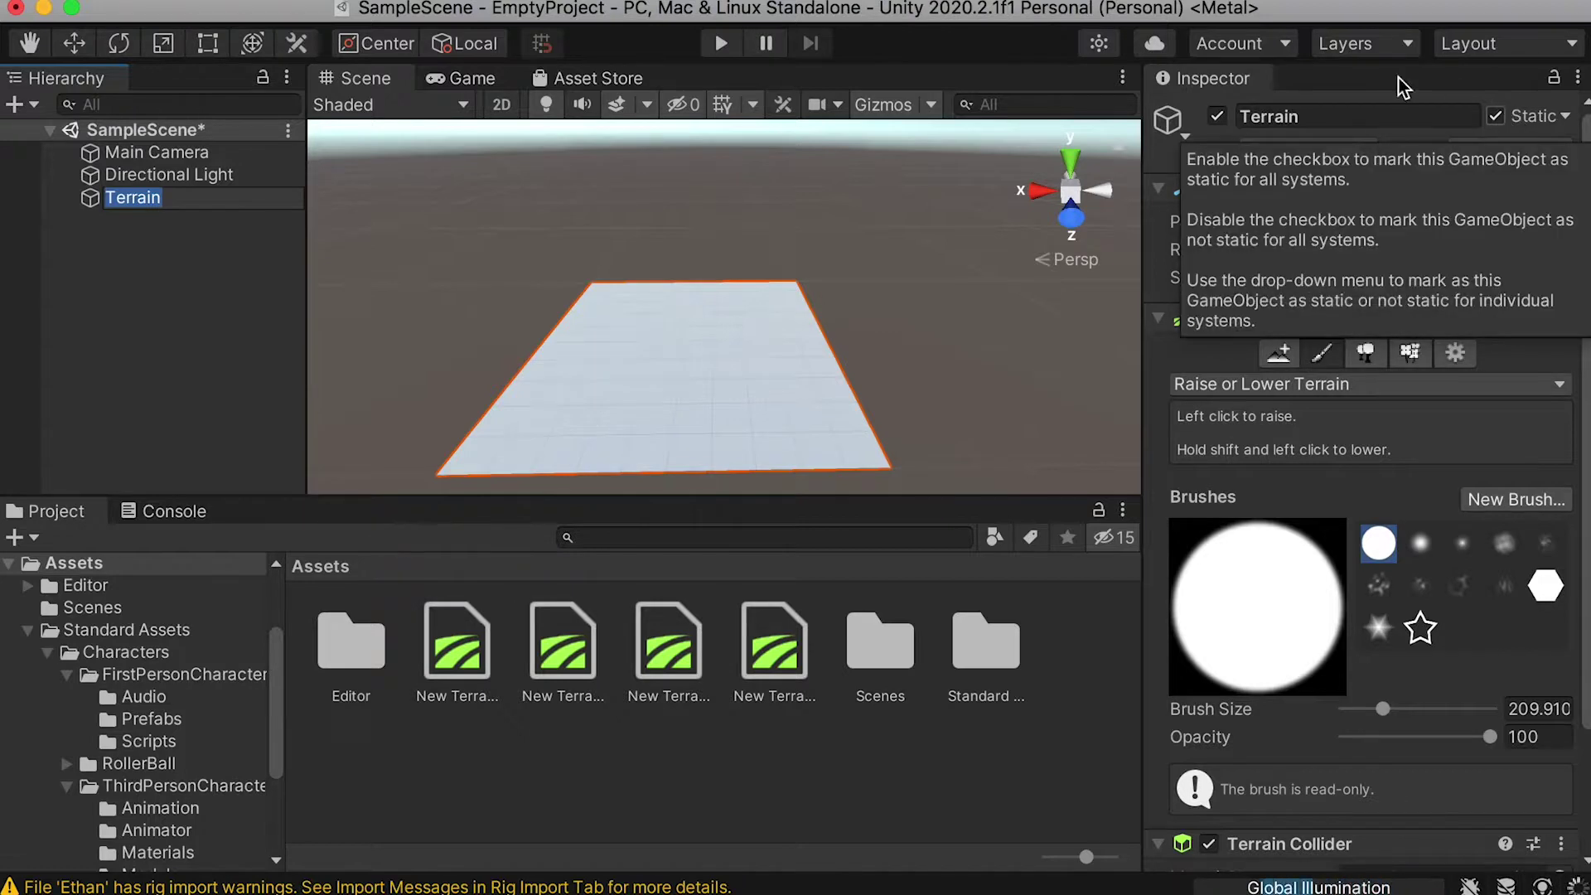
pyautogui.click(1496, 117)
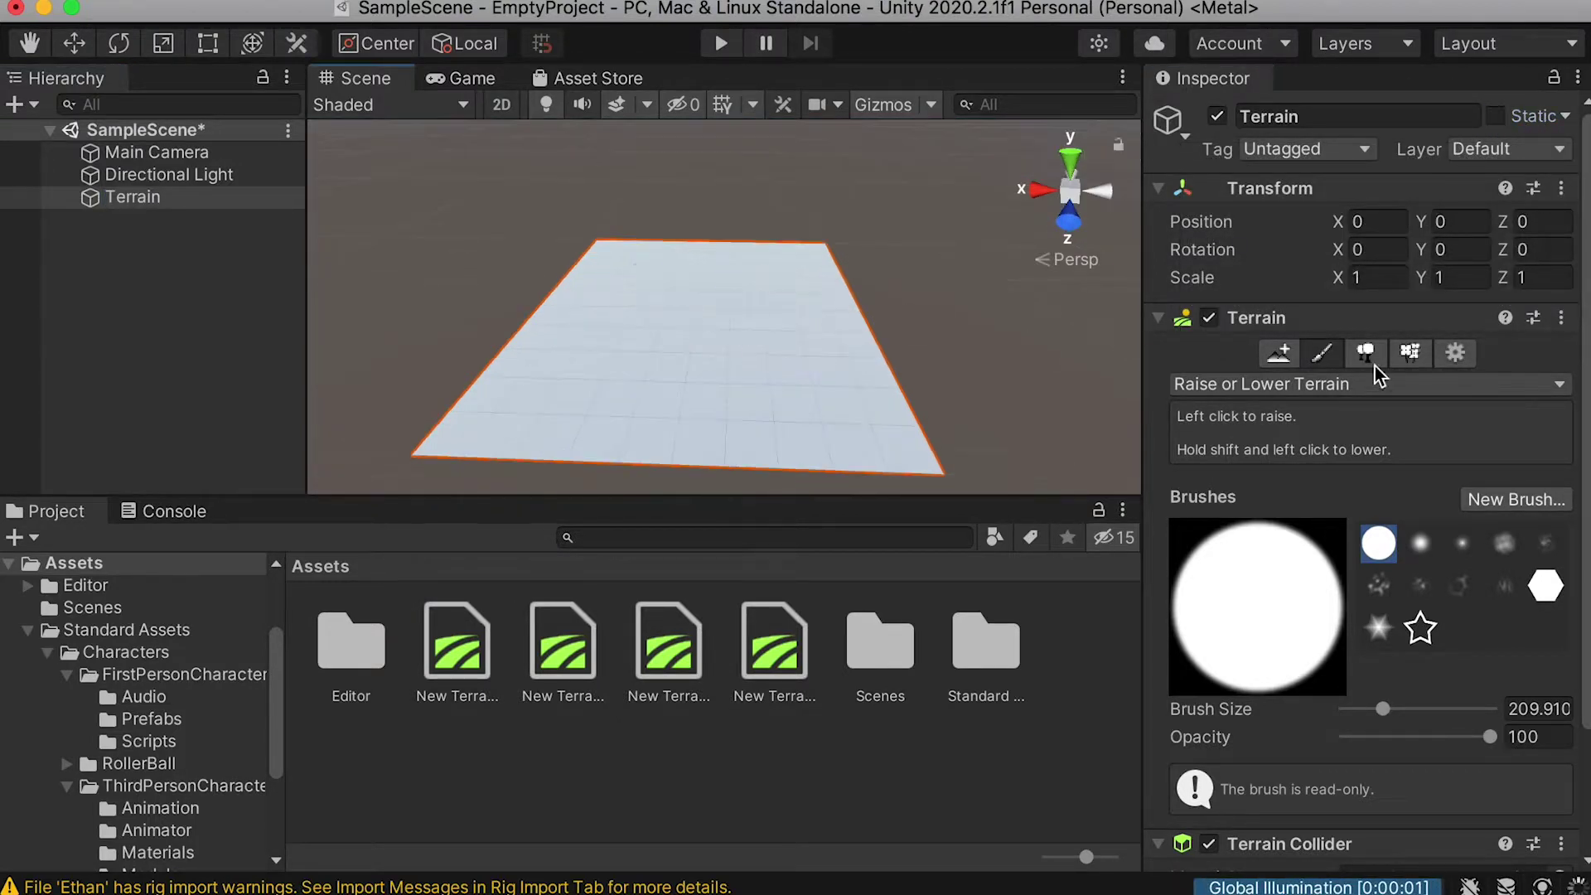
# Review the terrain settings, including the mesh resolution's width, length and height.
pyautogui.click(1462, 355)
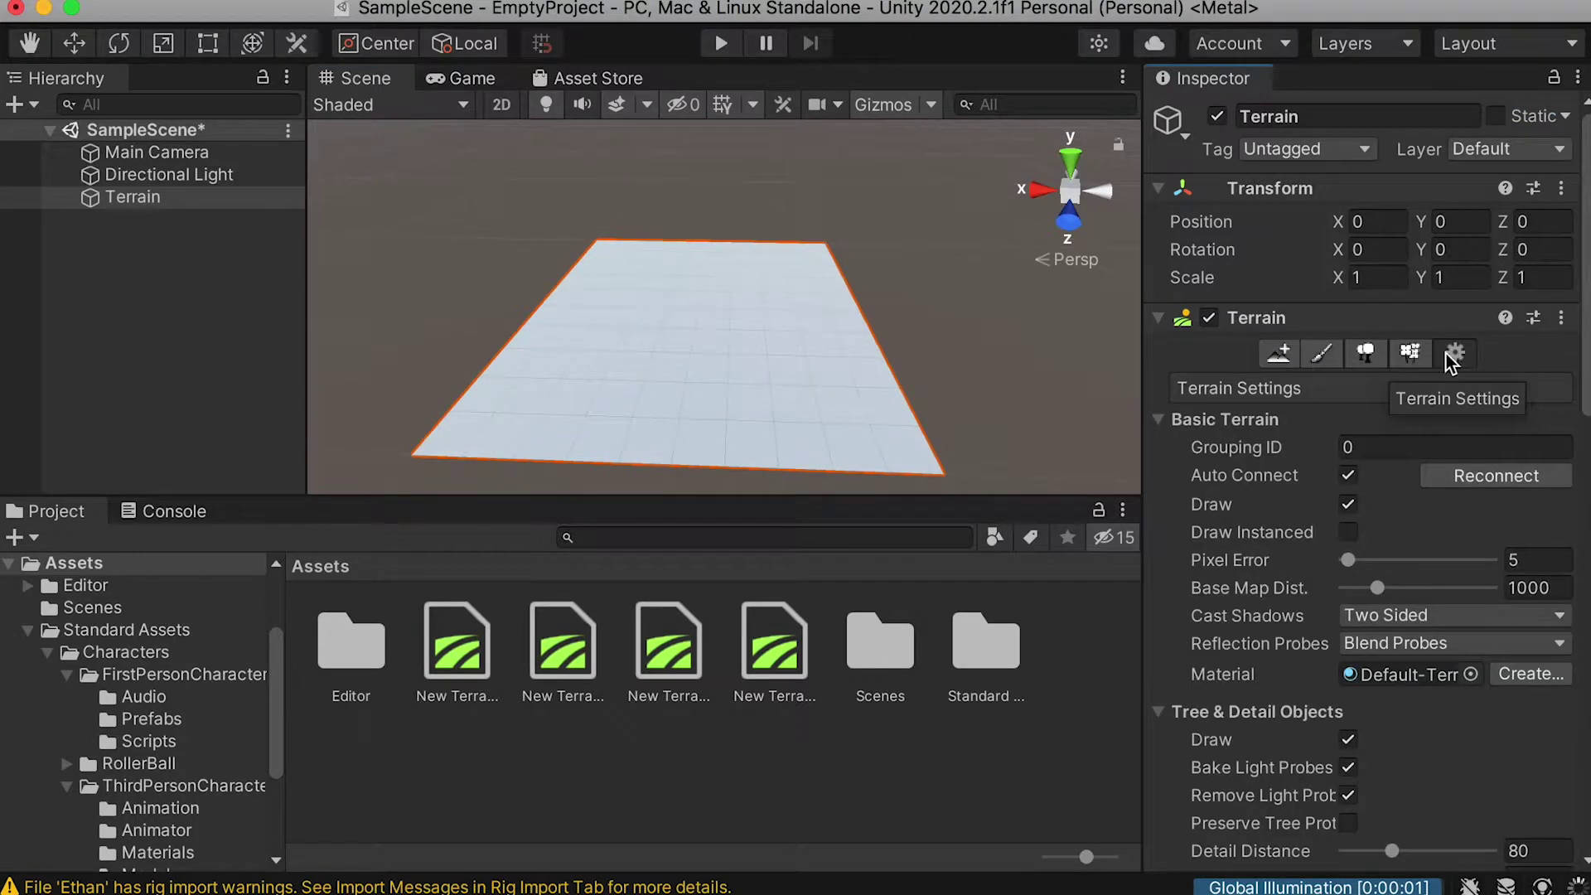
pyautogui.scroll(-10, 1273, 341)
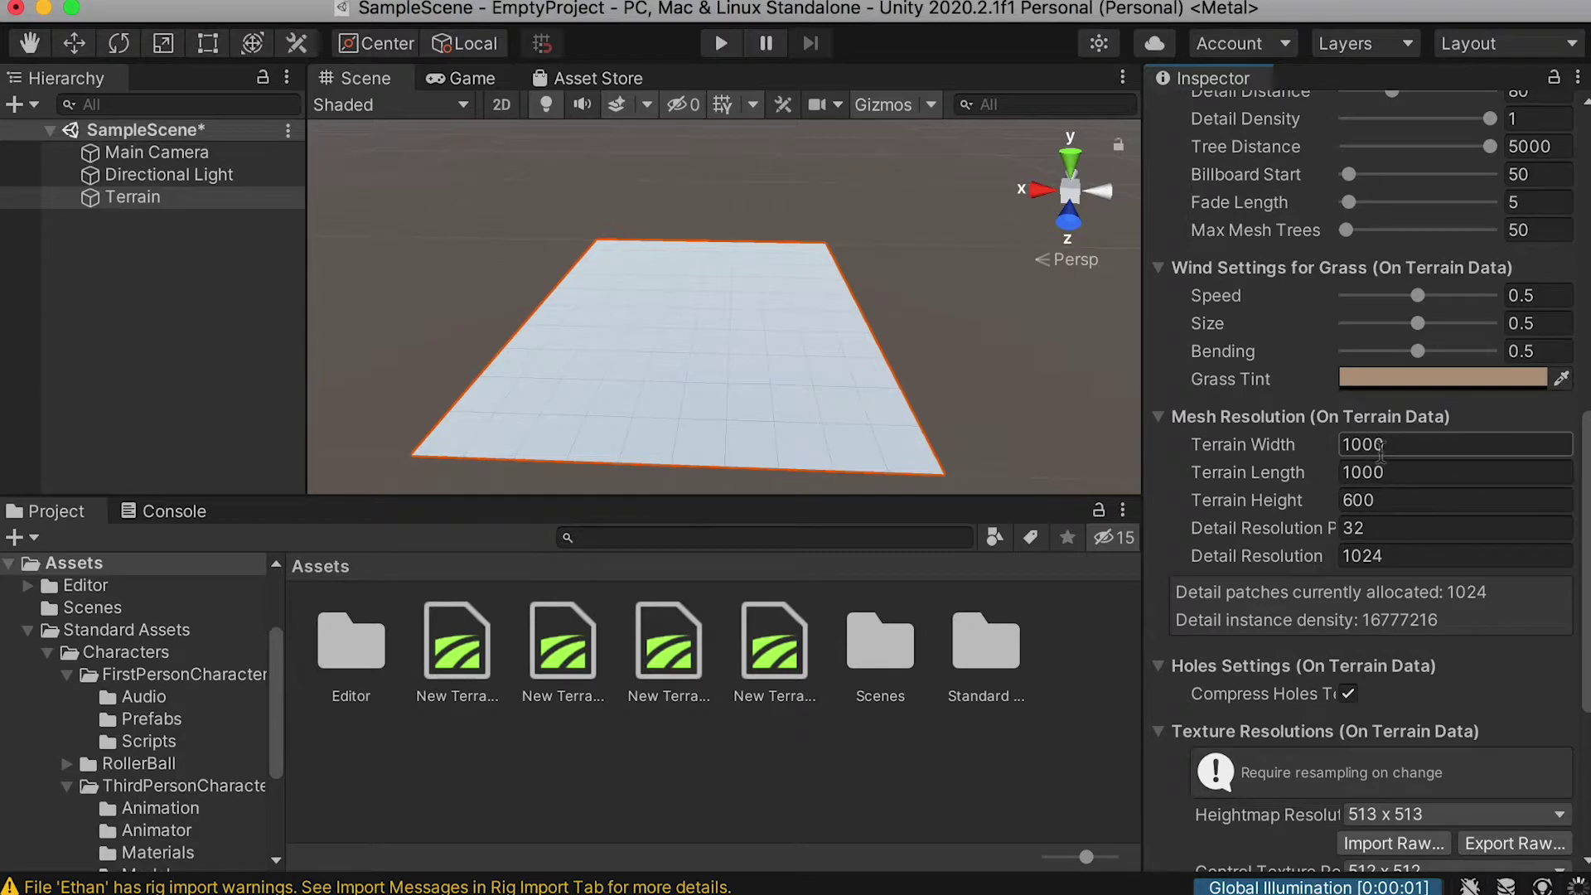
pyautogui.scroll(10, 1301, 482)
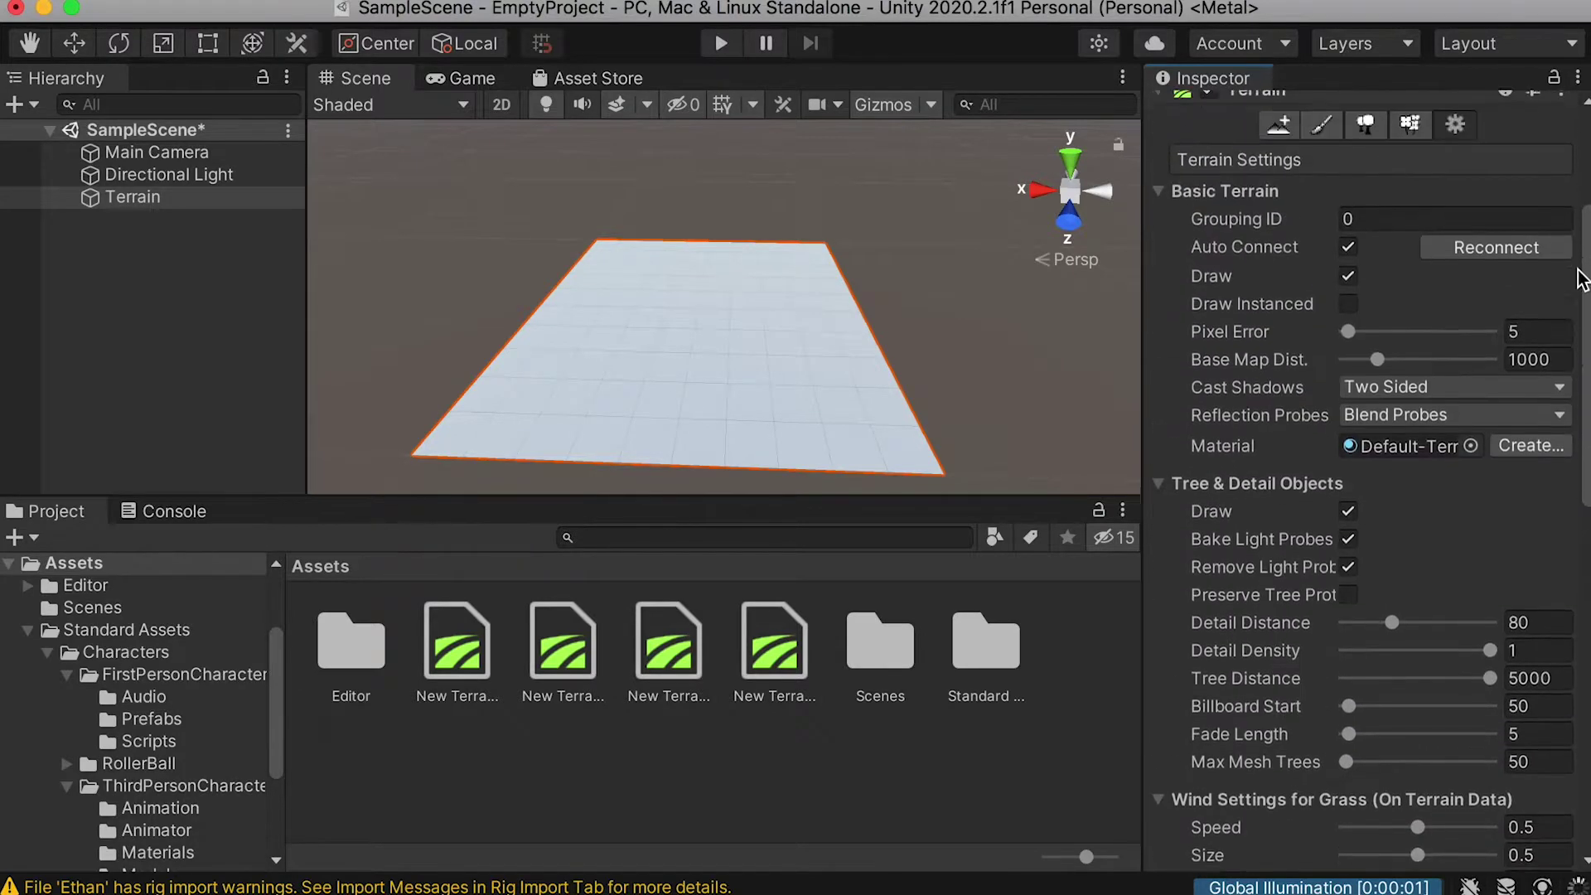
# Raise a tall mound and a low ridge beside it with Raise or Lower Terrain and the soft cloudy brush.
pyautogui.click(1322, 267)
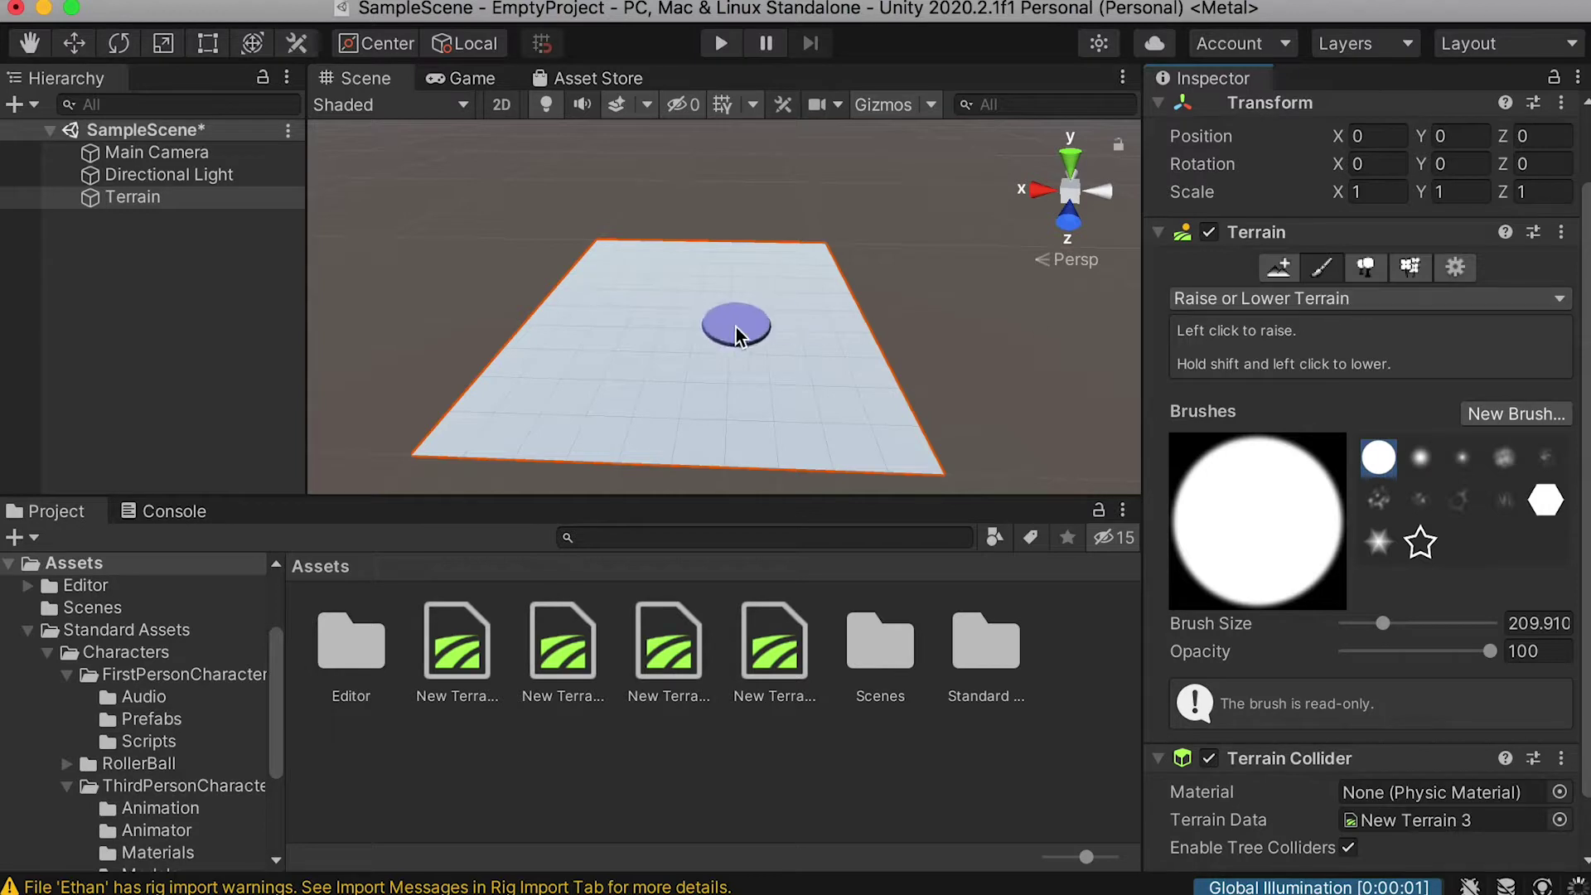
pyautogui.click(1256, 300)
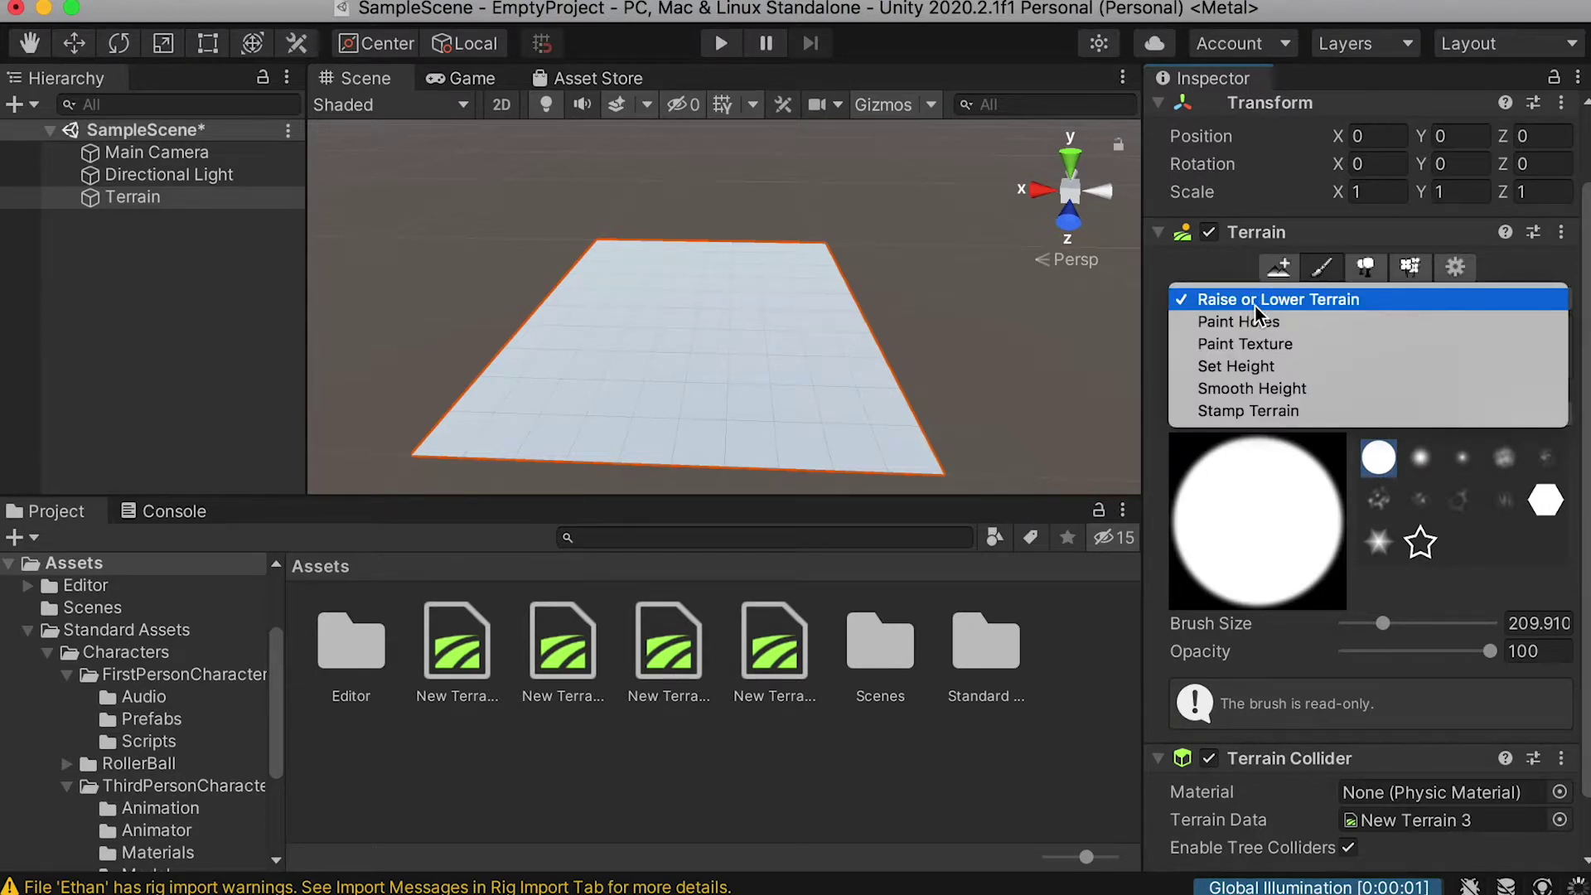
pyautogui.click(1180, 267)
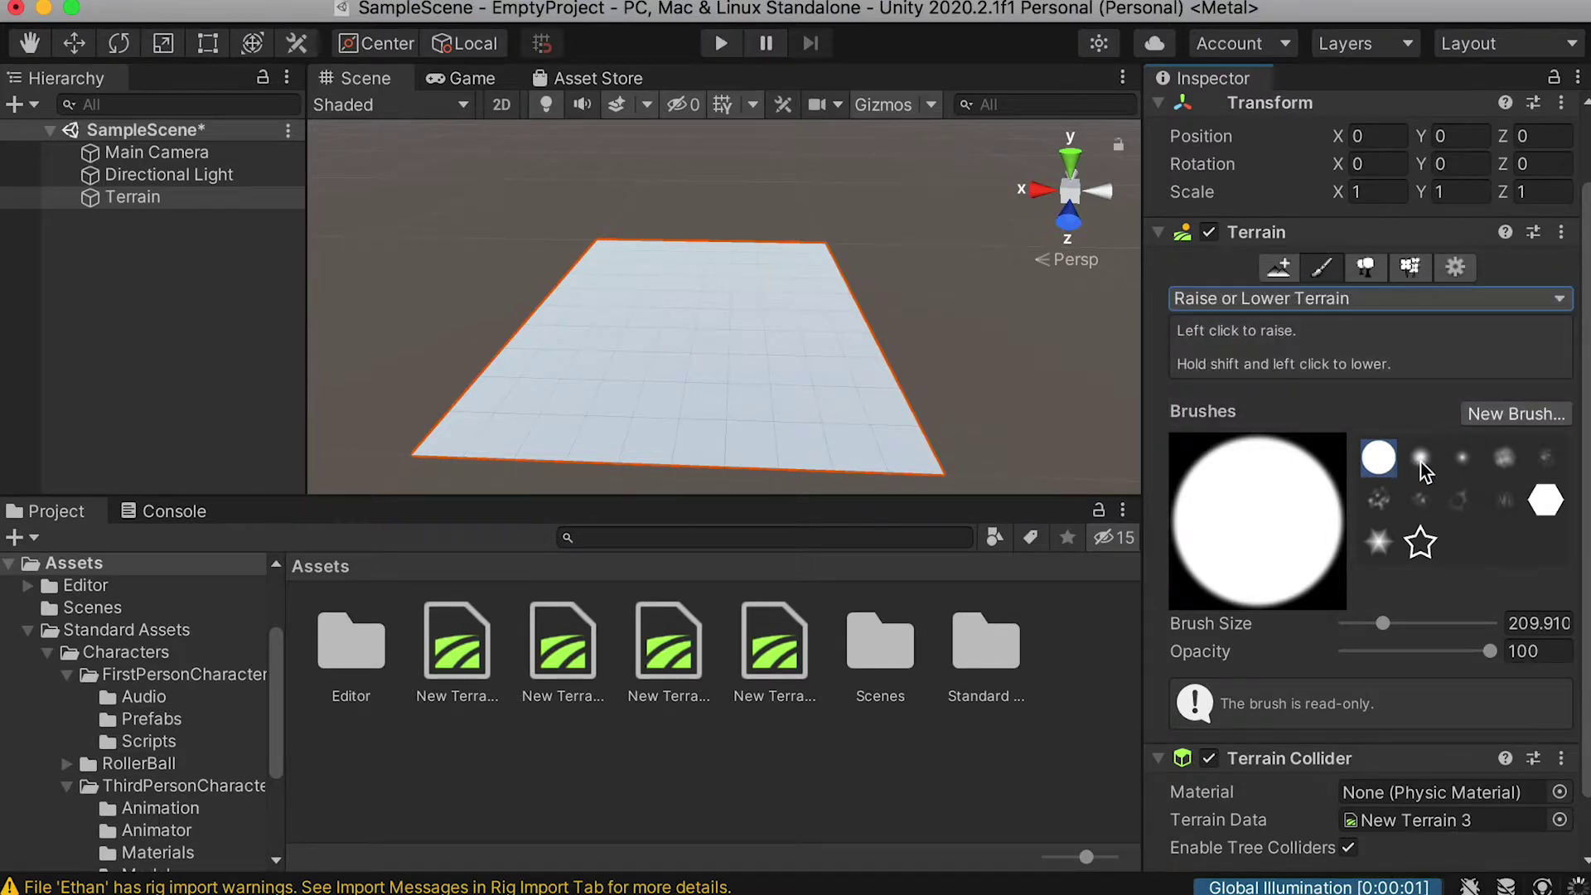
pyautogui.click(1506, 462)
pyautogui.scroll(3, 693, 309)
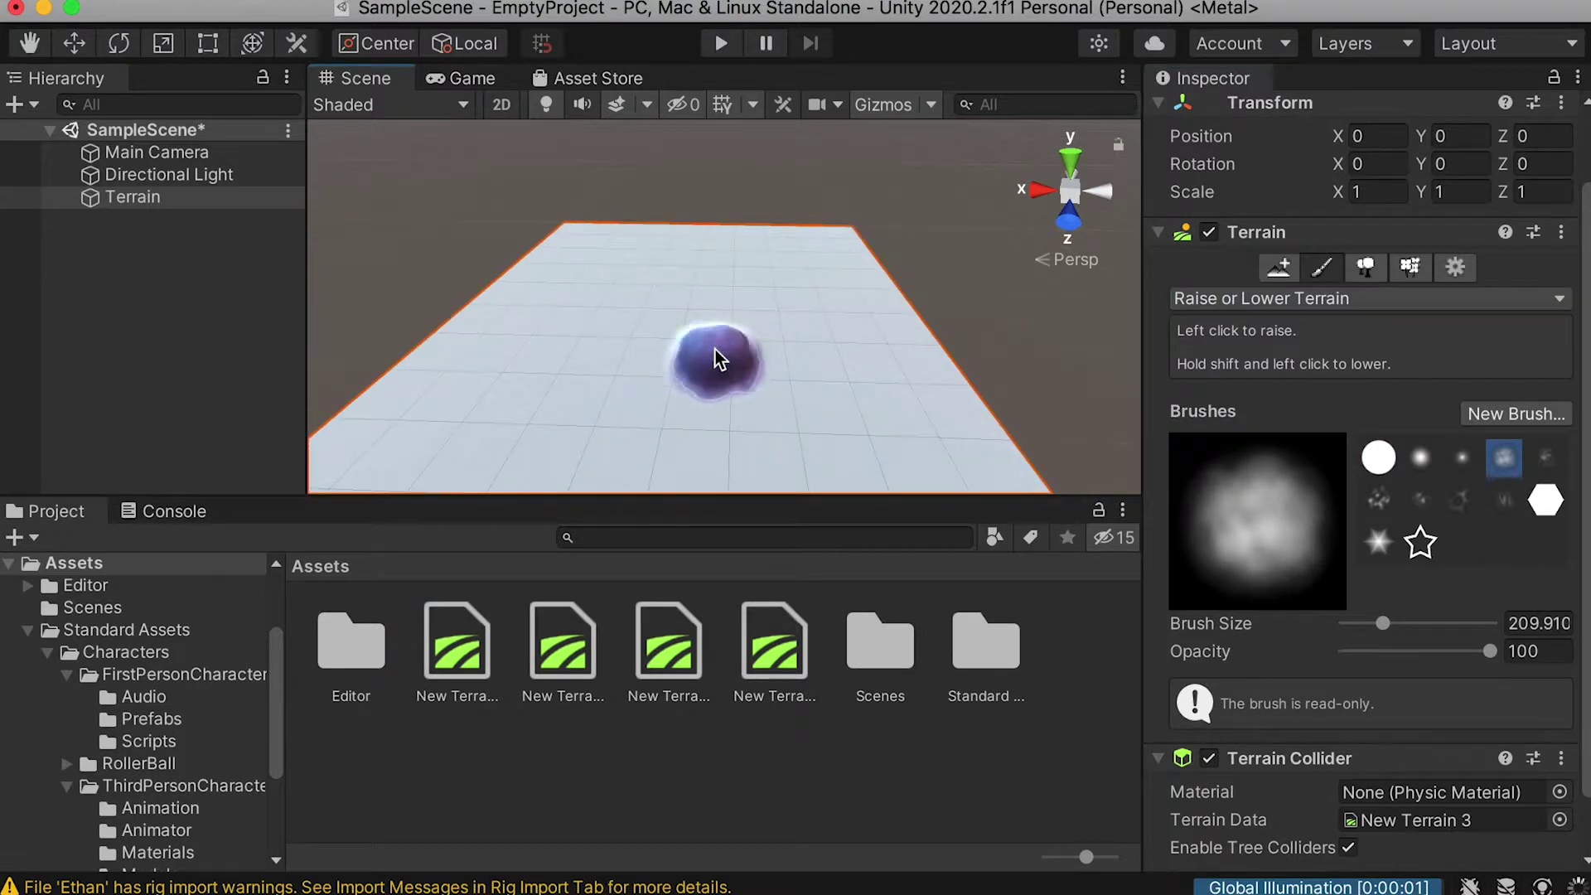
pyautogui.moveTo(717, 359); pyautogui.dragTo(746, 356)
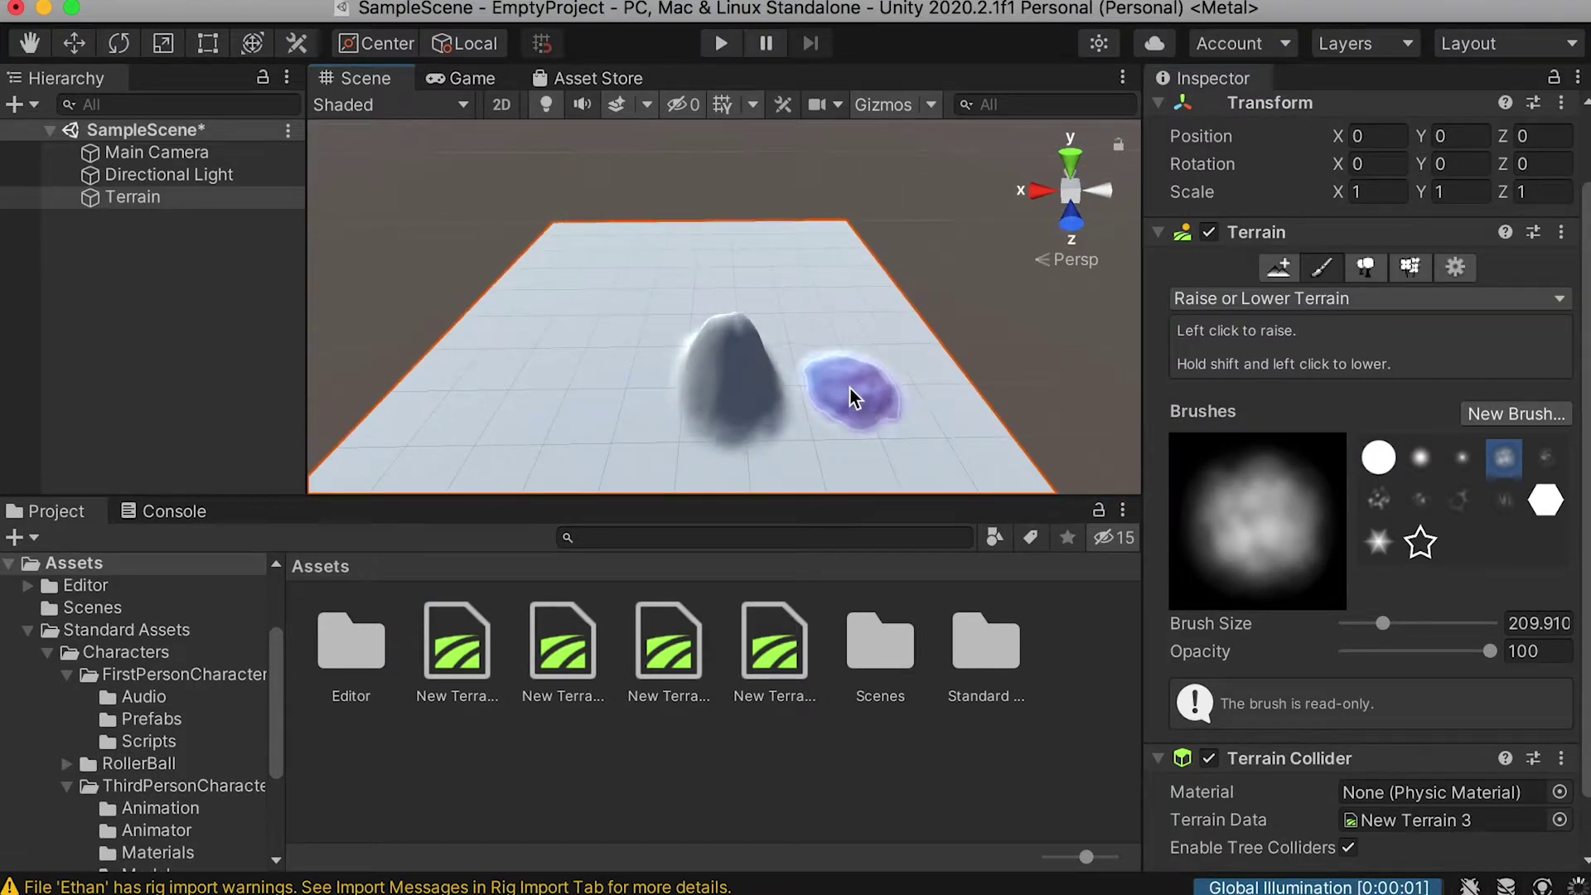
pyautogui.moveTo(853, 397); pyautogui.dragTo(909, 390)
# Lower the tall mound to ground level with Raise or Lower Terrain.
pyautogui.keyDown('alt'); pyautogui.moveTo(998, 358); pyautogui.dragTo(905, 241); pyautogui.keyUp('alt')
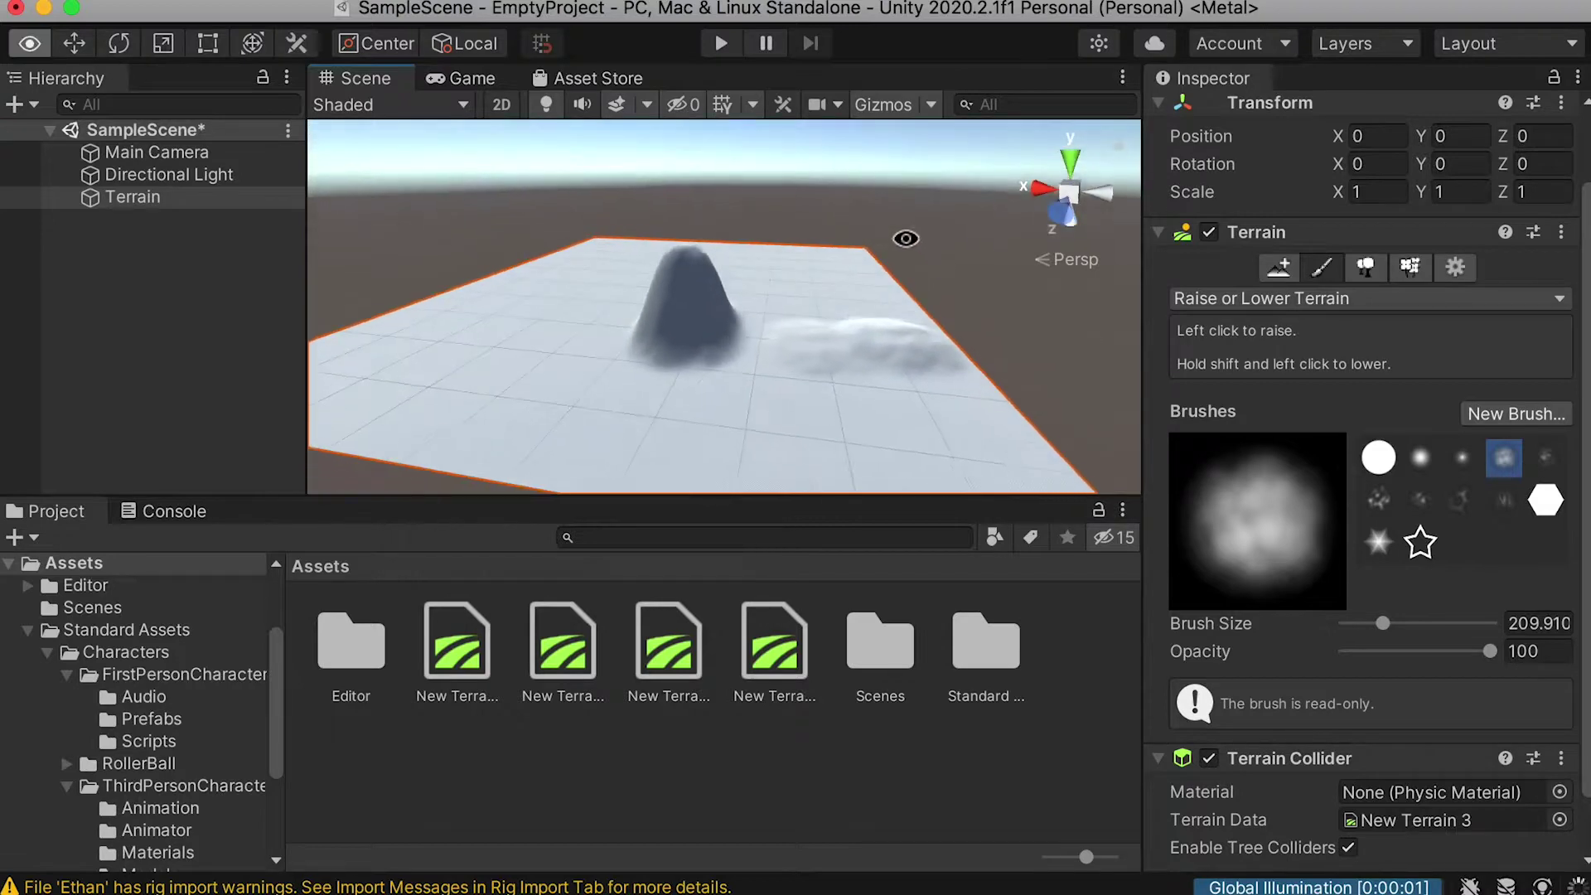
pyautogui.moveTo(764, 309)
pyautogui.keyDown('alt'); pyautogui.mouseDown()
pyautogui.moveTo(749, 320)
pyautogui.moveTo(870, 355)
pyautogui.moveTo(770, 252)
pyautogui.moveTo(793, 292)
pyautogui.moveTo(640, 280)
pyautogui.mouseUp(); pyautogui.keyUp('alt')
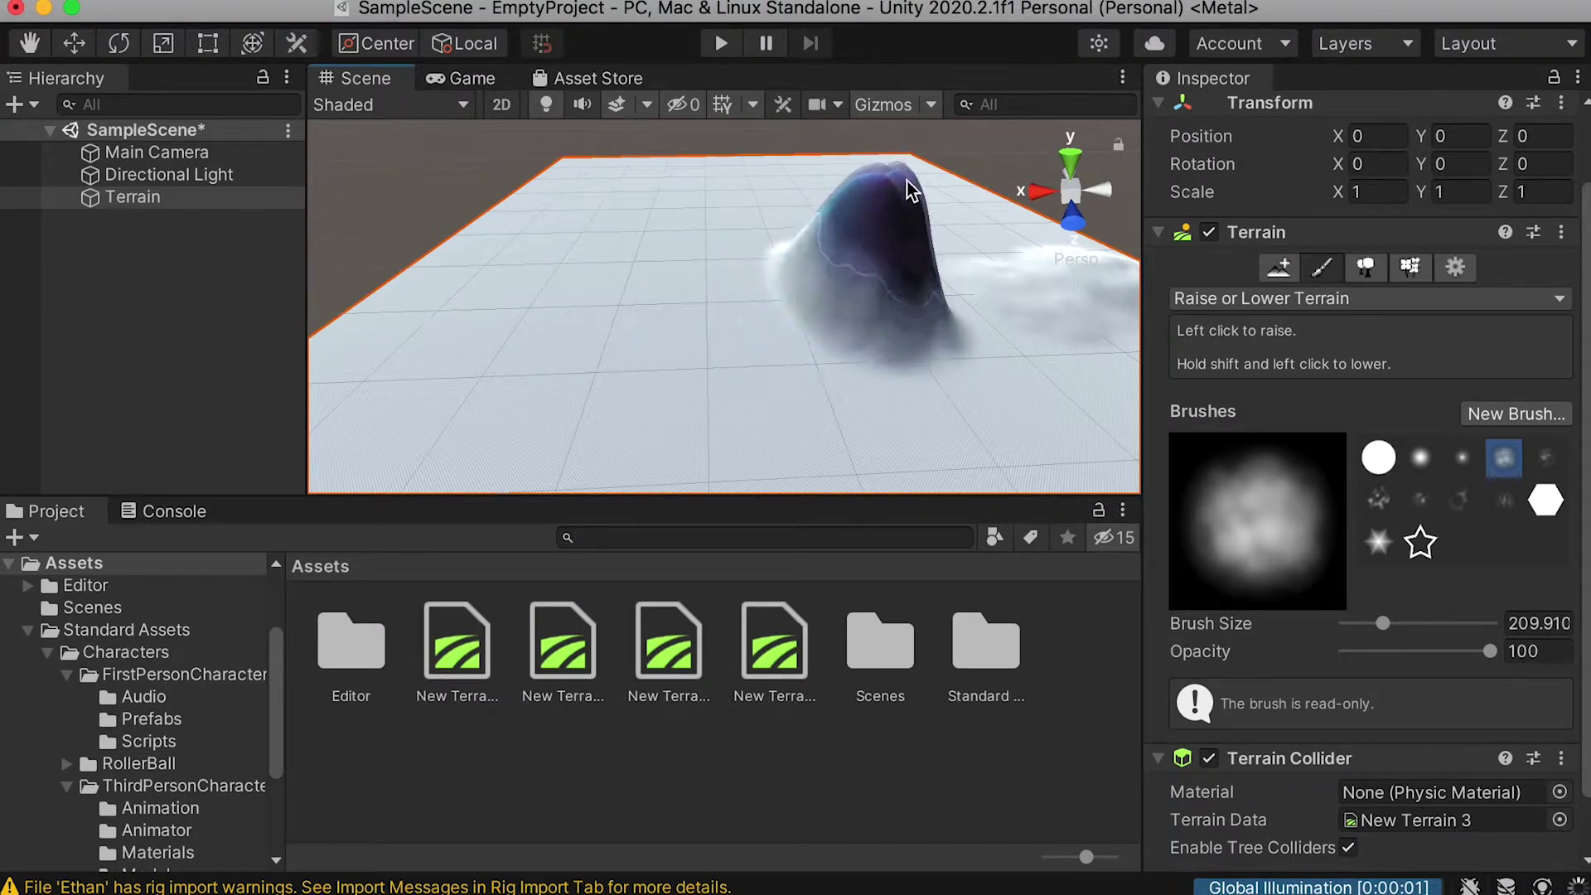
pyautogui.moveTo(888, 182)
pyautogui.keyDown('shift'); pyautogui.mouseDown()
pyautogui.moveTo(893, 265)
pyautogui.moveTo(868, 257)
pyautogui.moveTo(852, 277)
pyautogui.mouseUp(); pyautogui.keyUp('shift')
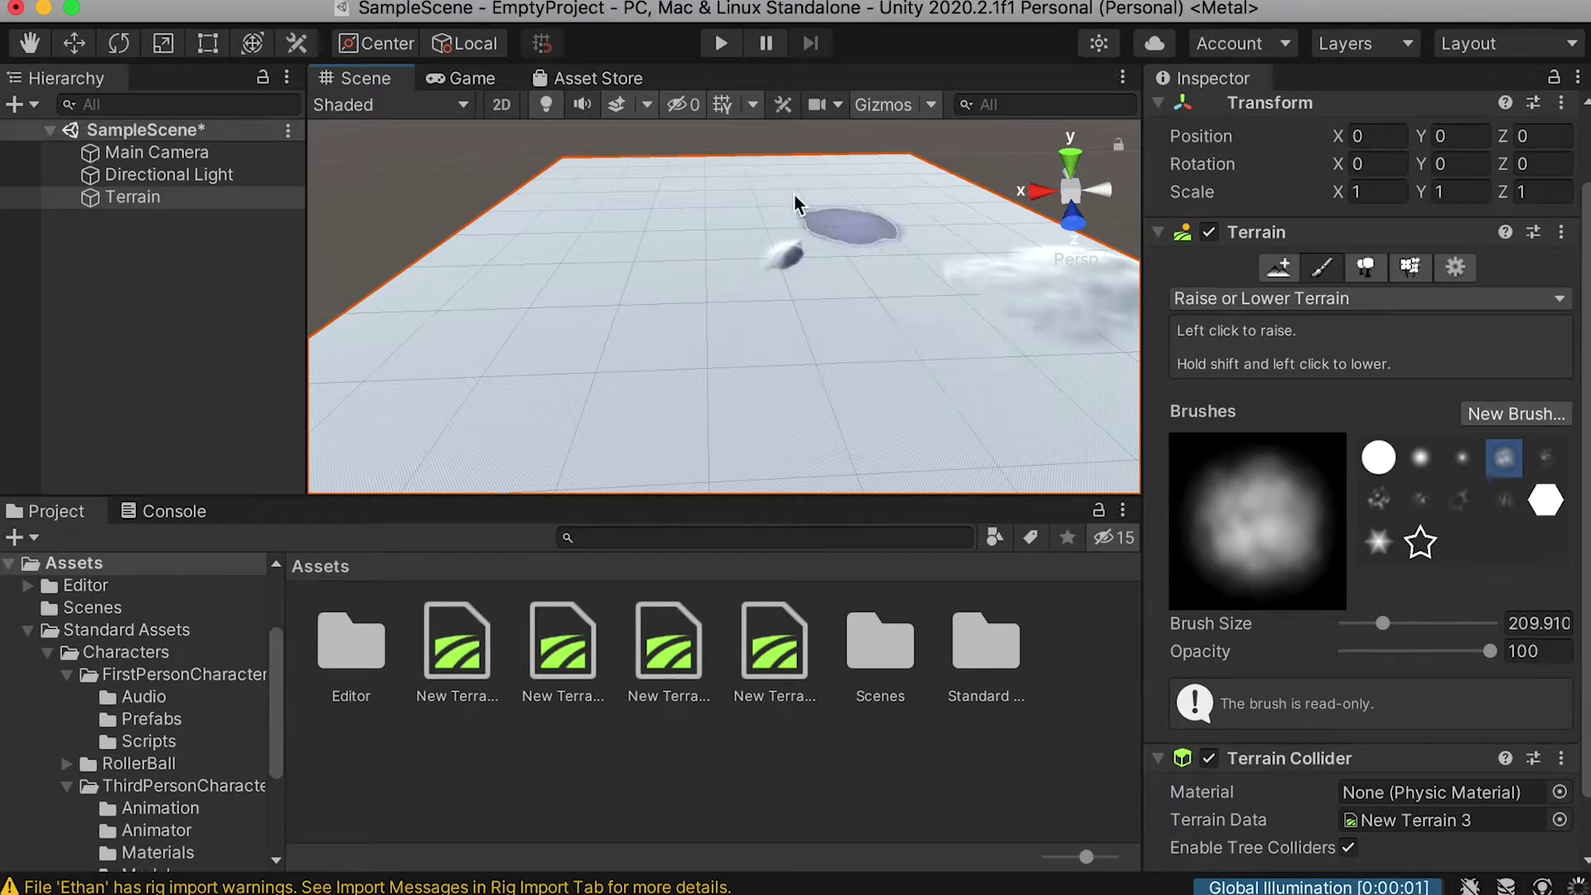
# Cut a hole at the terrain's near corner with the Paint Holes tool.
pyautogui.click(1267, 298)
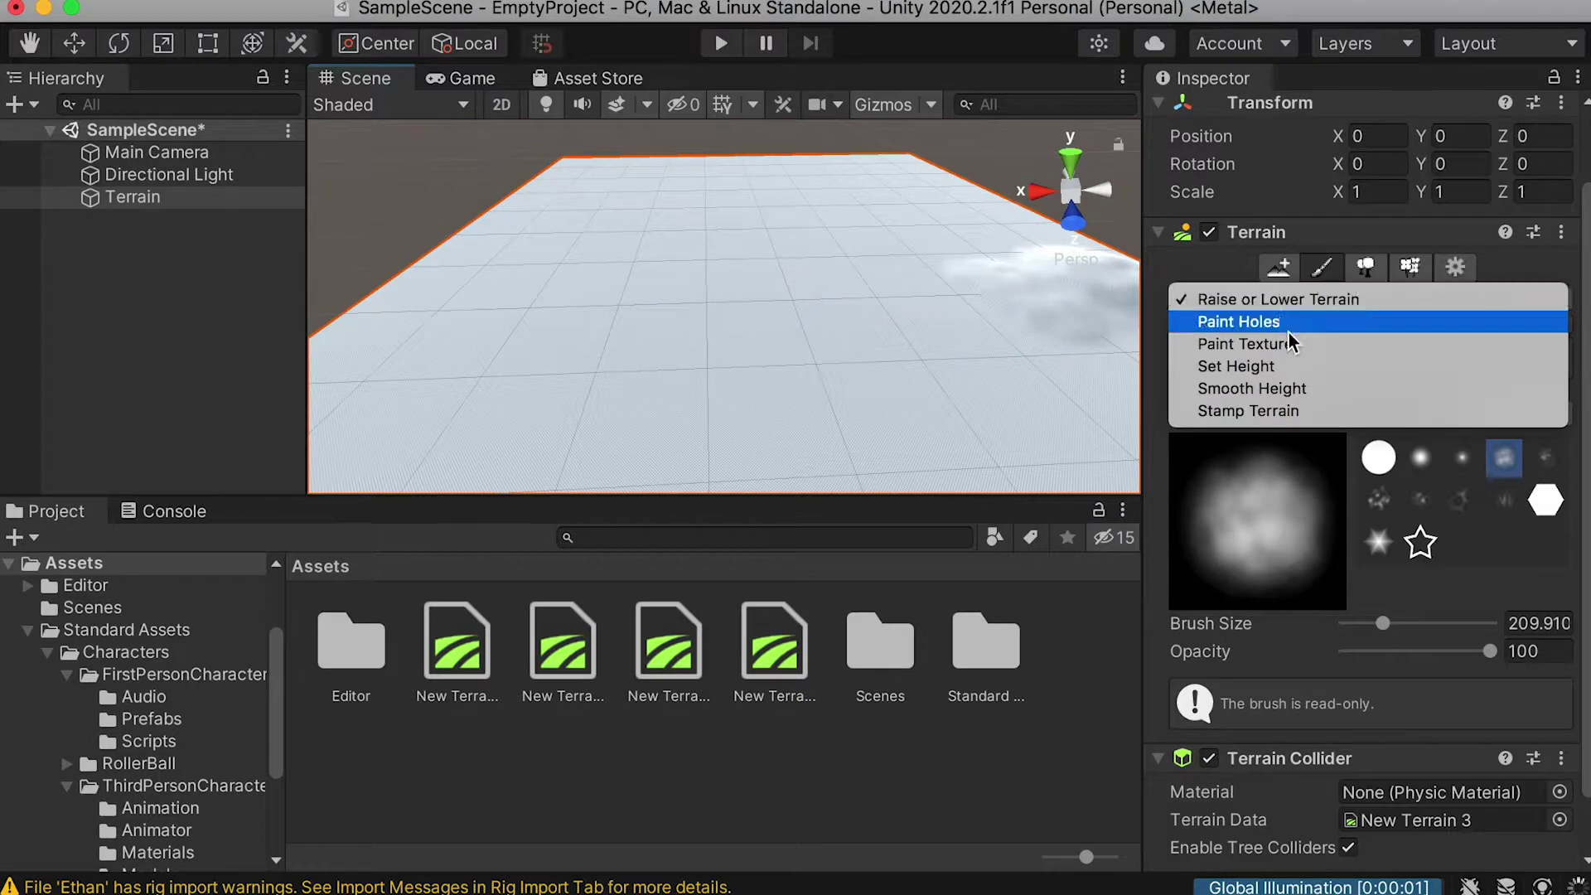
pyautogui.click(1248, 325)
pyautogui.moveTo(603, 284); pyautogui.dragTo(714, 214, button='middle')
pyautogui.keyDown('alt'); pyautogui.moveTo(693, 308); pyautogui.dragTo(675, 313); pyautogui.keyUp('alt')
pyautogui.click(640, 332)
pyautogui.moveTo(807, 270)
pyautogui.keyDown('alt'); pyautogui.mouseDown()
pyautogui.moveTo(764, 296)
pyautogui.moveTo(807, 302)
pyautogui.mouseUp(); pyautogui.keyUp('alt')
pyautogui.click(669, 329)
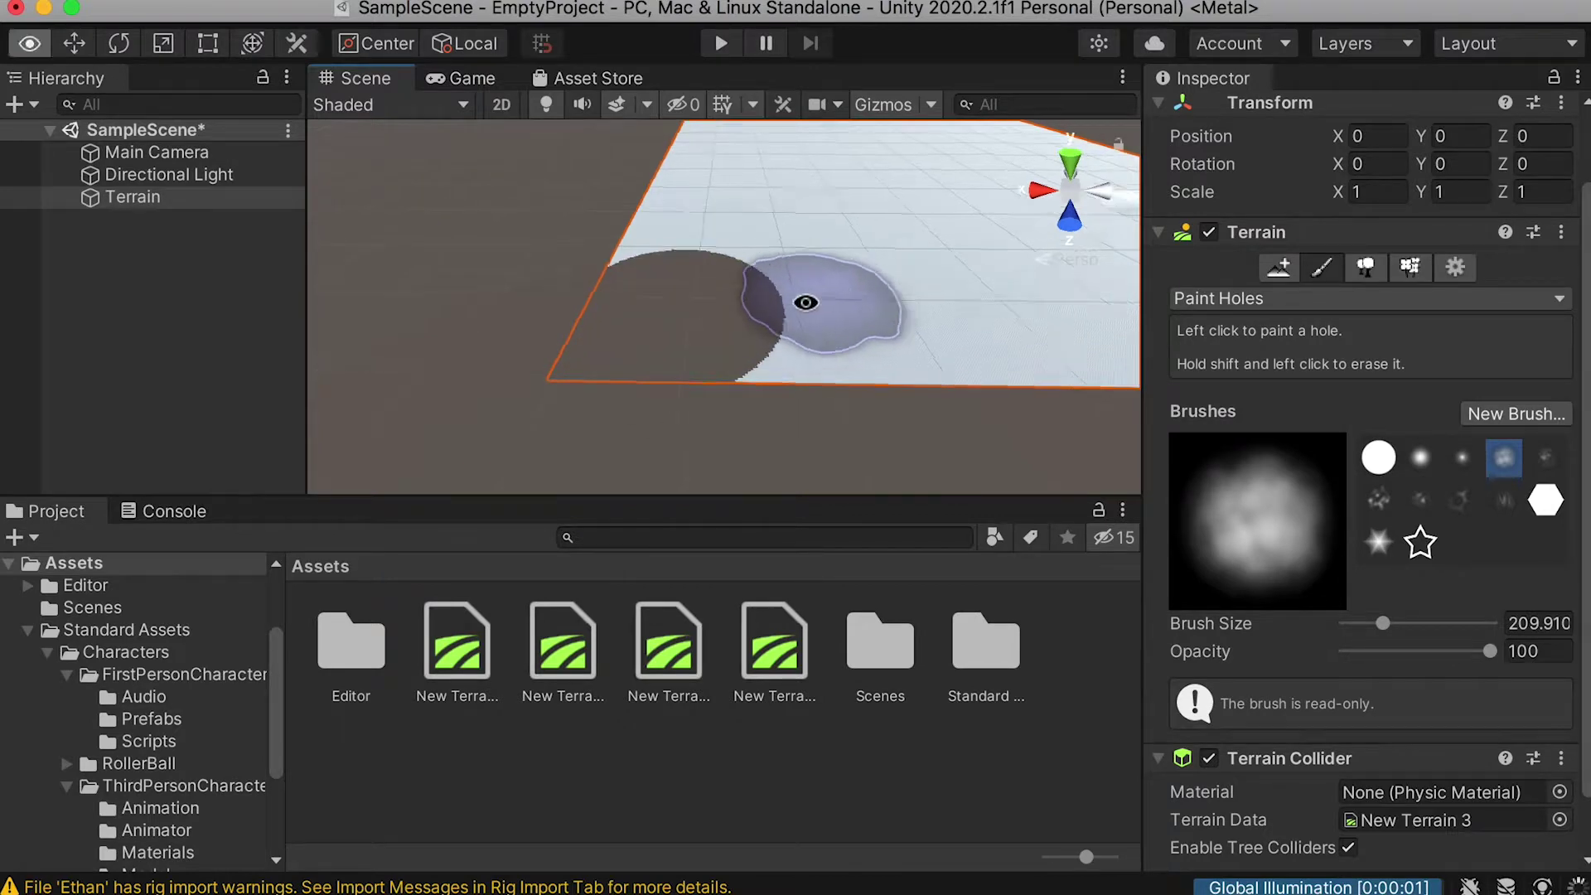
# Paint across the front of the terrain with Set Height at 200, using the solid round brush.
pyautogui.click(1227, 300)
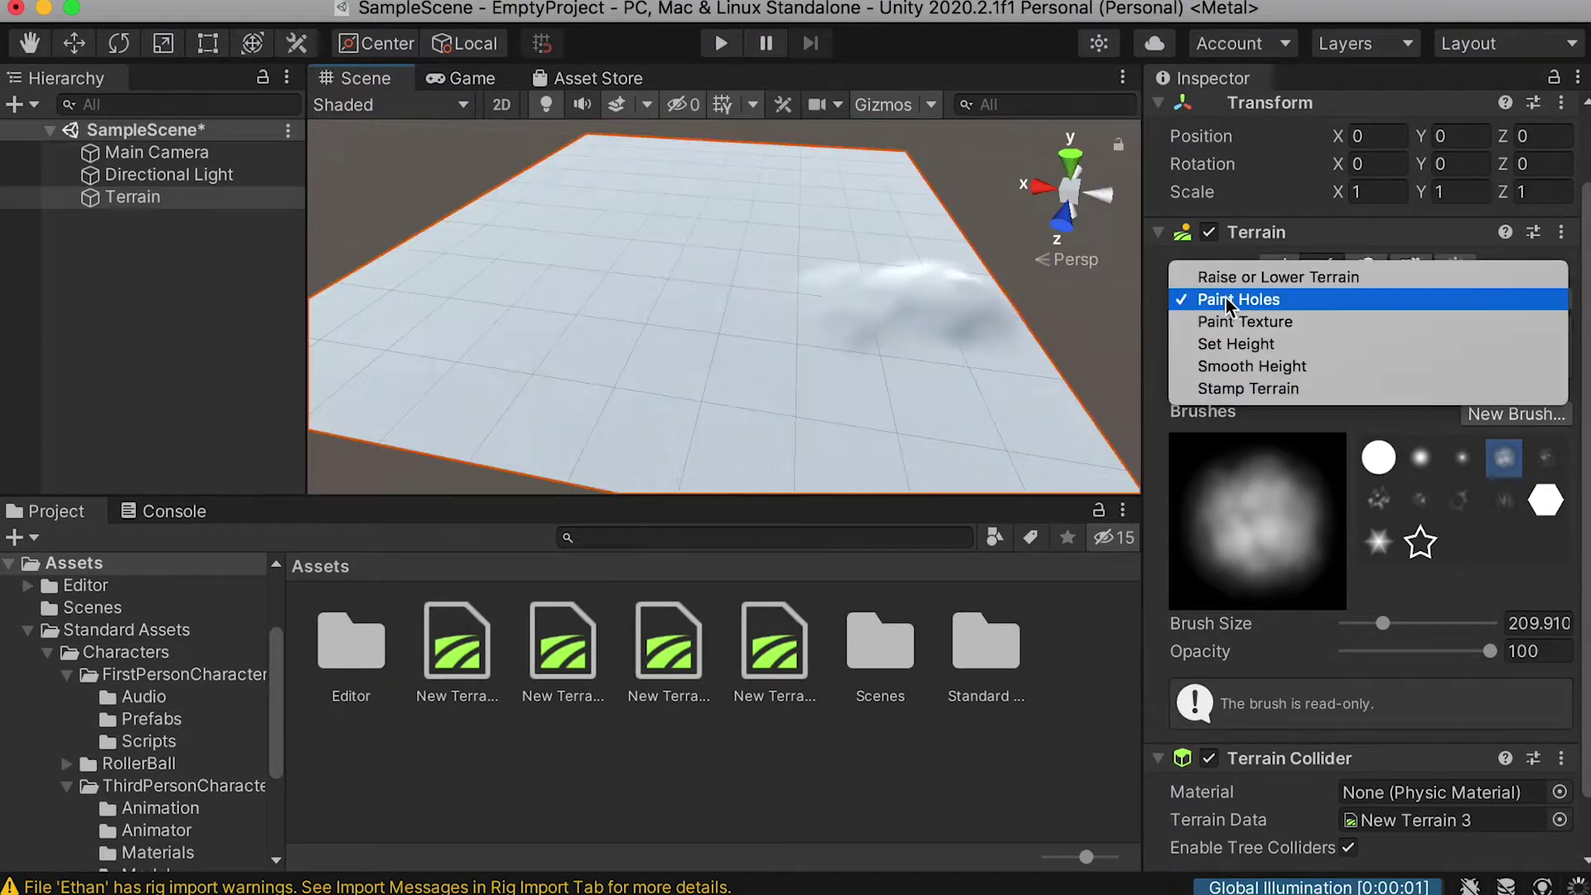
pyautogui.click(1240, 322)
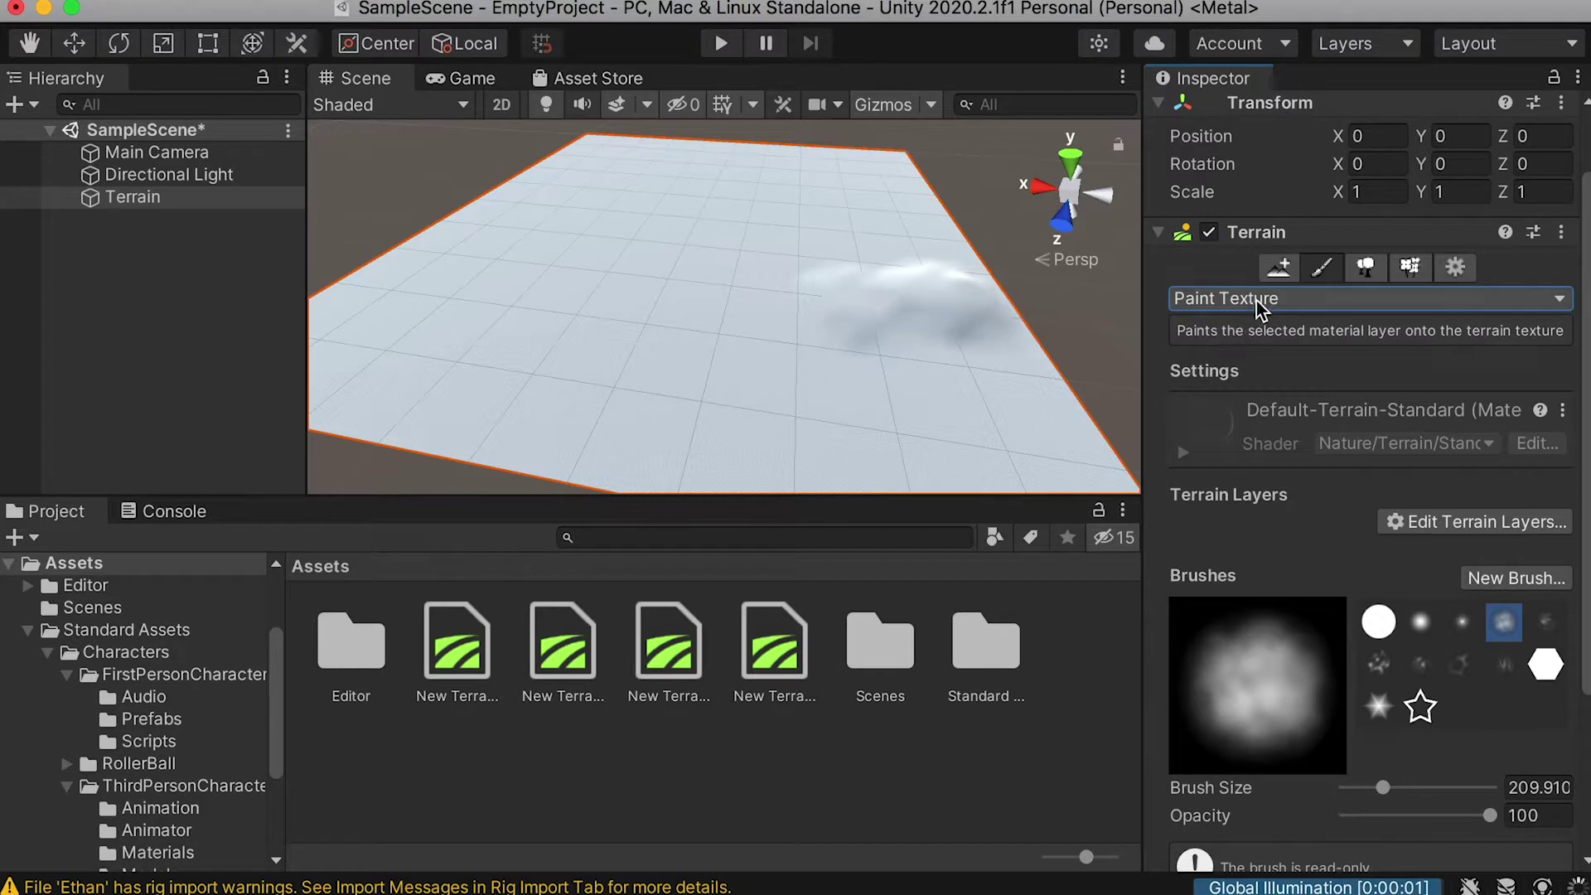
pyautogui.click(1256, 300)
pyautogui.click(1242, 321)
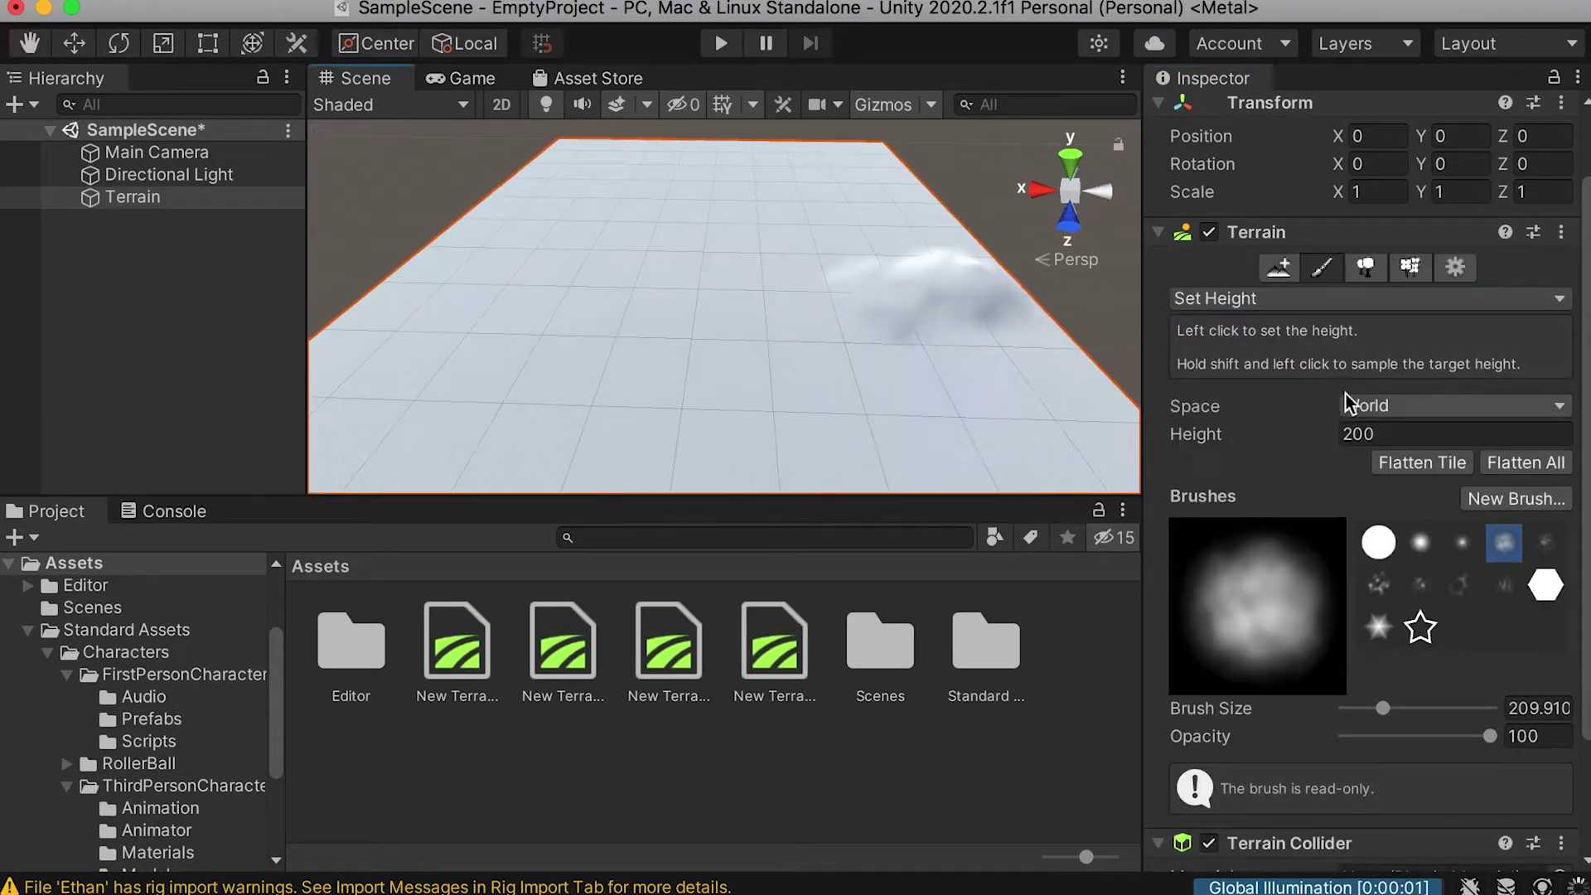
pyautogui.click(1419, 538)
pyautogui.click(1381, 542)
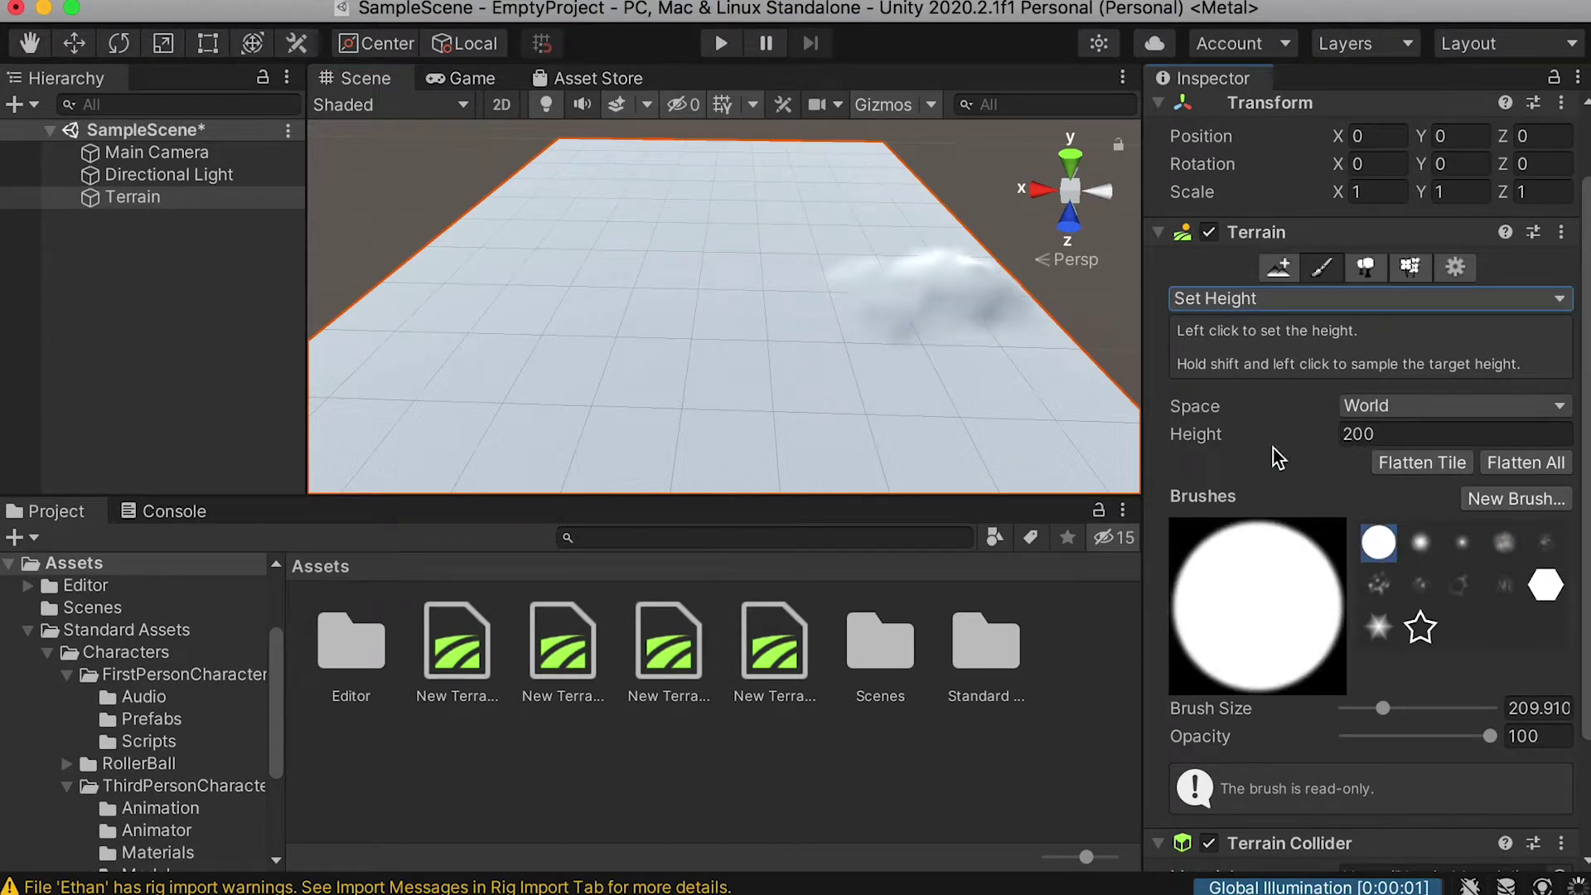
pyautogui.moveTo(684, 404)
pyautogui.mouseDown()
pyautogui.moveTo(655, 398)
pyautogui.moveTo(713, 387)
pyautogui.moveTo(607, 385)
pyautogui.moveTo(945, 365)
pyautogui.moveTo(542, 263)
pyautogui.moveTo(669, 354)
pyautogui.moveTo(580, 356)
pyautogui.moveTo(704, 346)
pyautogui.moveTo(662, 283)
pyautogui.moveTo(629, 376)
pyautogui.moveTo(450, 376)
pyautogui.moveTo(607, 352)
pyautogui.moveTo(393, 348)
pyautogui.mouseUp()
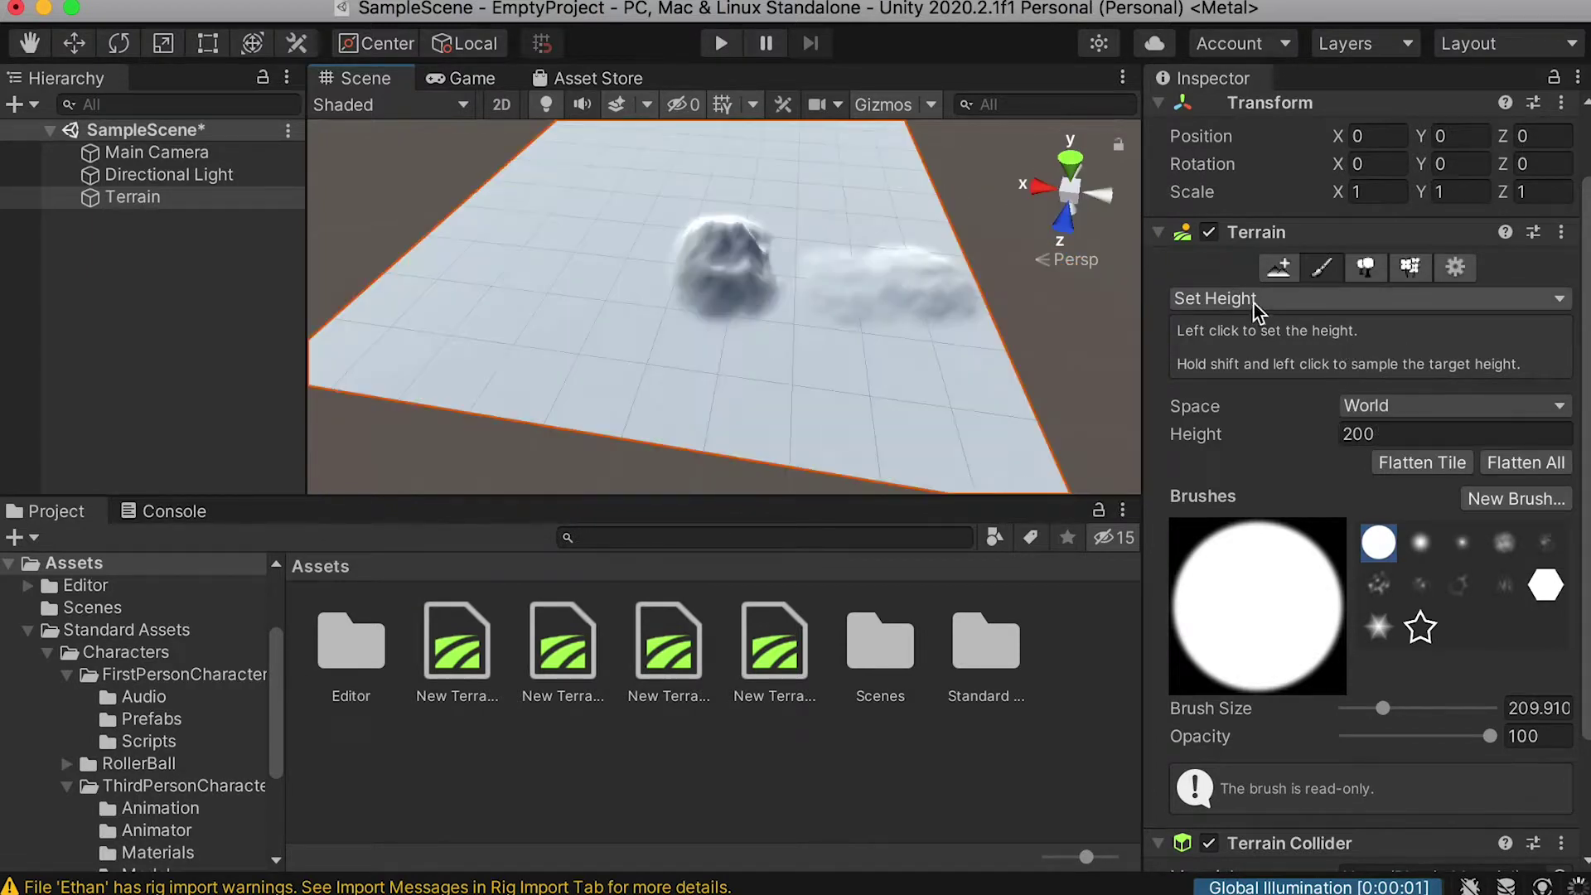
# Soften the lumpy mound with the Smooth Height tool.
pyautogui.click(1257, 309)
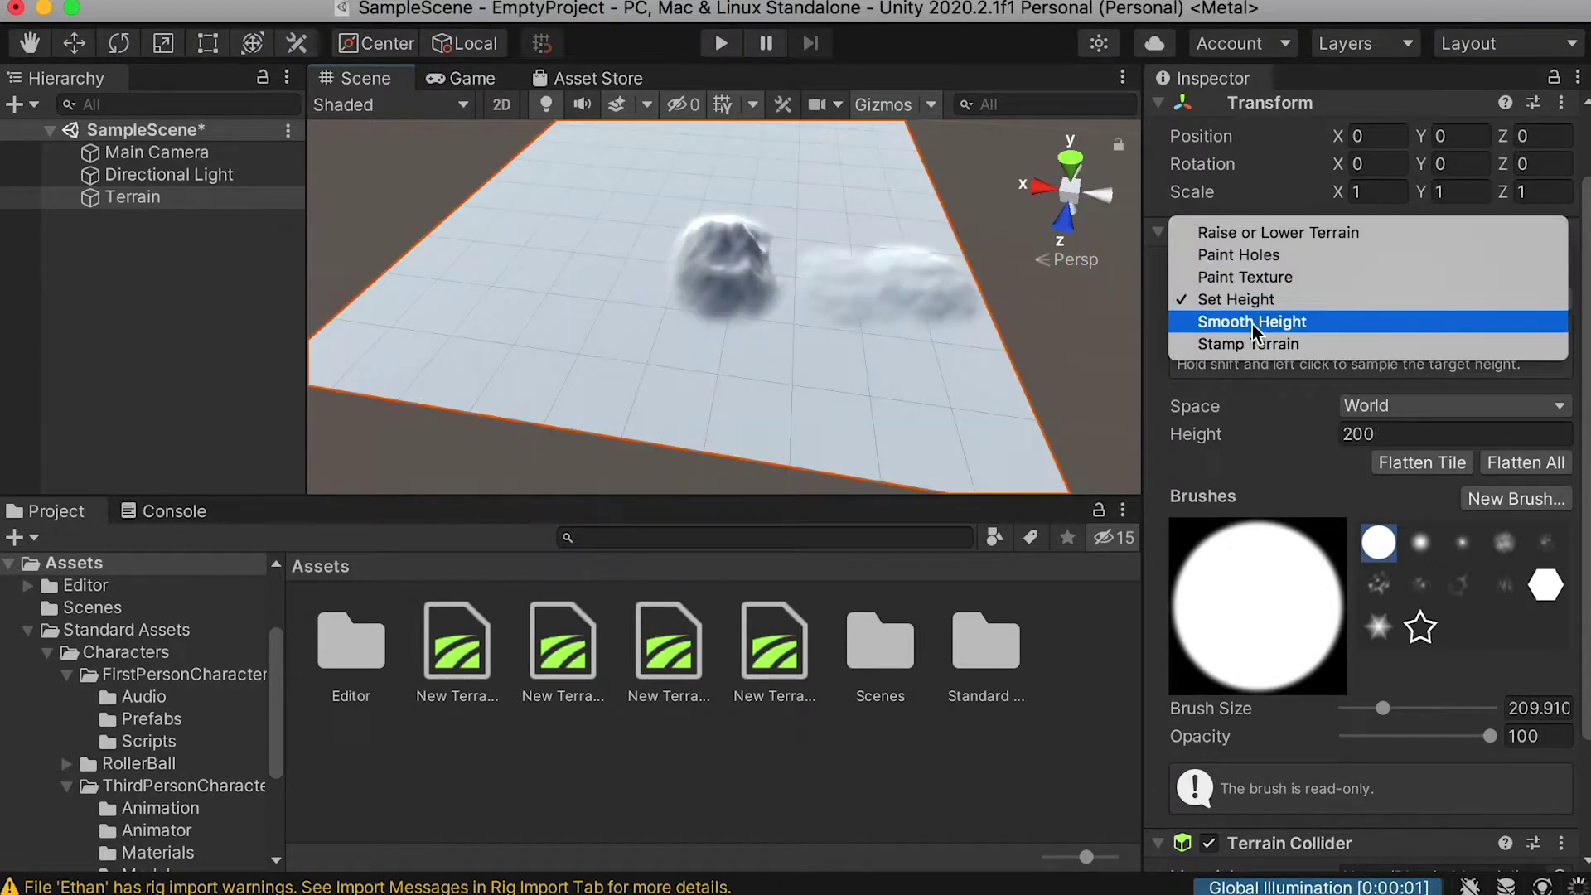
pyautogui.click(1266, 325)
pyautogui.moveTo(710, 197)
pyautogui.keyDown('alt'); pyautogui.mouseDown()
pyautogui.moveTo(1143, 476)
pyautogui.moveTo(789, 275)
pyautogui.moveTo(837, 291)
pyautogui.moveTo(710, 302)
pyautogui.moveTo(749, 315)
pyautogui.moveTo(591, 280)
pyautogui.moveTo(933, 306)
pyautogui.moveTo(680, 269)
pyautogui.moveTo(611, 277)
pyautogui.moveTo(926, 306)
pyautogui.mouseUp(); pyautogui.keyUp('alt')
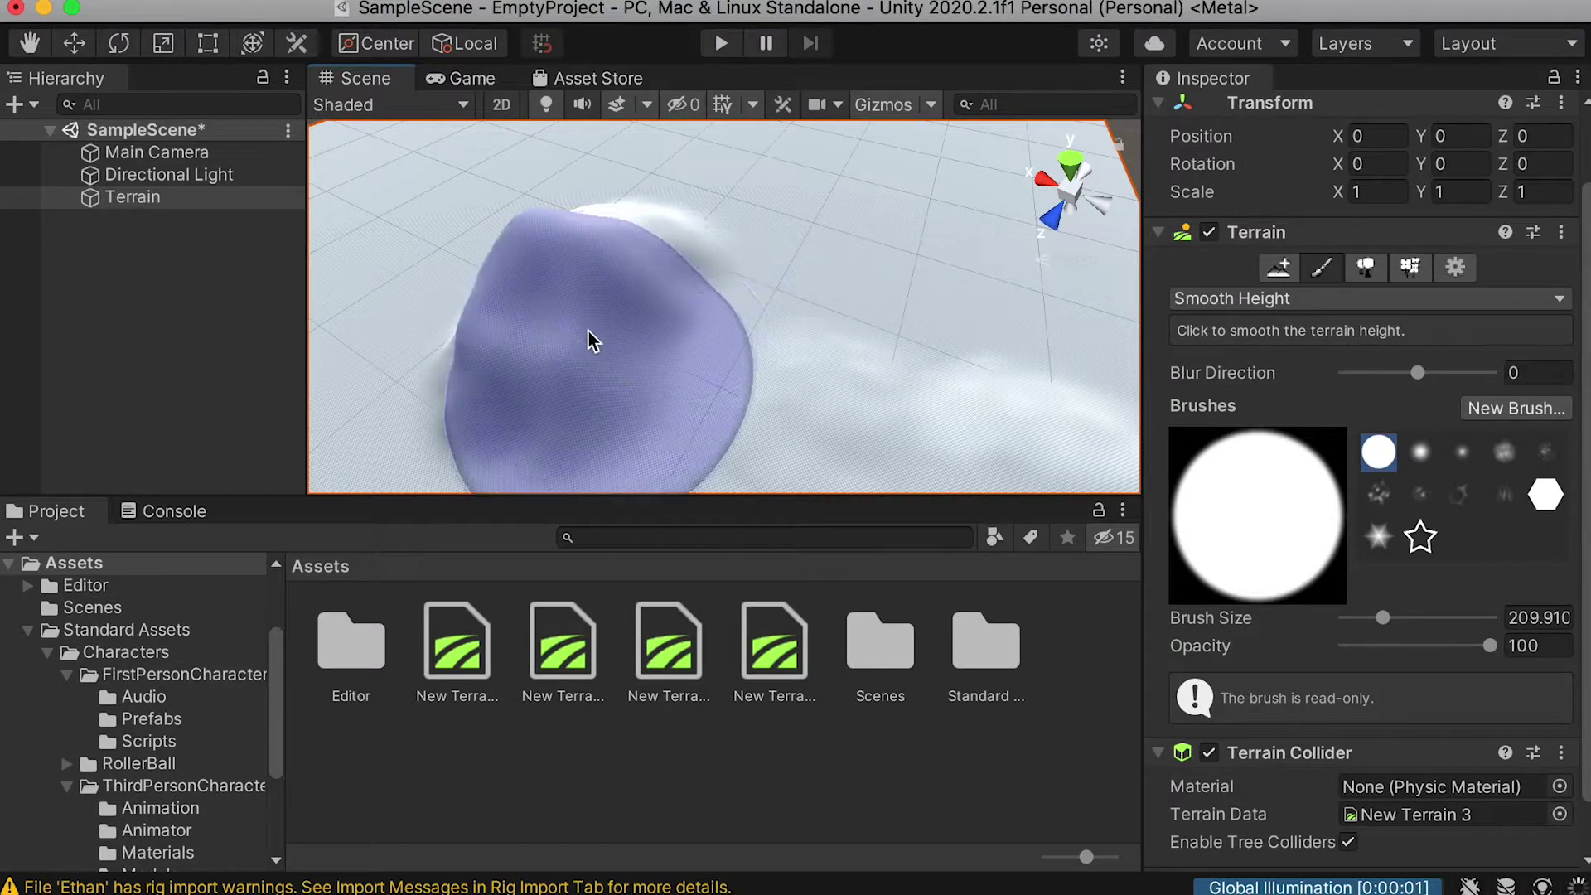
# Stamp several bumpy patches beside the ridge with Stamp Terrain, the blotchy noise brush and a stamp height of 7.
pyautogui.click(1250, 300)
pyautogui.click(1261, 323)
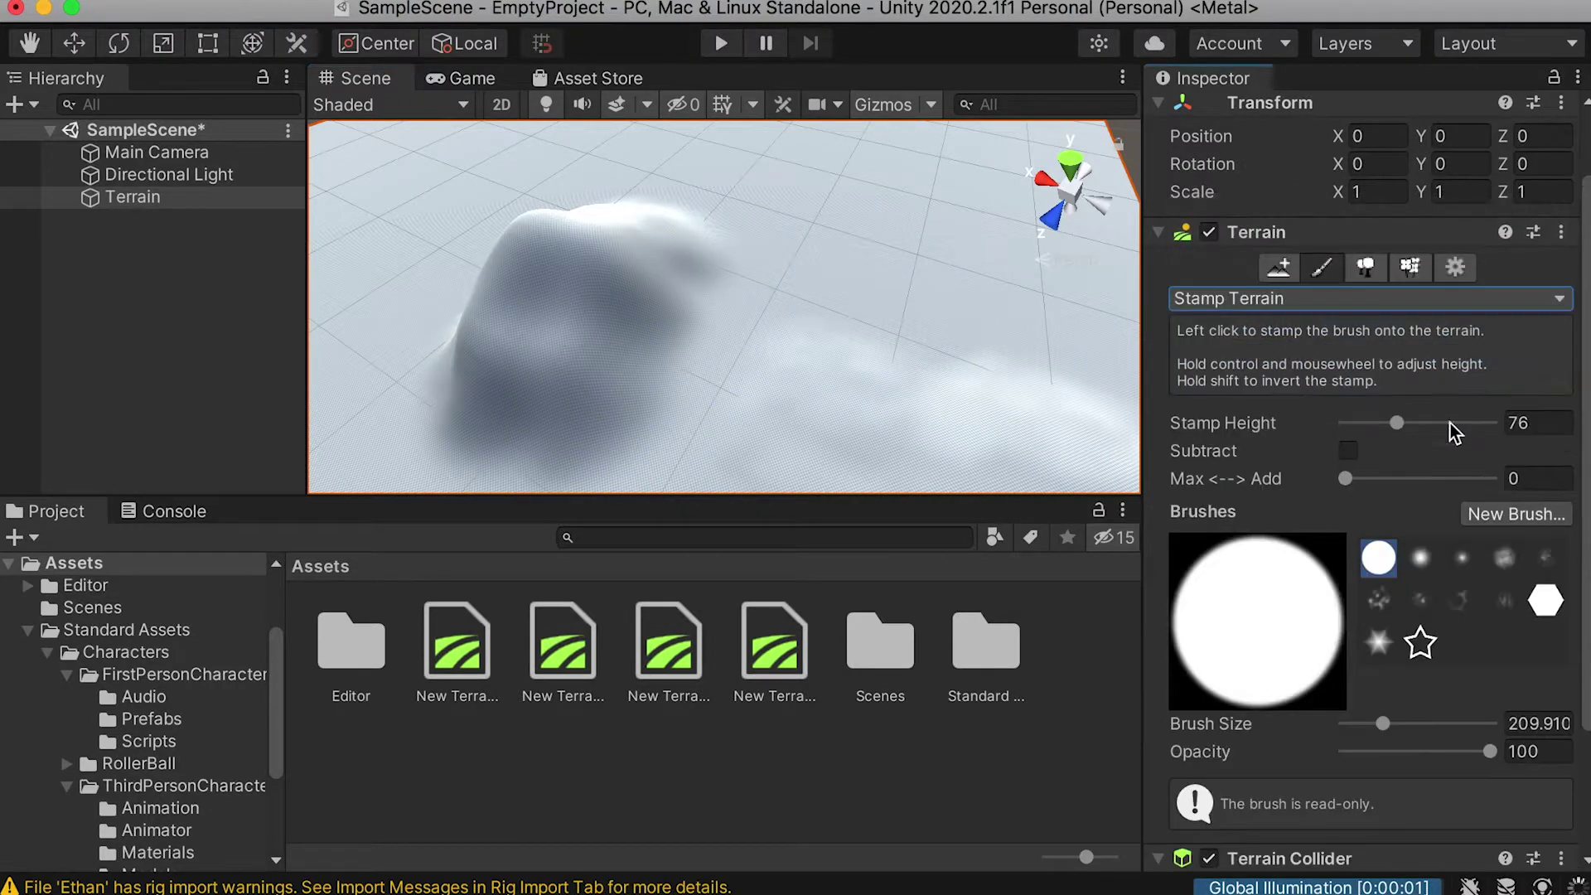
pyautogui.click(1377, 609)
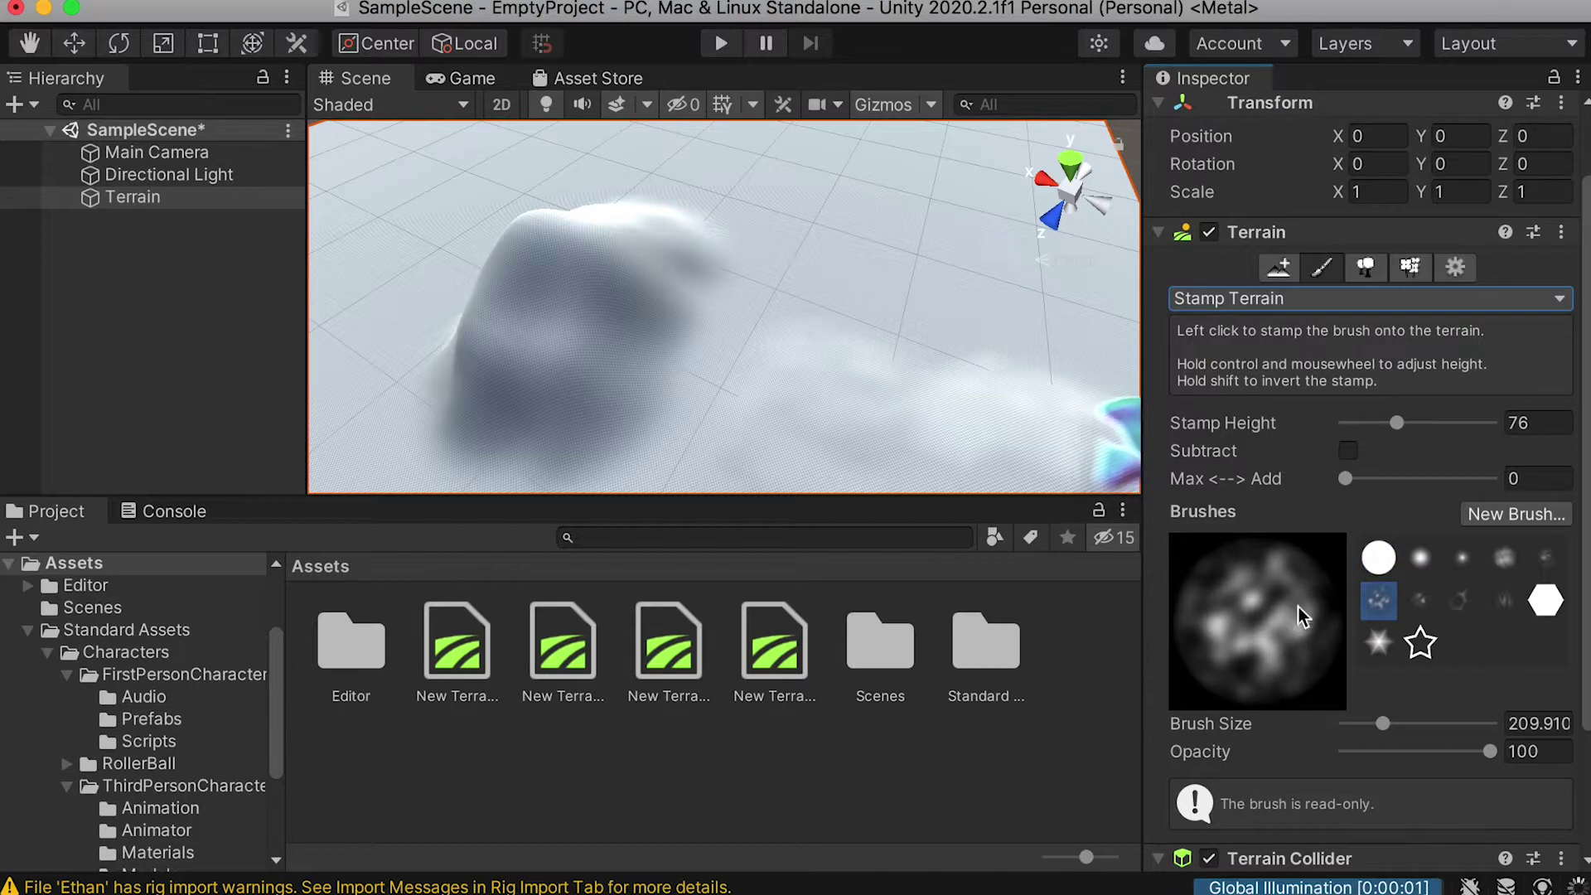
pyautogui.moveTo(1359, 424); pyautogui.dragTo(1362, 424)
pyautogui.click(942, 255)
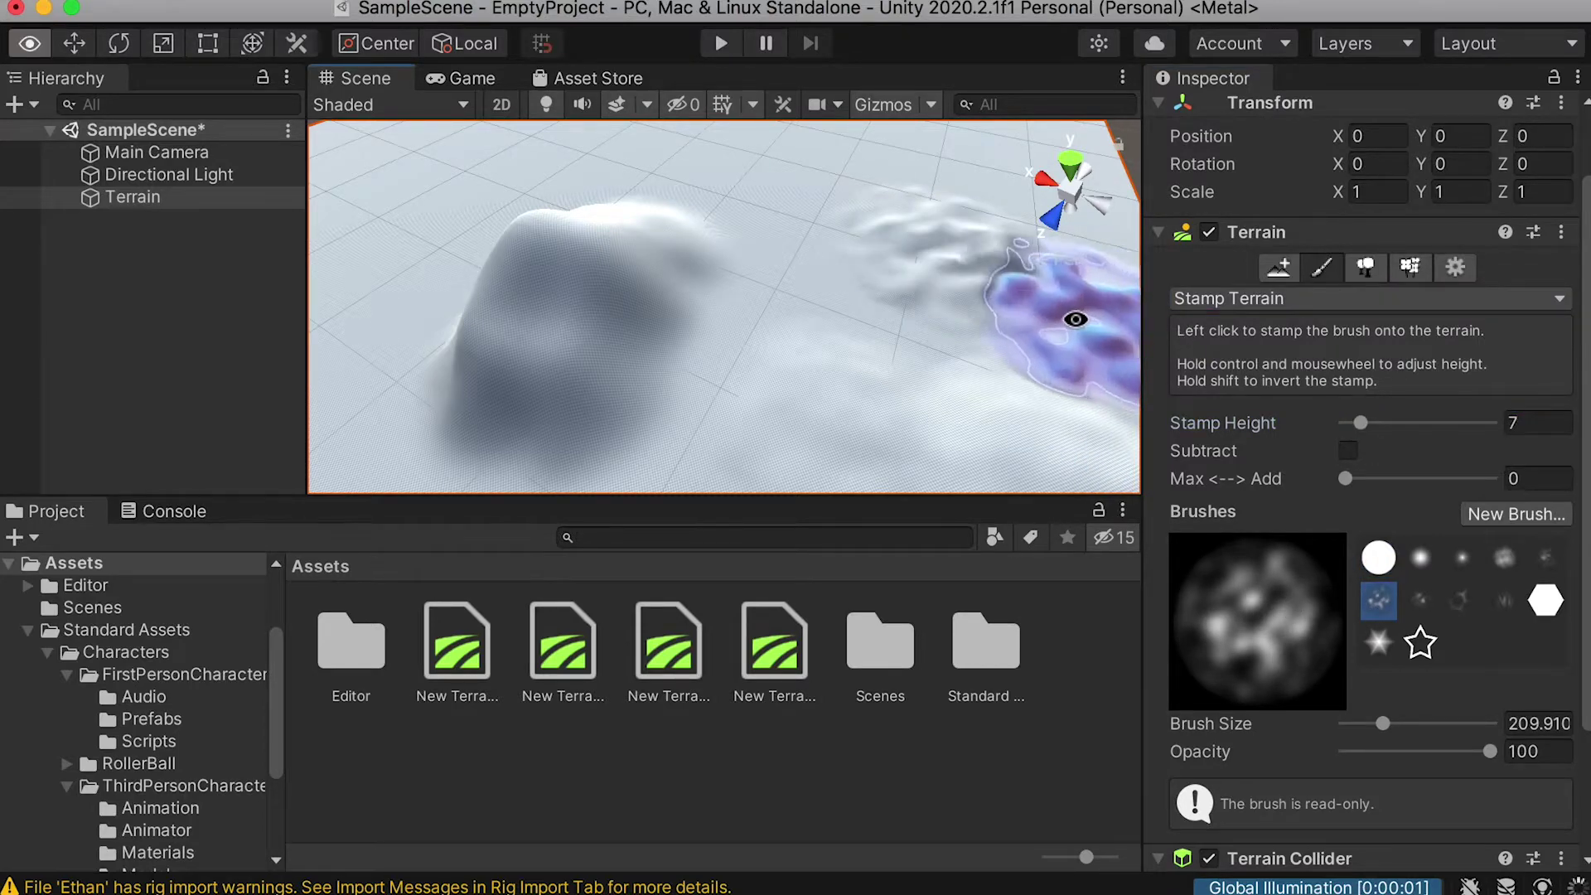
pyautogui.keyDown('alt'); pyautogui.moveTo(1076, 319); pyautogui.dragTo(824, 276); pyautogui.keyUp('alt')
pyautogui.click(953, 254)
pyautogui.keyDown('alt'); pyautogui.moveTo(1003, 339); pyautogui.dragTo(878, 305); pyautogui.keyUp('alt')
pyautogui.click(915, 361)
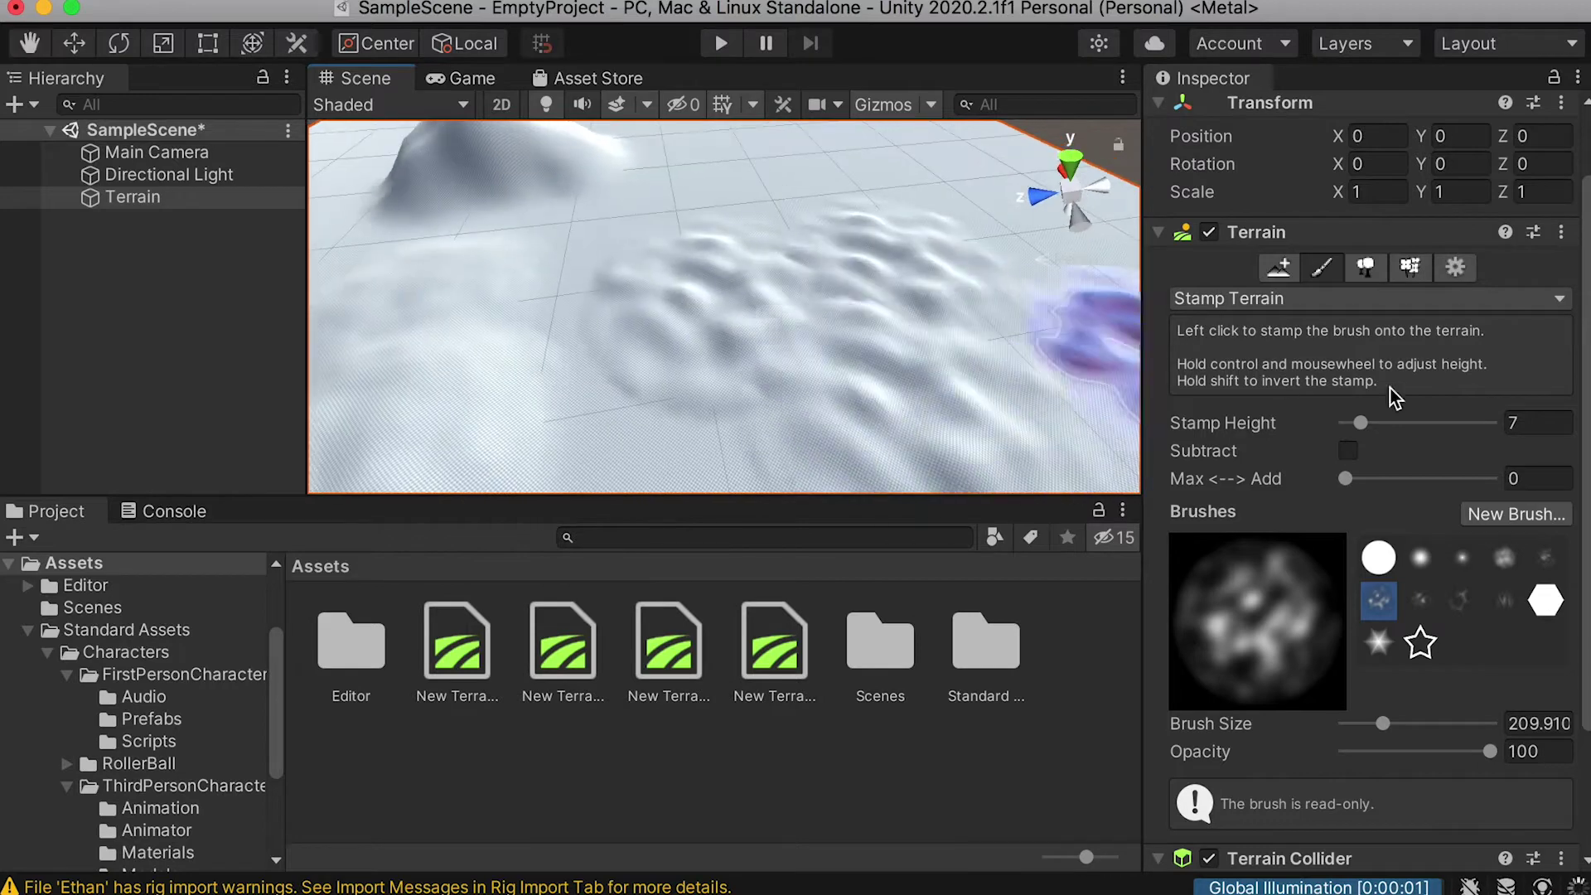
# Set the stamp height to 27 and stamp a taller bumpy patch onto the terrain.
pyautogui.moveTo(1370, 423); pyautogui.dragTo(1376, 422)
pyautogui.keyDown('alt'); pyautogui.scroll(-5, 956, 291); pyautogui.keyUp('alt')
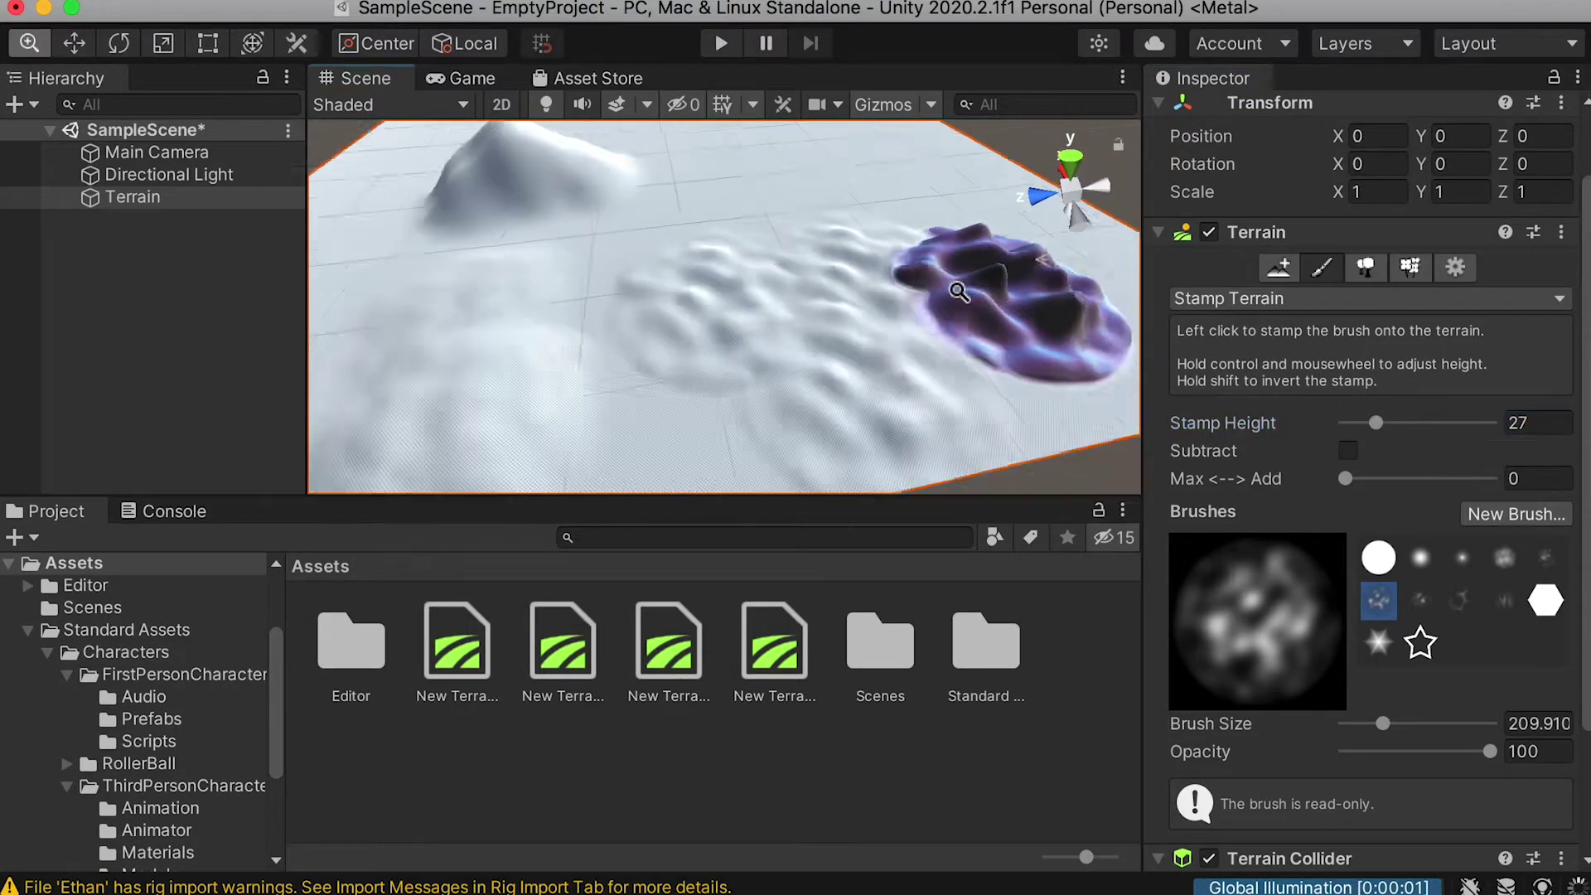
pyautogui.click(884, 283)
pyautogui.keyDown('alt'); pyautogui.moveTo(903, 308); pyautogui.dragTo(1031, 409); pyautogui.keyUp('alt')
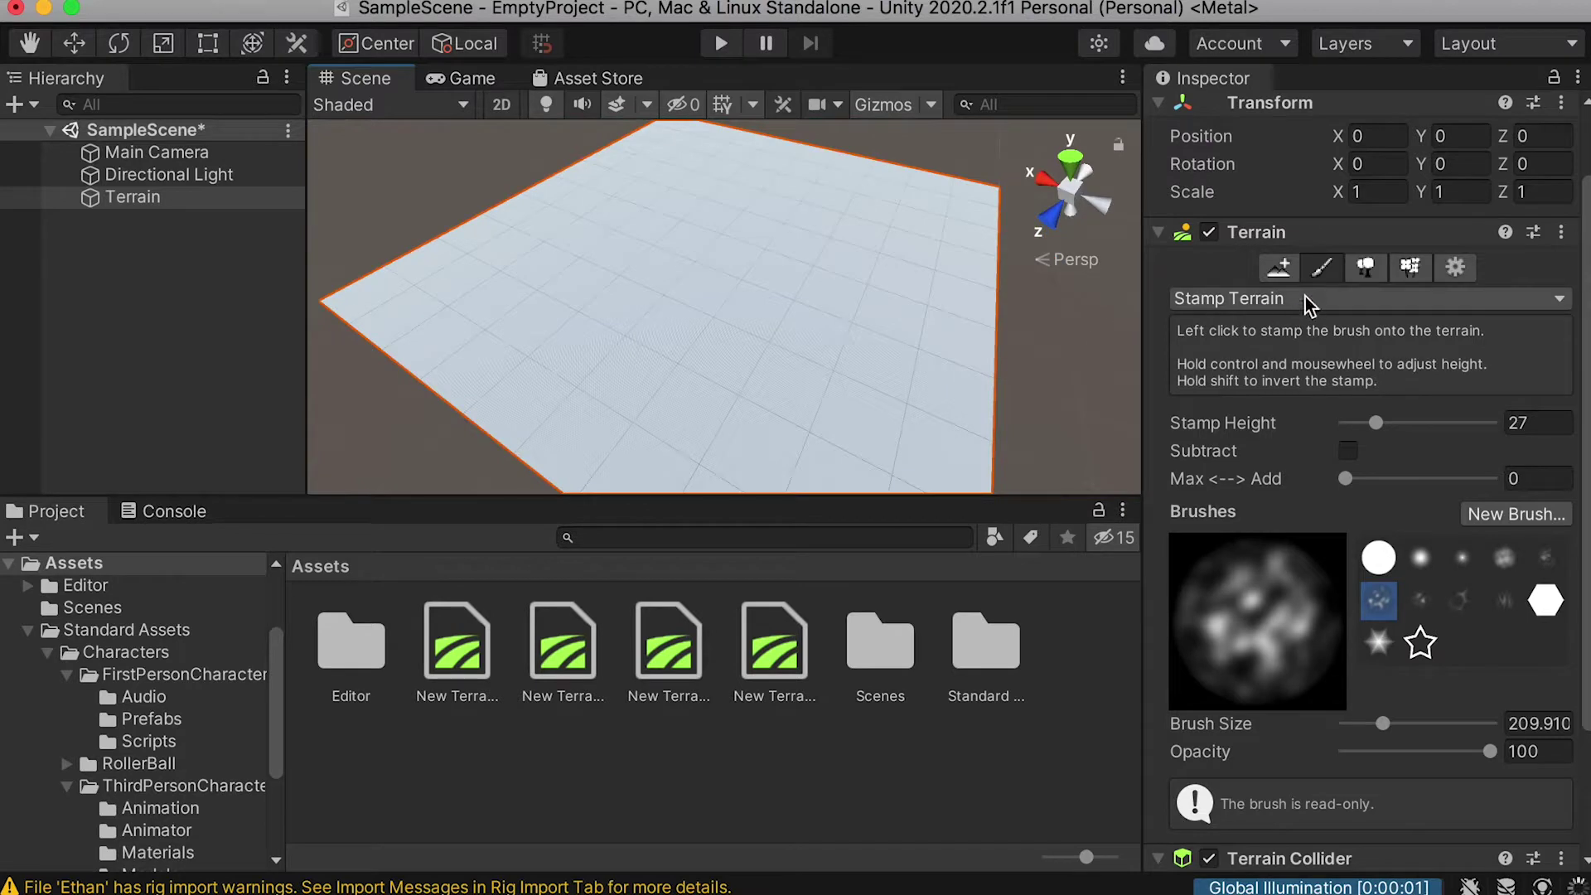
# Switch to the Set Height tool with a height of 100 and the solid round brush.
pyautogui.click(1271, 299)
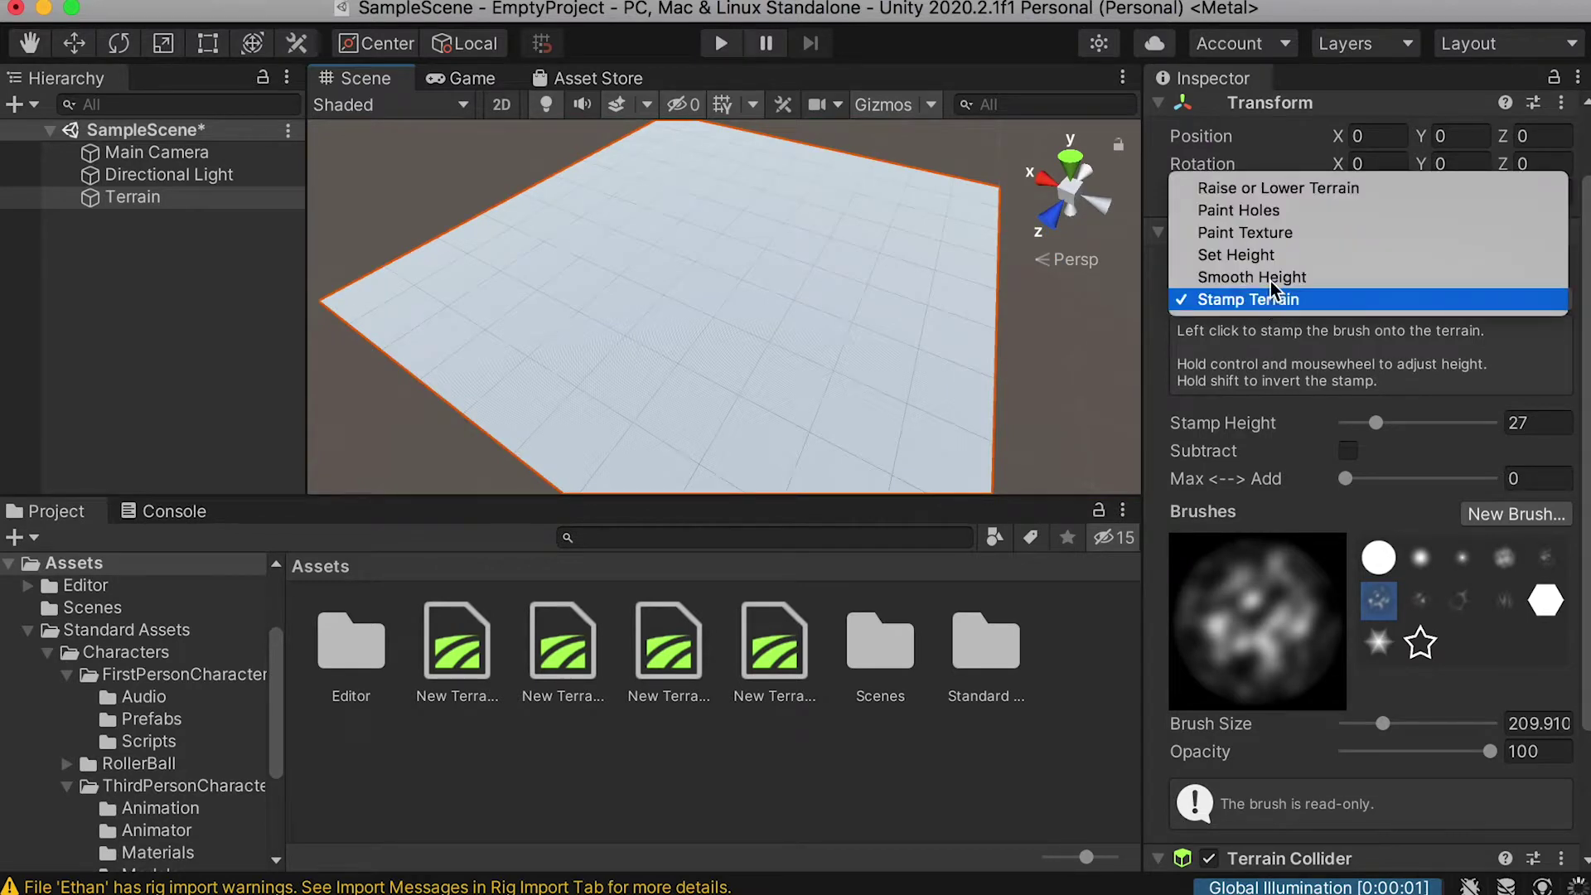
pyautogui.click(1261, 254)
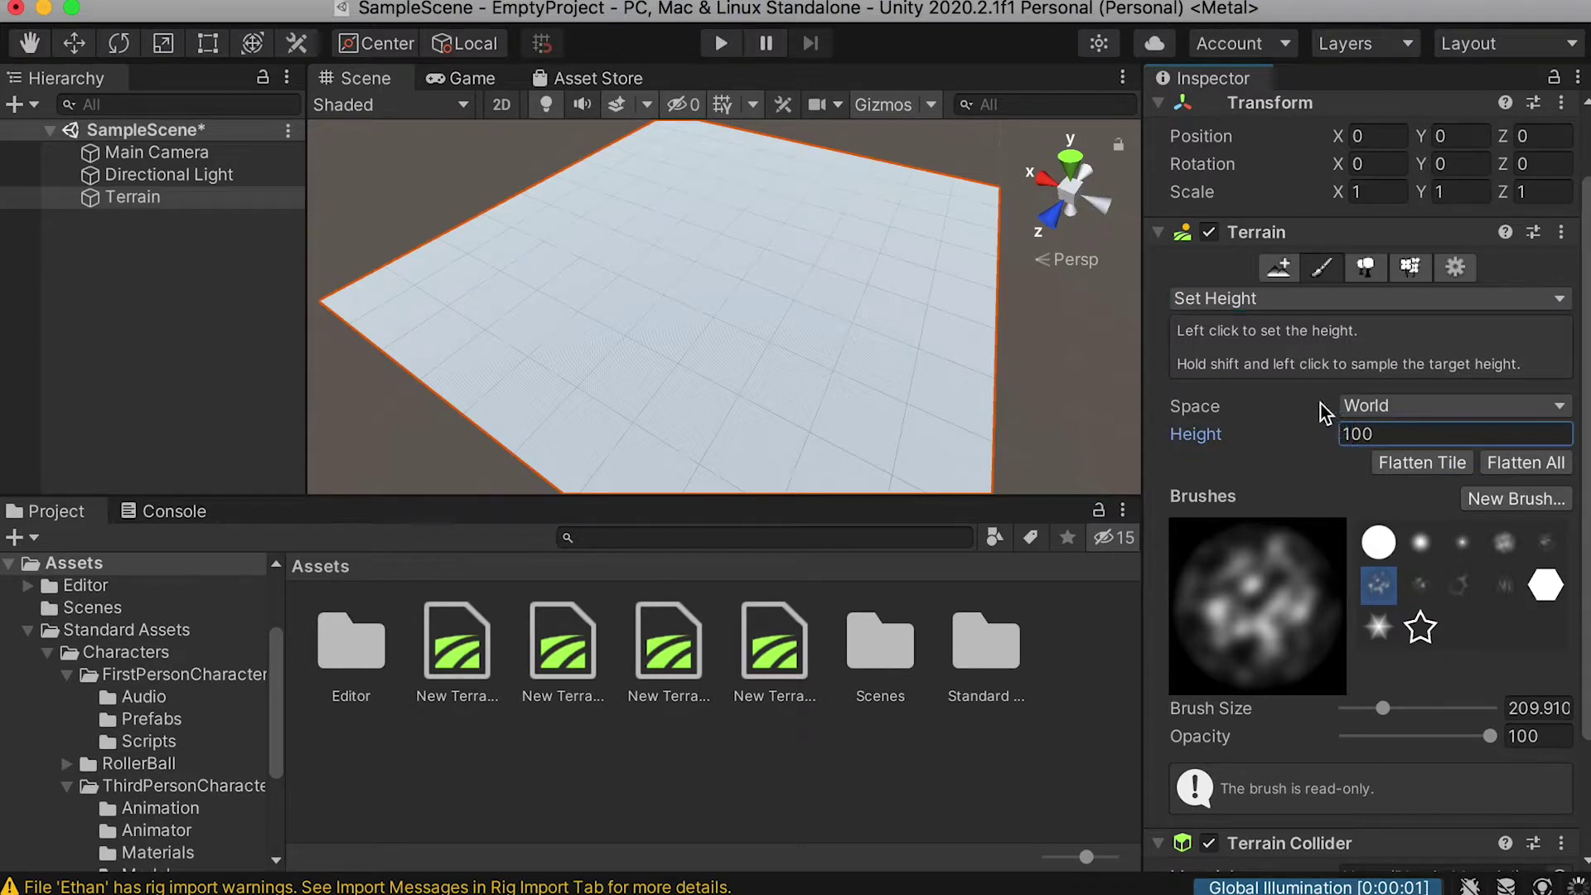
pyautogui.scroll(-3, 1534, 445)
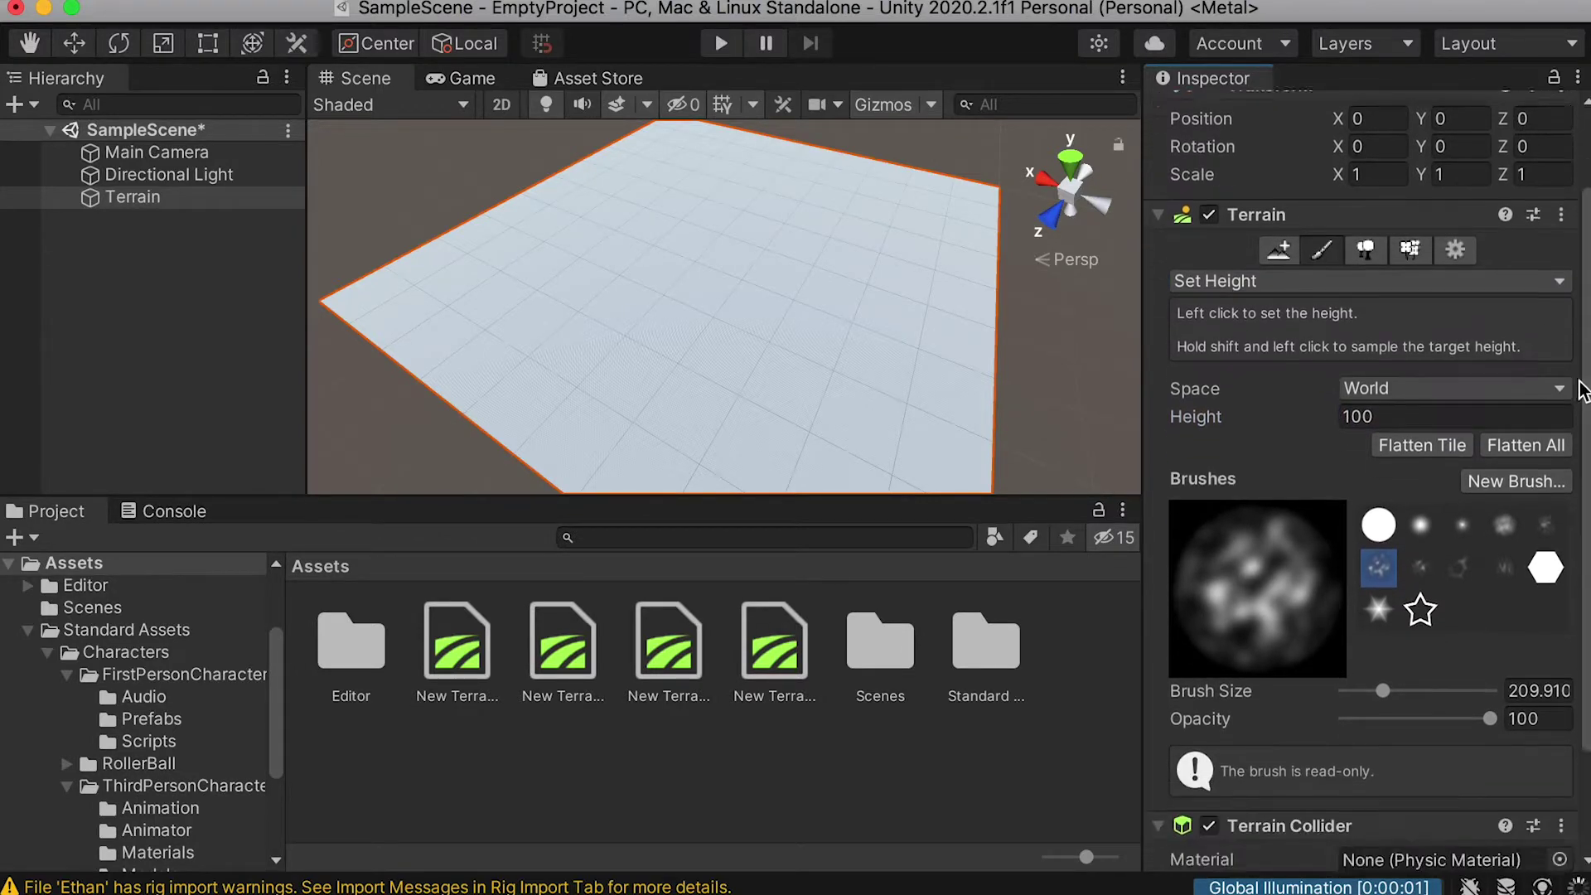
pyautogui.click(1379, 449)
# Enlarge the brush to a size of about 808 so it covers much of the terrain.
pyautogui.scroll(-2, 787, 348)
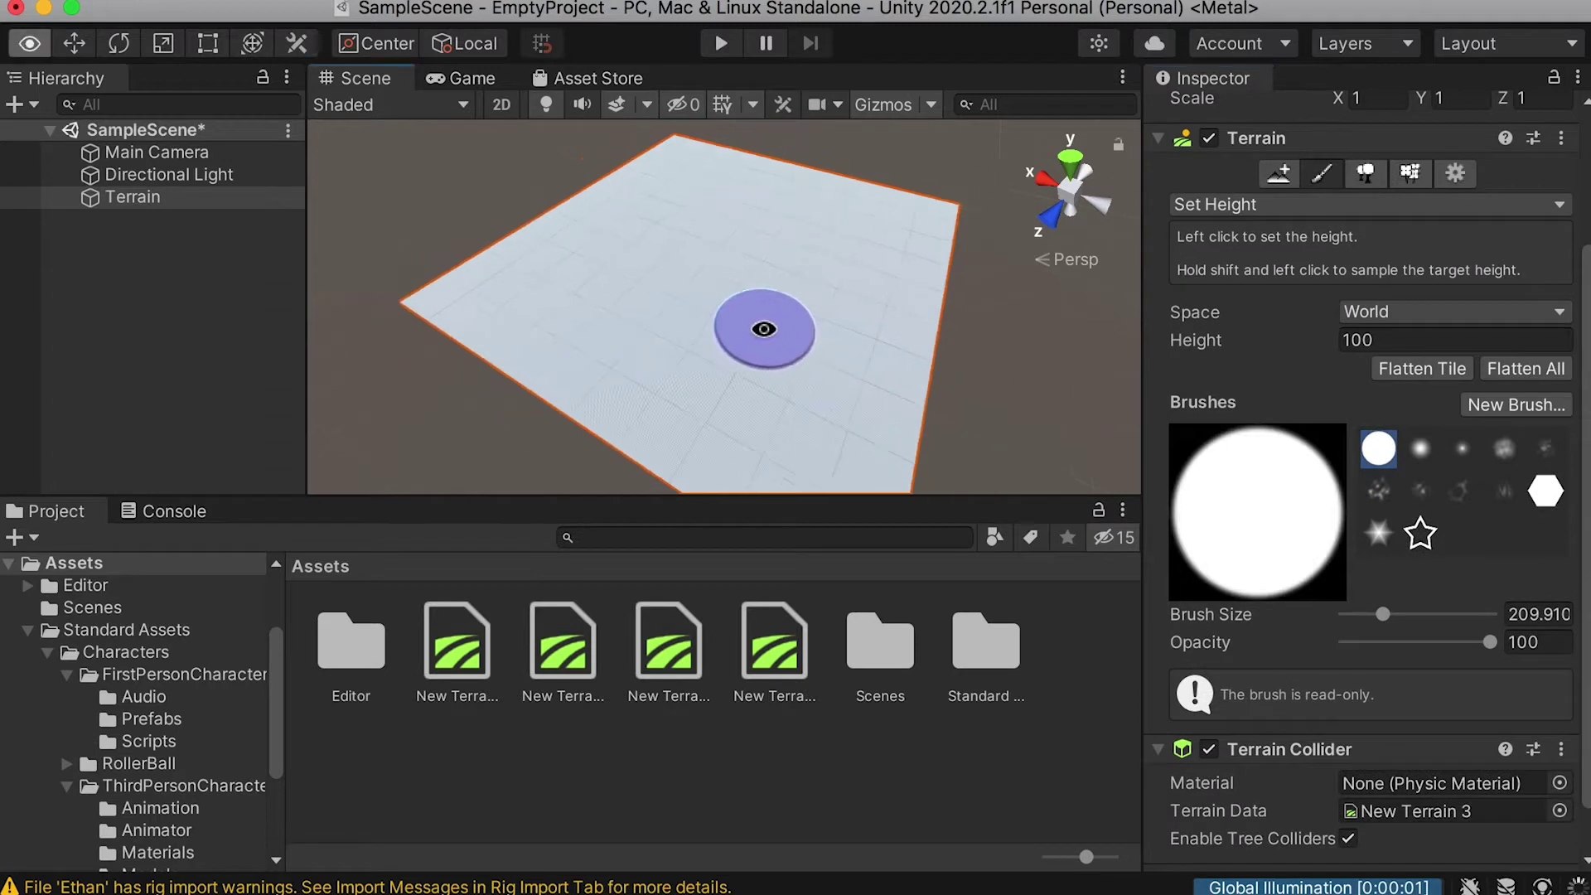
pyautogui.press(']')
pyautogui.press(']')
pyautogui.press(']')
pyautogui.press(']')
pyautogui.press(']')
pyautogui.press(']')
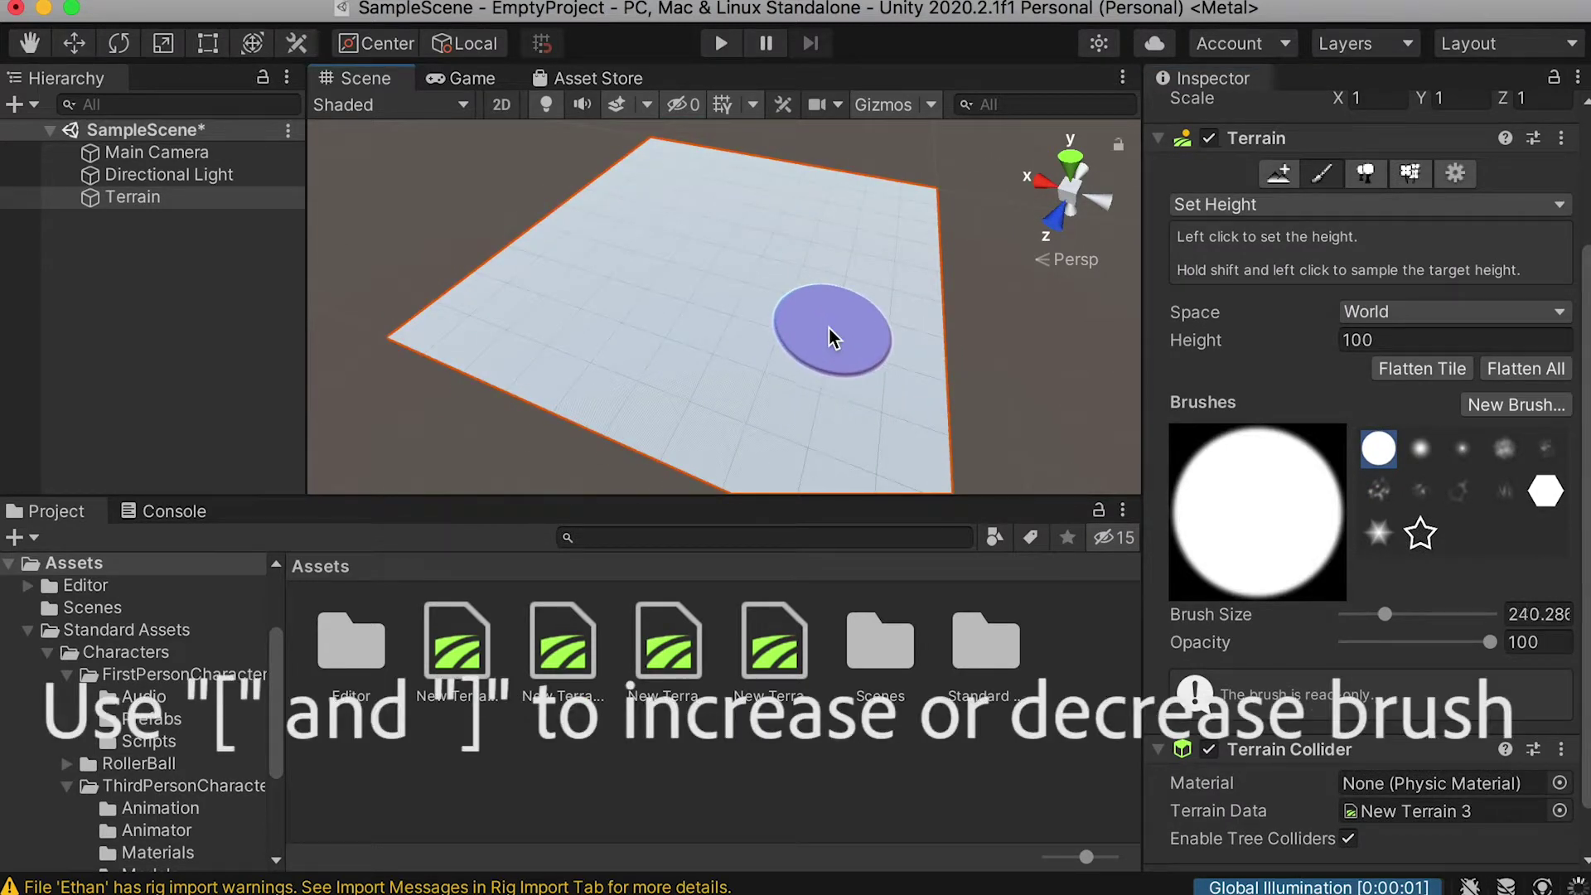
pyautogui.press(']')
pyautogui.press(']')
pyautogui.press(']')
pyautogui.press(']')
pyautogui.press(']')
pyautogui.press(']')
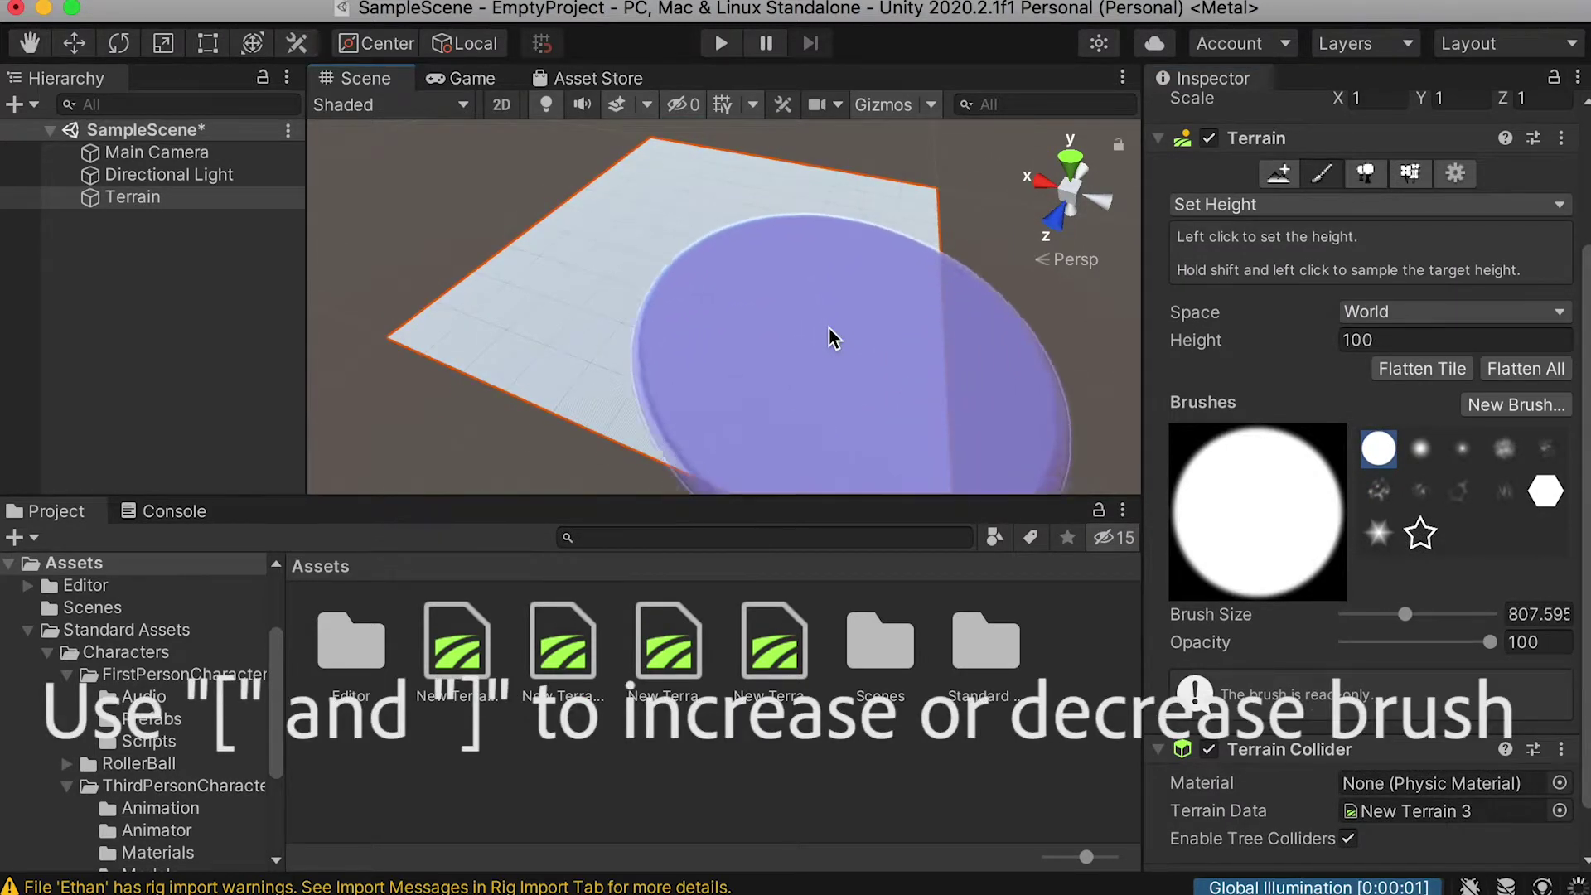
# Enlarge the brush to a size of about 1579 and level the whole terrain at the height of 100.
pyautogui.press('[')
pyautogui.press('alt')
pyautogui.moveTo(742, 294)
pyautogui.keyDown('alt'); pyautogui.mouseDown()
pyautogui.moveTo(547, 263)
pyautogui.moveTo(734, 189)
pyautogui.moveTo(788, 331)
pyautogui.moveTo(696, 276)
pyautogui.moveTo(799, 309)
pyautogui.moveTo(779, 239)
pyautogui.moveTo(738, 426)
pyautogui.moveTo(558, 266)
pyautogui.moveTo(696, 195)
pyautogui.moveTo(862, 292)
pyautogui.moveTo(539, 249)
pyautogui.mouseUp(); pyautogui.keyUp('alt')
pyautogui.scroll(5, 540, 248)
# Switch to the Raise or Lower Terrain tool and shrink the brush to a size of about 93.
pyautogui.click(1363, 207)
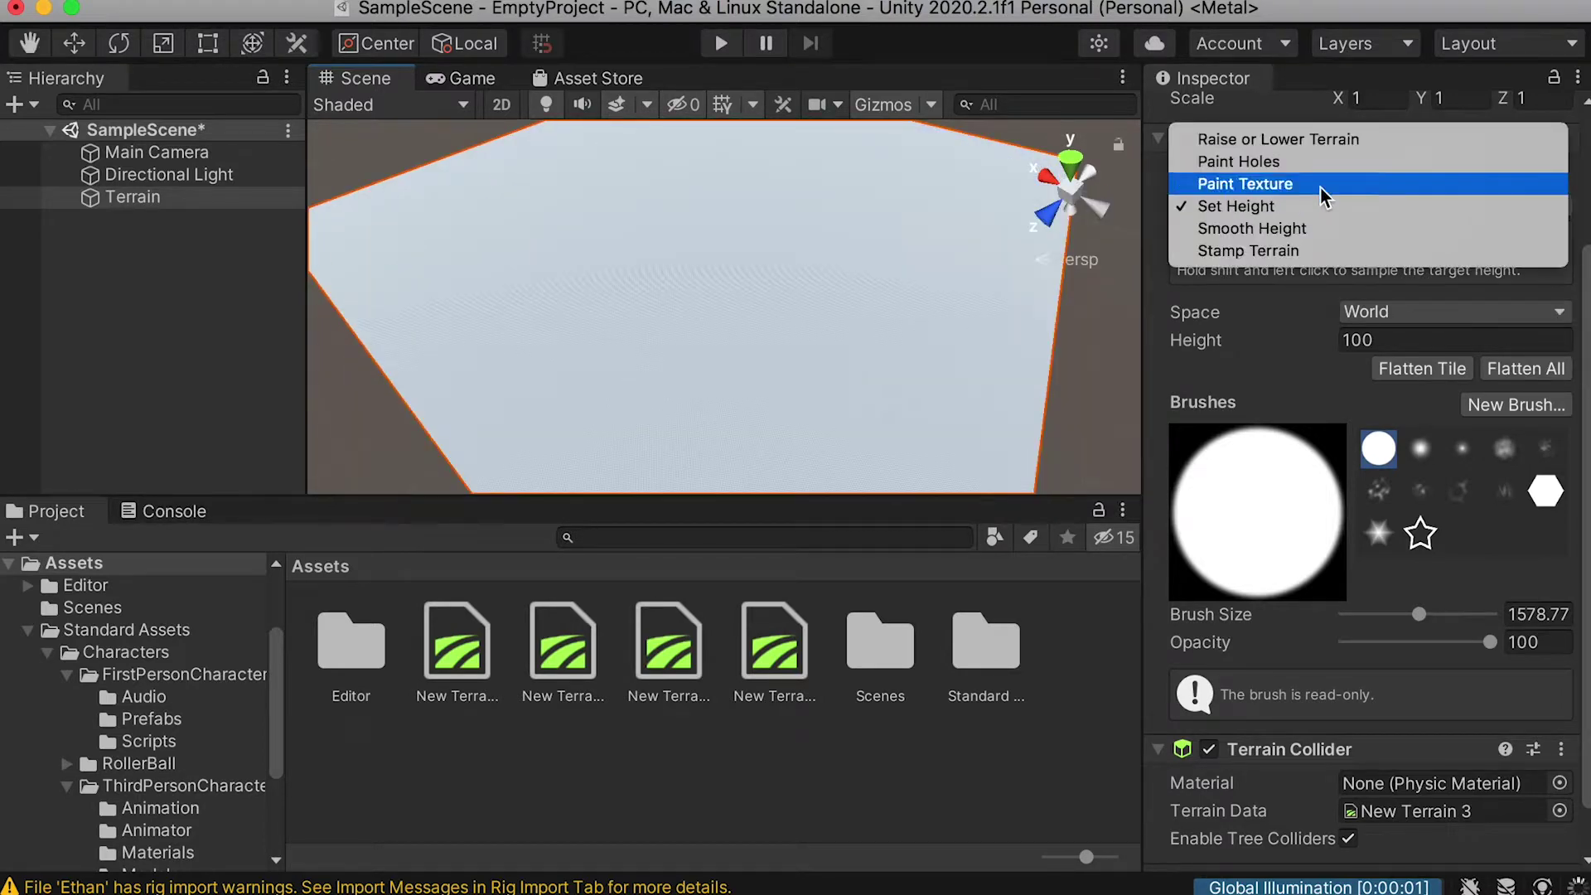
pyautogui.click(1280, 142)
pyautogui.keyDown('alt'); pyautogui.moveTo(820, 320); pyautogui.dragTo(898, 309); pyautogui.keyUp('alt')
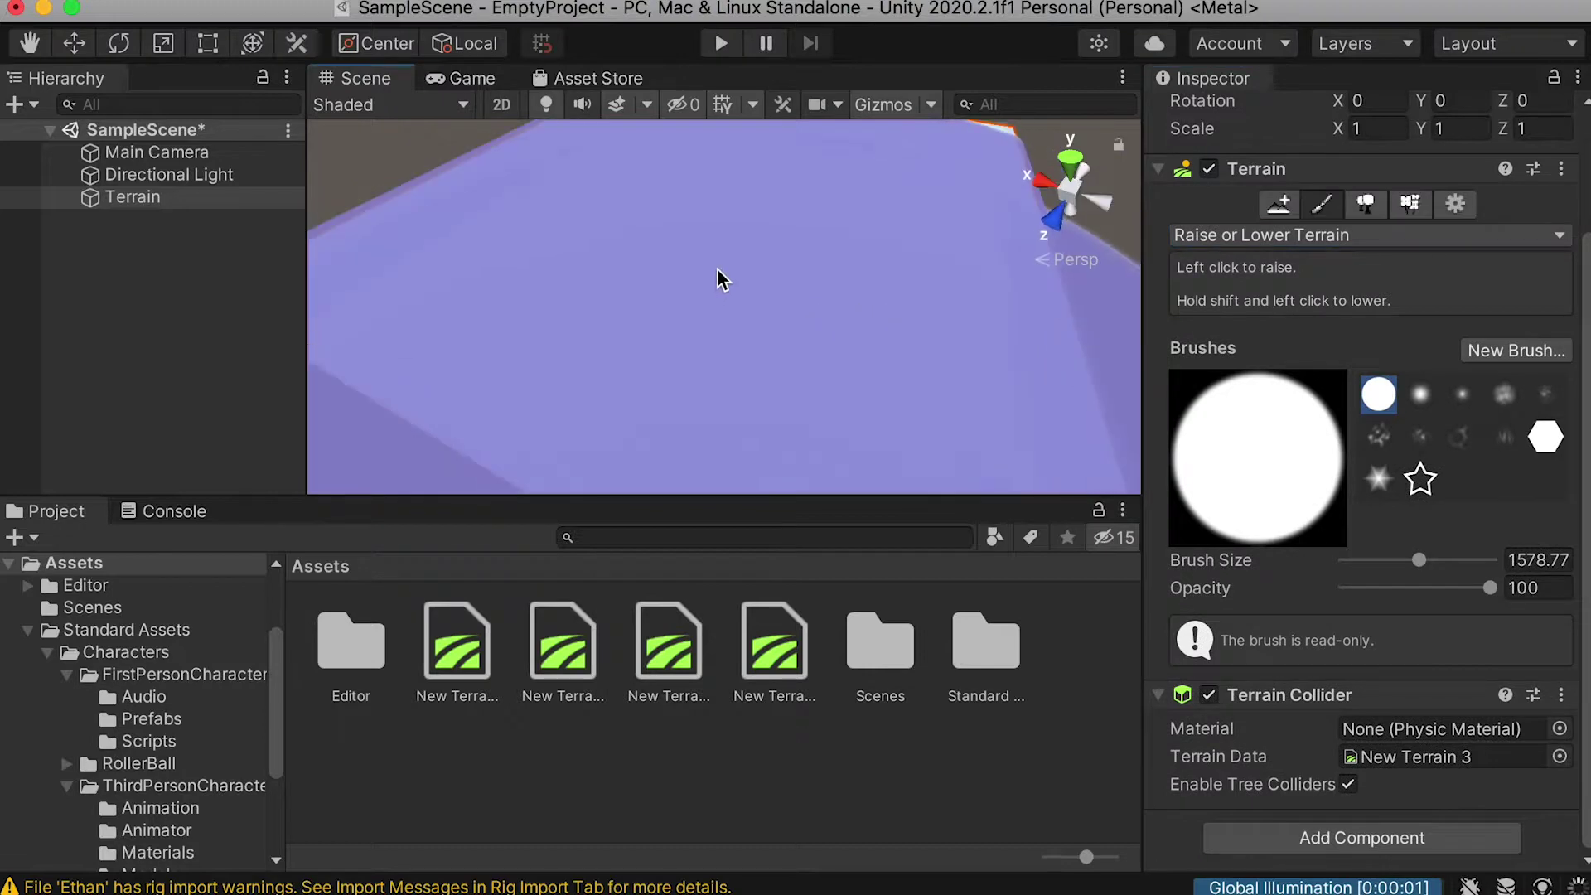
pyautogui.press('[')
pyautogui.press('[')
pyautogui.press('[')
pyautogui.press('[')
pyautogui.press('[')
pyautogui.press('[')
pyautogui.press('[')
pyautogui.press('[')
pyautogui.press('[')
pyautogui.press('[')
# Try raising several steep peaks with the cloudy noise brush and lowering the ground beside them with the soft round brush.
pyautogui.click(1502, 393)
pyautogui.moveTo(914, 294)
pyautogui.mouseDown()
pyautogui.moveTo(854, 331)
pyautogui.moveTo(879, 358)
pyautogui.mouseUp()
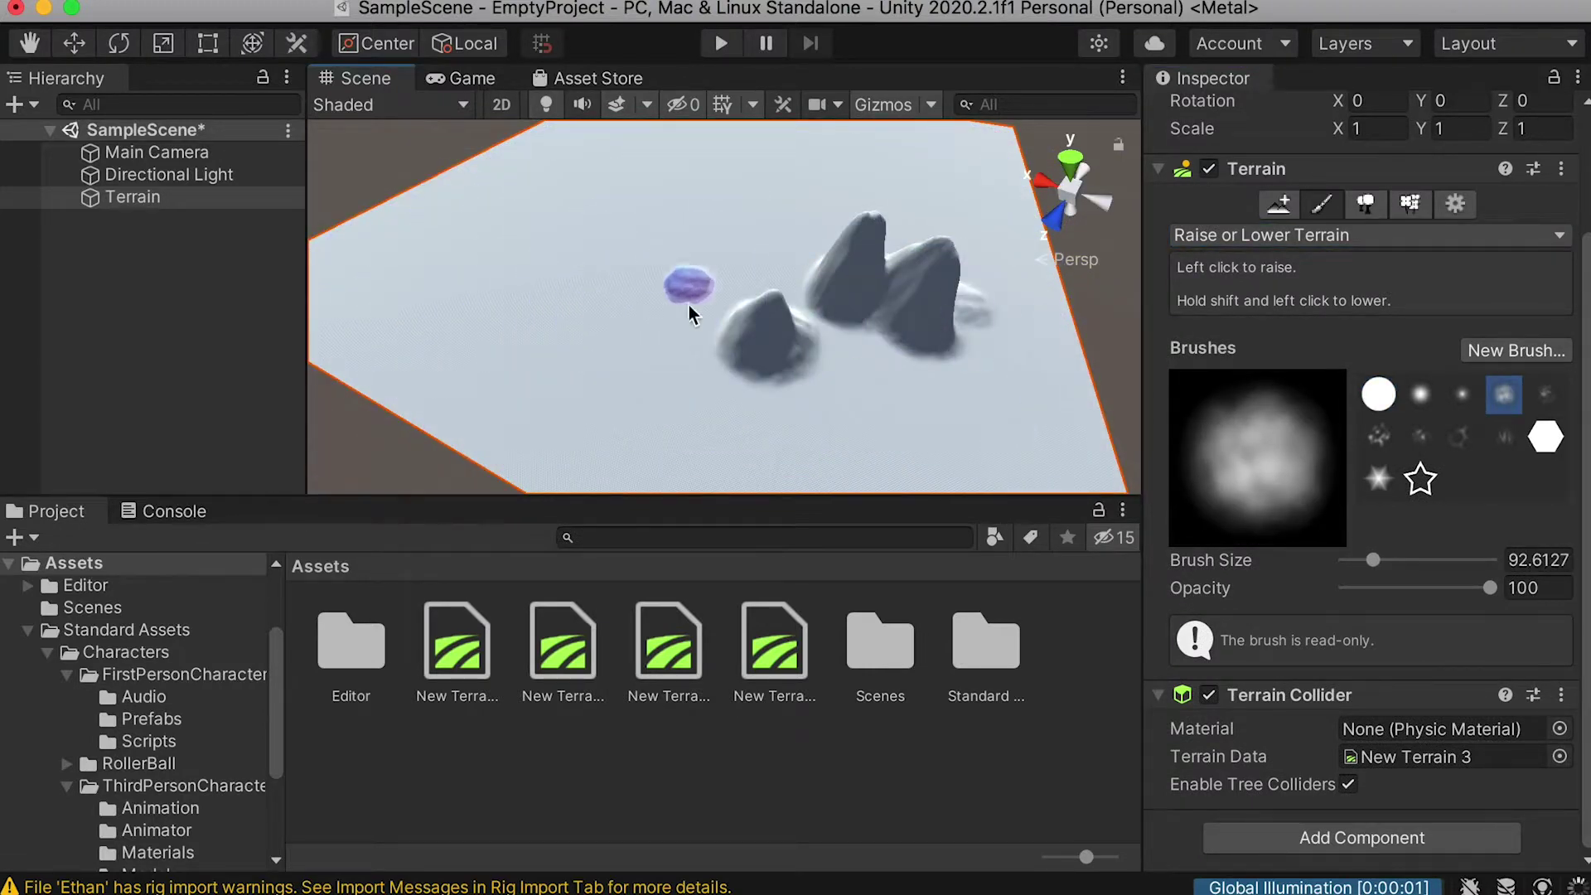
pyautogui.click(1422, 396)
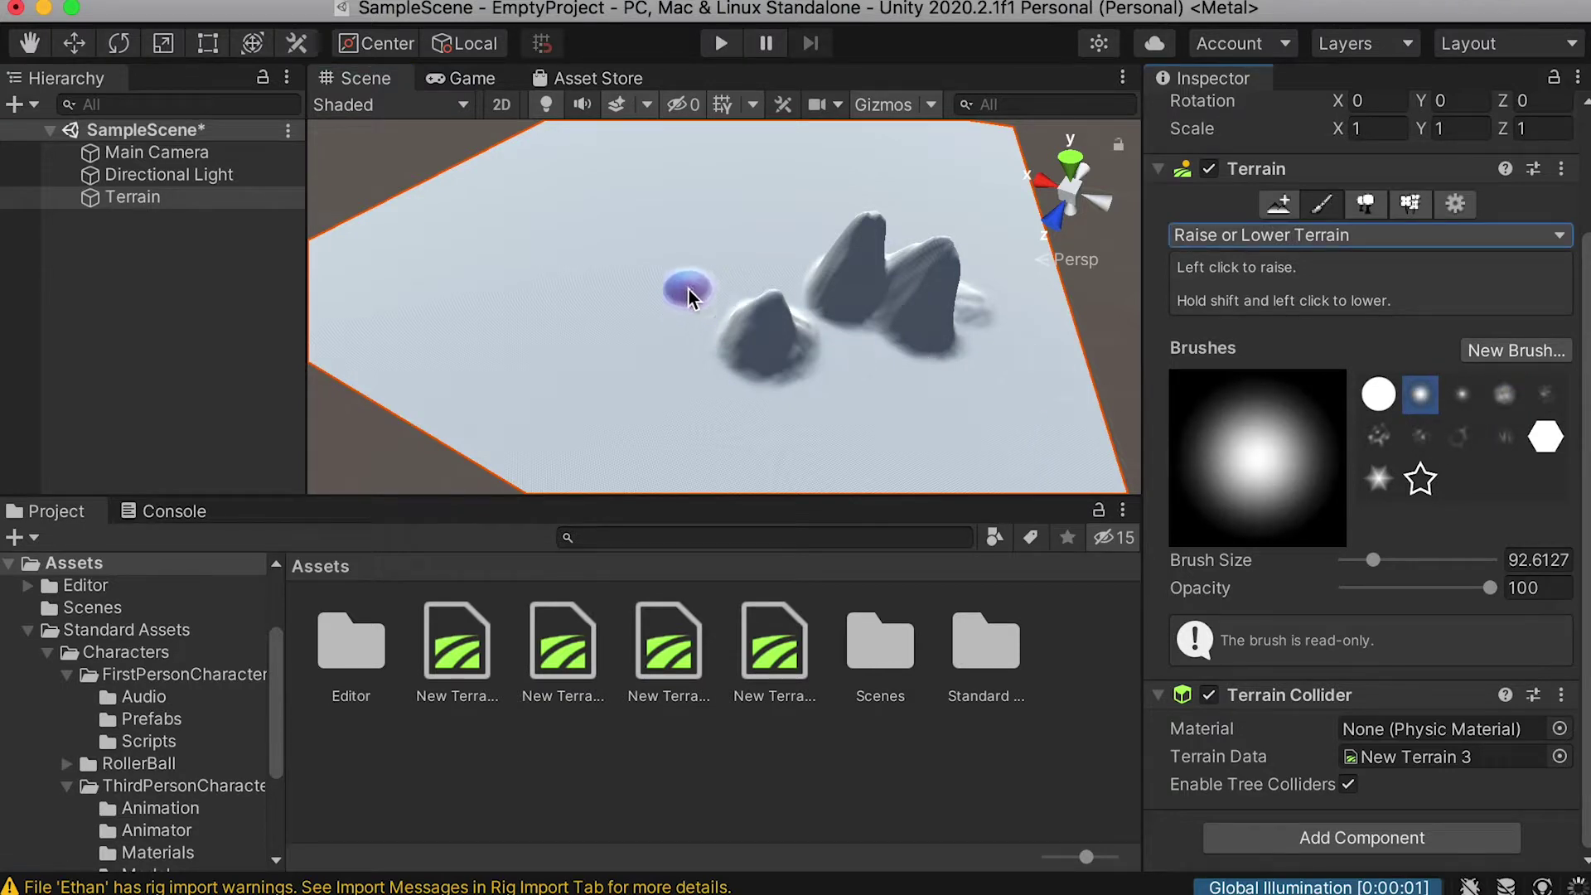
pyautogui.keyDown('shift'); pyautogui.click(643, 306); pyautogui.keyUp('shift')
pyautogui.moveTo(714, 340)
pyautogui.keyDown('alt'); pyautogui.mouseDown()
pyautogui.moveTo(795, 416)
pyautogui.moveTo(808, 456)
pyautogui.moveTo(905, 373)
pyautogui.moveTo(881, 309)
pyautogui.moveTo(853, 331)
pyautogui.mouseUp(); pyautogui.keyUp('alt')
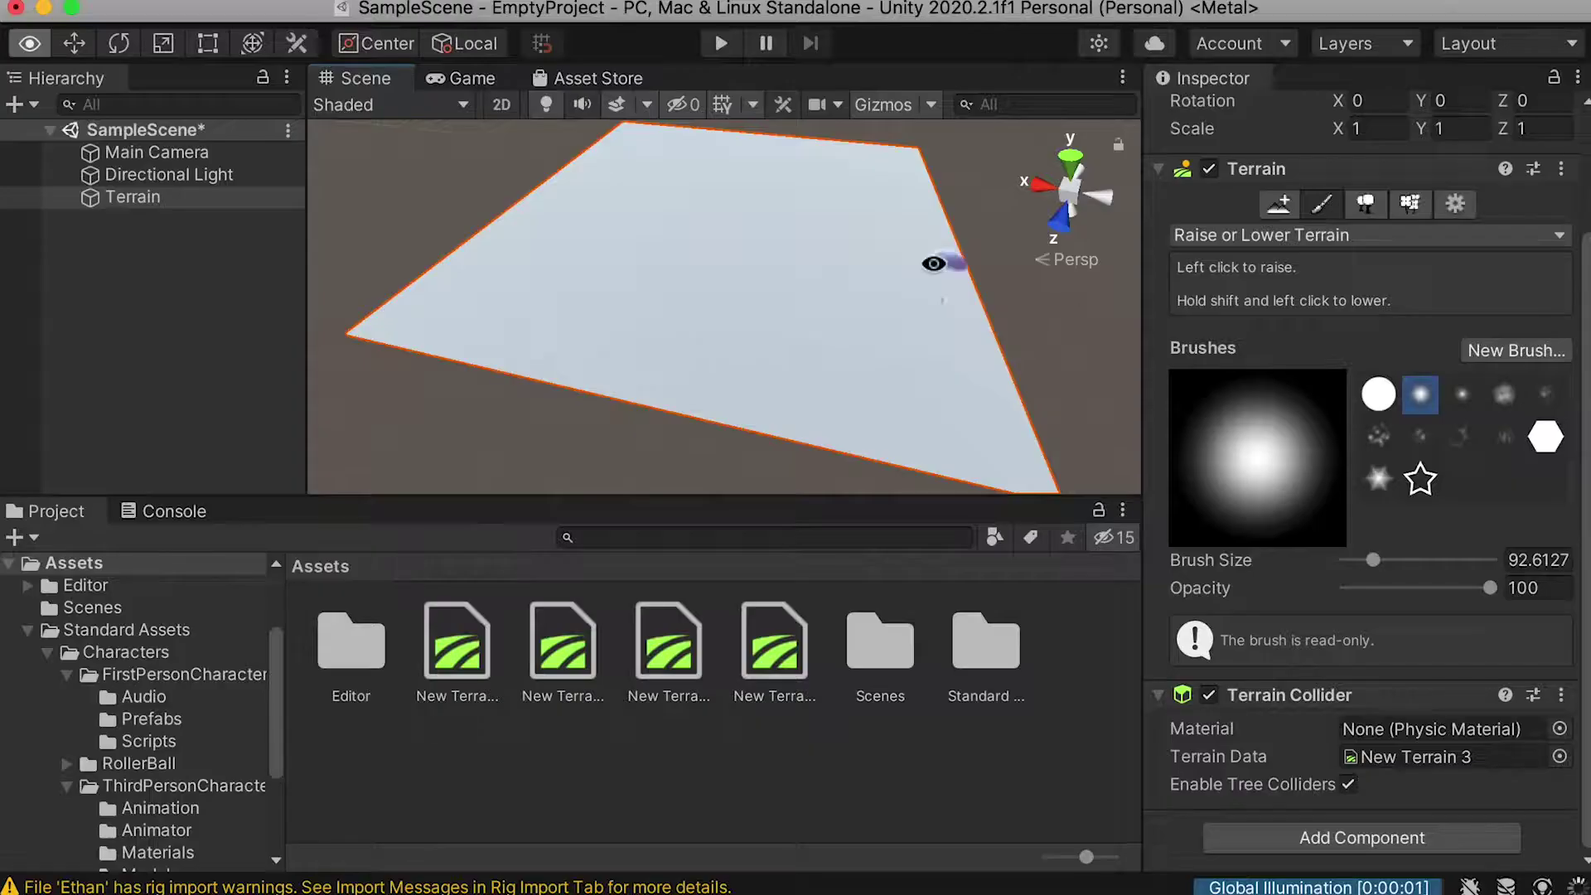
pyautogui.moveTo(942, 259)
pyautogui.keyDown('alt'); pyautogui.mouseDown()
pyautogui.moveTo(788, 285)
pyautogui.moveTo(897, 306)
pyautogui.mouseUp(); pyautogui.keyUp('alt')
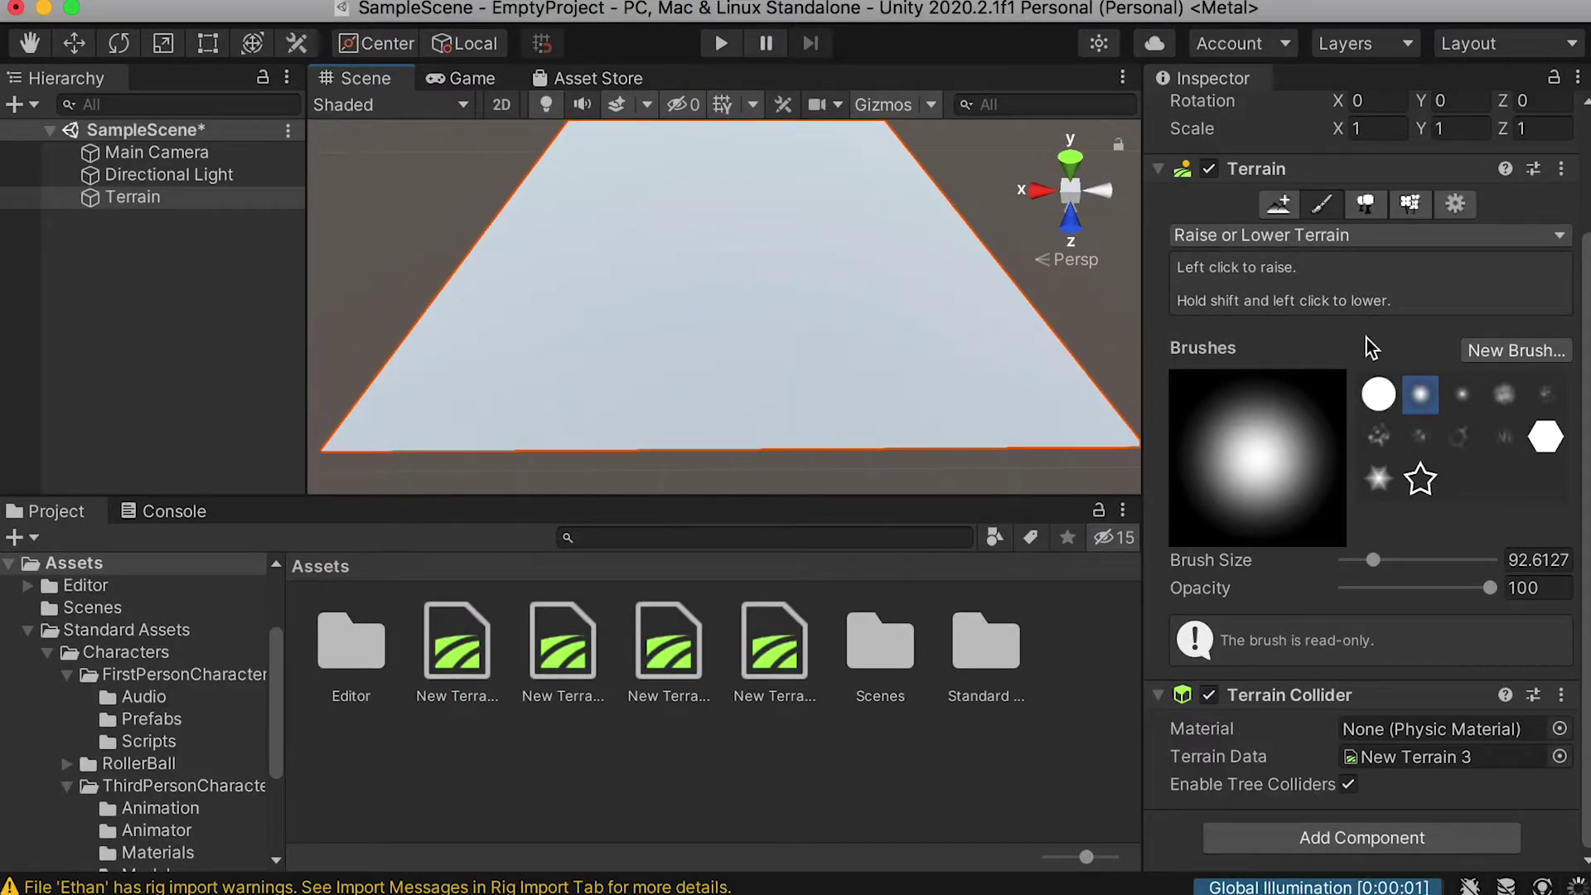
# Raise a broad bumpy hill near one edge of the flat terrain with the cloudy noise brush at a size of about 342.
pyautogui.click(1500, 398)
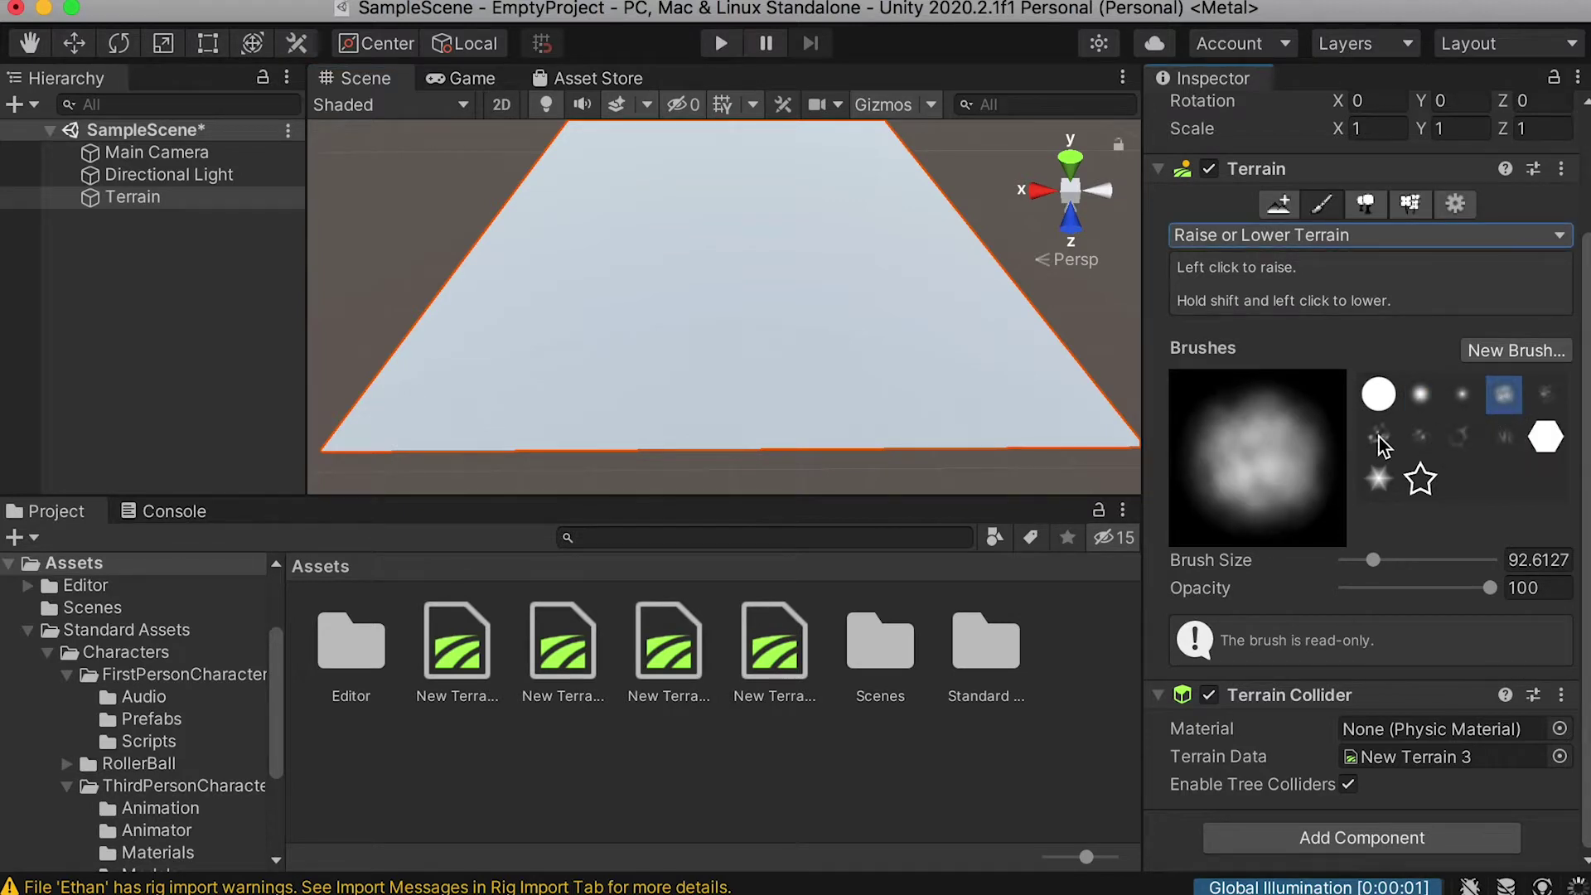
pyautogui.keyDown('alt'); pyautogui.moveTo(870, 290); pyautogui.dragTo(817, 281, button='right'); pyautogui.keyUp('alt')
pyautogui.keyDown('alt'); pyautogui.moveTo(817, 281); pyautogui.dragTo(799, 300); pyautogui.keyUp('alt')
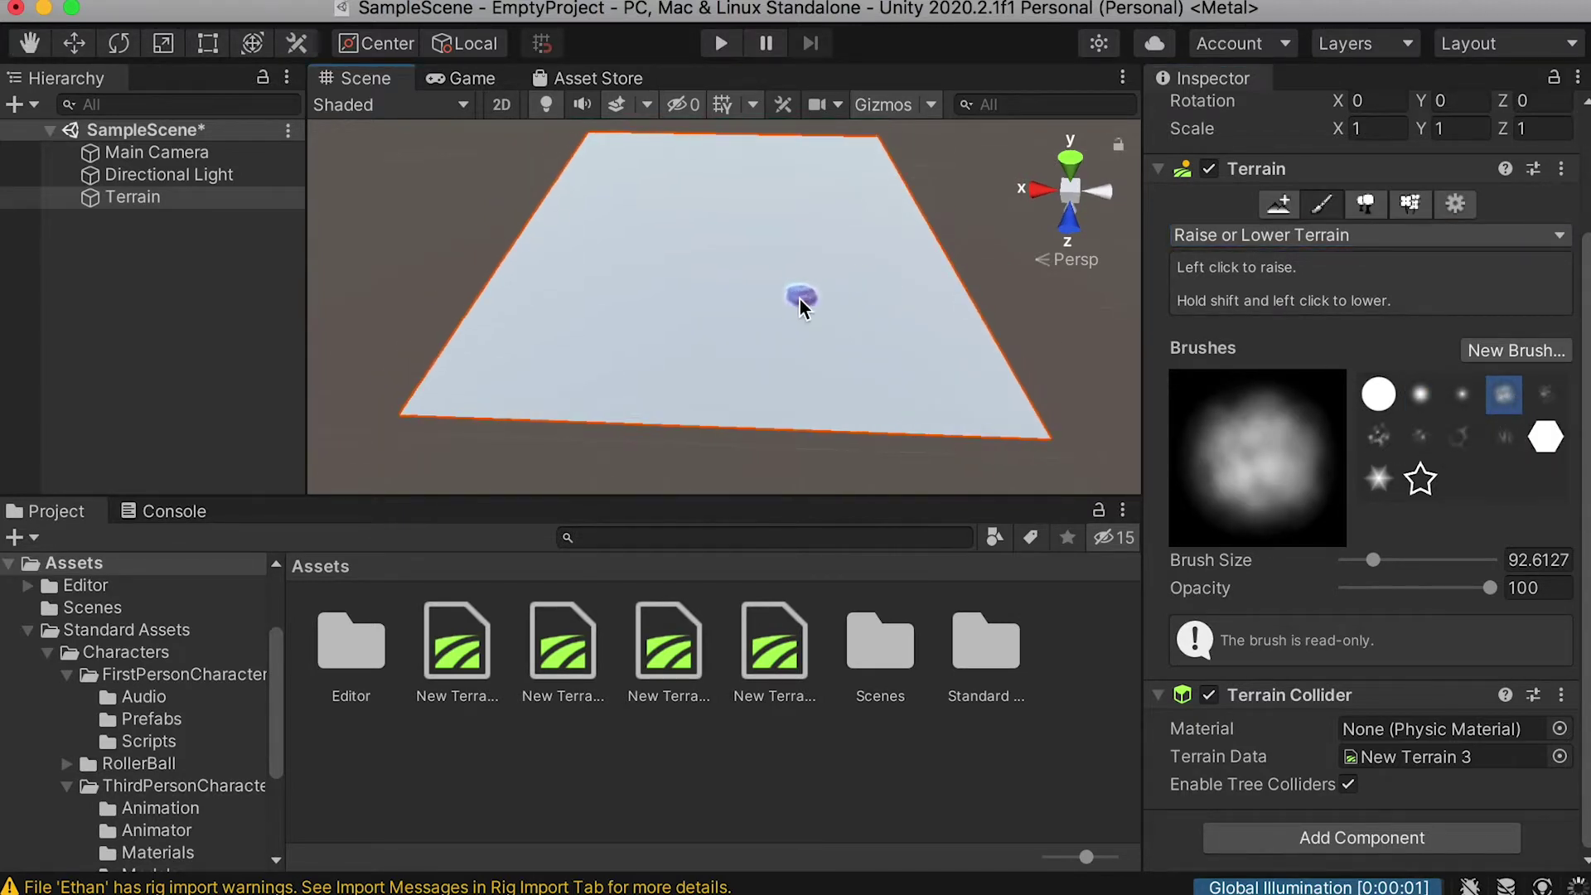
pyautogui.press(']')
pyautogui.press(']')
pyautogui.press(']')
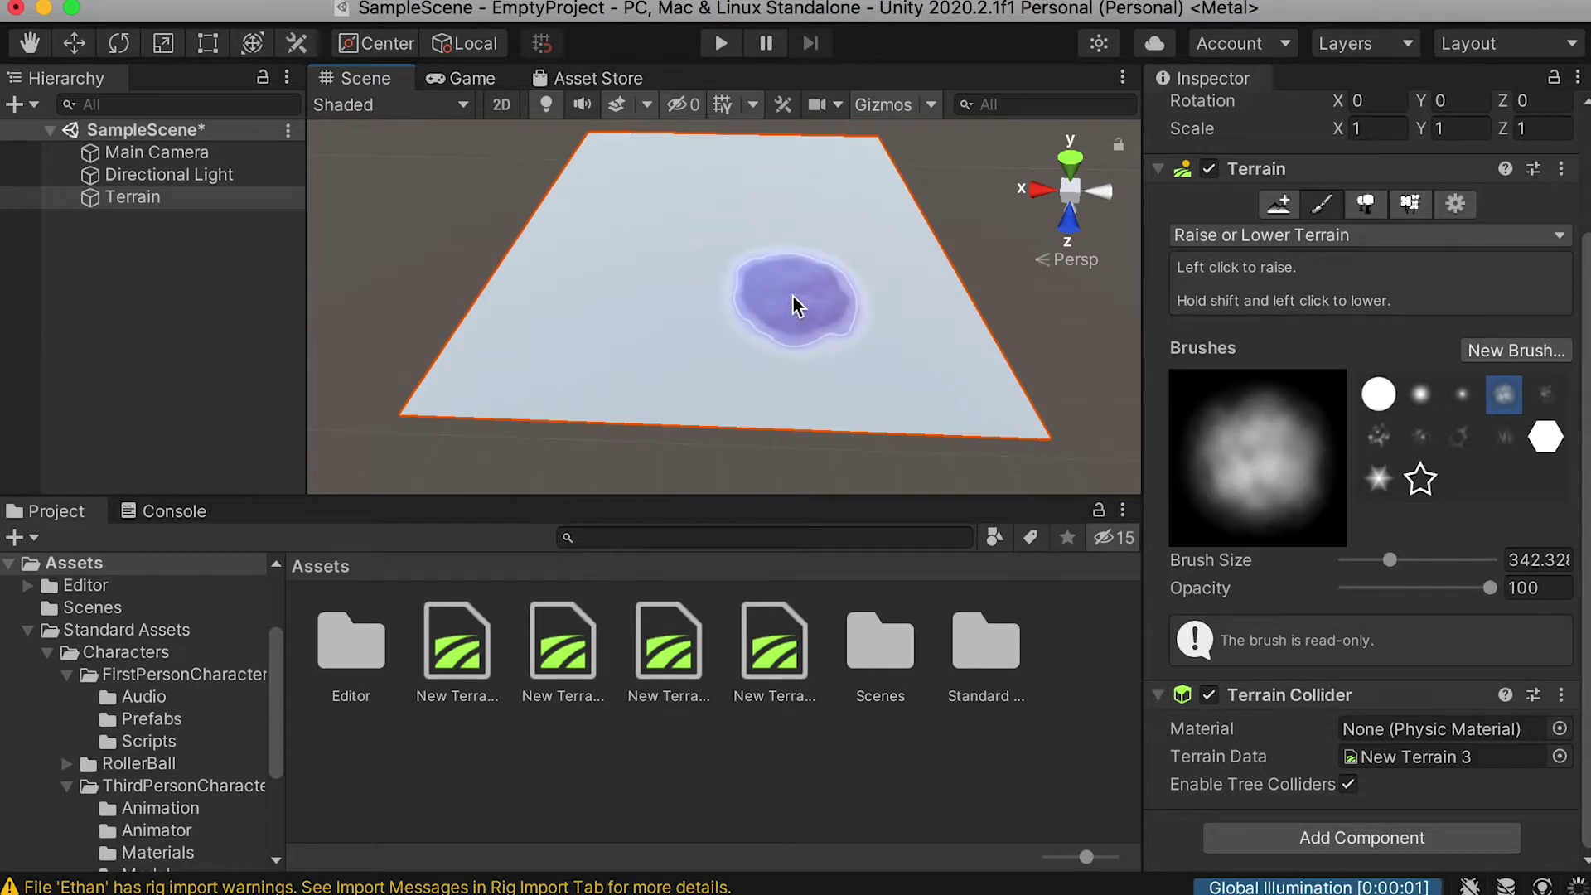
pyautogui.moveTo(796, 299)
pyautogui.mouseDown()
pyautogui.moveTo(875, 327)
pyautogui.moveTo(798, 330)
pyautogui.moveTo(803, 359)
pyautogui.moveTo(959, 365)
pyautogui.moveTo(936, 329)
pyautogui.mouseUp()
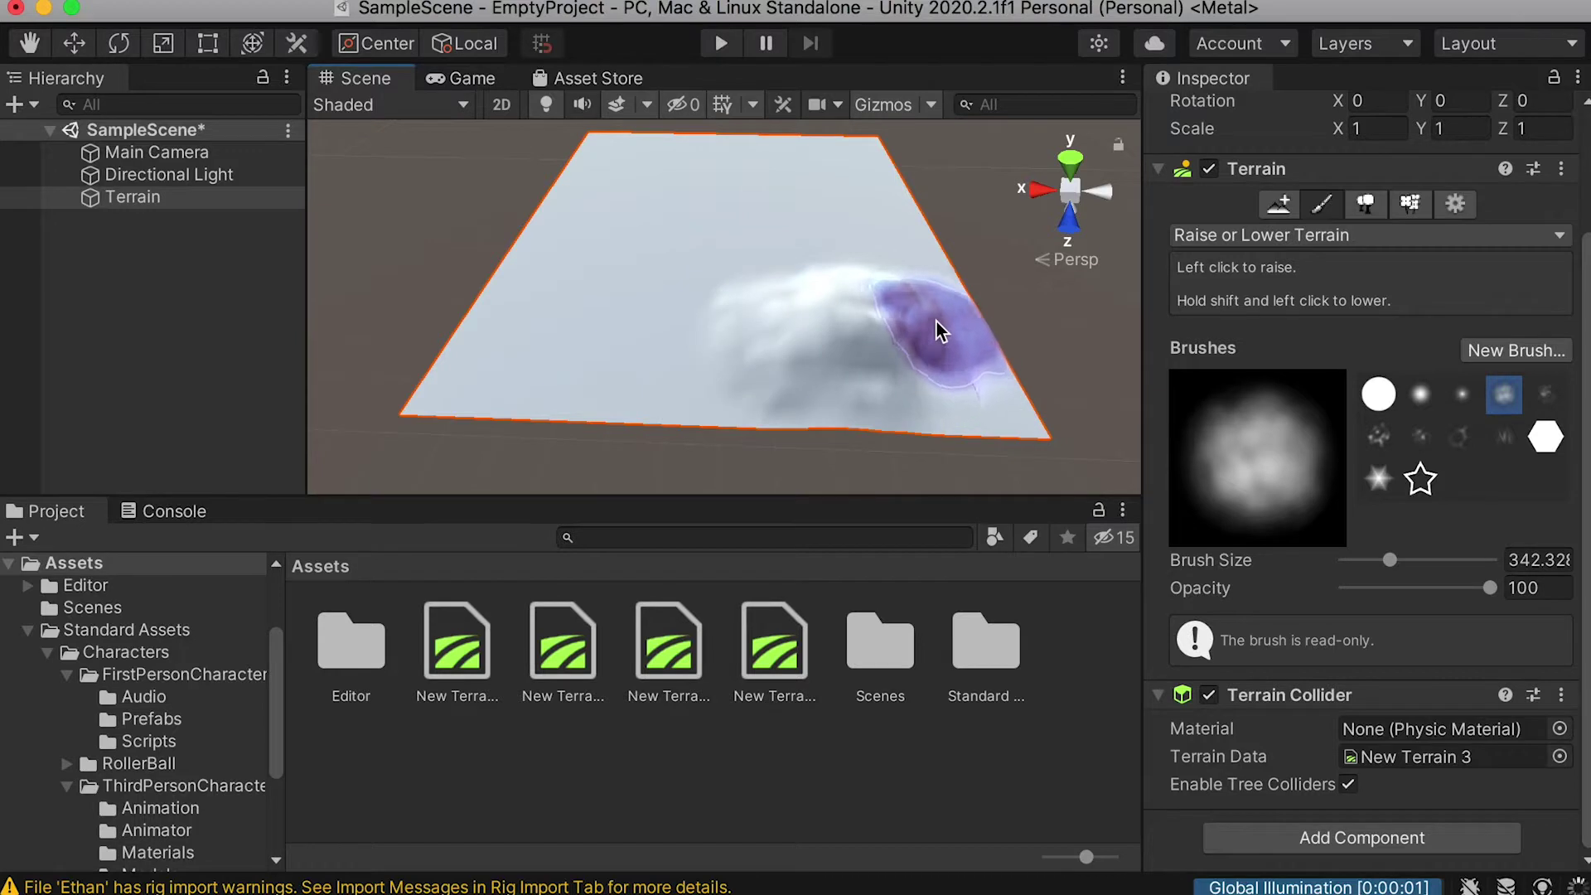
# Raise more bumpy hills across the rest of the terrain with the same cloudy noise brush.
pyautogui.moveTo(852, 276)
pyautogui.mouseDown()
pyautogui.moveTo(839, 252)
pyautogui.moveTo(877, 276)
pyautogui.mouseUp()
pyautogui.moveTo(599, 381)
pyautogui.mouseDown()
pyautogui.moveTo(543, 362)
pyautogui.moveTo(663, 383)
pyautogui.mouseUp()
pyautogui.keyDown('alt'); pyautogui.moveTo(899, 270); pyautogui.dragTo(795, 203); pyautogui.keyUp('alt')
pyautogui.moveTo(892, 373)
pyautogui.mouseDown()
pyautogui.moveTo(916, 311)
pyautogui.moveTo(650, 320)
pyautogui.mouseUp()
pyautogui.moveTo(829, 179)
pyautogui.keyDown('alt'); pyautogui.mouseDown()
pyautogui.moveTo(707, 177)
pyautogui.moveTo(816, 249)
pyautogui.moveTo(824, 295)
pyautogui.mouseUp(); pyautogui.keyUp('alt')
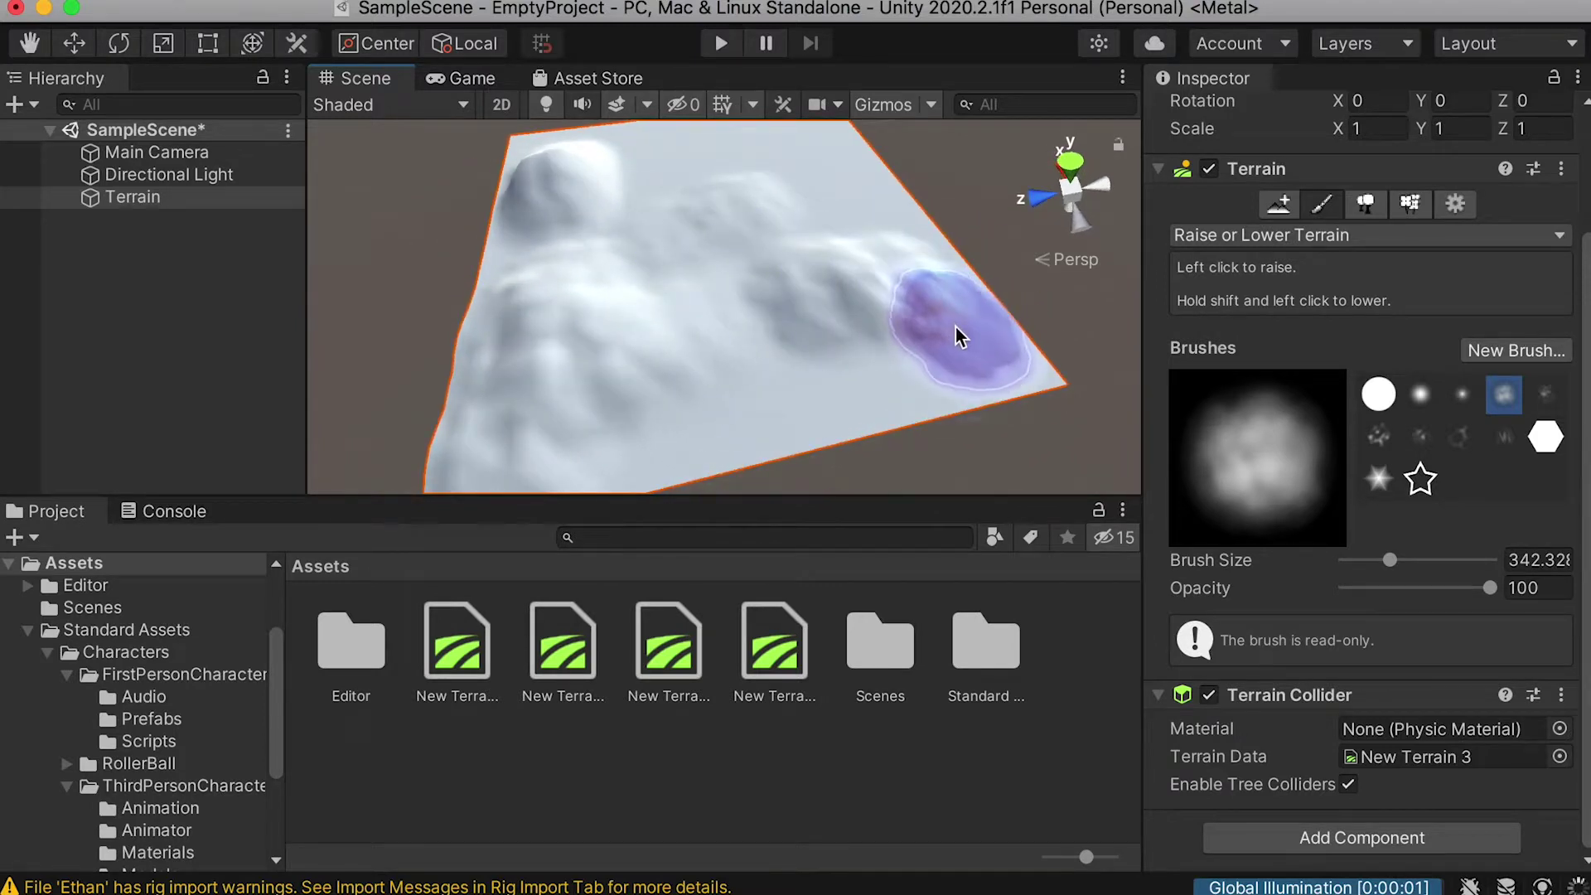
pyautogui.moveTo(838, 398)
pyautogui.mouseDown()
pyautogui.moveTo(899, 387)
pyautogui.moveTo(718, 313)
pyautogui.moveTo(698, 255)
pyautogui.mouseUp()
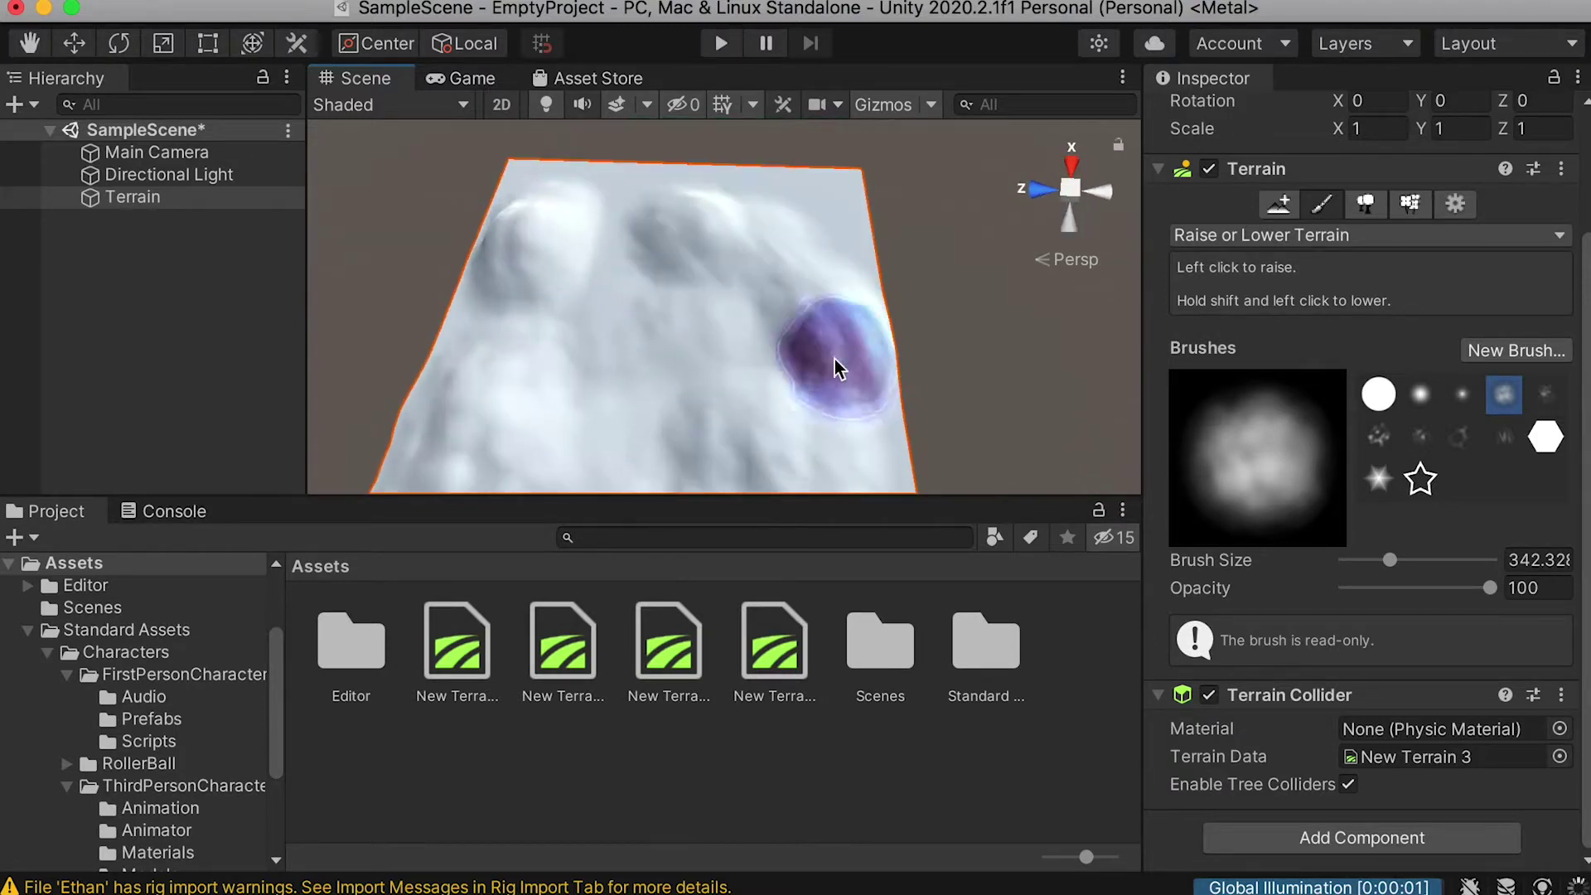
pyautogui.moveTo(837, 367)
pyautogui.keyDown('alt'); pyautogui.mouseDown()
pyautogui.moveTo(788, 221)
pyautogui.moveTo(664, 262)
pyautogui.mouseUp(); pyautogui.keyUp('alt')
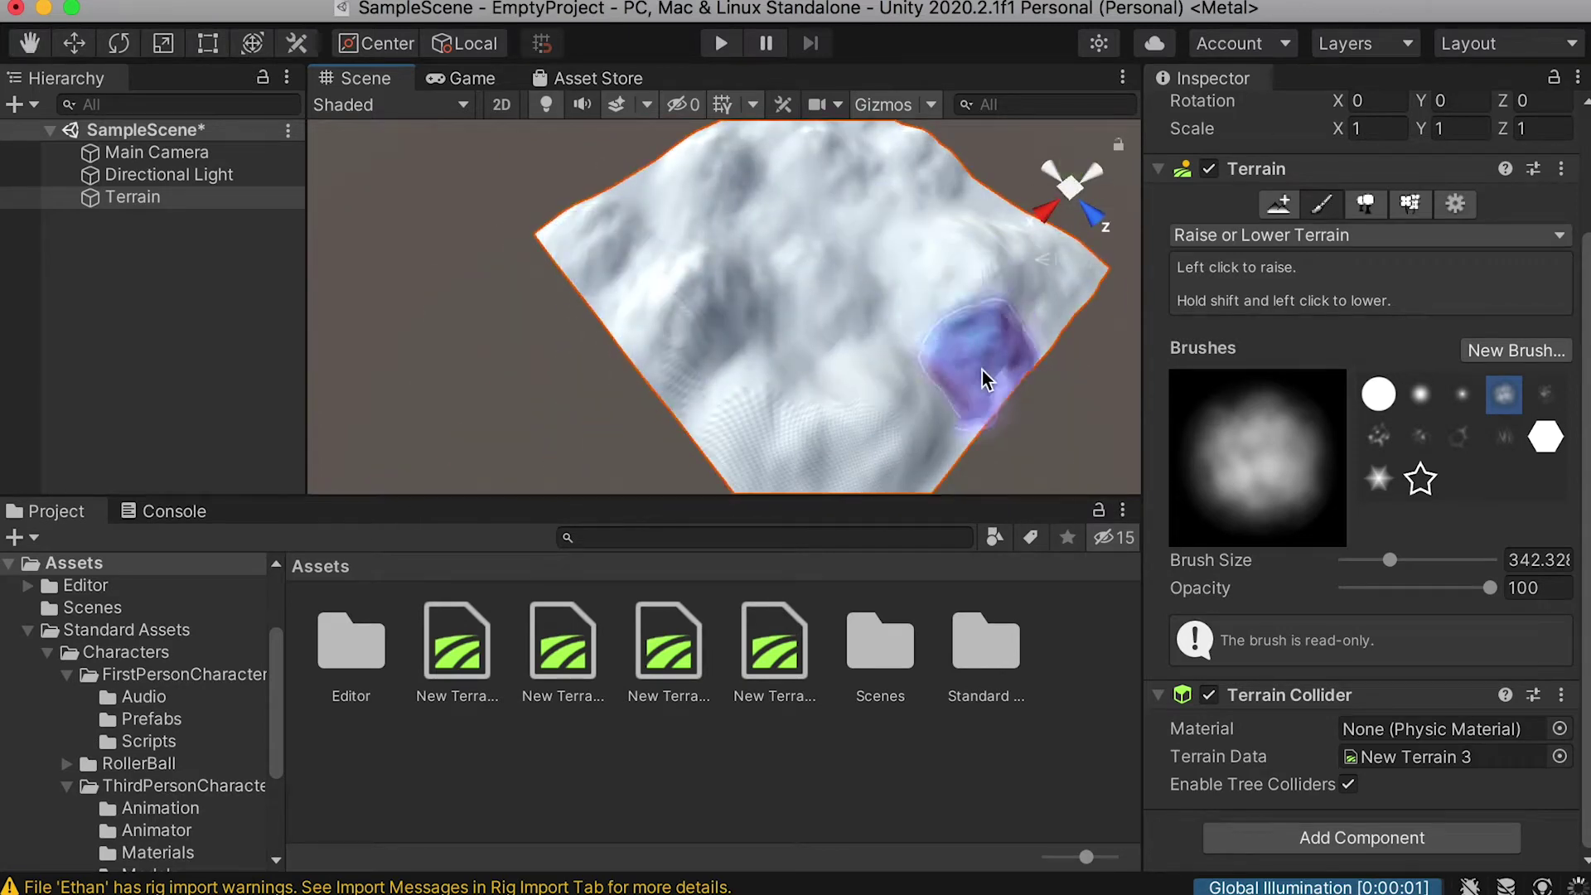
pyautogui.moveTo(997, 306)
pyautogui.keyDown('alt'); pyautogui.mouseDown()
pyautogui.moveTo(934, 390)
pyautogui.moveTo(870, 334)
pyautogui.mouseUp(); pyautogui.keyUp('alt')
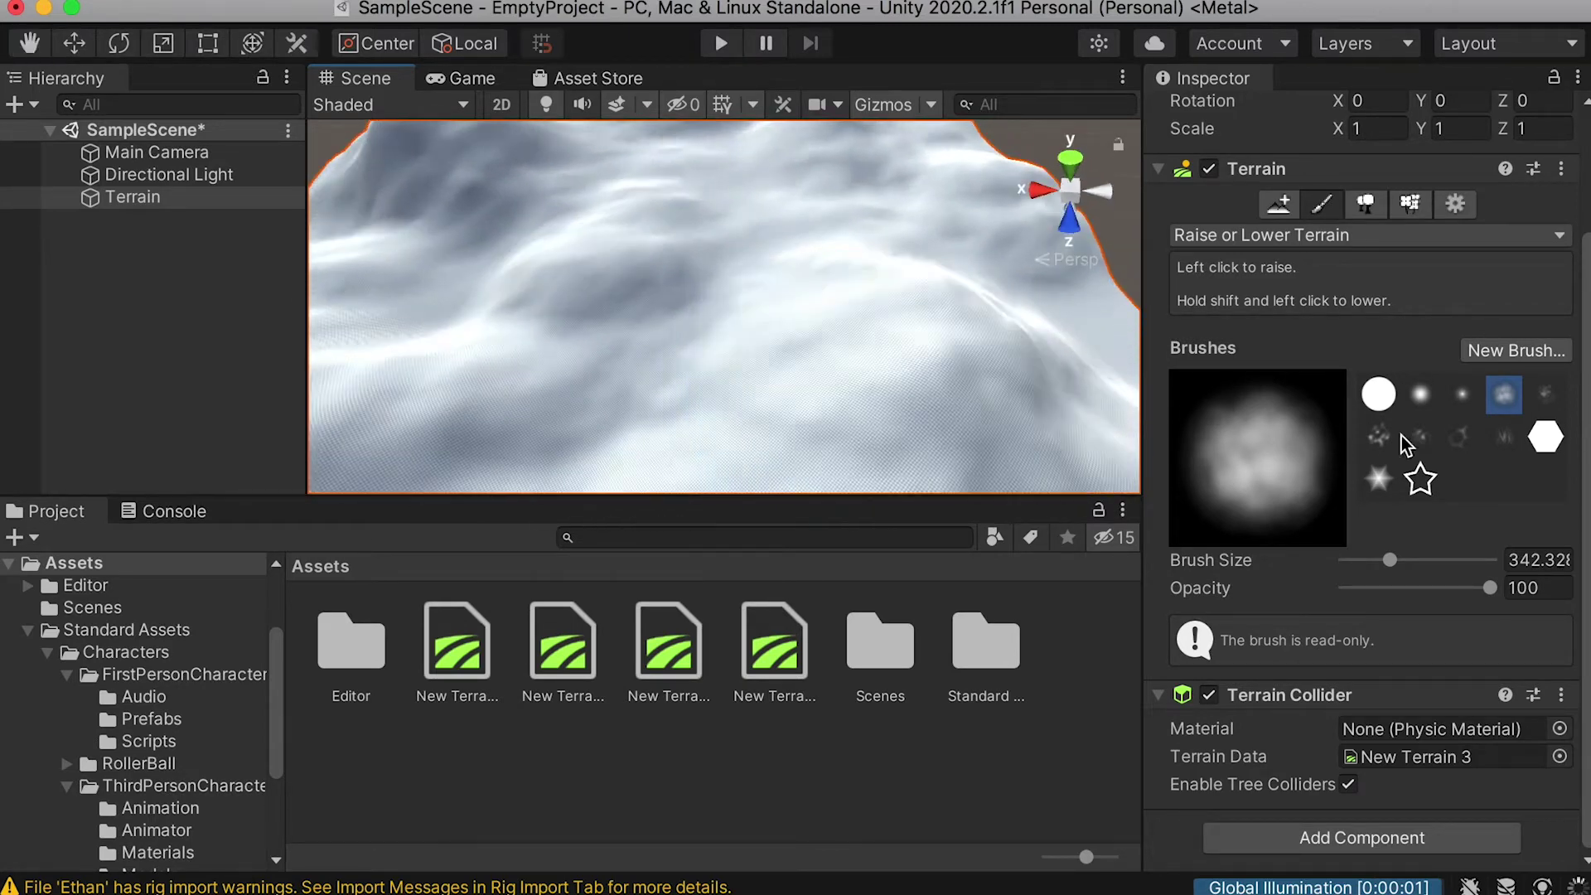
# Add small rocky bumps along a hill ridge with the speckled noise brush at a size of about 124.
pyautogui.click(1377, 437)
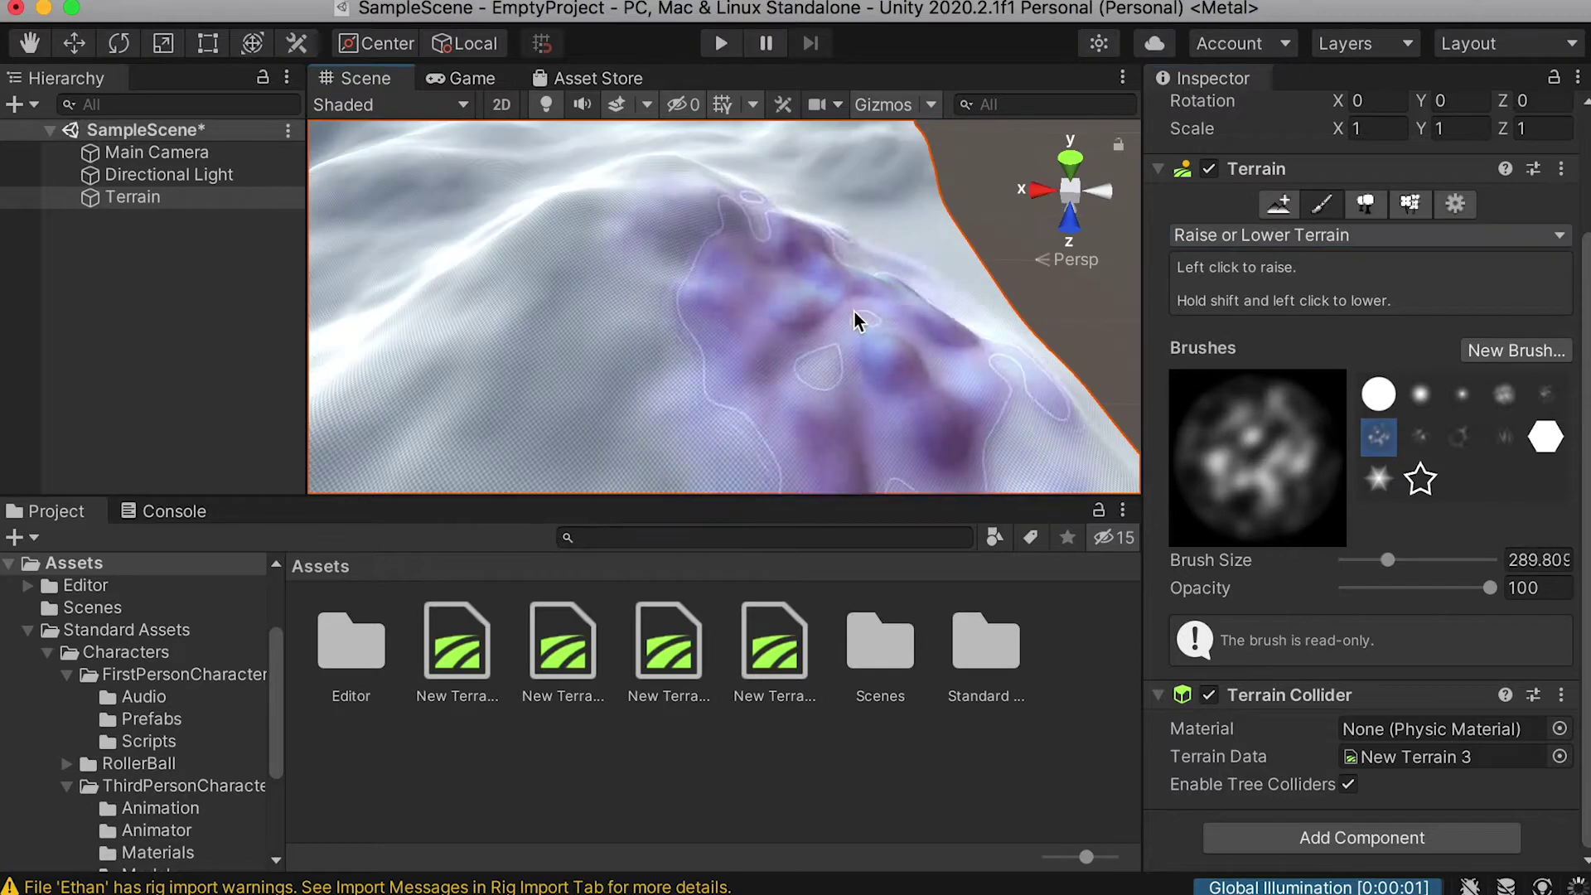
pyautogui.press(']')
pyautogui.press(']')
pyautogui.press(']')
pyautogui.press(']')
pyautogui.press(']')
pyautogui.press(']')
pyautogui.press(']')
pyautogui.click(863, 331)
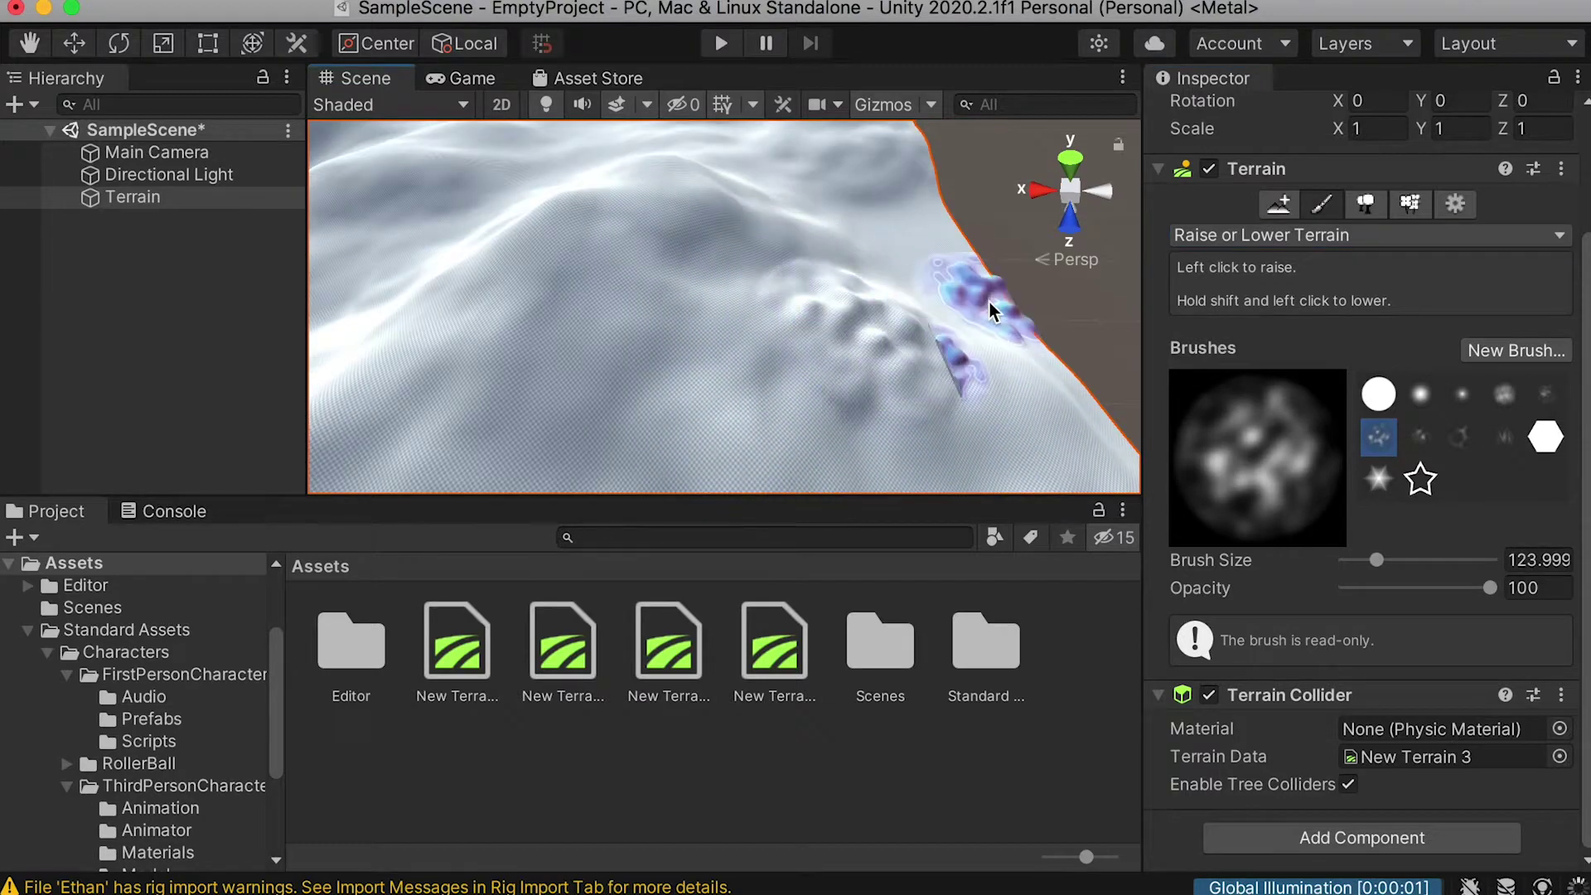
pyautogui.keyDown('alt'); pyautogui.moveTo(995, 309); pyautogui.dragTo(825, 335); pyautogui.keyUp('alt')
pyautogui.keyDown('alt'); pyautogui.moveTo(839, 289); pyautogui.dragTo(813, 310); pyautogui.keyUp('alt')
pyautogui.click(753, 302)
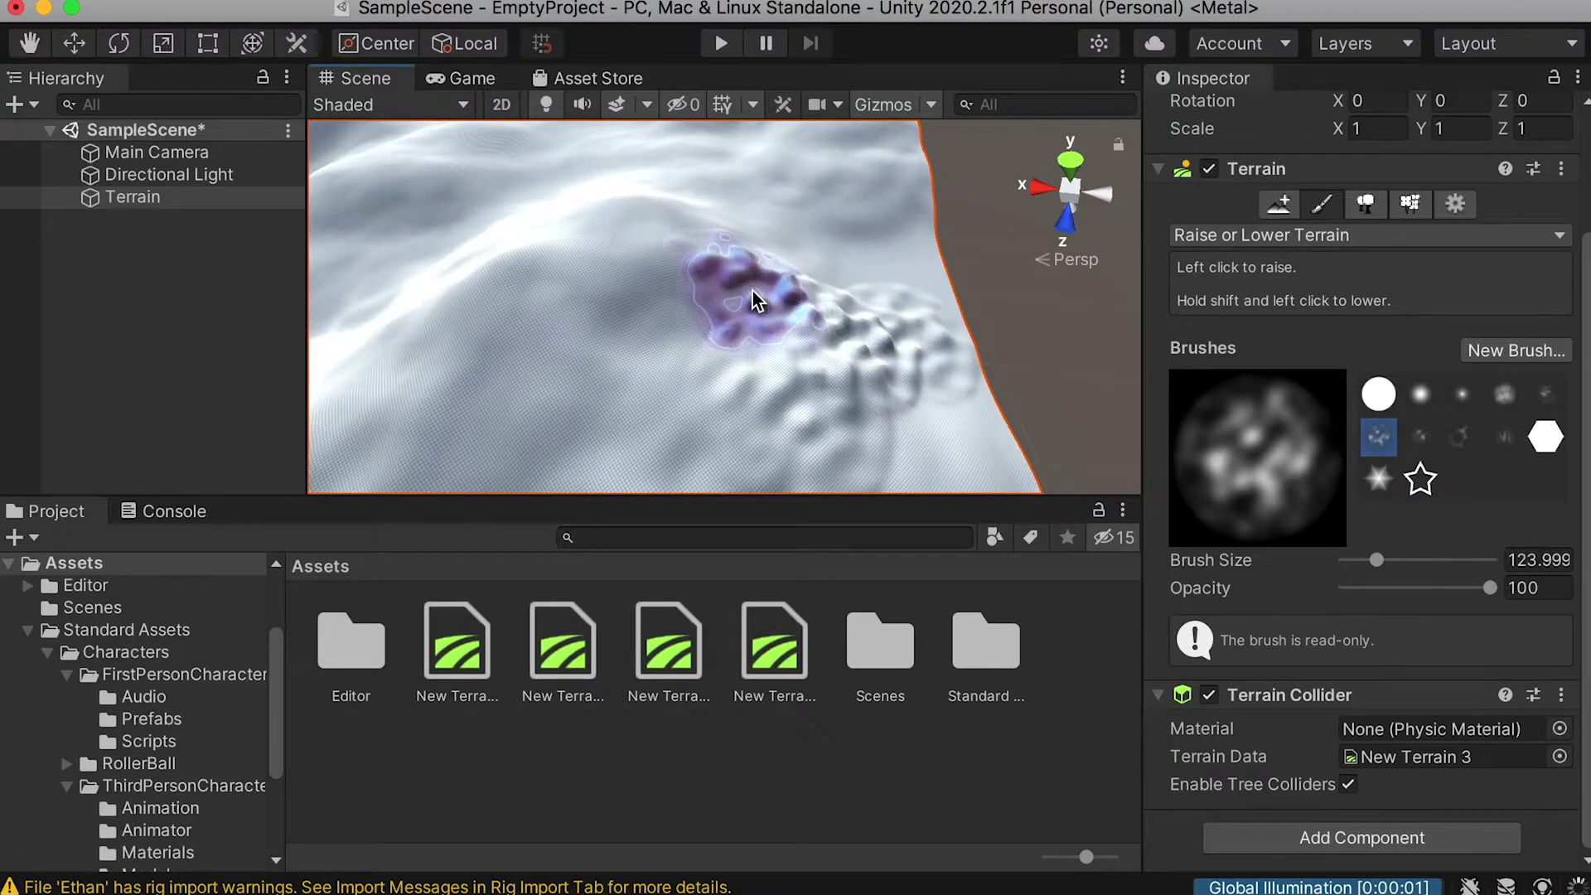
# Set the brush opacity to 62.6 and its size to about 204, and paint softer rocky bumps over other slopes.
pyautogui.moveTo(1489, 589); pyautogui.dragTo(1436, 589)
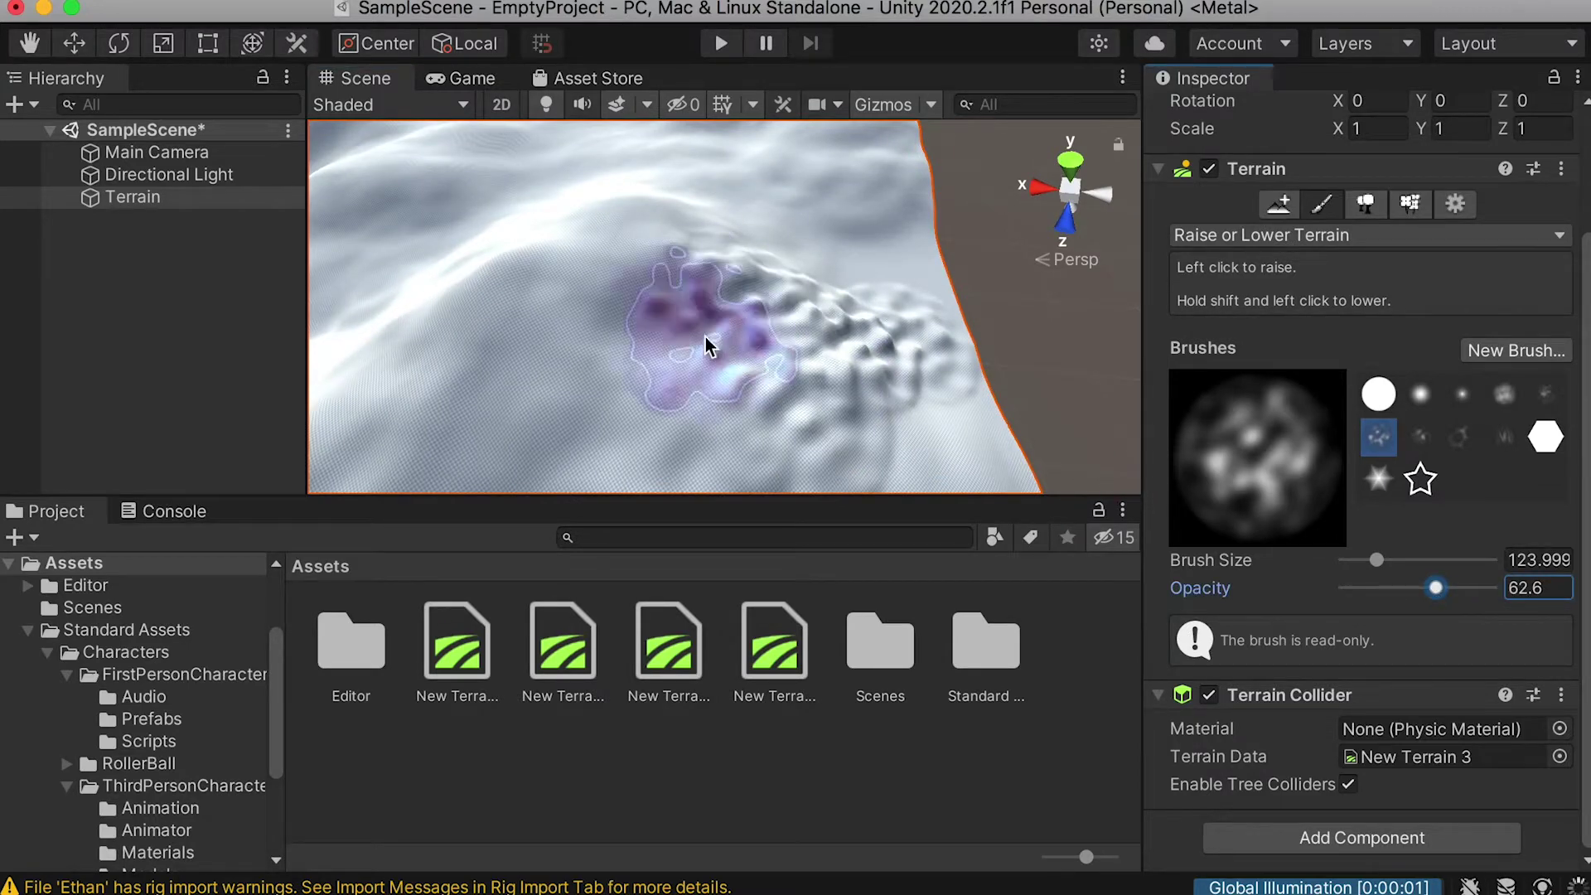
pyautogui.moveTo(600, 376)
pyautogui.keyDown('alt'); pyautogui.mouseDown()
pyautogui.moveTo(962, 366)
pyautogui.moveTo(855, 354)
pyautogui.moveTo(782, 312)
pyautogui.moveTo(903, 425)
pyautogui.moveTo(738, 324)
pyautogui.moveTo(774, 277)
pyautogui.moveTo(802, 326)
pyautogui.mouseUp(); pyautogui.keyUp('alt')
pyautogui.press(']')
pyautogui.moveTo(910, 355)
pyautogui.keyDown('alt'); pyautogui.mouseDown()
pyautogui.moveTo(941, 360)
pyautogui.moveTo(721, 320)
pyautogui.moveTo(675, 244)
pyautogui.moveTo(583, 309)
pyautogui.mouseUp(); pyautogui.keyUp('alt')
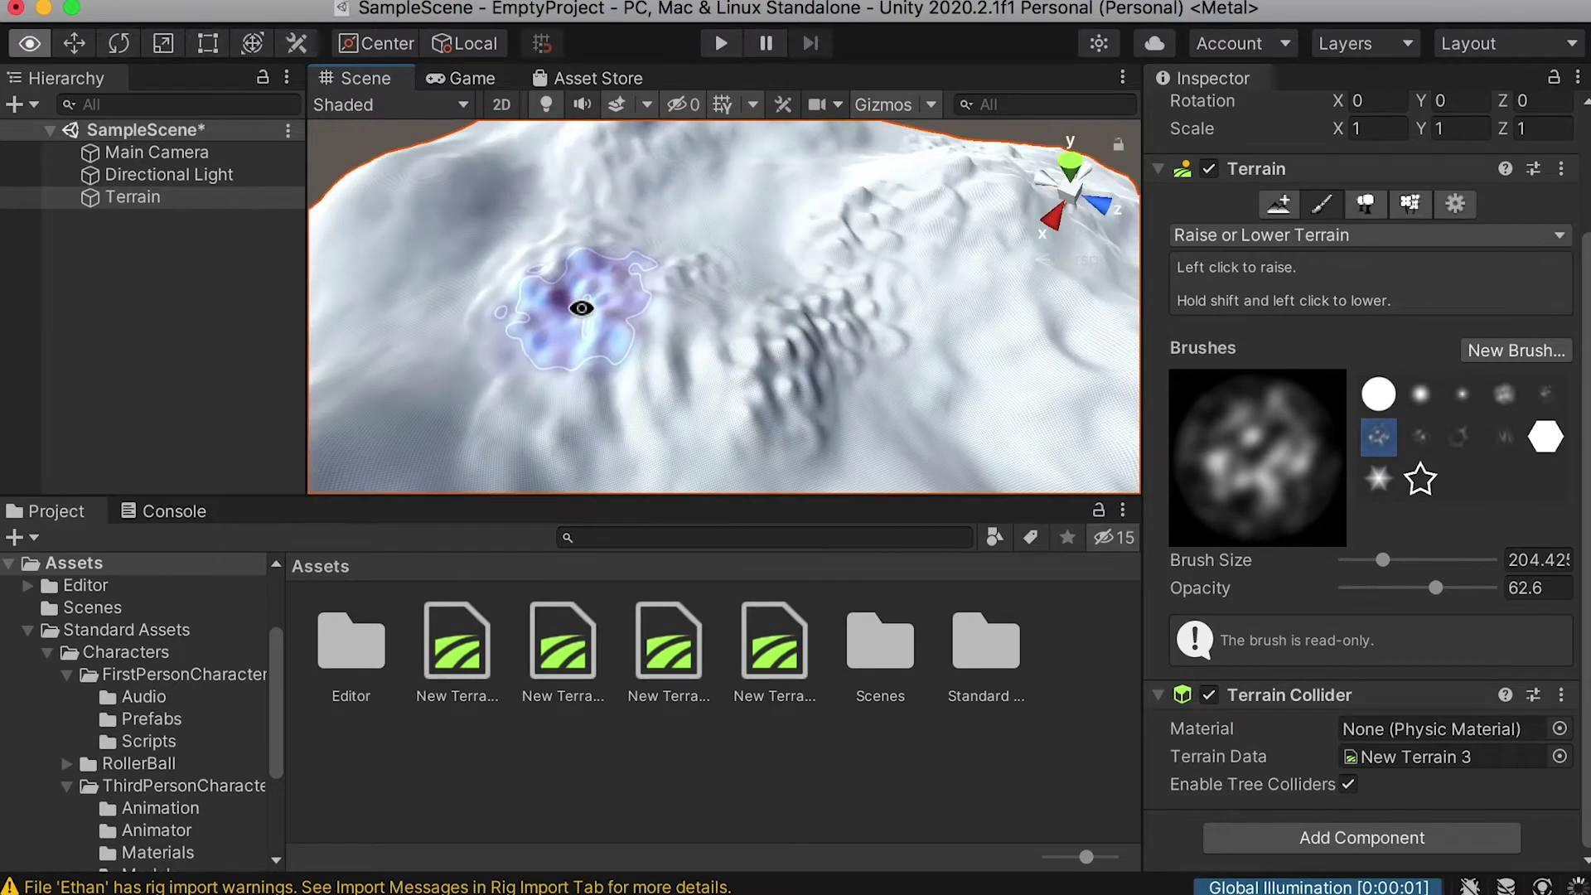
# Add a cube to the scene as a new 3D object.
pyautogui.click(386, 17)
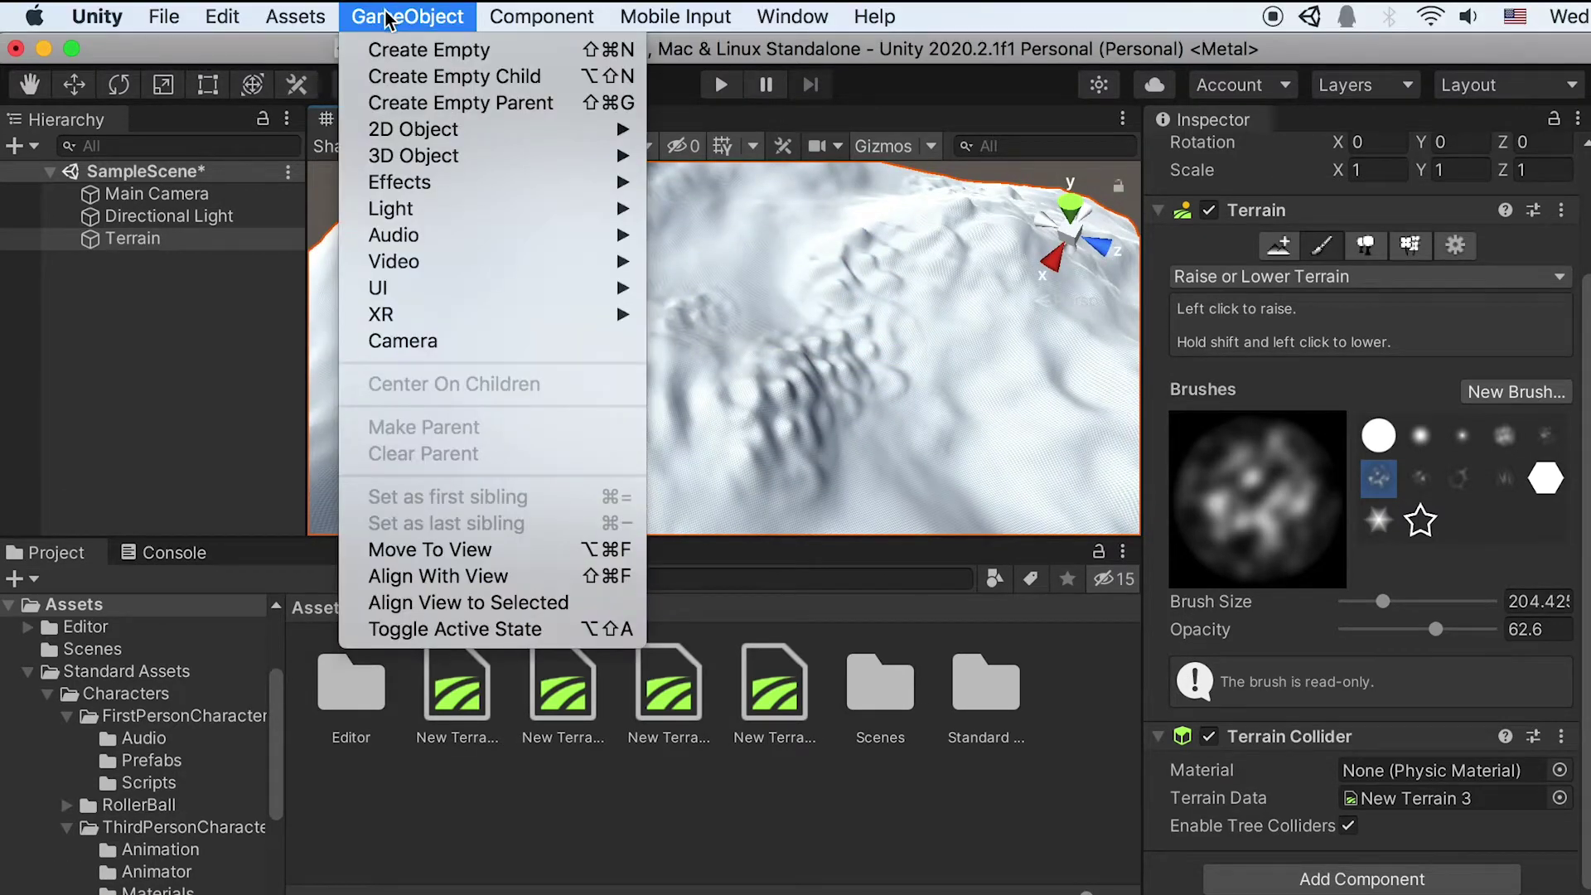
pyautogui.moveTo(487, 156)
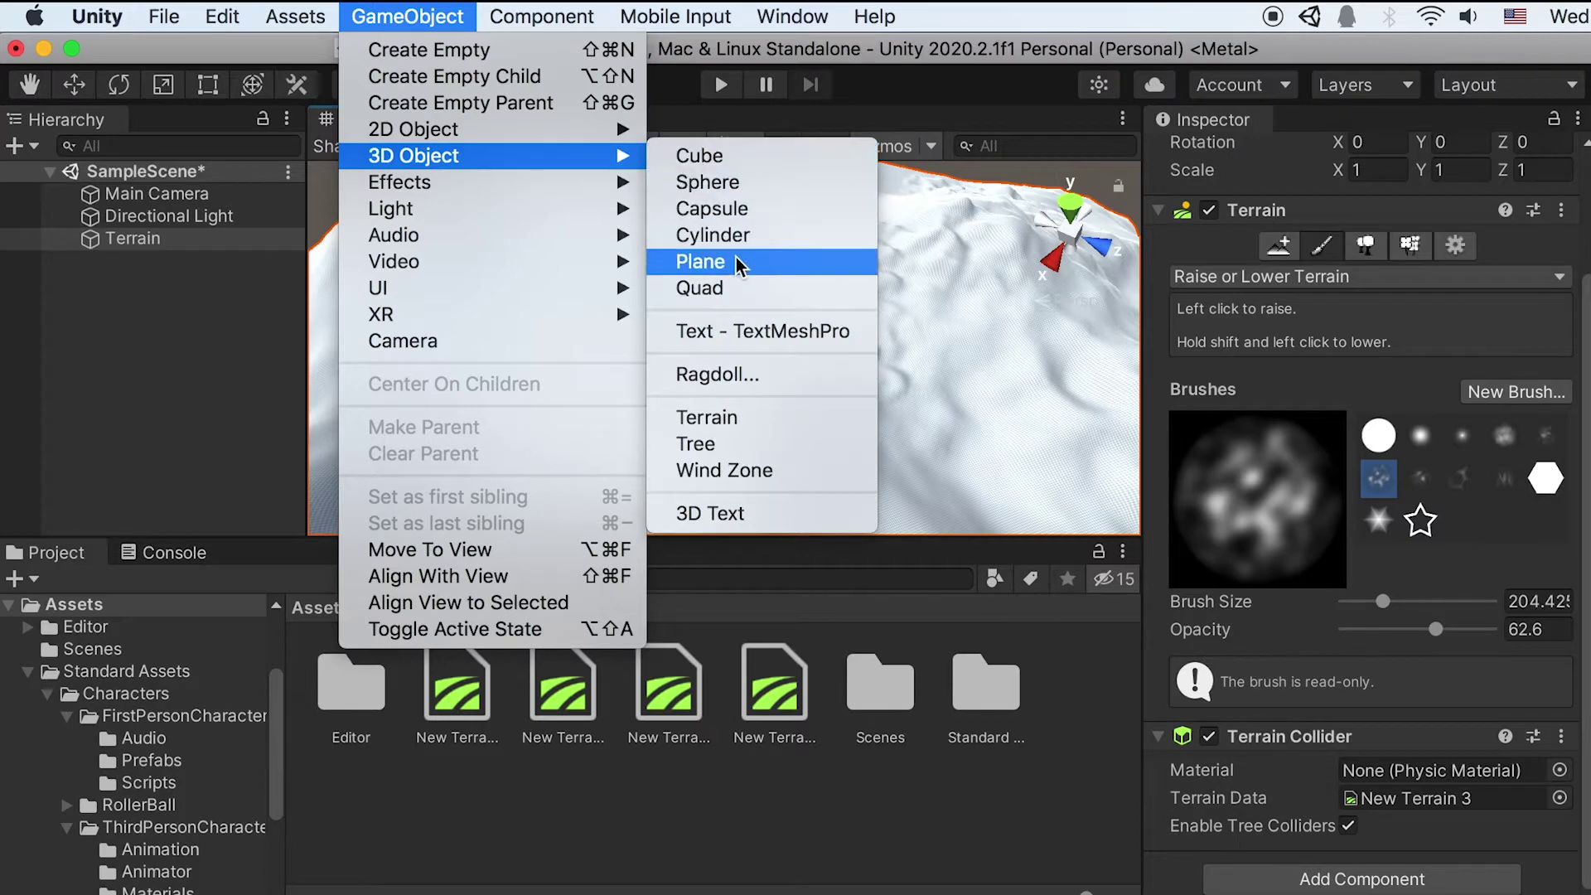
pyautogui.click(707, 160)
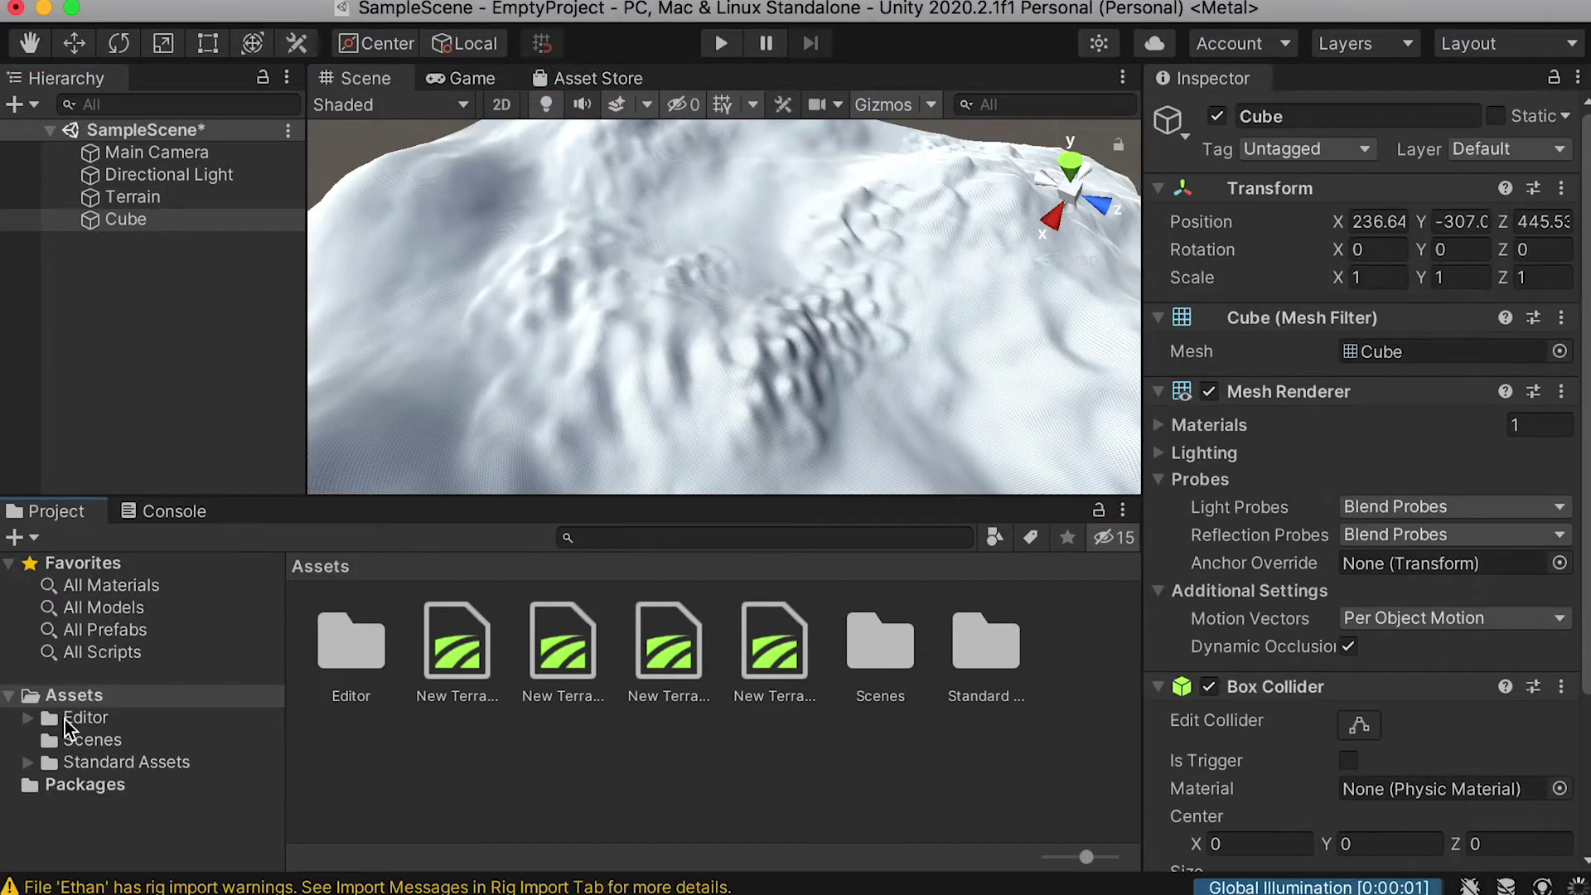
# Create a folder named Material in the project's Assets folder.
pyautogui.click(73, 696)
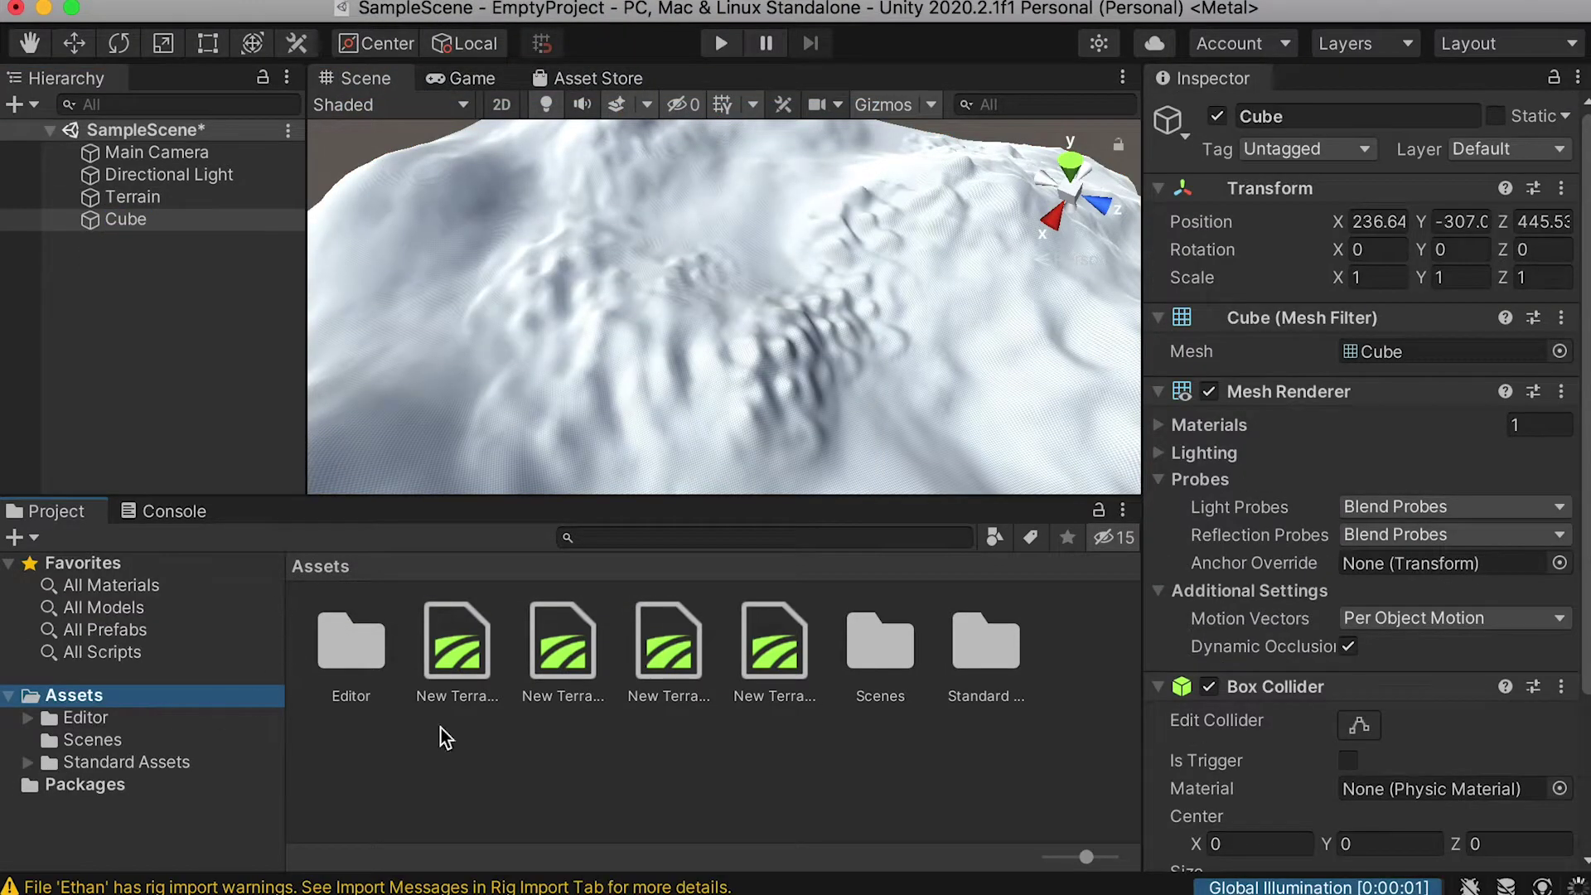
pyautogui.rightClick(370, 767)
pyautogui.moveTo(447, 458)
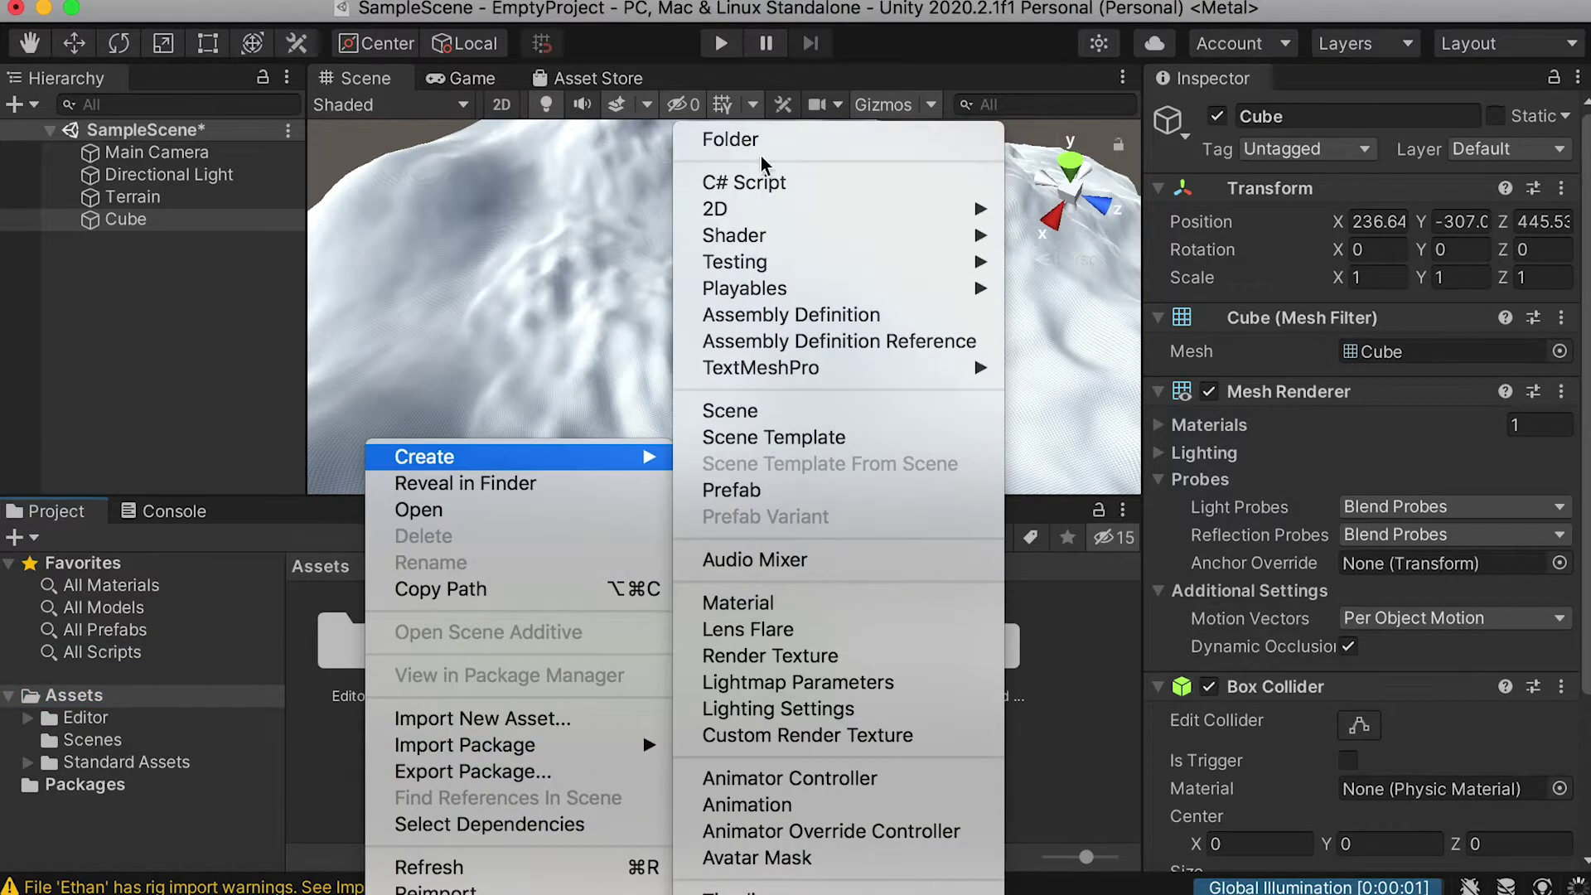
pyautogui.click(759, 142)
pyautogui.write('Material')
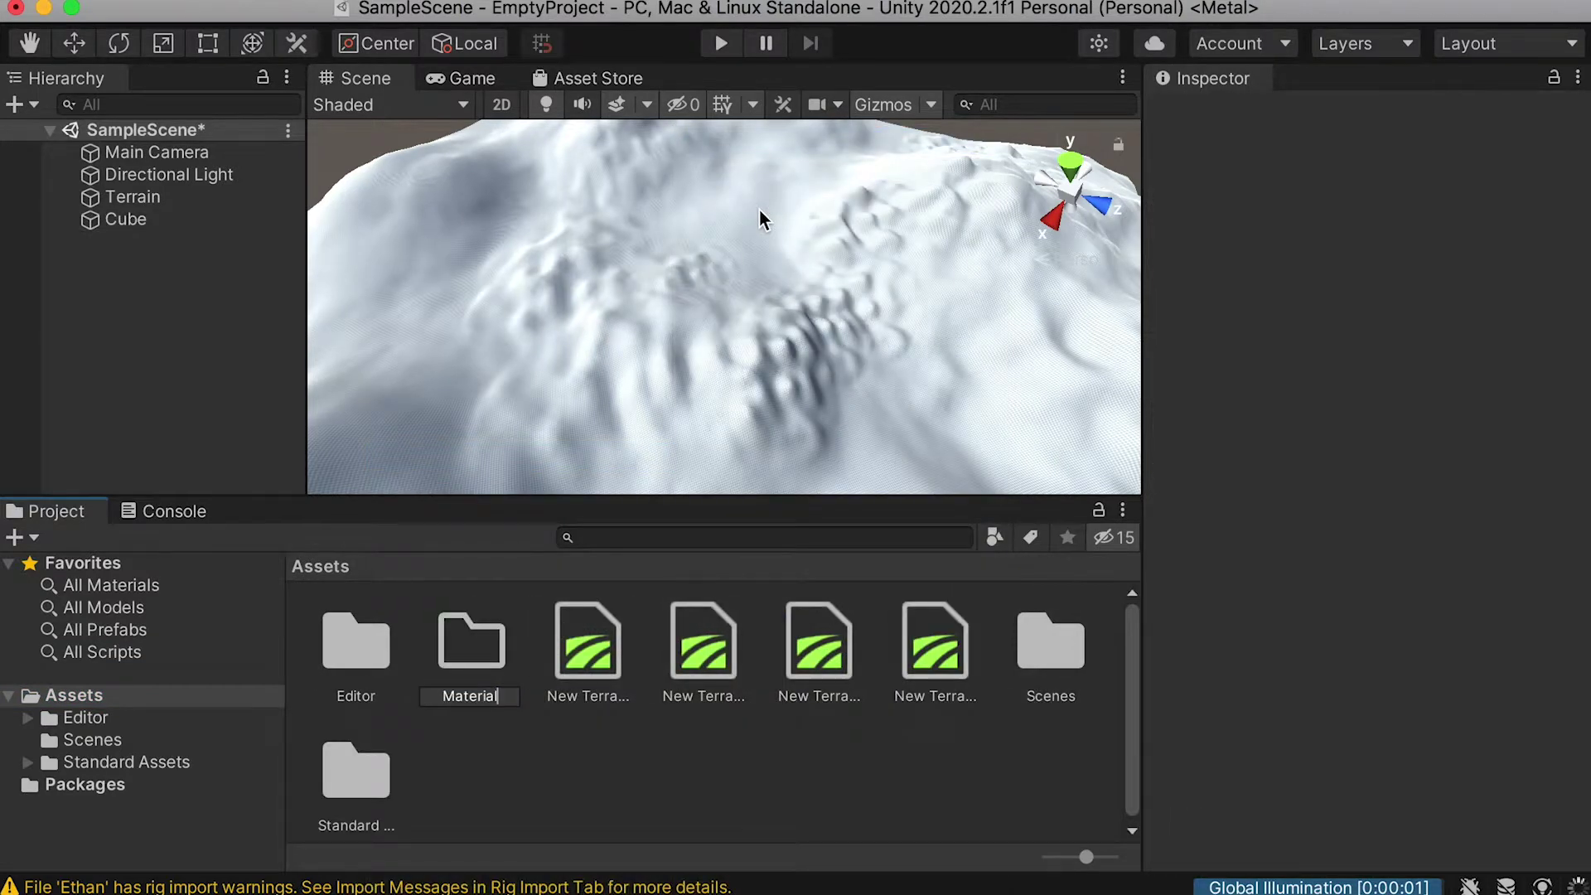
pyautogui.press('Return')
# Create a new material named Red inside the Material folder.
pyautogui.doubleClick(500, 641)
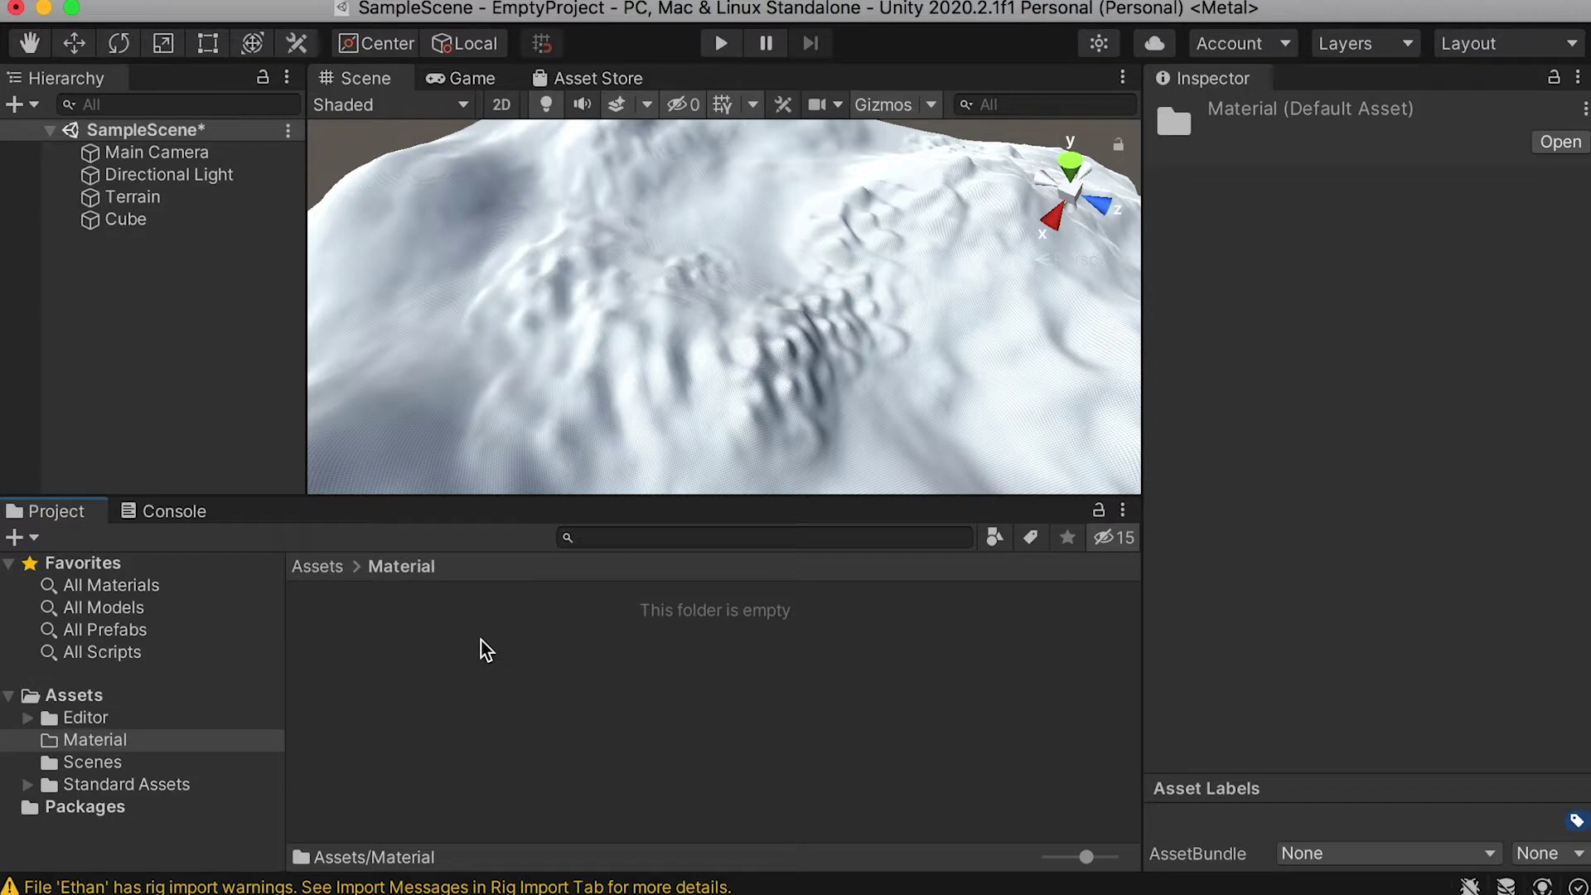
pyautogui.rightClick(445, 660)
pyautogui.moveTo(630, 457)
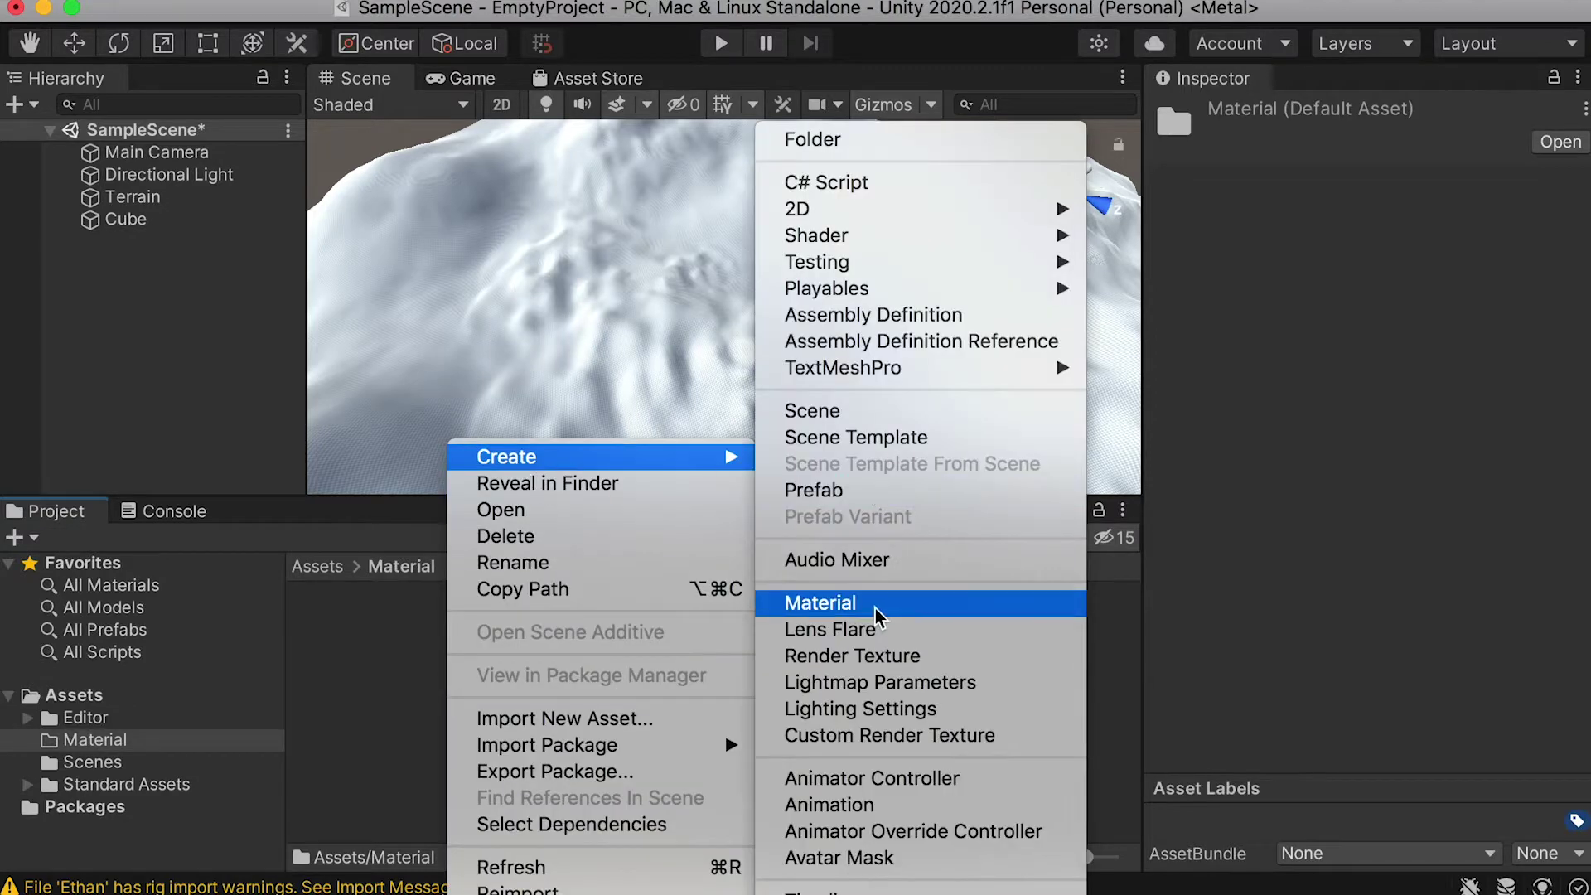
pyautogui.click(820, 603)
pyautogui.write('Red')
pyautogui.press('Return')
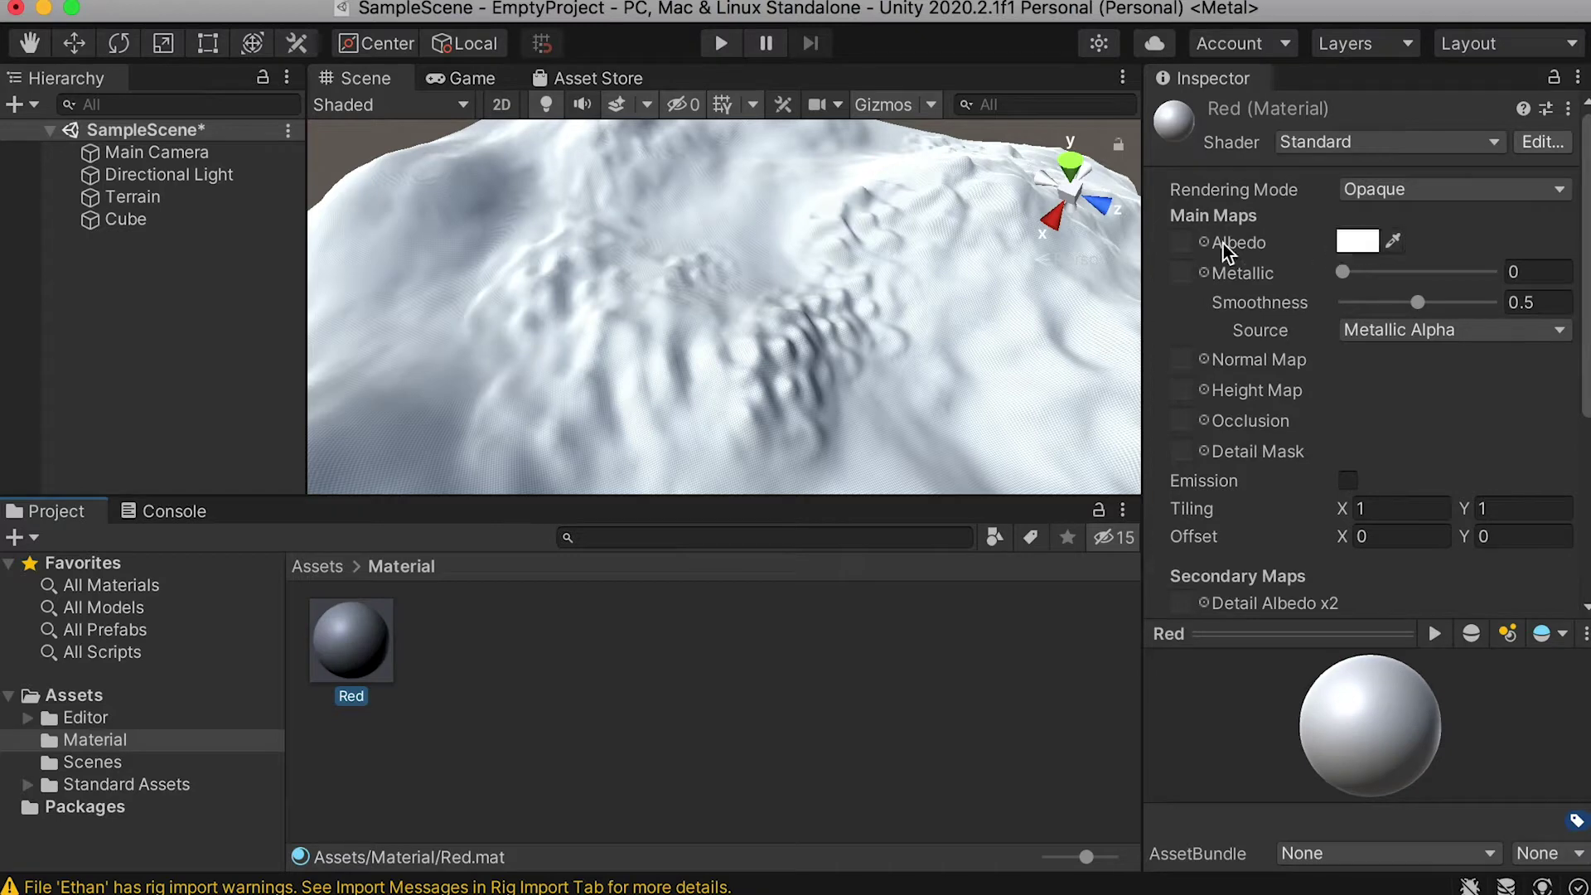
# Set the Red material's albedo colour to bright red and apply the material to the cube.
pyautogui.click(1356, 243)
pyautogui.moveTo(1533, 257); pyautogui.dragTo(1420, 243)
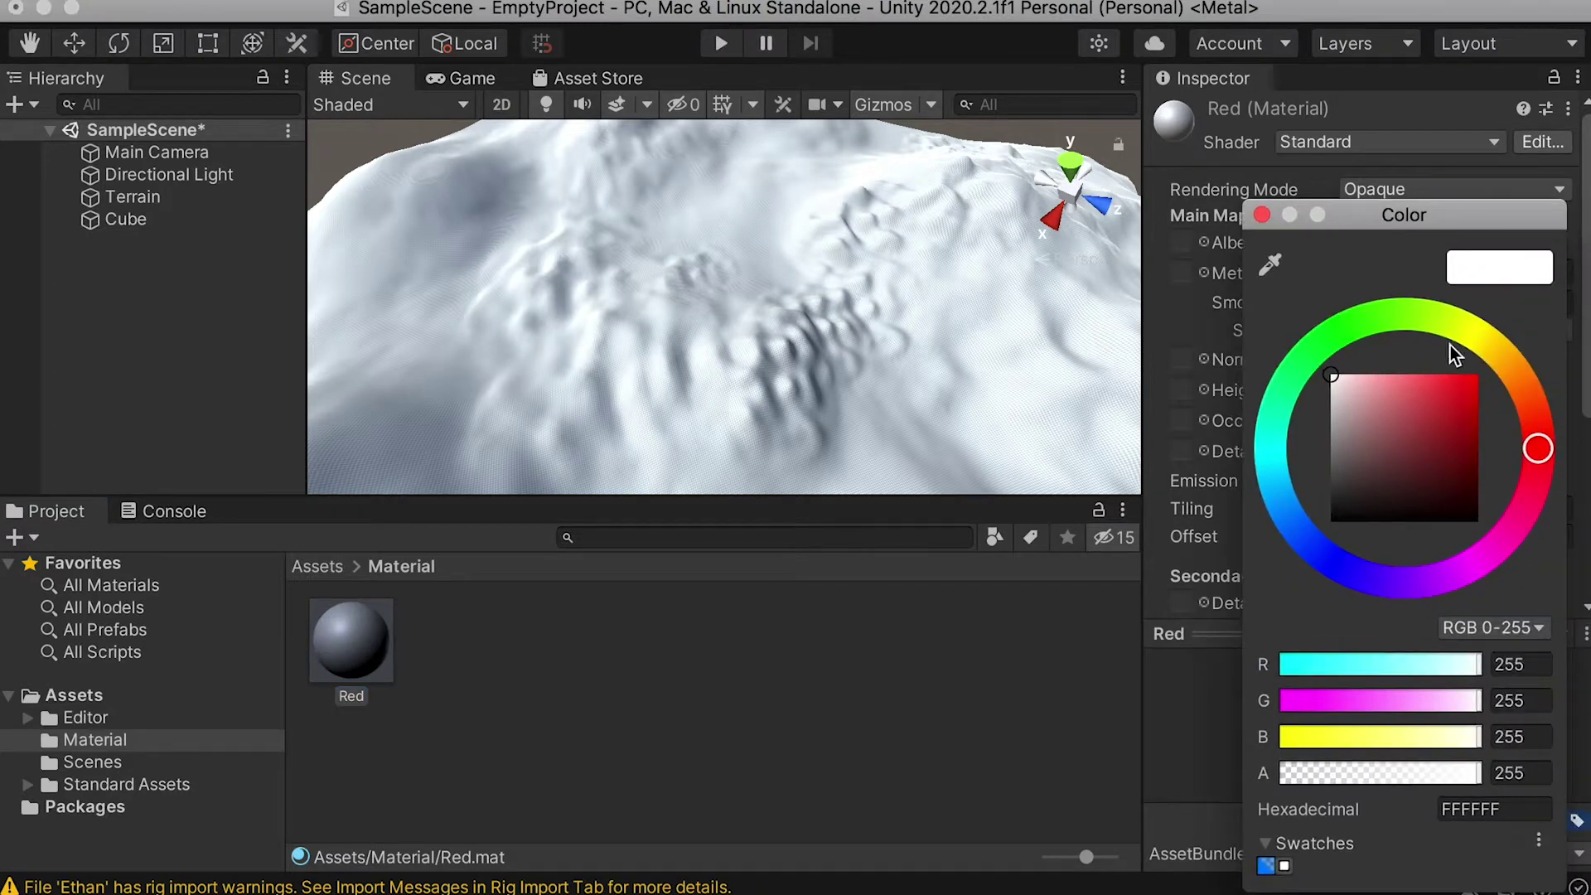
pyautogui.moveTo(1454, 406); pyautogui.dragTo(1544, 363)
pyautogui.click(1261, 216)
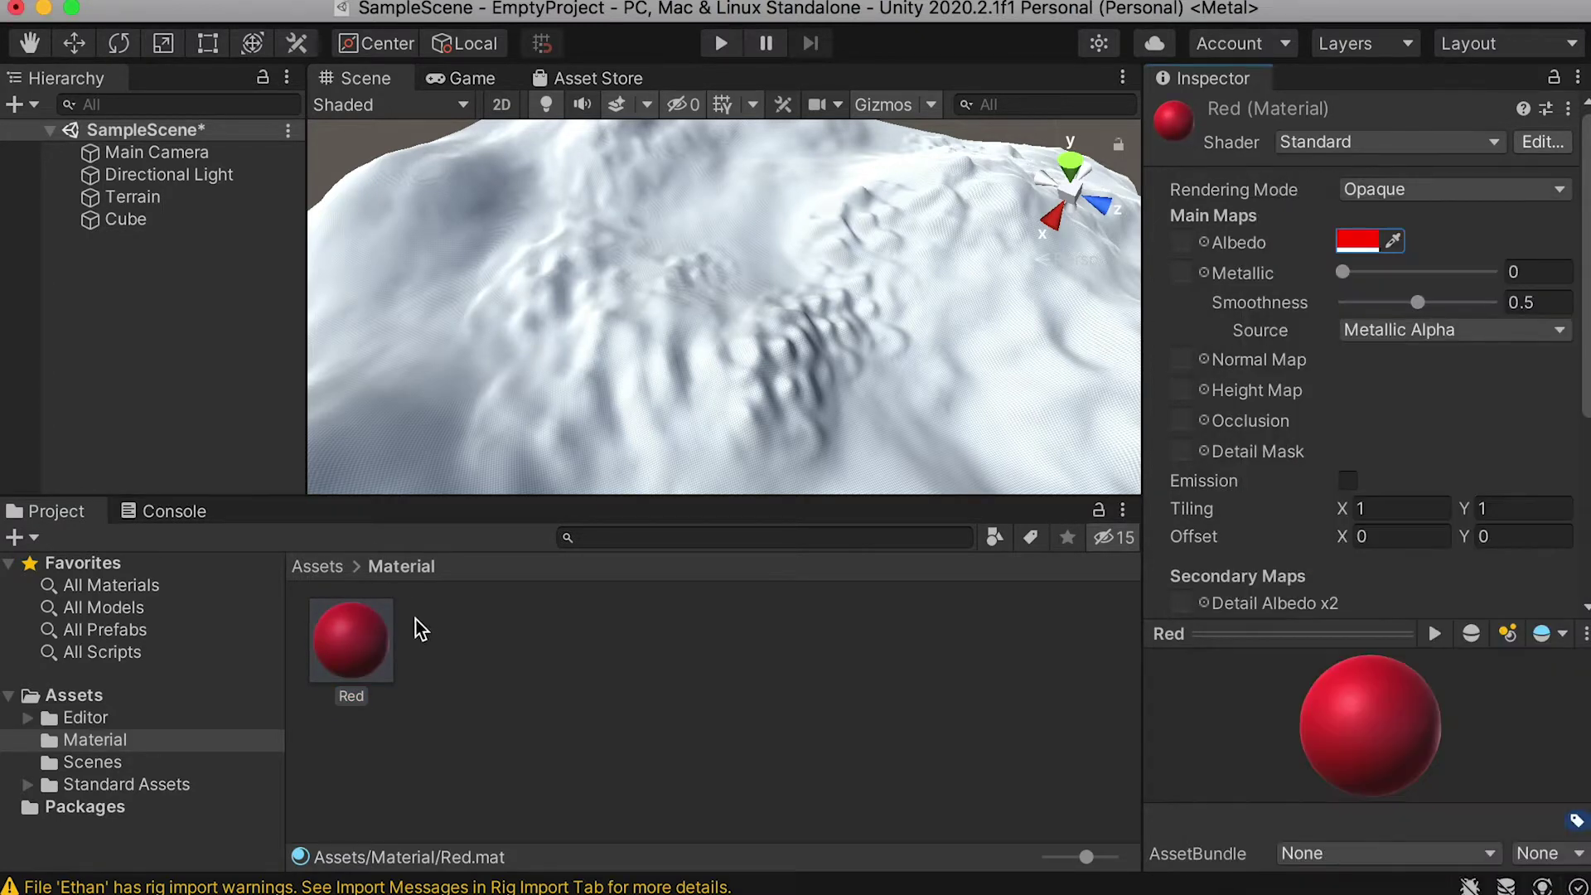
pyautogui.moveTo(377, 655); pyautogui.dragTo(126, 220)
# Set the cube's Y scale to 2.
pyautogui.click(125, 219)
pyautogui.press('f')
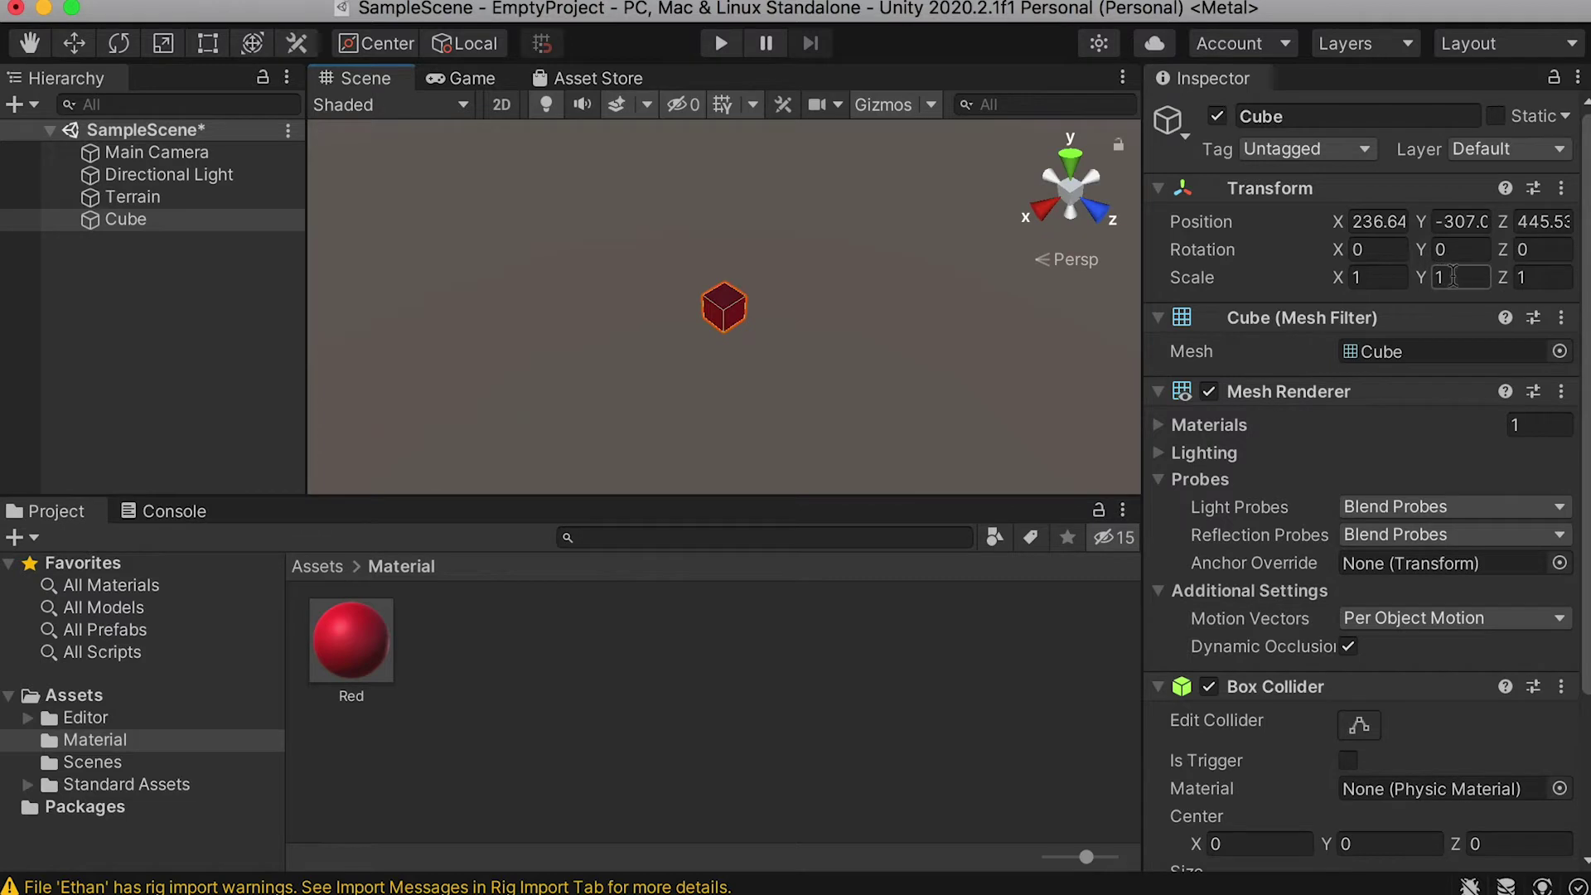
pyautogui.write('2')
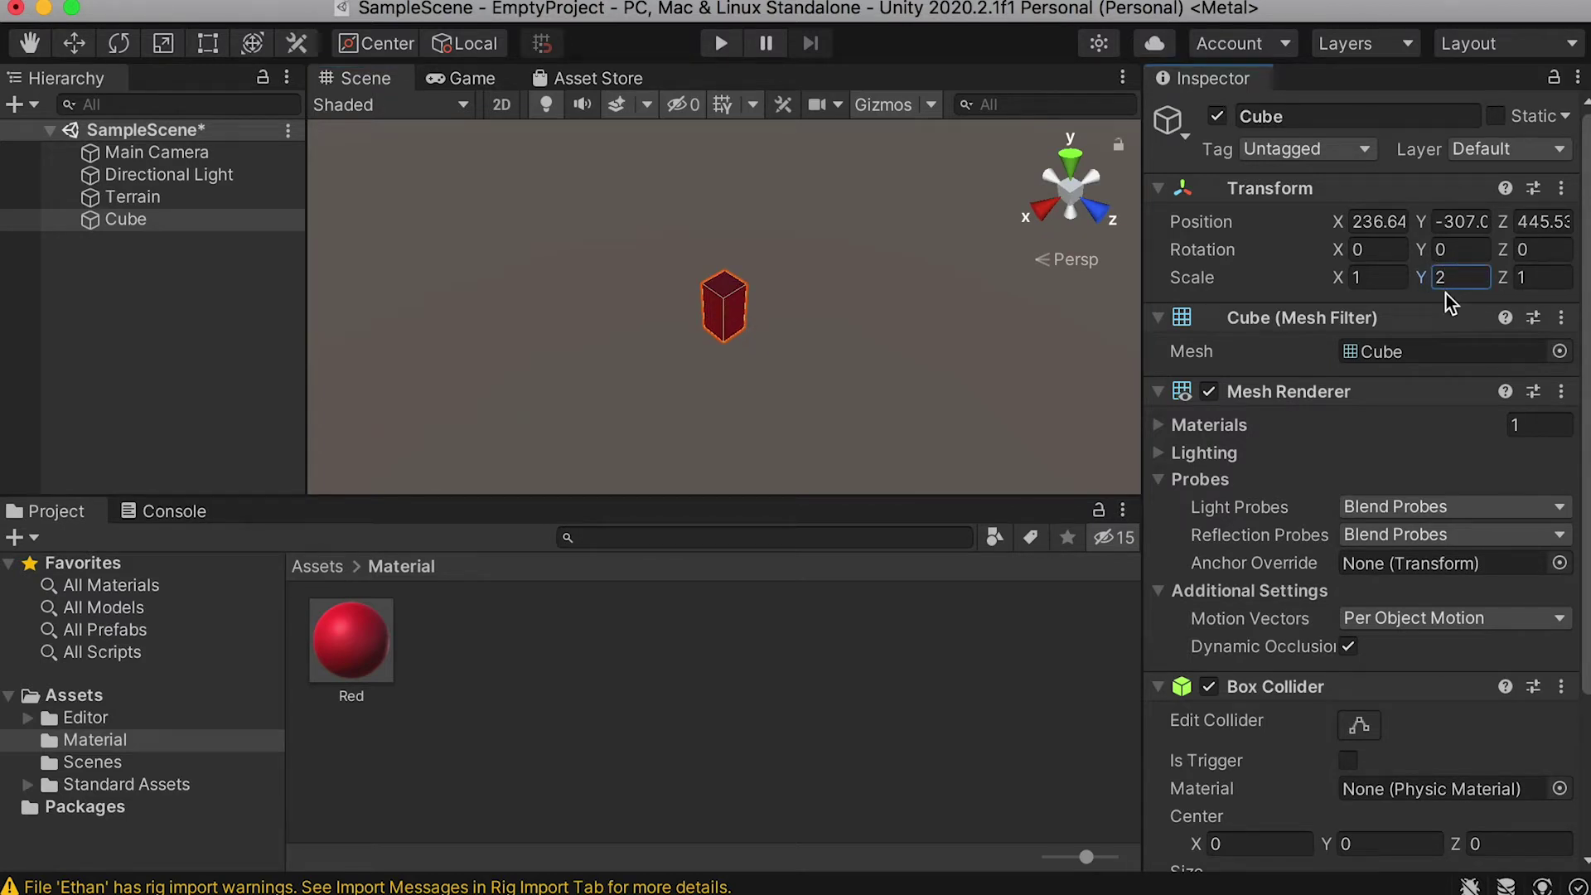
# Move the cube straight up from beneath the terrain and settle it on the terrain's surface.
pyautogui.keyDown('alt'); pyautogui.moveTo(759, 316); pyautogui.dragTo(678, 282); pyautogui.keyUp('alt')
pyautogui.moveTo(723, 240); pyautogui.dragTo(709, 10)
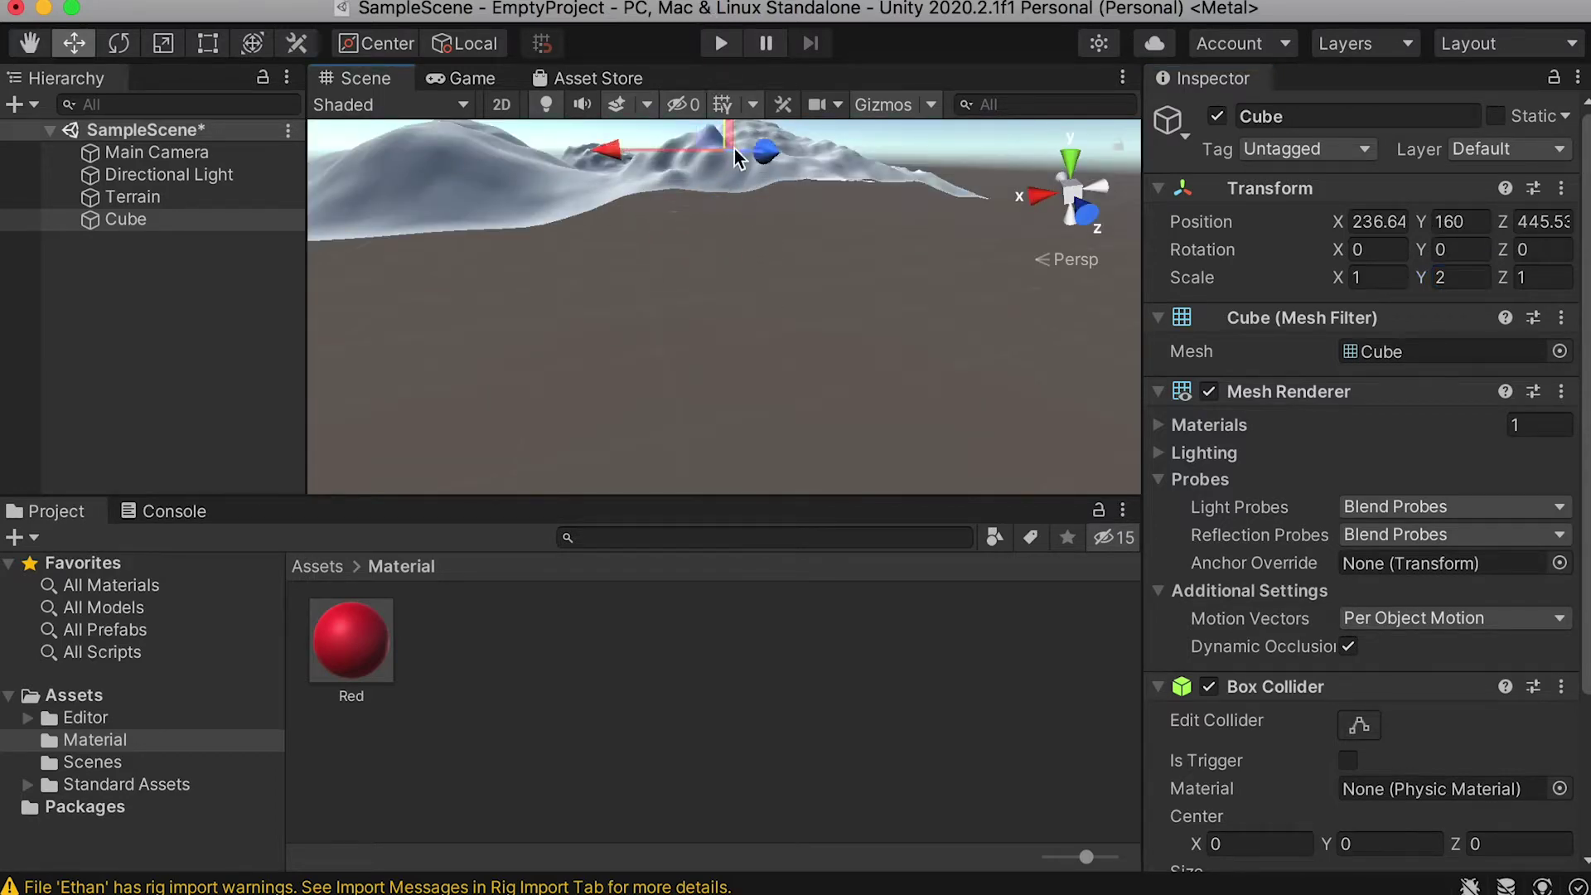
pyautogui.press('f')
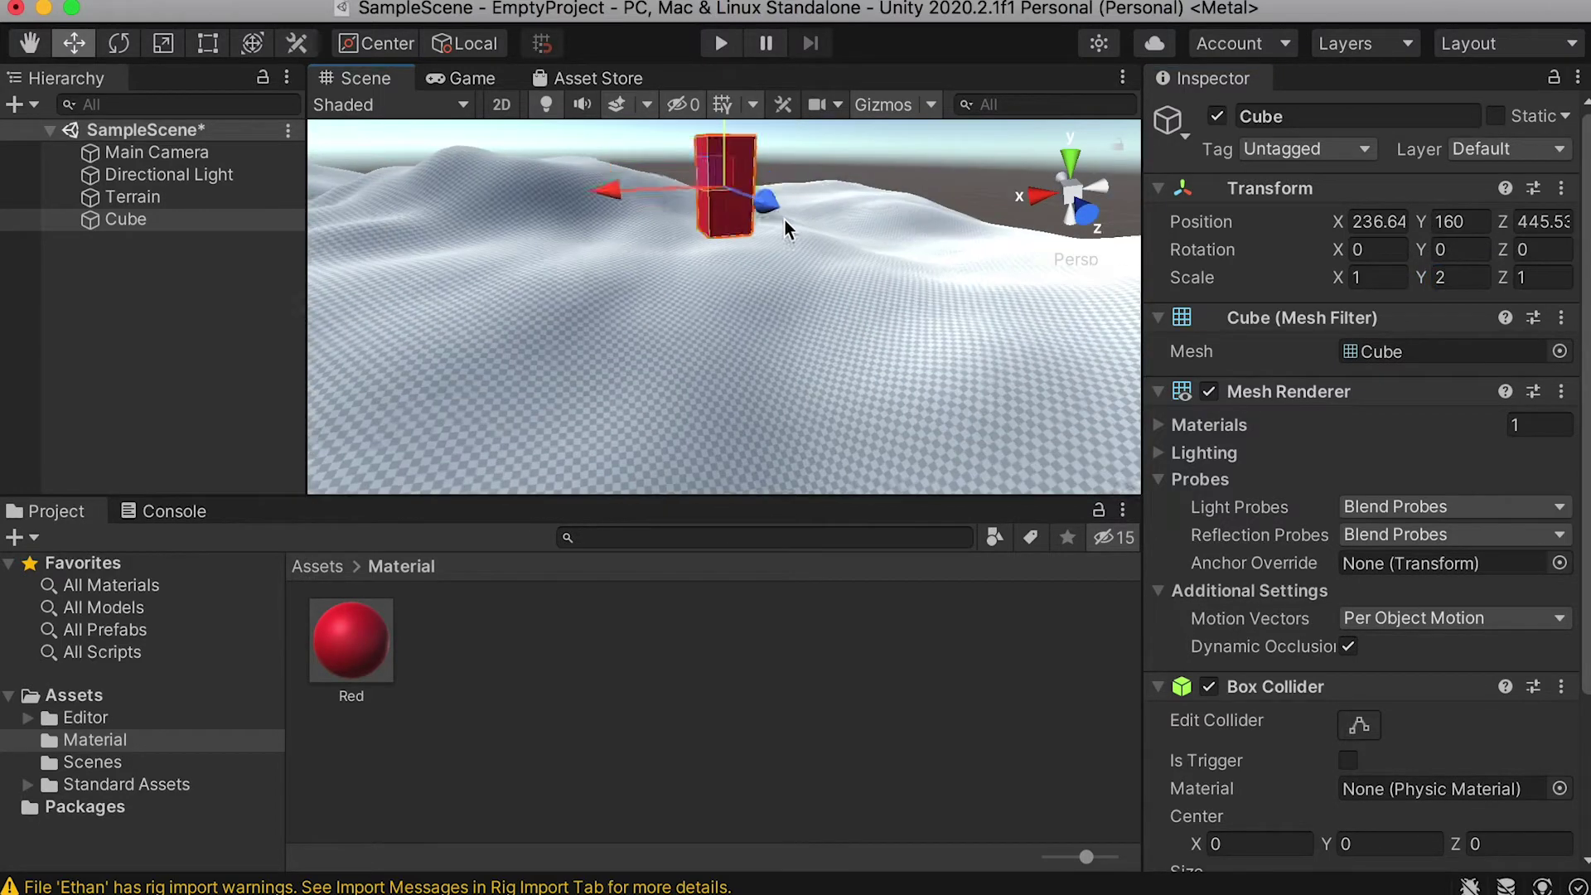
pyautogui.keyDown('alt'); pyautogui.moveTo(787, 221); pyautogui.dragTo(876, 232); pyautogui.keyUp('alt')
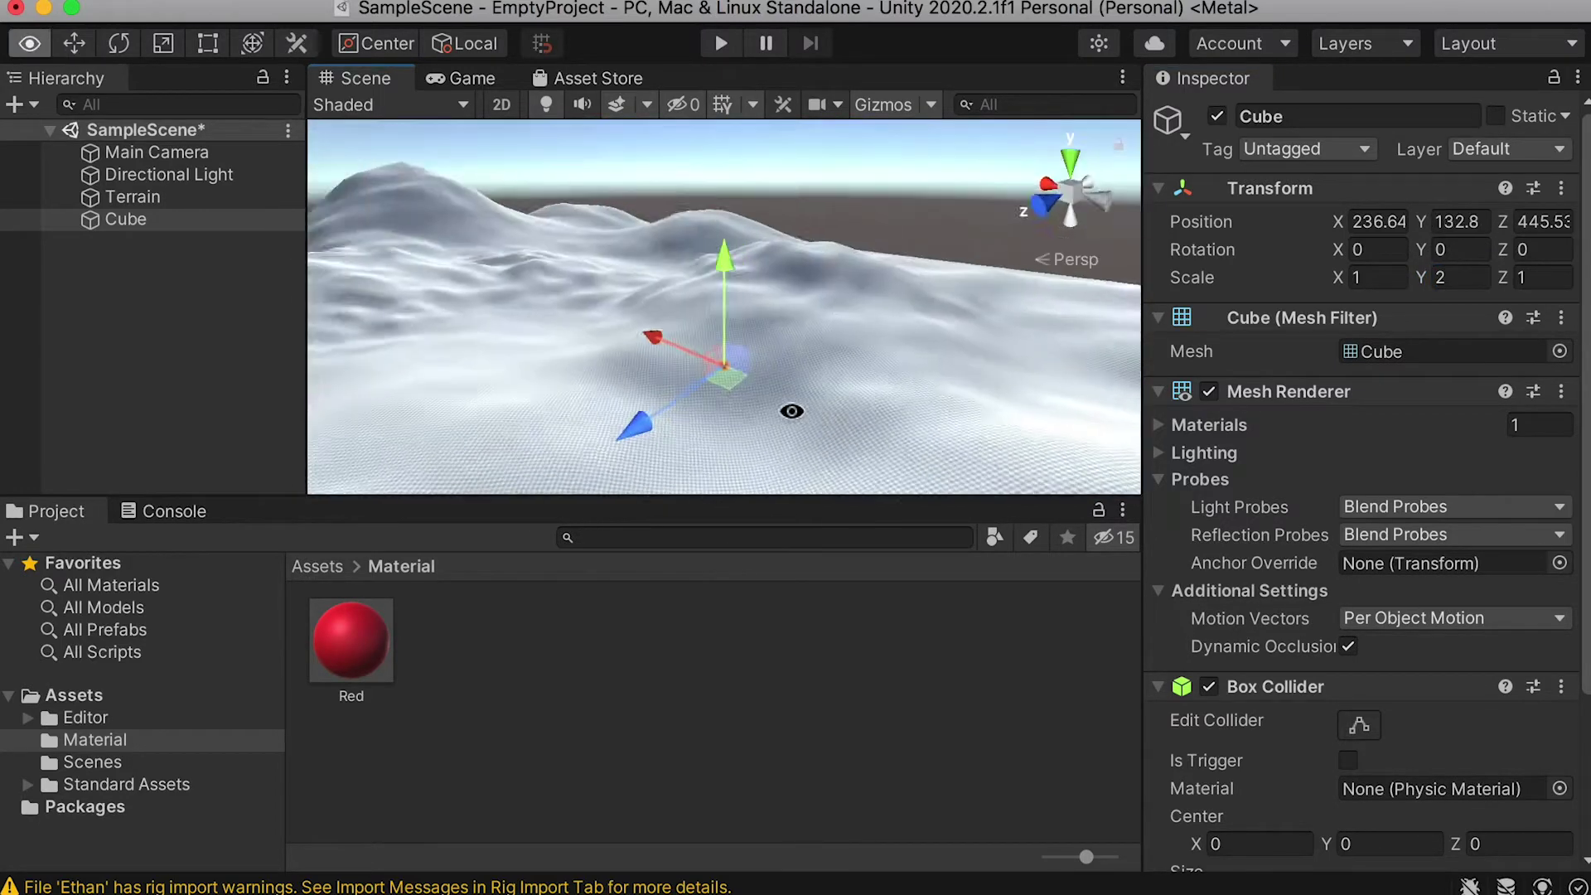
pyautogui.keyDown('alt'); pyautogui.moveTo(792, 411); pyautogui.dragTo(577, 271); pyautogui.keyUp('alt')
pyautogui.press('f')
pyautogui.keyDown('alt'); pyautogui.moveTo(698, 271); pyautogui.dragTo(778, 227); pyautogui.keyUp('alt')
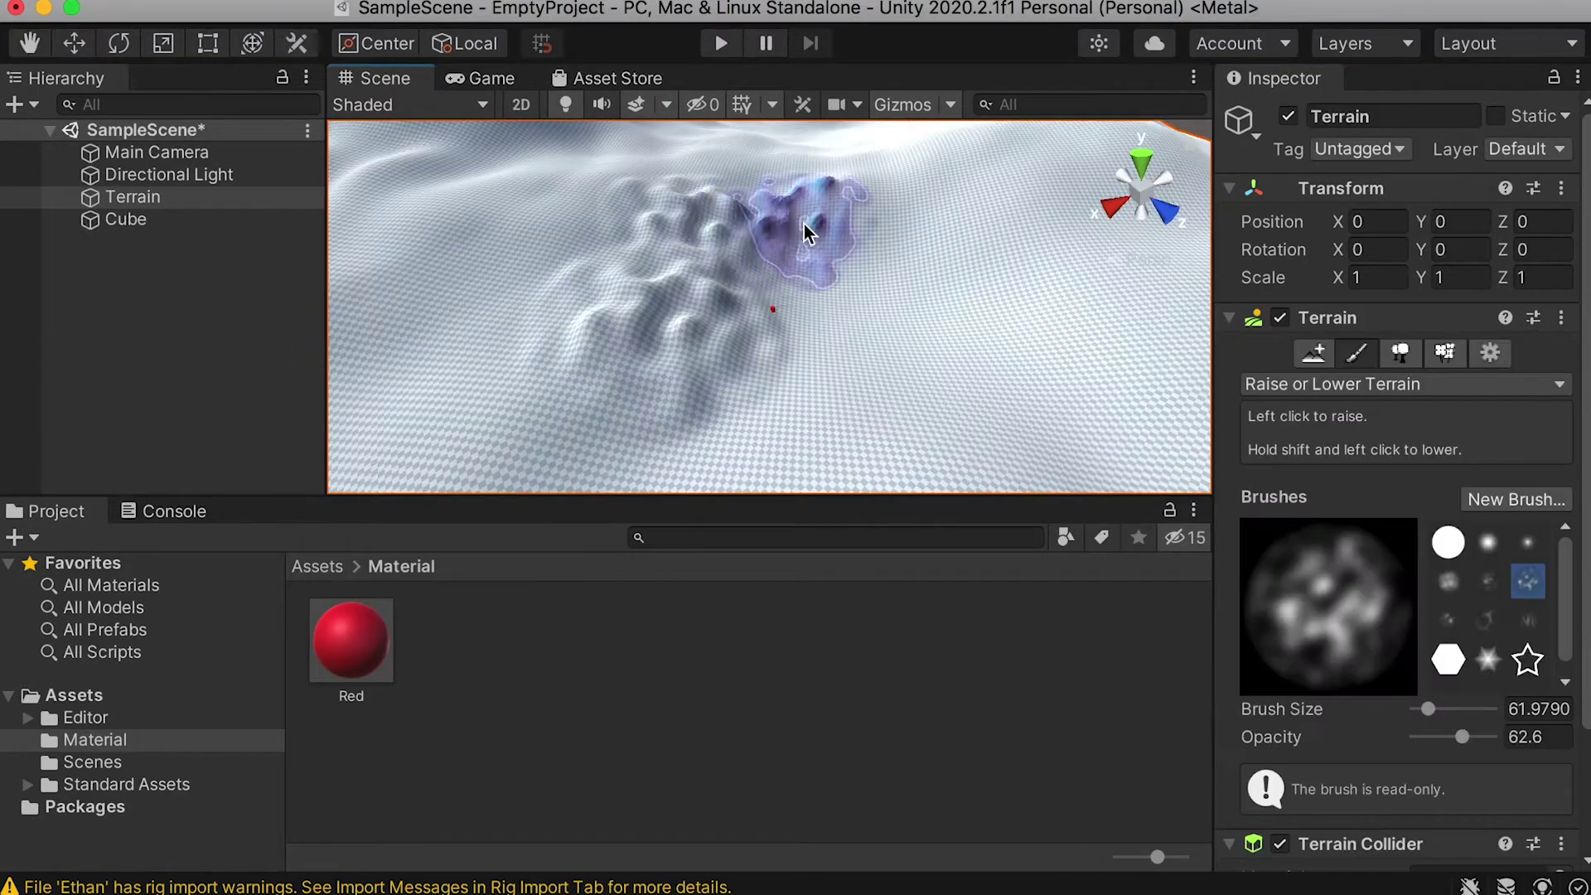
# Sculpt rough hills around the cube with Raise or Lower Terrain, using the textured noise brushes at sizes from about 62 to 78.
pyautogui.moveTo(810, 231)
pyautogui.mouseDown()
pyautogui.moveTo(909, 312)
pyautogui.moveTo(948, 313)
pyautogui.moveTo(899, 398)
pyautogui.mouseUp()
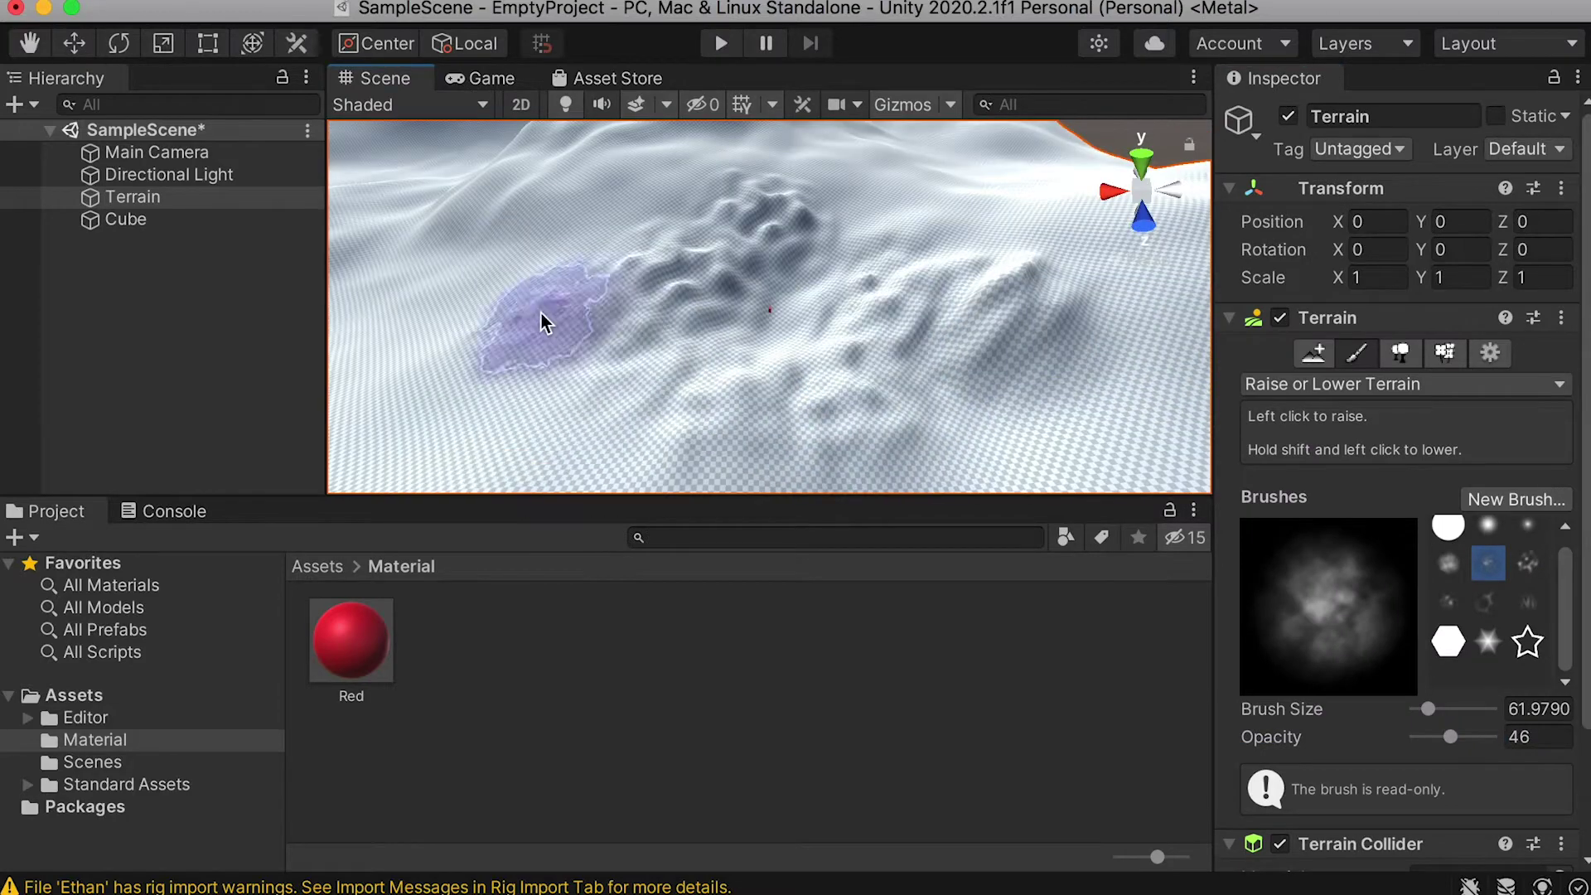
pyautogui.moveTo(540, 320); pyautogui.dragTo(493, 295)
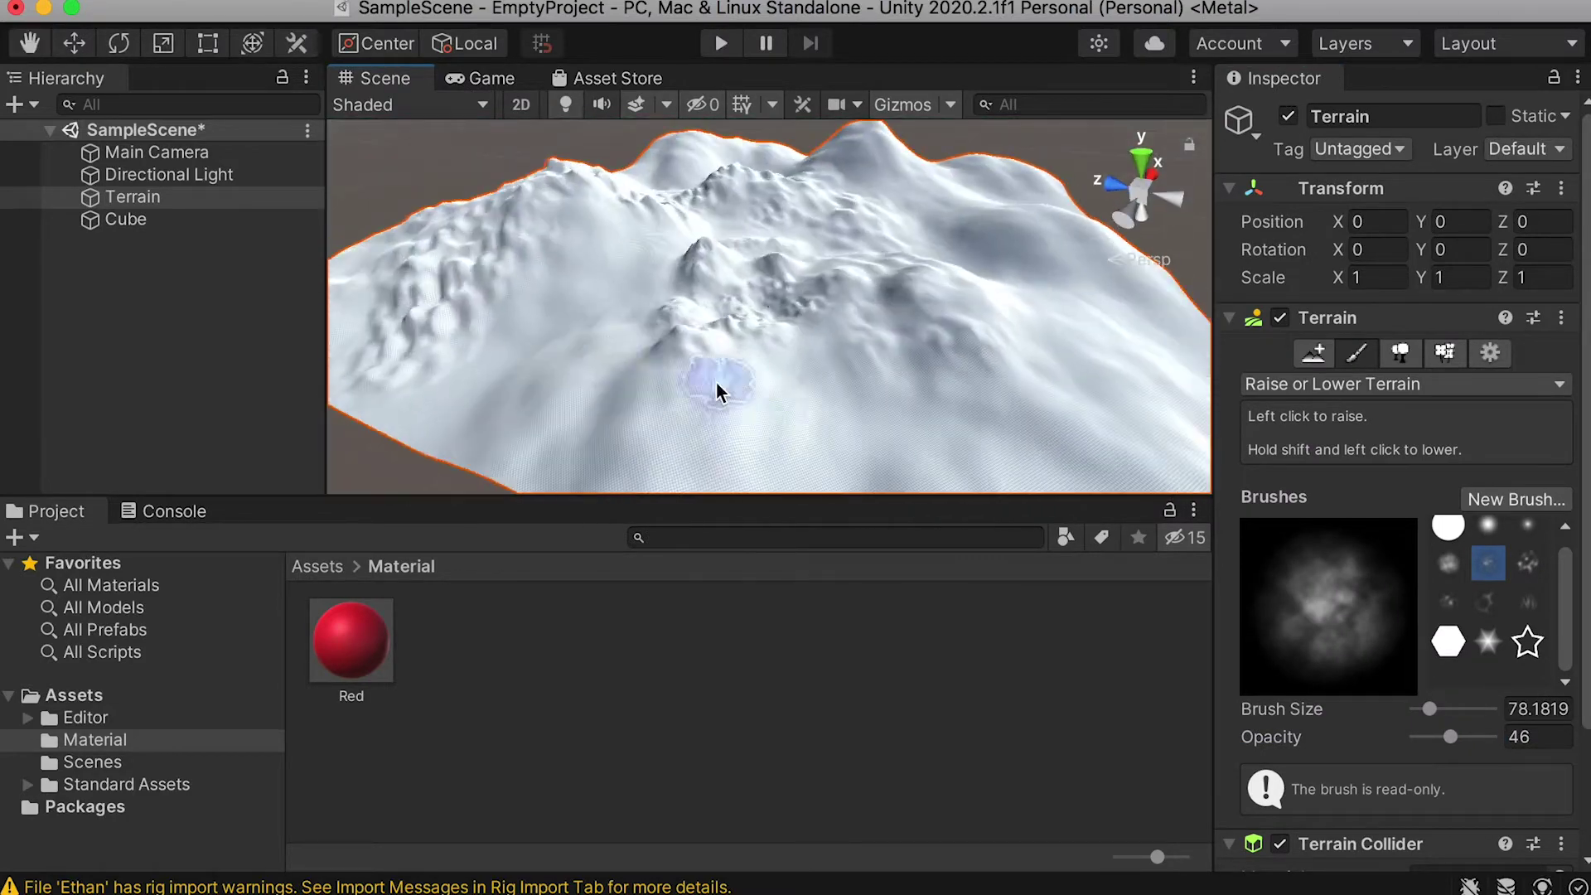
pyautogui.moveTo(722, 384); pyautogui.dragTo(545, 391)
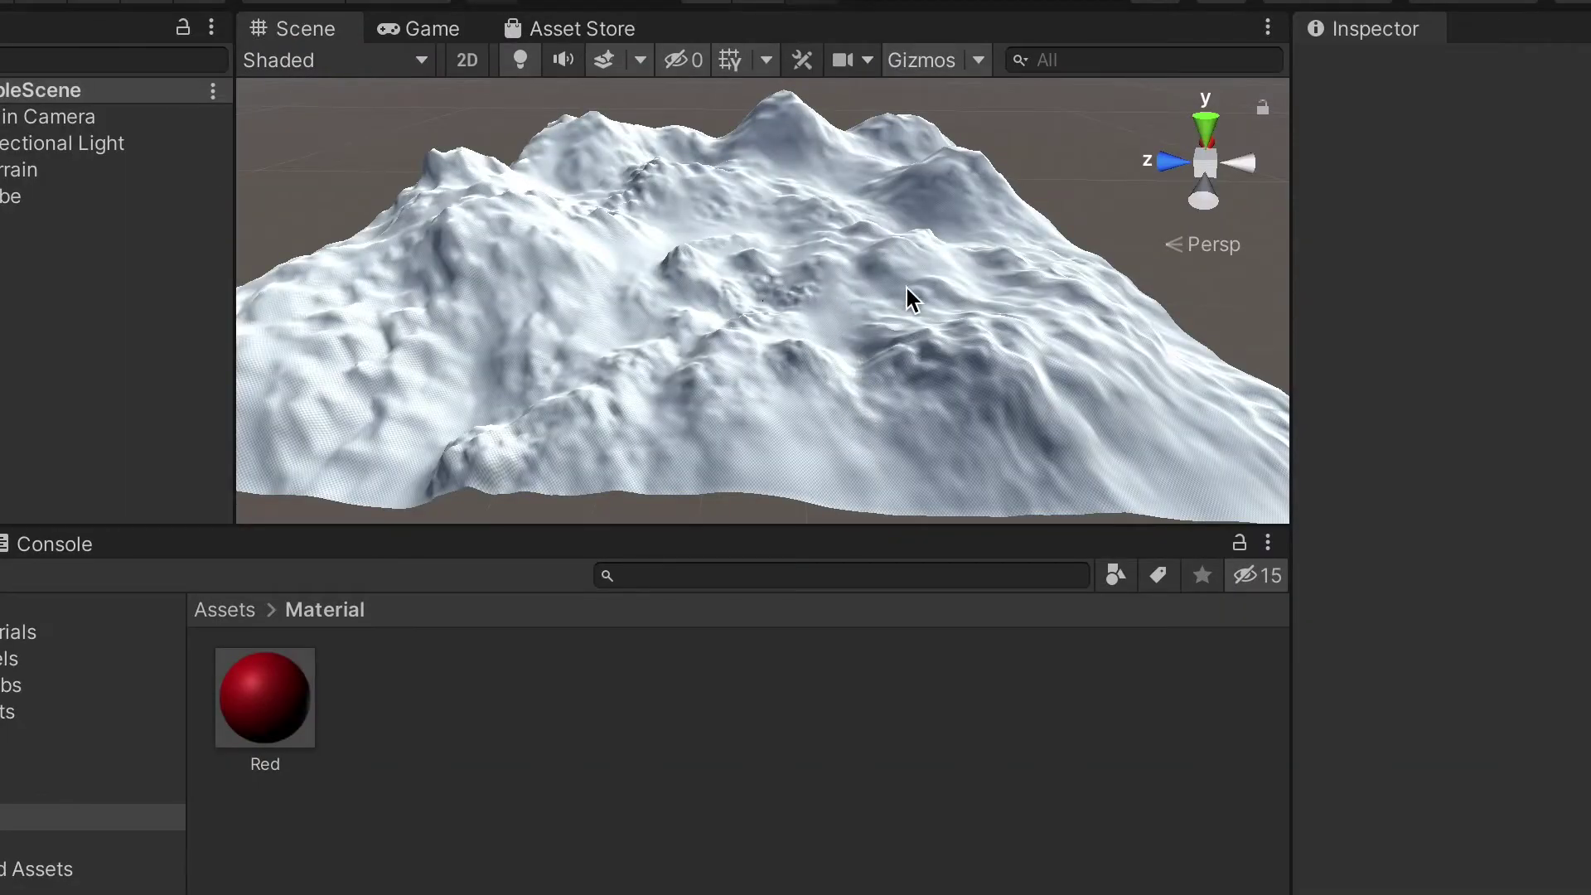
pyautogui.keyDown('alt'); pyautogui.moveTo(951, 312); pyautogui.dragTo(859, 340); pyautogui.keyUp('alt')
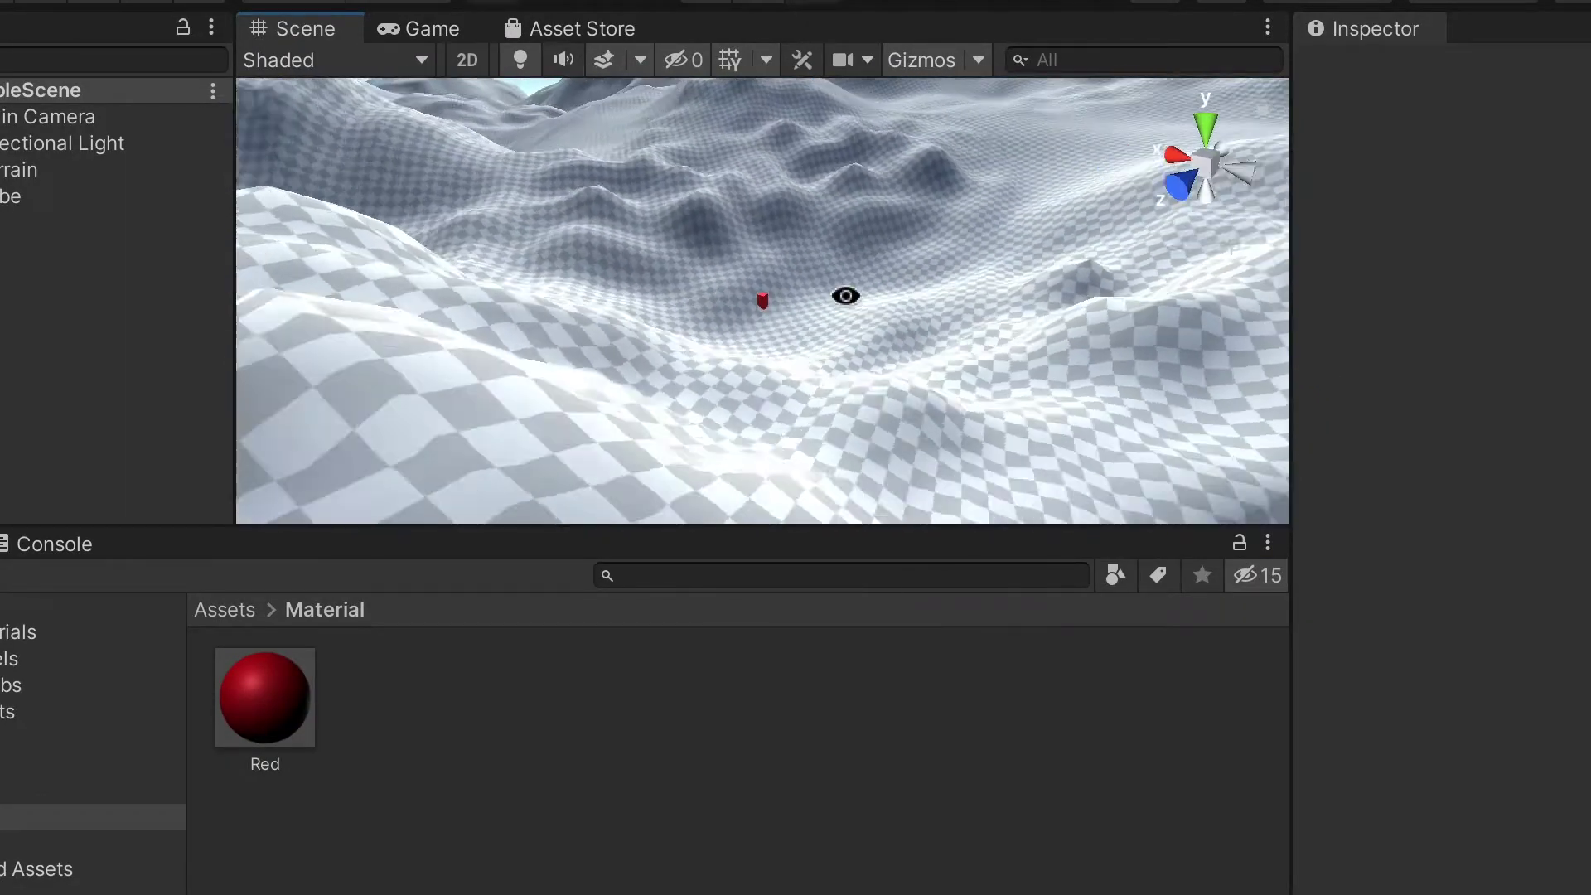
pyautogui.moveTo(1097, 312)
pyautogui.keyDown('alt'); pyautogui.mouseDown()
pyautogui.moveTo(866, 270)
pyautogui.moveTo(639, 287)
pyautogui.mouseUp(); pyautogui.keyUp('alt')
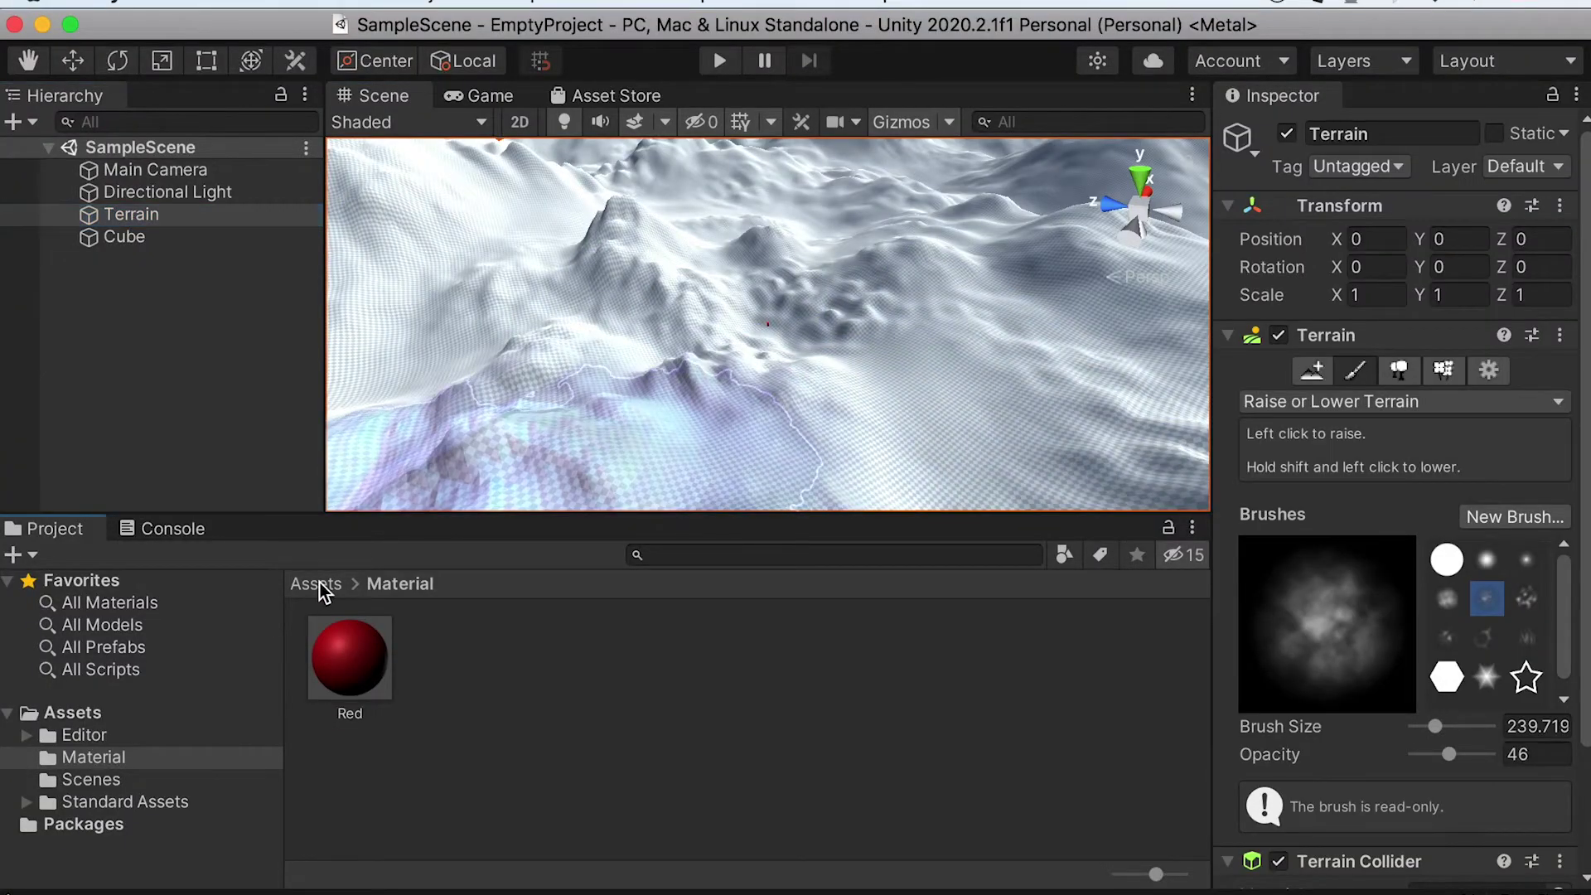
# Create a Textures folder in Assets and import Tex-Grass.jpg, Tex-Ground.png and Tex-Scree.jpg from the Downloads Textures folder into it.
pyautogui.click(74, 713)
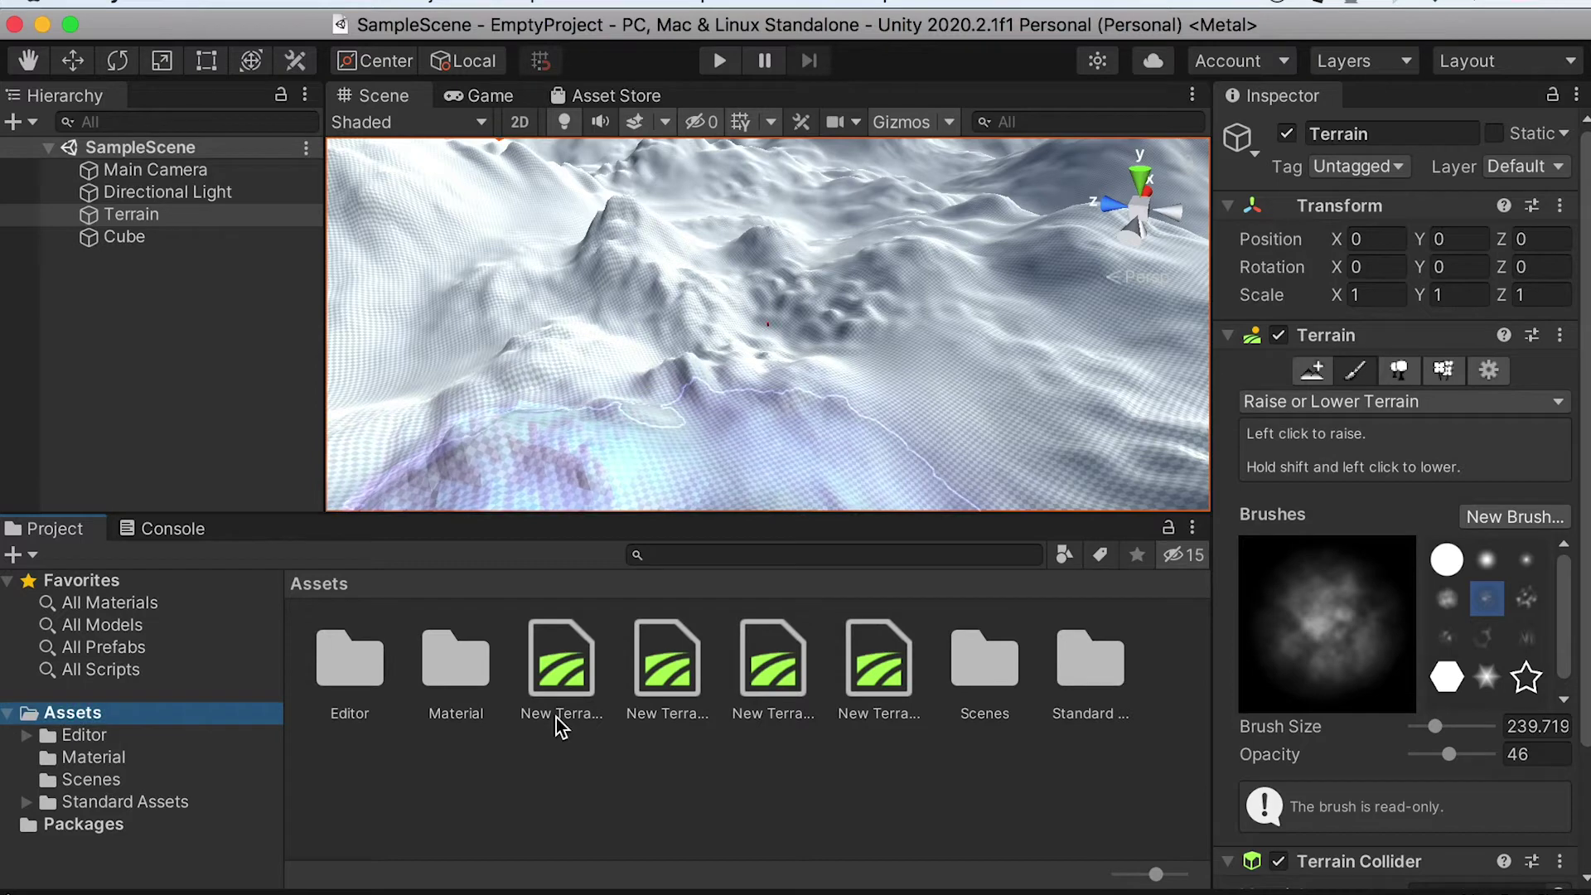
pyautogui.rightClick(581, 784)
pyautogui.moveTo(690, 481)
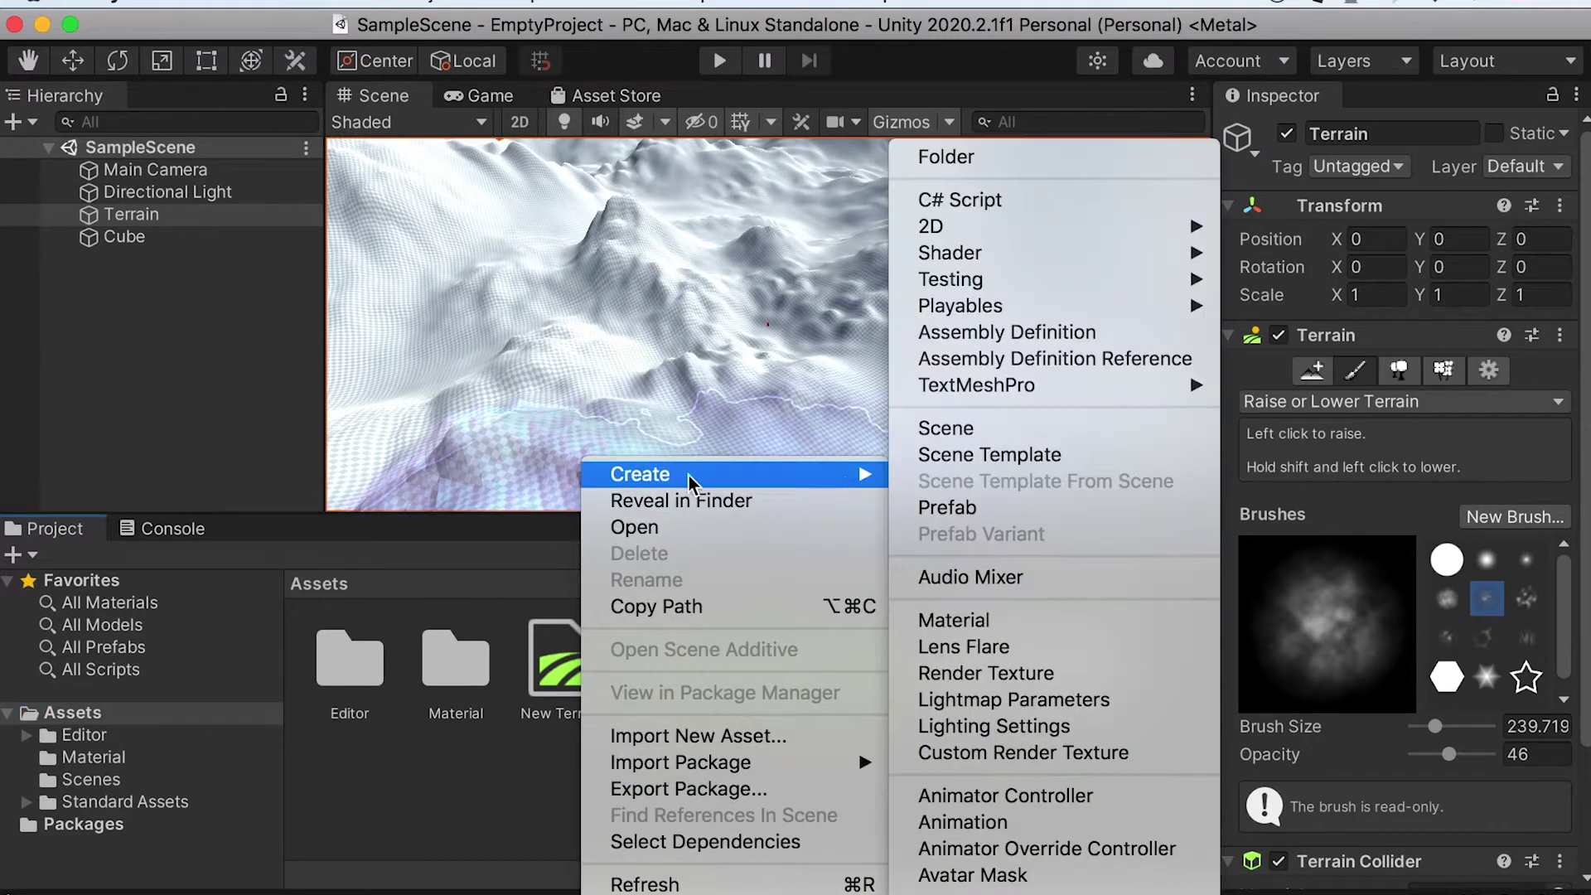
pyautogui.click(963, 159)
pyautogui.write('Textures')
pyautogui.press('Return')
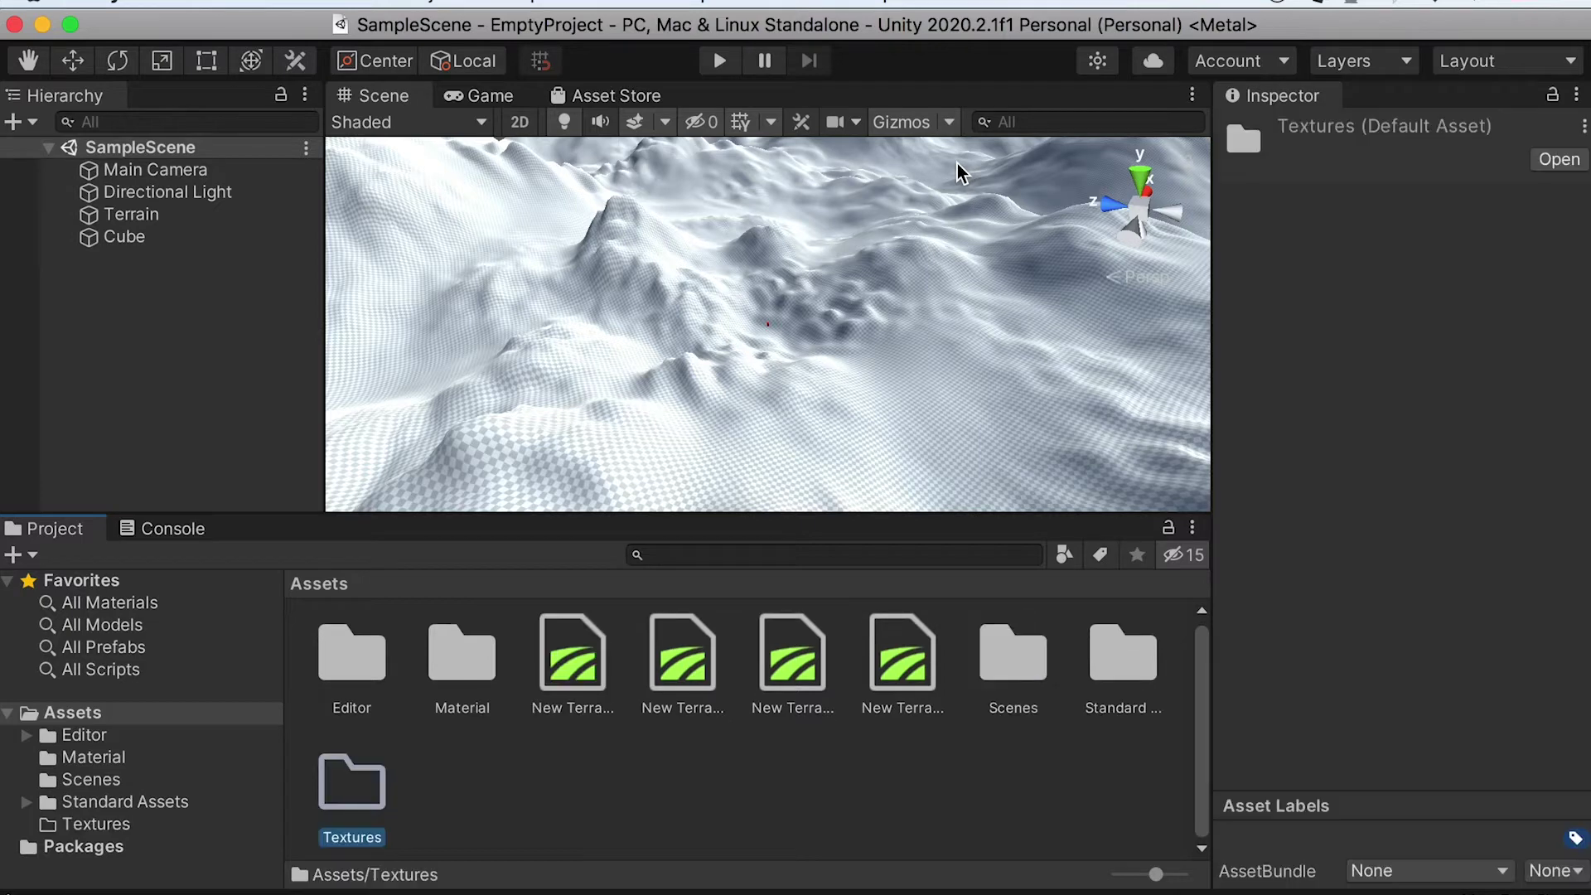
pyautogui.doubleClick(370, 781)
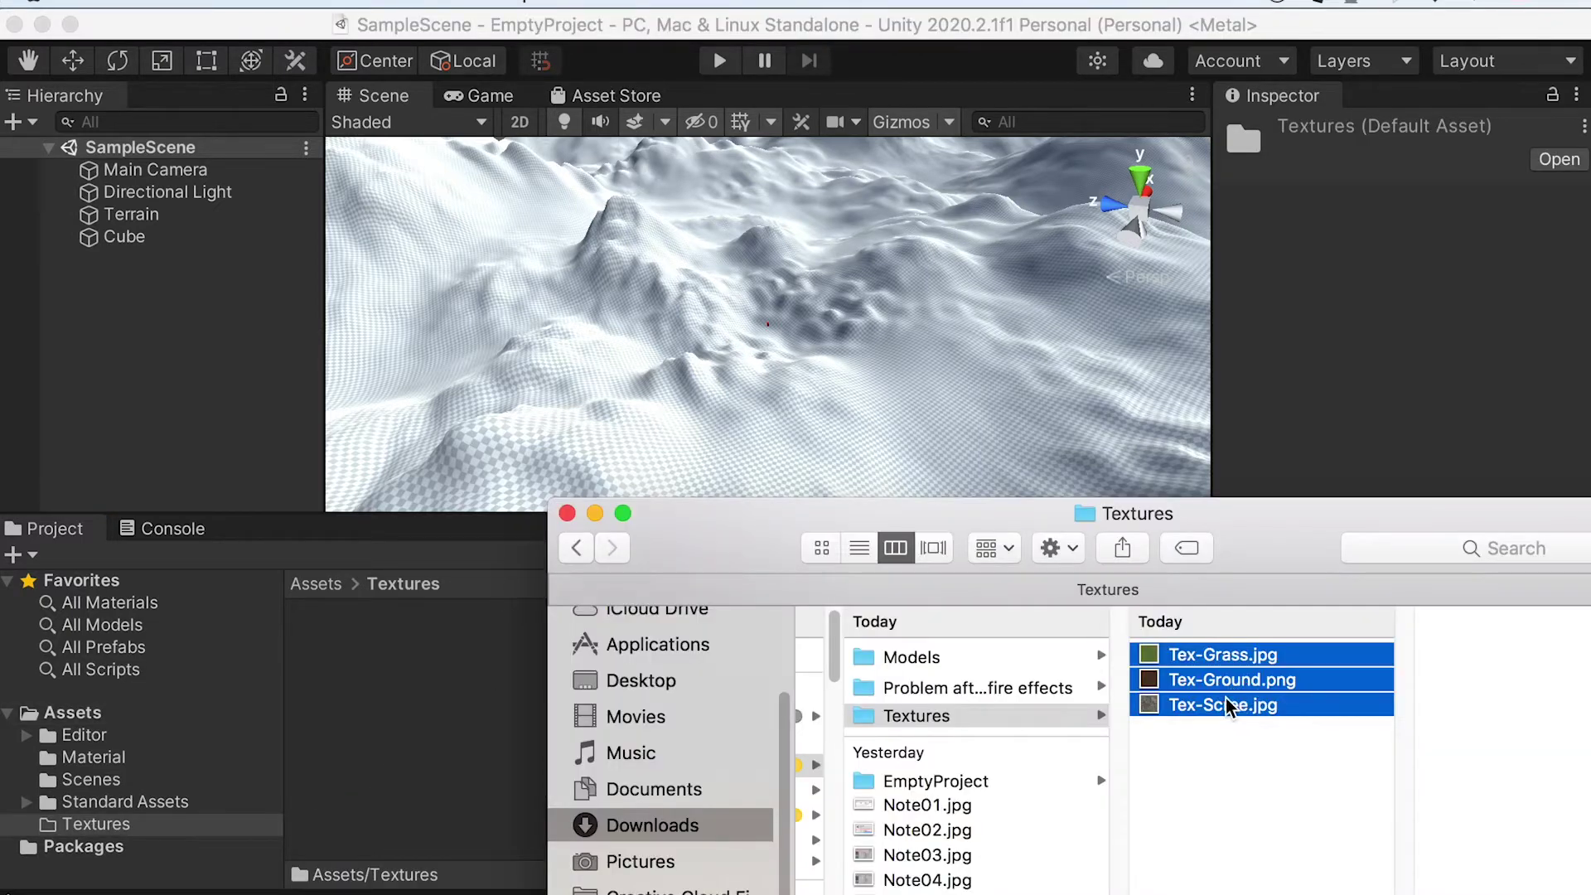
pyautogui.moveTo(1227, 706); pyautogui.dragTo(411, 694)
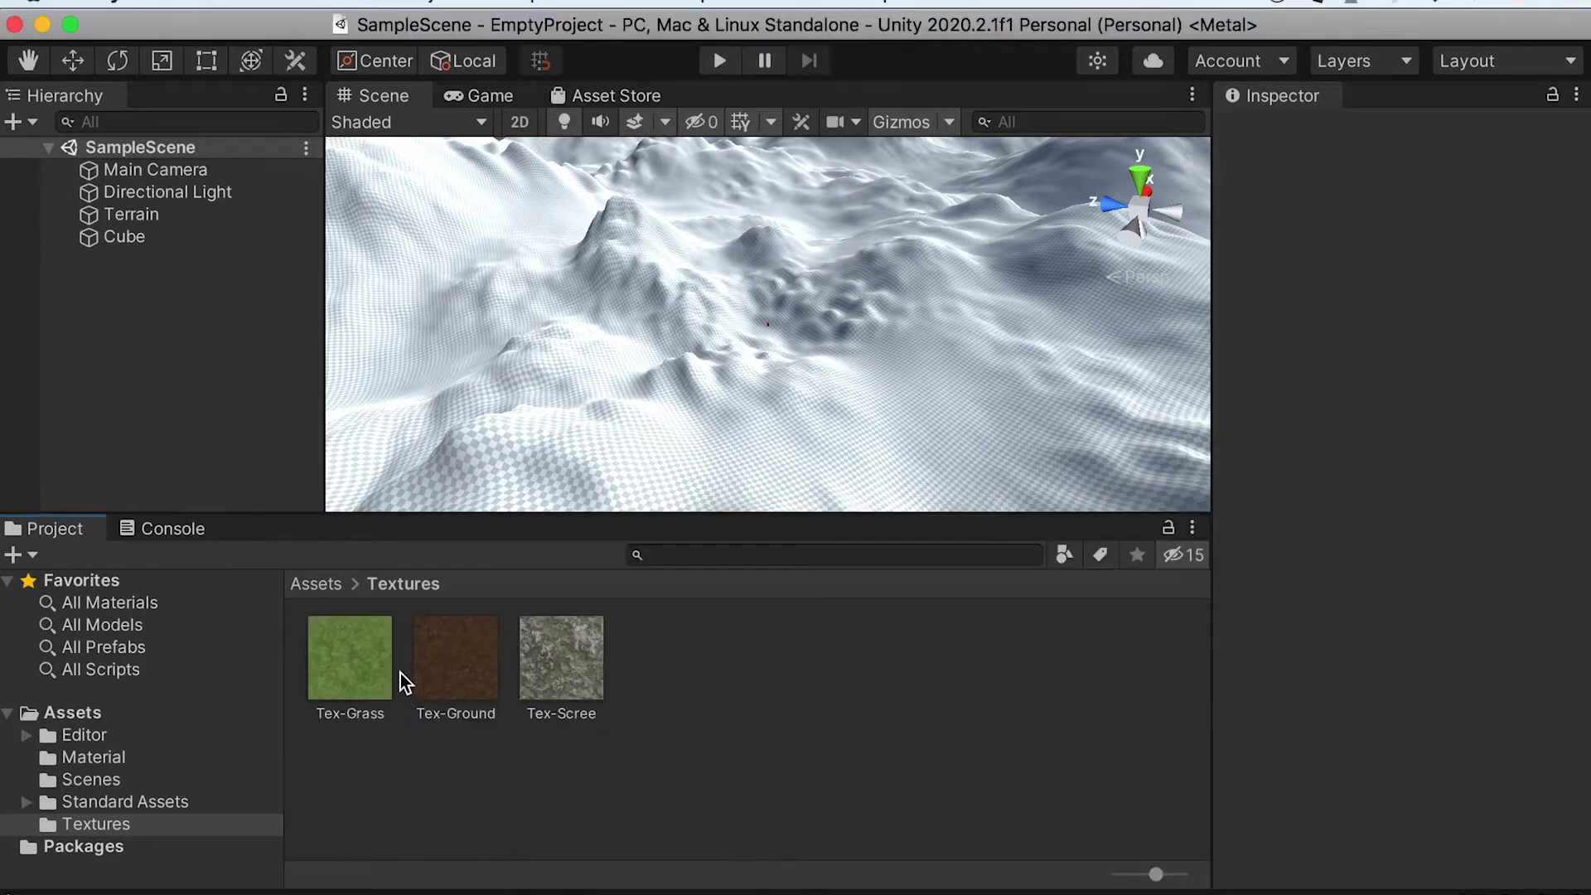
# Duplicate the Tex-Grass texture and rename the copy Tex-Grass-N.
pyautogui.click(352, 714)
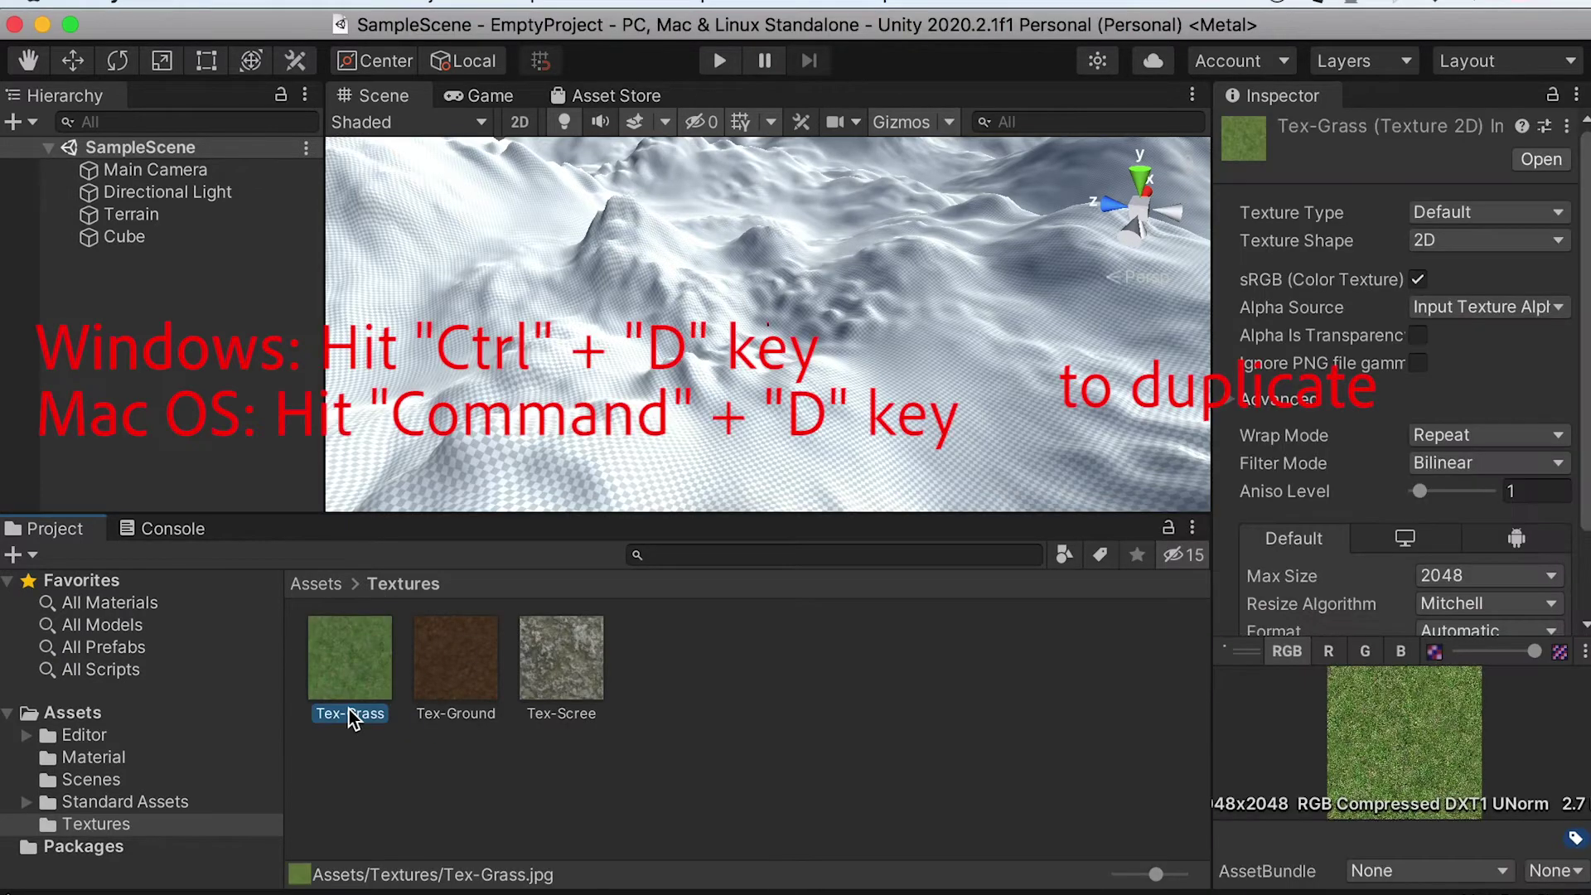
pyautogui.press('super+d')
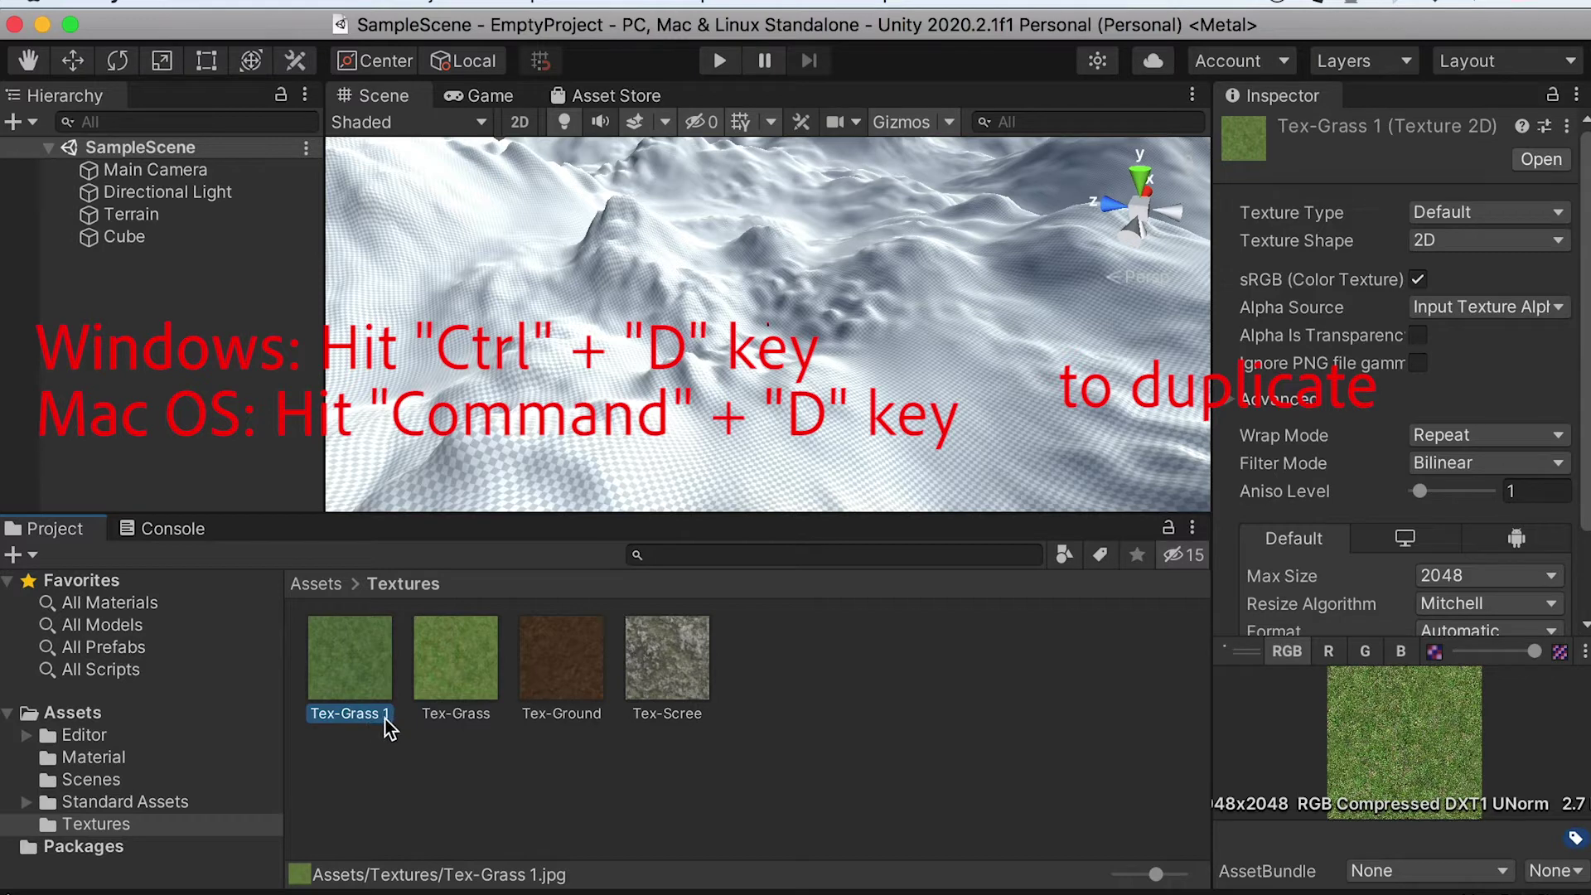
pyautogui.click(381, 715)
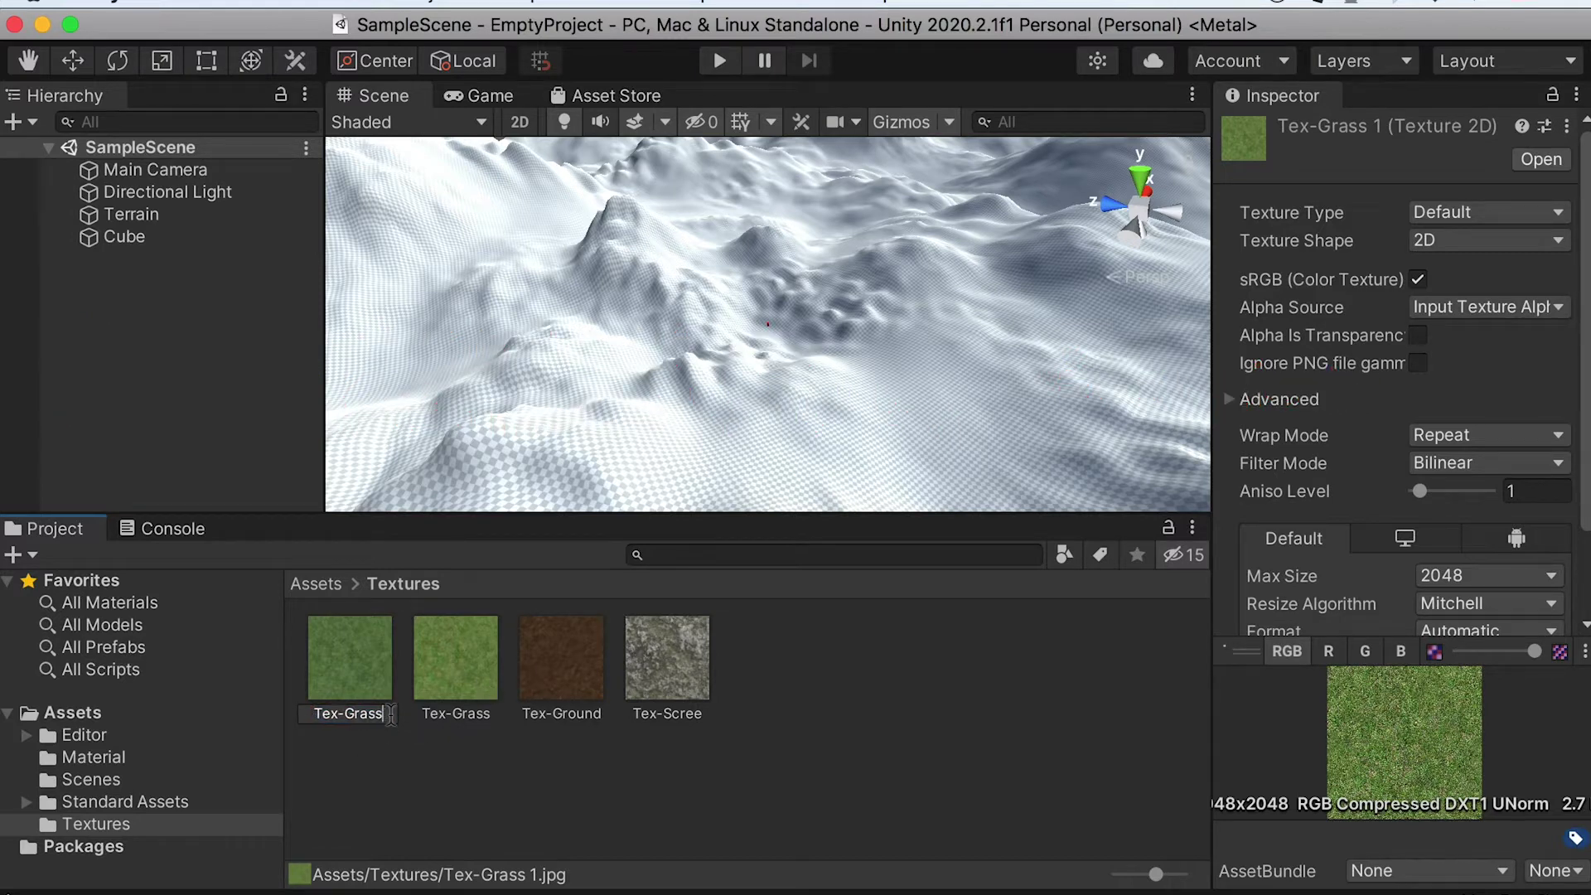
pyautogui.press('Return')
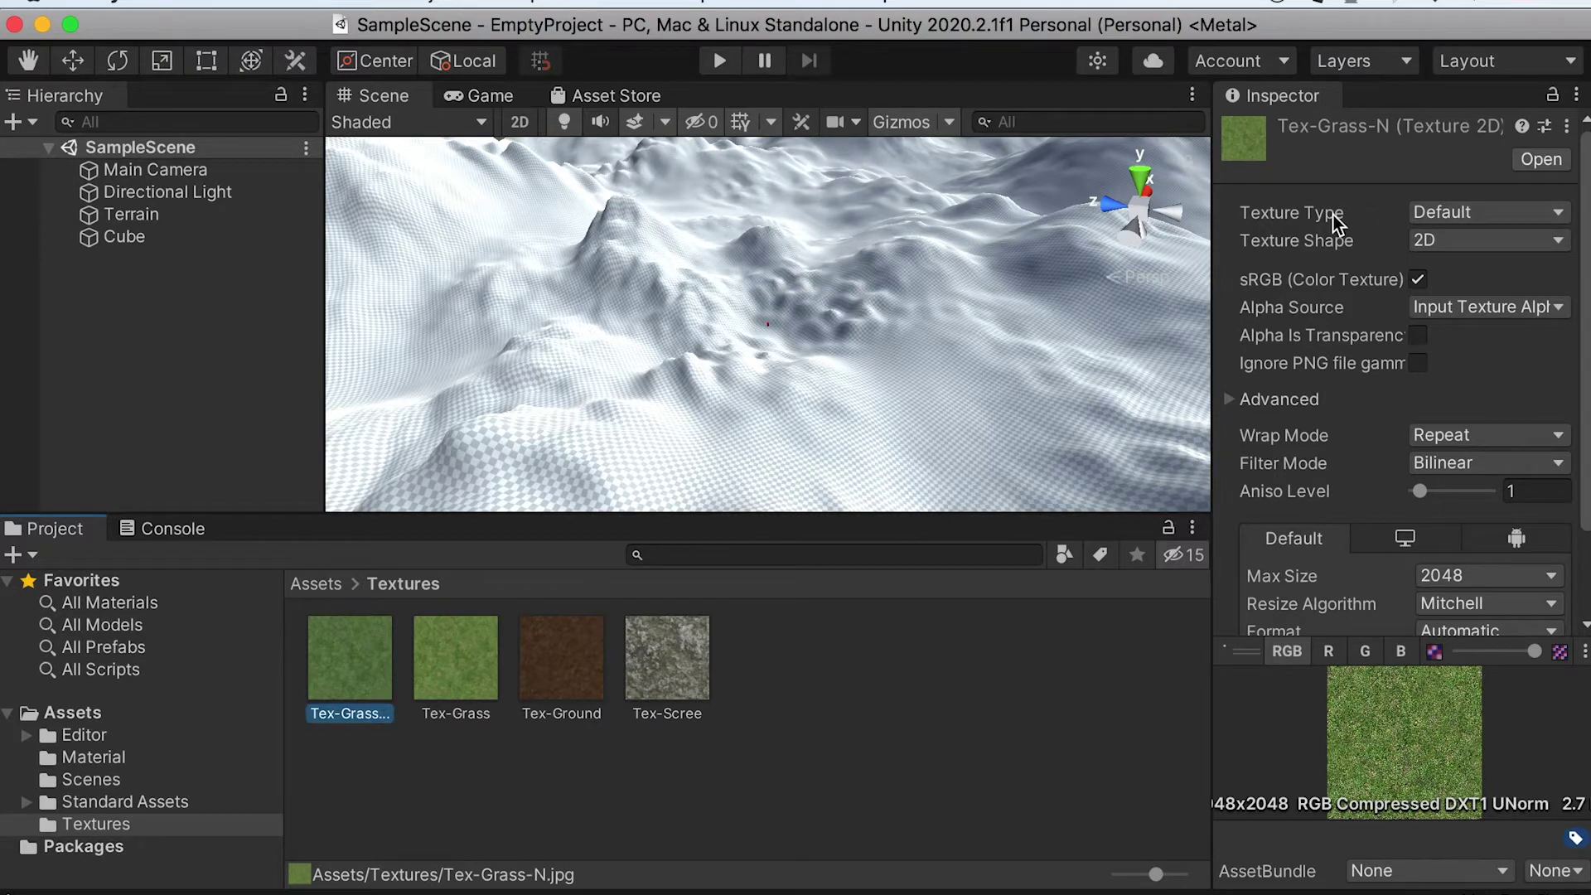
# Turn Tex-Grass-N into a normal map created from grayscale with a bumpiness of 0.15, and apply the import settings.
pyautogui.click(1459, 214)
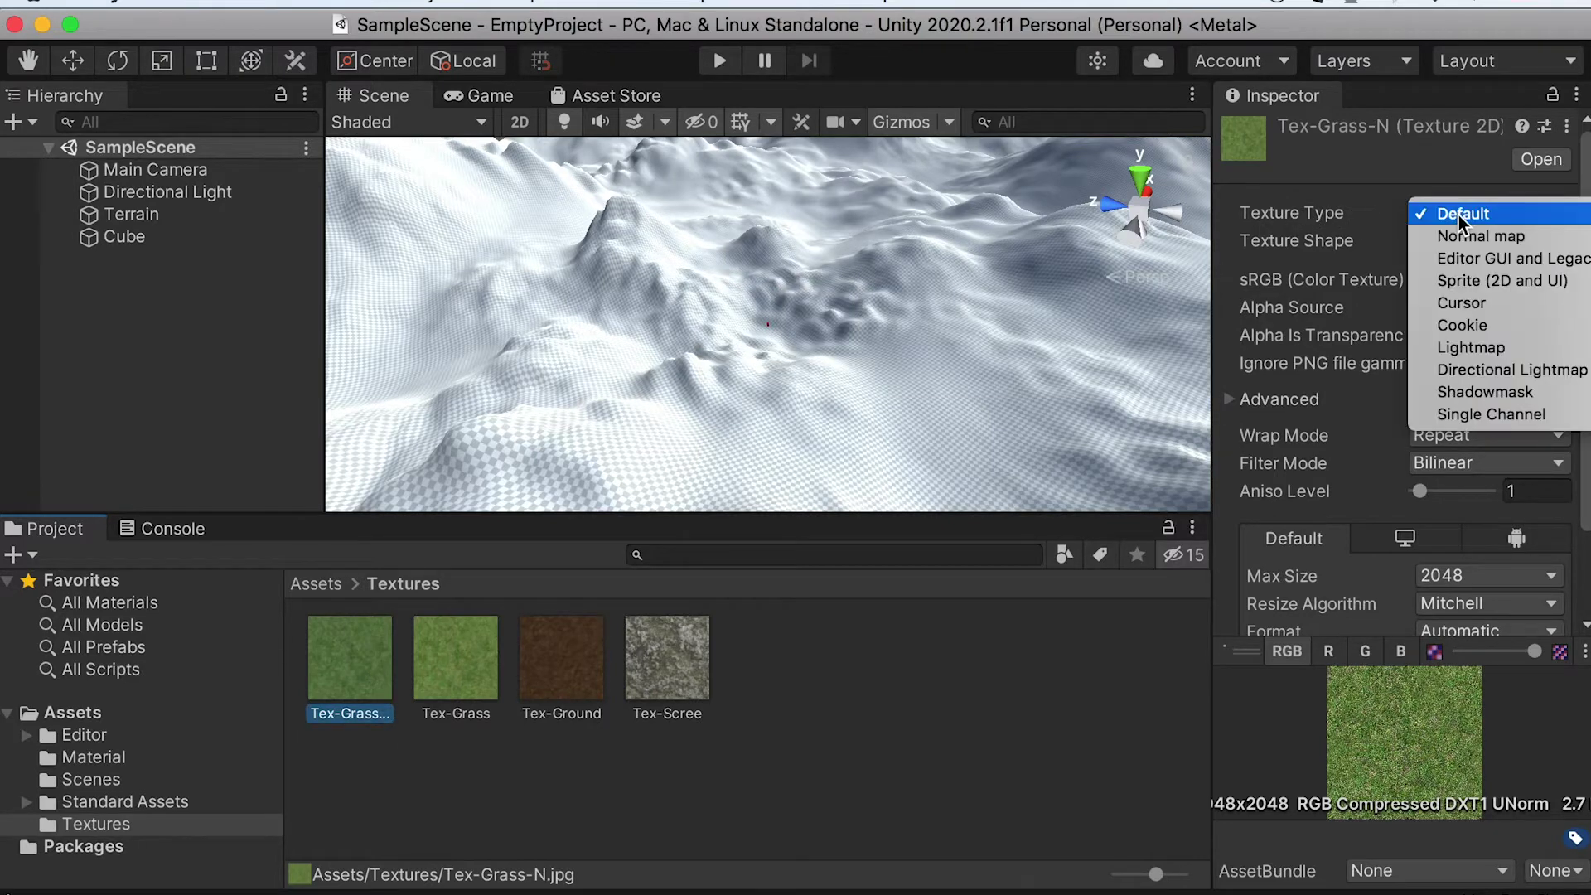
pyautogui.click(1469, 237)
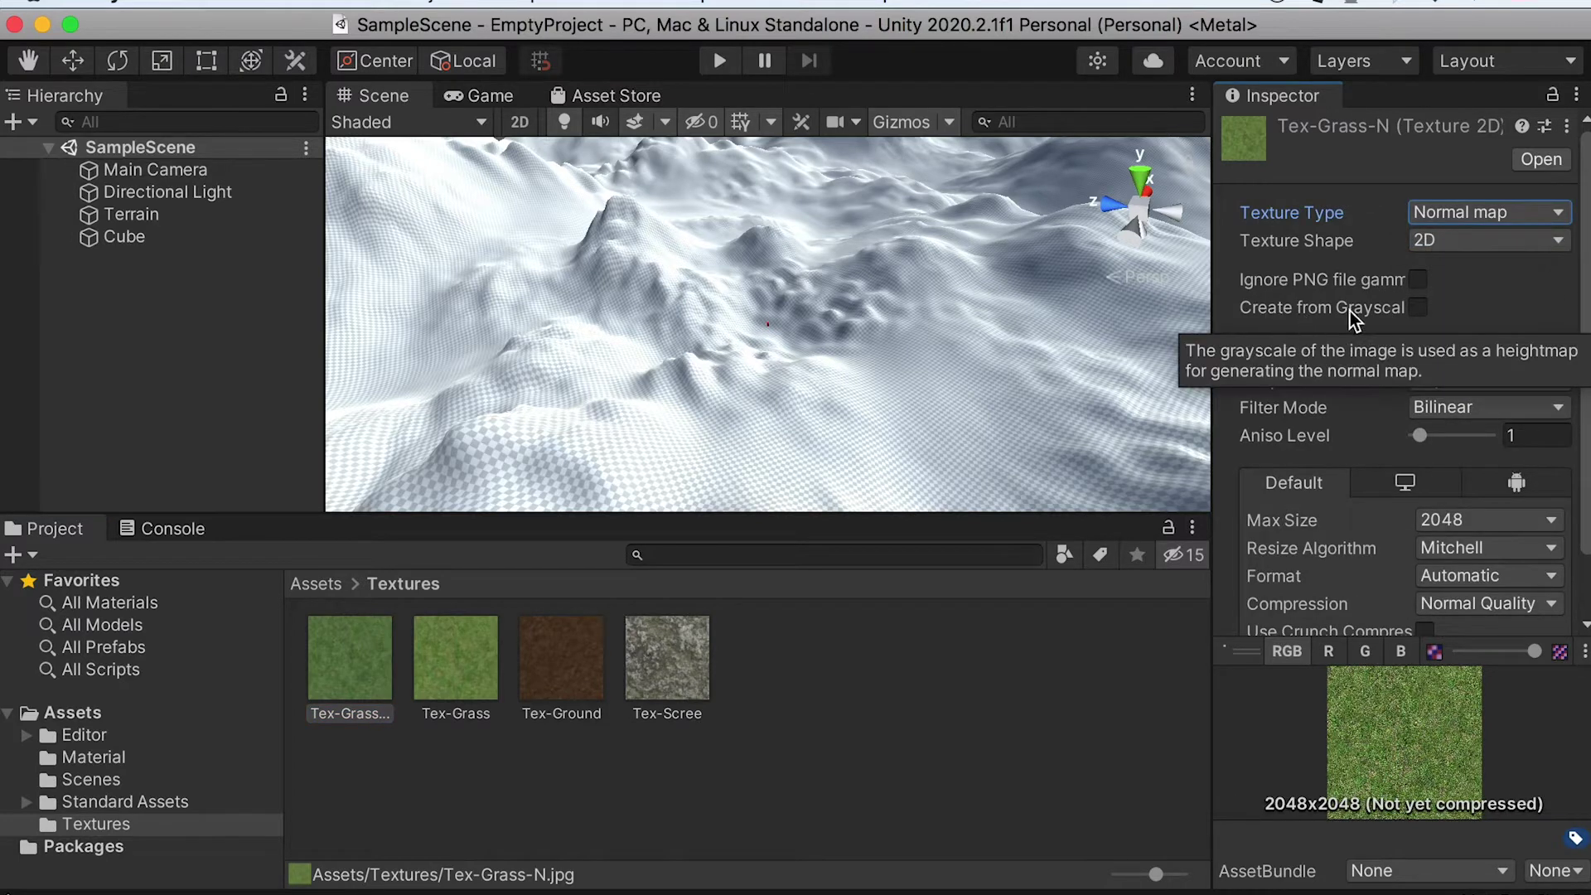
pyautogui.click(1419, 308)
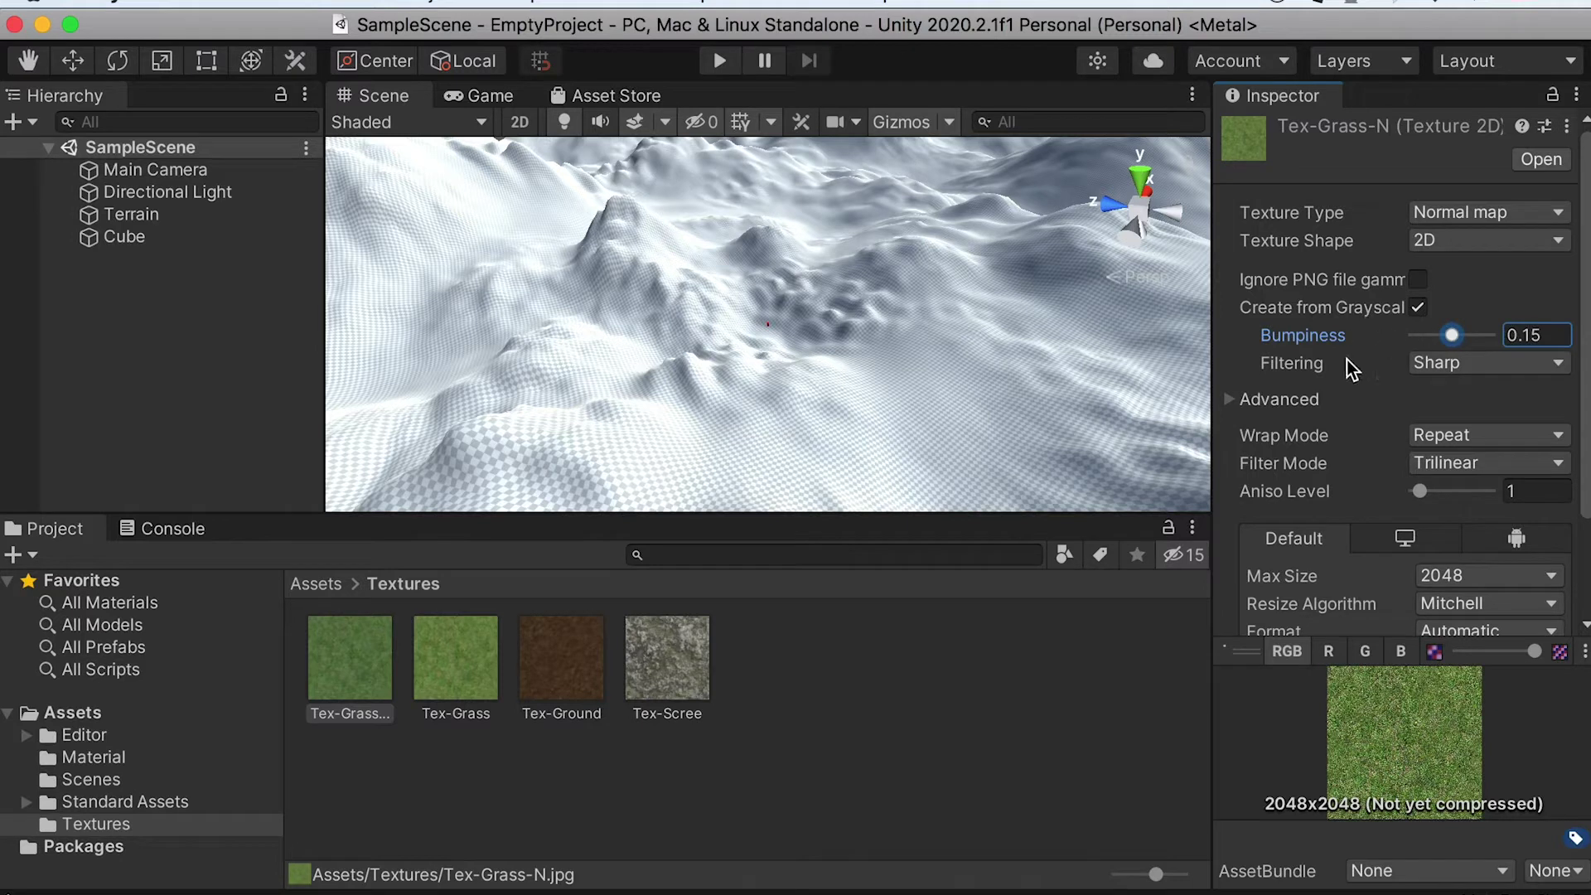
pyautogui.scroll(-3, 1450, 509)
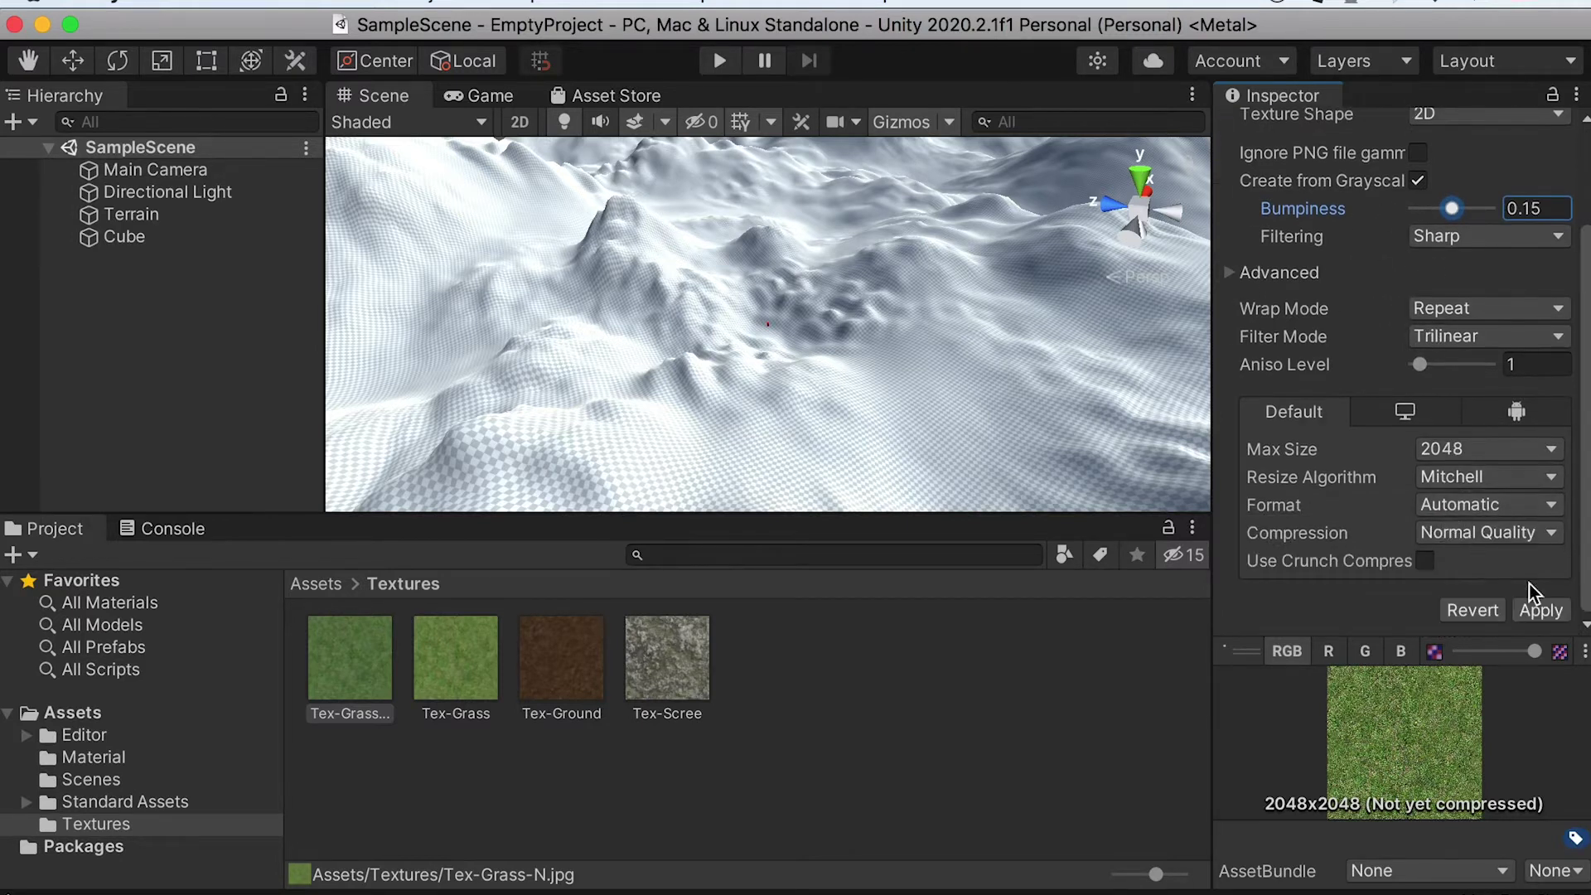
pyautogui.click(1541, 609)
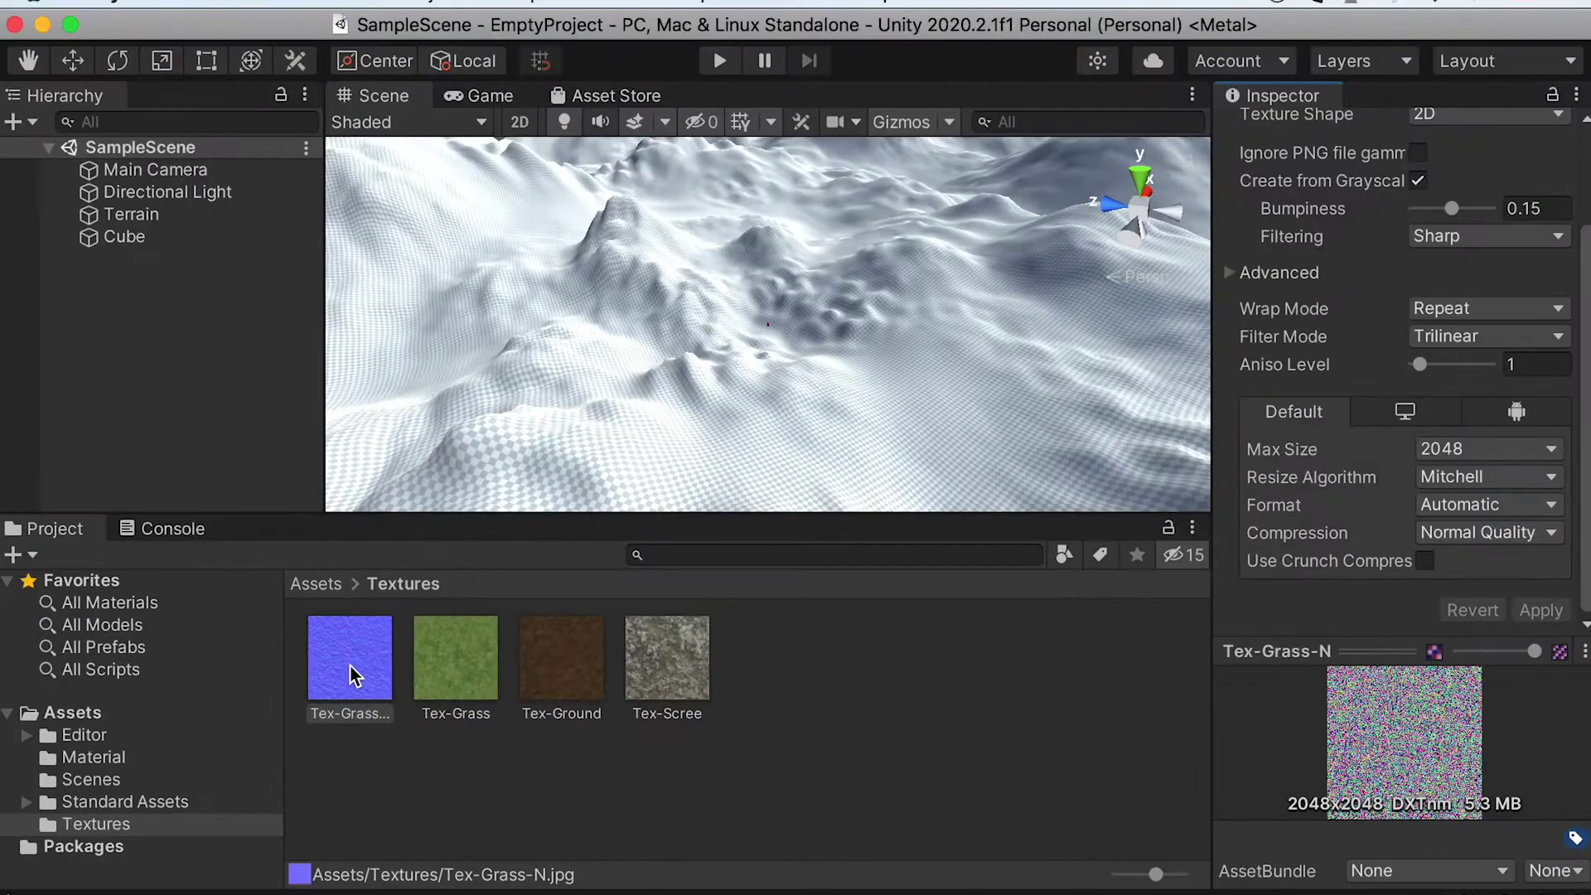
# Duplicate the Tex-Ground texture and rename the copy Tex-Ground-N.
pyautogui.click(1293, 520)
pyautogui.press('super+d')
pyautogui.press('Return')
pyautogui.press('Right')
pyautogui.press('BackSpace')
pyautogui.press('BackSpace')
pyautogui.write('-N')
pyautogui.press('Return')
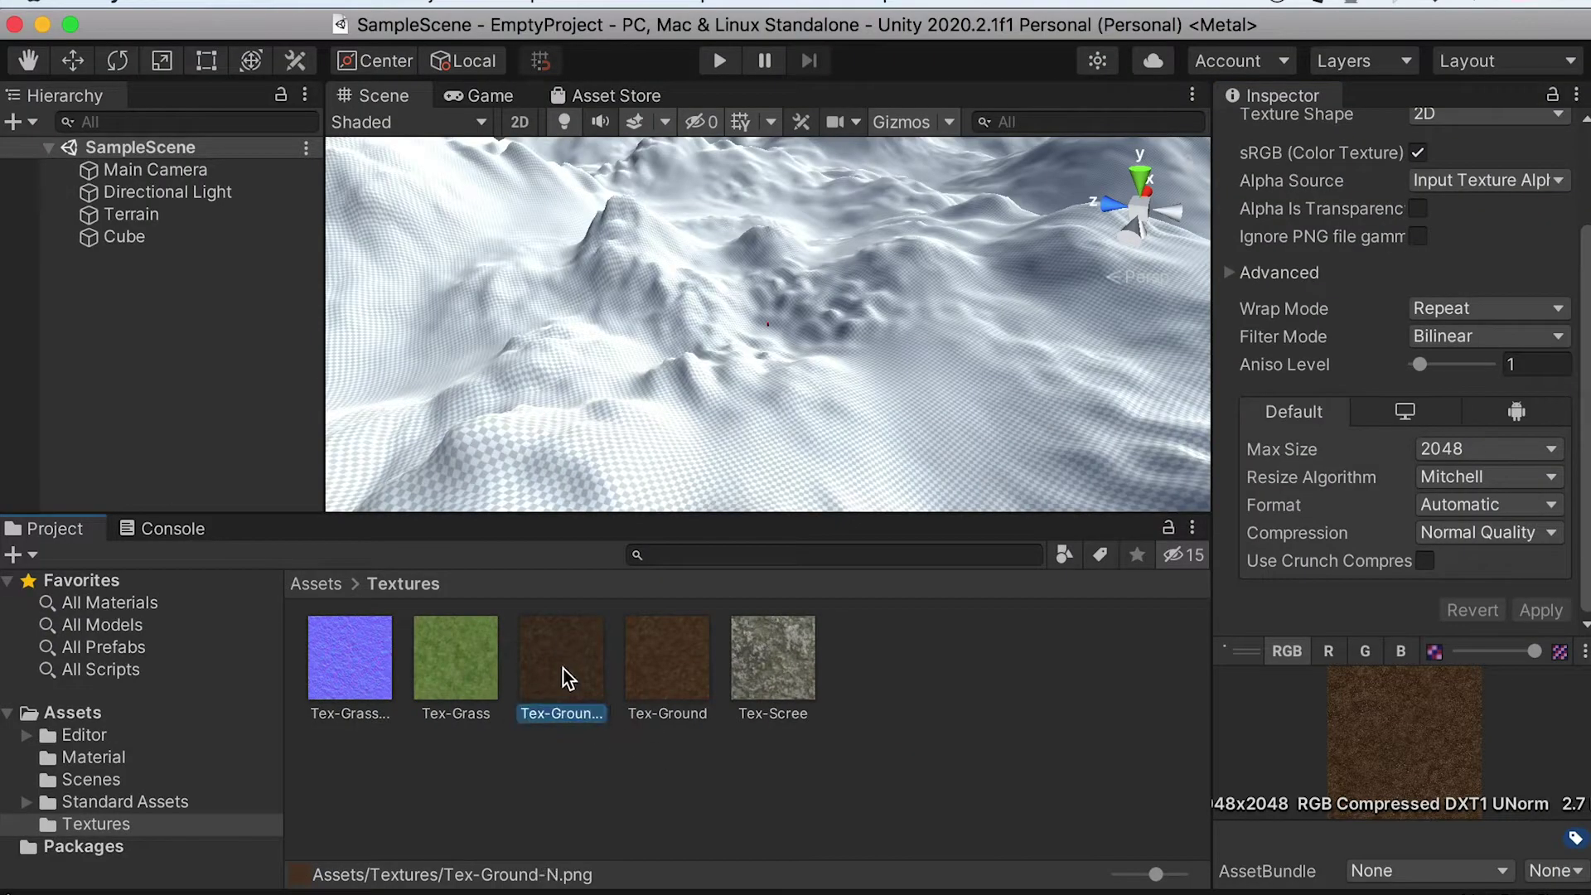
# Change Tex-Ground-N to a normal map created from grayscale and apply the import settings.
pyautogui.scroll(5, 1409, 332)
pyautogui.click(1488, 212)
pyautogui.click(1458, 256)
pyautogui.click(1416, 308)
pyautogui.scroll(-5, 1492, 414)
pyautogui.click(1540, 610)
# Duplicate the Tex-Scree texture and rename the copy Tex-Scree-N.
pyautogui.click(787, 671)
pyautogui.press('super+d')
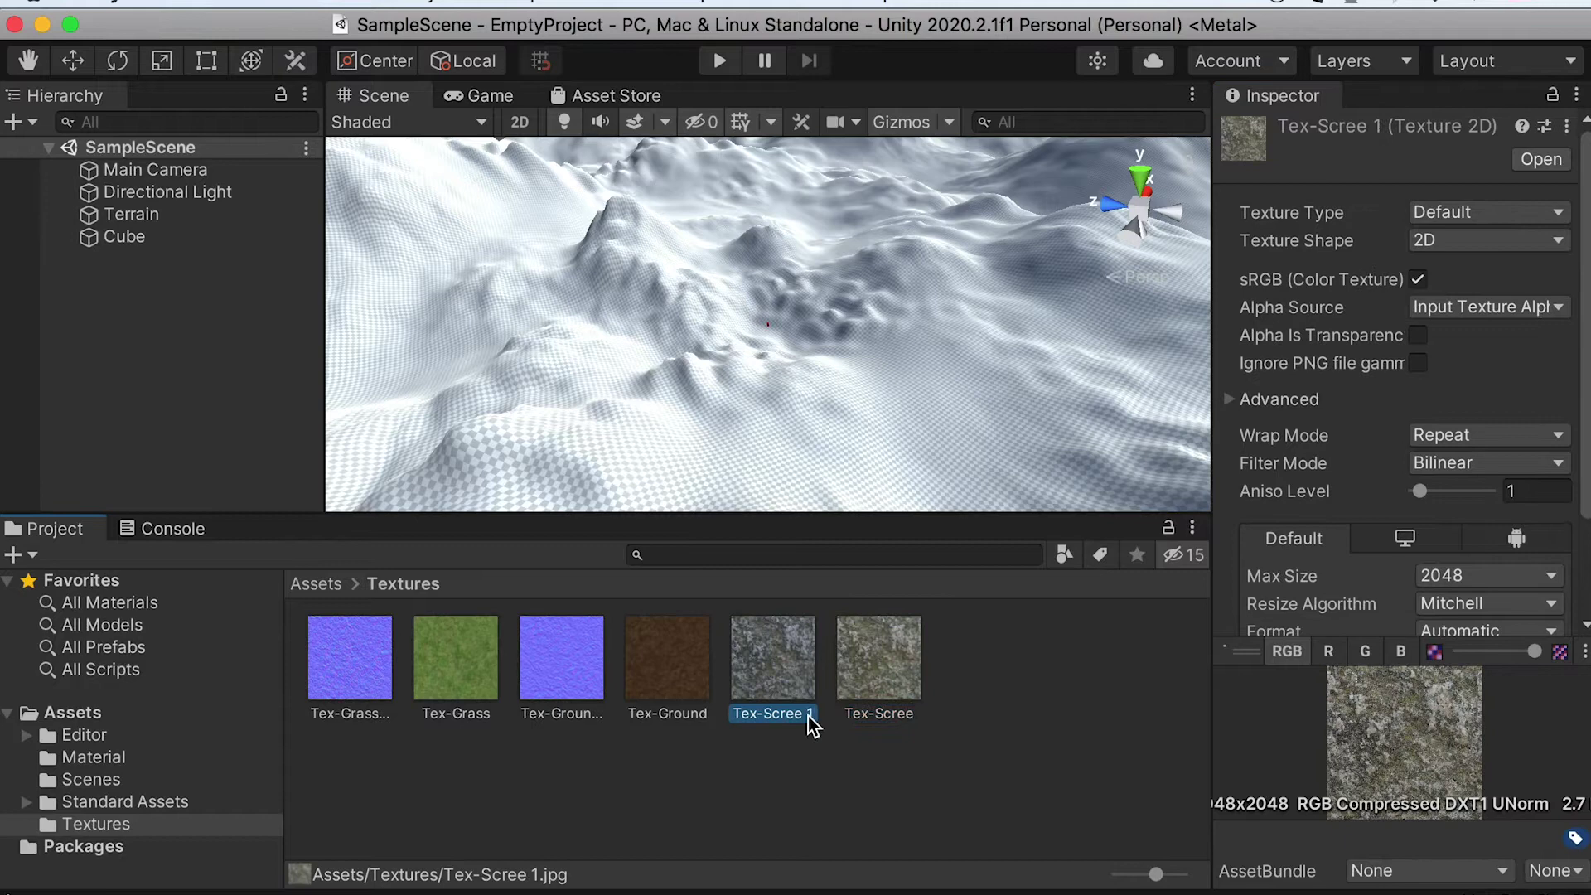
pyautogui.press('Return')
pyautogui.press('Right')
pyautogui.press('BackSpace')
pyautogui.press('BackSpace')
pyautogui.write('-N')
# Set Tex-Scree-N to the Normal map type, created from grayscale with bumpiness 0.15, and apply the import settings.
pyautogui.click(1488, 213)
pyautogui.click(1459, 256)
pyautogui.click(1417, 307)
pyautogui.moveTo(1476, 335); pyautogui.dragTo(1451, 335)
pyautogui.scroll(-5, 1482, 501)
pyautogui.click(1540, 610)
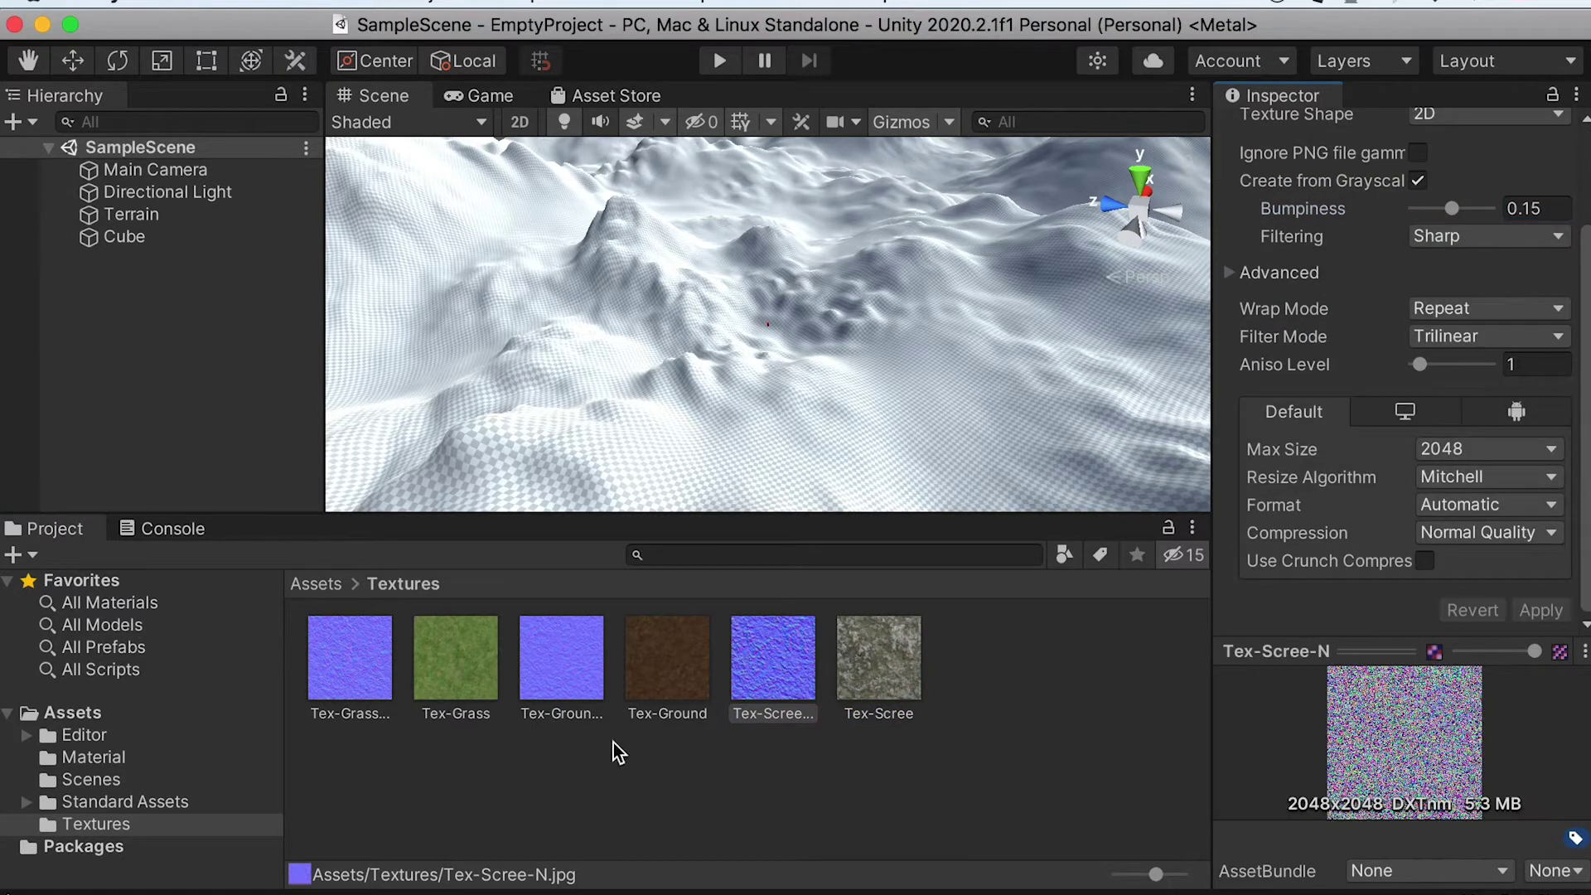
# Switch the terrain to Paint Texture and create its first terrain layer from the Tex-Grass texture.
pyautogui.click(133, 214)
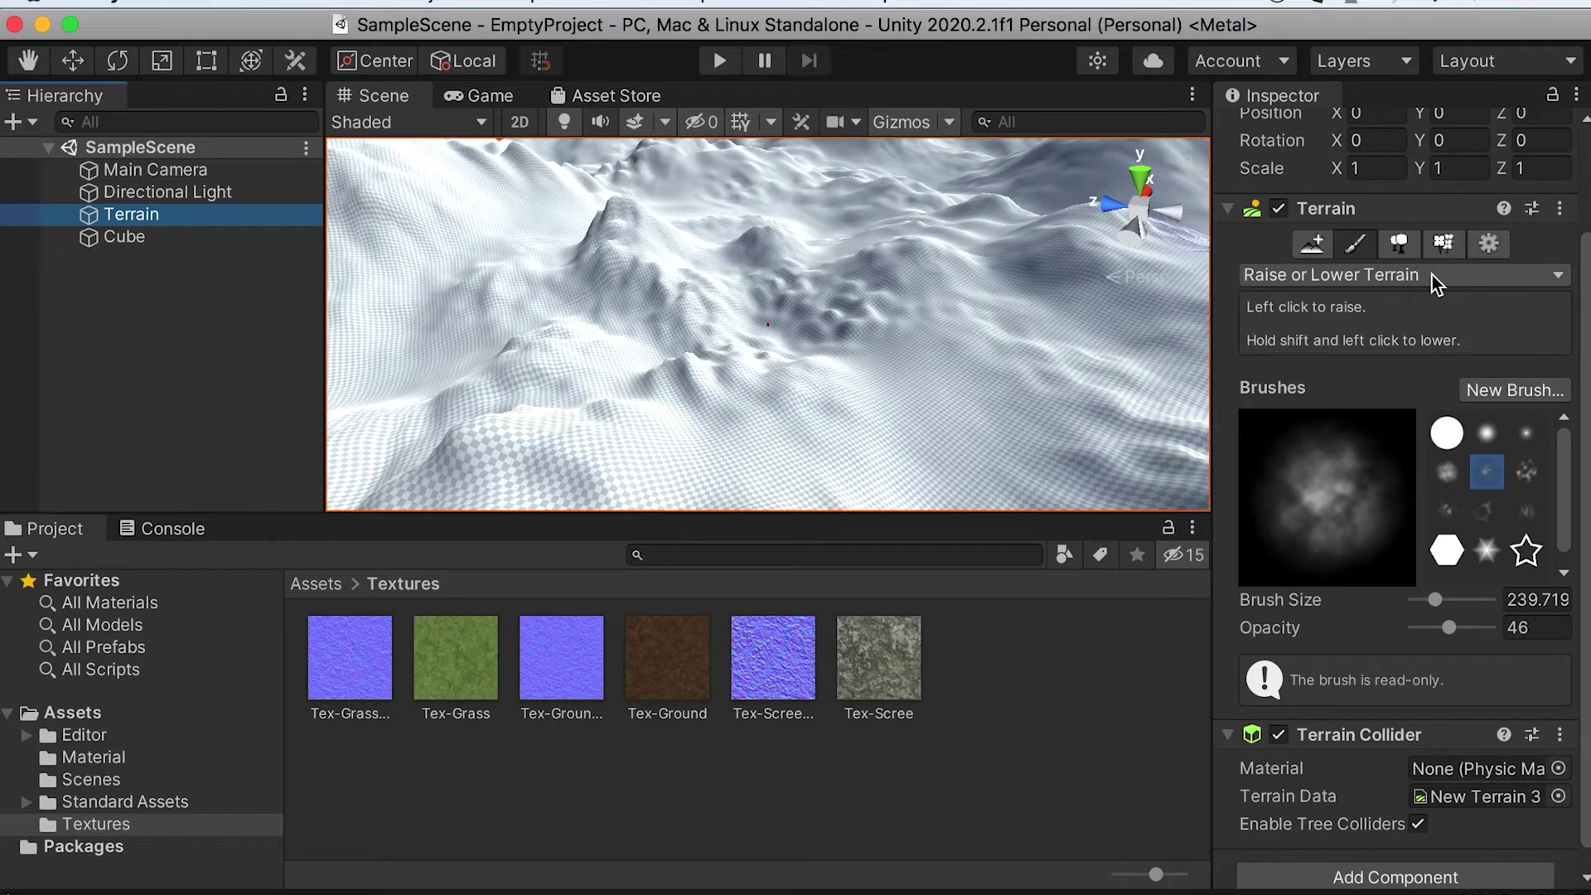
pyautogui.click(1409, 276)
pyautogui.click(1359, 321)
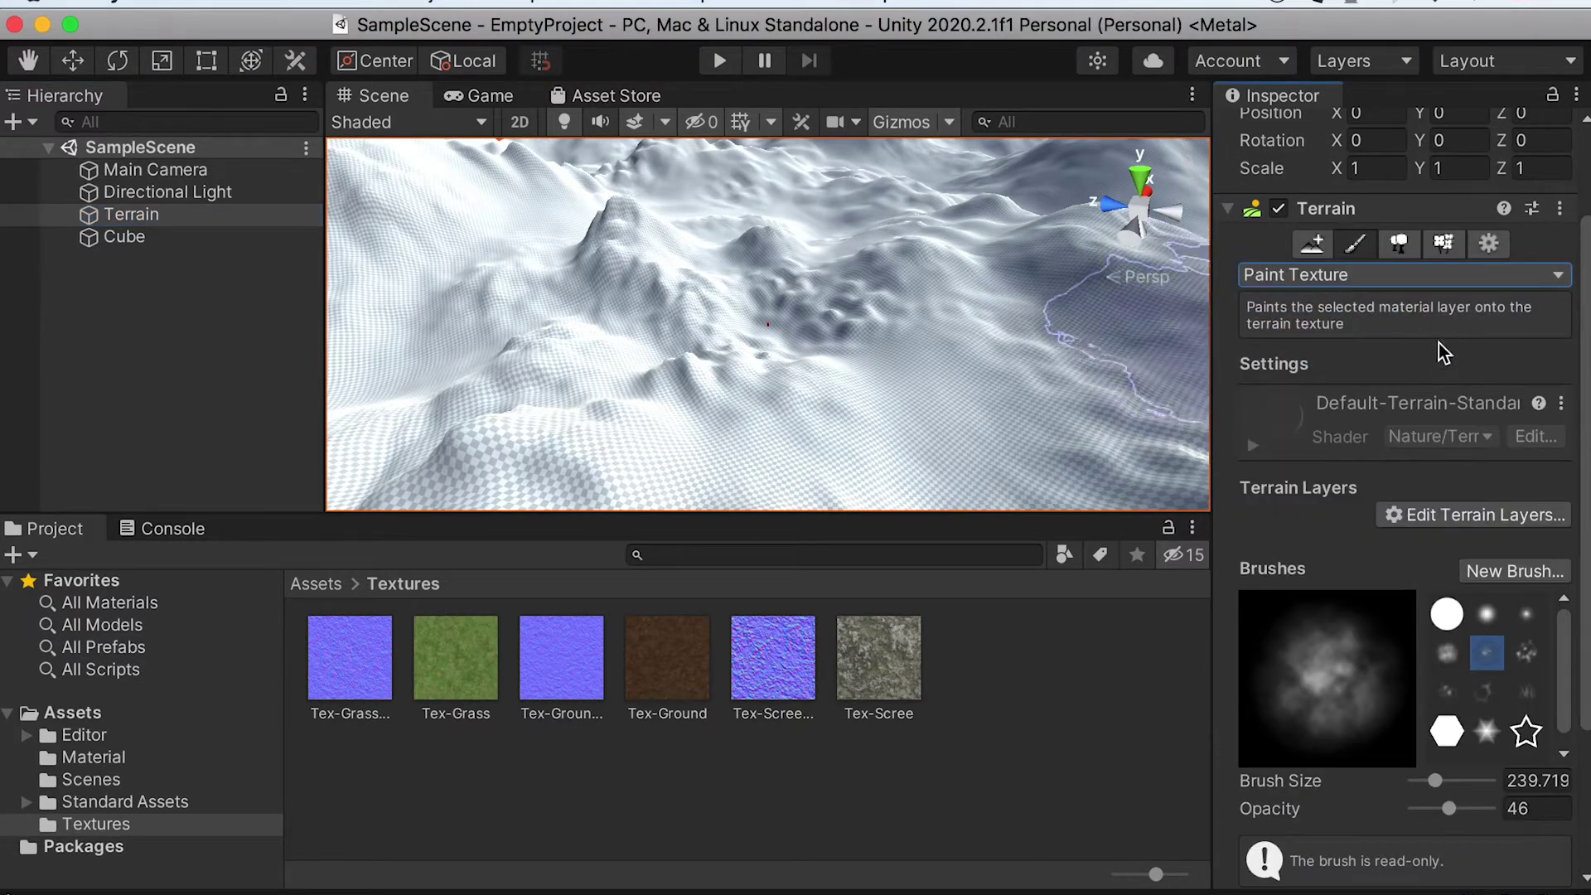
pyautogui.scroll(-3, 1450, 373)
pyautogui.click(1475, 435)
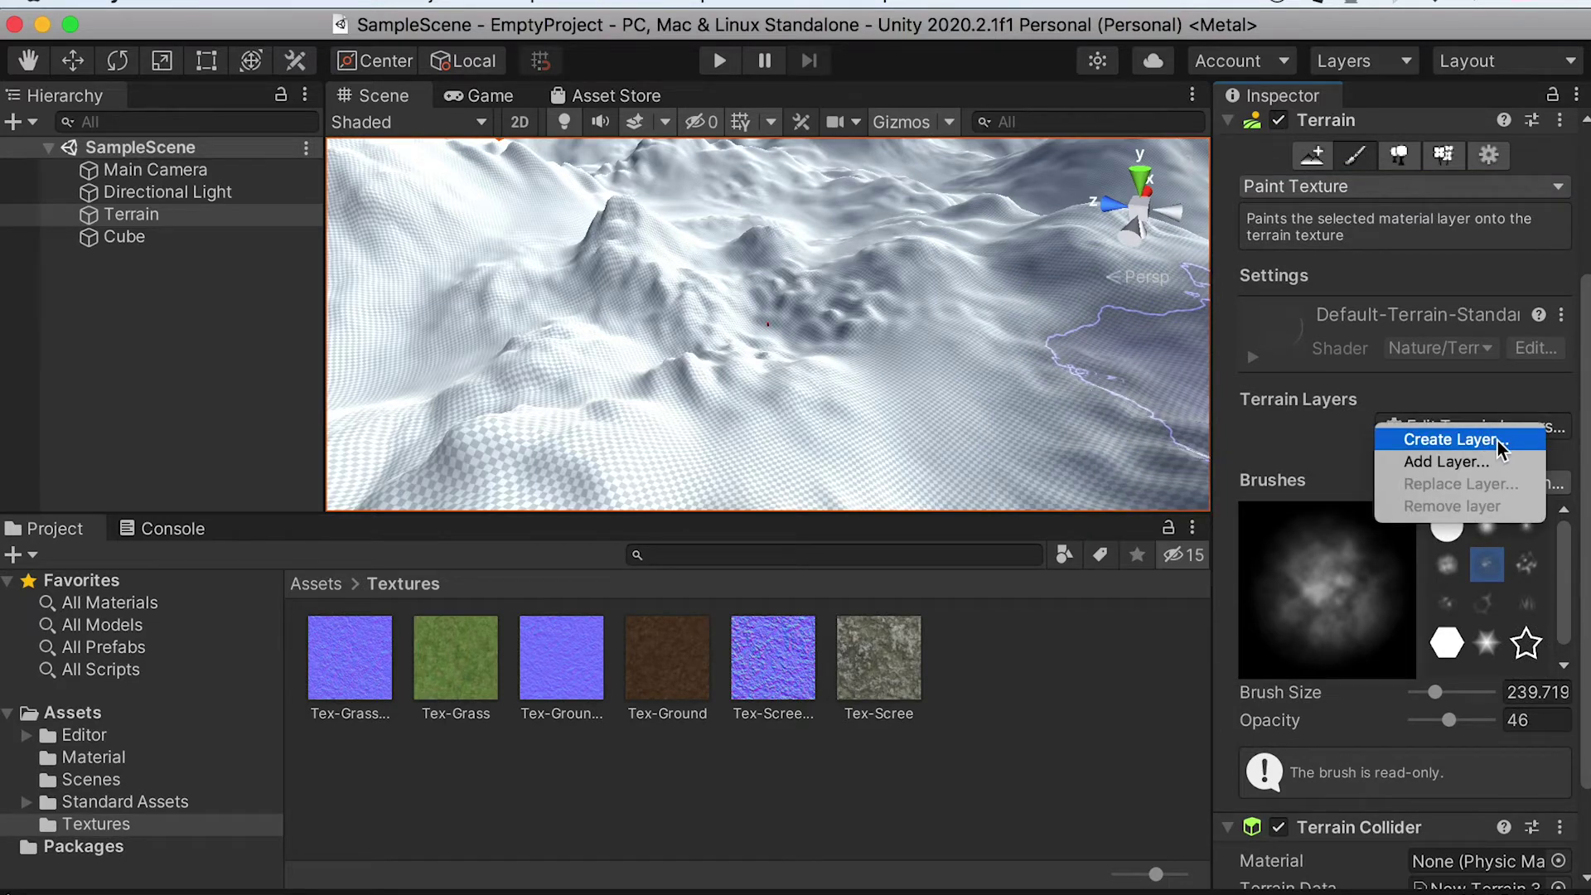
pyautogui.click(1501, 448)
pyautogui.write('TEX')
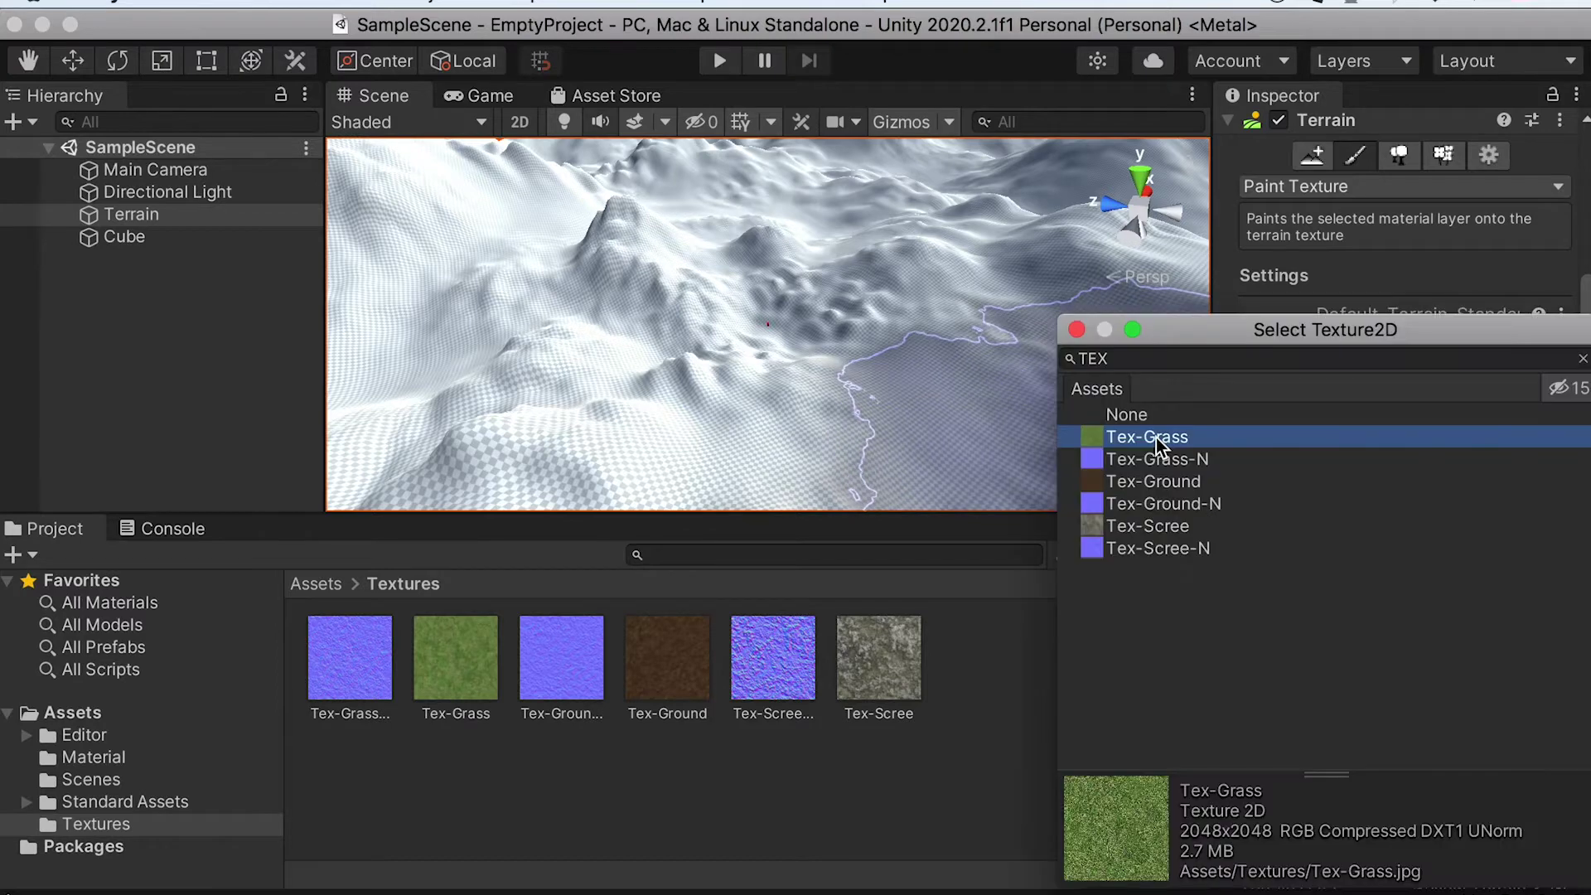
pyautogui.doubleClick(1160, 450)
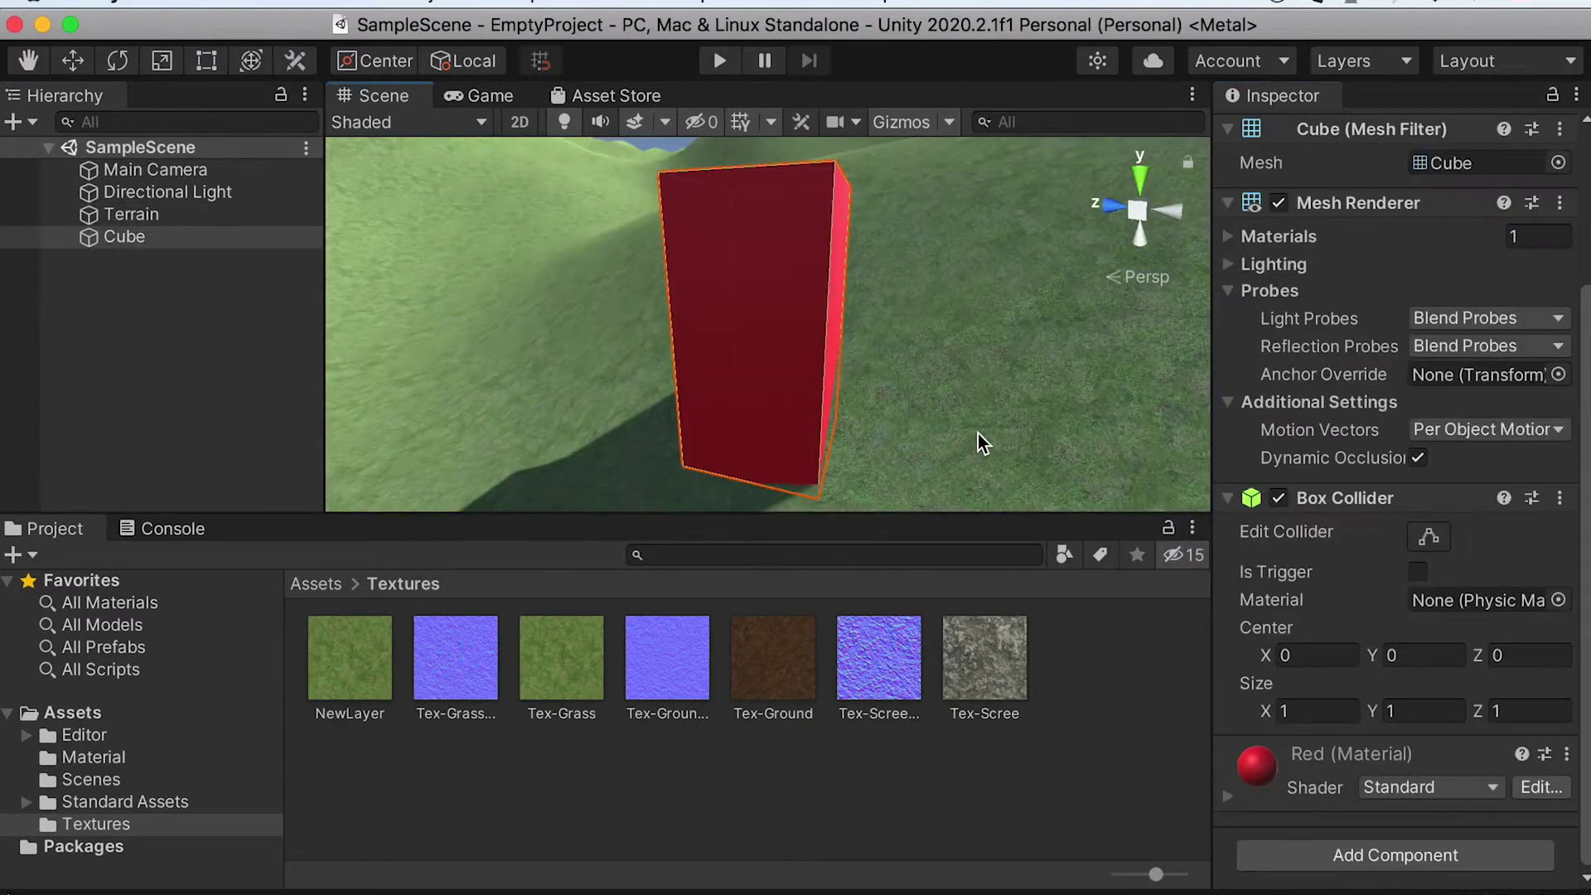
# Assign Tex-Grass-N as the normal map of the terrain's grass layer.
pyautogui.scroll(3, 976, 431)
pyautogui.scroll(-3, 975, 431)
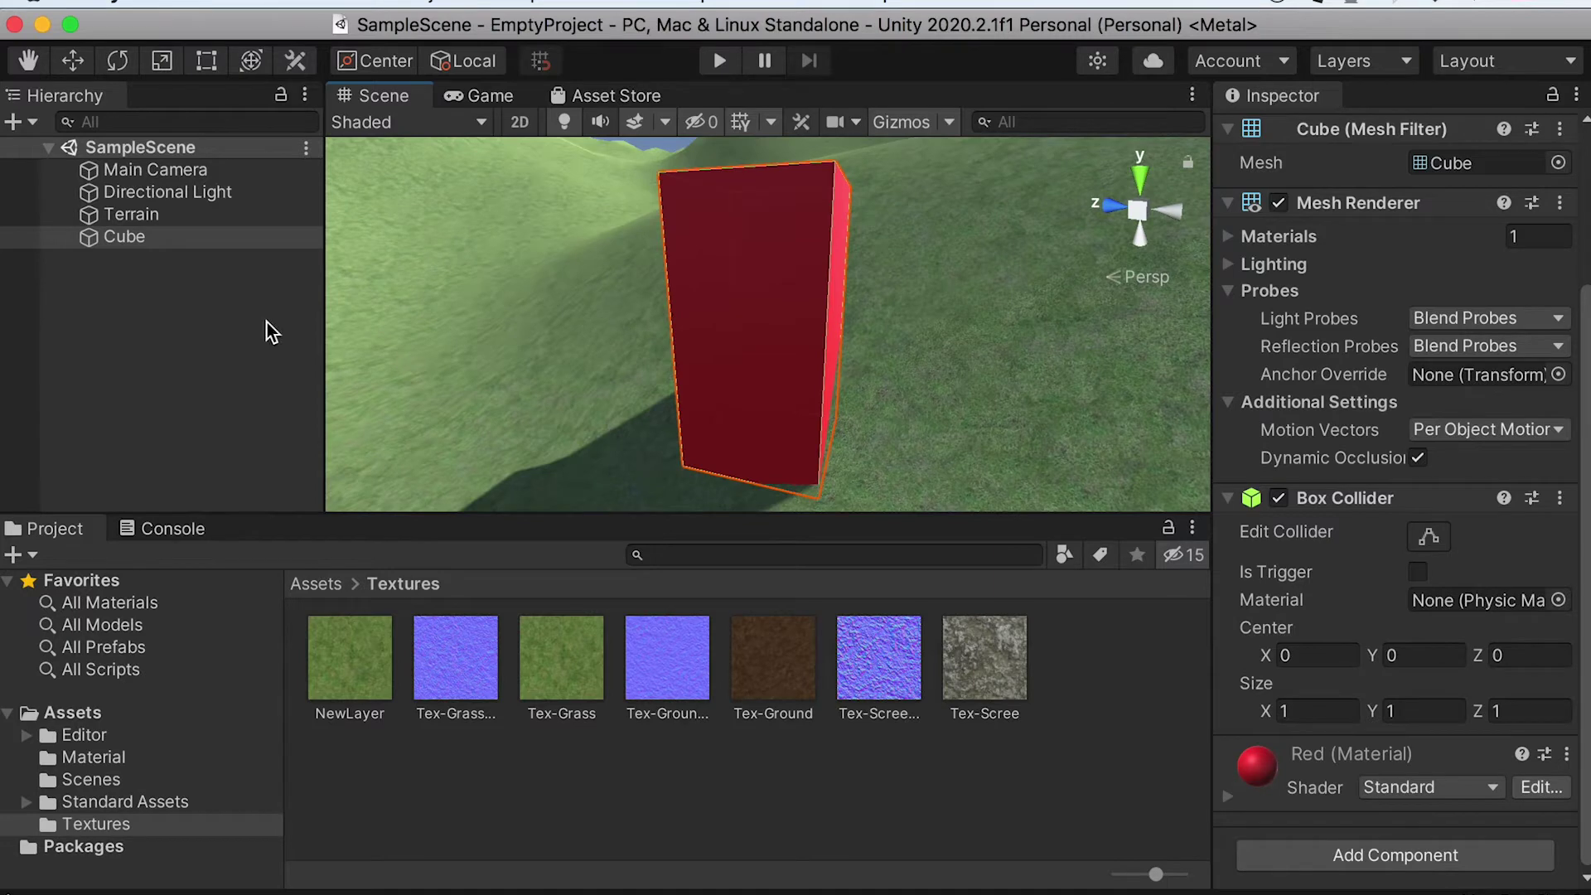
pyautogui.click(139, 217)
pyautogui.click(1302, 460)
pyautogui.moveTo(1586, 427); pyautogui.dragTo(1586, 534)
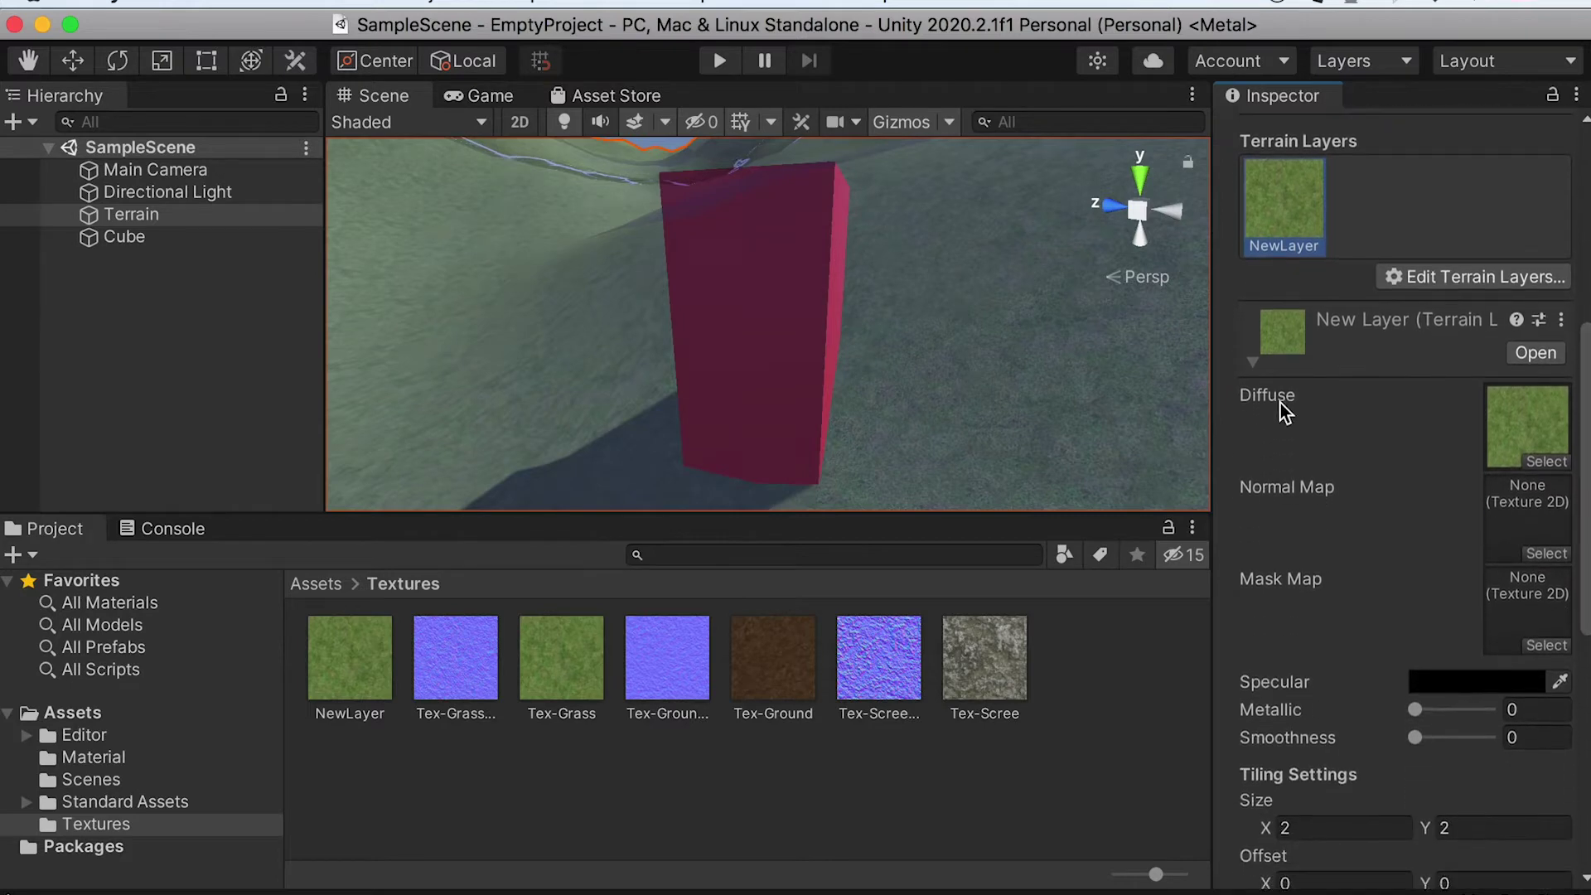
pyautogui.moveTo(448, 679); pyautogui.dragTo(1533, 546)
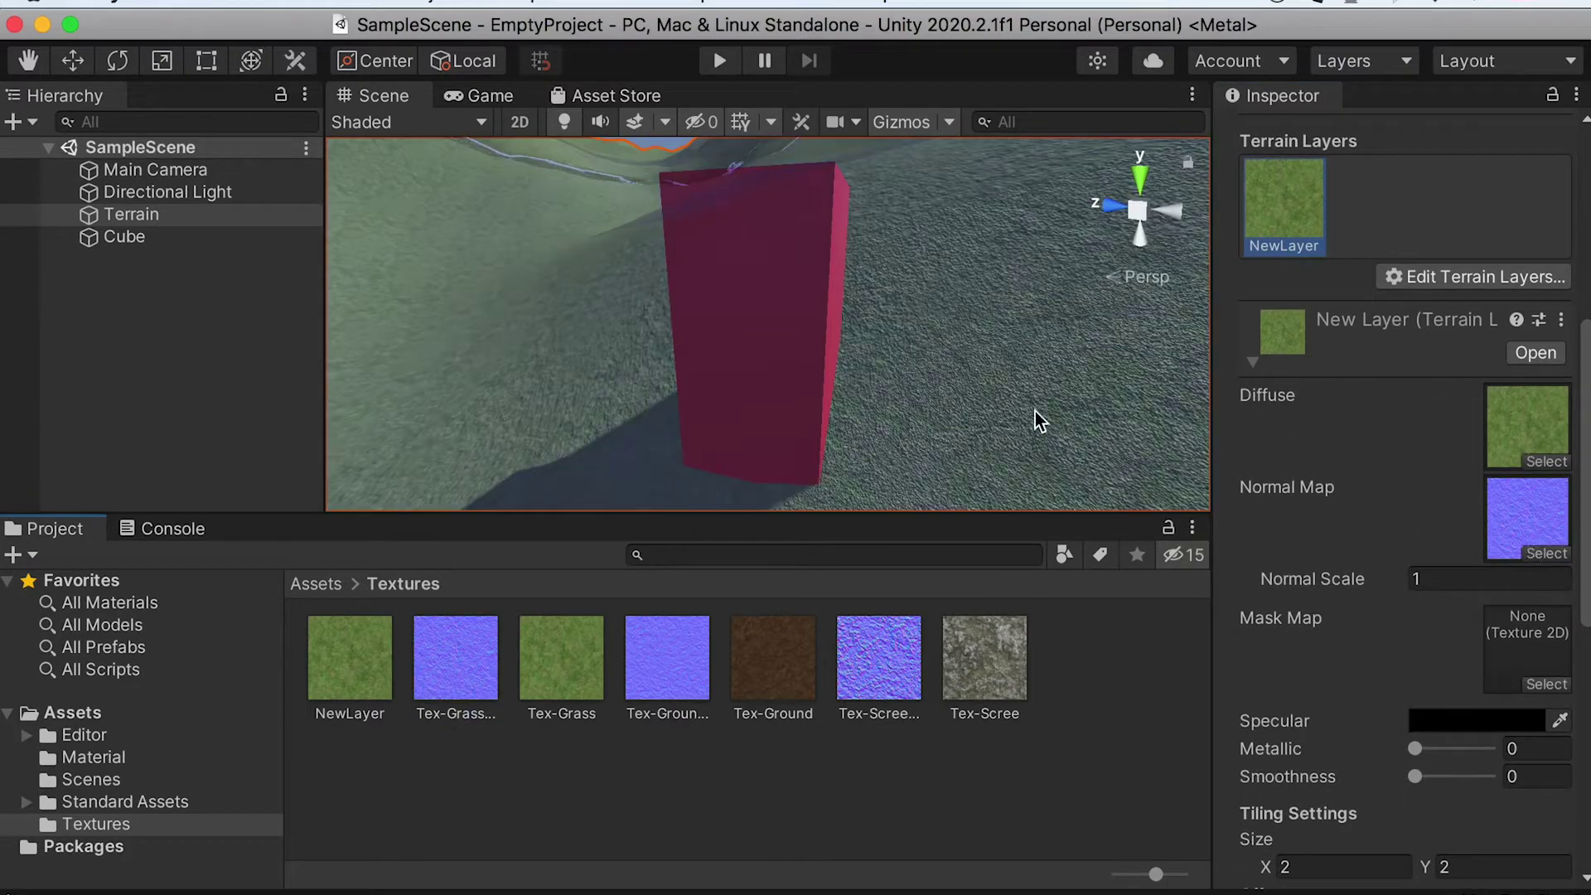
pyautogui.keyDown('alt'); pyautogui.moveTo(1002, 430); pyautogui.dragTo(935, 408); pyautogui.keyUp('alt')
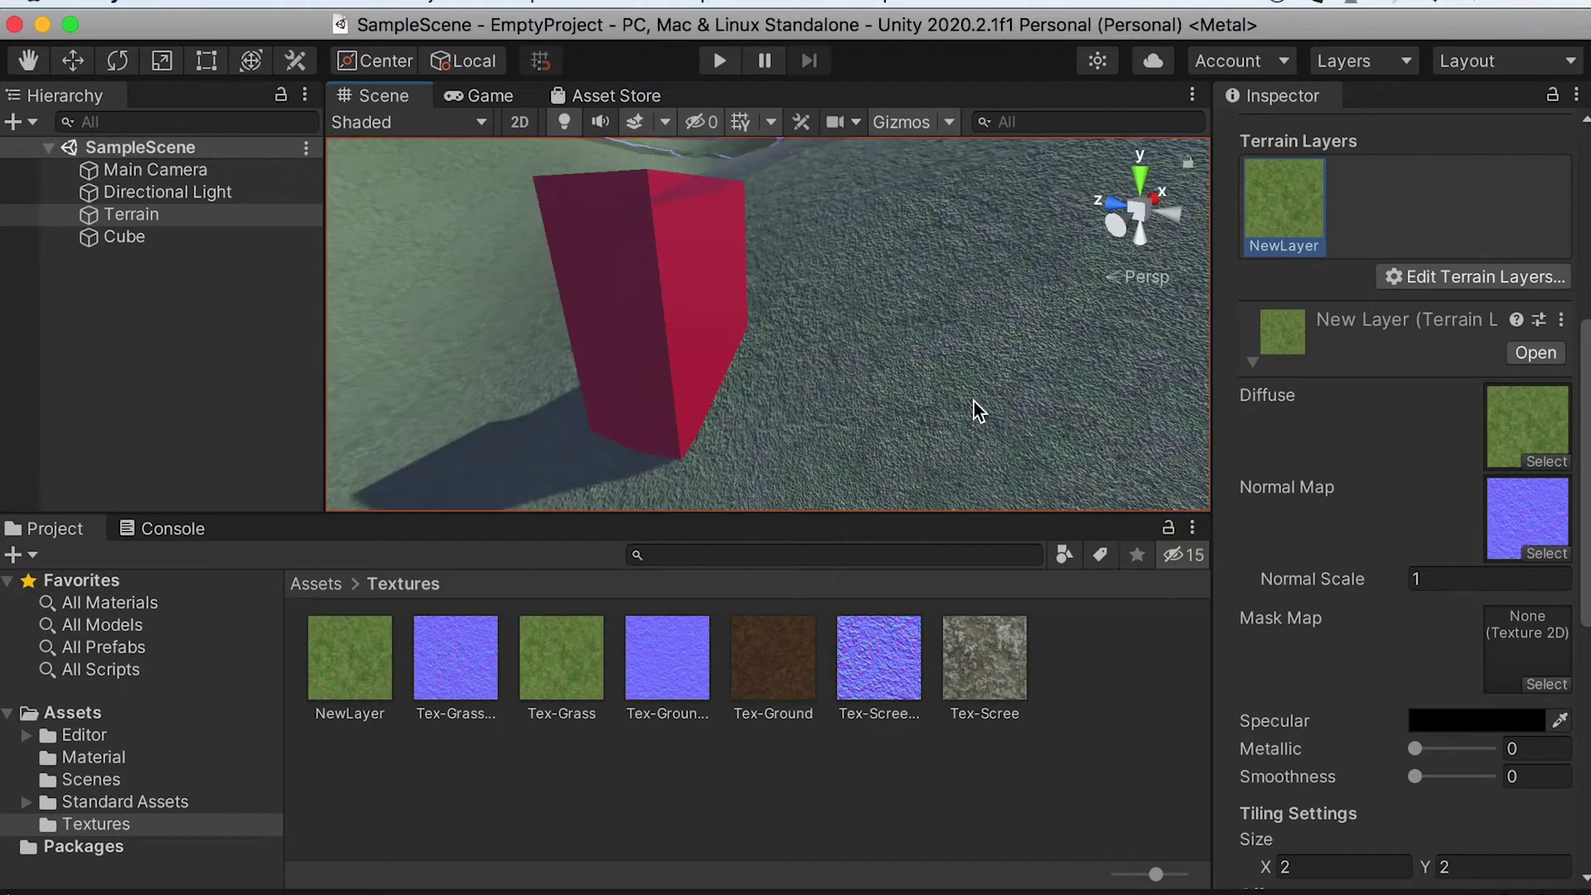
# Set the grass terrain layer's normal scale to 0.4.
pyautogui.scroll(3, 976, 411)
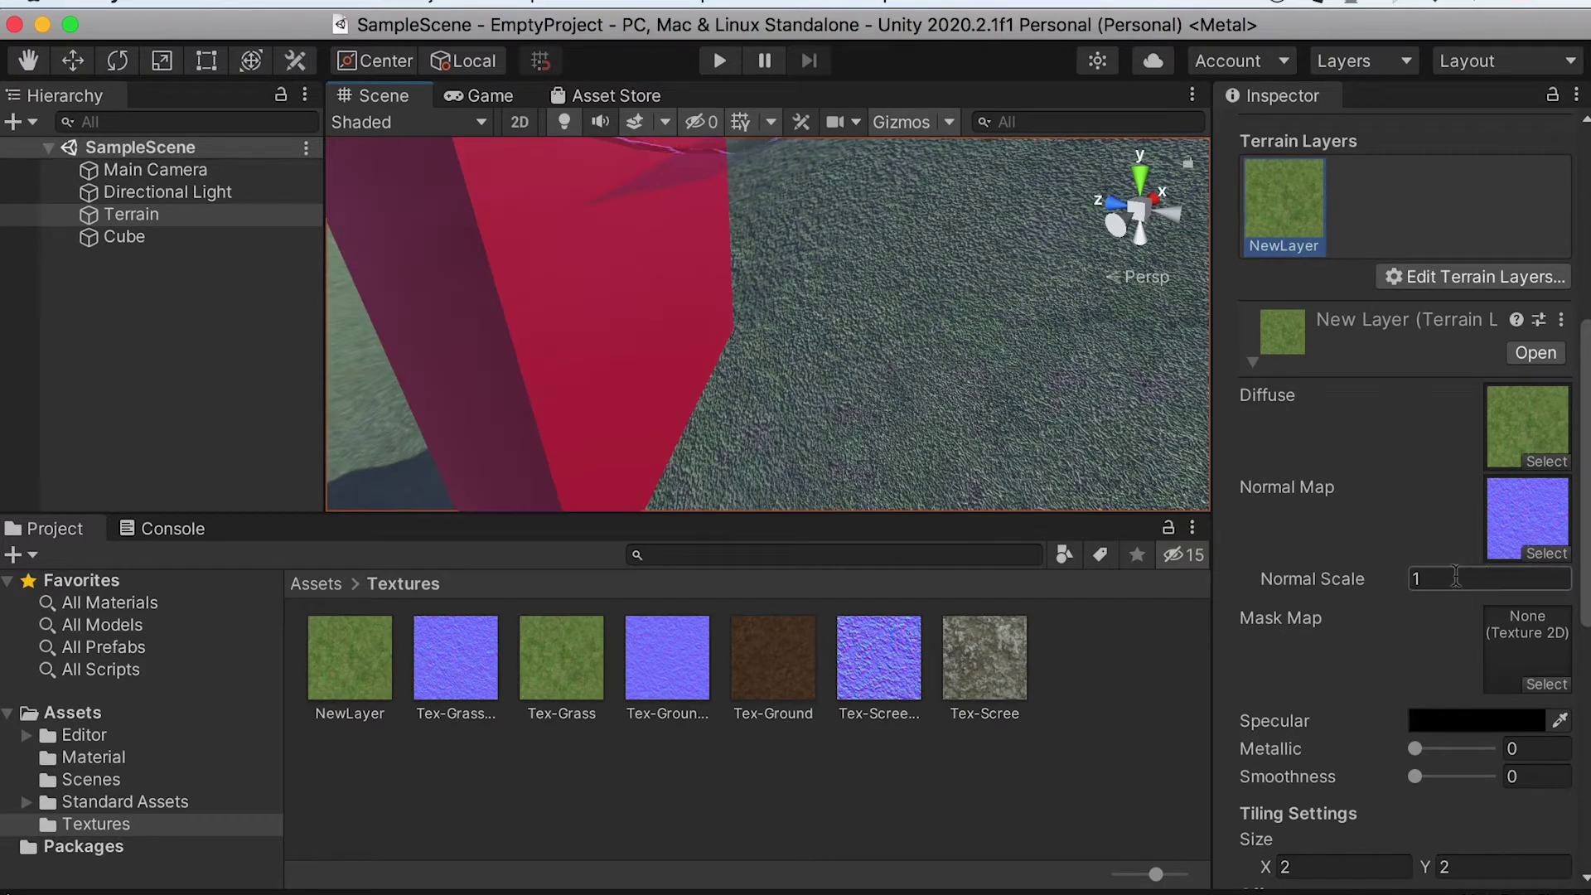
pyautogui.write('0.4')
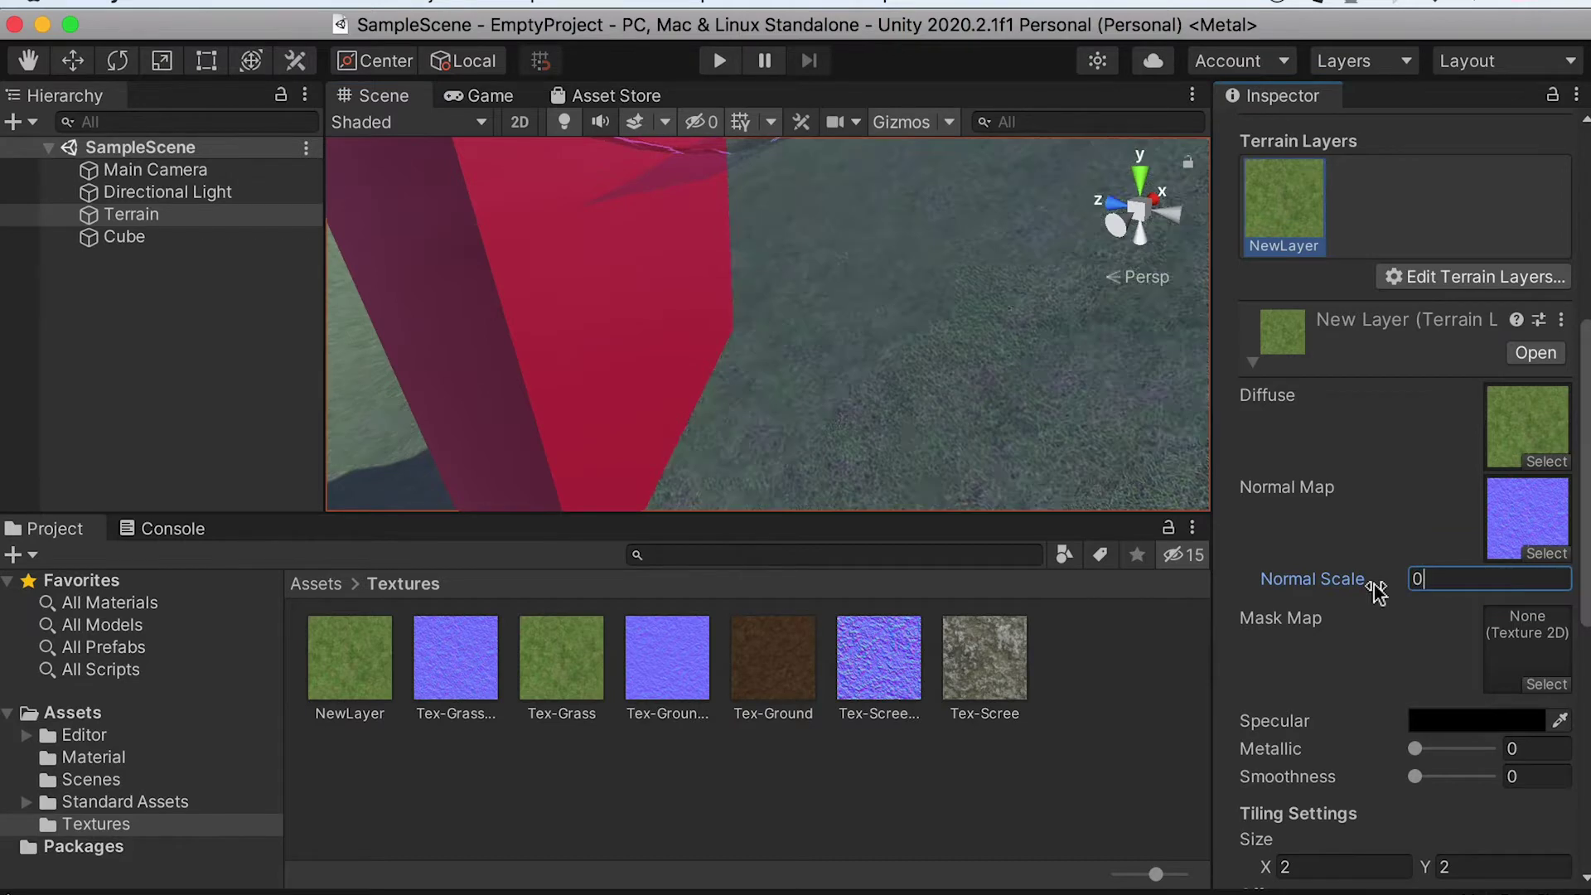
pyautogui.keyDown('alt'); pyautogui.moveTo(1048, 387); pyautogui.dragTo(1089, 431); pyautogui.keyUp('alt')
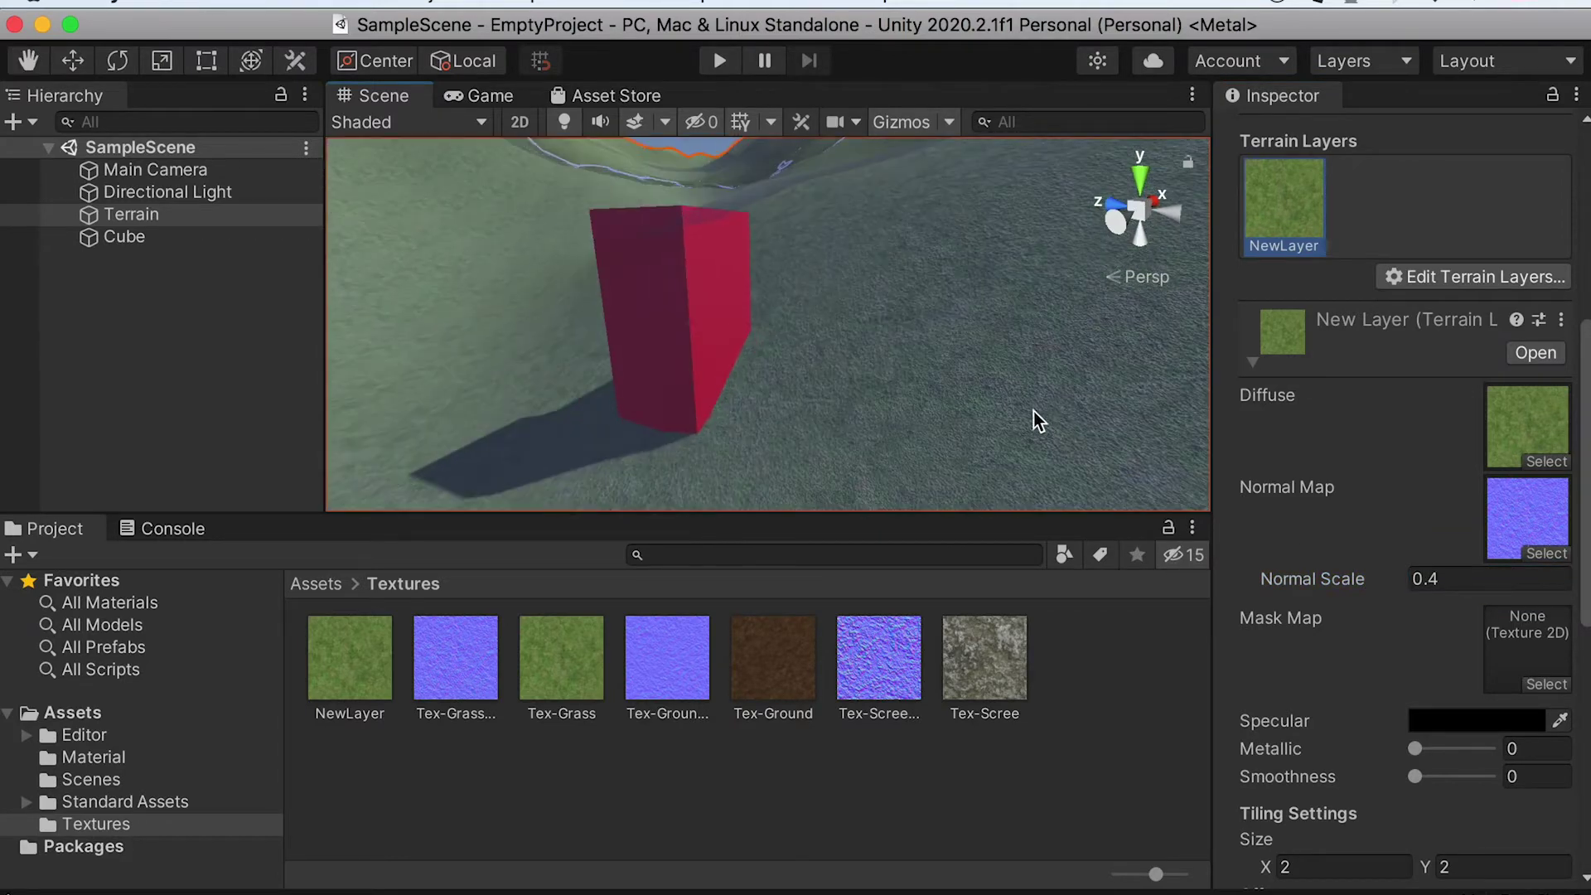
# Try a tiling size of 4 by 4 for the grass terrain layer.
pyautogui.scroll(-5, 1265, 536)
pyautogui.click(1265, 539)
pyautogui.write('4')
pyautogui.click(1476, 539)
pyautogui.write('4')
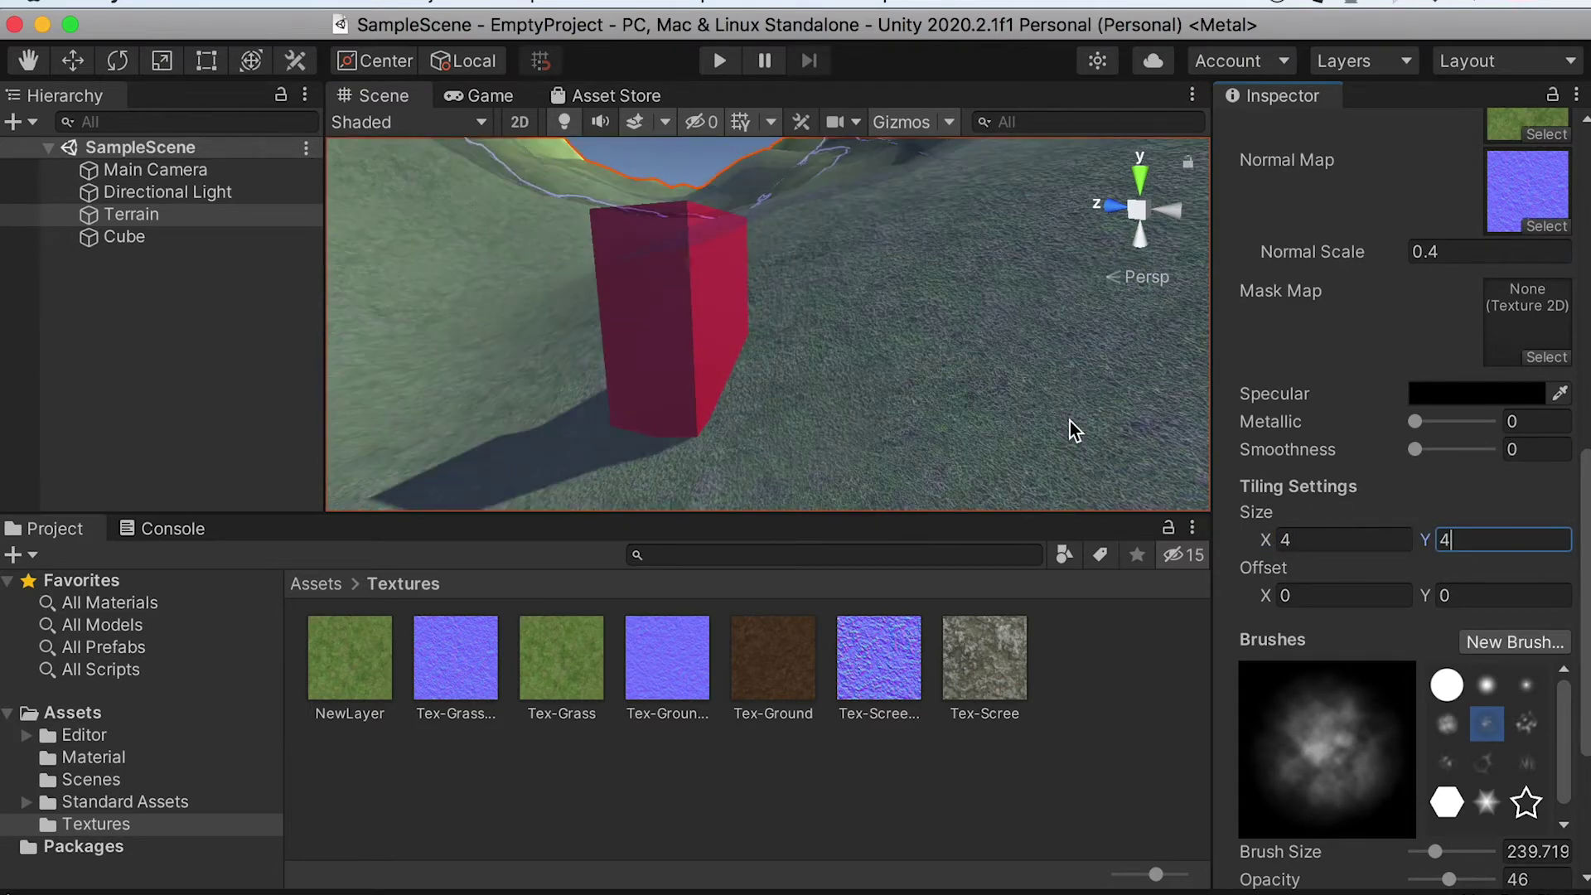
# Restore the grass terrain layer's tiling size to 2 by 2.
pyautogui.scroll(2, 1072, 430)
pyautogui.click(1343, 539)
pyautogui.write('2')
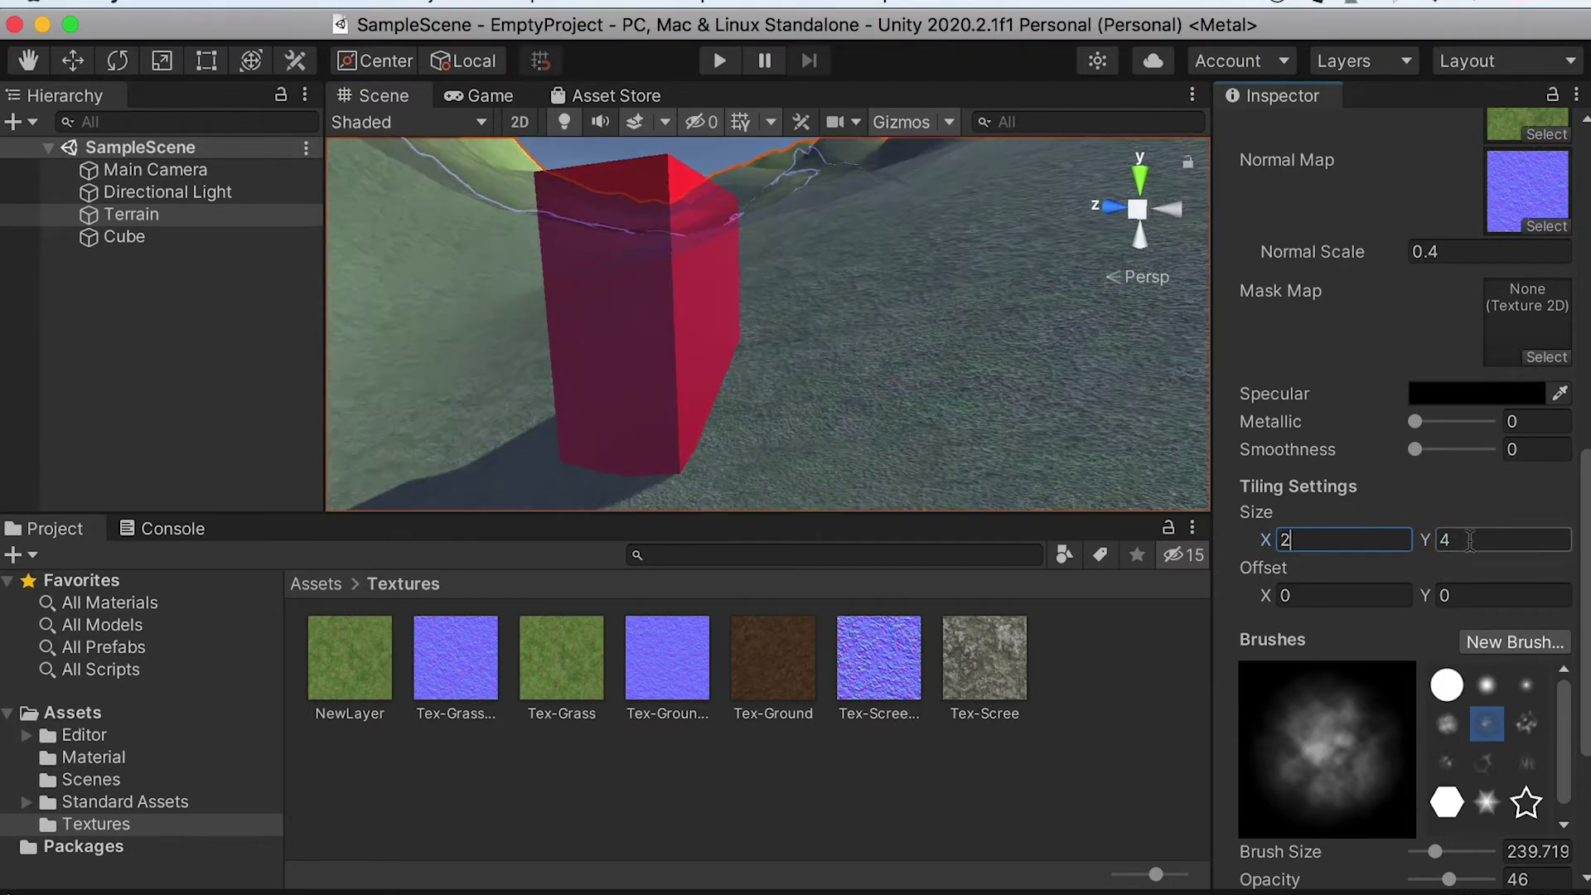
pyautogui.click(1469, 541)
pyautogui.write('2')
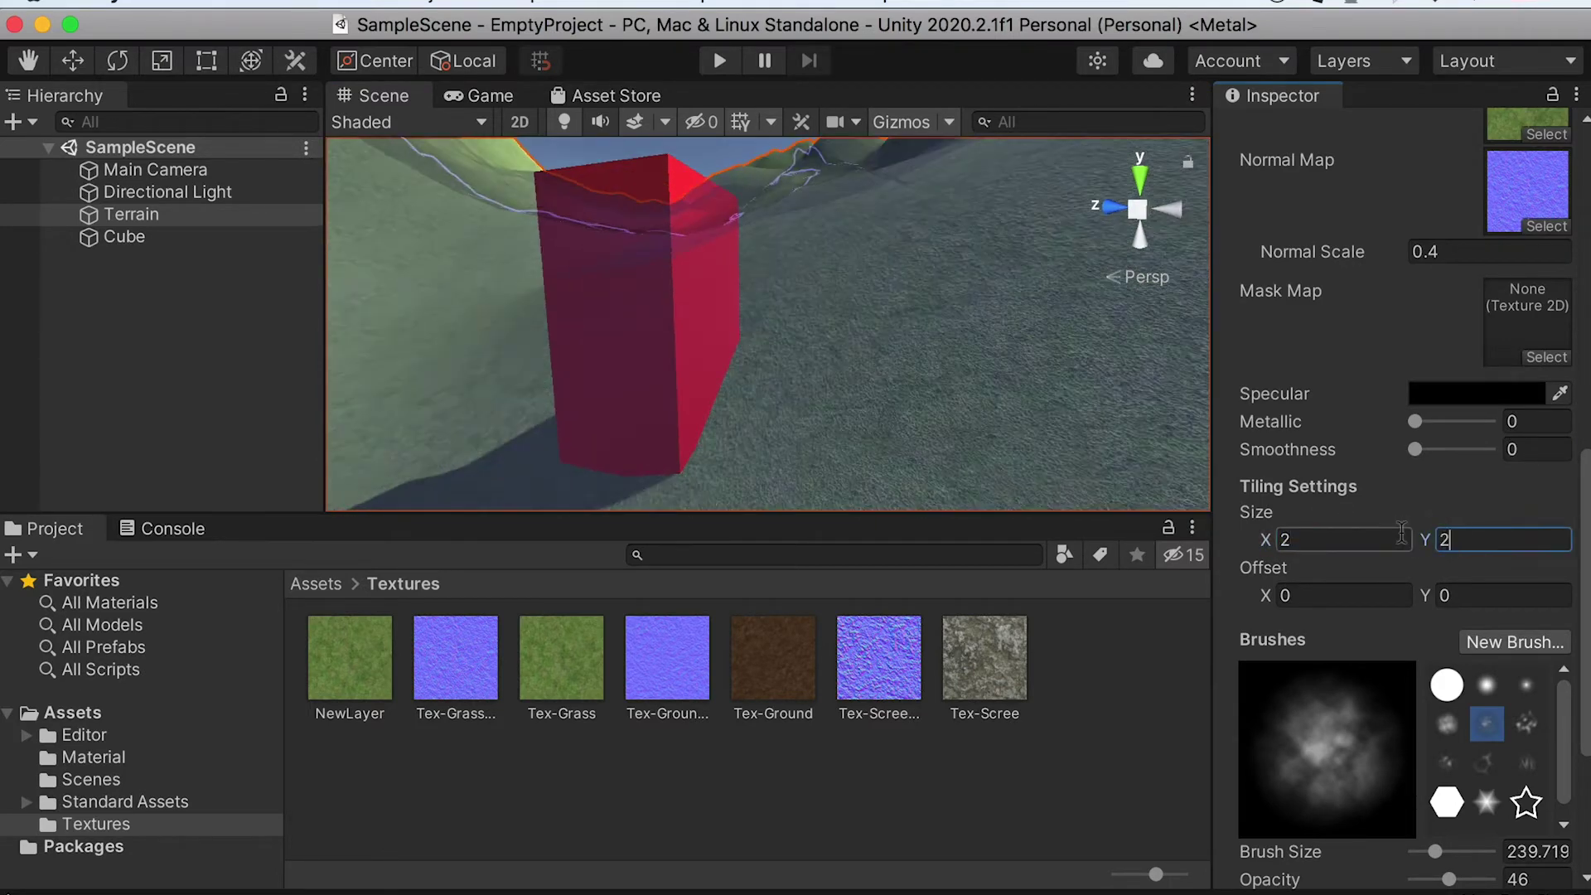
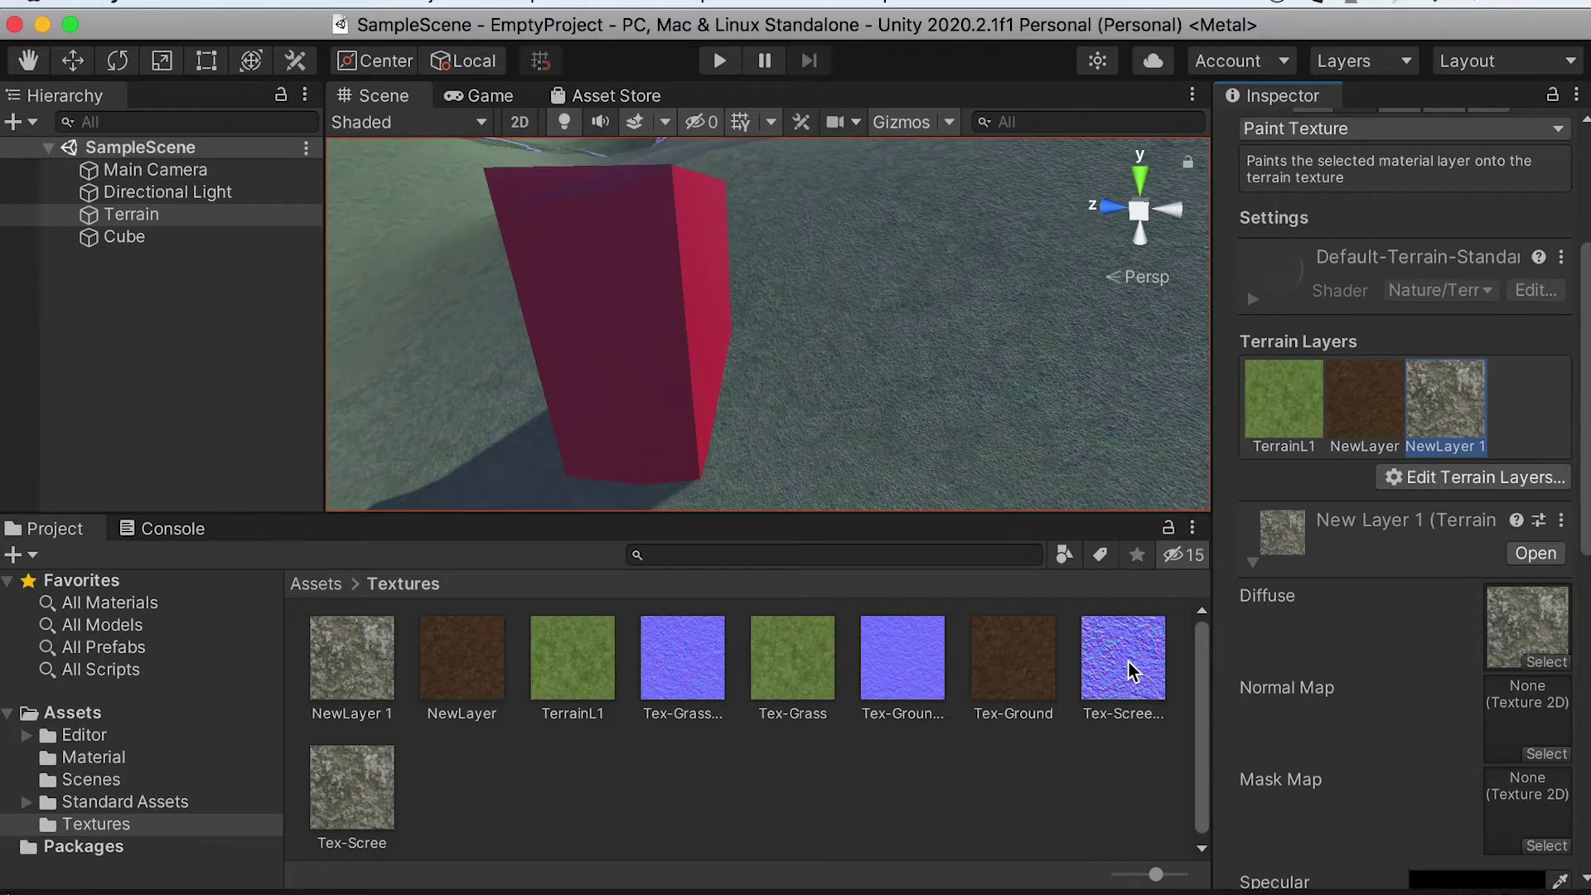
# Assign the Tex-Scree normal texture as the normal map of the terrain's scree layer.
pyautogui.moveTo(1566, 757); pyautogui.dragTo(1533, 712)
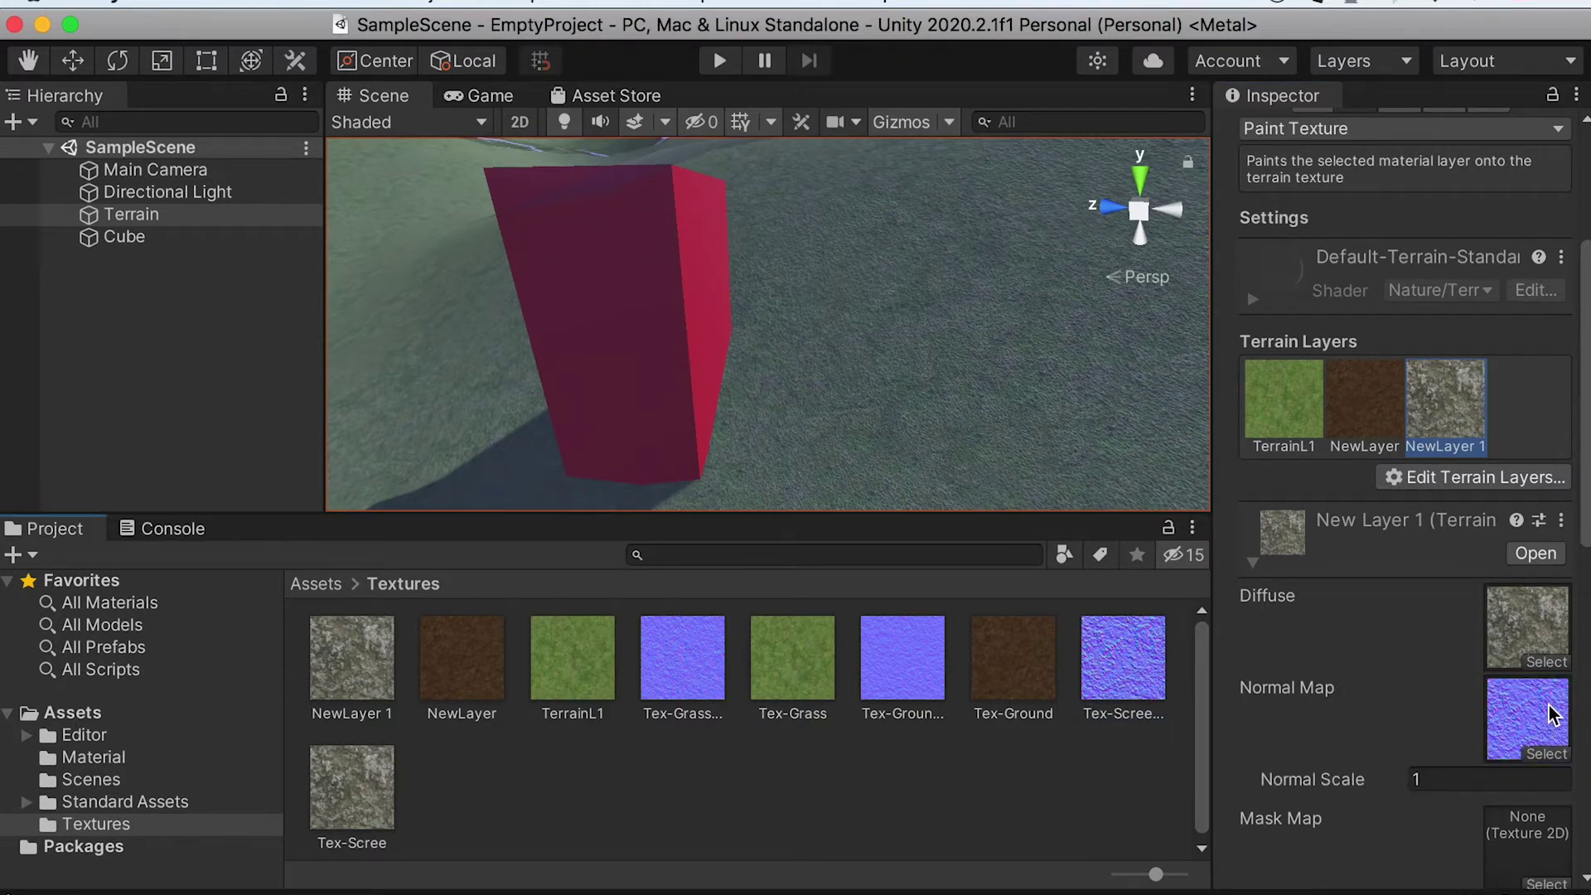
# Rename the ground terrain layer to TerrainL2 and the scree terrain layer to TerrainL3.
pyautogui.click(461, 718)
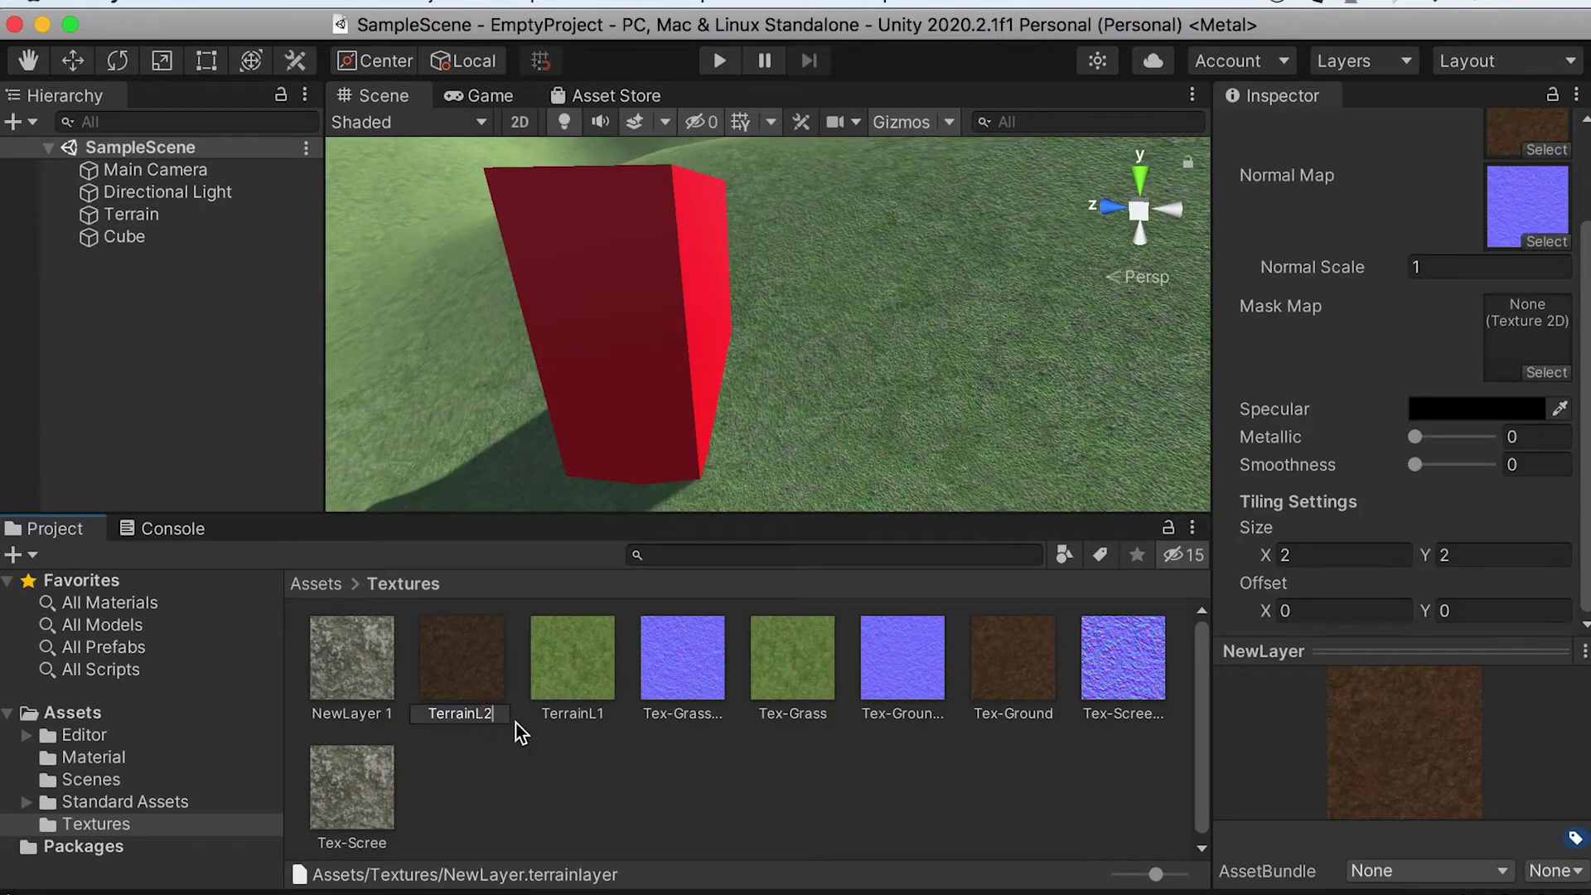
pyautogui.click(348, 718)
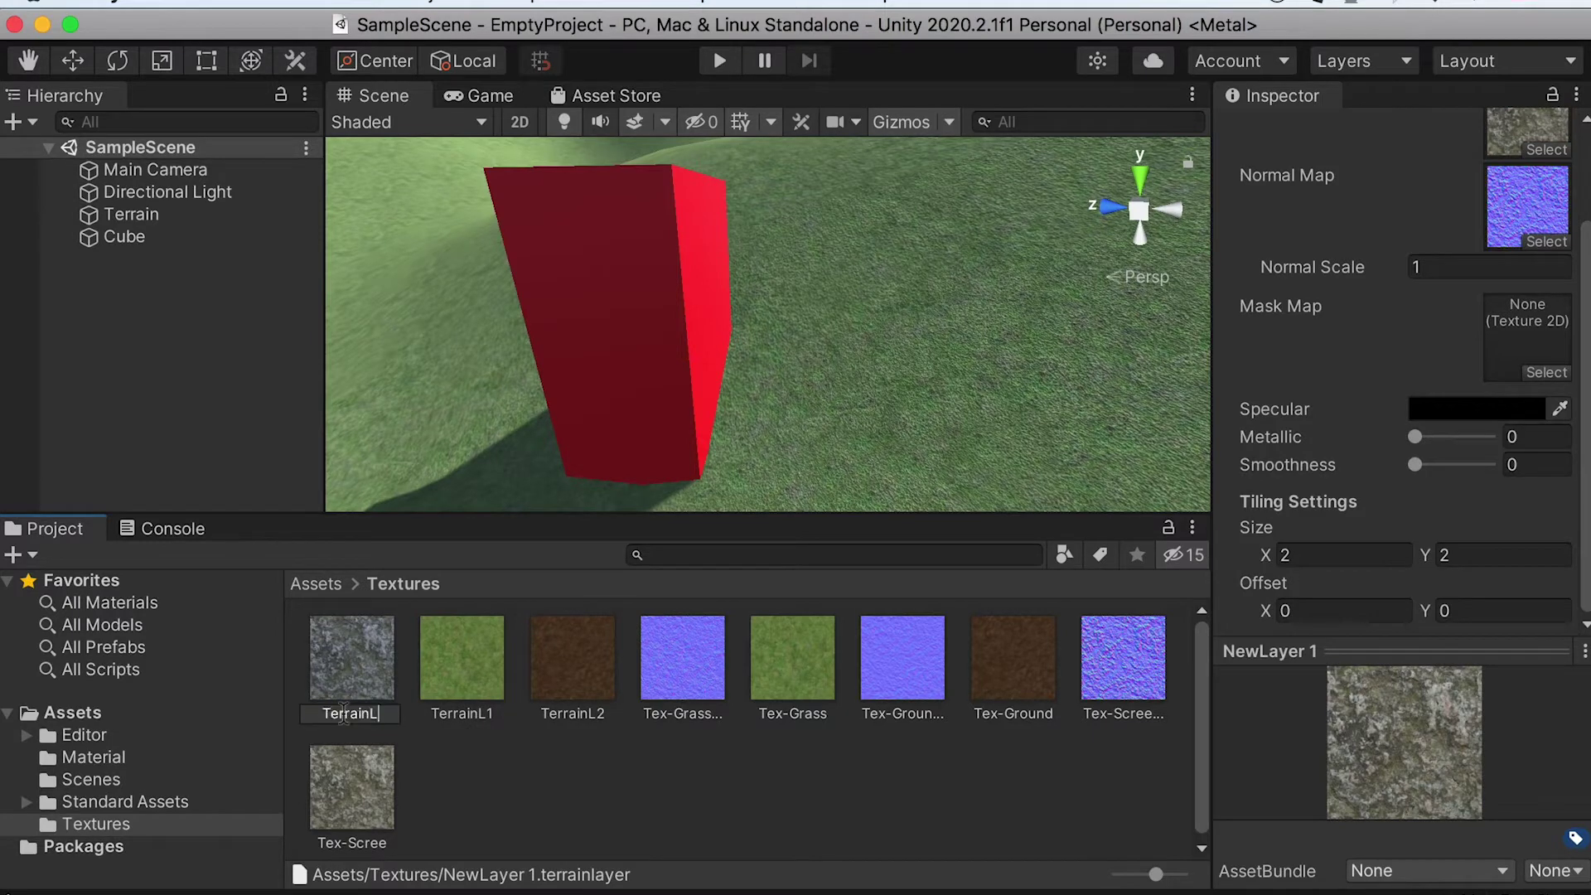
pyautogui.press('Return')
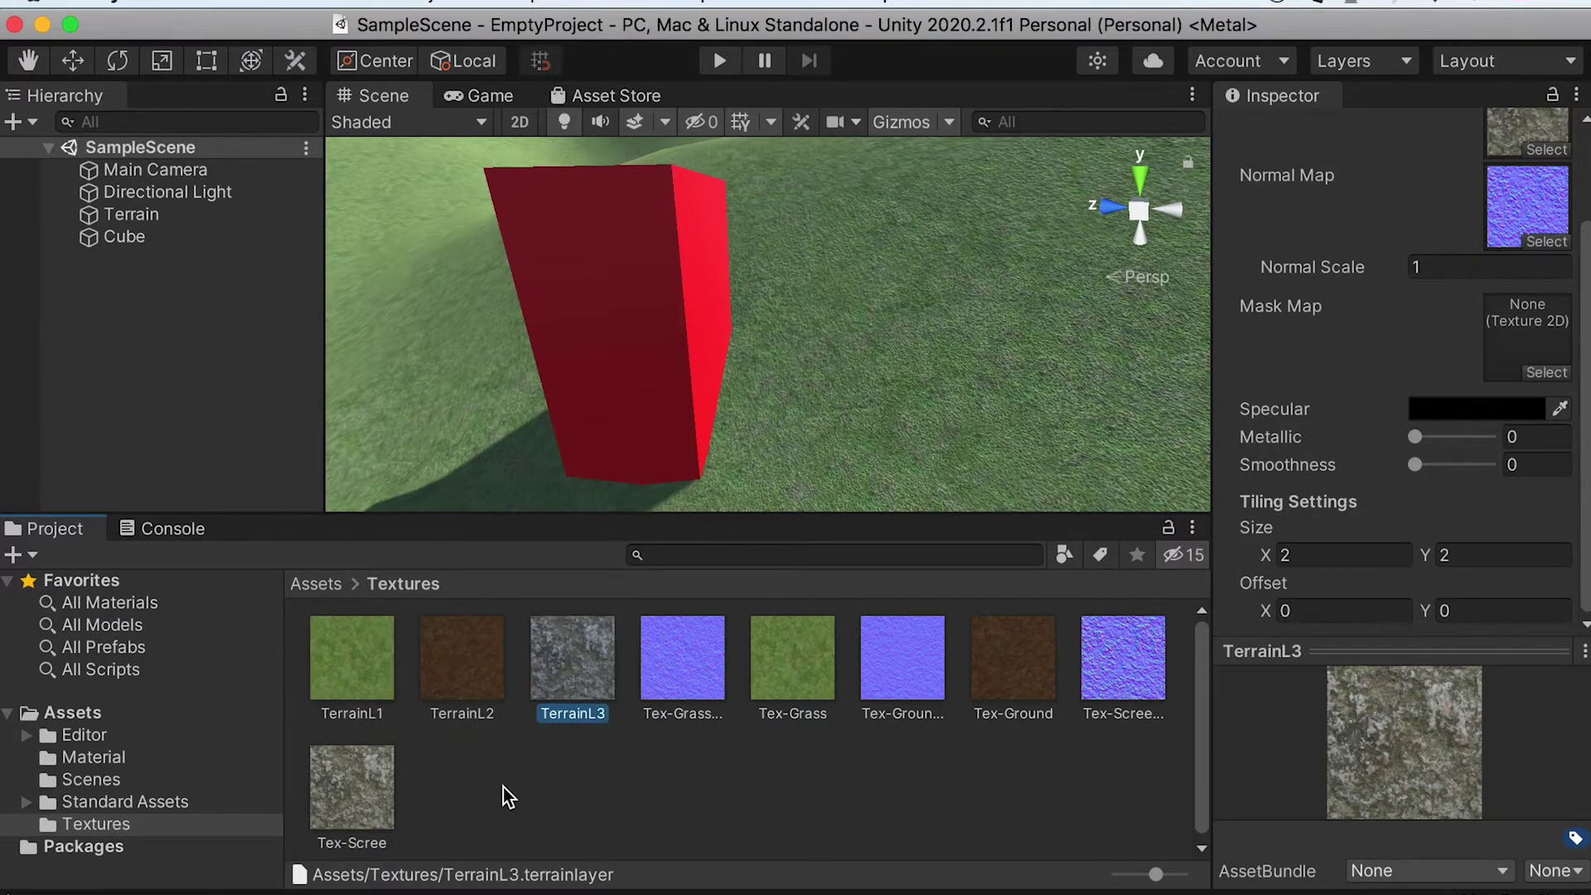
pyautogui.click(515, 787)
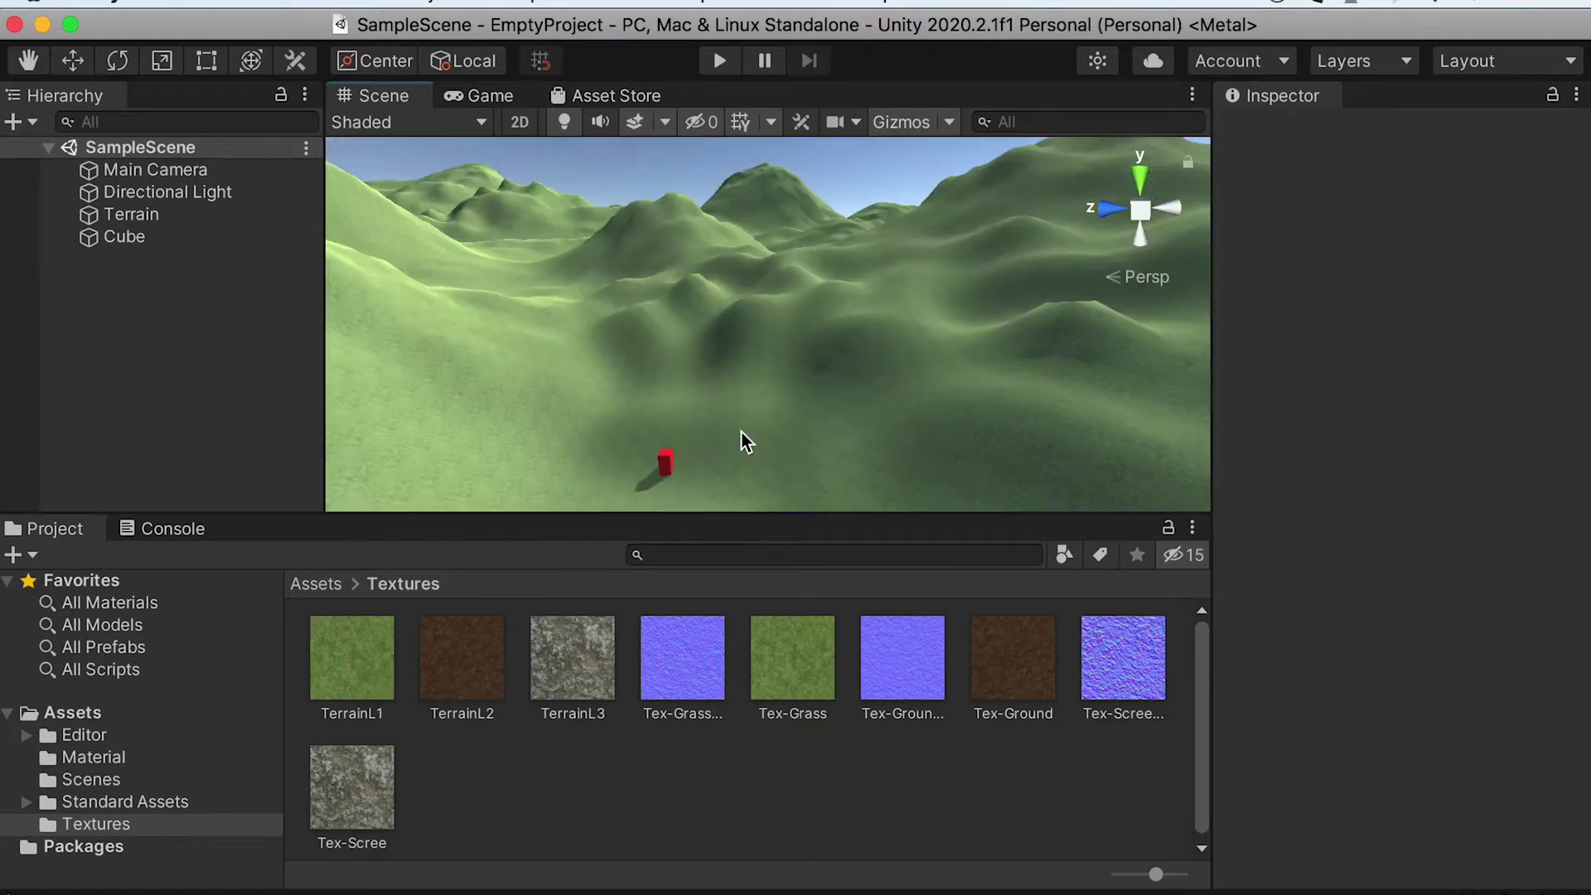
# Set the terrain's texture painting to the TerrainL2 layer with the soft round brush at opacity 100.
pyautogui.moveTo(747, 441); pyautogui.dragTo(675, 359, button='right')
pyautogui.click(127, 217)
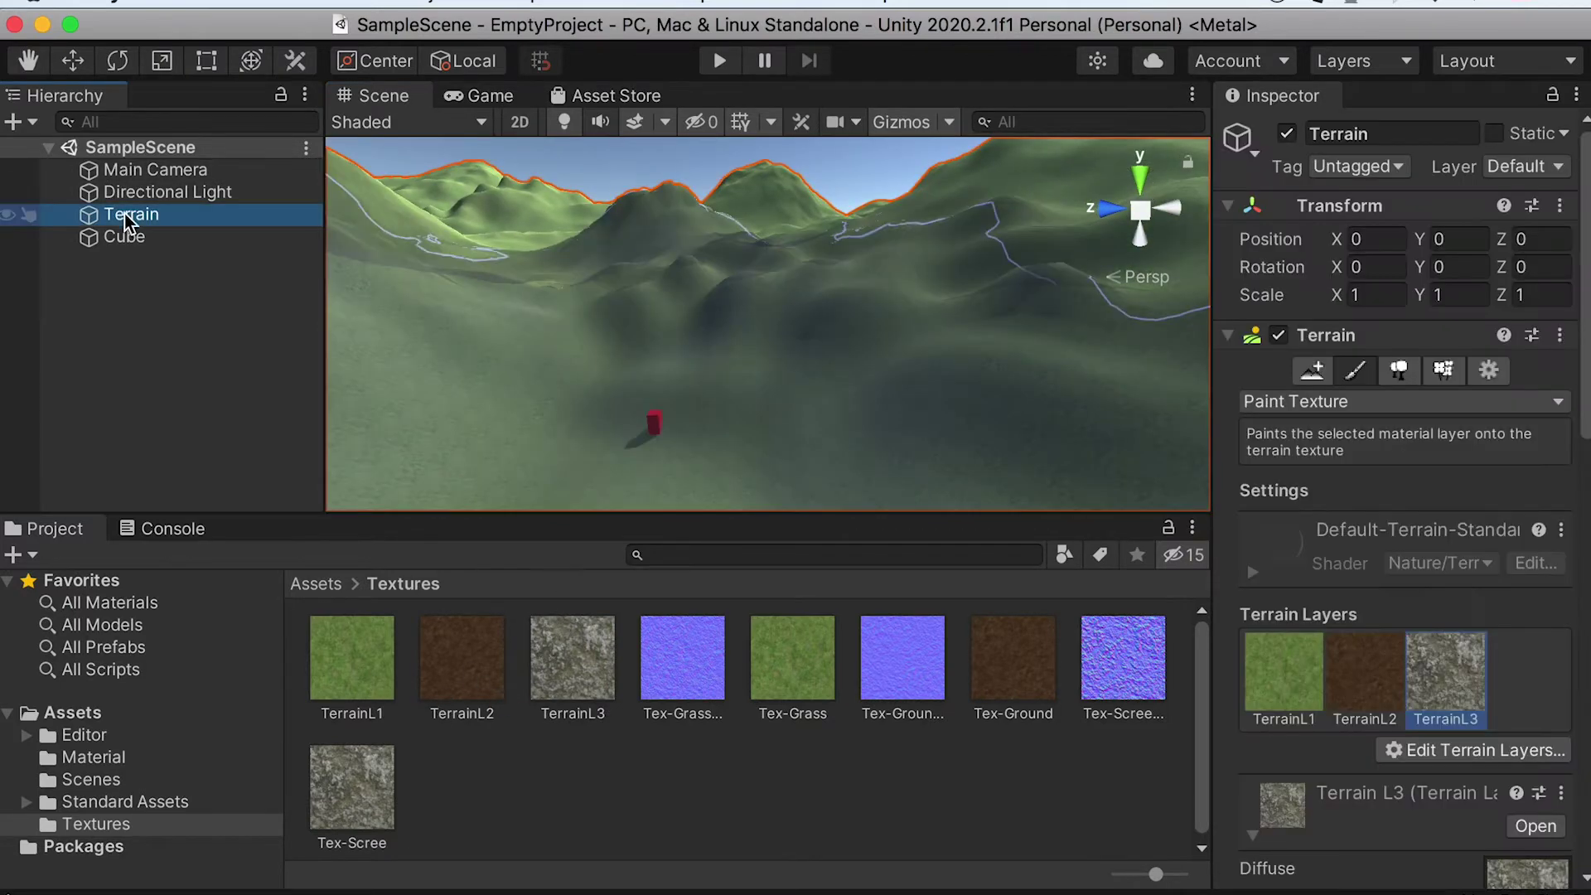
pyautogui.moveTo(1582, 398); pyautogui.dragTo(1583, 464)
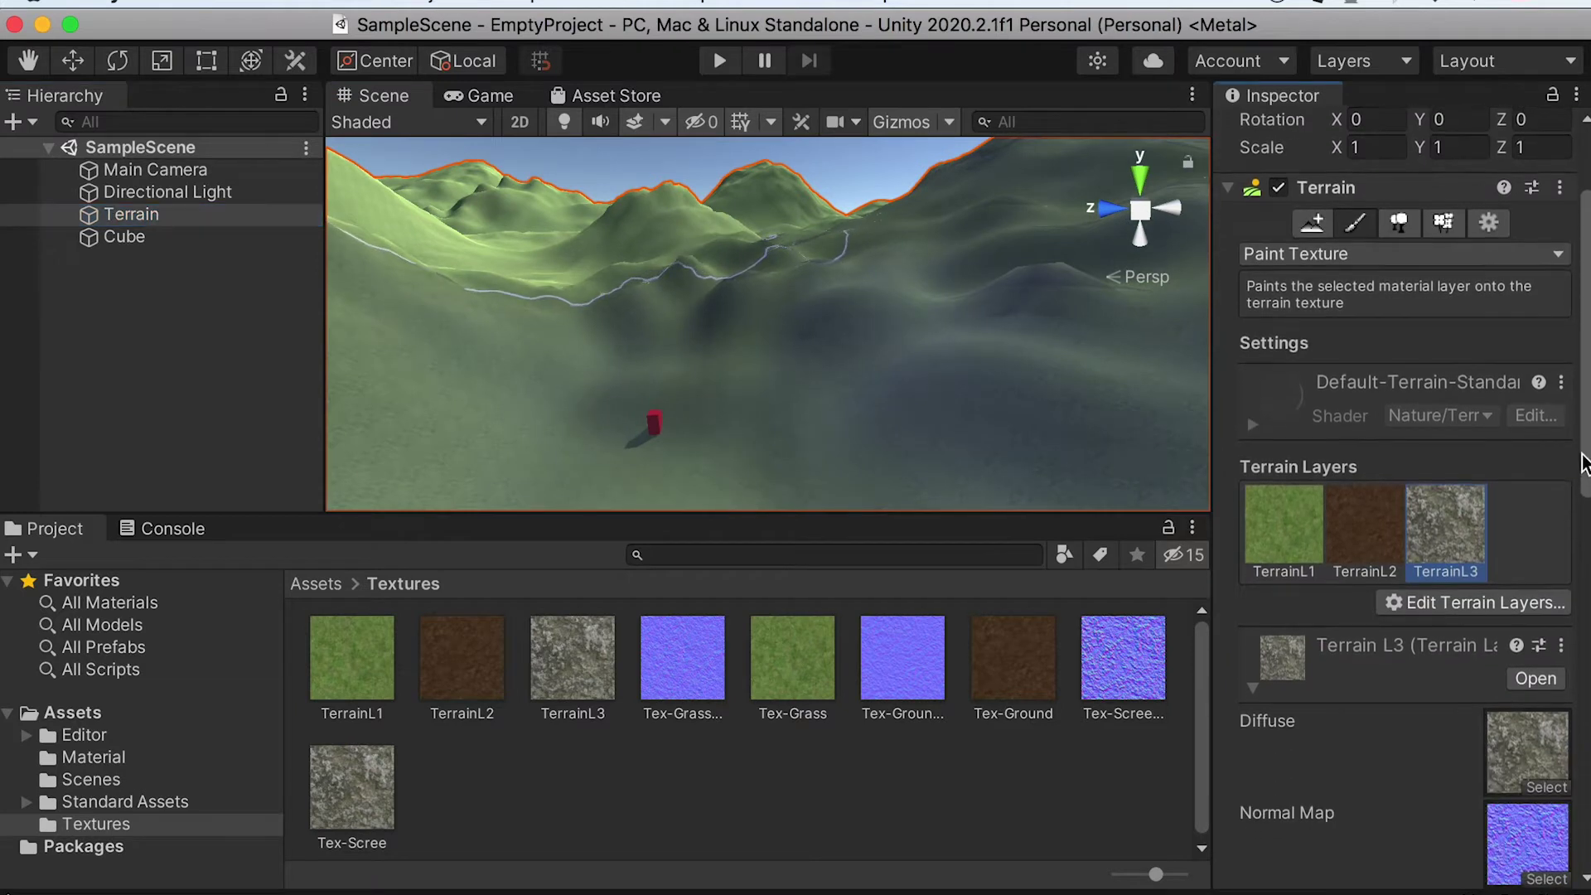
pyautogui.click(1355, 540)
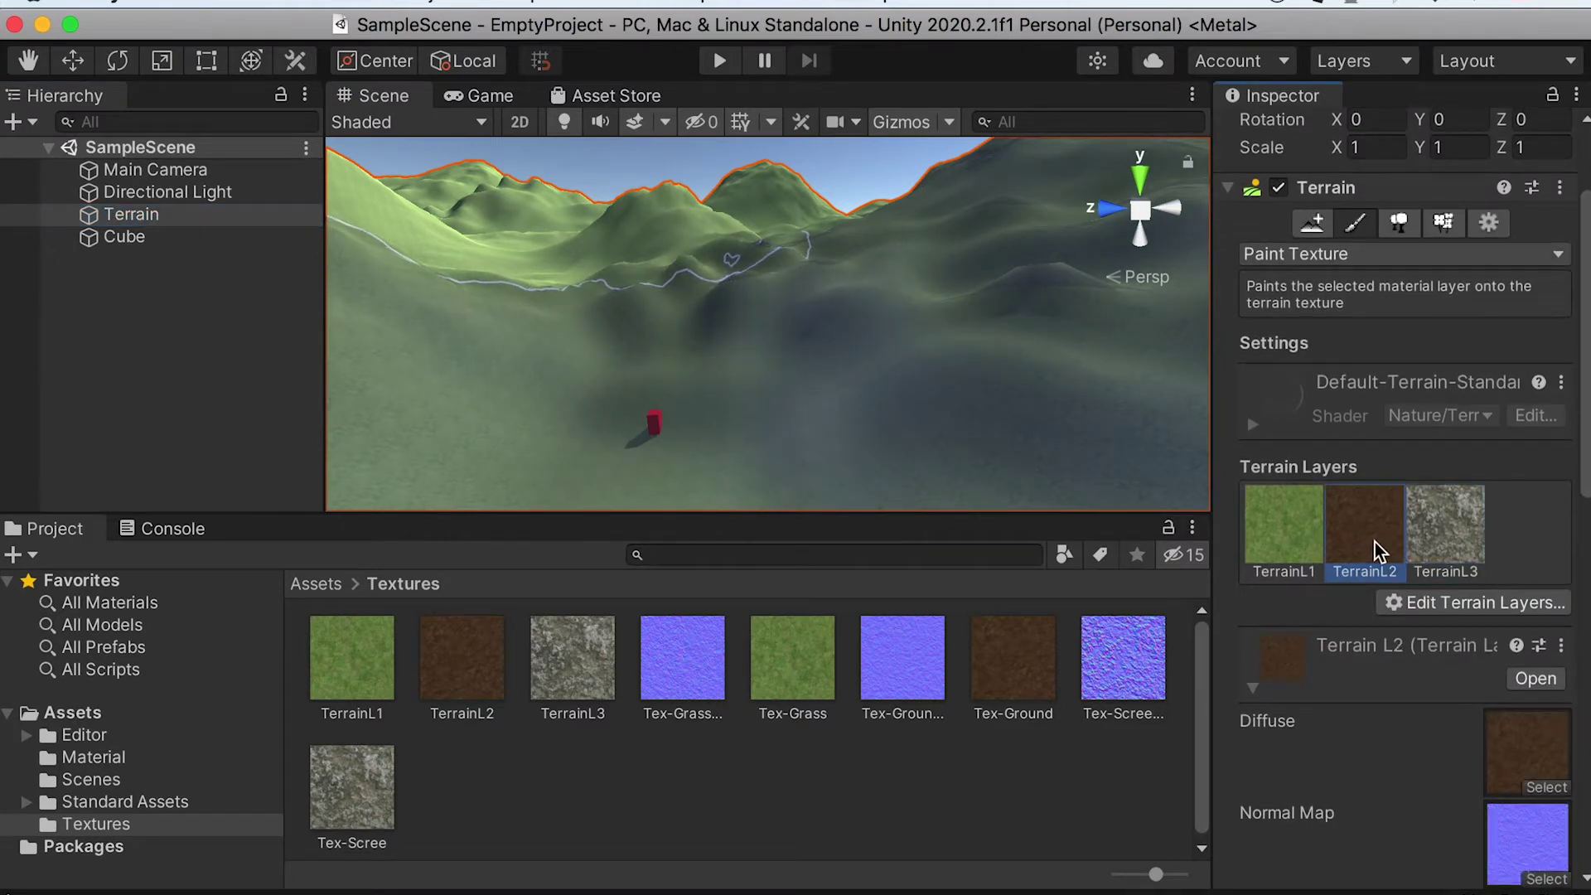
pyautogui.moveTo(1583, 364); pyautogui.dragTo(1582, 635)
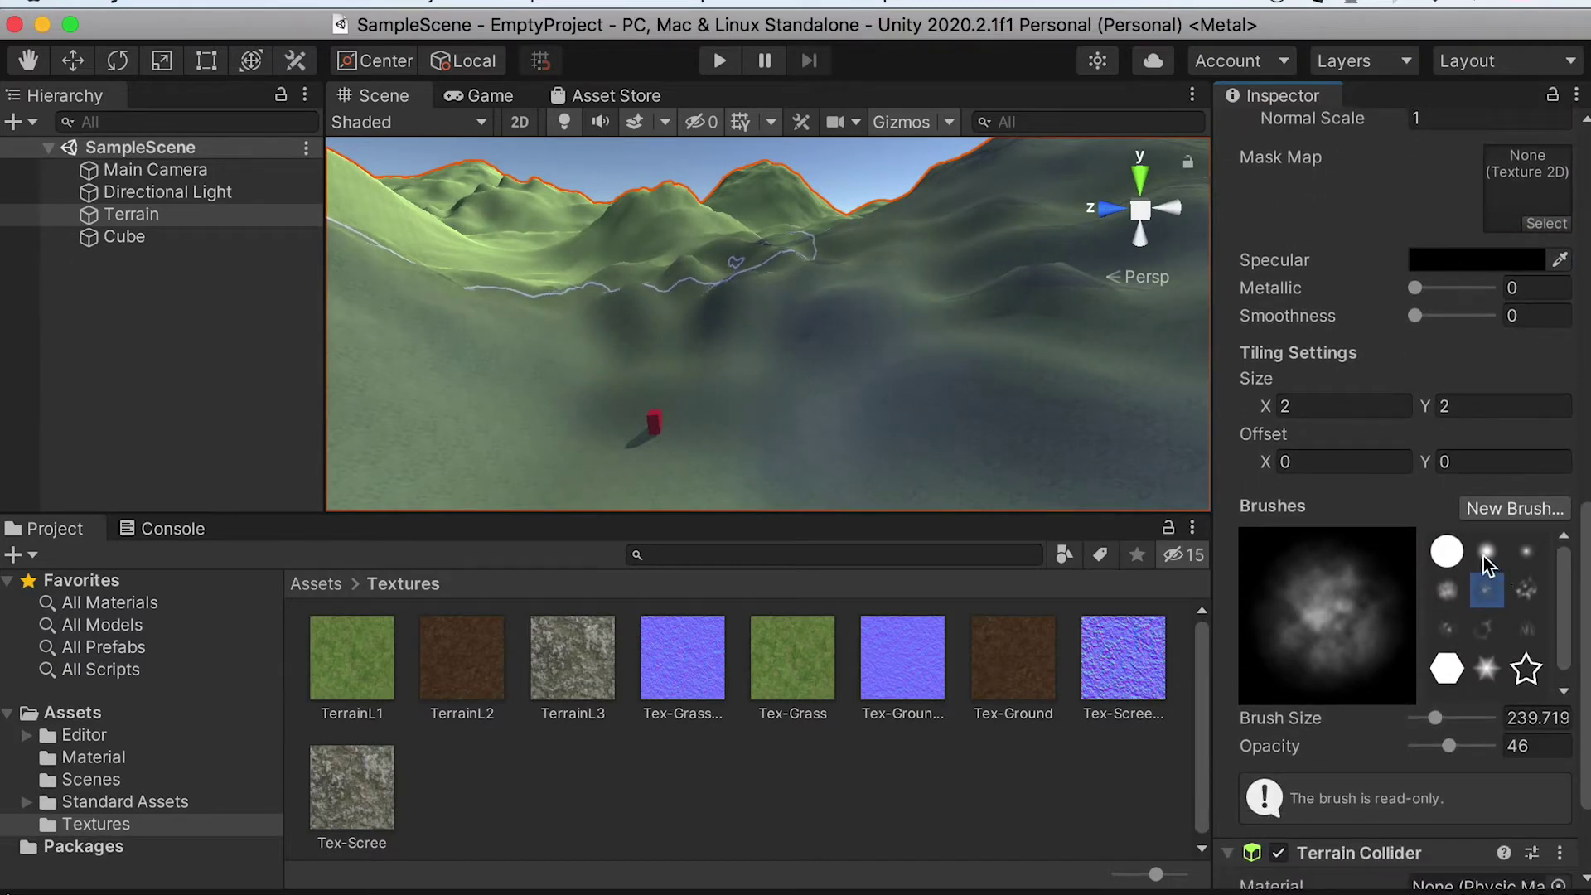
pyautogui.click(1485, 553)
pyautogui.scroll(-5, 1488, 627)
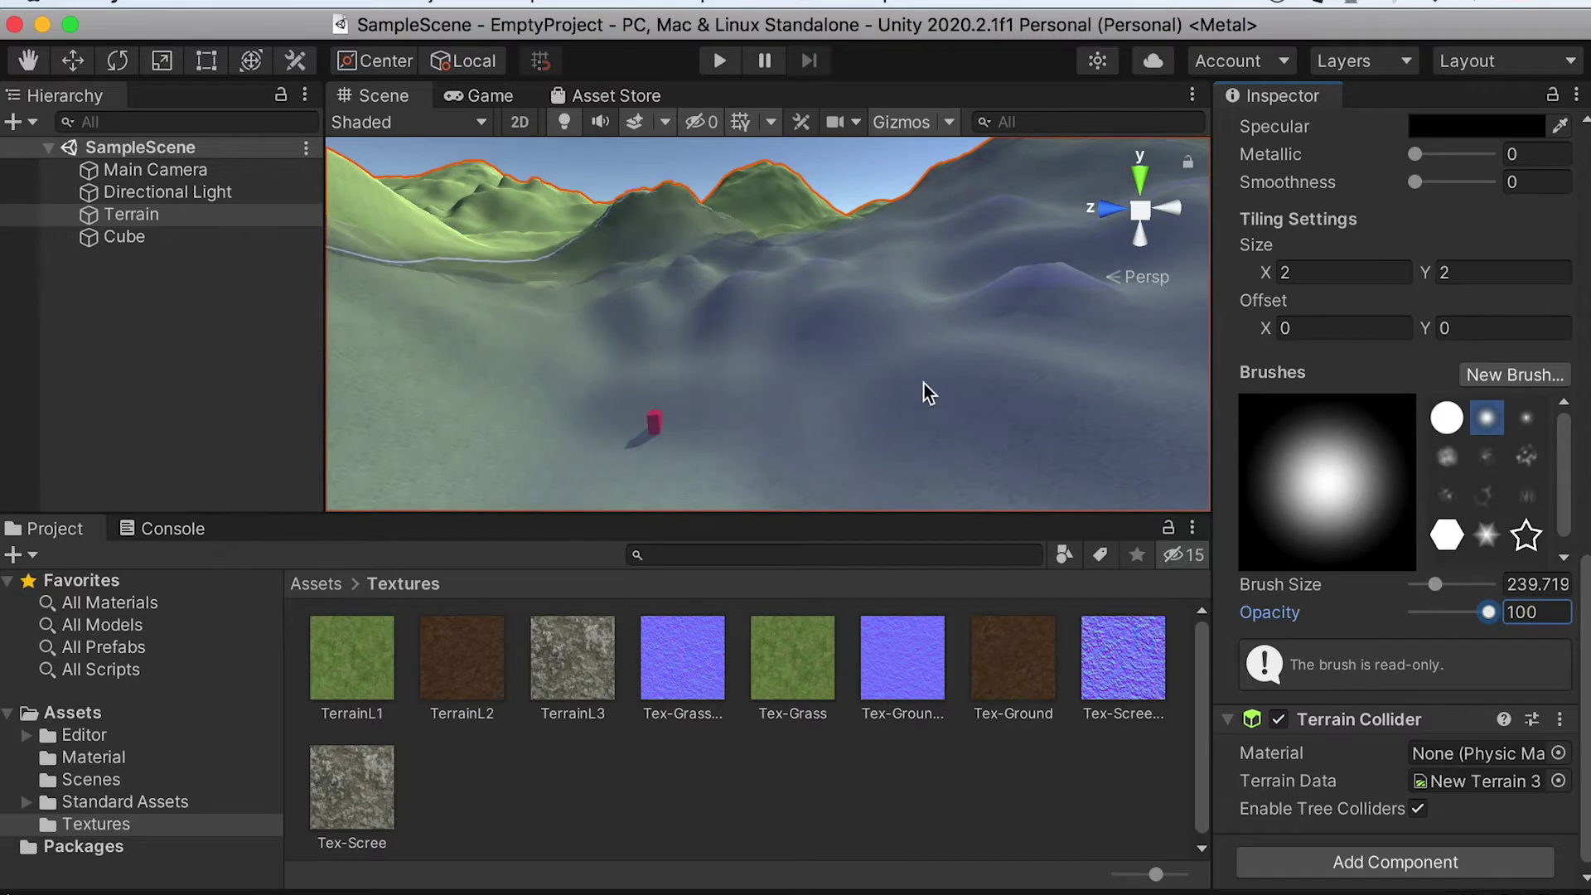
# Reduce the brush size to about 7 and paint a short curved ground path beside the red cube.
pyautogui.press('[')
pyautogui.press('[')
pyautogui.press('[')
pyautogui.press('[')
pyautogui.press('[')
pyautogui.press('[')
pyautogui.press('[')
pyautogui.press('[')
pyautogui.press('[')
pyautogui.press('[')
pyautogui.press('[')
pyautogui.press('[')
pyautogui.press('[')
pyautogui.press('[')
pyautogui.press('[')
pyautogui.press('[')
pyautogui.press('[')
pyautogui.keyDown('alt'); pyautogui.moveTo(897, 361); pyautogui.dragTo(863, 333); pyautogui.keyUp('alt')
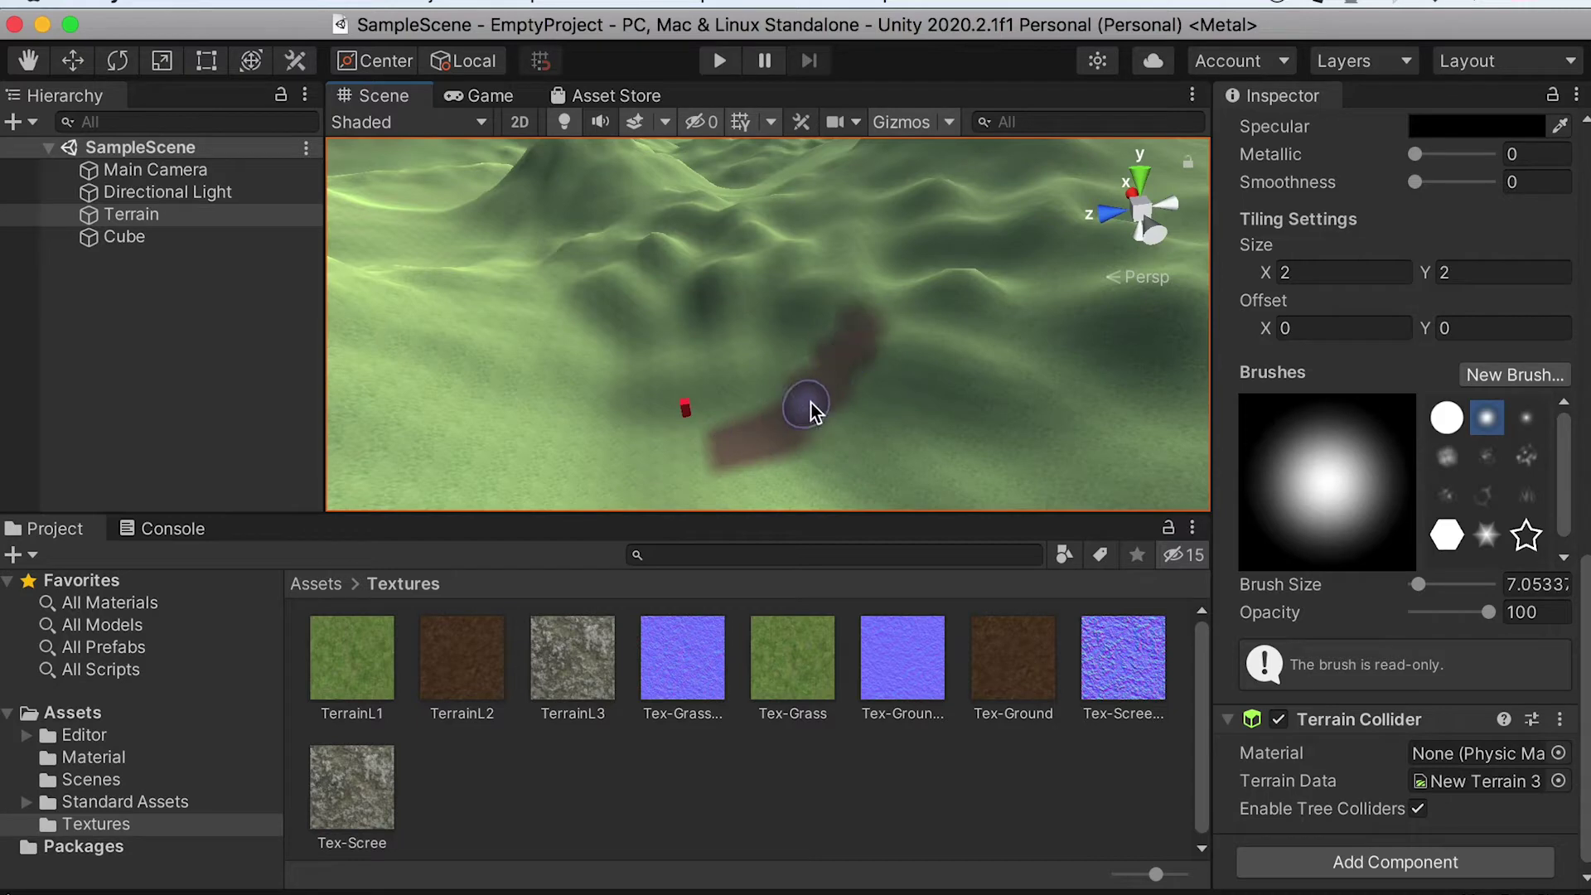
# Examine the painted ground path's texture and soft edges up close and from a distance.
pyautogui.scroll(2, 804, 405)
pyautogui.scroll(10, 808, 424)
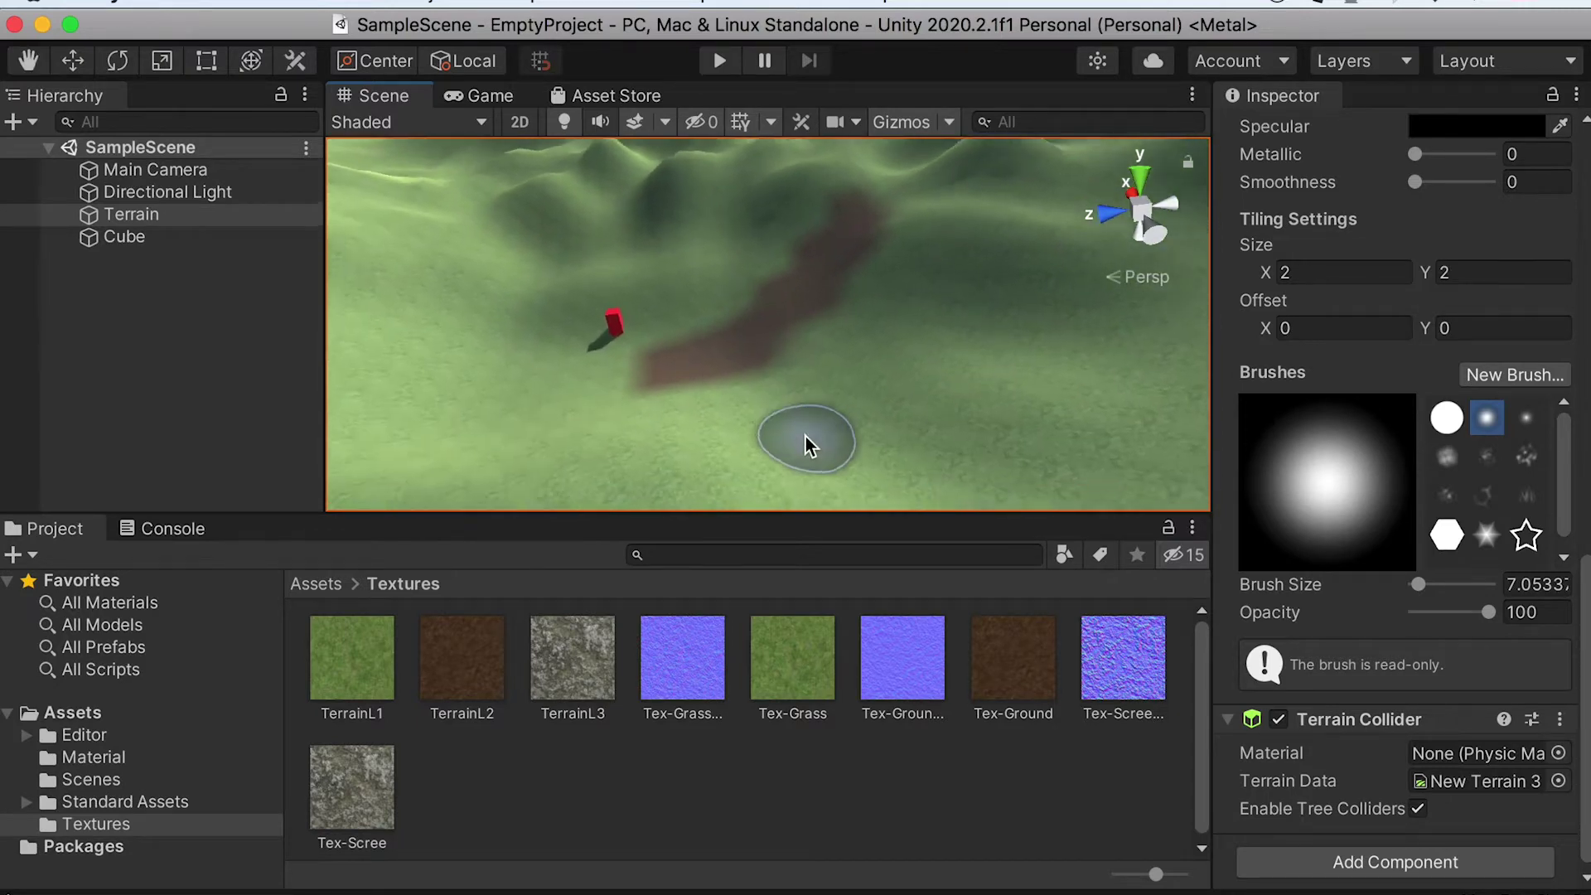
pyautogui.keyDown('alt'); pyautogui.moveTo(719, 348); pyautogui.dragTo(832, 343); pyautogui.keyUp('alt')
pyautogui.scroll(4, 878, 336)
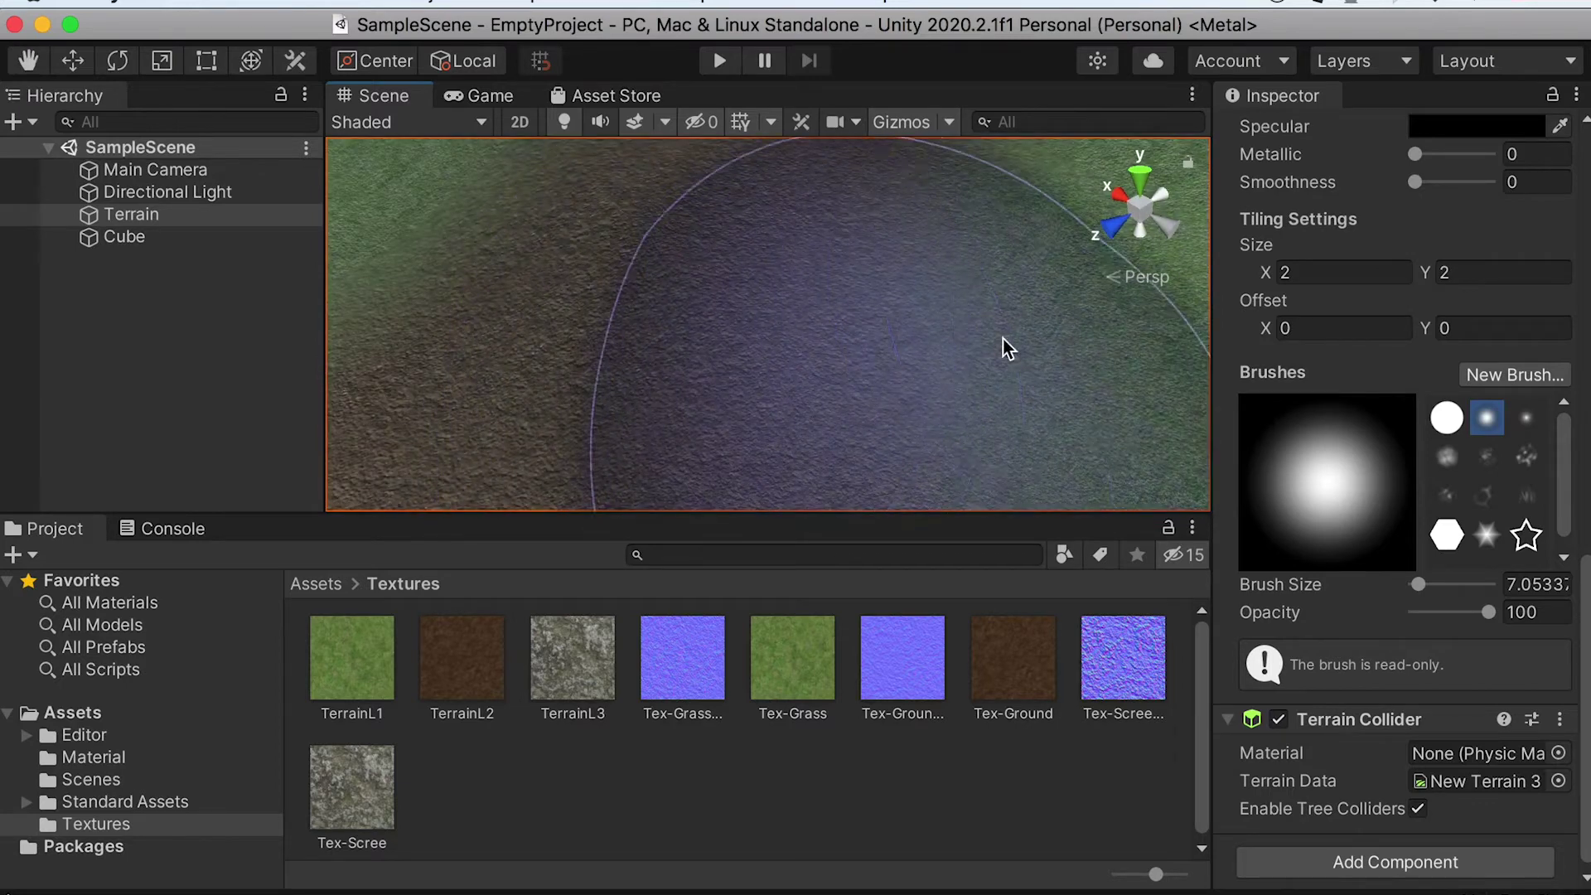
pyautogui.scroll(-10, 961, 307)
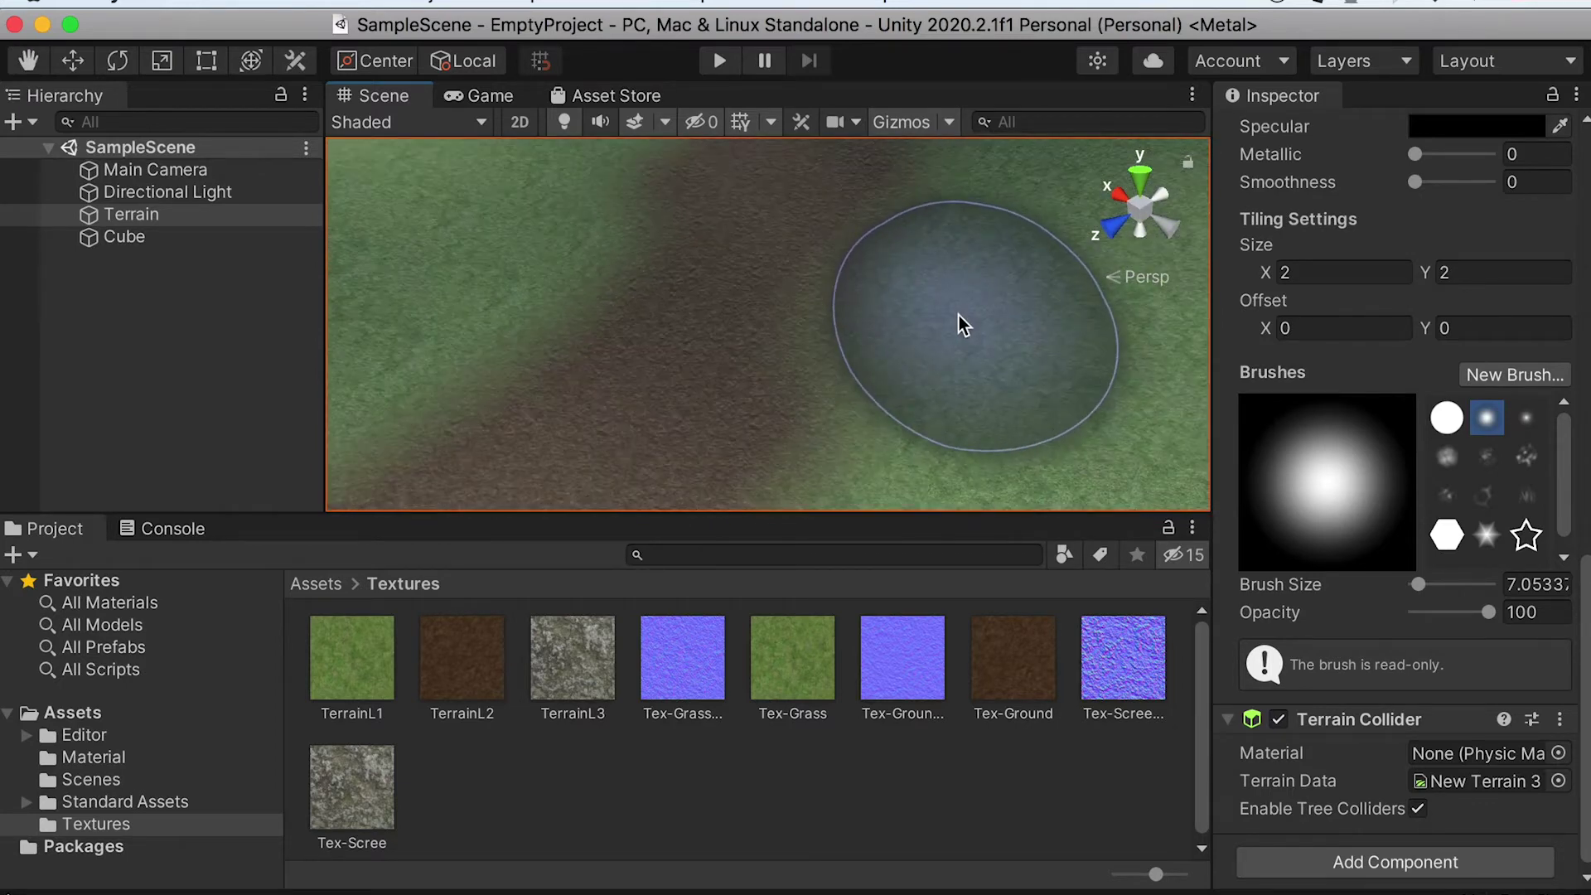
pyautogui.moveTo(801, 379)
pyautogui.keyDown('alt'); pyautogui.mouseDown()
pyautogui.moveTo(685, 372)
pyautogui.moveTo(557, 297)
pyautogui.moveTo(848, 383)
pyautogui.moveTo(618, 326)
pyautogui.moveTo(434, 327)
pyautogui.mouseUp(); pyautogui.keyUp('alt')
pyautogui.scroll(-4, 916, 323)
pyautogui.keyDown('alt'); pyautogui.moveTo(621, 362); pyautogui.dragTo(694, 371); pyautogui.keyUp('alt')
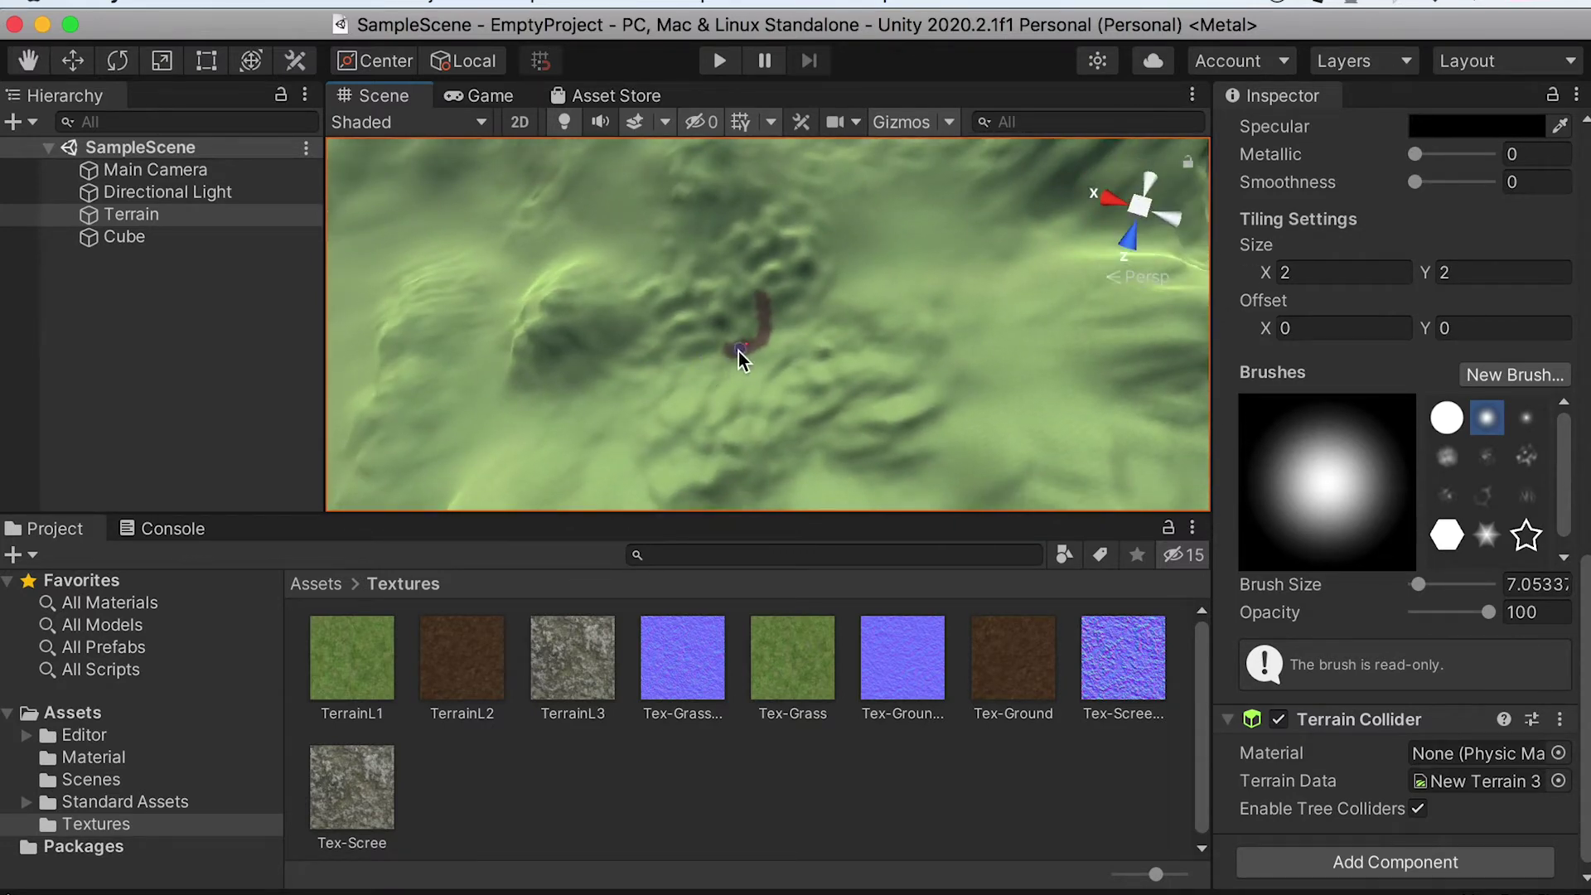
# Extend the ground path into a long trail winding and looping between the hills, with a side branch.
pyautogui.moveTo(558, 411); pyautogui.dragTo(754, 317, button='middle')
pyautogui.scroll(-5, 754, 316)
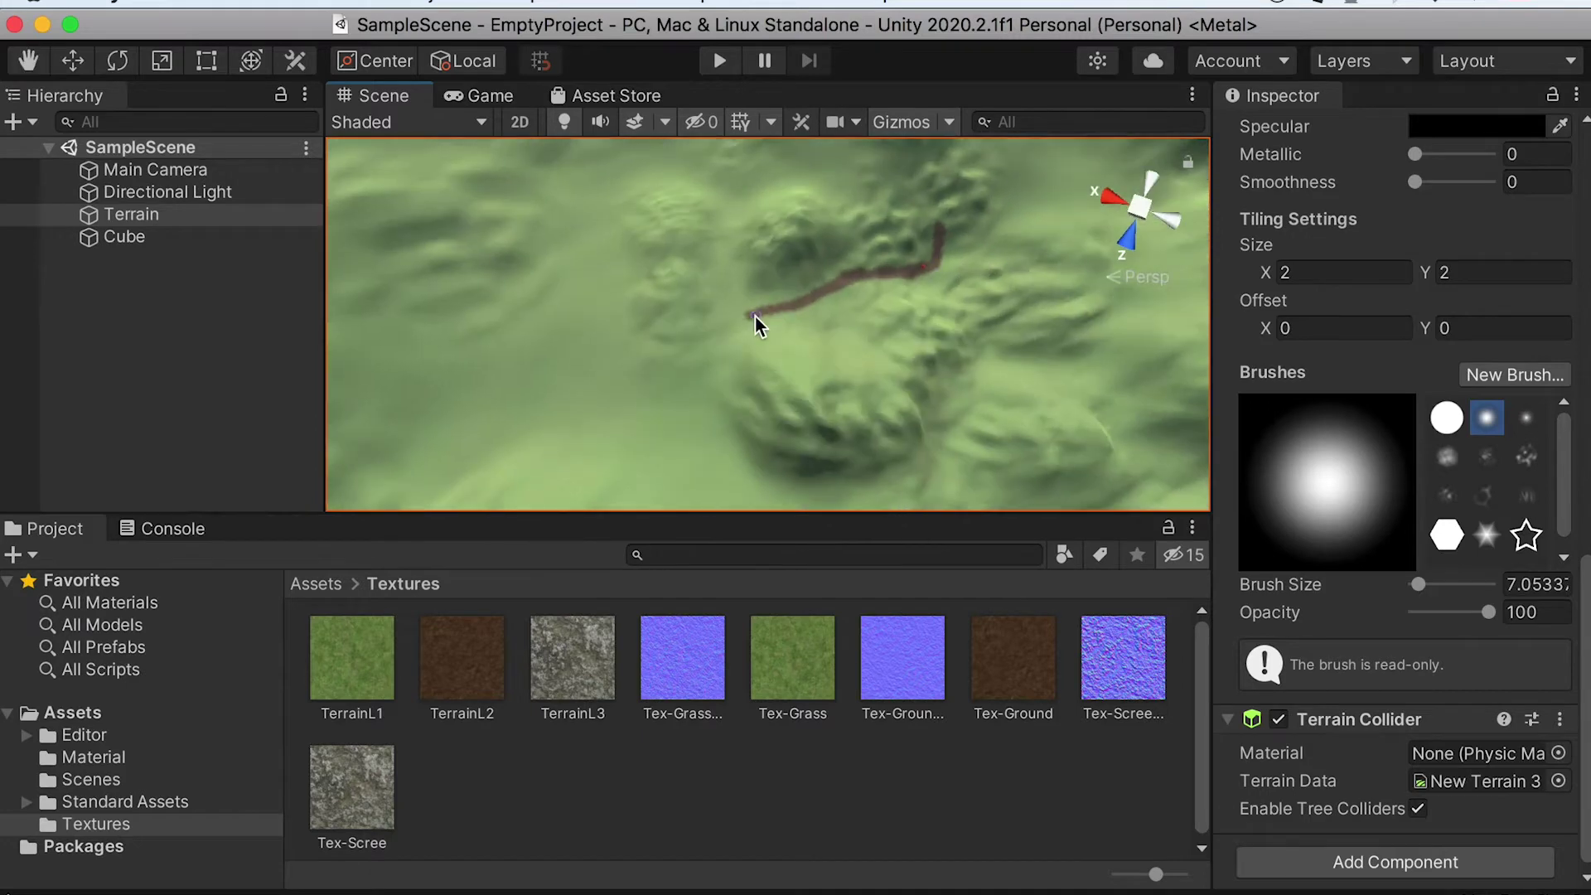
pyautogui.moveTo(767, 330); pyautogui.dragTo(730, 373)
pyautogui.keyDown('alt'); pyautogui.moveTo(729, 373); pyautogui.dragTo(746, 214); pyautogui.keyUp('alt')
pyautogui.moveTo(711, 228)
pyautogui.mouseDown()
pyautogui.moveTo(794, 338)
pyautogui.moveTo(877, 323)
pyautogui.moveTo(842, 415)
pyautogui.moveTo(564, 252)
pyautogui.moveTo(656, 226)
pyautogui.moveTo(959, 326)
pyautogui.moveTo(724, 177)
pyautogui.moveTo(675, 397)
pyautogui.moveTo(738, 241)
pyautogui.moveTo(739, 400)
pyautogui.moveTo(774, 424)
pyautogui.moveTo(820, 414)
pyautogui.mouseUp()
pyautogui.keyDown('alt'); pyautogui.moveTo(742, 358); pyautogui.dragTo(887, 343); pyautogui.keyUp('alt')
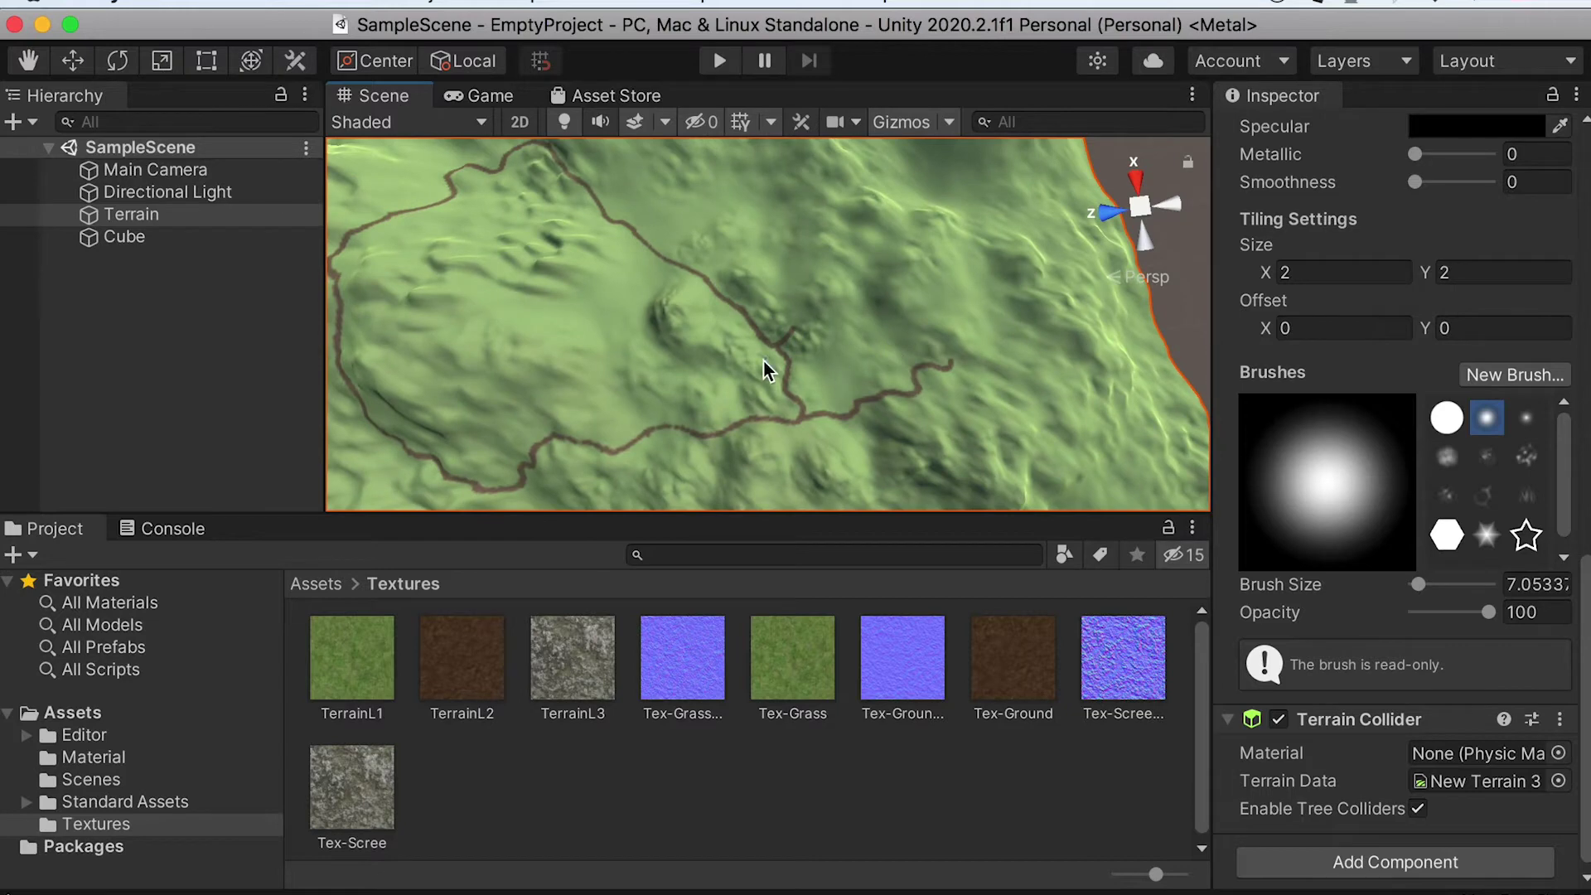
# Paint TerrainL3 scree along the path's edge beside the cube, using a brush size of about 5.2 and reduced opacity.
pyautogui.scroll(3, 779, 353)
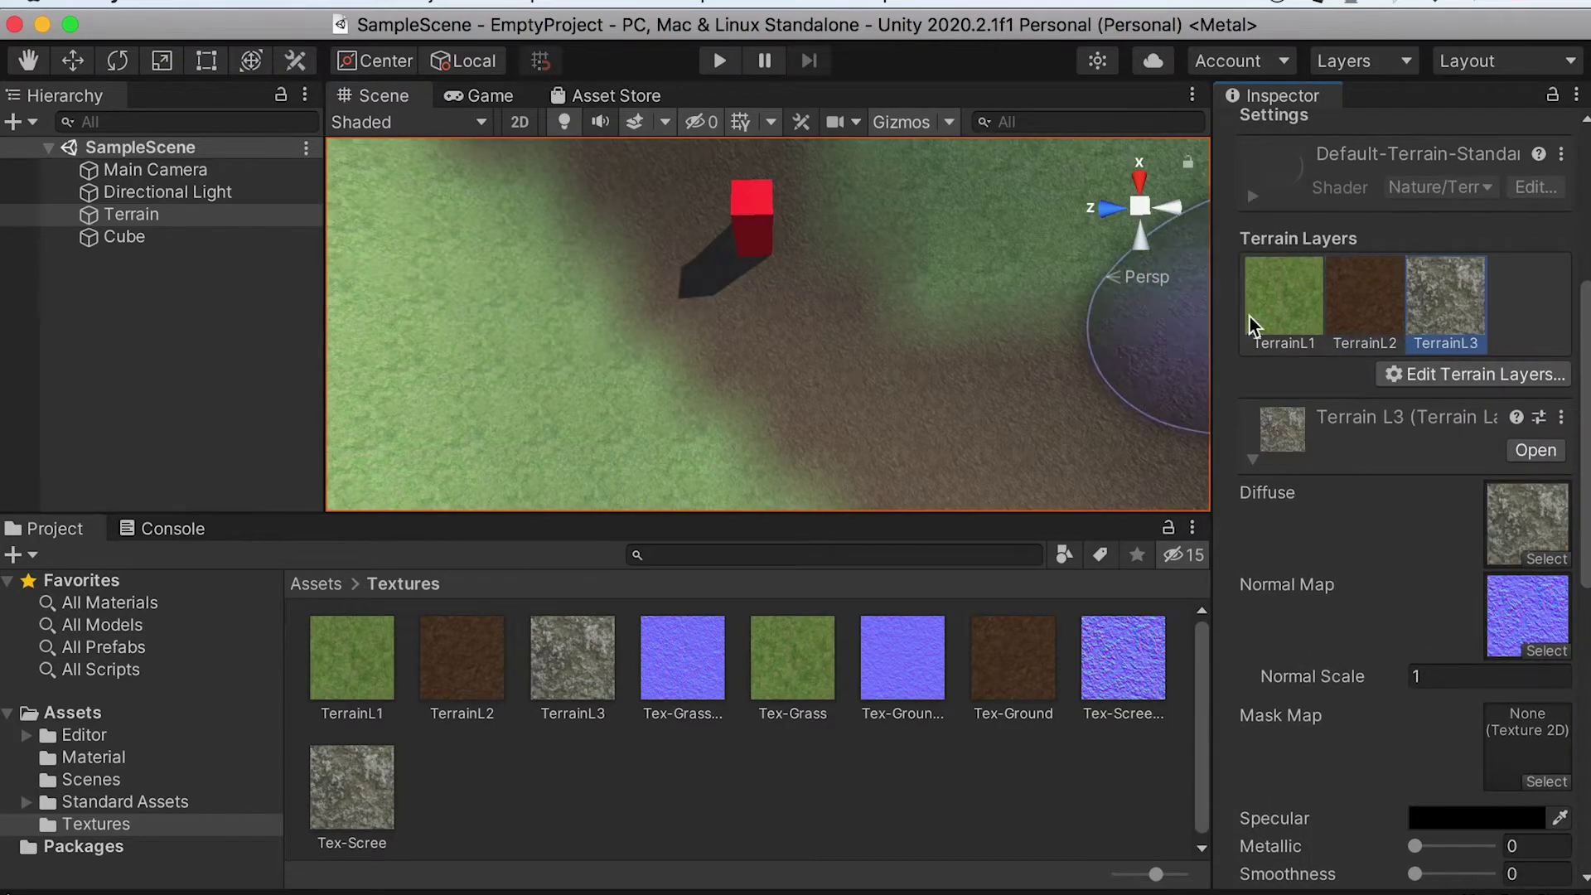
pyautogui.scroll(-3, 1586, 584)
pyautogui.scroll(-8, 1588, 585)
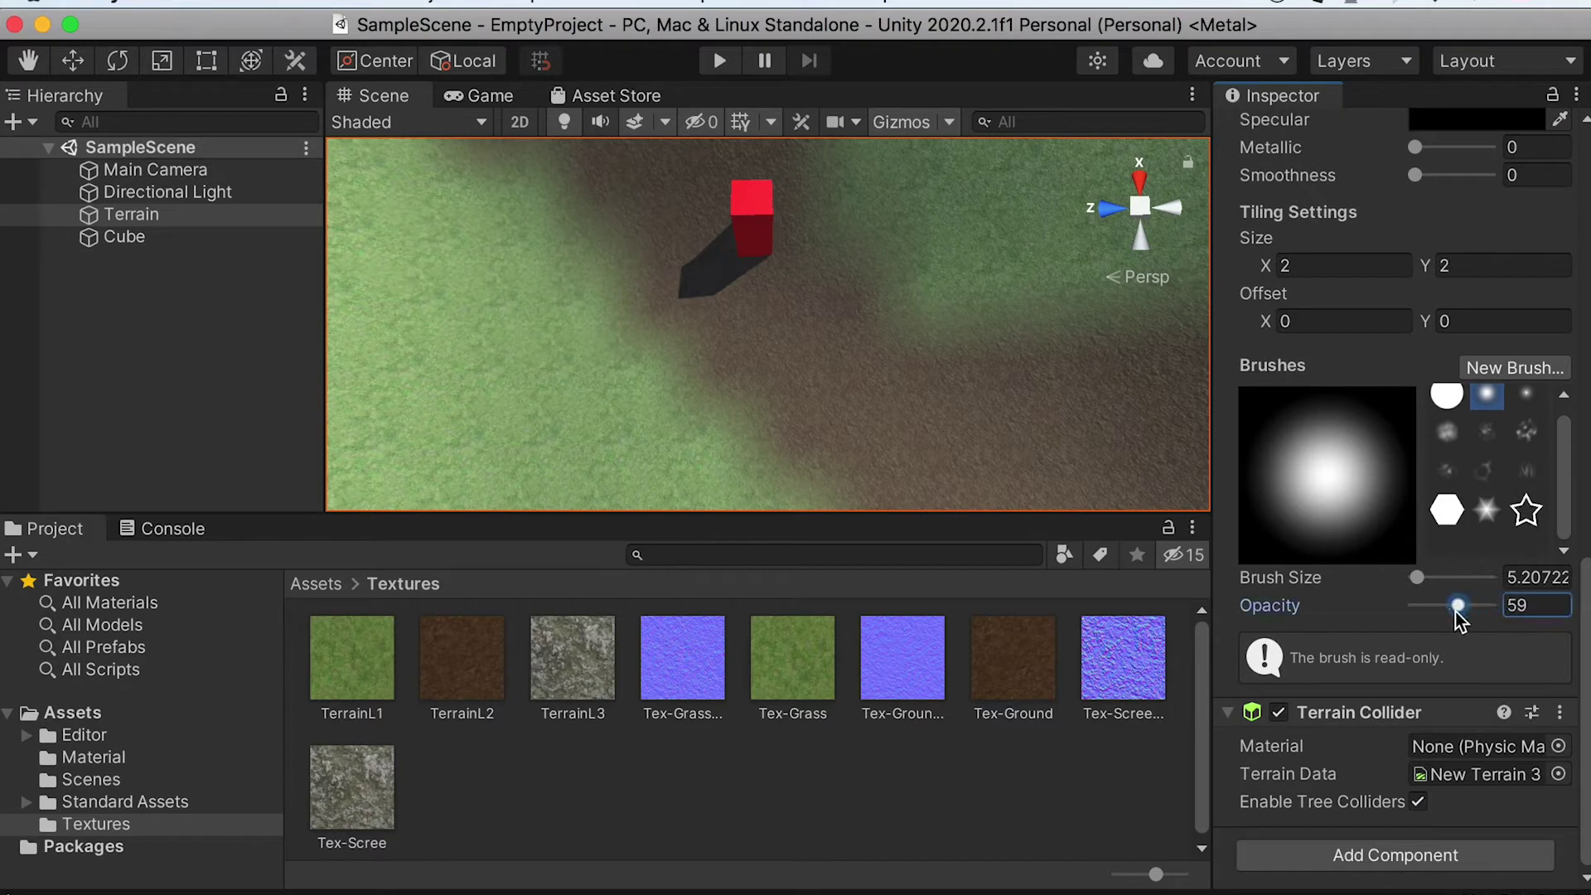
pyautogui.moveTo(633, 310)
pyautogui.mouseDown()
pyautogui.moveTo(688, 405)
pyautogui.moveTo(644, 386)
pyautogui.moveTo(720, 442)
pyautogui.mouseUp()
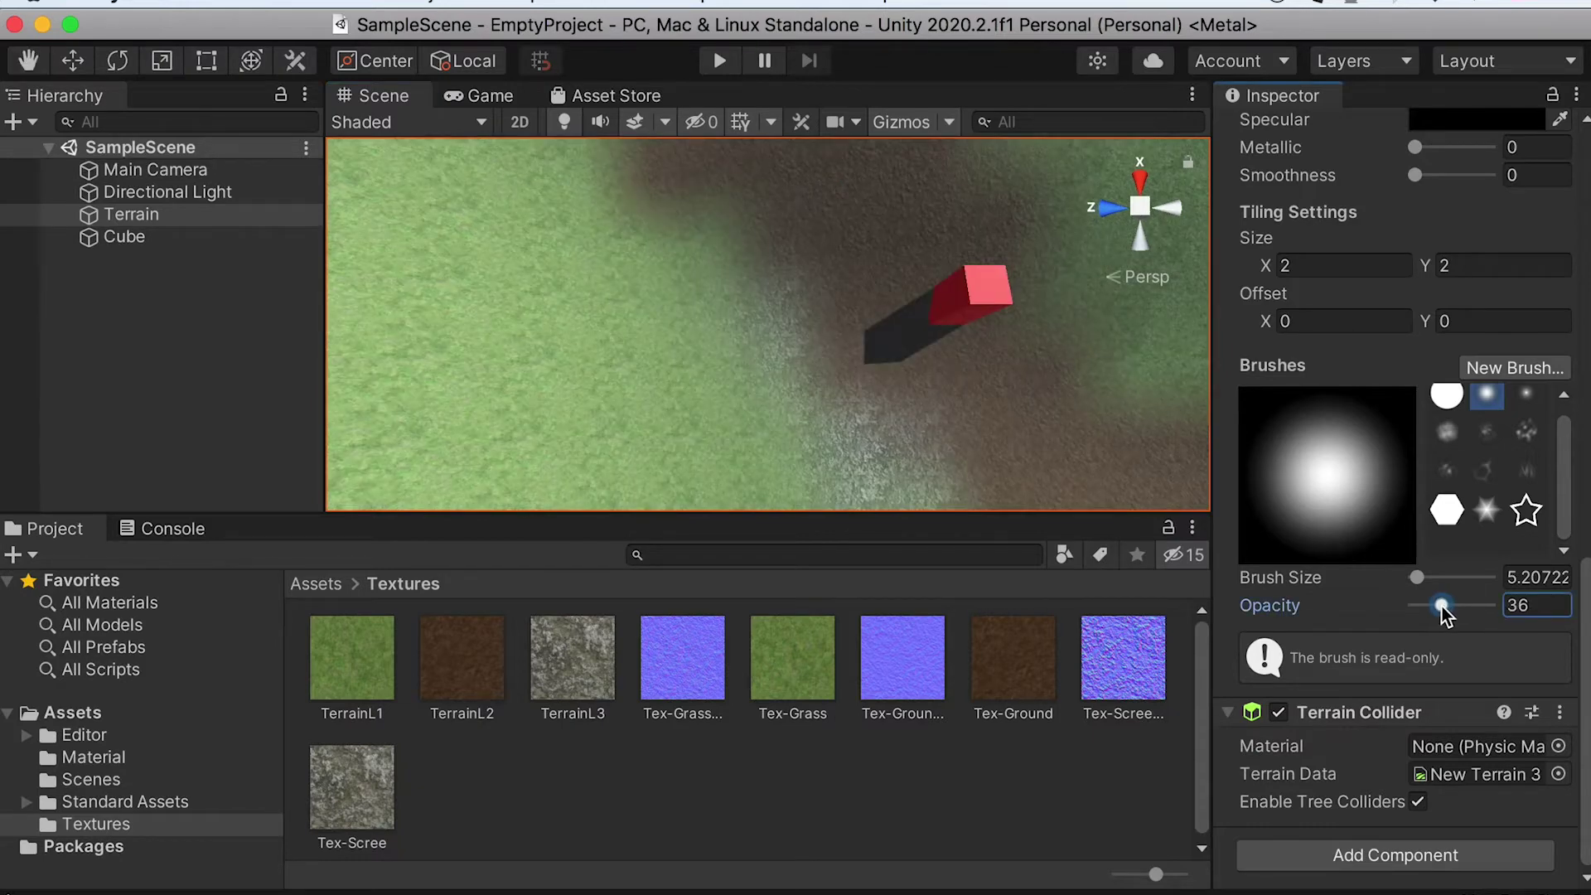
# Lower the brush opacity to 26 and continue the scree strip along the path's grassy edge beyond the cube.
pyautogui.keyDown('alt'); pyautogui.moveTo(967, 346); pyautogui.dragTo(806, 337, button='right'); pyautogui.keyUp('alt')
pyautogui.moveTo(806, 338); pyautogui.dragTo(658, 213)
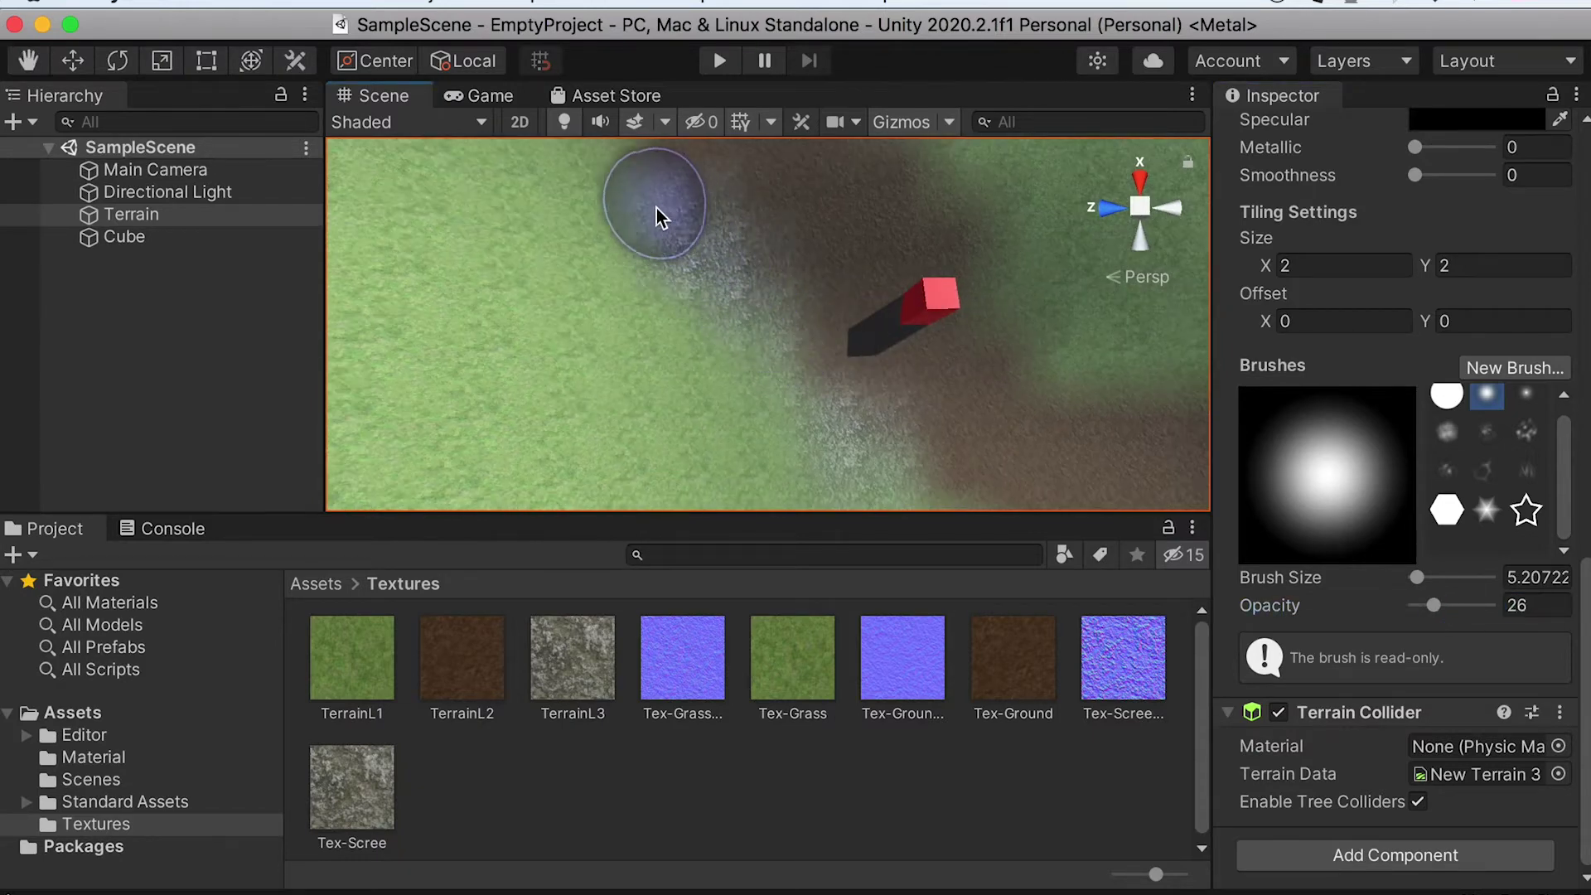
pyautogui.scroll(-5, 900, 293)
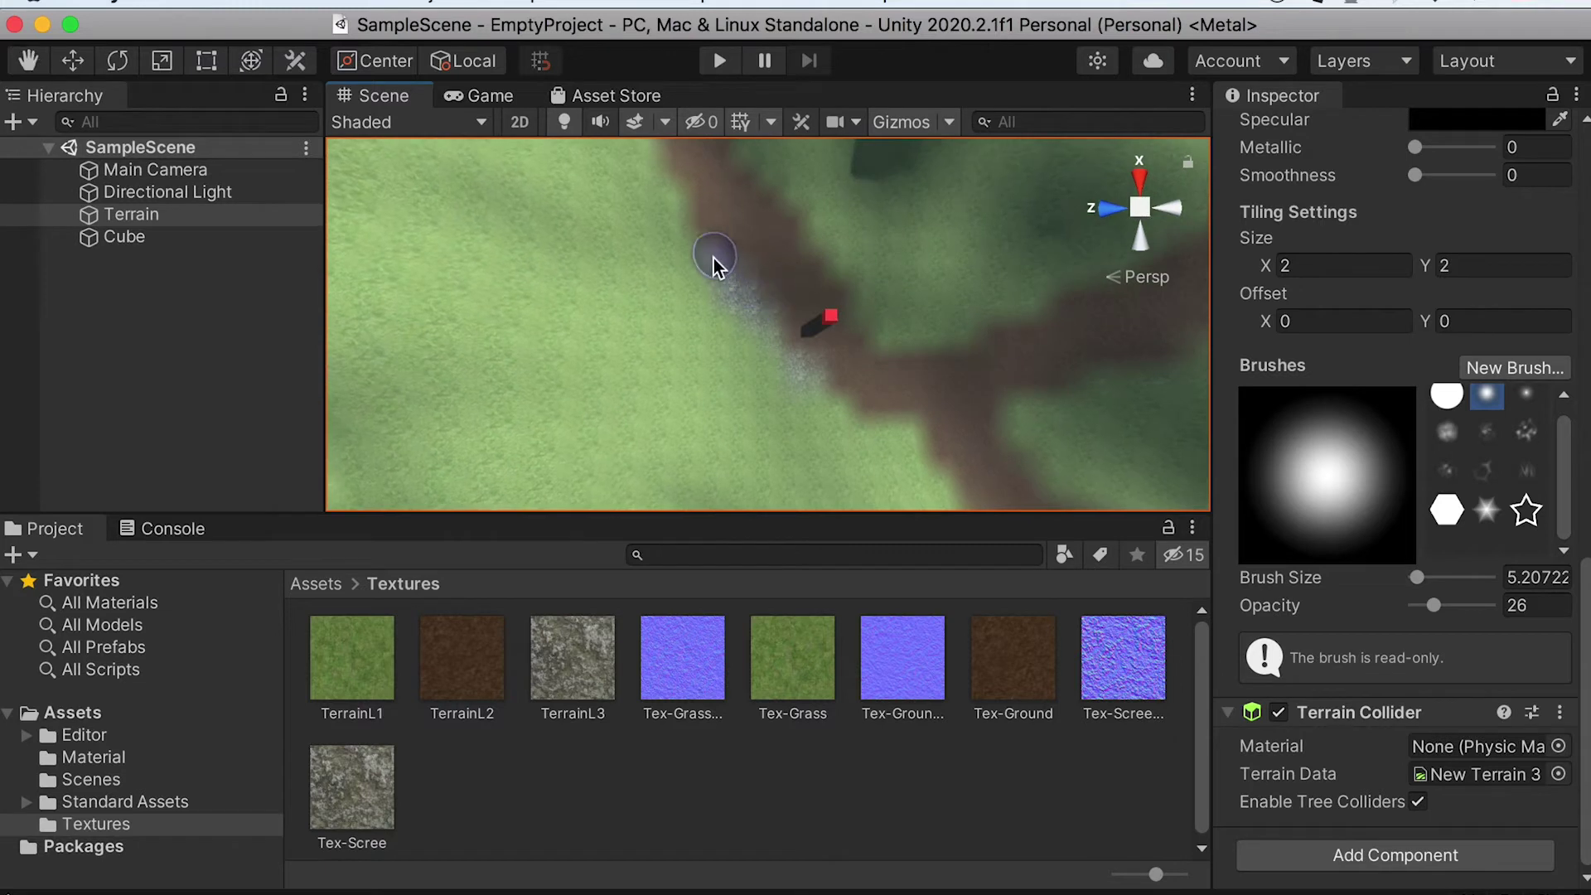
pyautogui.moveTo(778, 204); pyautogui.dragTo(810, 345, button='middle')
pyautogui.moveTo(703, 284); pyautogui.dragTo(676, 247)
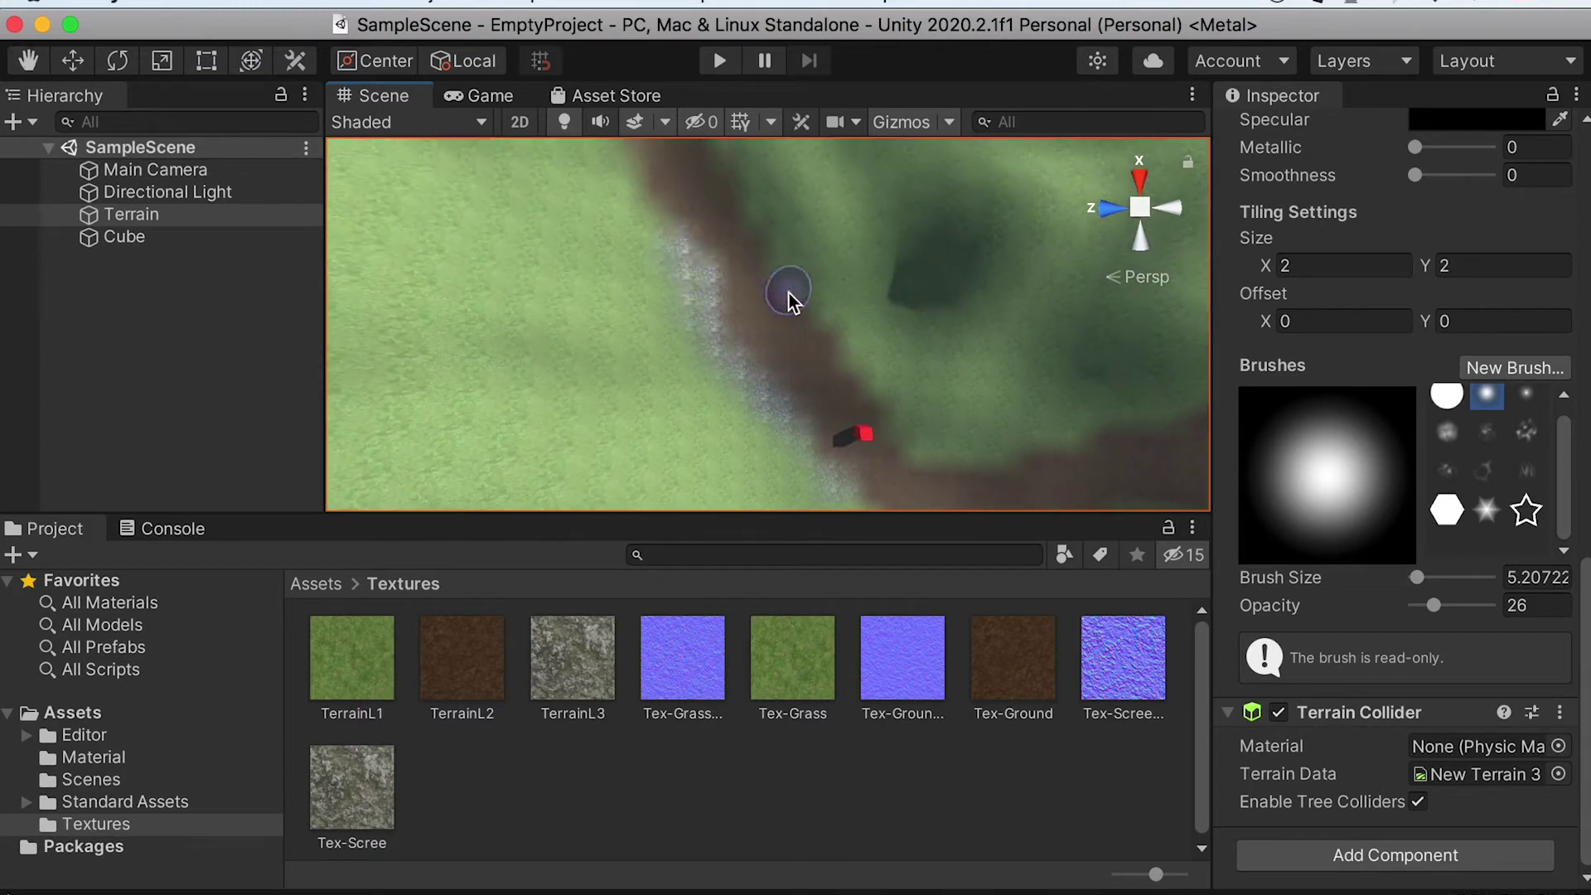
# Paint a scree strip along the grass edge between the two path branches near the cube.
pyautogui.keyDown('alt'); pyautogui.moveTo(870, 334); pyautogui.dragTo(831, 454); pyautogui.keyUp('alt')
pyautogui.moveTo(831, 454); pyautogui.dragTo(756, 310, button='middle')
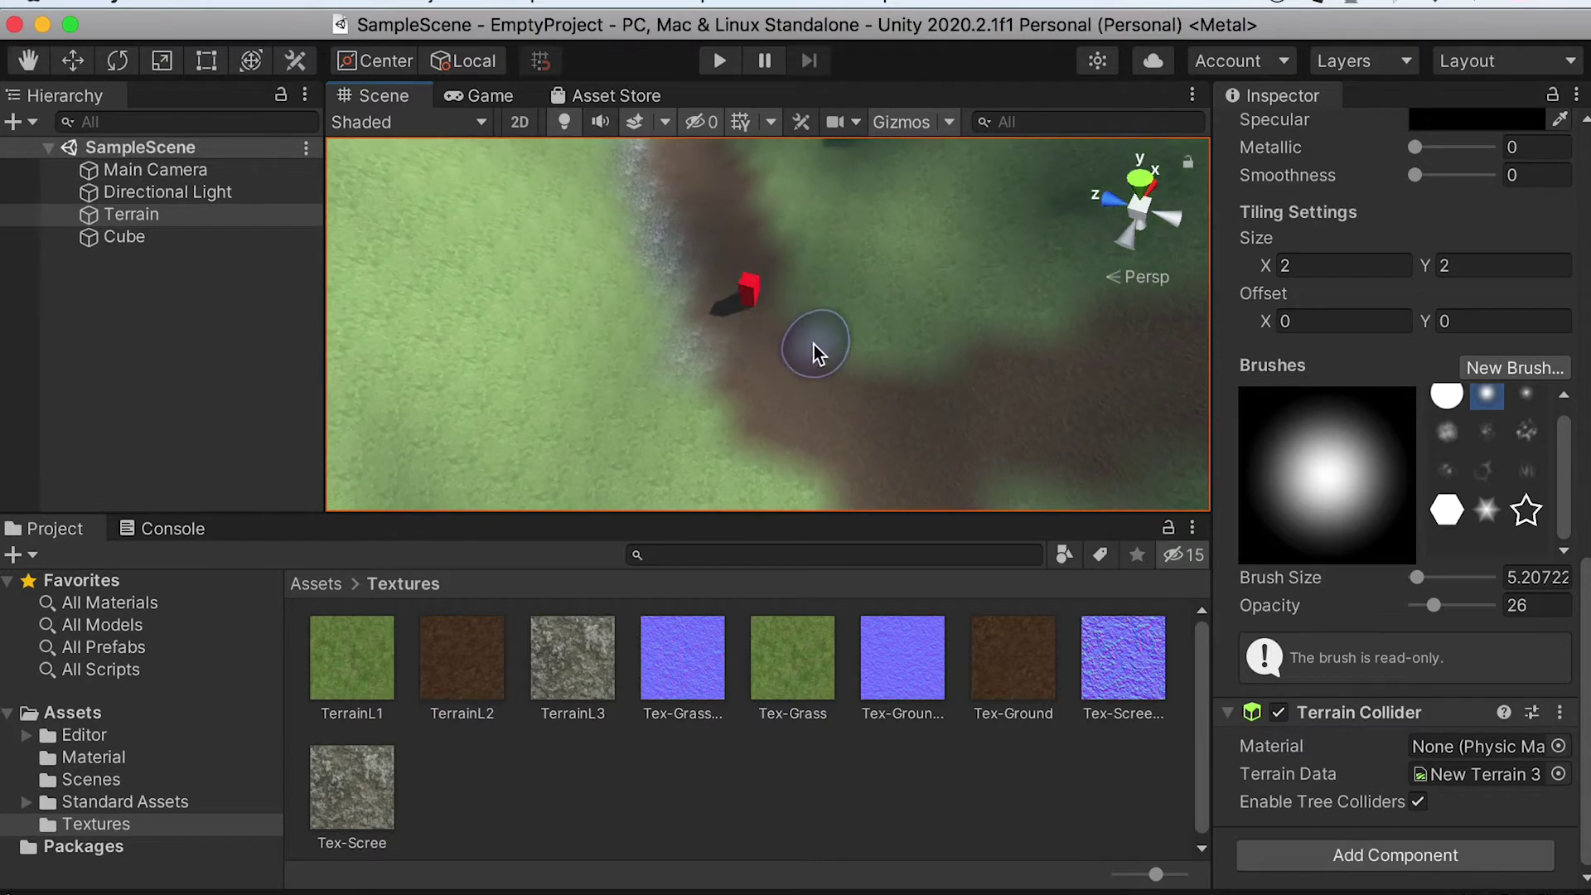
pyautogui.moveTo(842, 343)
pyautogui.mouseDown()
pyautogui.moveTo(922, 354)
pyautogui.moveTo(1015, 329)
pyautogui.mouseUp()
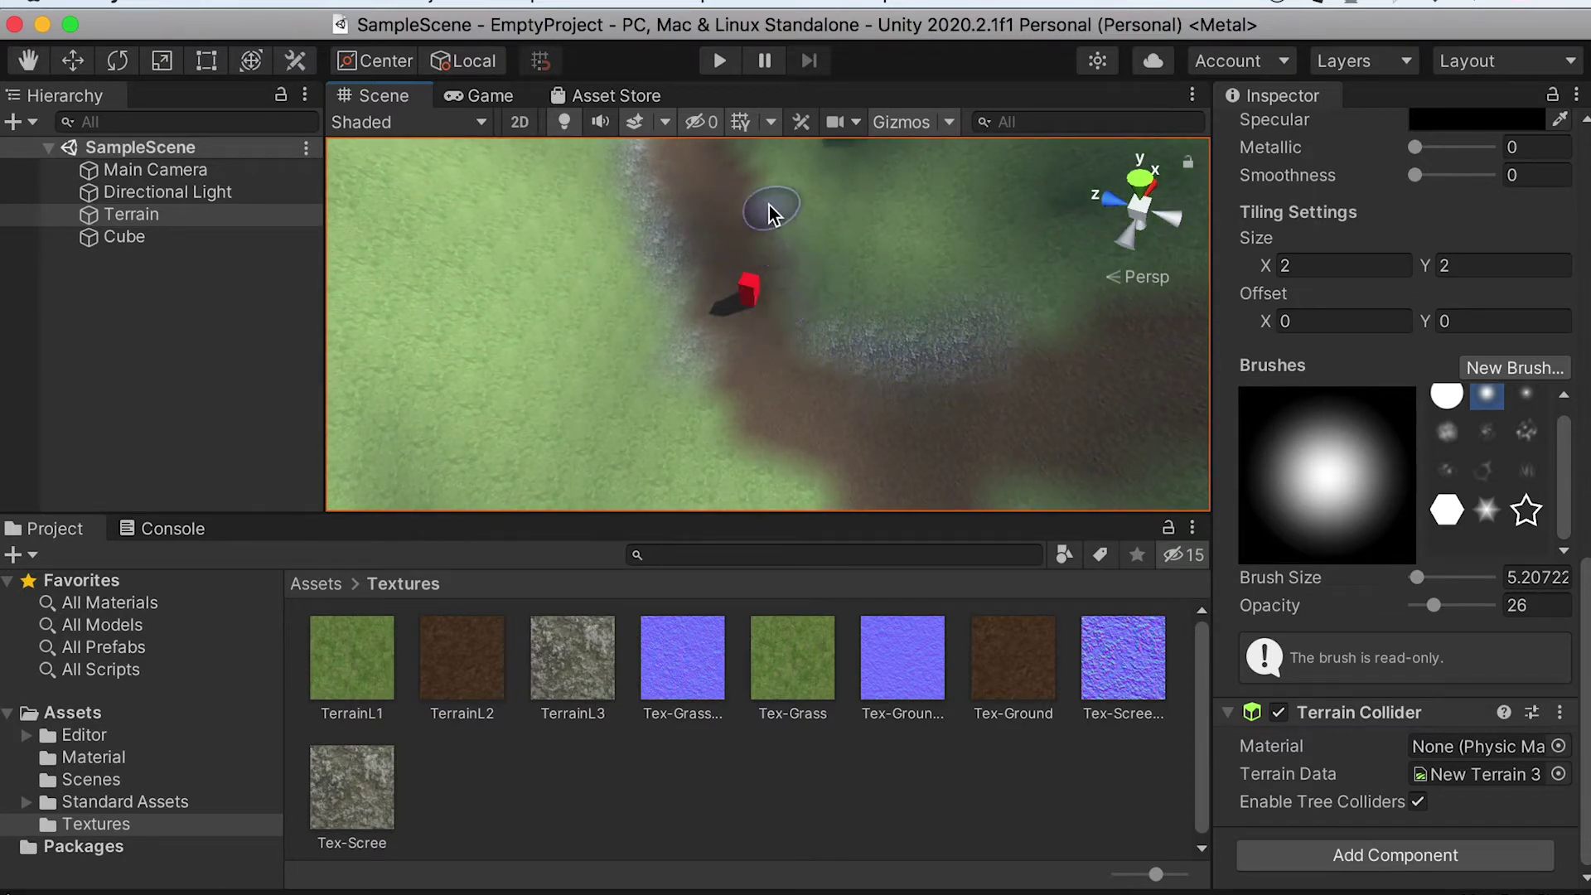
# Extend the scree along both edges of the winding path section past the junction.
pyautogui.scroll(-4, 859, 345)
pyautogui.scroll(8, 763, 326)
pyautogui.scroll(-7, 763, 327)
pyautogui.keyDown('alt'); pyautogui.moveTo(763, 326); pyautogui.dragTo(833, 439); pyautogui.keyUp('alt')
pyautogui.moveTo(833, 440); pyautogui.dragTo(730, 356, button='middle')
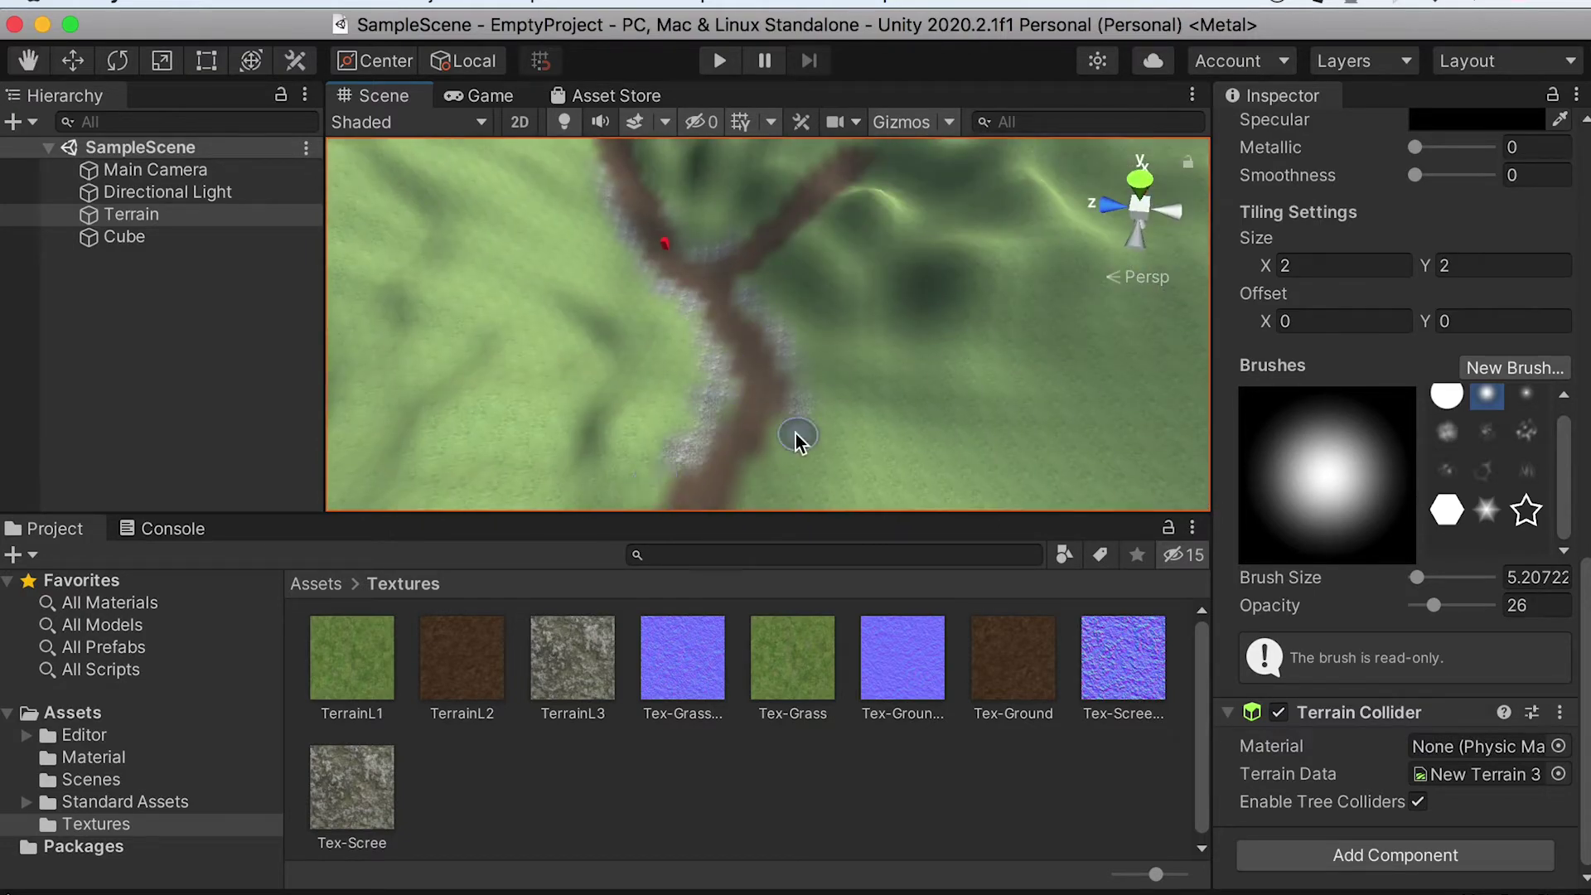
# Paint scree along both edges of the side path, and switch to Raise or Lower Terrain with brush size about 13 and opacity 13.
pyautogui.scroll(4, 797, 442)
pyautogui.keyDown('alt'); pyautogui.moveTo(735, 447); pyautogui.dragTo(436, 266); pyautogui.keyUp('alt')
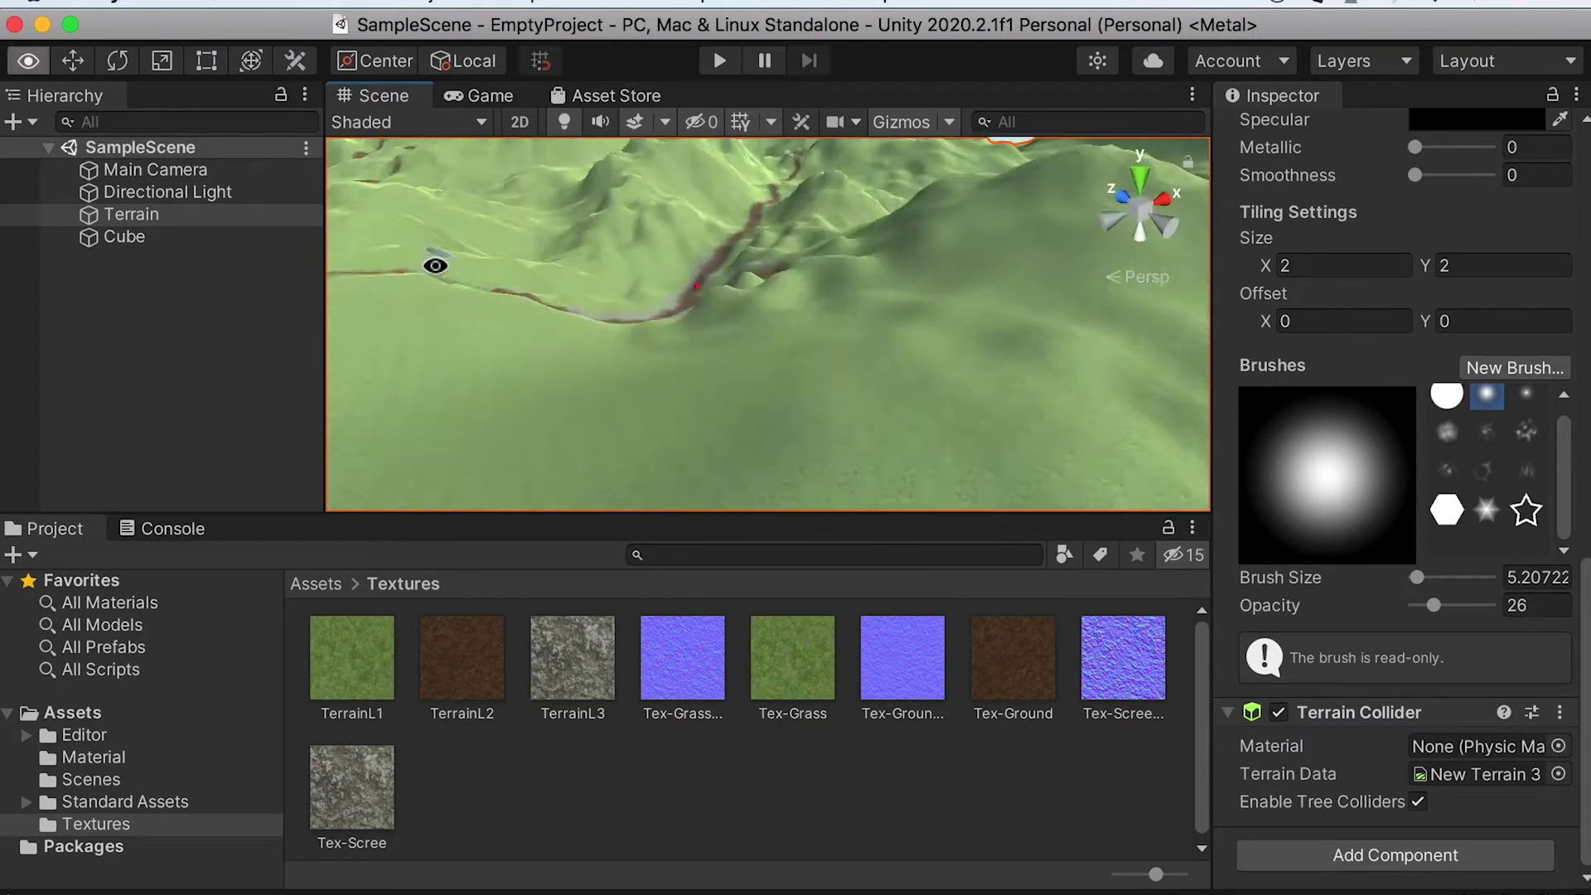
pyautogui.scroll(8, 735, 351)
pyautogui.scroll(-4, 735, 352)
pyautogui.moveTo(557, 359)
pyautogui.keyDown('alt'); pyautogui.mouseDown()
pyautogui.moveTo(699, 359)
pyautogui.moveTo(633, 276)
pyautogui.moveTo(734, 235)
pyautogui.moveTo(859, 221)
pyautogui.moveTo(852, 256)
pyautogui.moveTo(961, 347)
pyautogui.moveTo(757, 277)
pyautogui.mouseUp(); pyautogui.keyUp('alt')
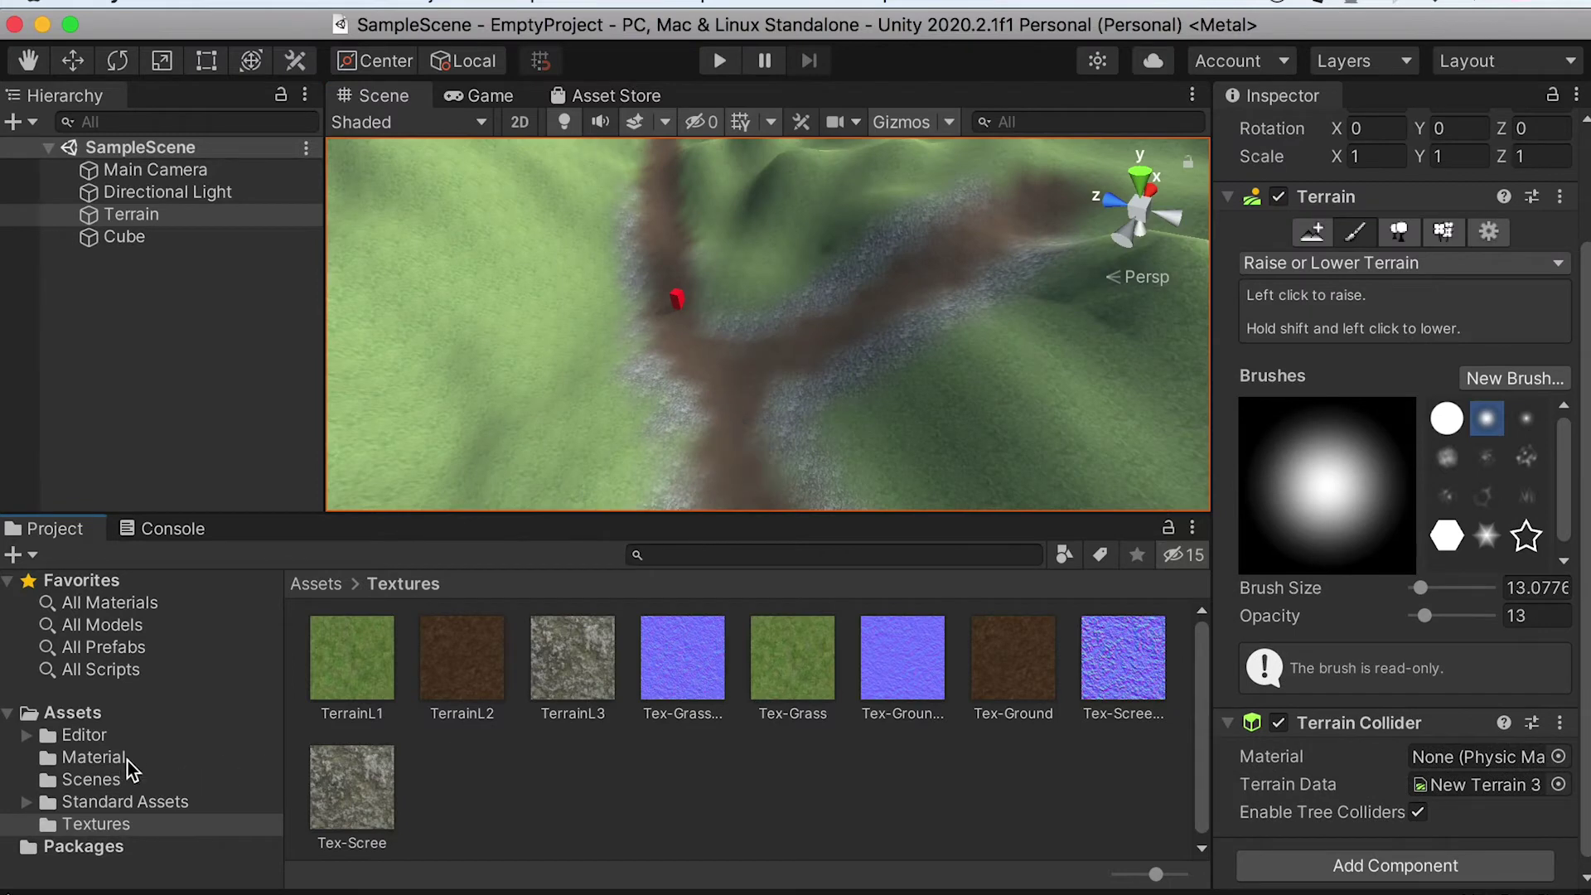
# Create a folder named Models in the project's root Assets folder.
pyautogui.click(73, 714)
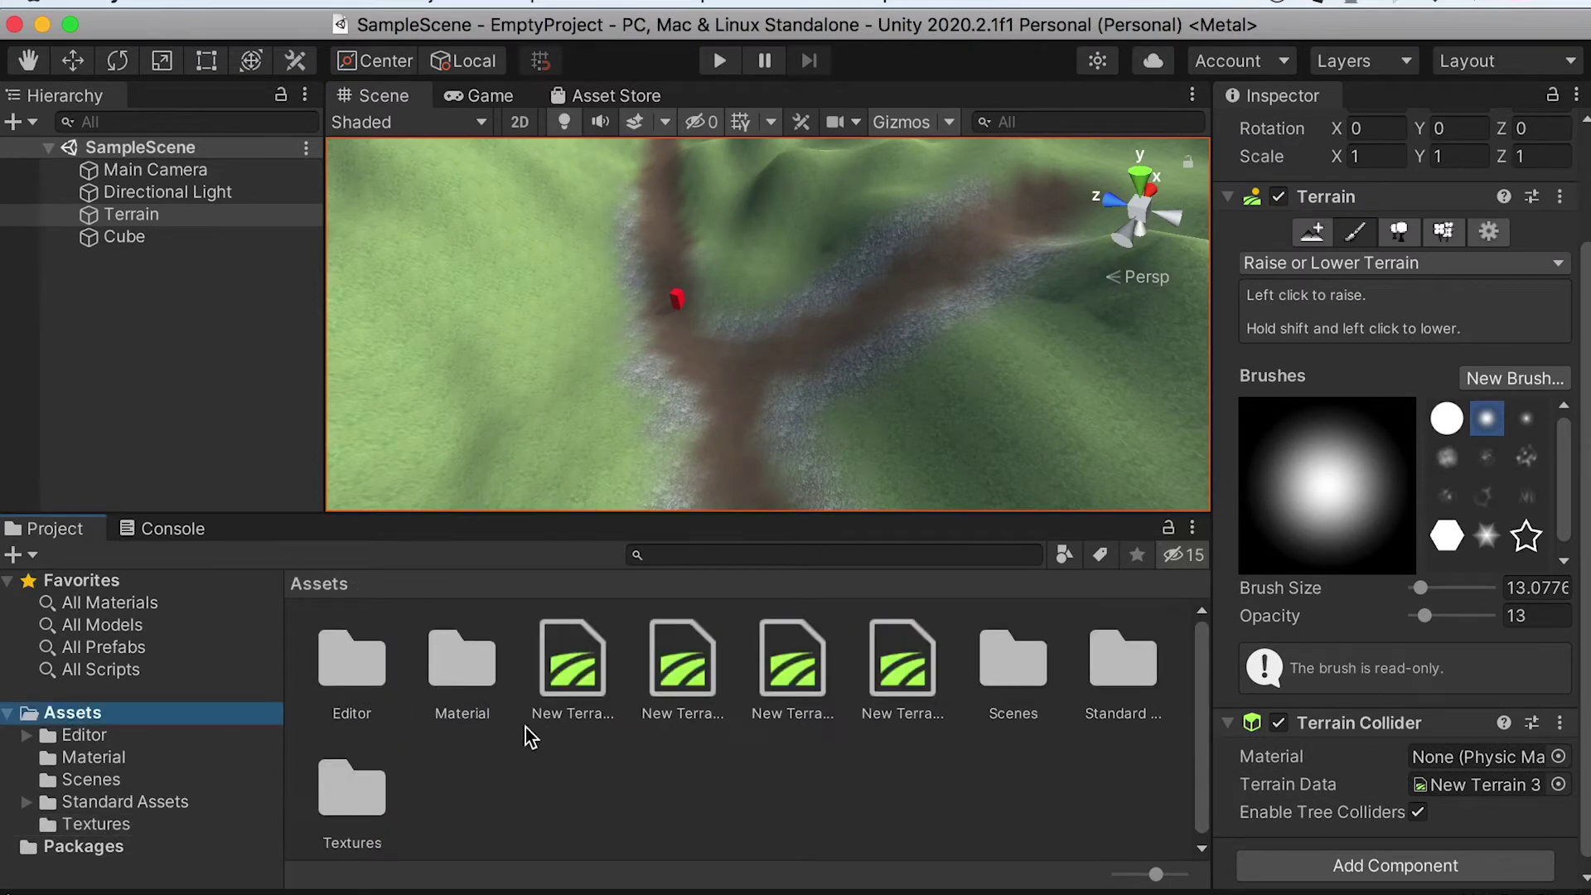
pyautogui.rightClick(499, 794)
pyautogui.moveTo(586, 473)
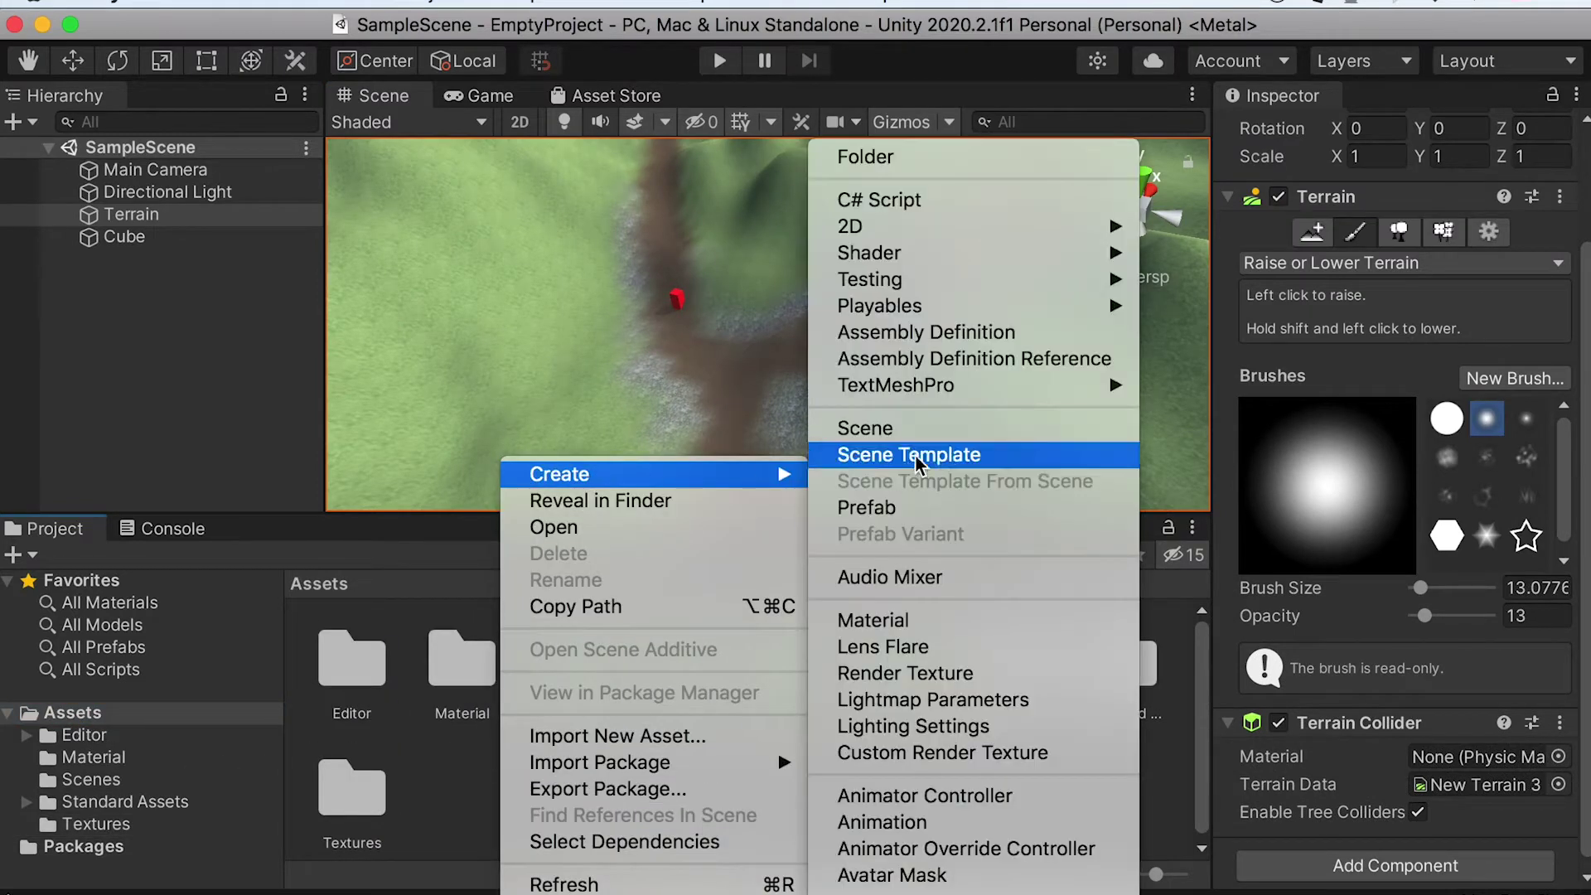
pyautogui.click(881, 155)
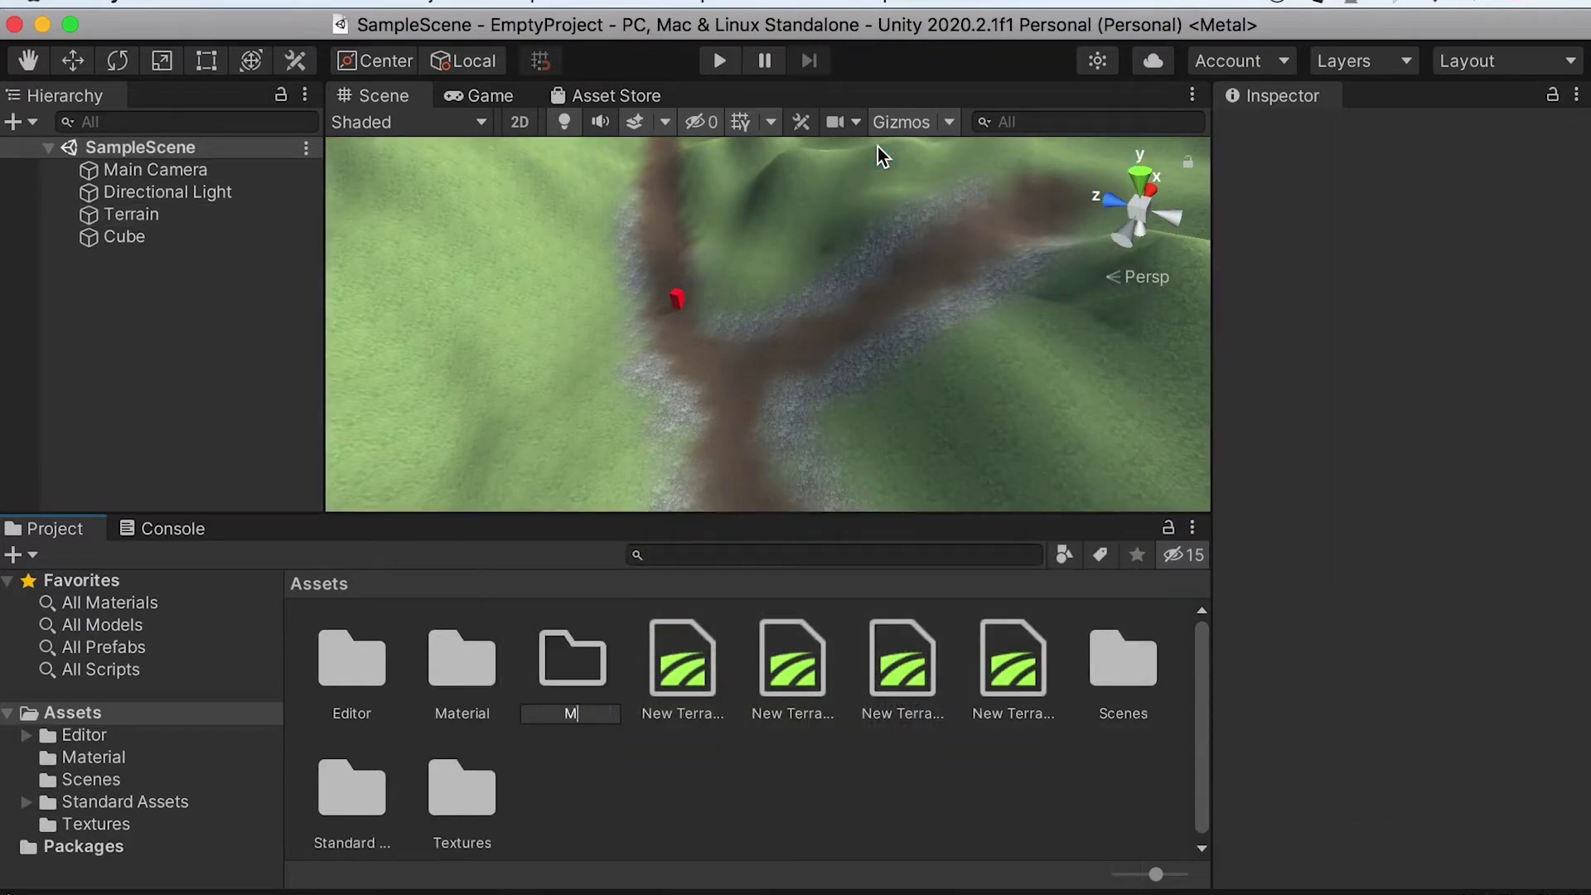
pyautogui.write('Models')
pyautogui.press('Return')
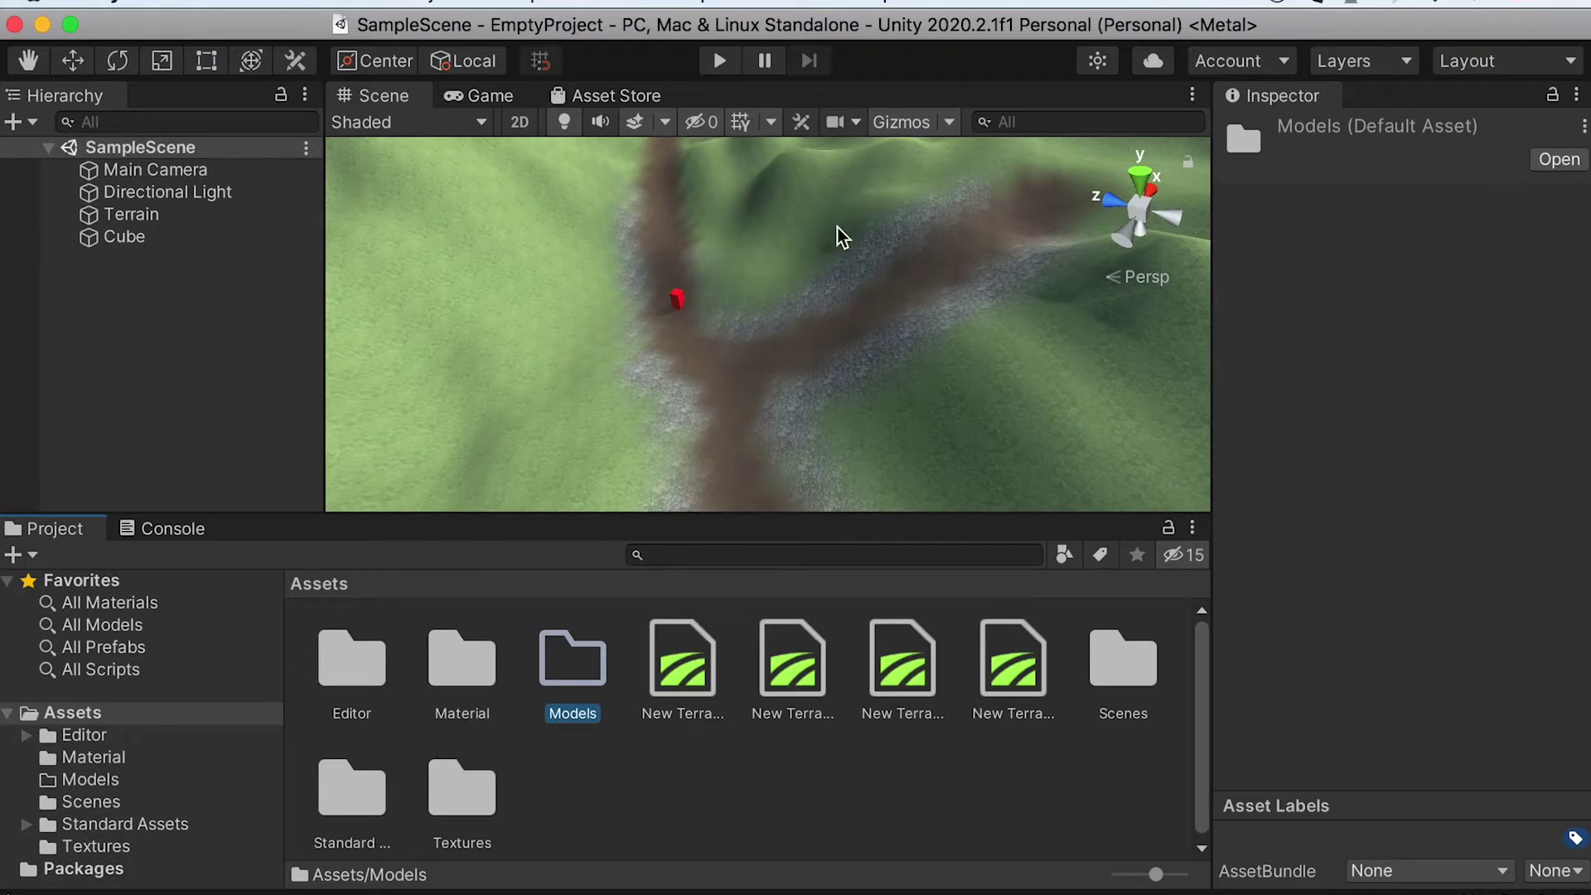
# Import the Cottage, WatchTower, Wood01 and Wood02 folders from Finder into the Models folder.
pyautogui.doubleClick(576, 675)
pyautogui.press('super+Tab')
pyautogui.moveTo(1202, 704); pyautogui.dragTo(456, 711)
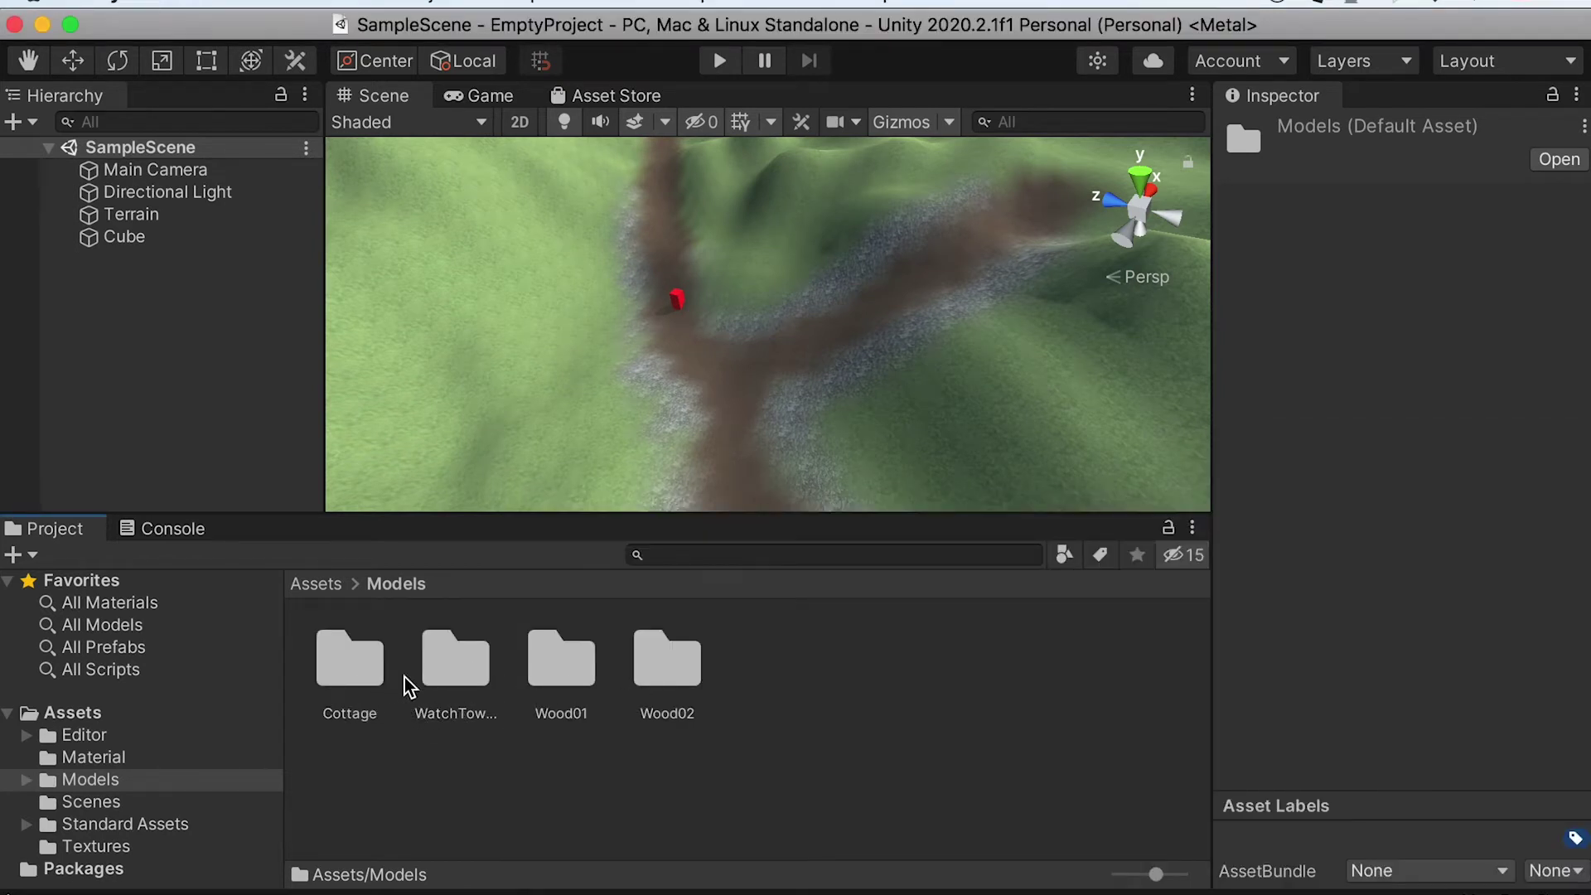
# Place the Cottage model on the grass beside the path near the red cube and rotate it to about -179 degrees around Y.
pyautogui.doubleClick(348, 676)
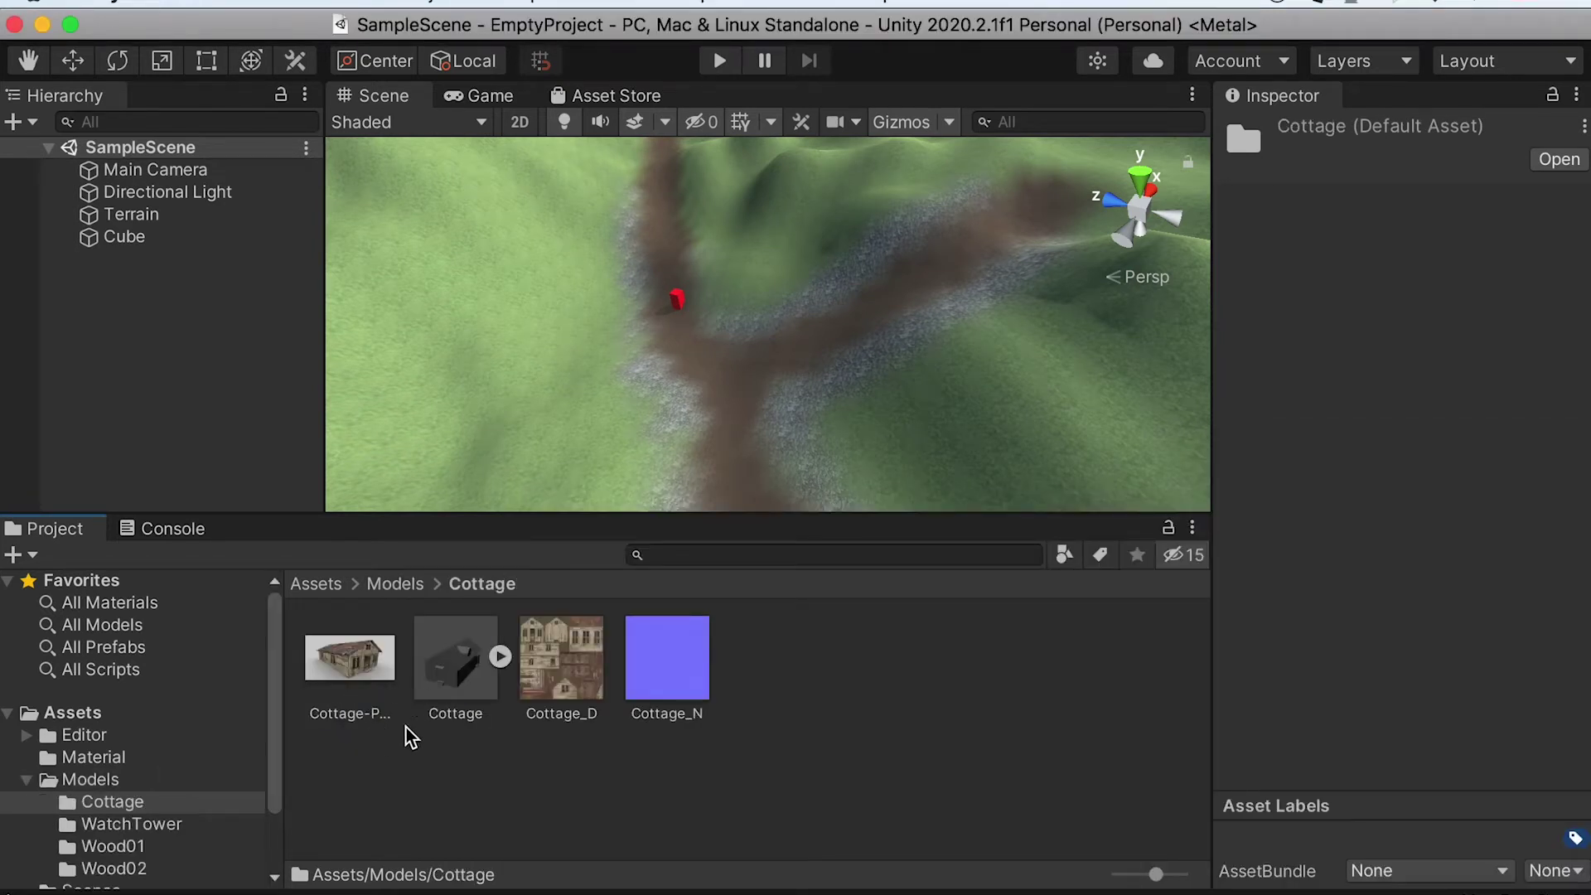
pyautogui.moveTo(504, 467); pyautogui.dragTo(658, 343)
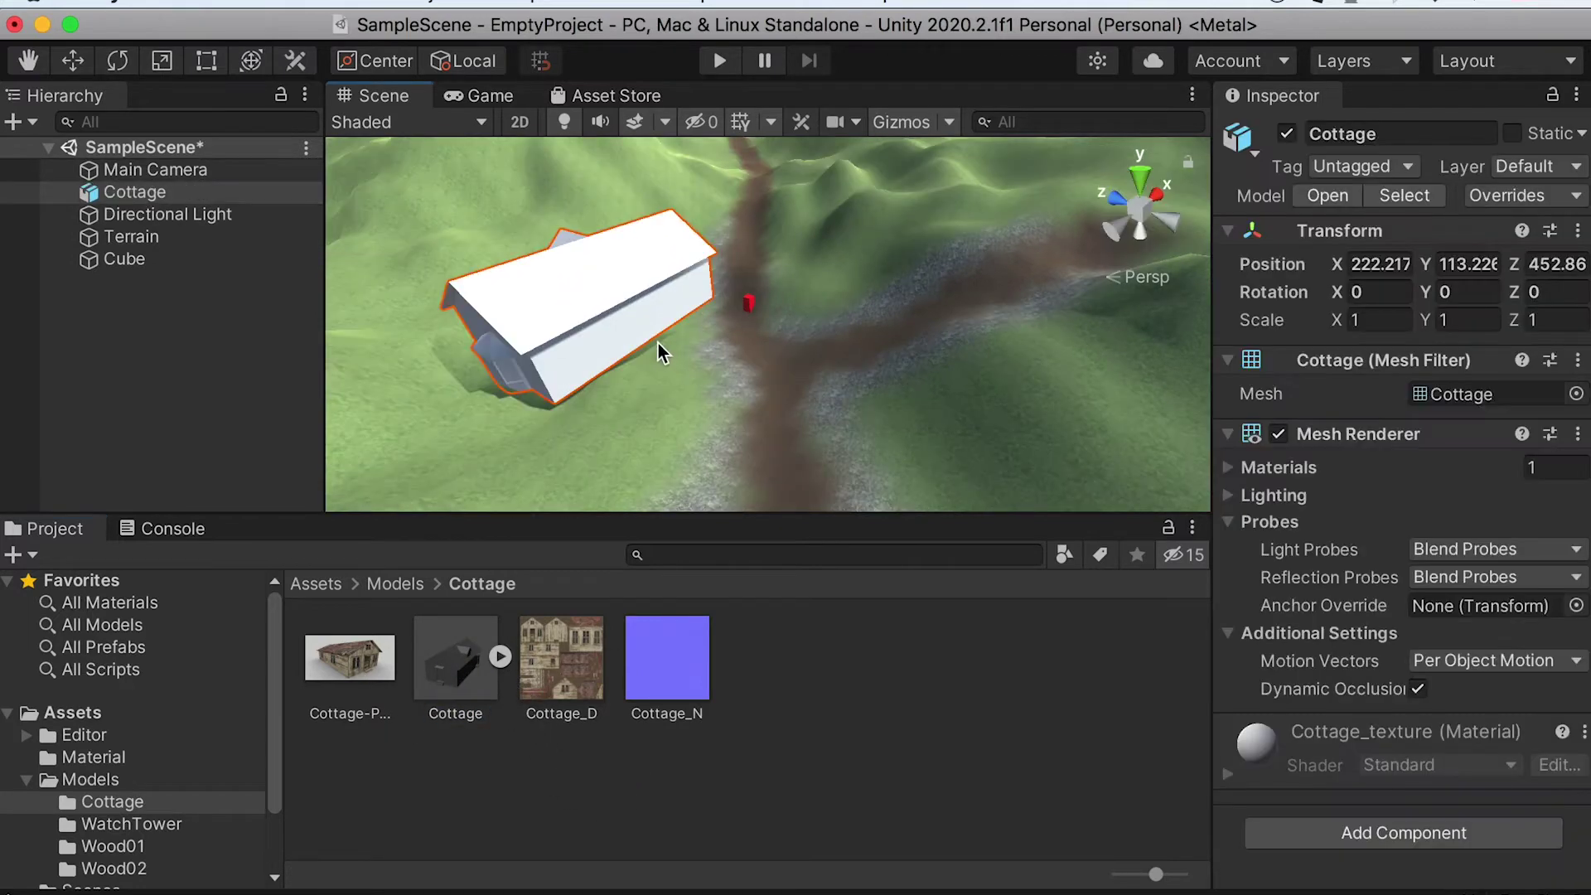
pyautogui.press('e')
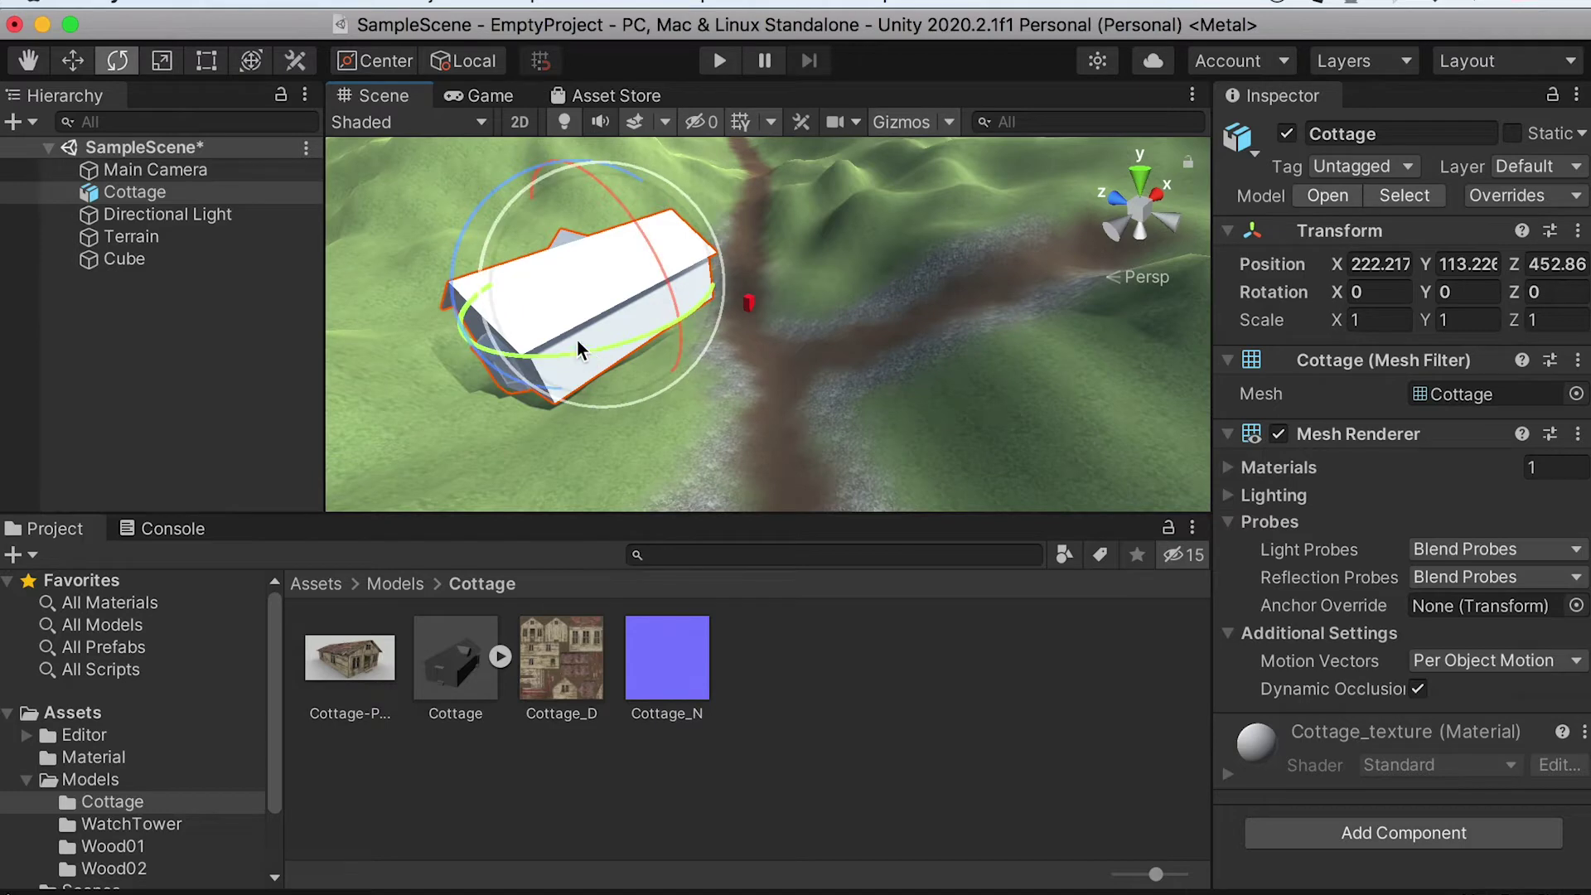
pyautogui.moveTo(567, 346); pyautogui.dragTo(655, 338)
pyautogui.moveTo(534, 355); pyautogui.dragTo(597, 364)
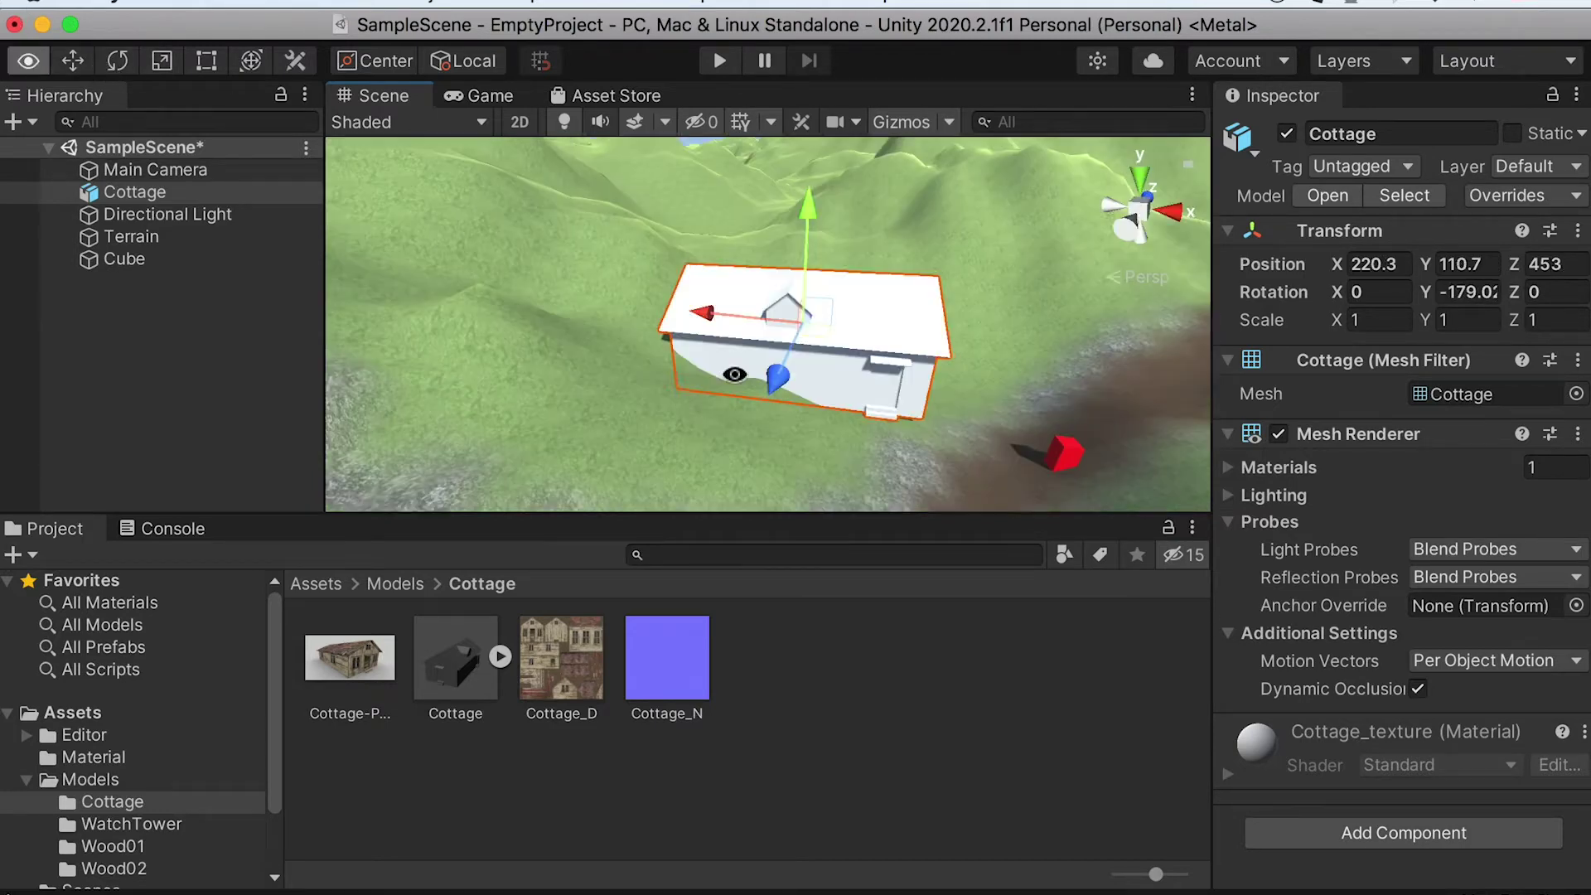
# Set the terrain brush opacity to 4 and gently raise and lower the ground around the cottage's base to fit the slope.
pyautogui.click(133, 238)
pyautogui.scroll(3, 757, 380)
pyautogui.click(1369, 373)
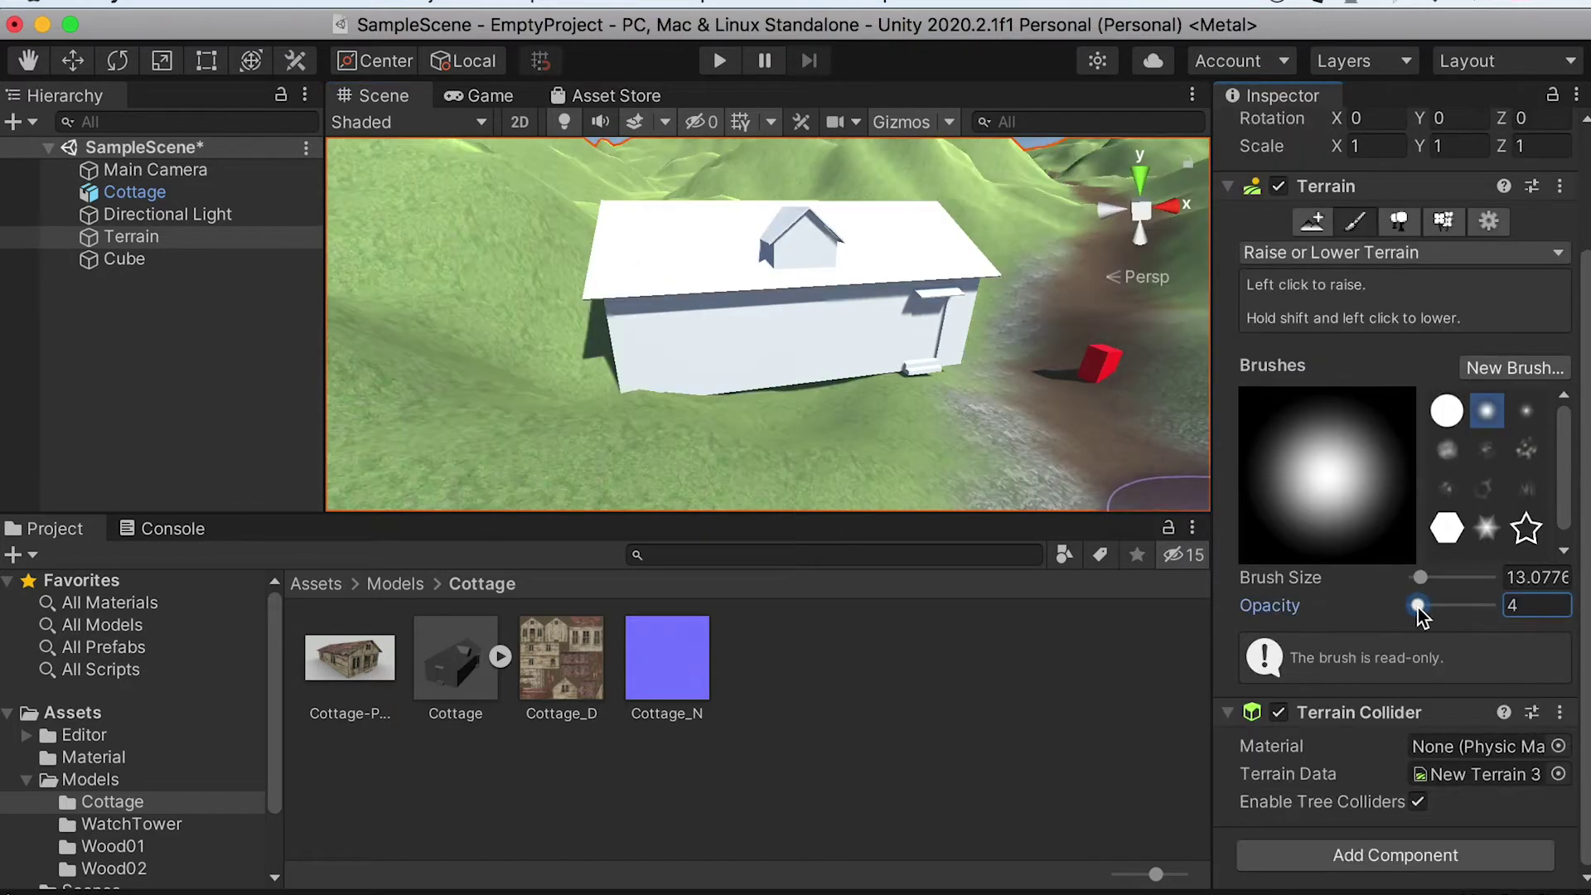
pyautogui.moveTo(775, 385)
pyautogui.keyDown('alt'); pyautogui.mouseDown()
pyautogui.moveTo(820, 412)
pyautogui.moveTo(850, 400)
pyautogui.moveTo(834, 337)
pyautogui.moveTo(774, 326)
pyautogui.moveTo(824, 391)
pyautogui.moveTo(708, 341)
pyautogui.moveTo(688, 361)
pyautogui.moveTo(638, 336)
pyautogui.mouseUp(); pyautogui.keyUp('alt')
pyautogui.click(703, 340)
pyautogui.keyDown('shift'); pyautogui.click(703, 340); pyautogui.keyUp('shift')
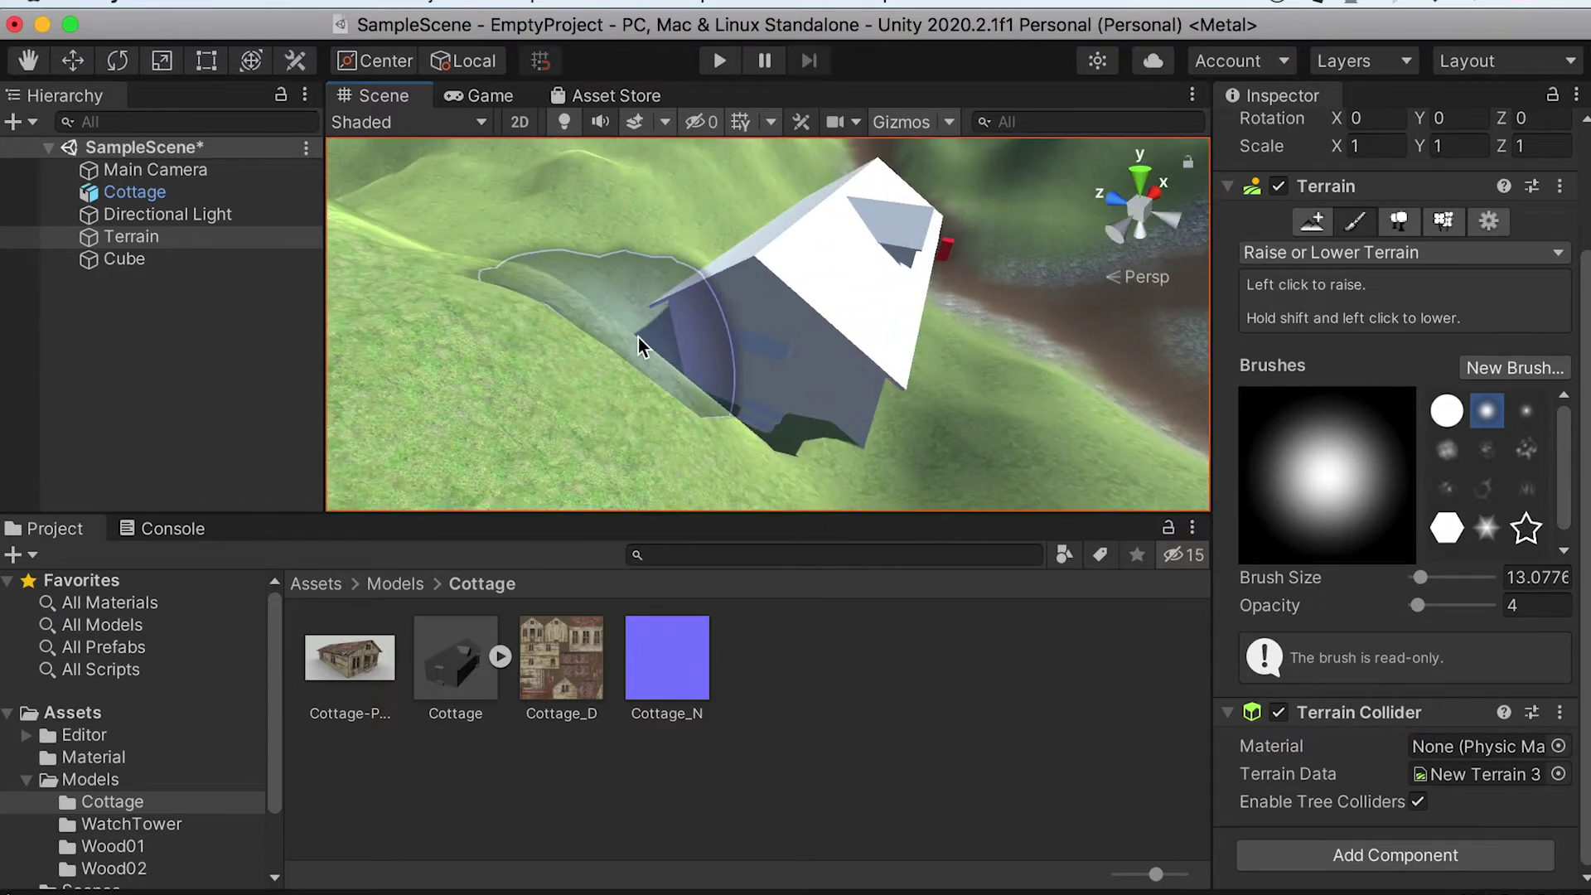
pyautogui.keyDown('alt'); pyautogui.moveTo(827, 376); pyautogui.dragTo(783, 439); pyautogui.keyUp('alt')
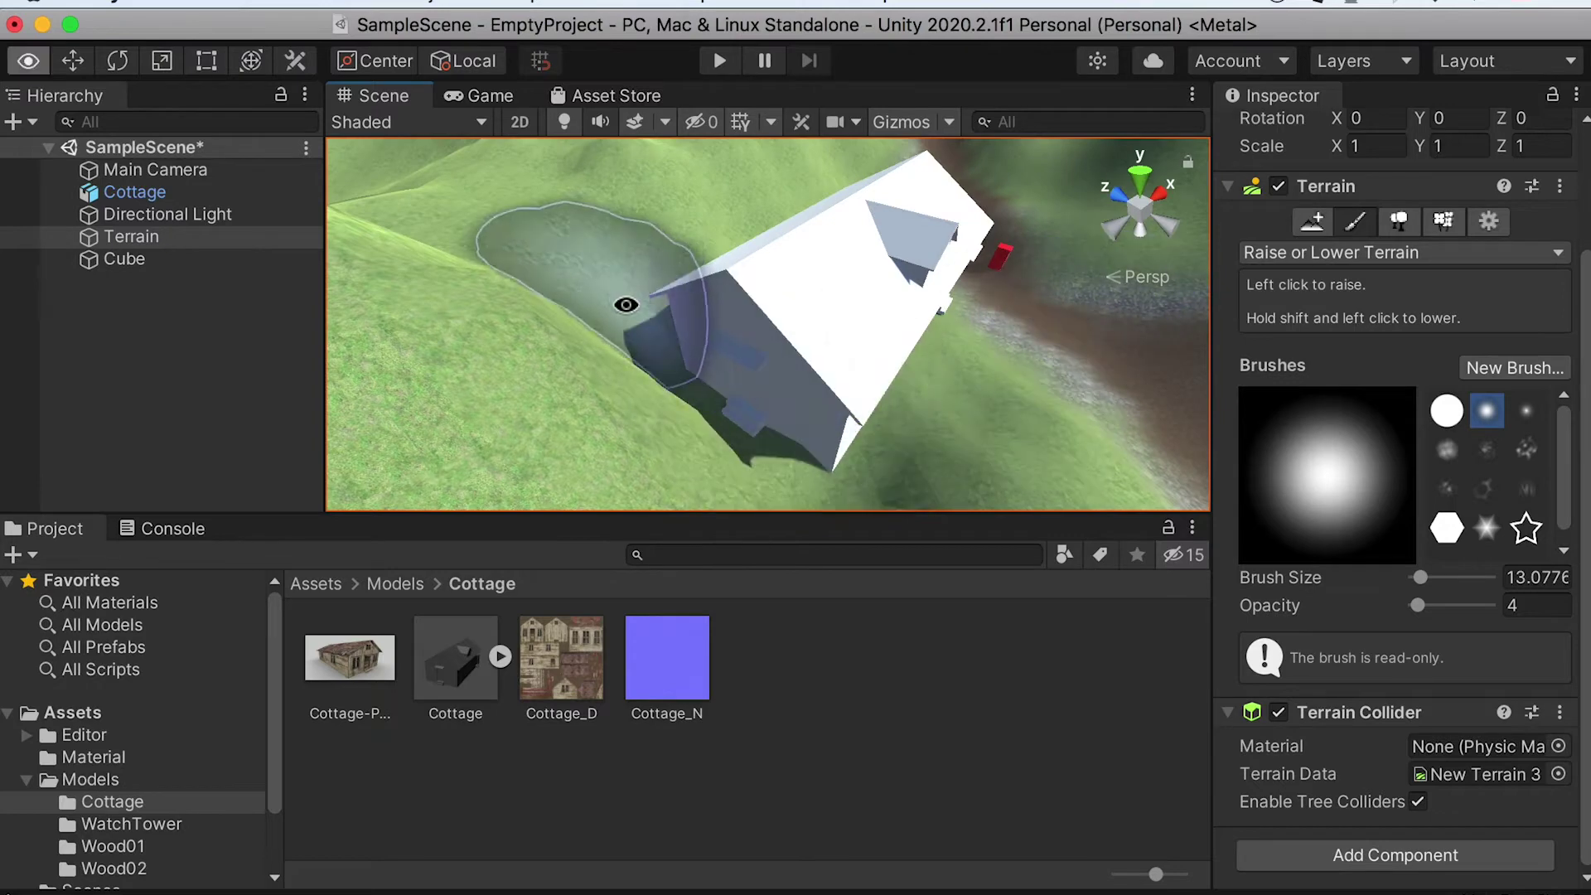
pyautogui.keyDown('alt'); pyautogui.moveTo(625, 305); pyautogui.dragTo(611, 345); pyautogui.keyUp('alt')
pyautogui.moveTo(638, 412)
pyautogui.keyDown('alt'); pyautogui.mouseDown()
pyautogui.moveTo(622, 340)
pyautogui.moveTo(894, 320)
pyautogui.moveTo(824, 377)
pyautogui.moveTo(900, 251)
pyautogui.moveTo(701, 391)
pyautogui.moveTo(931, 396)
pyautogui.moveTo(827, 455)
pyautogui.moveTo(981, 451)
pyautogui.moveTo(878, 430)
pyautogui.moveTo(881, 294)
pyautogui.moveTo(884, 374)
pyautogui.moveTo(920, 340)
pyautogui.moveTo(817, 490)
pyautogui.moveTo(934, 437)
pyautogui.moveTo(956, 241)
pyautogui.moveTo(1157, 240)
pyautogui.mouseUp(); pyautogui.keyUp('alt')
pyautogui.keyDown('alt'); pyautogui.moveTo(647, 273); pyautogui.dragTo(994, 389); pyautogui.keyUp('alt')
# Create a material named CottageM in the Cottage folder.
pyautogui.keyDown('alt'); pyautogui.moveTo(655, 282); pyautogui.dragTo(787, 457, button='right'); pyautogui.keyUp('alt')
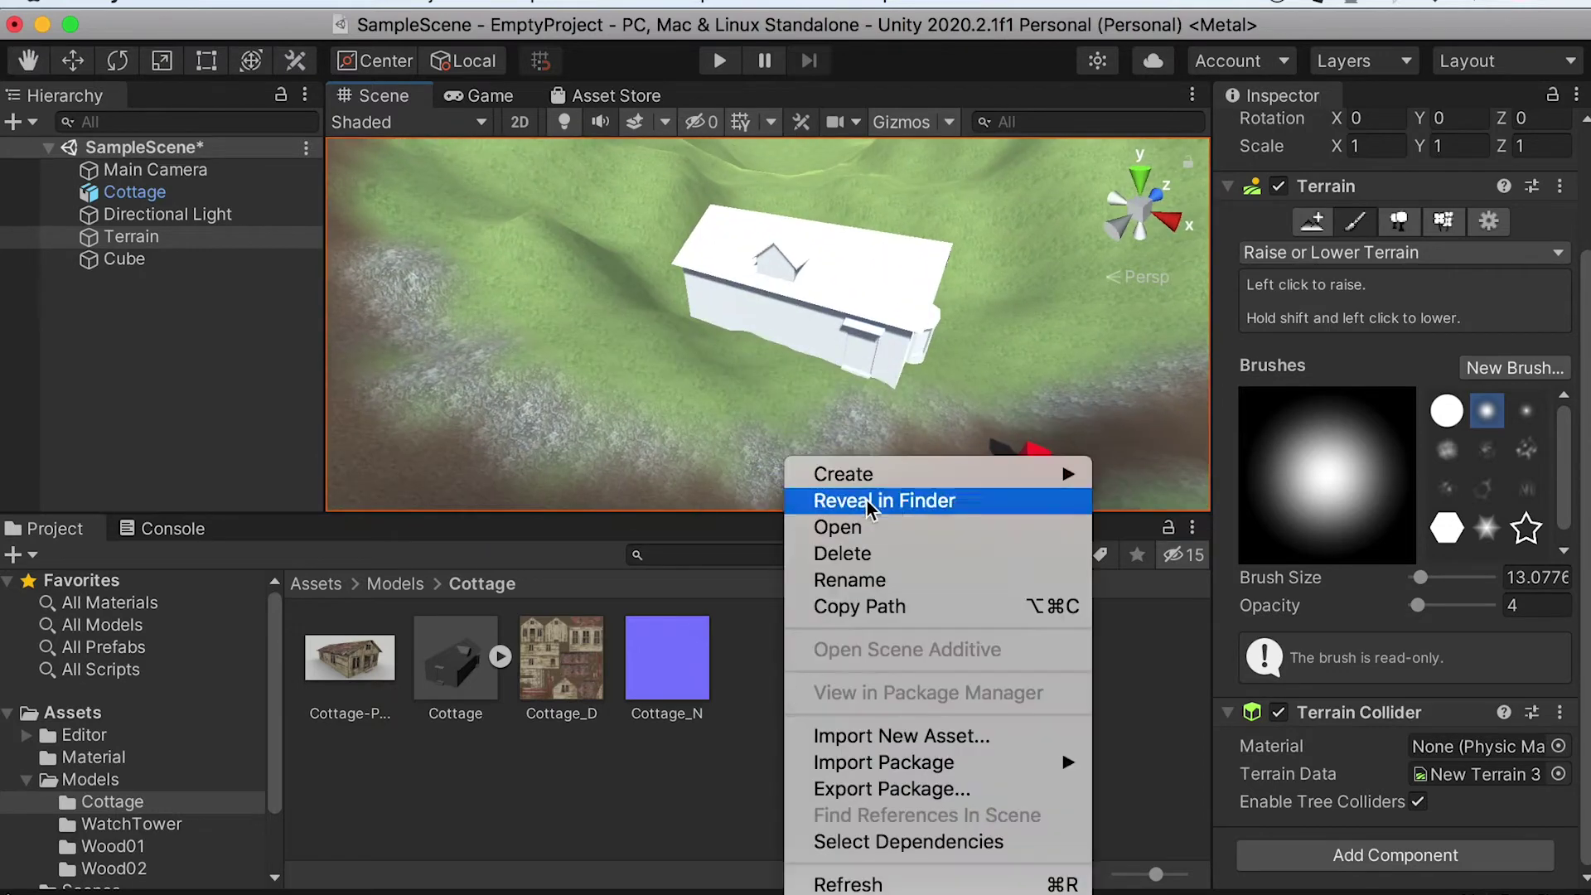
pyautogui.moveTo(862, 481)
pyautogui.click(1218, 623)
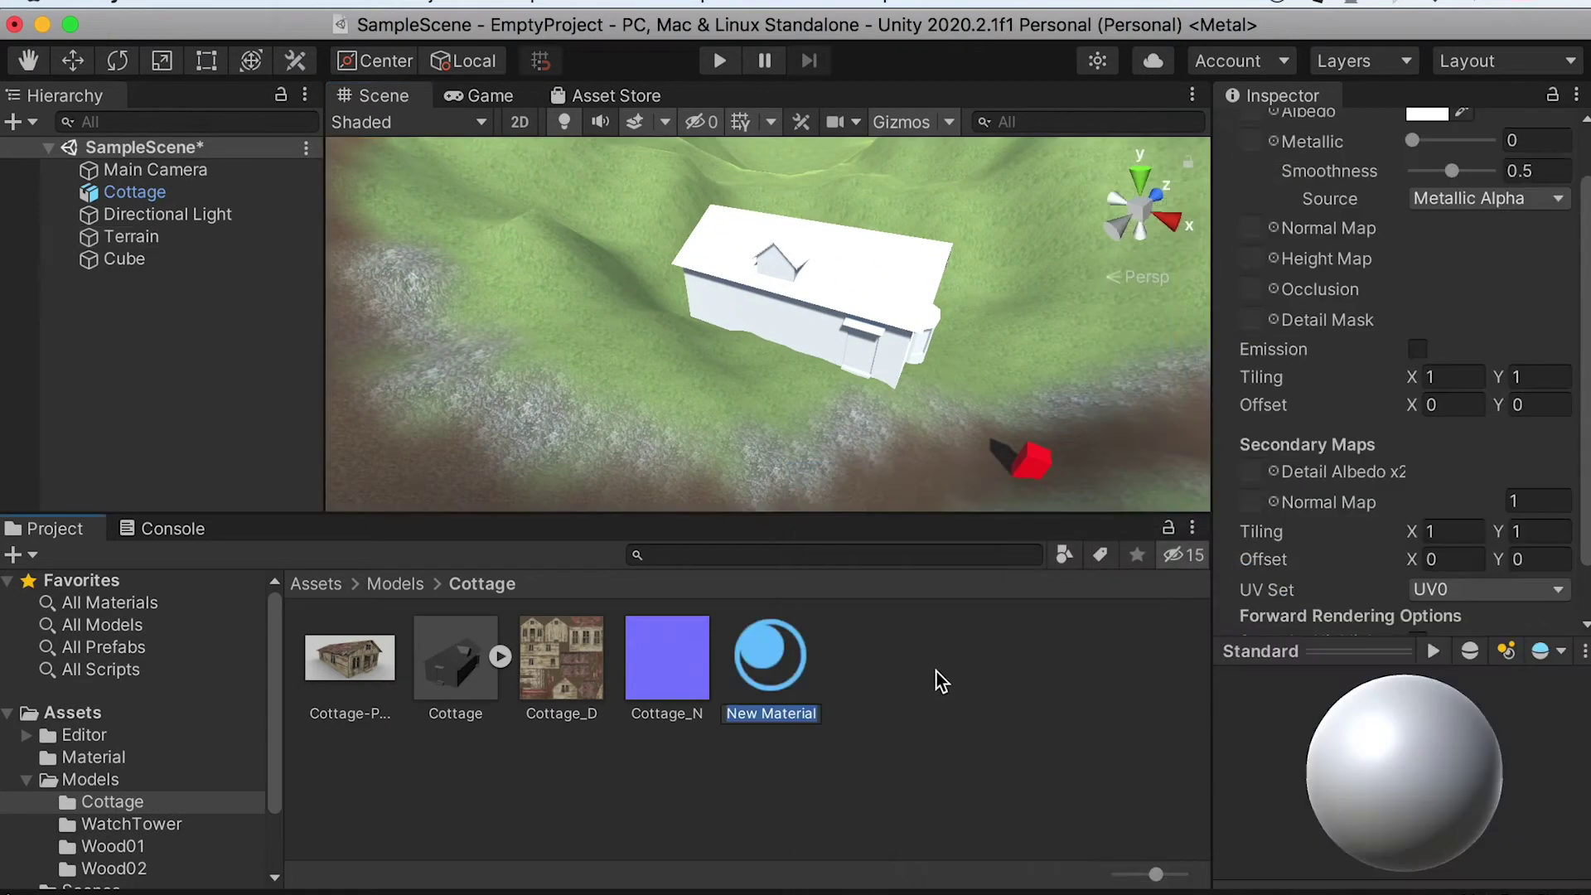
pyautogui.write('CottageM')
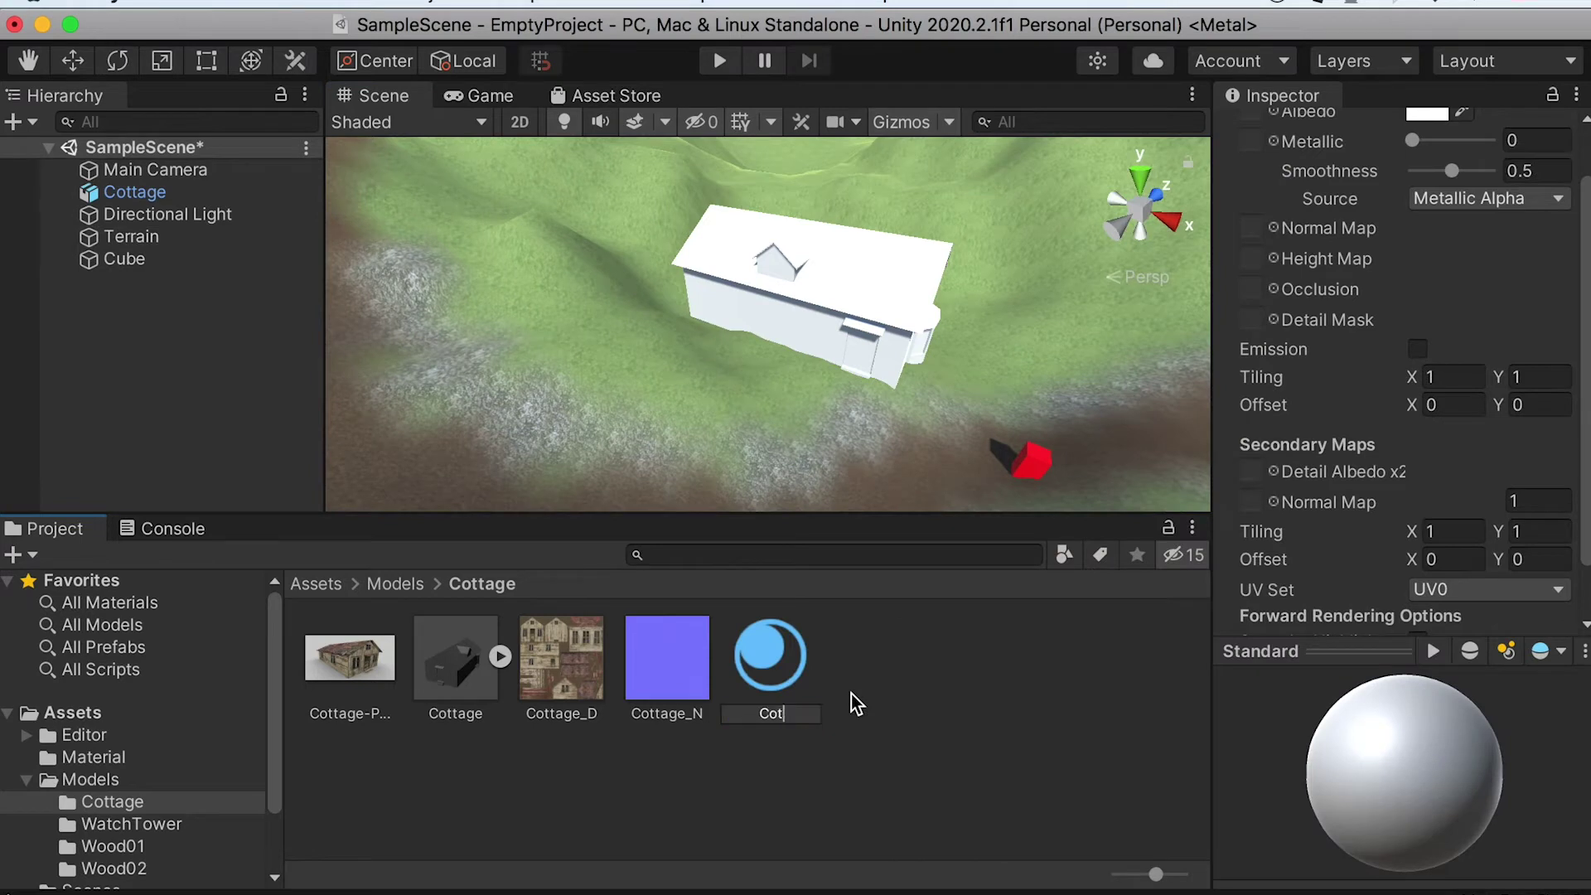
pyautogui.press('Return')
# Give CottageM the Cottage_D albedo and Cottage_N normal map, mark the latter as a normal map, and apply the material to the cottage.
pyautogui.scroll(5, 1408, 373)
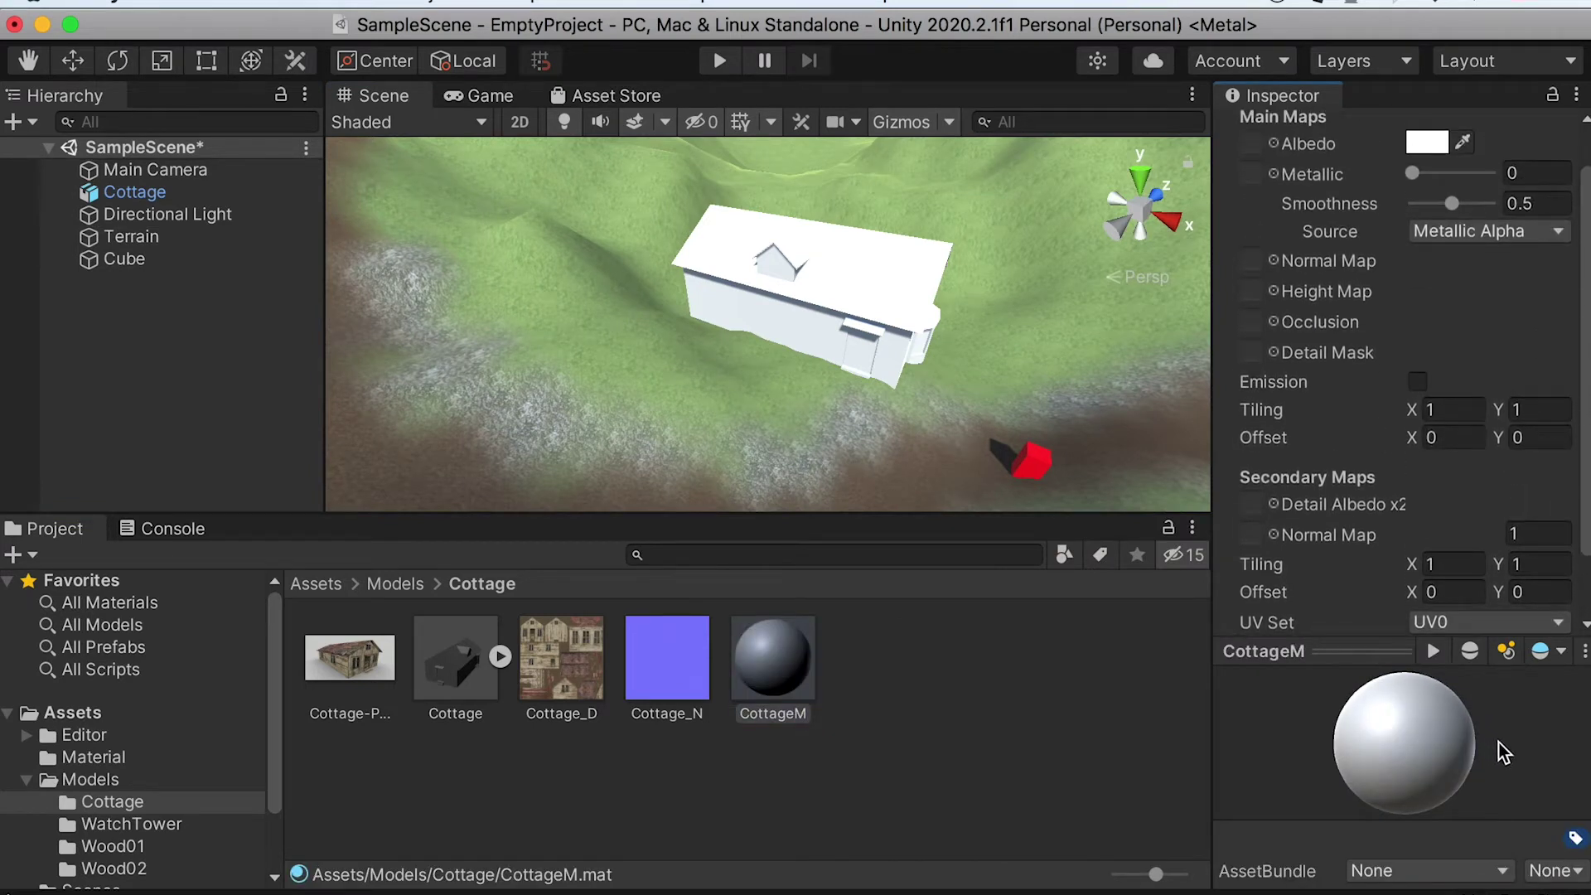
pyautogui.scroll(3, 1579, 365)
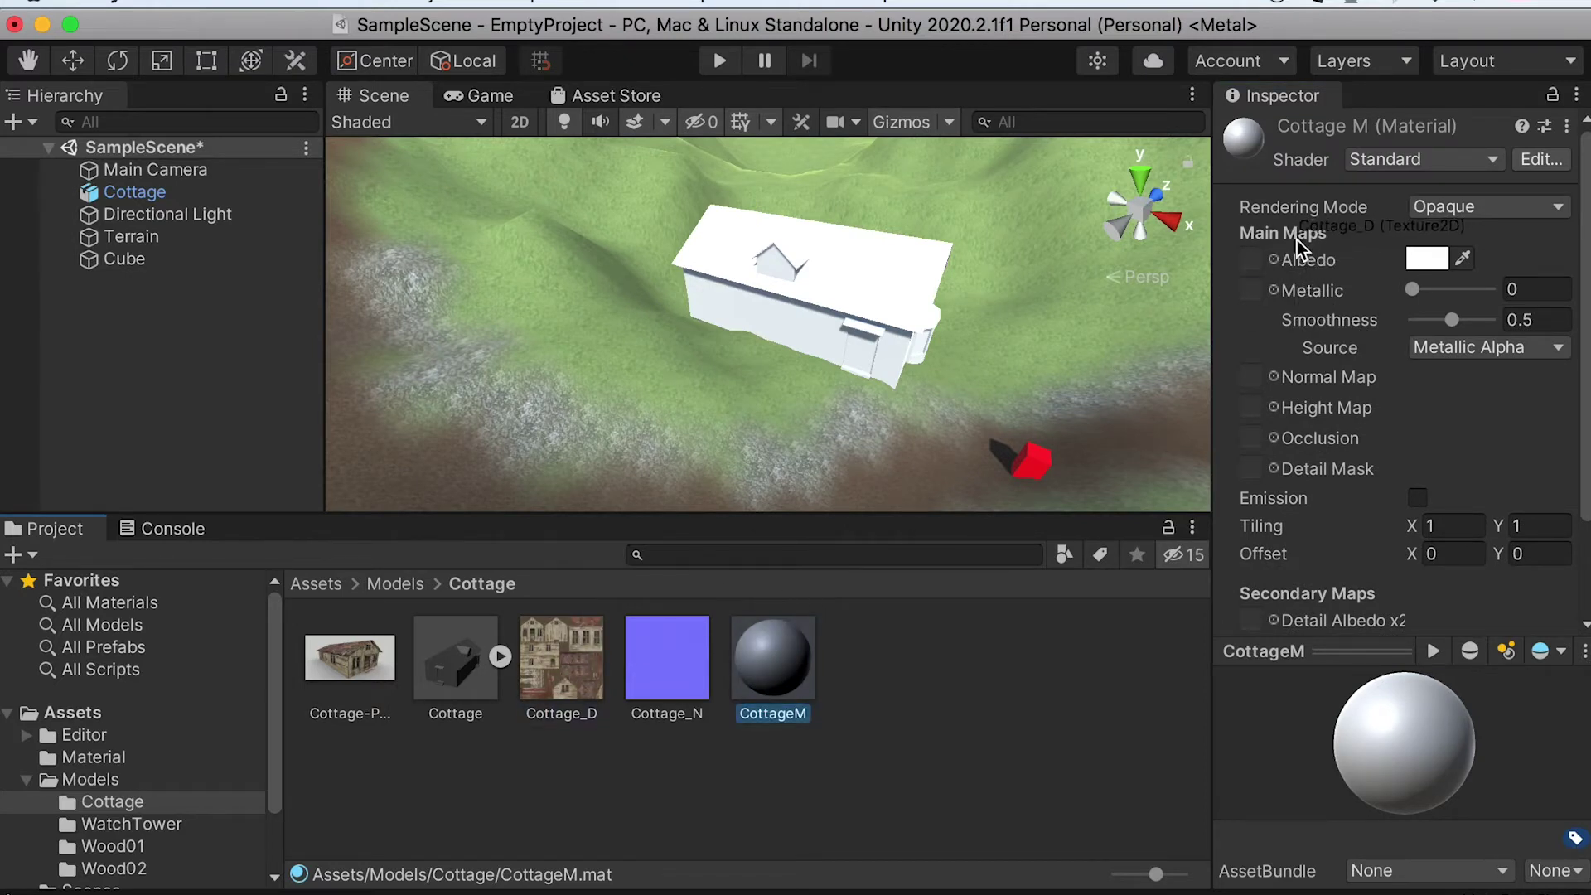
pyautogui.moveTo(1251, 262); pyautogui.dragTo(1283, 266)
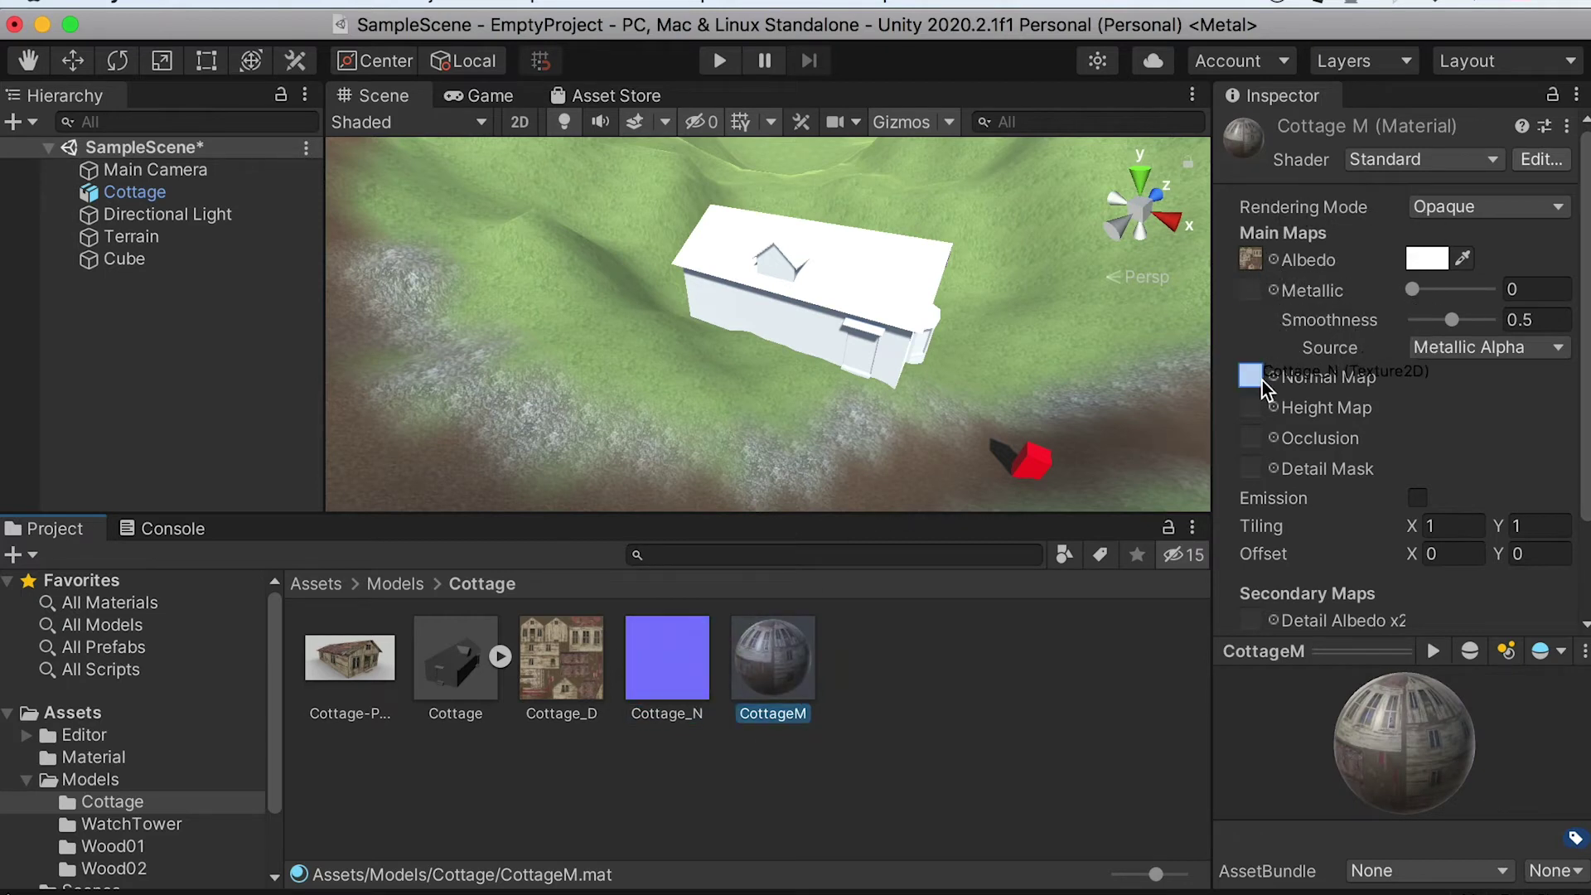
pyautogui.moveTo(1248, 378); pyautogui.dragTo(1251, 377)
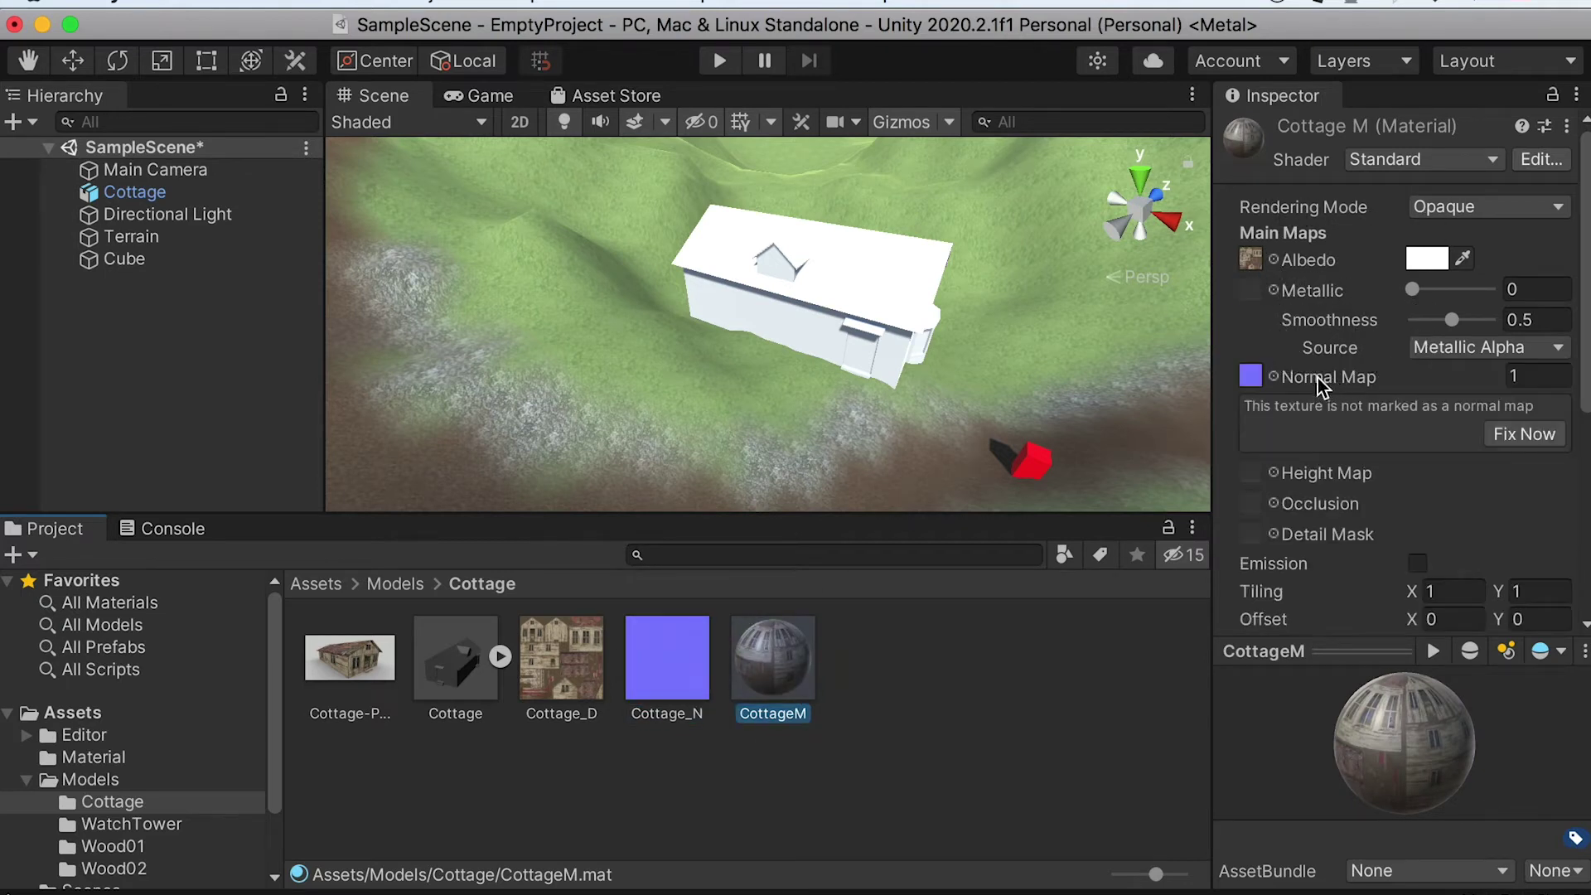
pyautogui.click(1524, 434)
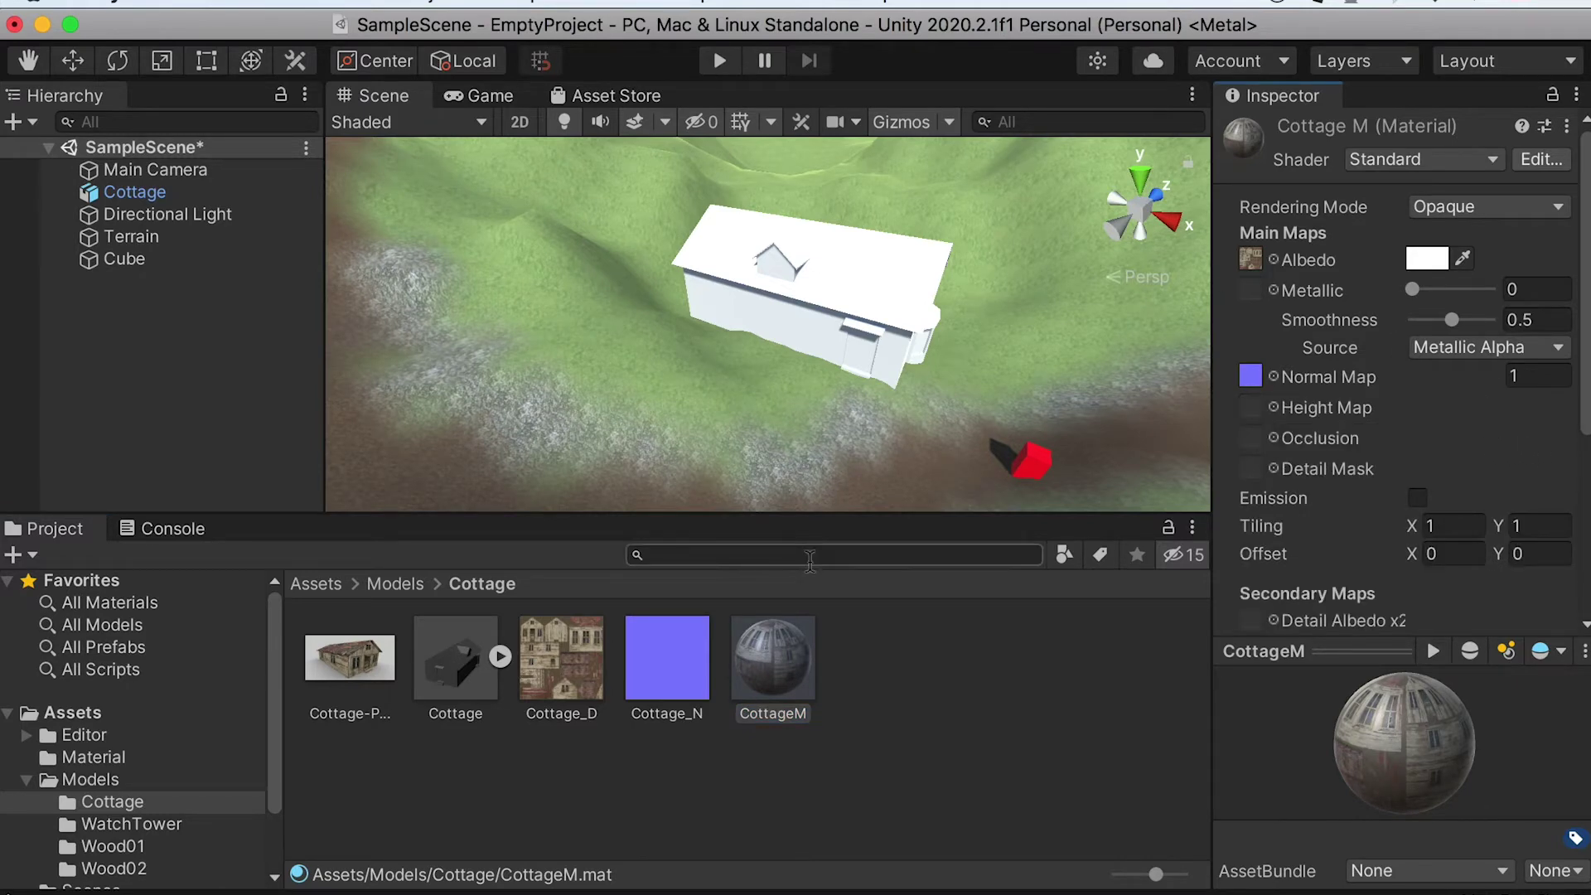
pyautogui.moveTo(793, 431); pyautogui.dragTo(882, 315)
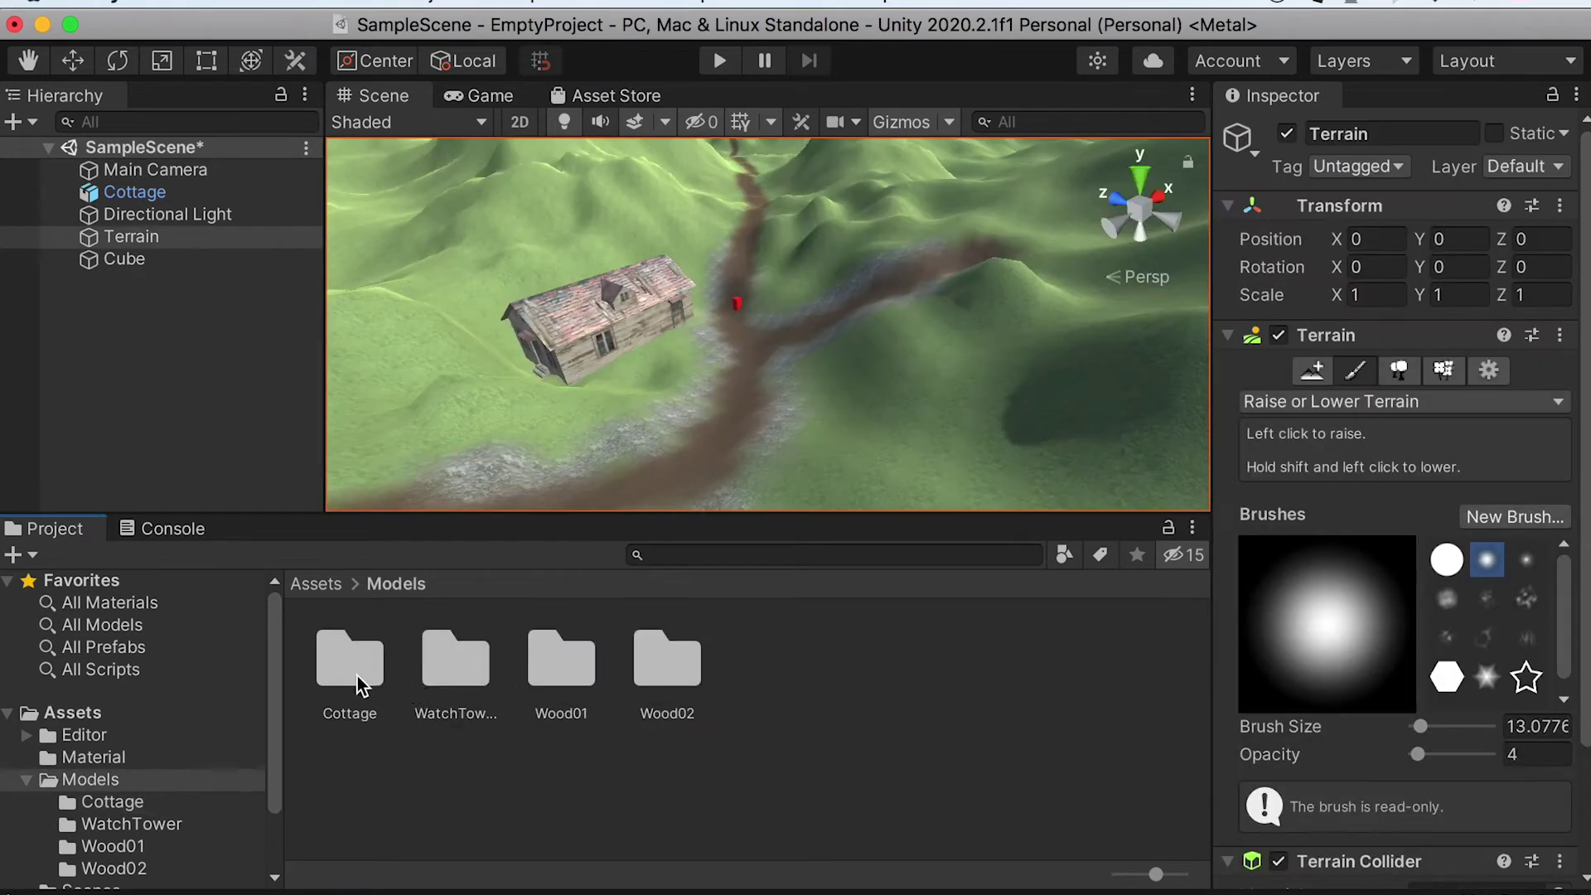
# Place the WatchTower model on the hill at the end of the side path.
pyautogui.doubleClick(455, 659)
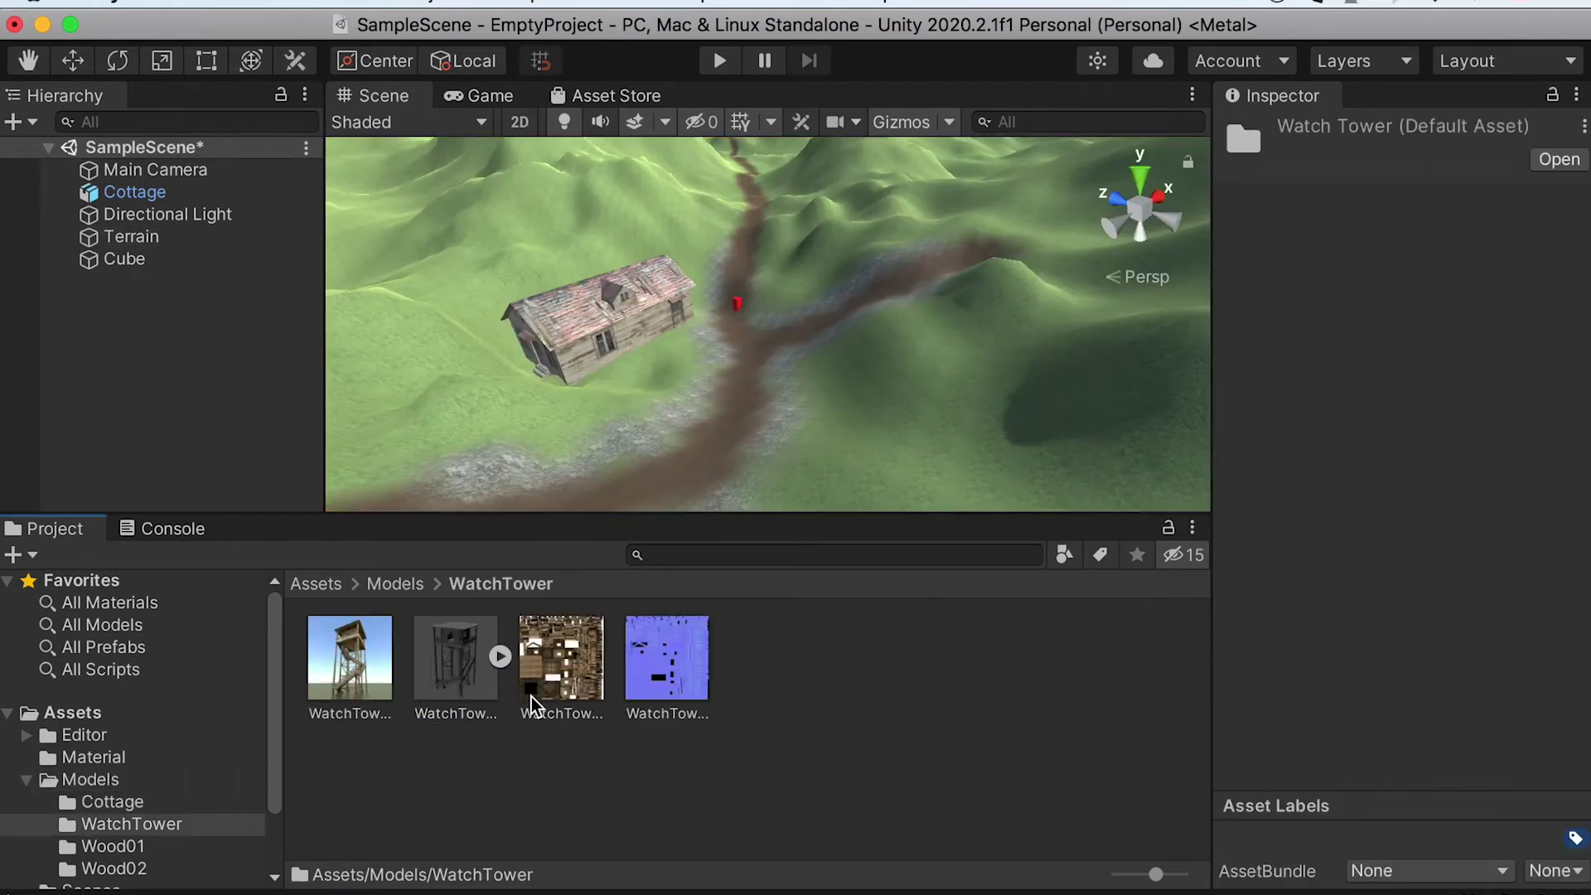
pyautogui.moveTo(468, 686); pyautogui.dragTo(635, 609)
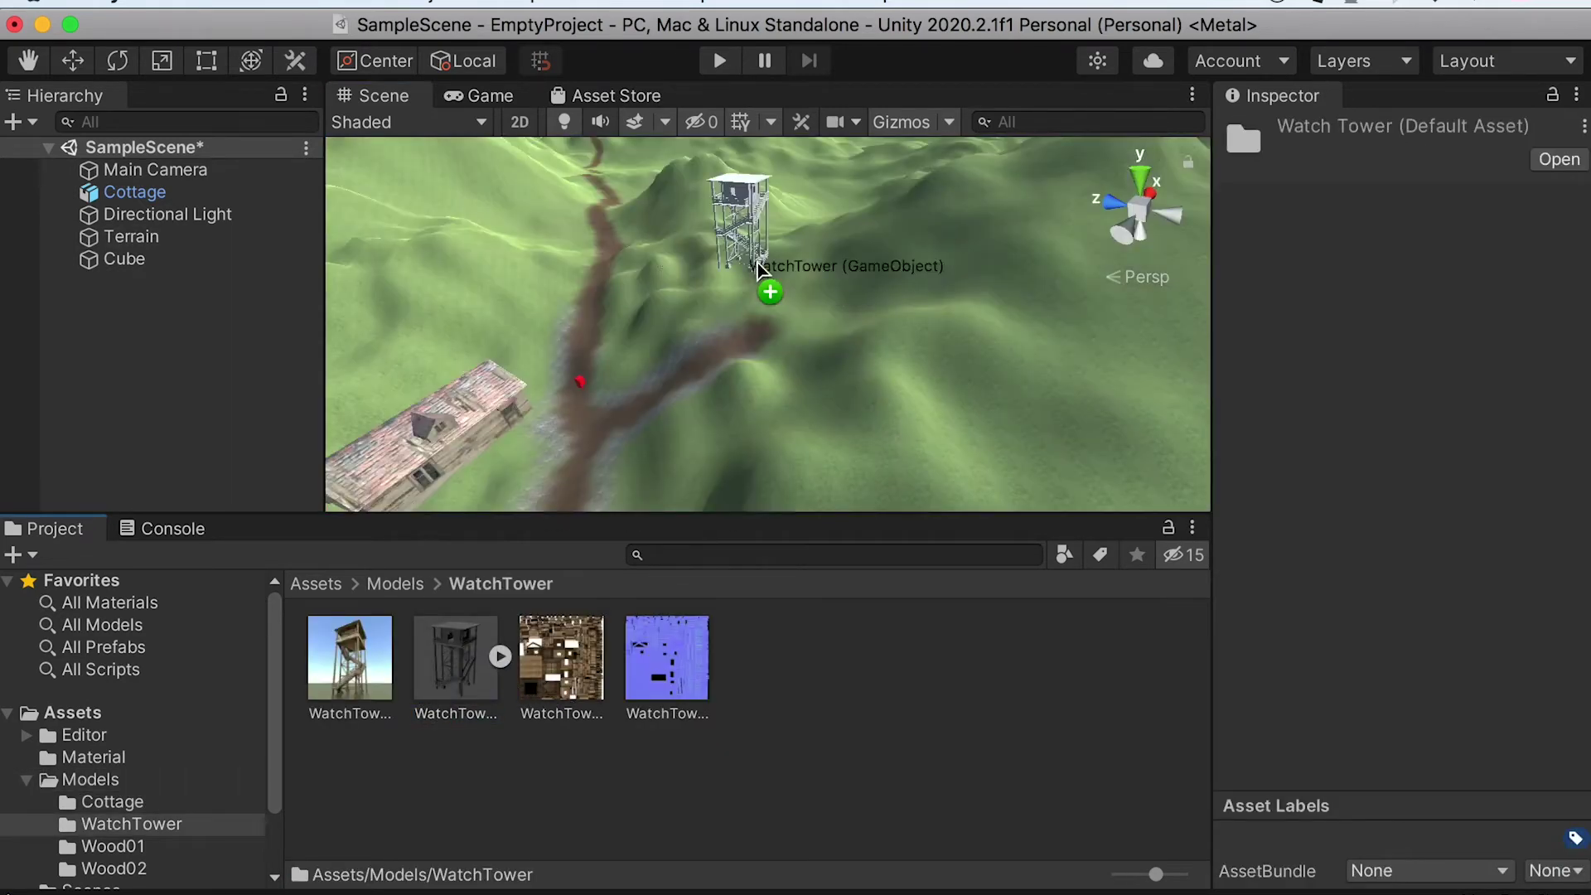
pyautogui.moveTo(745, 265); pyautogui.dragTo(802, 325)
# Sculpt the terrain around the watchtower's legs and rotate the tower to about 77.6 degrees around Y.
pyautogui.press('f')
pyautogui.moveTo(751, 393)
pyautogui.keyDown('alt'); pyautogui.mouseDown()
pyautogui.moveTo(987, 243)
pyautogui.moveTo(923, 326)
pyautogui.moveTo(735, 384)
pyautogui.mouseUp(); pyautogui.keyUp('alt')
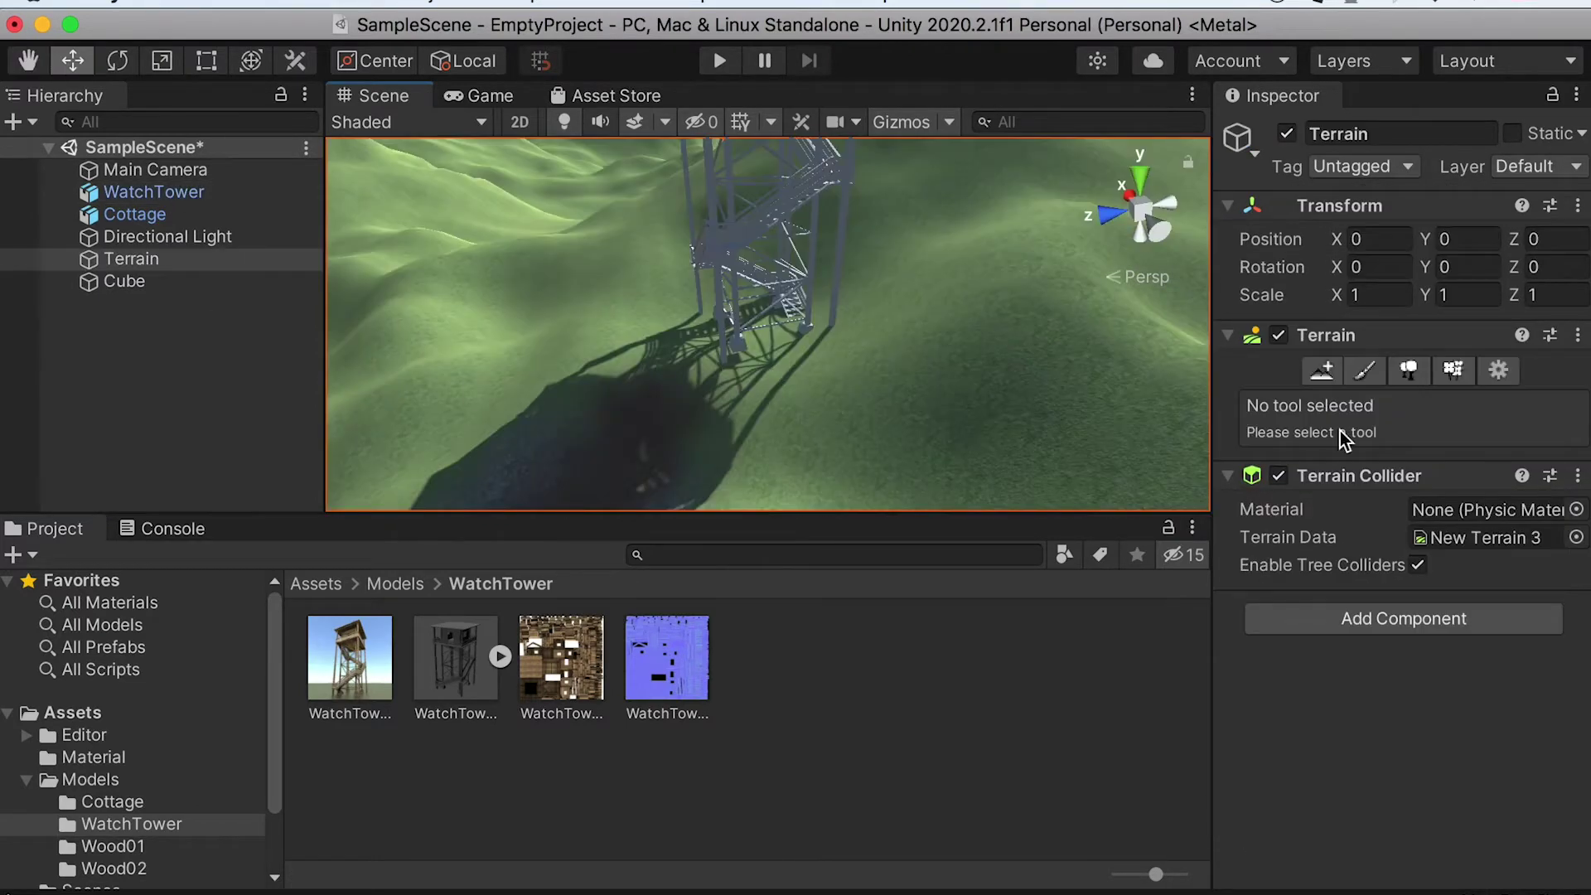
pyautogui.click(1355, 371)
pyautogui.moveTo(738, 369)
pyautogui.mouseDown()
pyautogui.moveTo(757, 344)
pyautogui.moveTo(803, 337)
pyautogui.moveTo(1033, 363)
pyautogui.mouseUp()
pyautogui.moveTo(893, 259)
pyautogui.keyDown('alt'); pyautogui.mouseDown()
pyautogui.moveTo(622, 380)
pyautogui.moveTo(579, 351)
pyautogui.moveTo(1005, 266)
pyautogui.moveTo(1282, 309)
pyautogui.moveTo(767, 298)
pyautogui.moveTo(744, 188)
pyautogui.moveTo(939, 330)
pyautogui.mouseUp(); pyautogui.keyUp('alt')
pyautogui.keyDown('alt'); pyautogui.moveTo(1099, 300); pyautogui.dragTo(835, 419); pyautogui.keyUp('alt')
pyautogui.keyDown('alt'); pyautogui.moveTo(1069, 368); pyautogui.dragTo(918, 275); pyautogui.keyUp('alt')
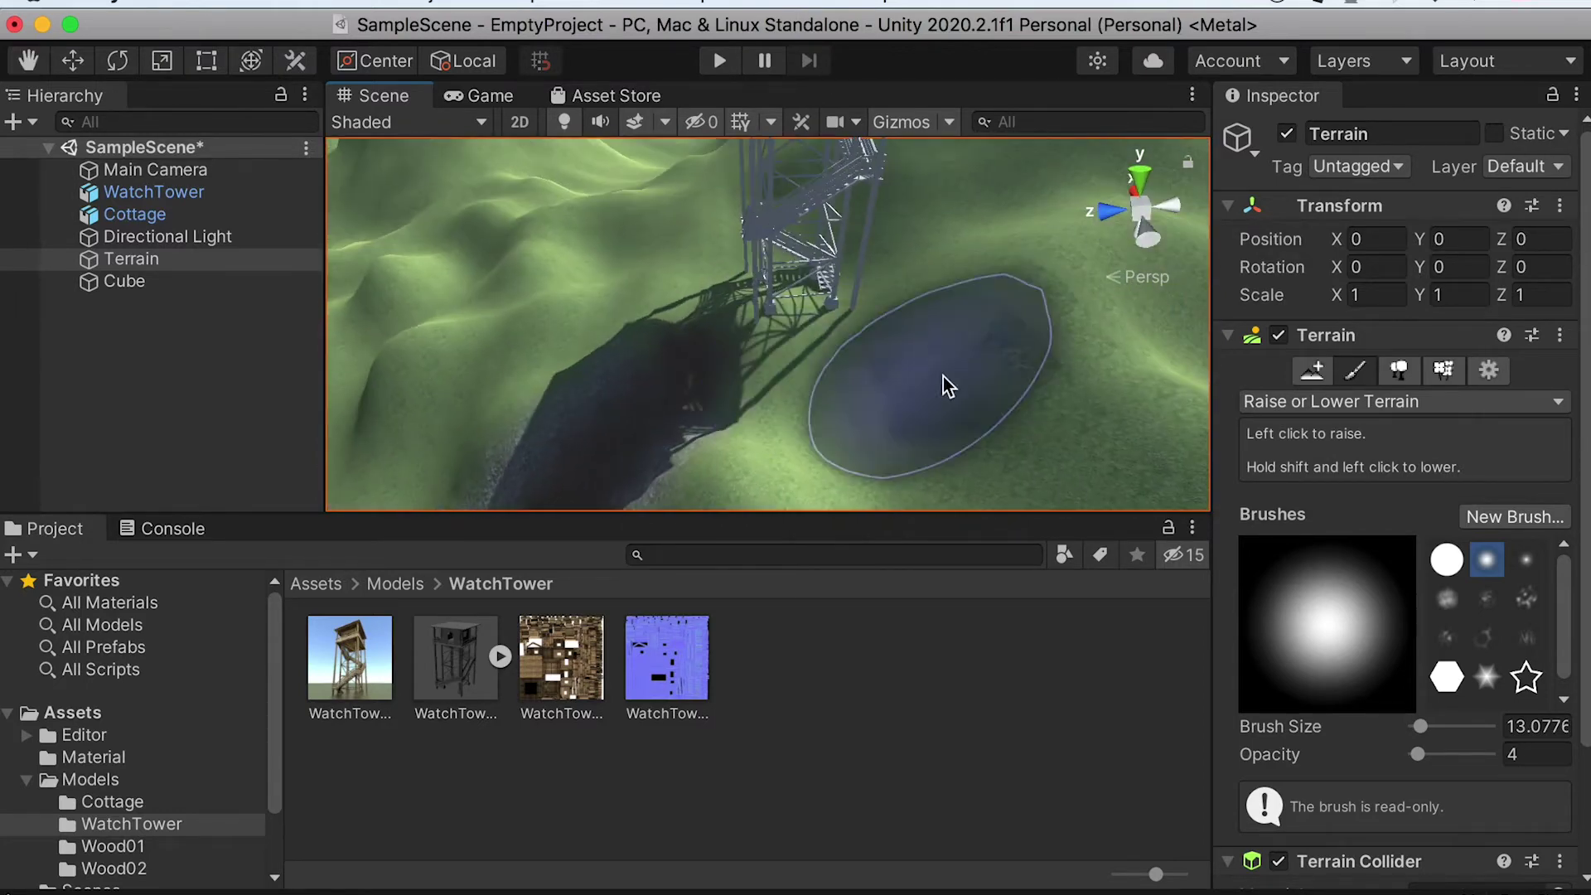
pyautogui.moveTo(884, 249); pyautogui.dragTo(933, 265, button='middle')
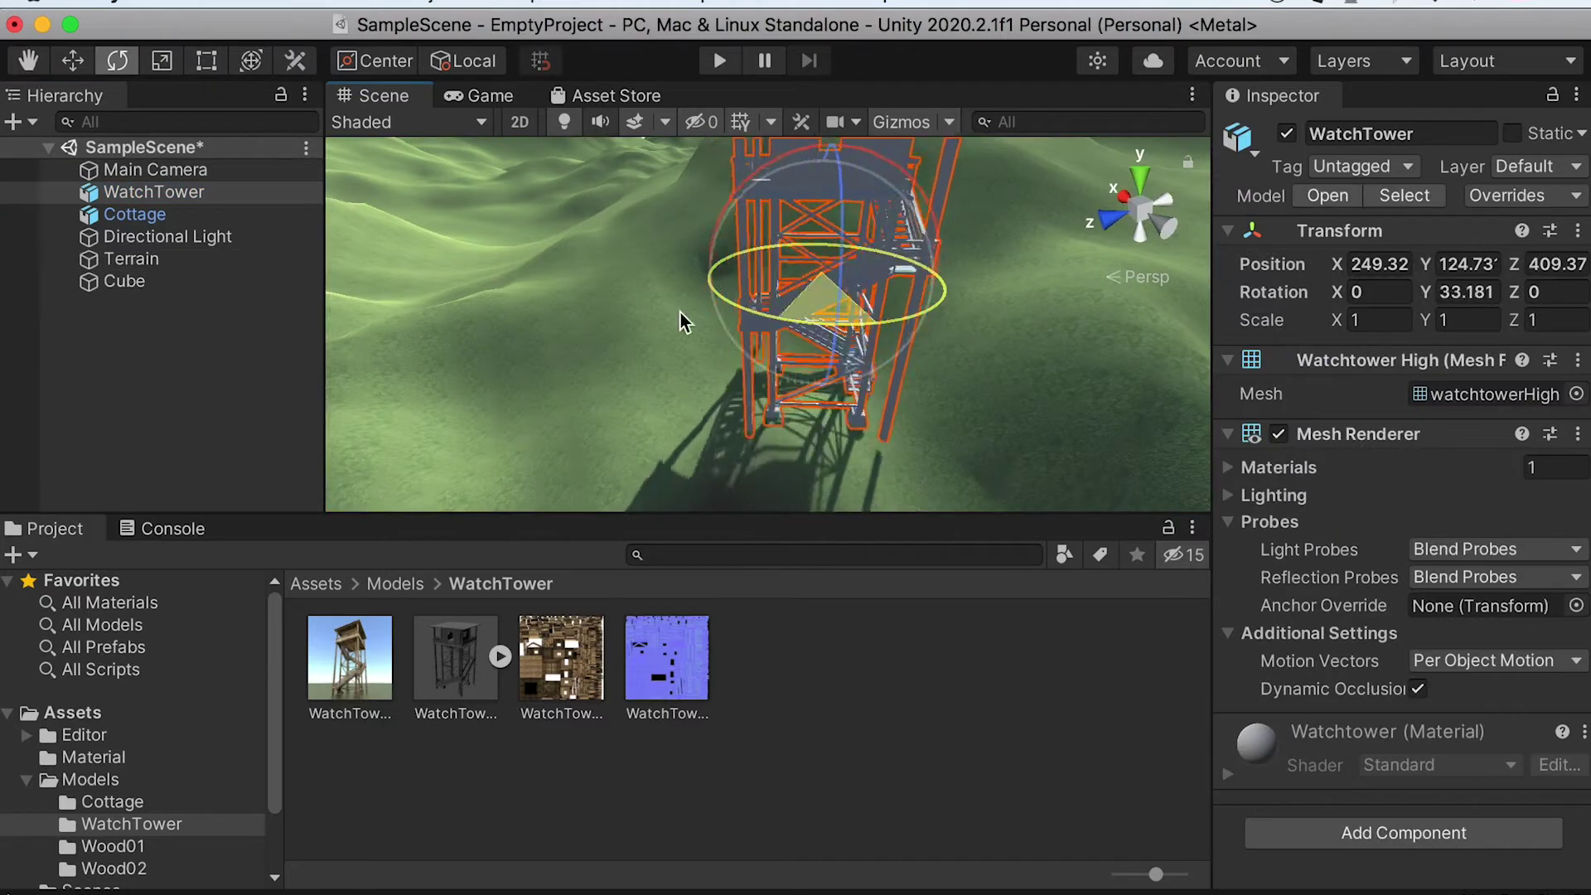
pyautogui.moveTo(679, 312); pyautogui.dragTo(1005, 373)
# Create a material named WatchTower-M in the WatchTower folder.
pyautogui.rightClick(792, 701)
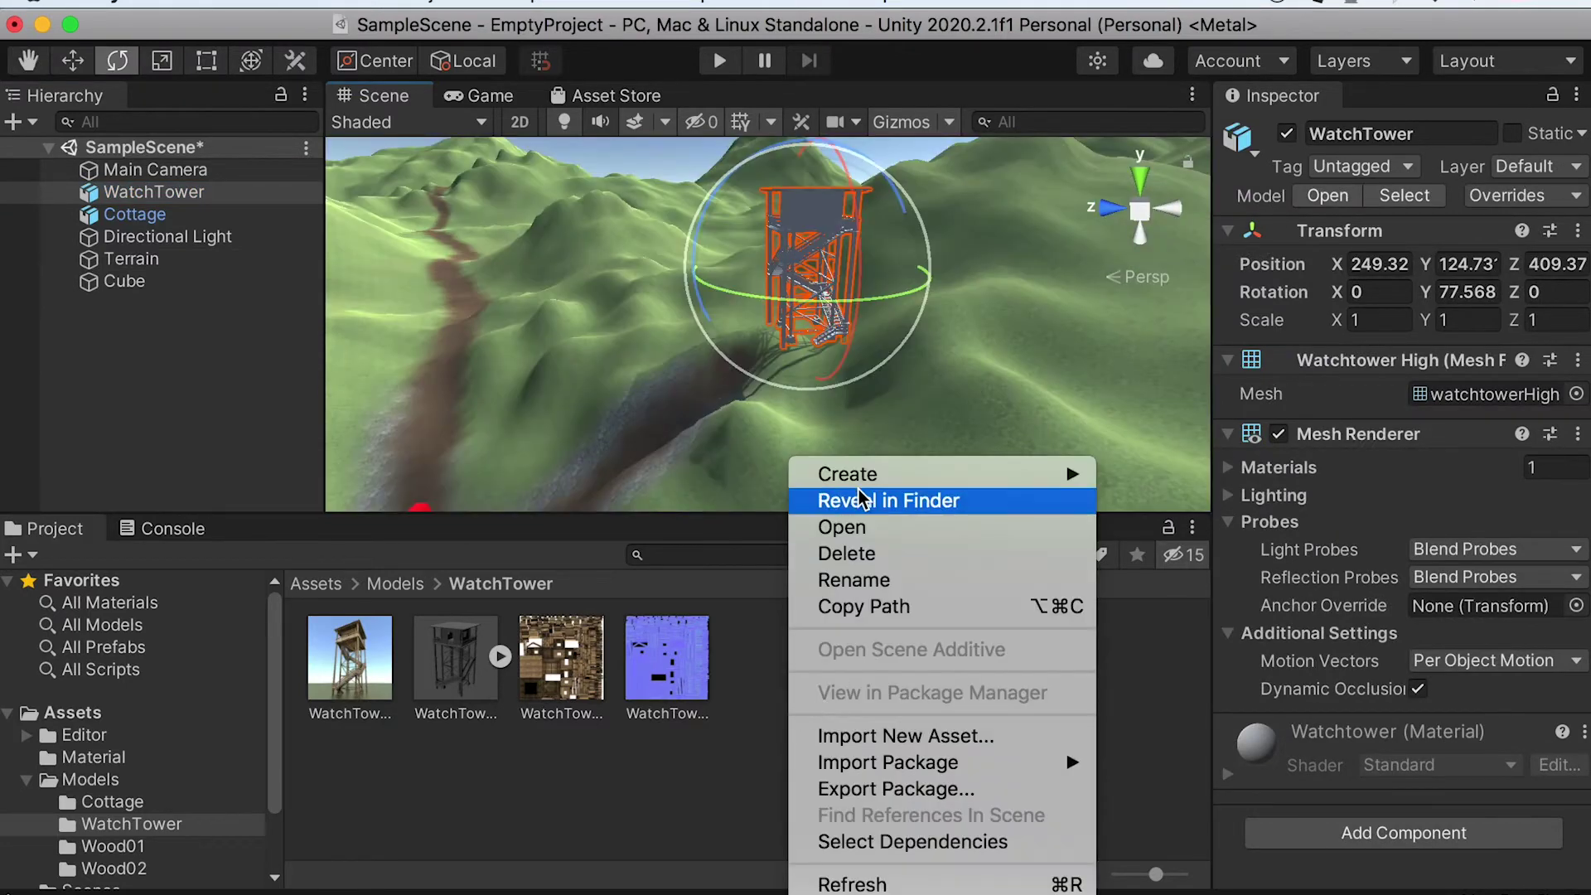
pyautogui.moveTo(949, 480)
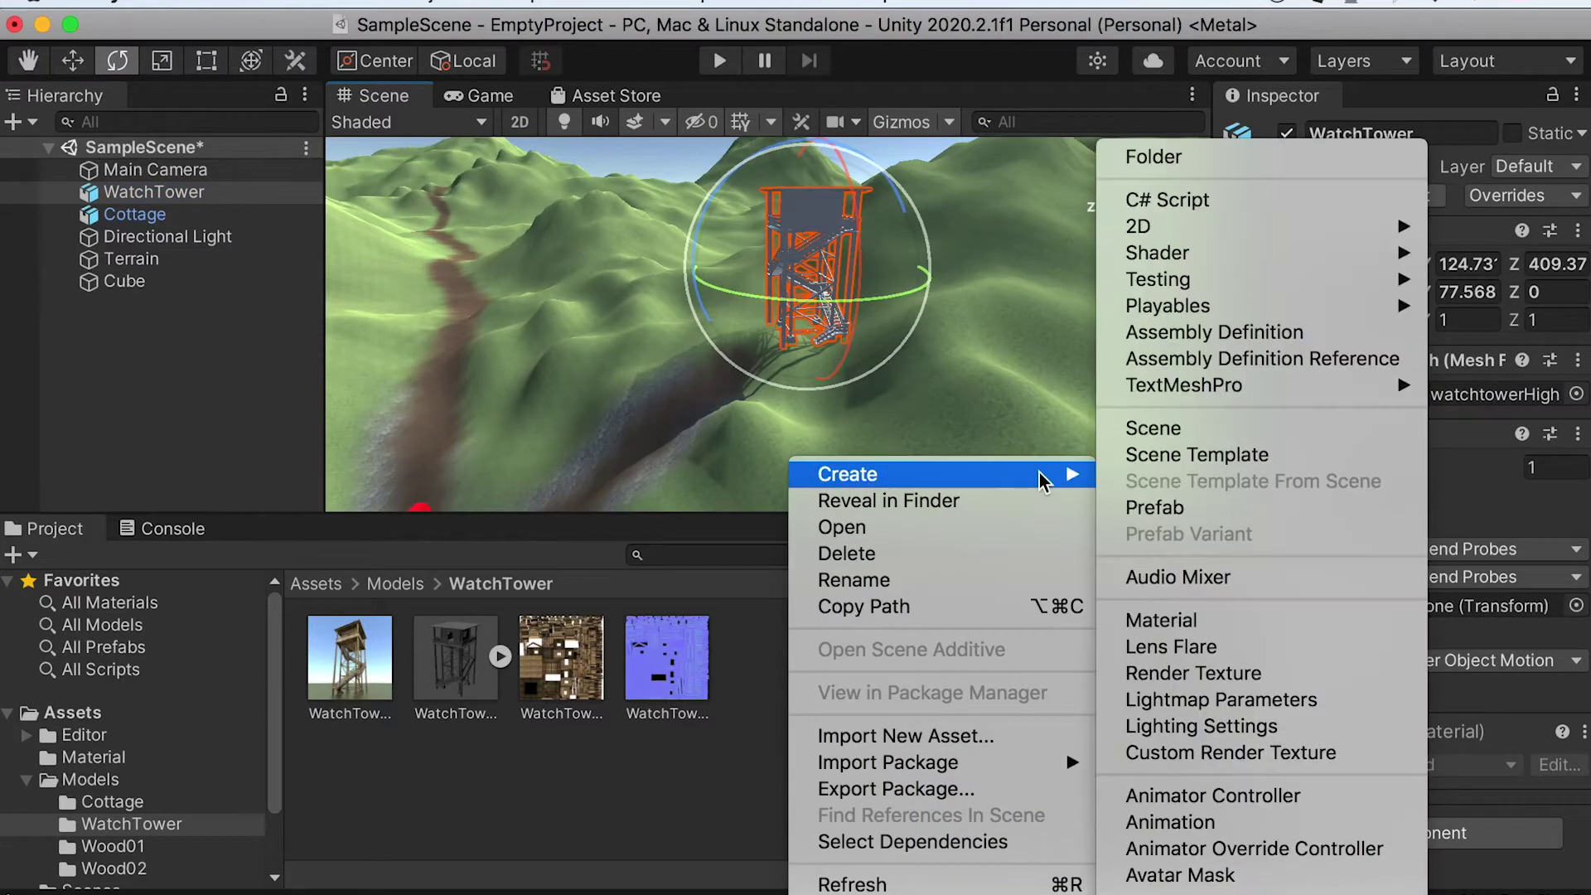
pyautogui.click(1191, 619)
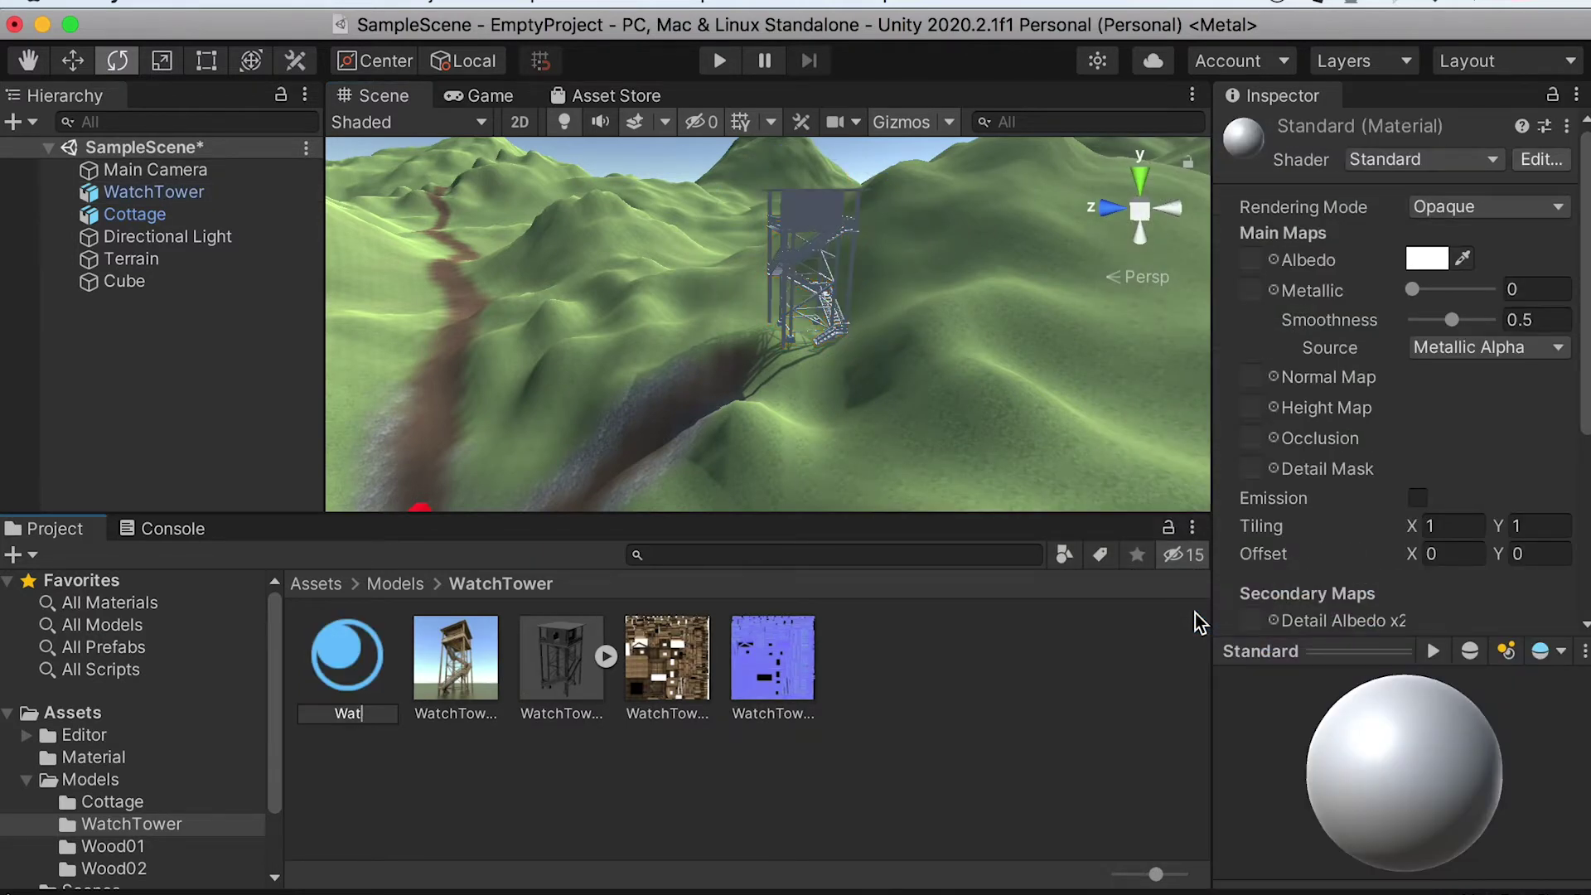
pyautogui.write('WatchTower-M')
pyautogui.press('Return')
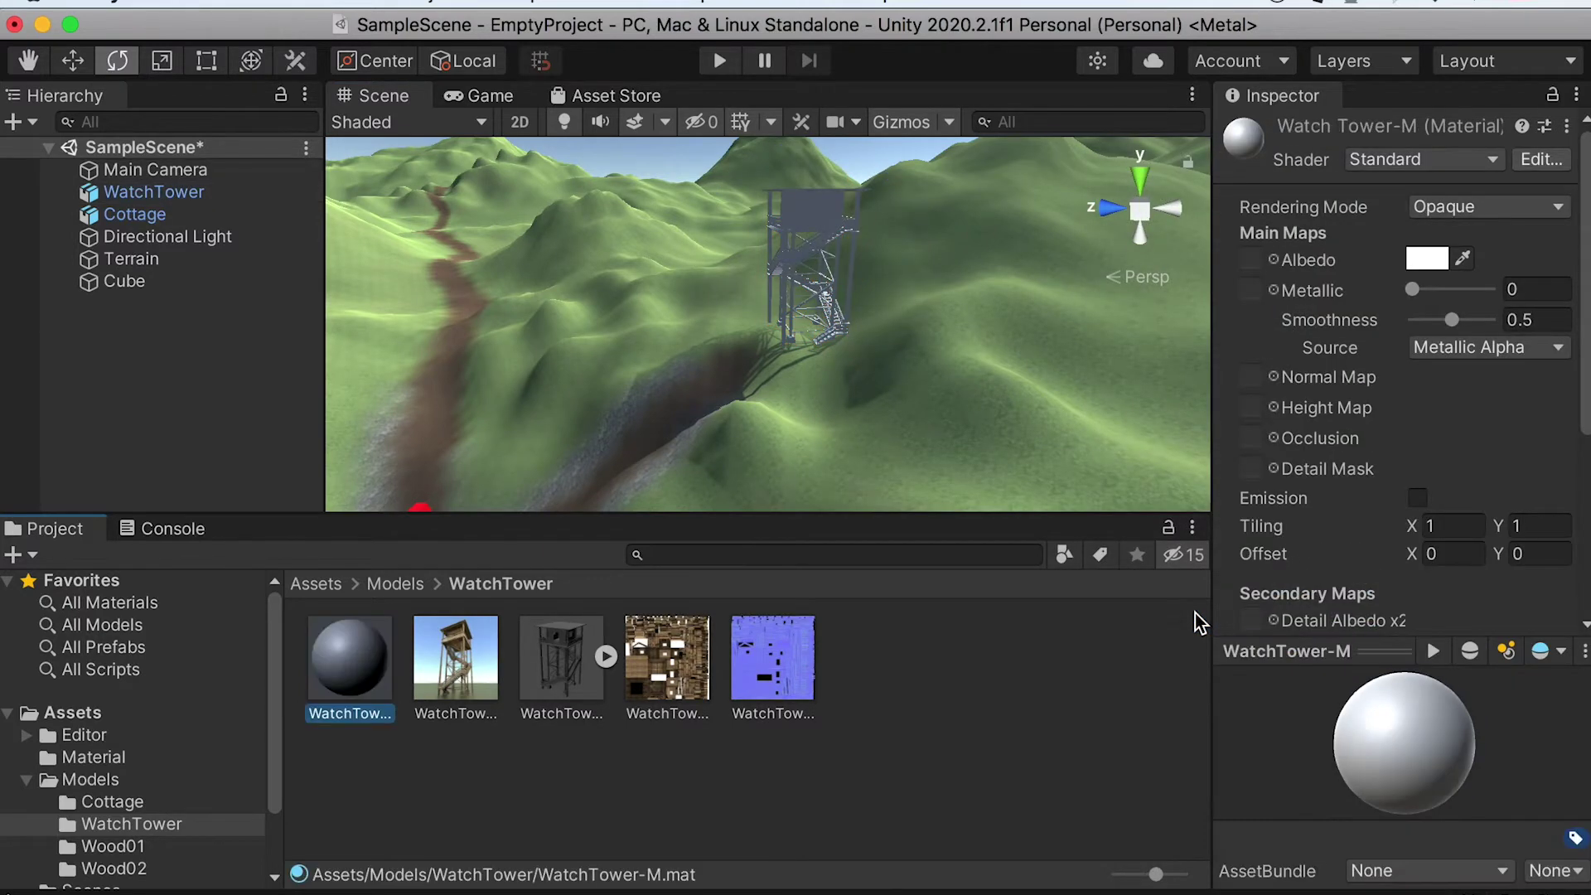
# Assign the watchtower's color texture as albedo and its blue texture as normal map in WatchTower-M, and apply the material to the tower.
pyautogui.moveTo(649, 685); pyautogui.dragTo(1251, 260)
pyautogui.moveTo(733, 696); pyautogui.dragTo(1253, 382)
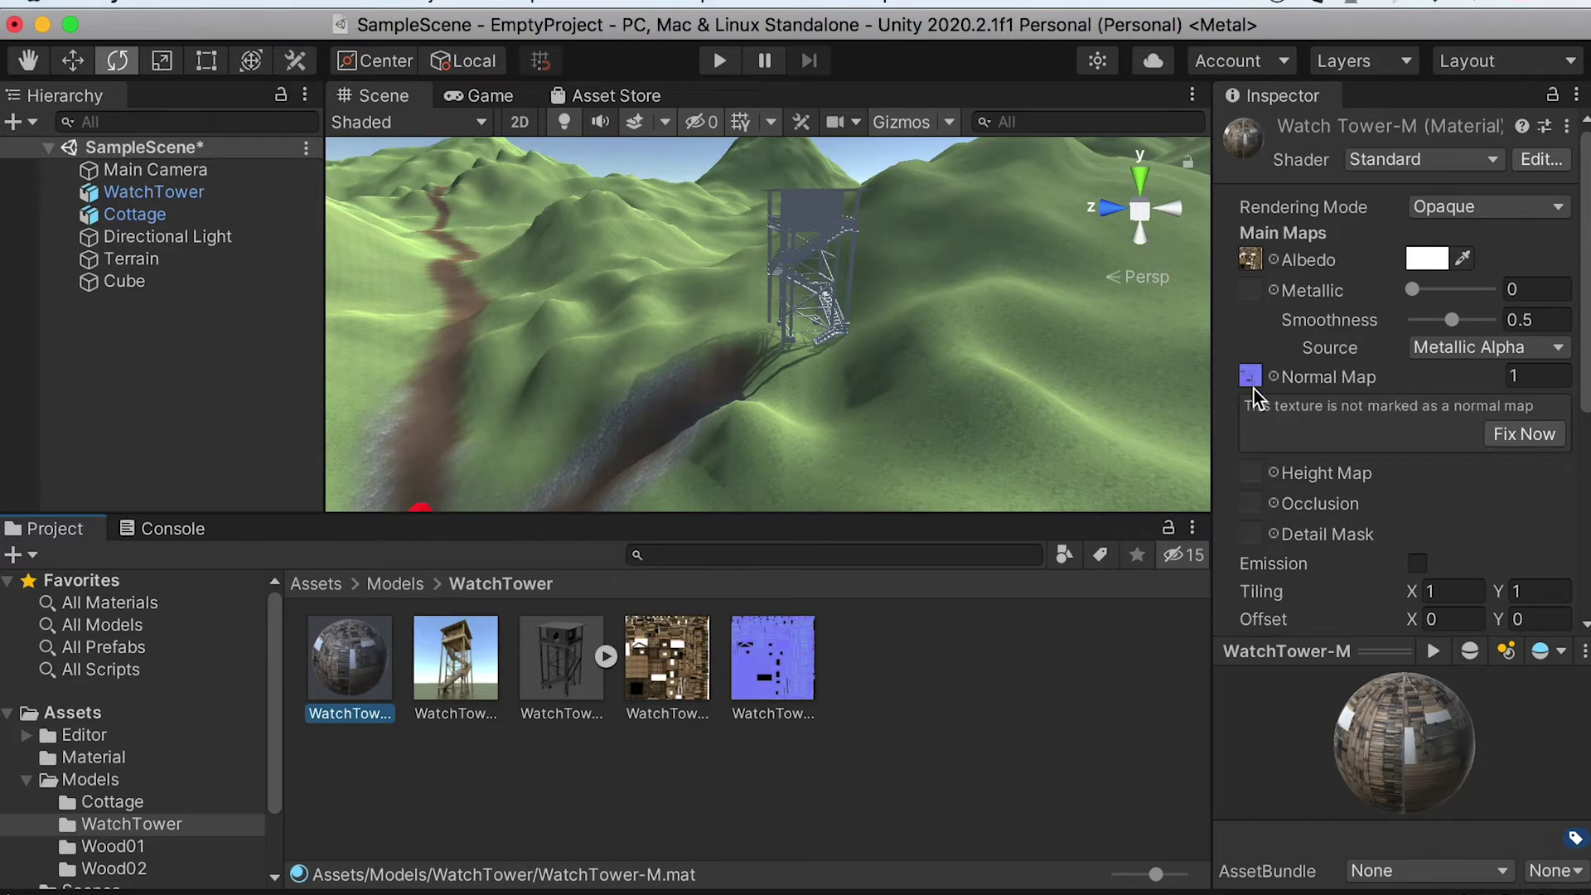
pyautogui.moveTo(464, 554); pyautogui.dragTo(816, 228)
# Place the Wood01 log model on the grass beside the scree near the cottage and adjust its position.
pyautogui.keyDown('alt'); pyautogui.moveTo(943, 321); pyautogui.dragTo(612, 477); pyautogui.keyUp('alt')
pyautogui.keyDown('alt'); pyautogui.moveTo(660, 365); pyautogui.dragTo(570, 263); pyautogui.keyUp('alt')
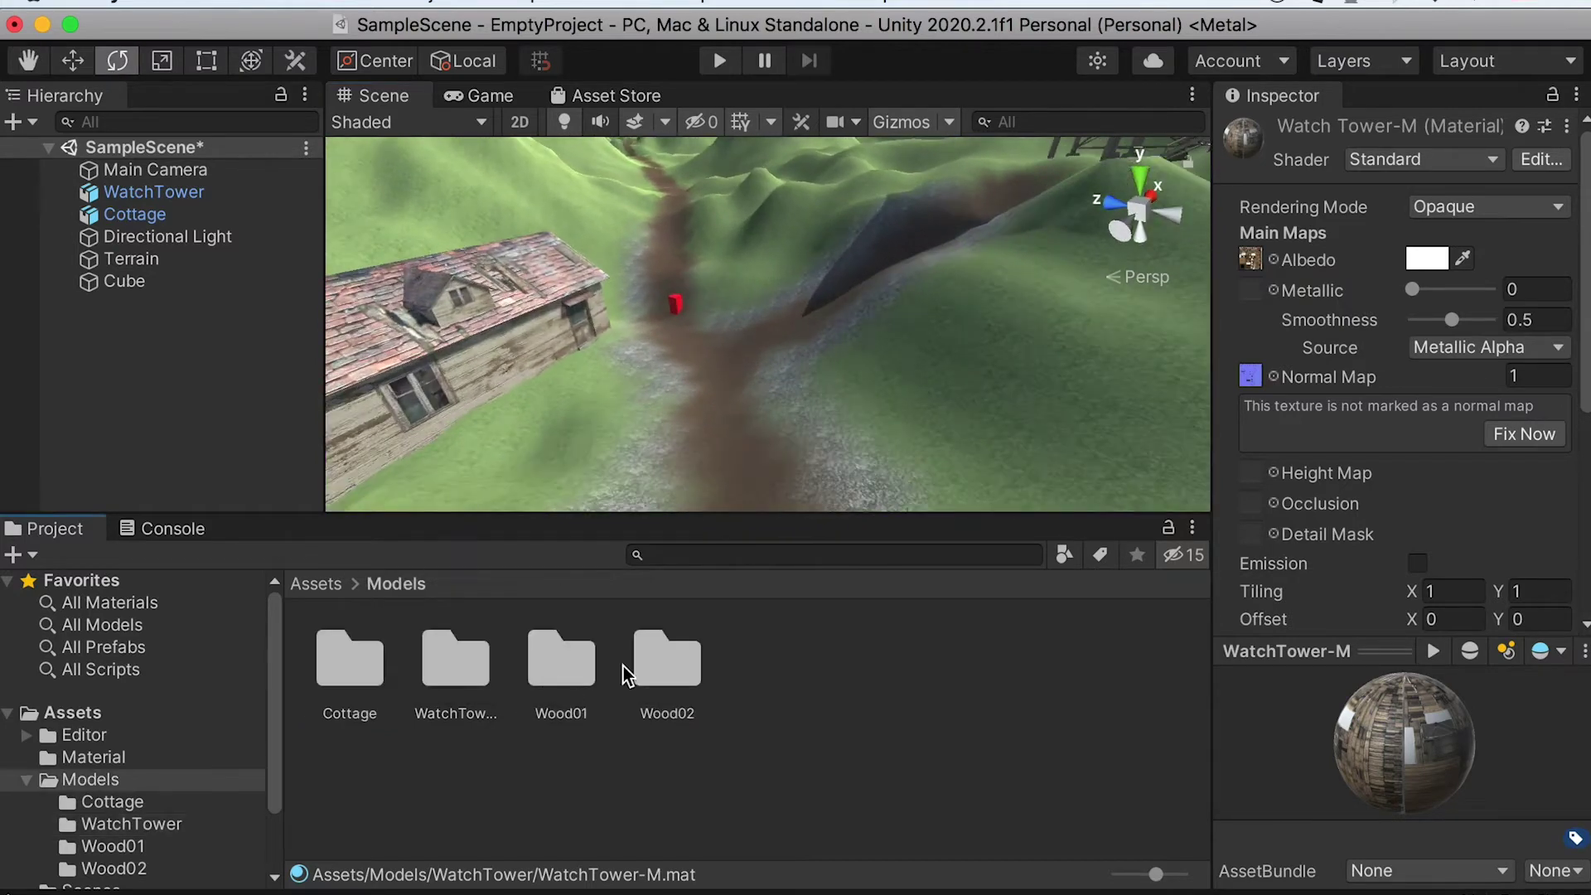
pyautogui.doubleClick(571, 667)
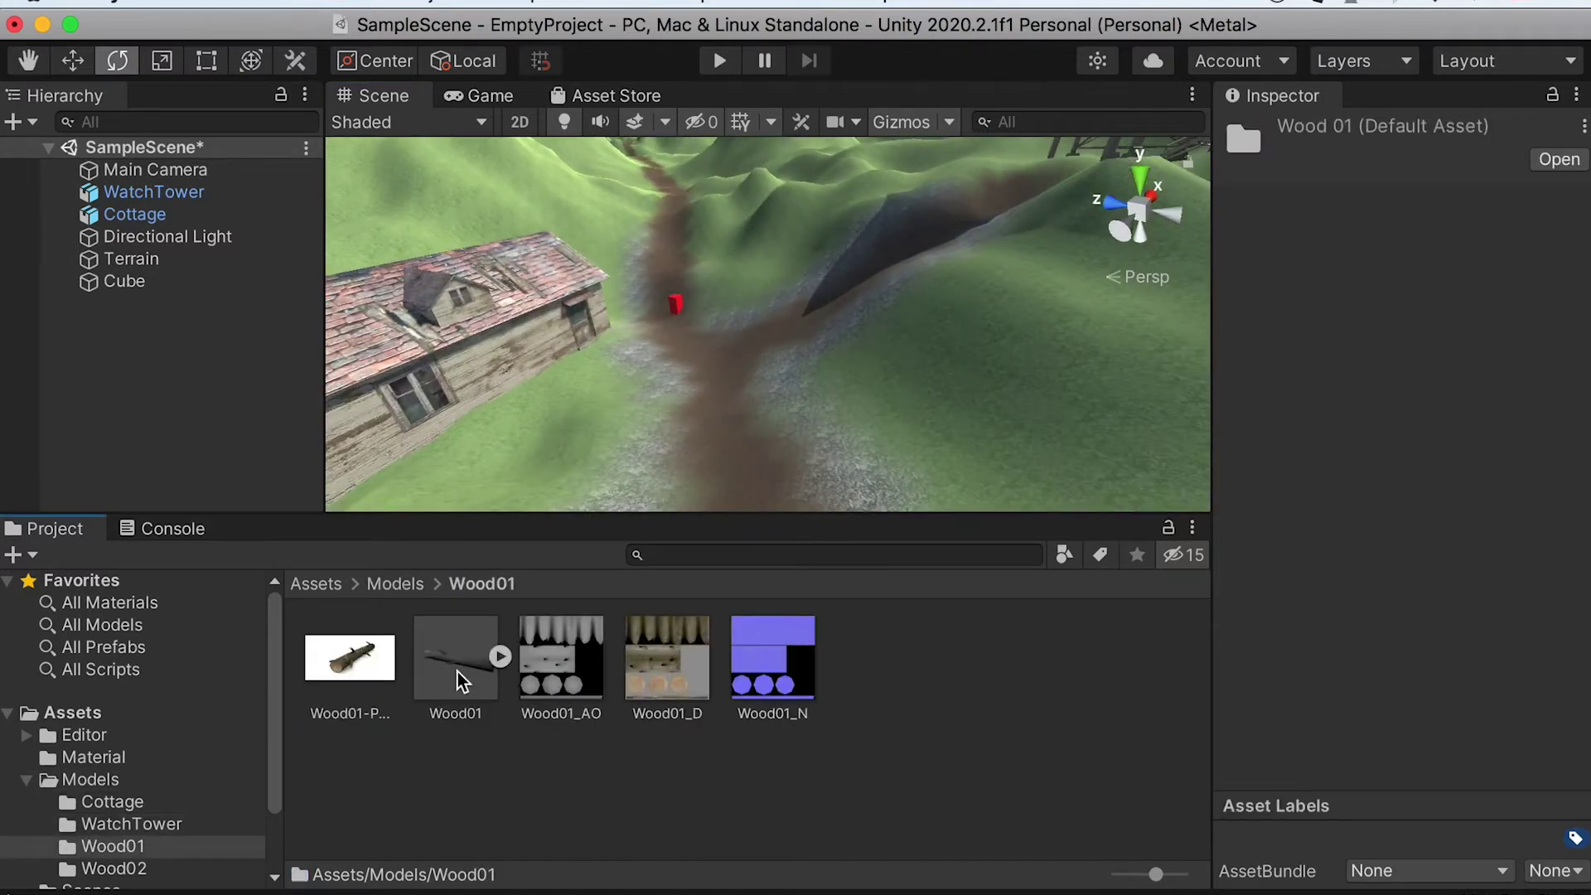
pyautogui.moveTo(457, 673); pyautogui.dragTo(641, 380)
pyautogui.keyDown('alt'); pyautogui.moveTo(642, 381); pyautogui.dragTo(401, 295, button='right'); pyautogui.keyUp('alt')
pyautogui.press('f')
pyautogui.press('w')
pyautogui.moveTo(779, 328); pyautogui.dragTo(650, 333)
pyautogui.keyDown('alt'); pyautogui.moveTo(651, 333); pyautogui.dragTo(810, 330); pyautogui.keyUp('alt')
# Duplicate the log, then rotate and move the copy so it lies across the first one.
pyautogui.press('super+d')
pyautogui.press('e')
pyautogui.moveTo(658, 414); pyautogui.dragTo(829, 225)
pyautogui.press('w')
pyautogui.keyDown('alt'); pyautogui.moveTo(829, 226); pyautogui.dragTo(714, 187); pyautogui.keyUp('alt')
pyautogui.keyDown('alt'); pyautogui.moveTo(714, 249); pyautogui.dragTo(840, 470); pyautogui.keyUp('alt')
# Create a material named Wood1-M in the Wood01 folder.
pyautogui.rightClick(592, 758)
pyautogui.moveTo(746, 474)
pyautogui.click(1045, 621)
pyautogui.write('Wood1-M')
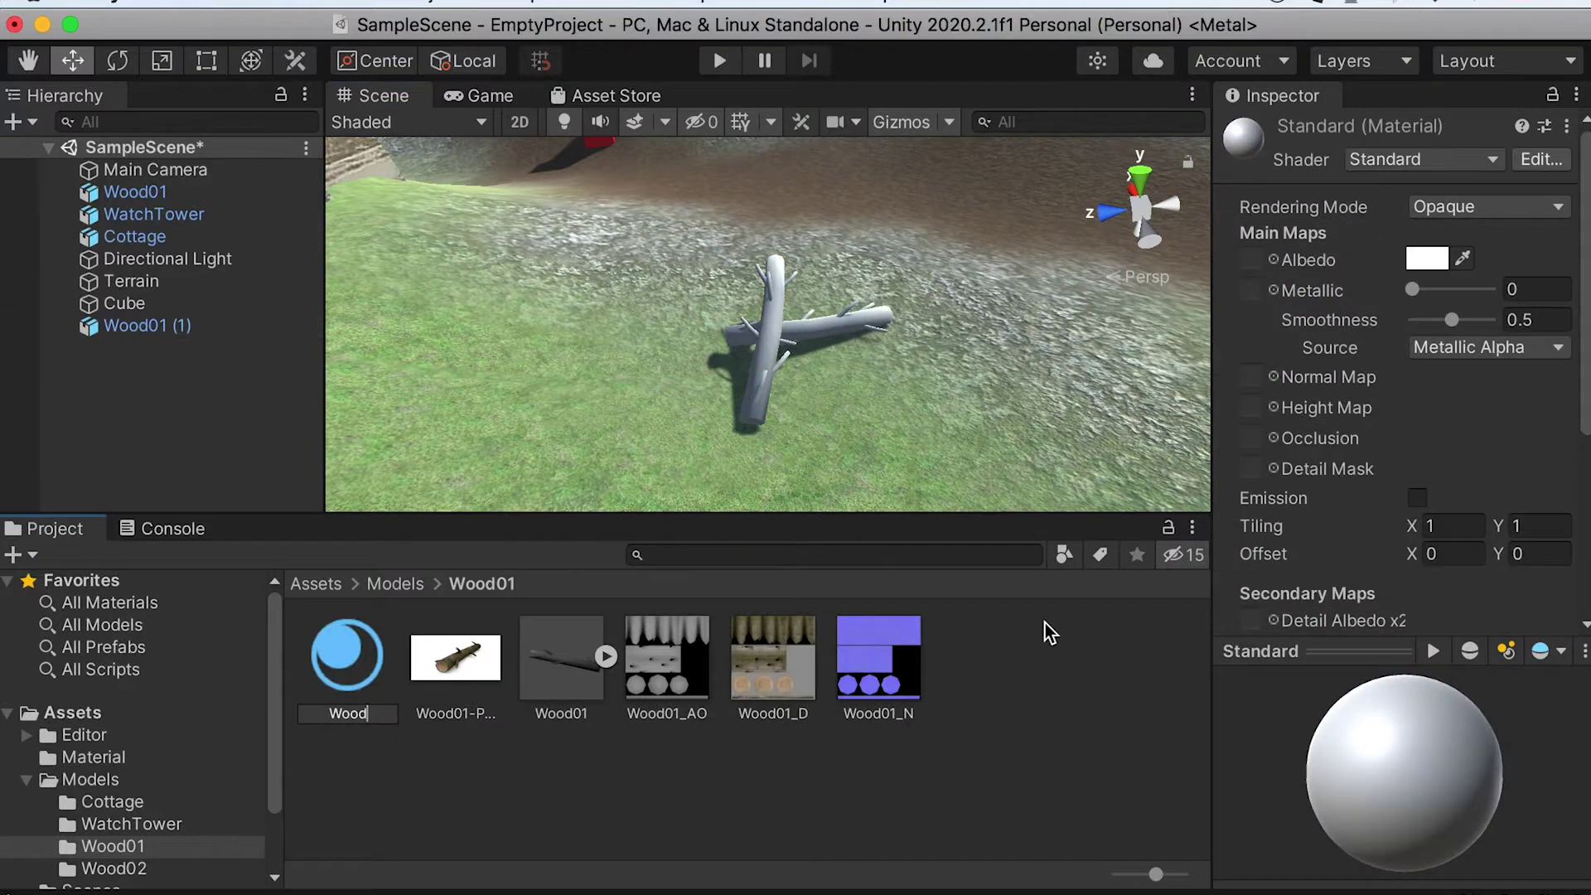
pyautogui.press('Return')
# Assign Wood01_D as albedo, Wood01_N as normal map and Wood01_AO as occlusion in Wood1-M, and apply the material to both logs.
pyautogui.moveTo(1274, 262); pyautogui.dragTo(1264, 260)
pyautogui.moveTo(878, 659); pyautogui.dragTo(1267, 377)
pyautogui.moveTo(667, 659); pyautogui.dragTo(1253, 438)
pyautogui.moveTo(365, 667); pyautogui.dragTo(766, 348)
pyautogui.moveTo(349, 658); pyautogui.dragTo(795, 356)
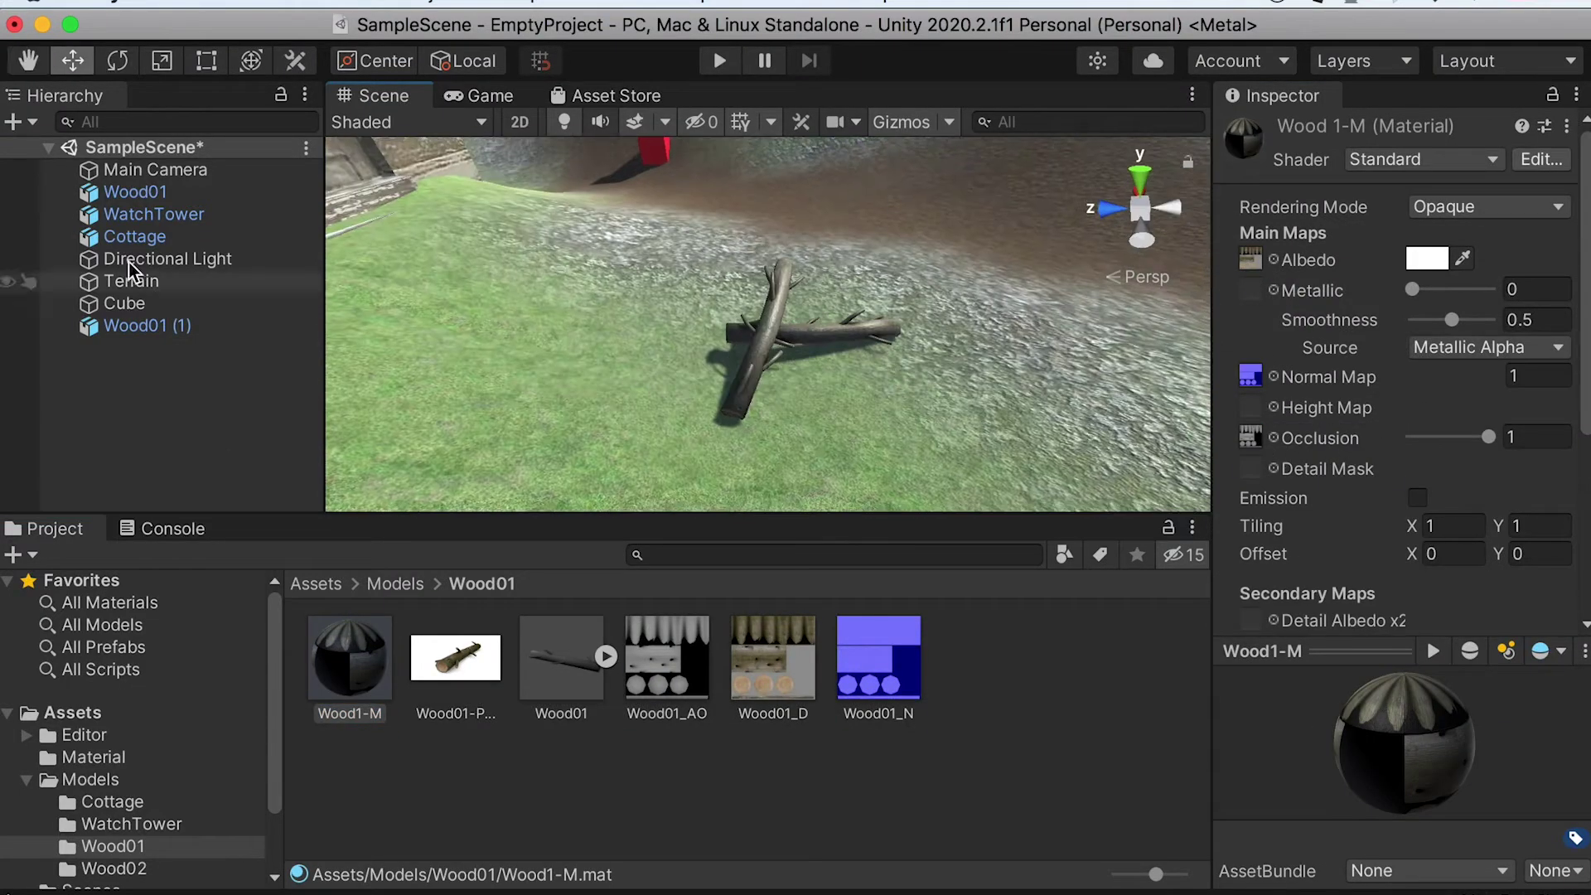
# Place the Wood02 log pile model from the Wood02 folder into the scene near the cottage and move it towards the wall.
pyautogui.click(114, 869)
pyautogui.moveTo(440, 668); pyautogui.dragTo(605, 423)
pyautogui.keyDown('alt'); pyautogui.moveTo(604, 422); pyautogui.dragTo(580, 340); pyautogui.keyUp('alt')
pyautogui.moveTo(572, 342); pyautogui.dragTo(663, 330)
pyautogui.press('r')
pyautogui.keyDown('alt'); pyautogui.moveTo(845, 338); pyautogui.dragTo(799, 337); pyautogui.keyUp('alt')
pyautogui.press('w')
pyautogui.moveTo(697, 323); pyautogui.dragTo(807, 348)
# Fine-tune the first Wood02 pile's position and rotation on the grass beside the cottage.
pyautogui.moveTo(929, 249); pyautogui.dragTo(596, 331)
pyautogui.moveTo(791, 421); pyautogui.dragTo(756, 412)
pyautogui.moveTo(652, 291); pyautogui.dragTo(652, 269)
pyautogui.keyDown('alt'); pyautogui.moveTo(663, 298); pyautogui.dragTo(810, 364); pyautogui.keyUp('alt')
pyautogui.press('e')
pyautogui.press('w')
pyautogui.keyDown('alt'); pyautogui.moveTo(711, 229); pyautogui.dragTo(1160, 396); pyautogui.keyUp('alt')
# Place a second Wood02 log pile in the scene, duplicate it and move the copy aside.
pyautogui.moveTo(456, 659); pyautogui.dragTo(518, 357)
pyautogui.keyDown('alt'); pyautogui.moveTo(522, 357); pyautogui.dragTo(629, 373); pyautogui.keyUp('alt')
pyautogui.keyDown('alt'); pyautogui.moveTo(812, 352); pyautogui.dragTo(362, 379); pyautogui.keyUp('alt')
pyautogui.press('f')
pyautogui.press('super+d')
pyautogui.moveTo(854, 319); pyautogui.dragTo(999, 309)
# Make another duplicate of the Wood02 pile, then move and rotate it into place among the others.
pyautogui.press('super+d')
pyautogui.moveTo(923, 213); pyautogui.dragTo(600, 164)
pyautogui.press('e')
pyautogui.moveTo(668, 322); pyautogui.dragTo(572, 327)
pyautogui.press('w')
pyautogui.moveTo(572, 174); pyautogui.dragTo(1044, 398)
# Rotate and reposition individual Wood02 piles so they form a loose stack along the cottage wall.
pyautogui.click(868, 346)
pyautogui.press('e')
pyautogui.moveTo(969, 298)
pyautogui.mouseDown()
pyautogui.moveTo(948, 435)
pyautogui.moveTo(914, 253)
pyautogui.moveTo(994, 290)
pyautogui.mouseUp()
pyautogui.press('w')
pyautogui.press('e')
pyautogui.moveTo(1001, 298); pyautogui.dragTo(930, 396)
pyautogui.press('w')
pyautogui.keyDown('alt'); pyautogui.moveTo(929, 396); pyautogui.dragTo(480, 373); pyautogui.keyUp('alt')
pyautogui.click(810, 353)
pyautogui.press('e')
pyautogui.press('w')
pyautogui.moveTo(870, 364); pyautogui.dragTo(1069, 420)
# Create a material named Wood02-M in the Wood02 folder.
pyautogui.scroll(-4, 1069, 420)
pyautogui.rightClick(817, 663)
pyautogui.click(1237, 620)
pyautogui.press('Return')
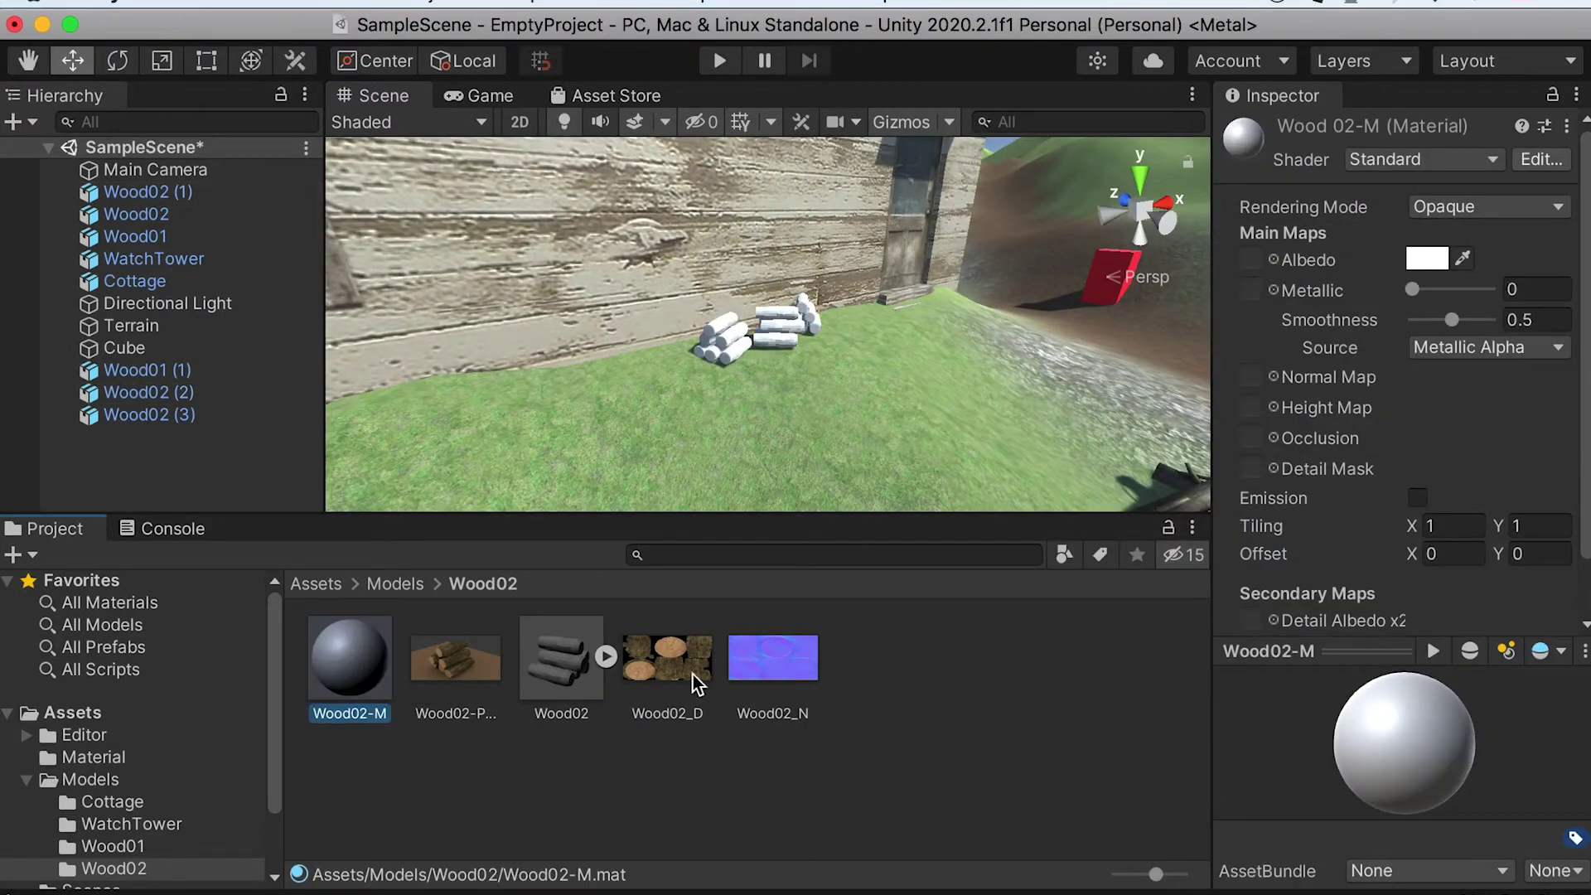
# Assign the Wood02 textures to Wood02-M and apply the material to the log piles by the cottage.
pyautogui.click(1523, 433)
pyautogui.moveTo(350, 657); pyautogui.dragTo(912, 315)
pyautogui.click(664, 413)
pyautogui.press('f')
pyautogui.moveTo(349, 657); pyautogui.dragTo(986, 382)
pyautogui.keyDown('alt'); pyautogui.moveTo(986, 372); pyautogui.dragTo(836, 347); pyautogui.keyUp('alt')
pyautogui.moveTo(364, 667); pyautogui.dragTo(729, 365)
pyautogui.keyDown('alt'); pyautogui.moveTo(986, 359); pyautogui.dragTo(874, 426); pyautogui.keyUp('alt')
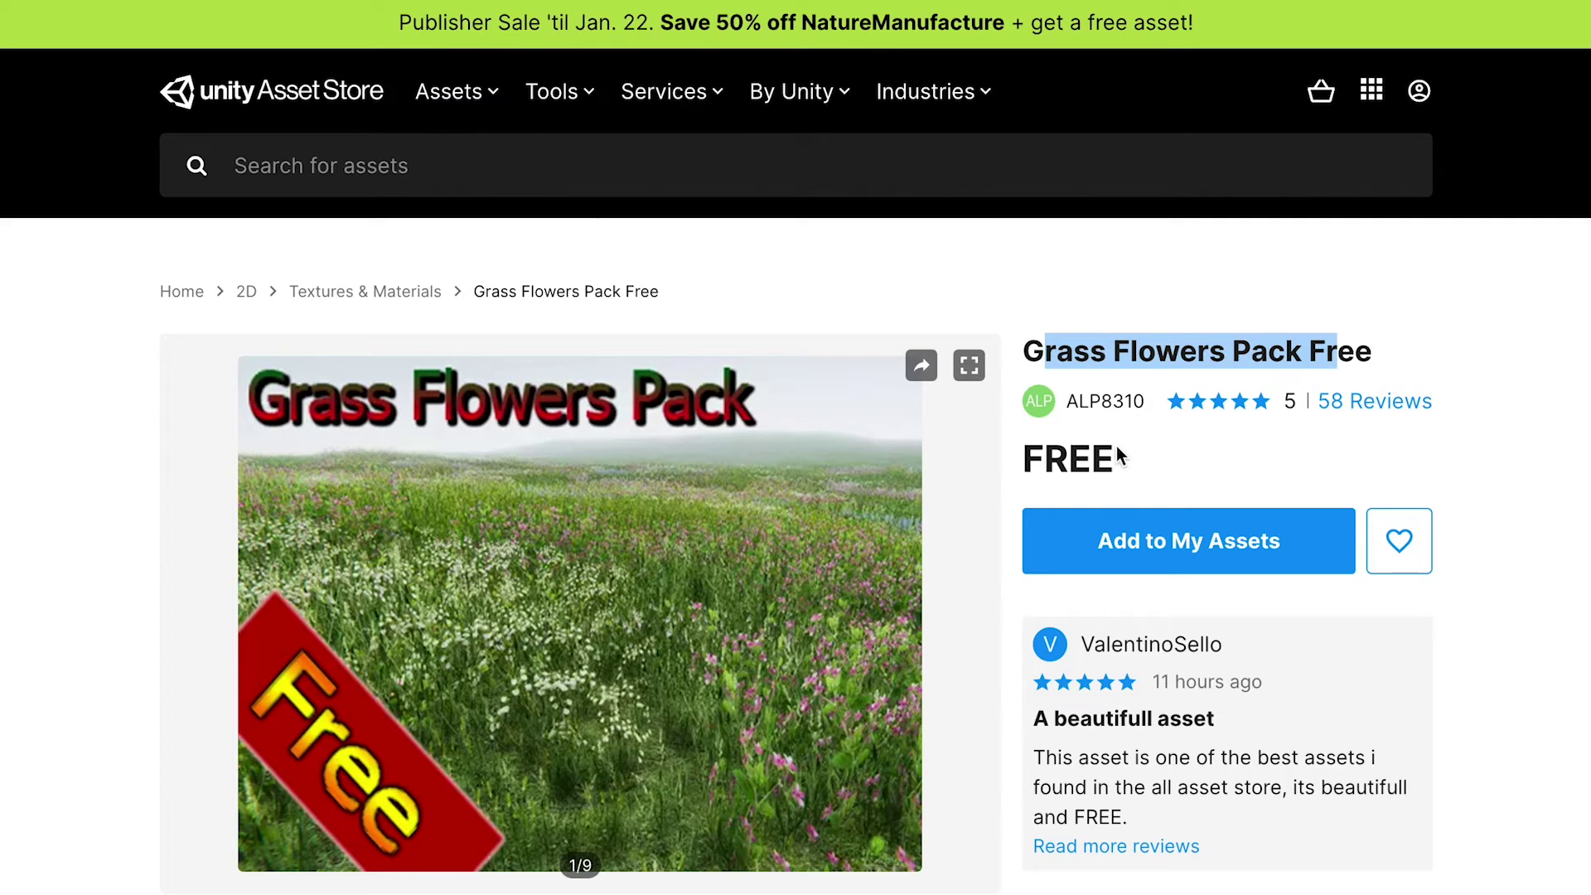
# Sign in to the Unity Asset Store and open the Conifers [BOTD] package in Unity from My Assets.
pyautogui.click(1420, 91)
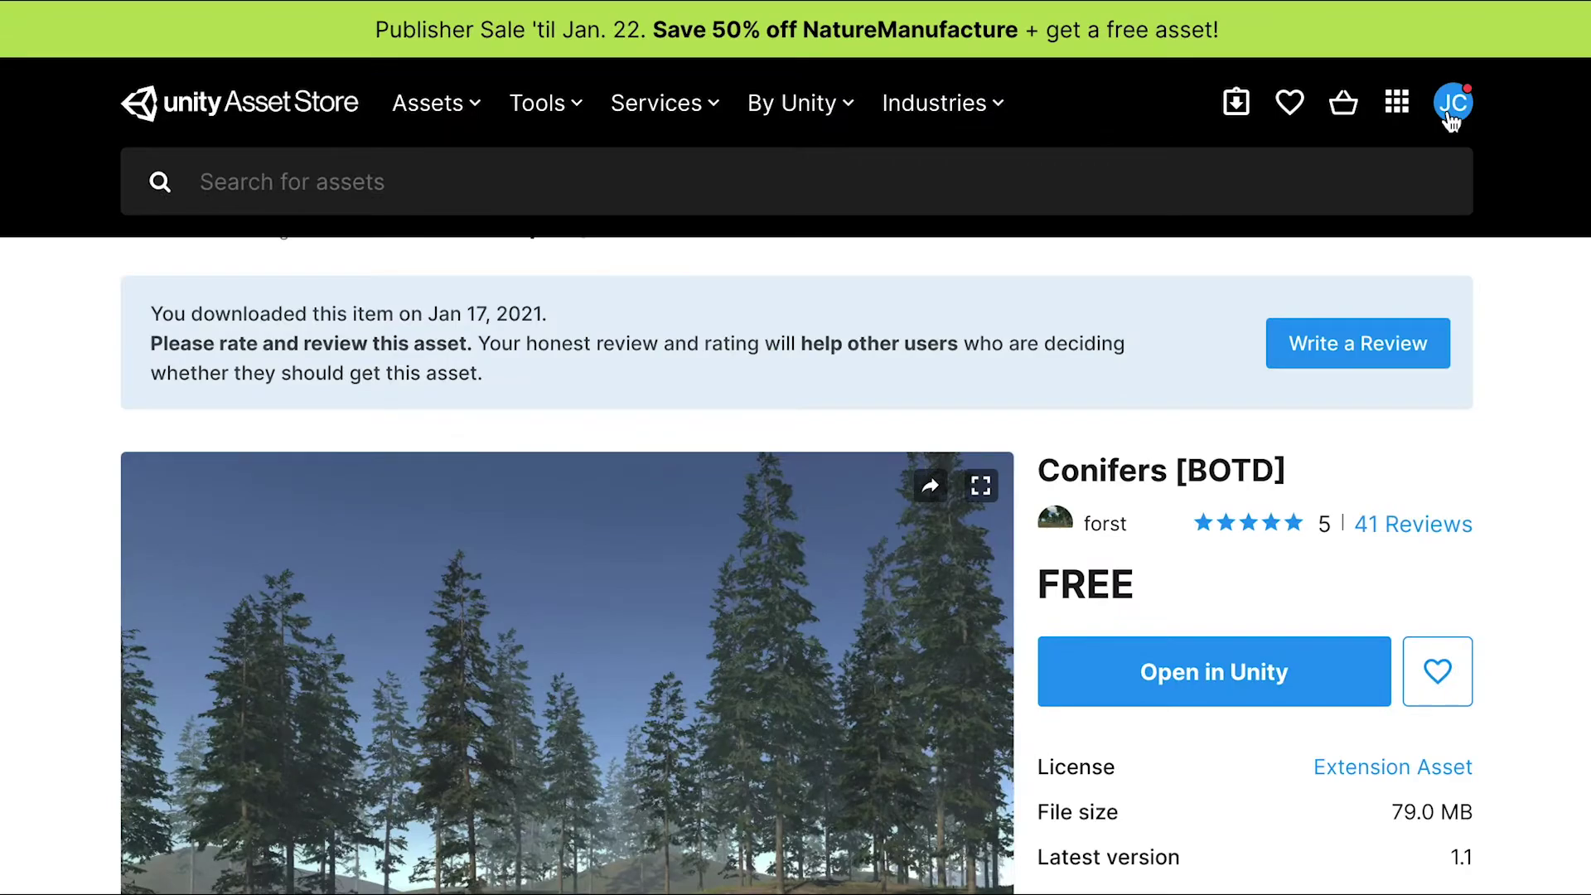
pyautogui.click(1417, 91)
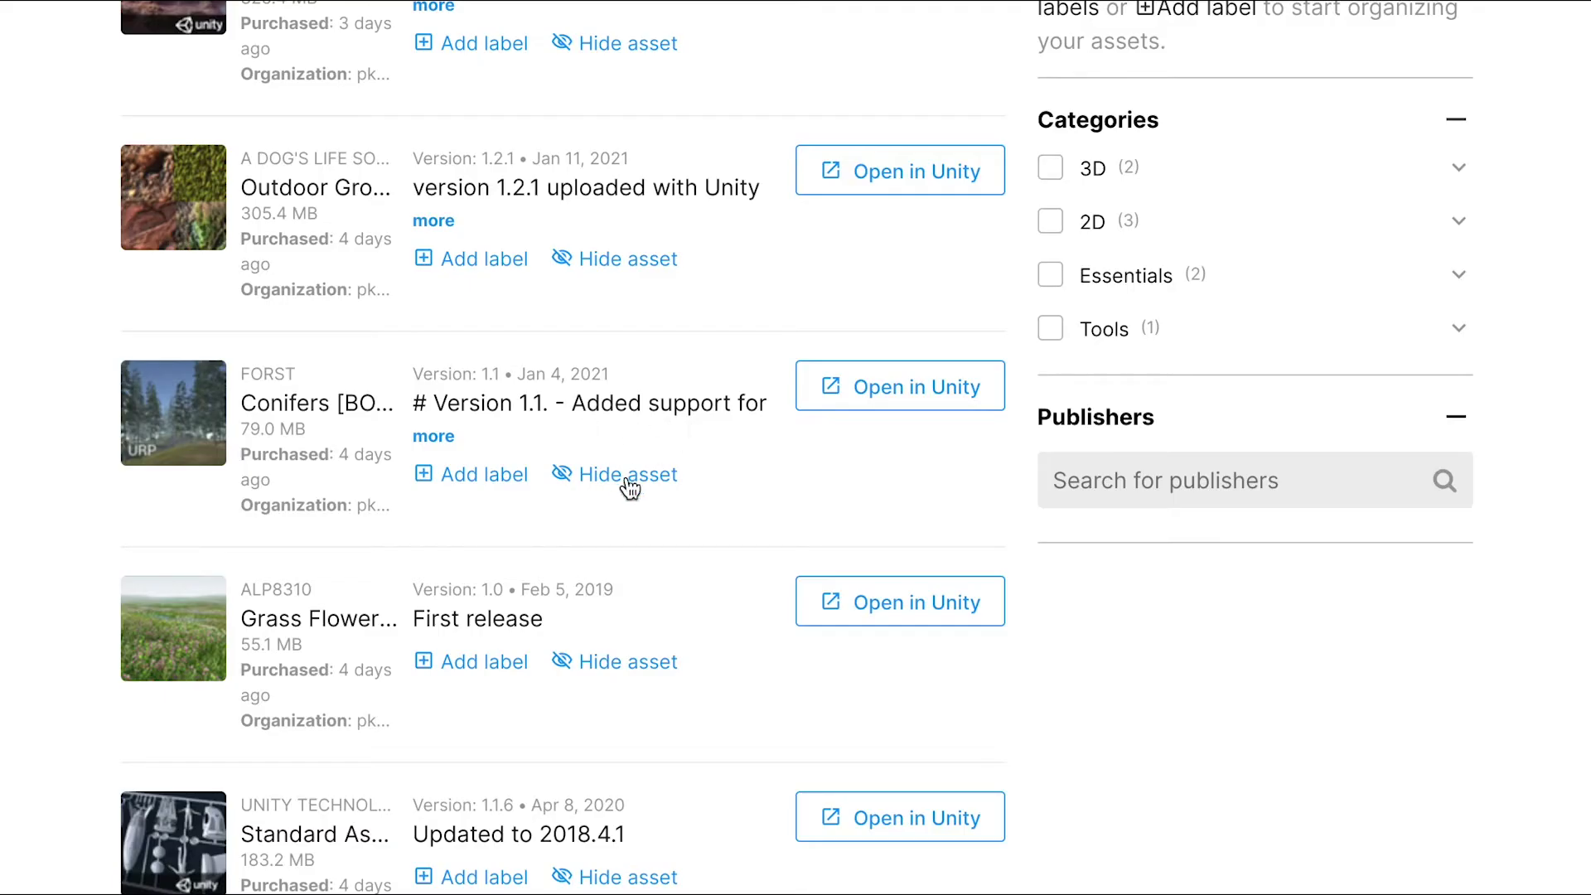
pyautogui.click(898, 390)
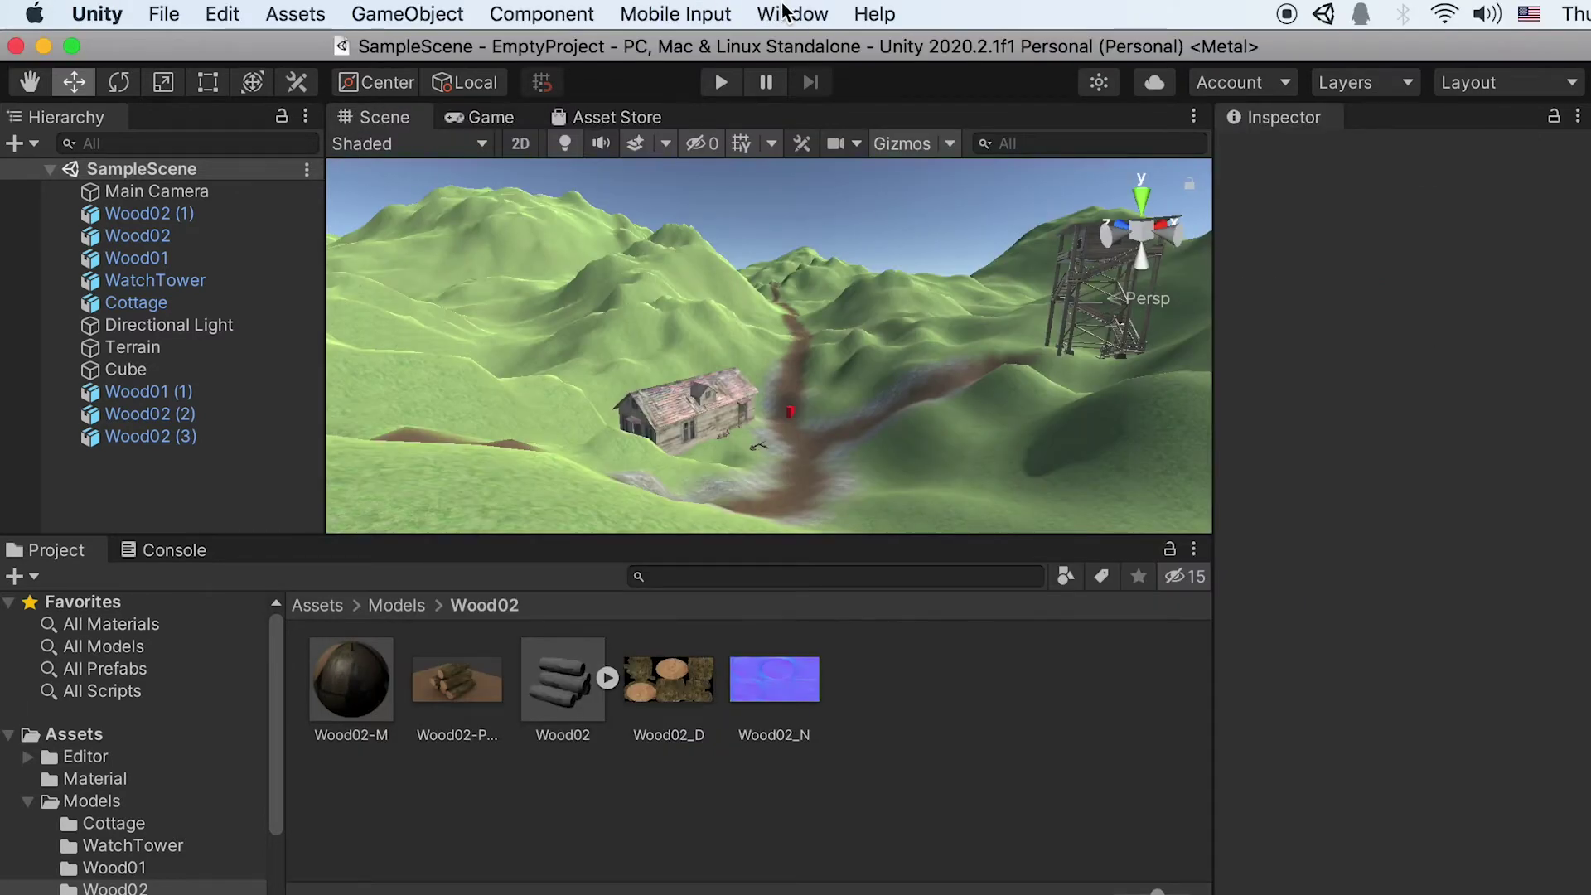
# Import all files of Grass Flowers Pack Free from the Package Manager into the project.
pyautogui.click(787, 13)
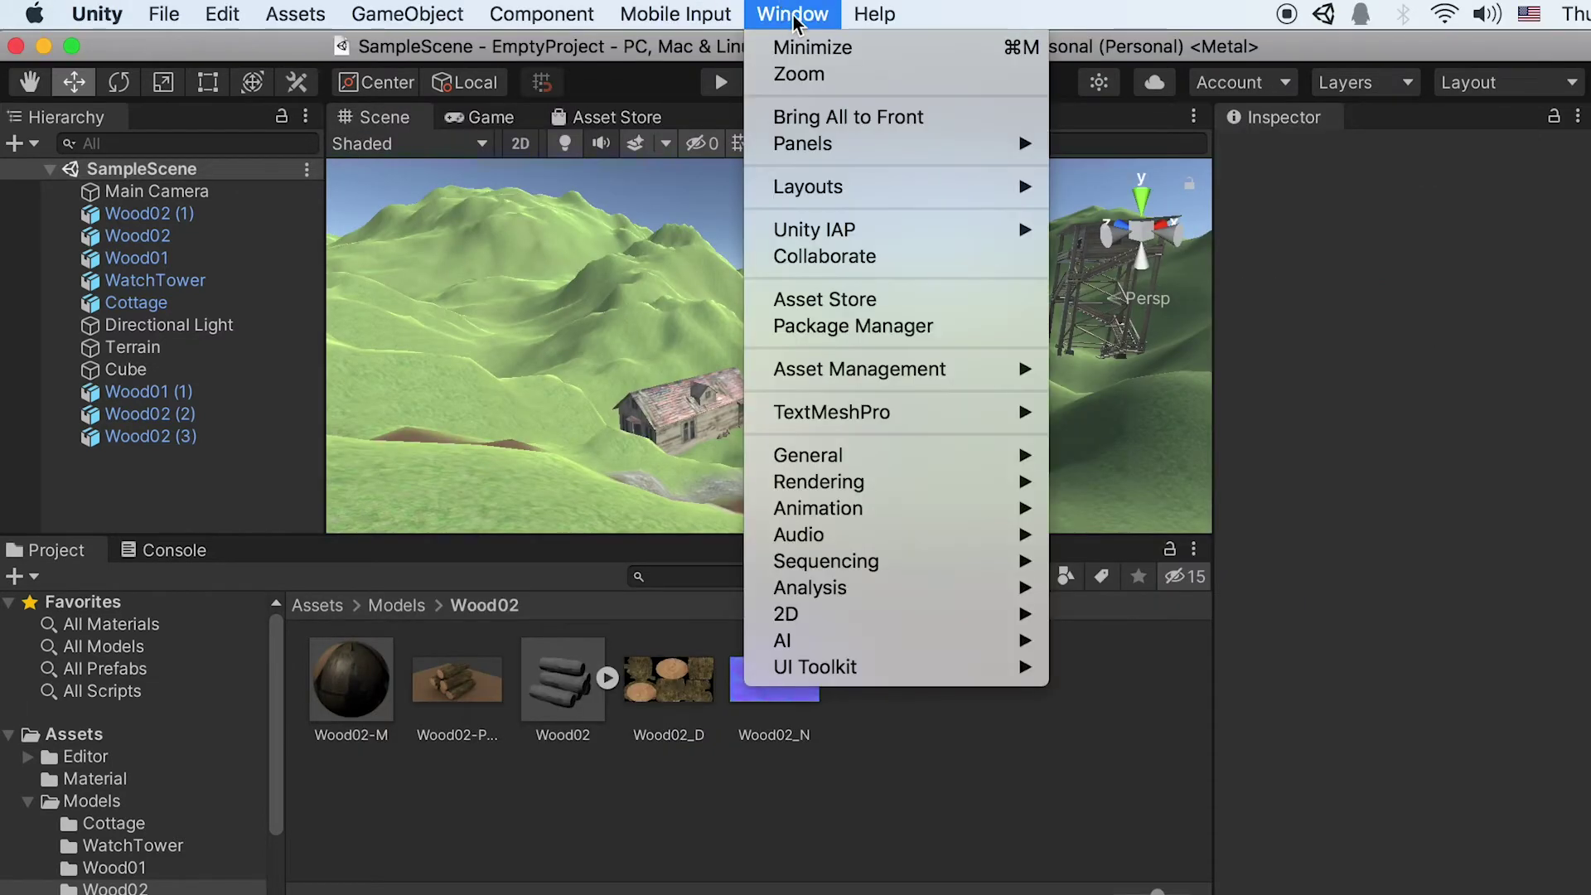
pyautogui.click(864, 328)
pyautogui.click(367, 252)
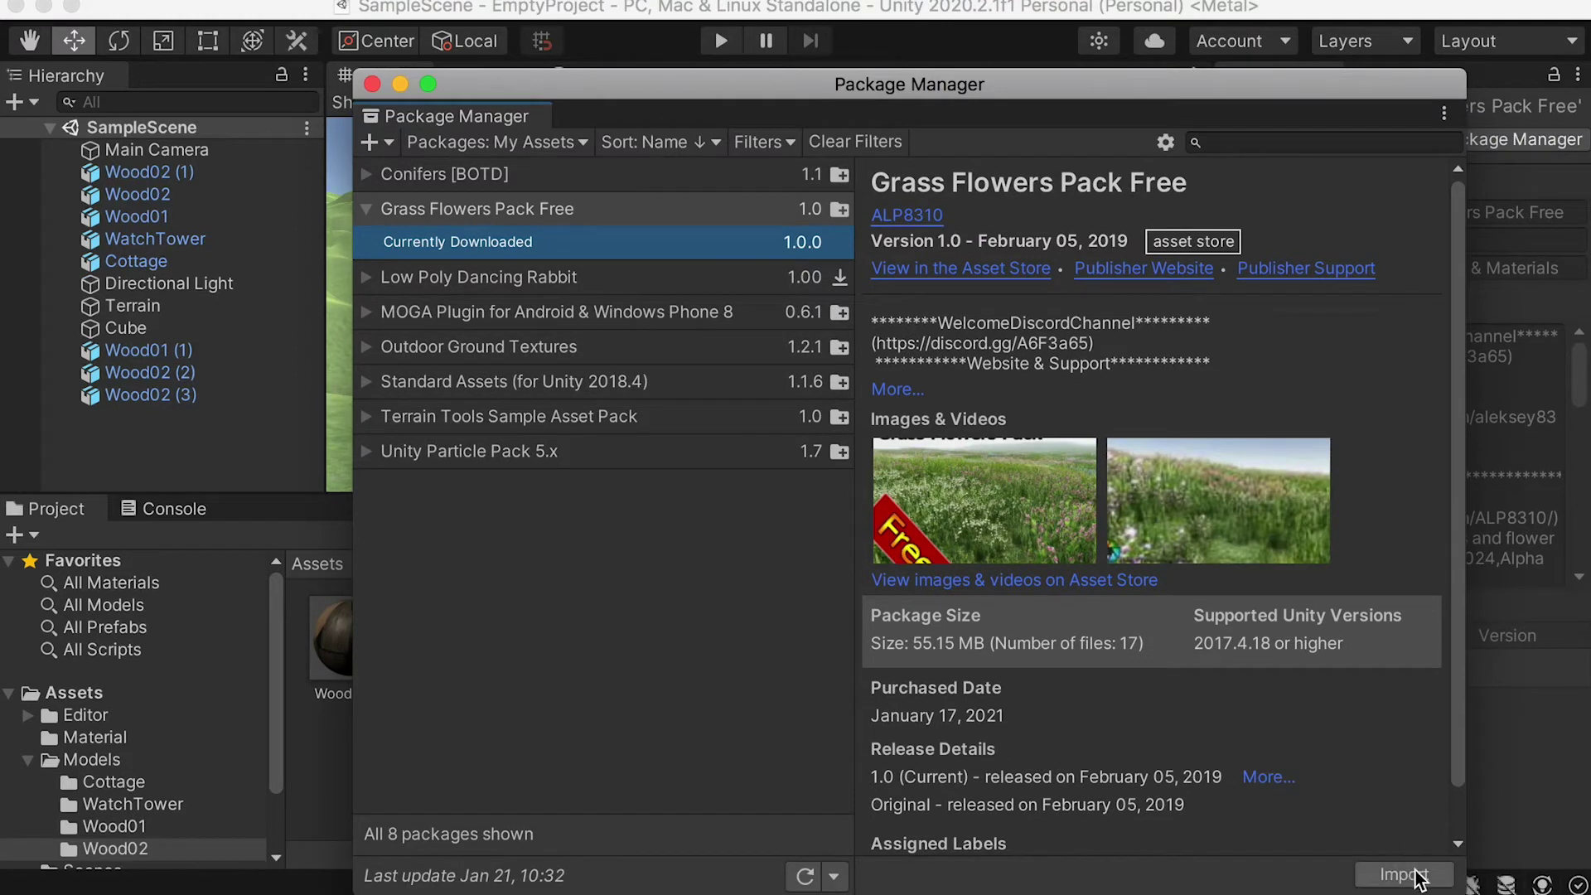
pyautogui.click(1403, 875)
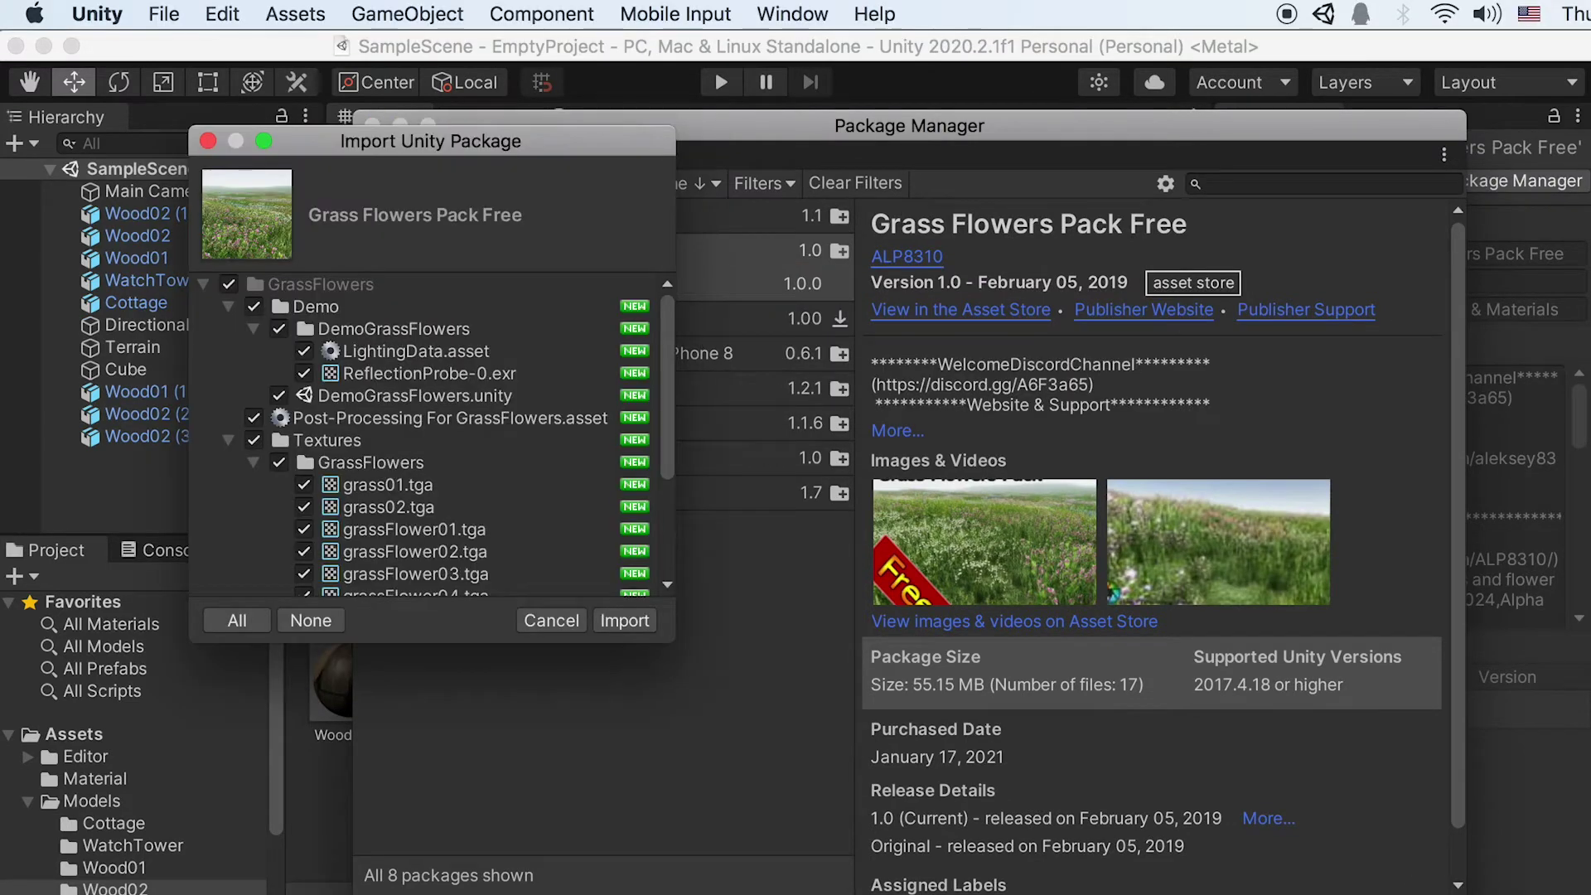
pyautogui.scroll(-5, 468, 528)
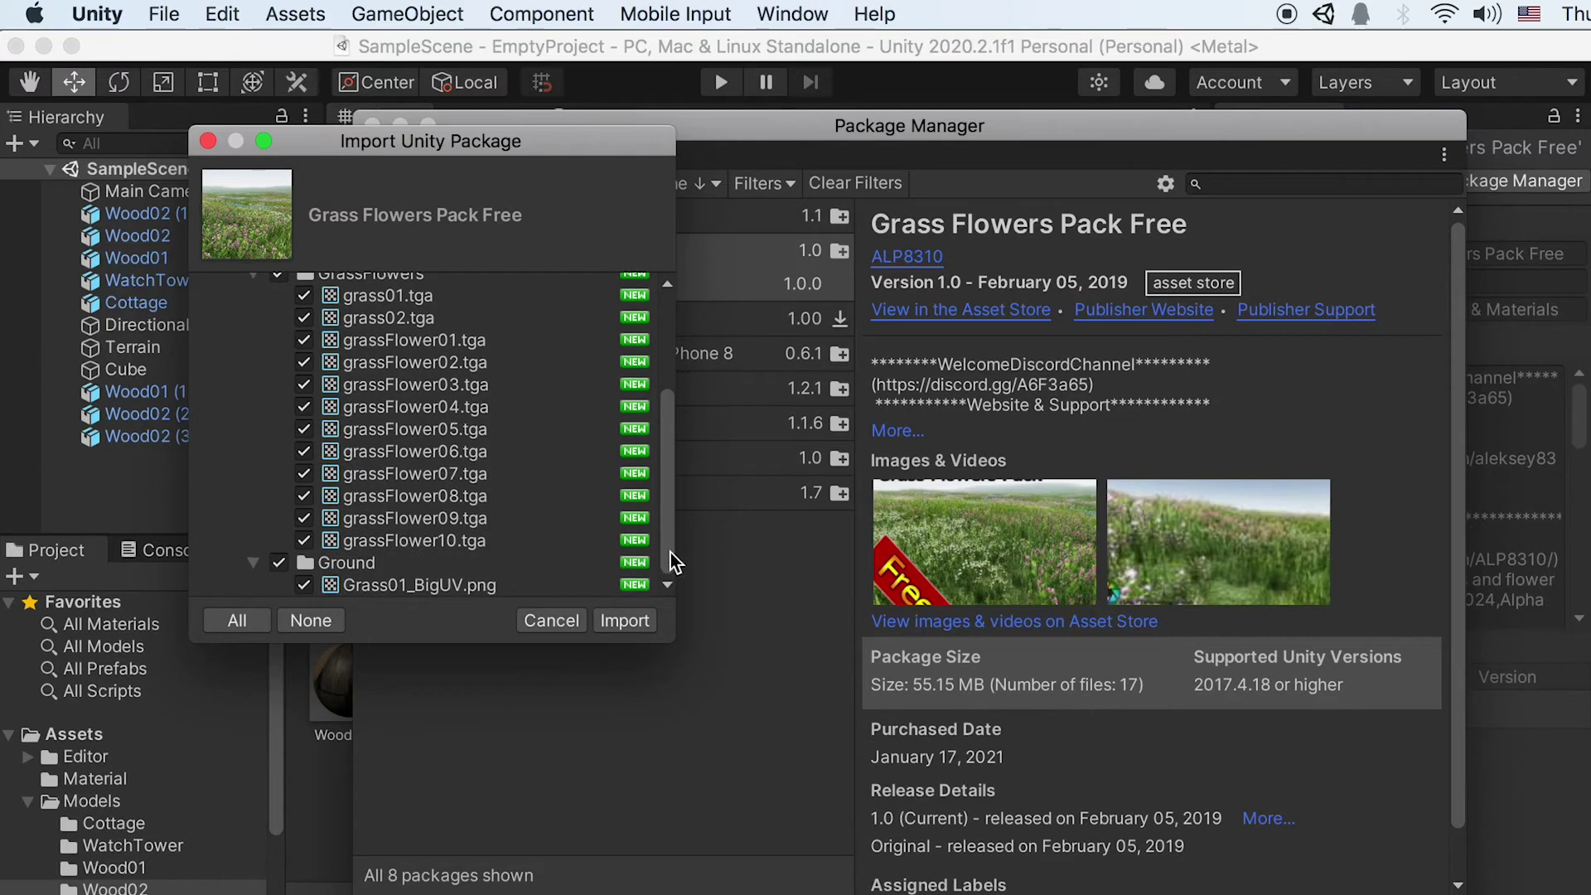
pyautogui.click(624, 621)
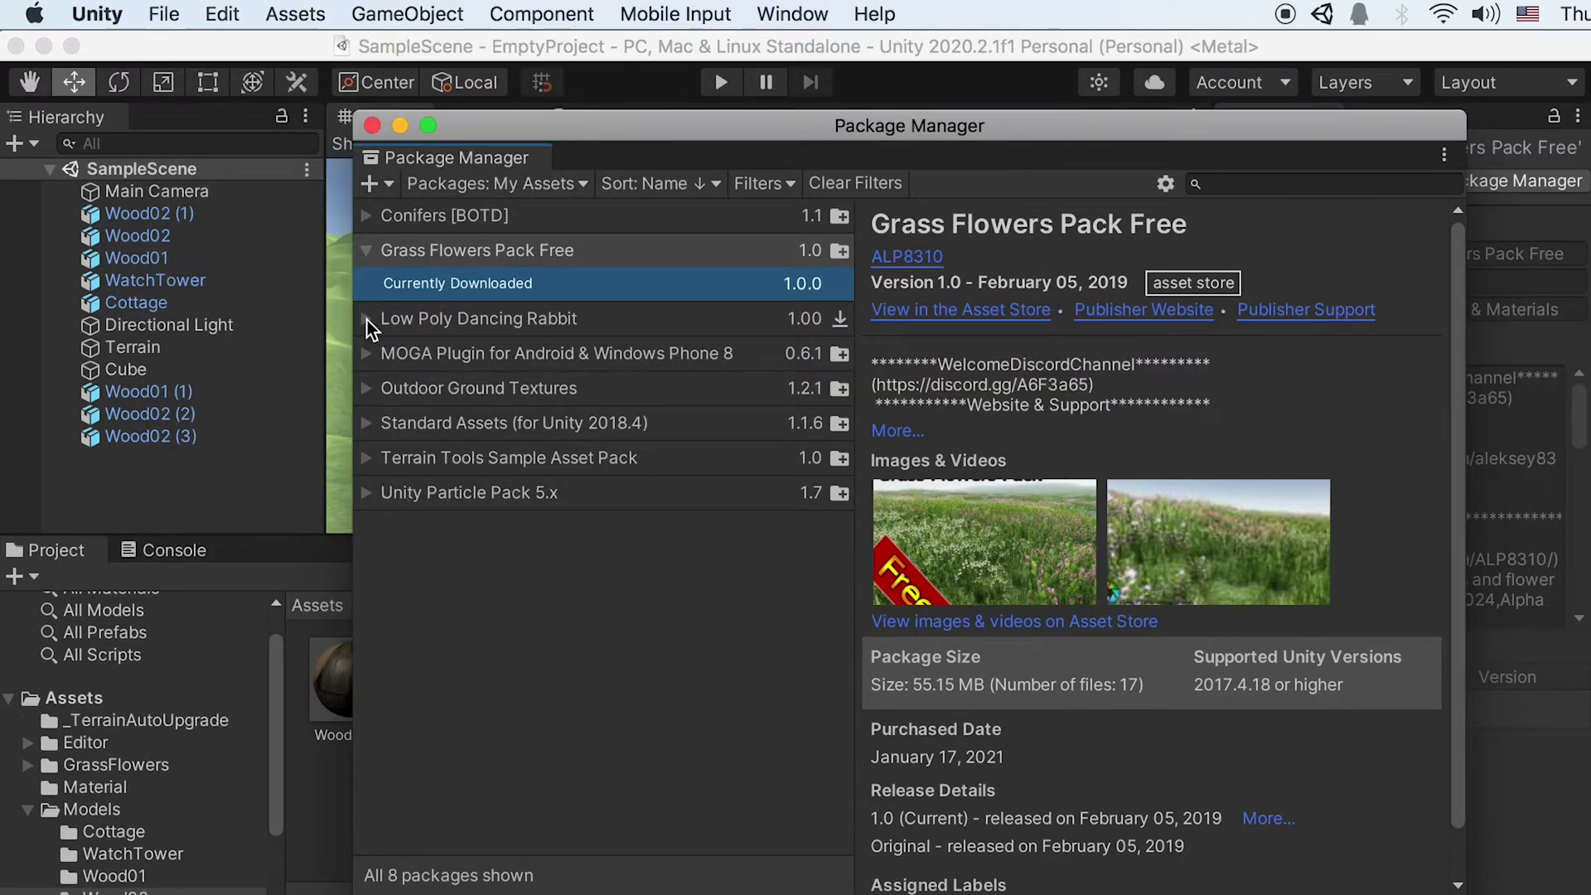
# Import all files of the Conifers [BOTD] package into the project.
pyautogui.click(363, 213)
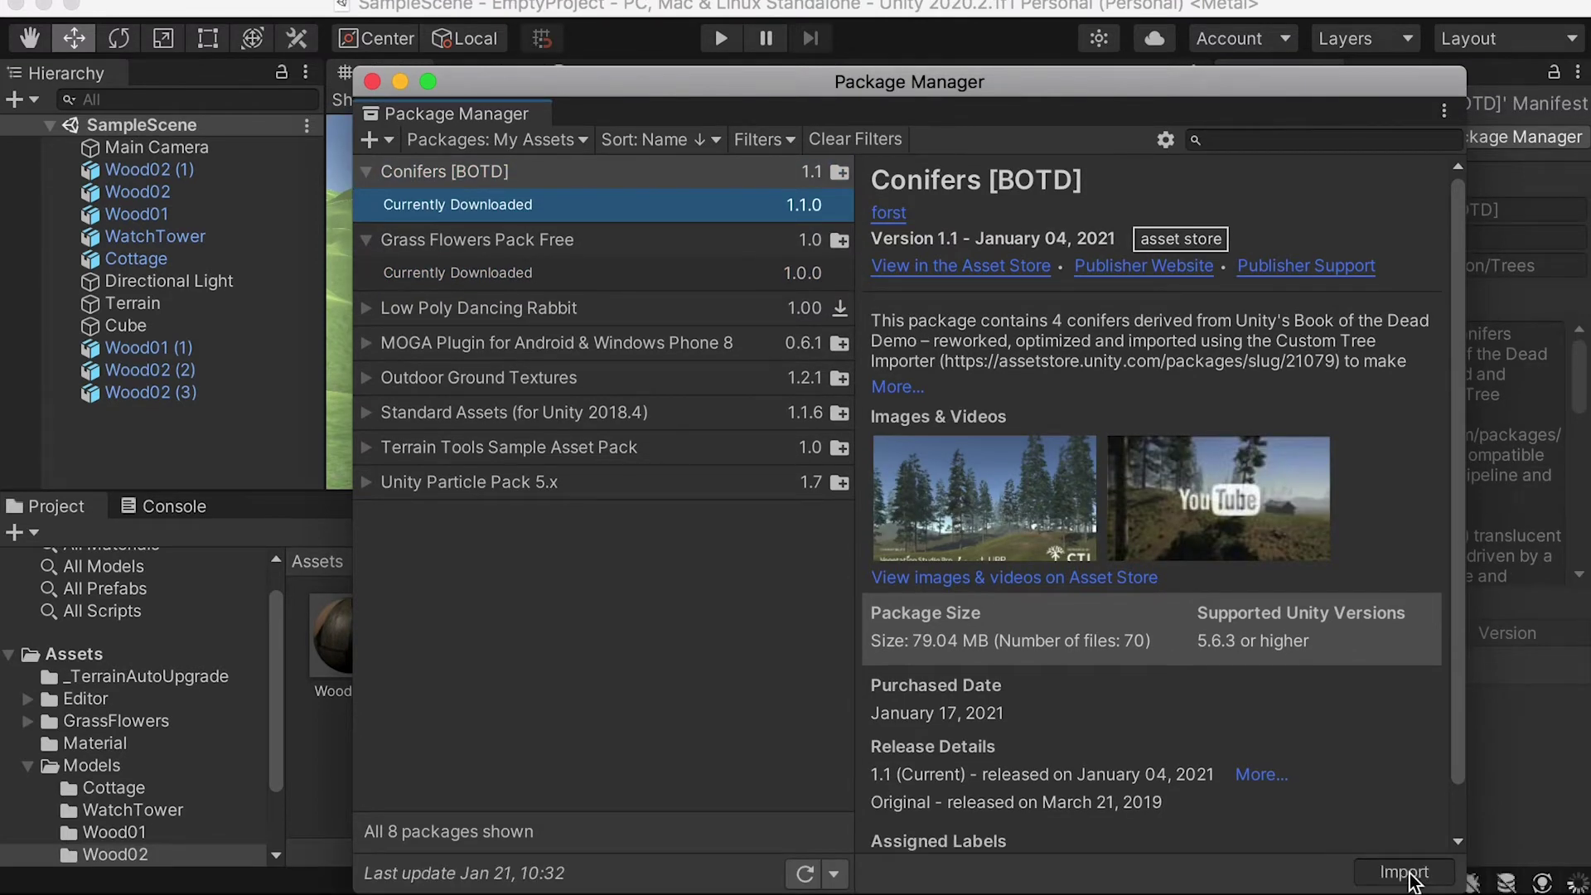
pyautogui.click(1406, 874)
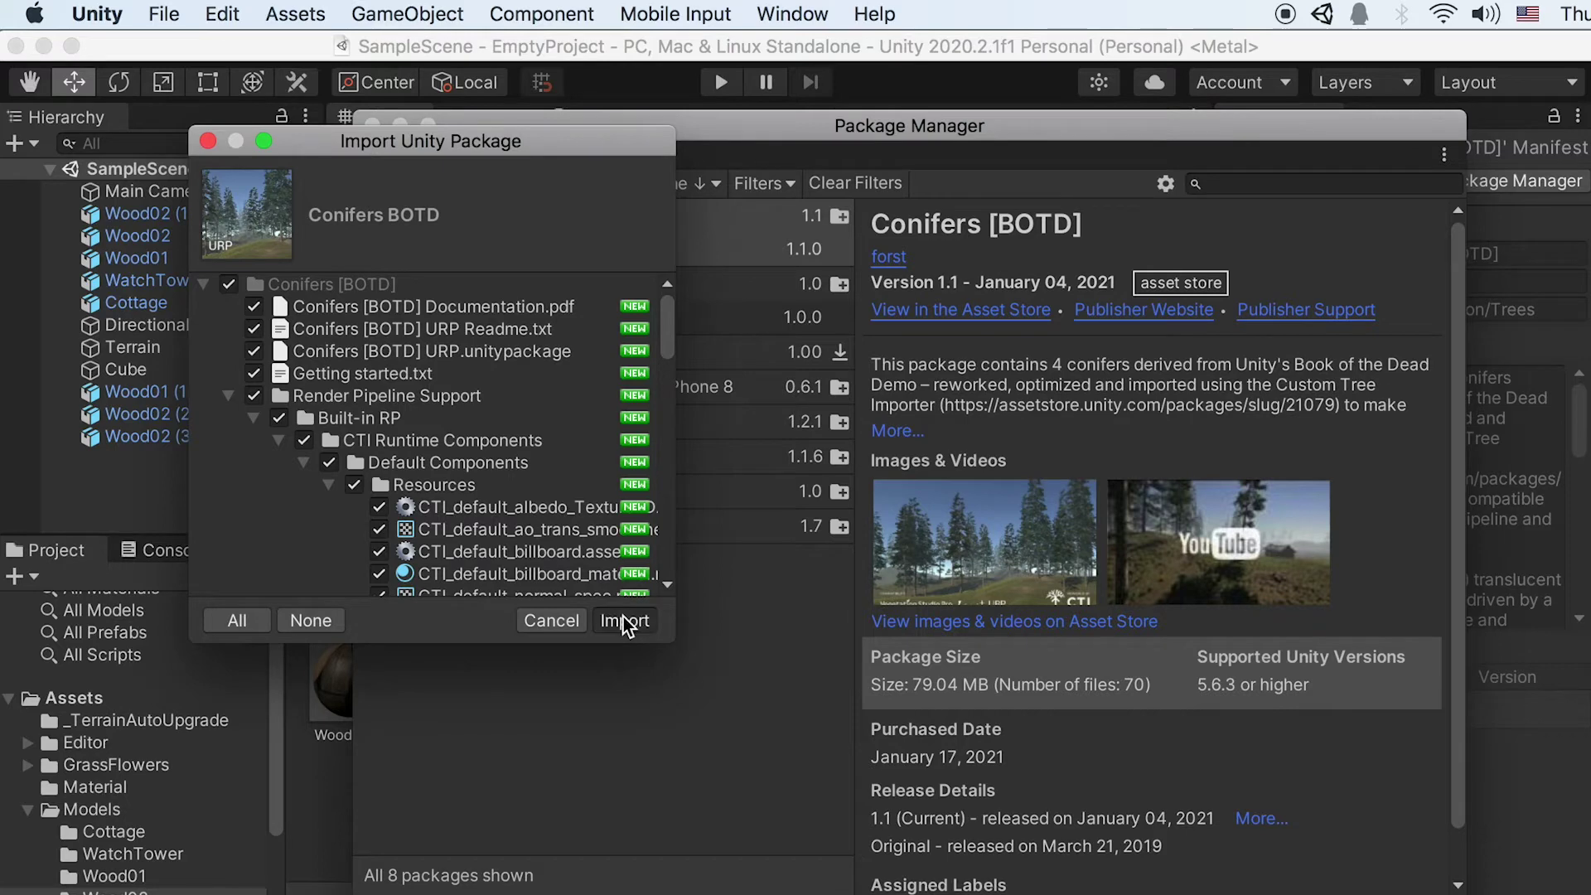
pyautogui.click(623, 618)
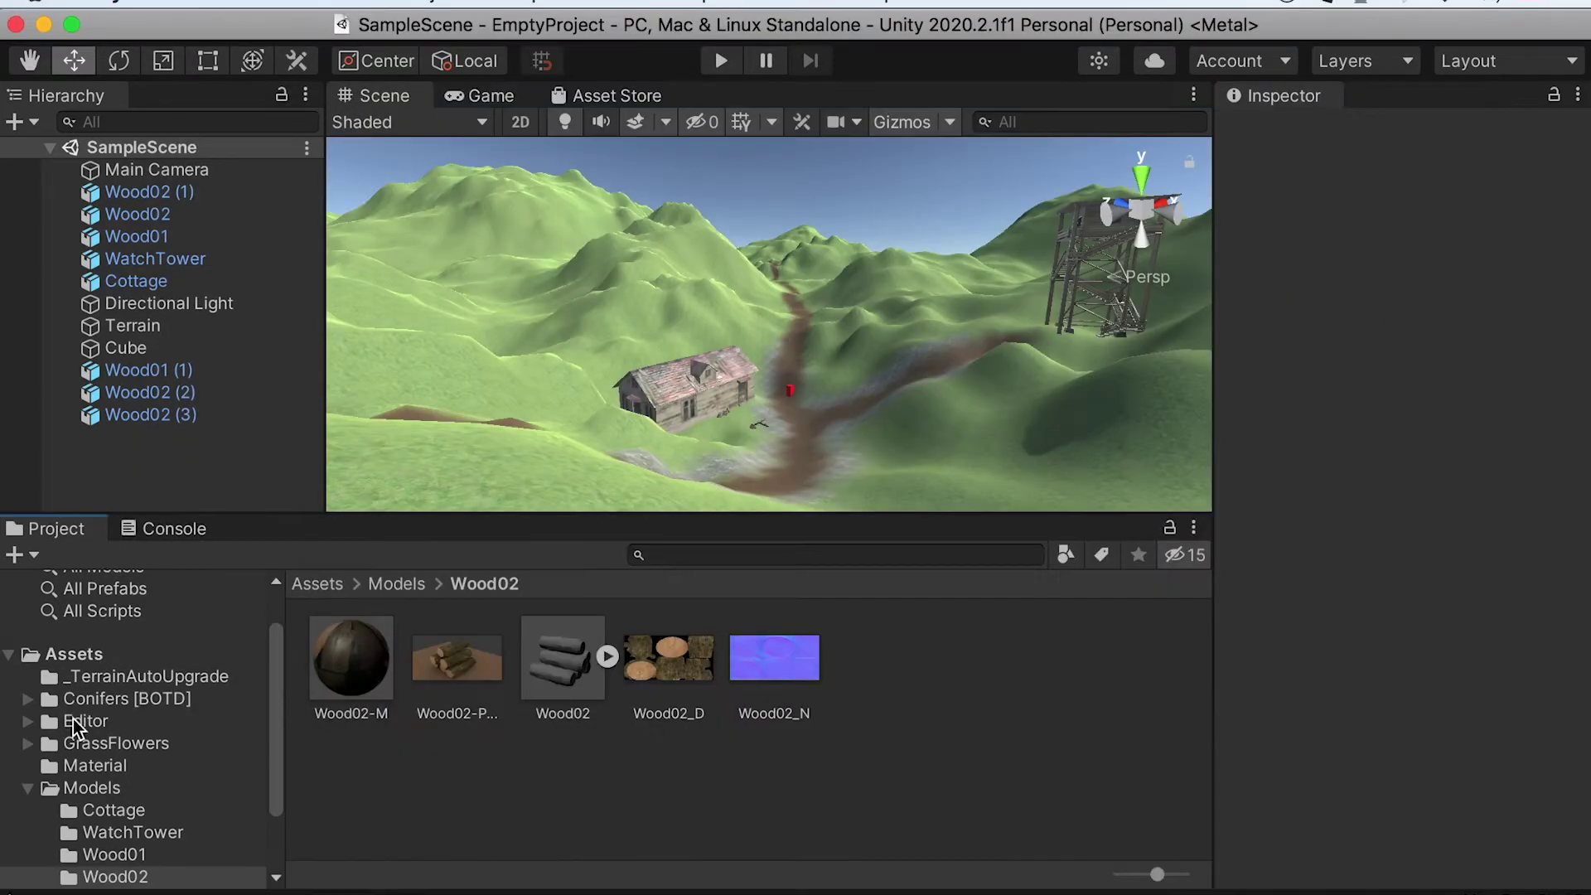
# Add the PF Conifer Bare BOTD prefab as a paintable tree for the Terrain.
pyautogui.click(29, 787)
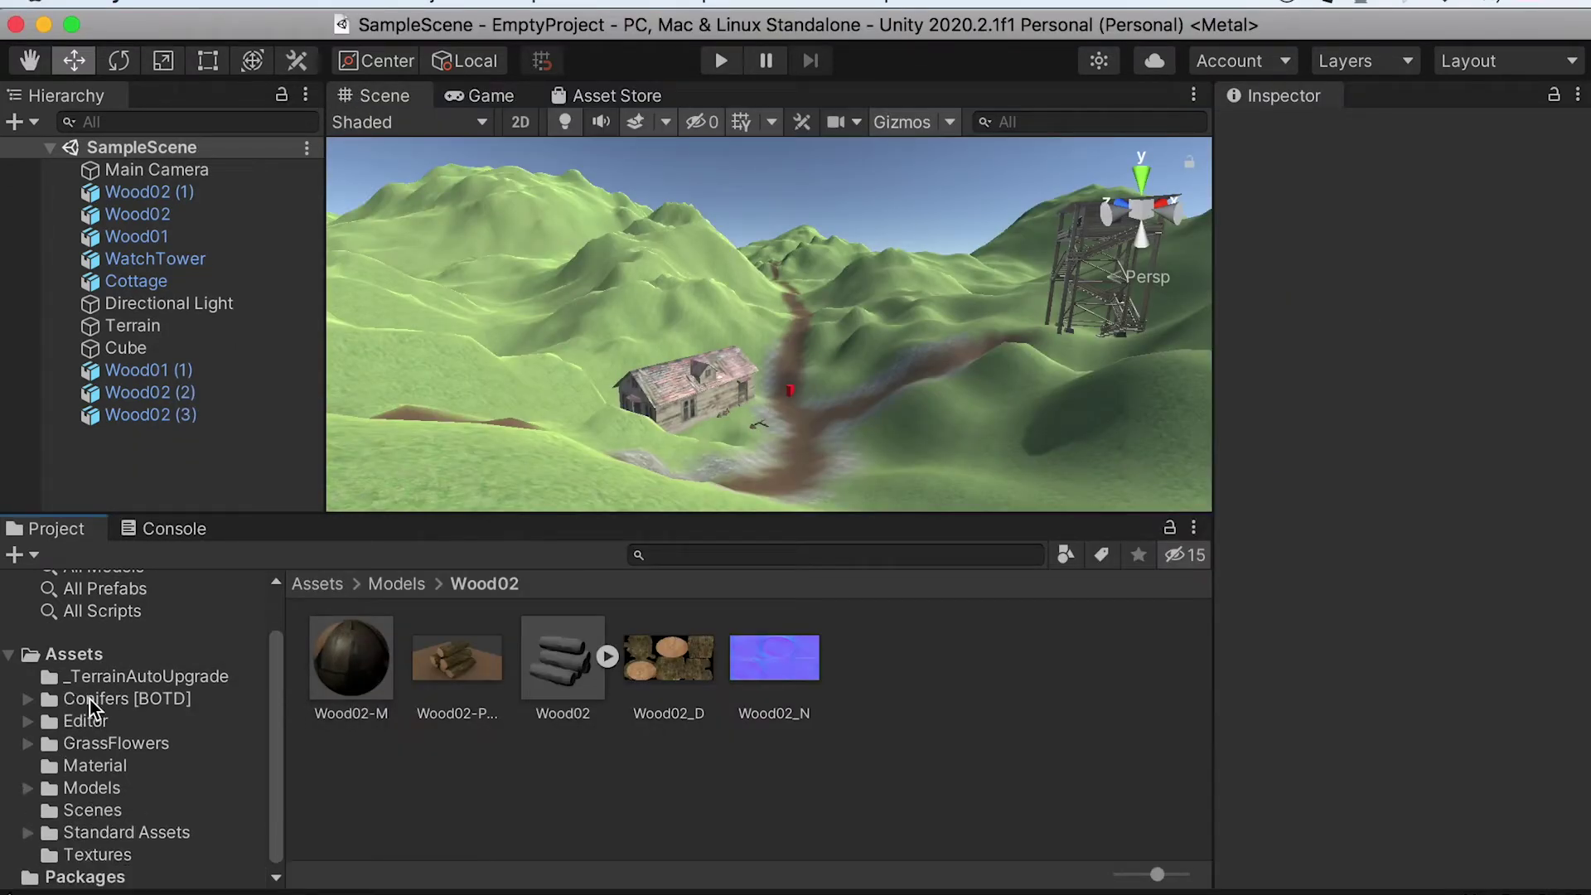
pyautogui.click(146, 330)
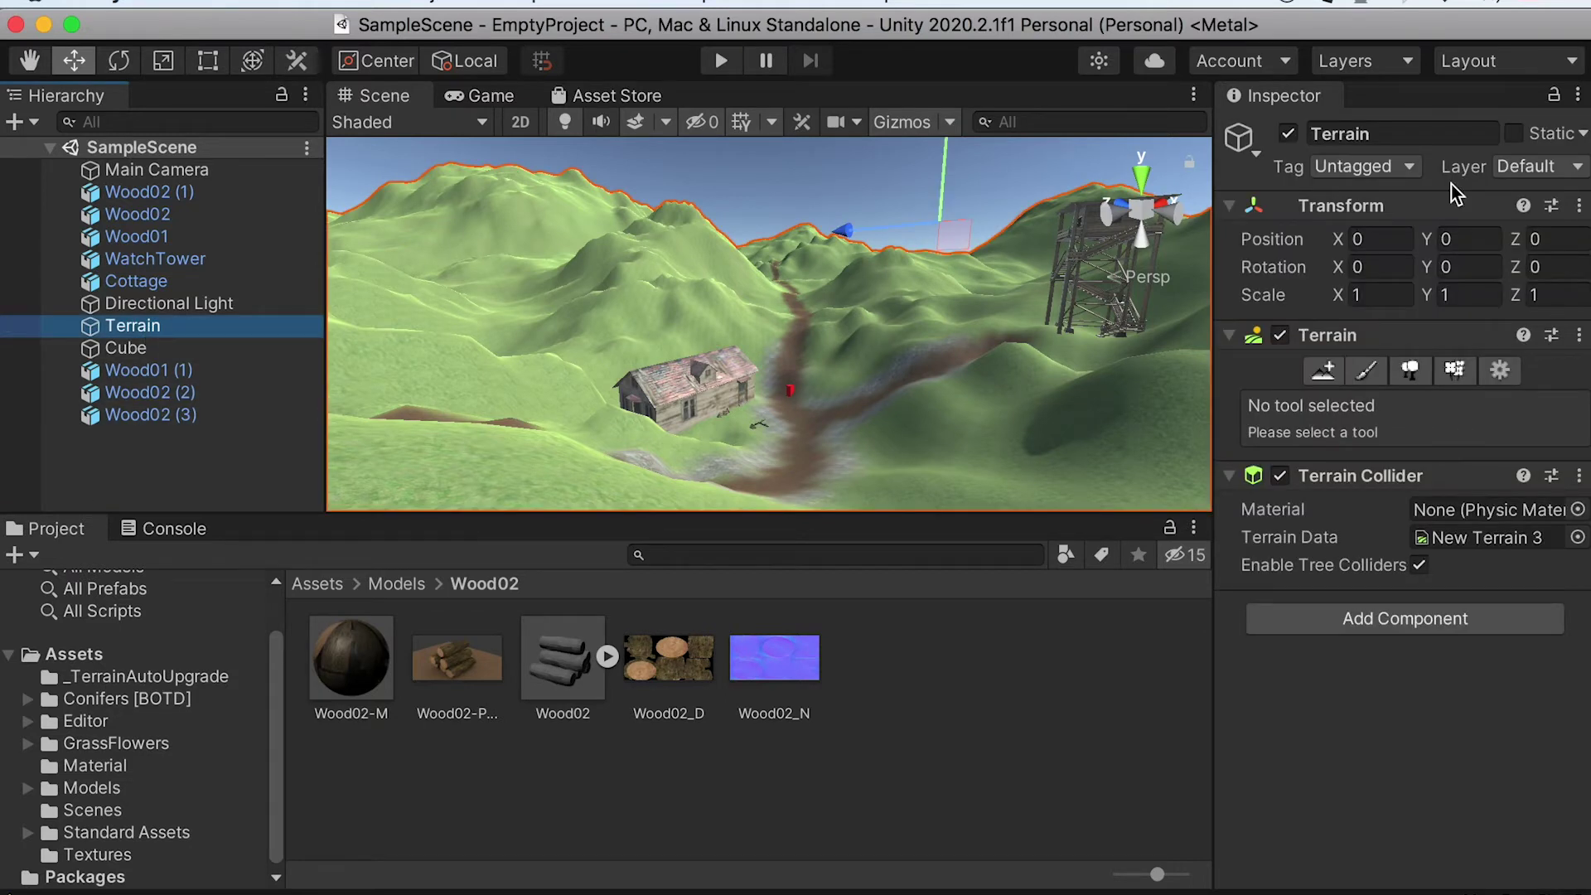
pyautogui.click(1410, 375)
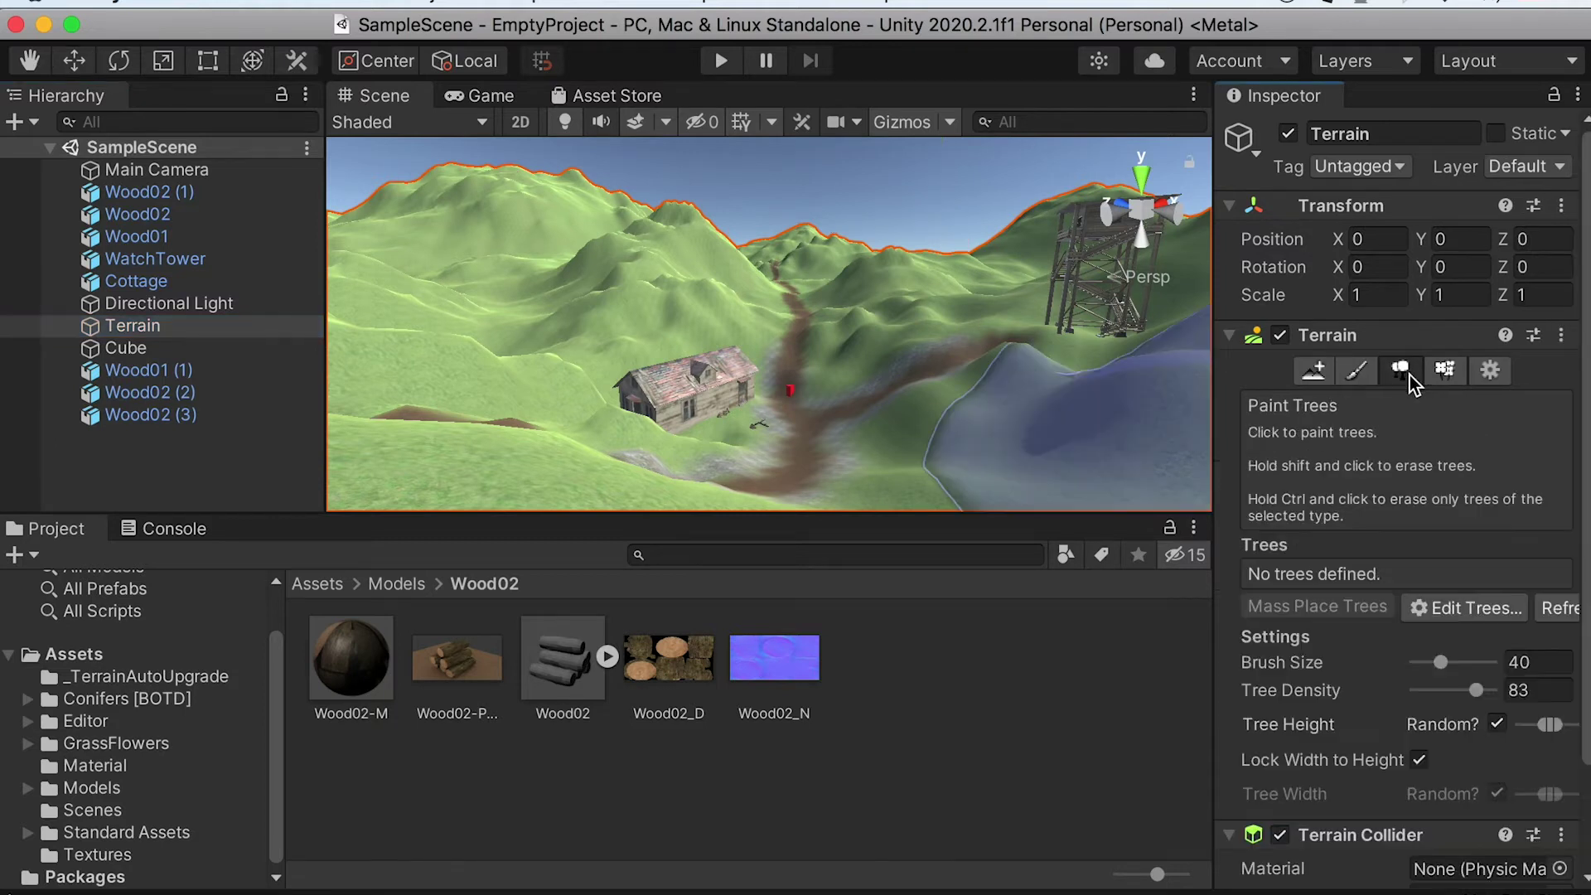
pyautogui.scroll(-3, 1483, 497)
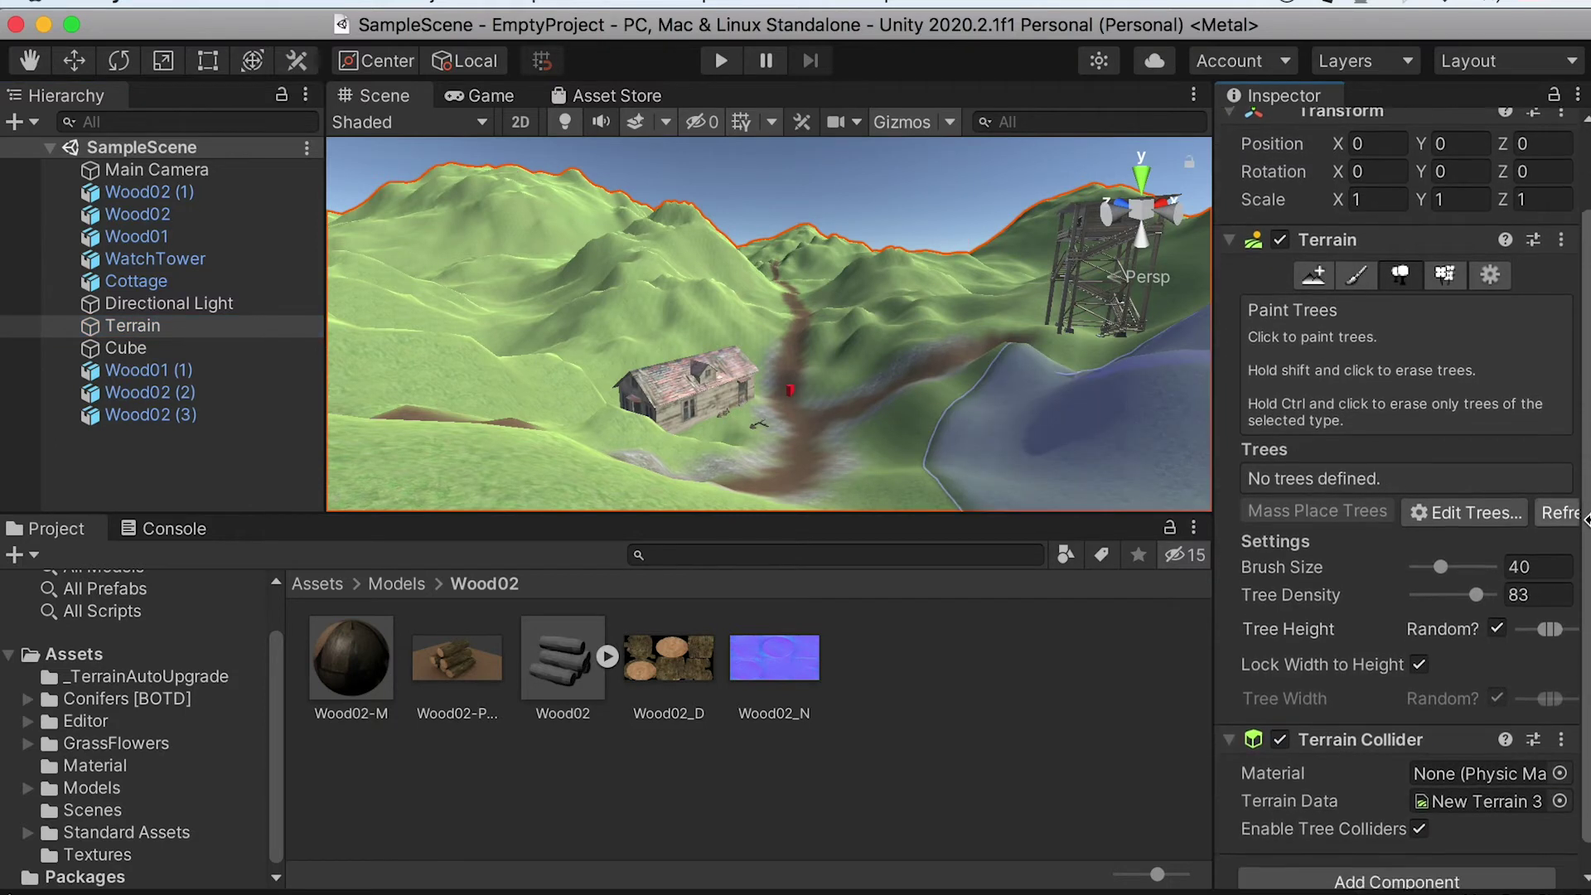
pyautogui.click(1474, 490)
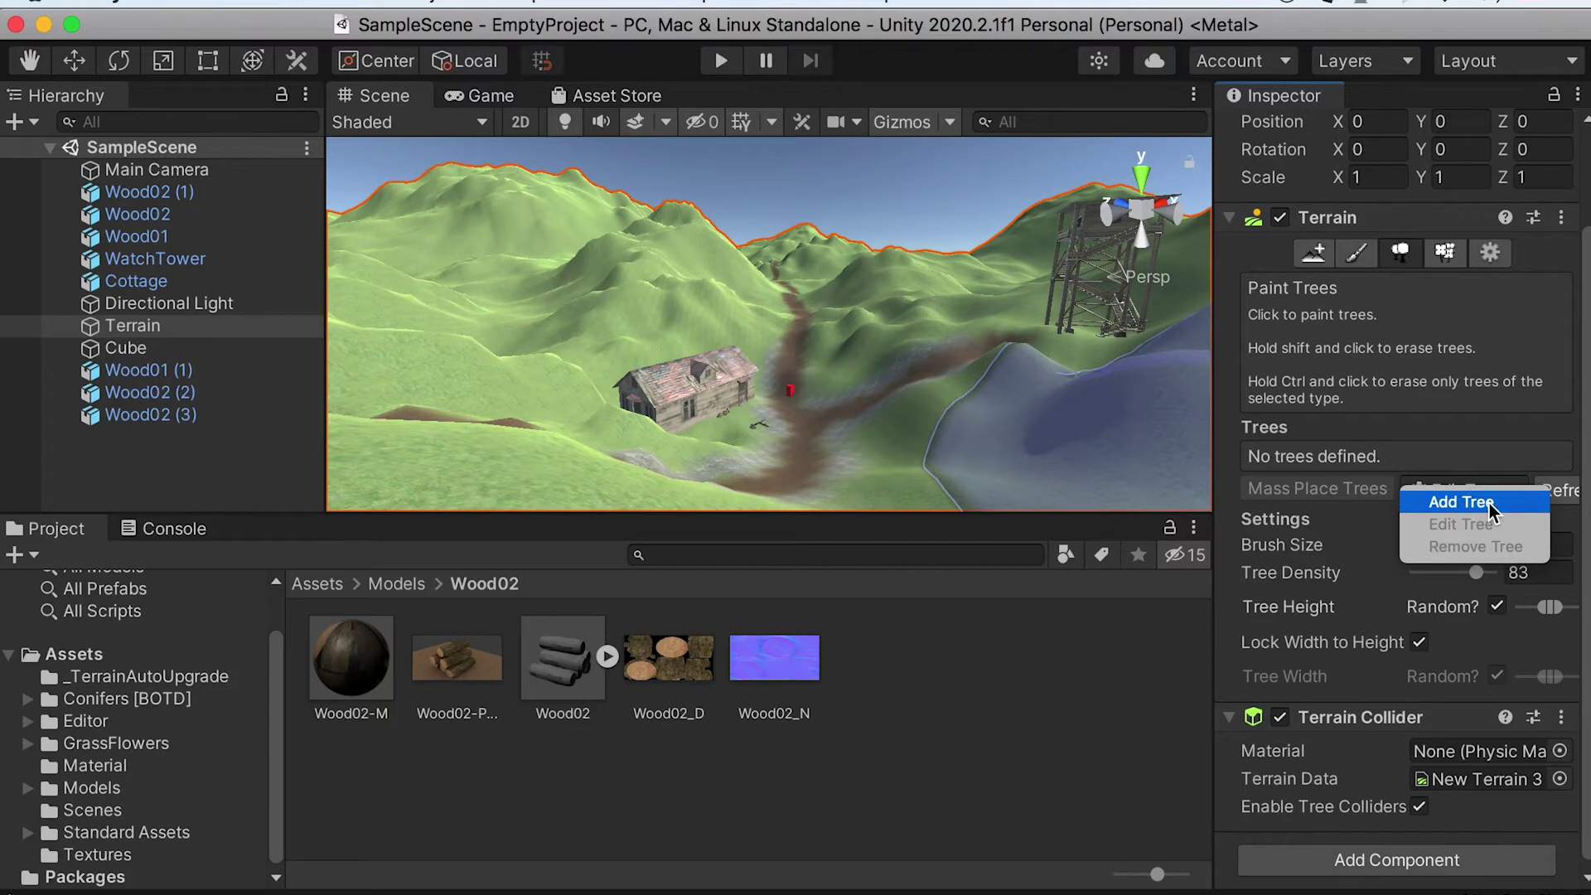
pyautogui.click(1501, 501)
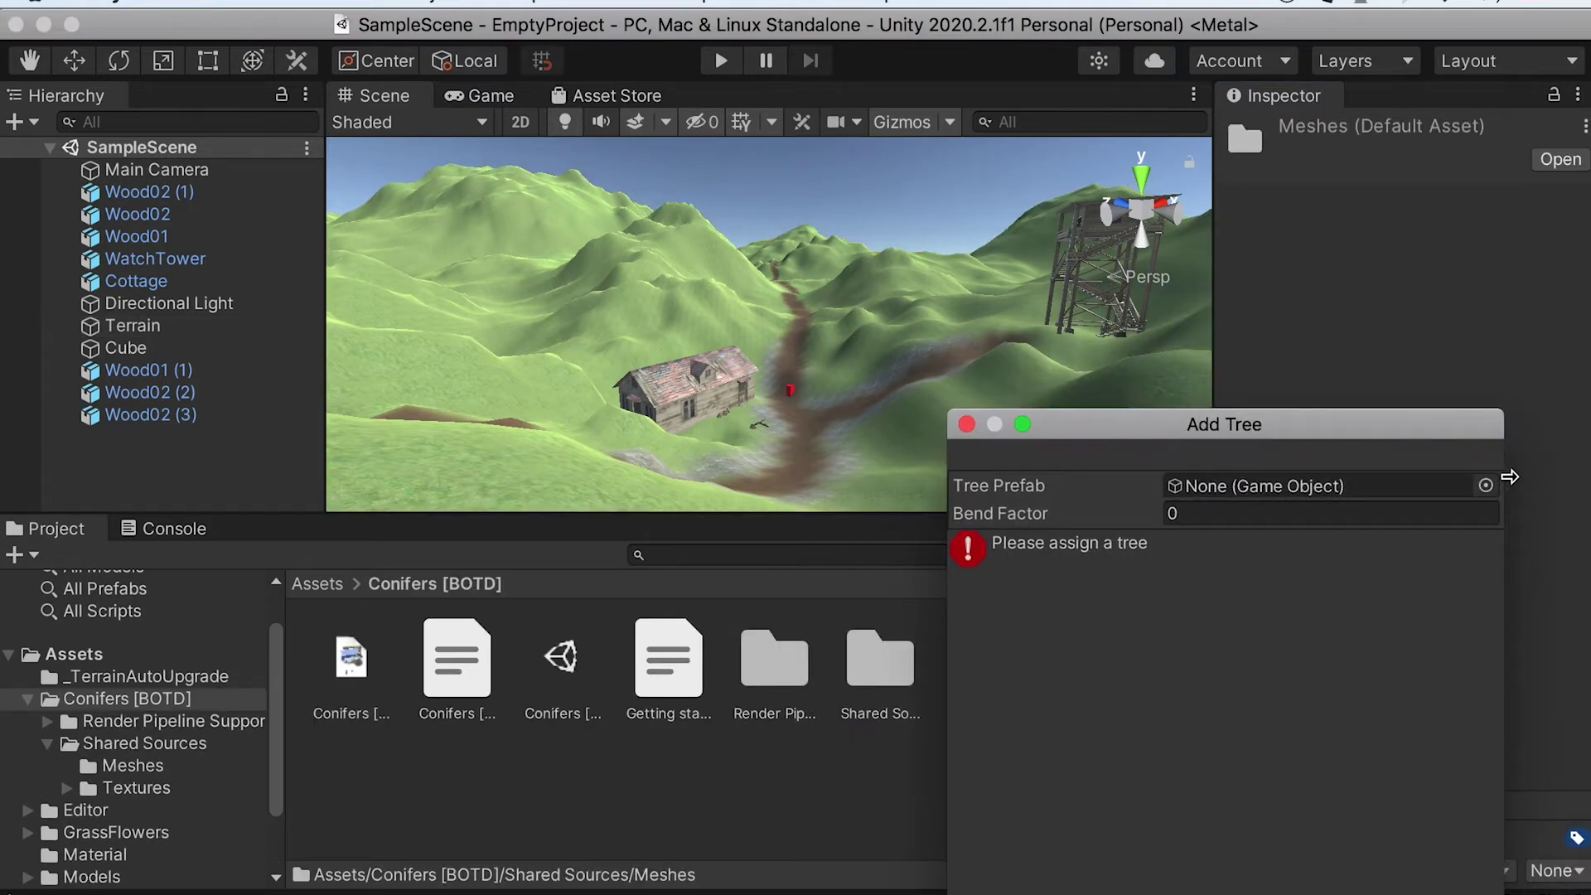
pyautogui.click(1509, 485)
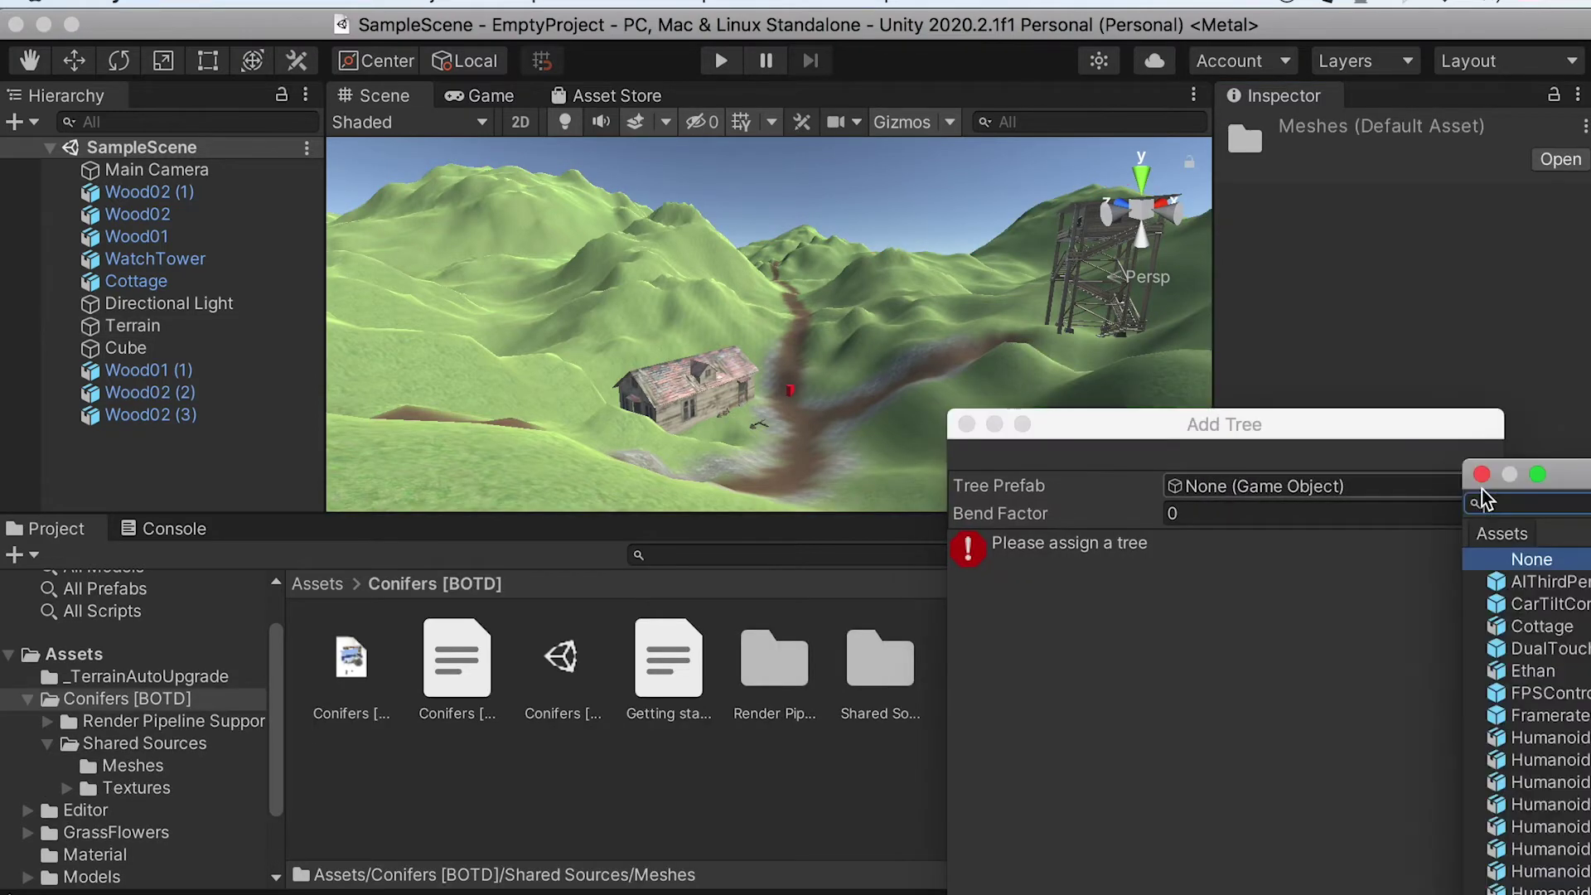
pyautogui.write('conif')
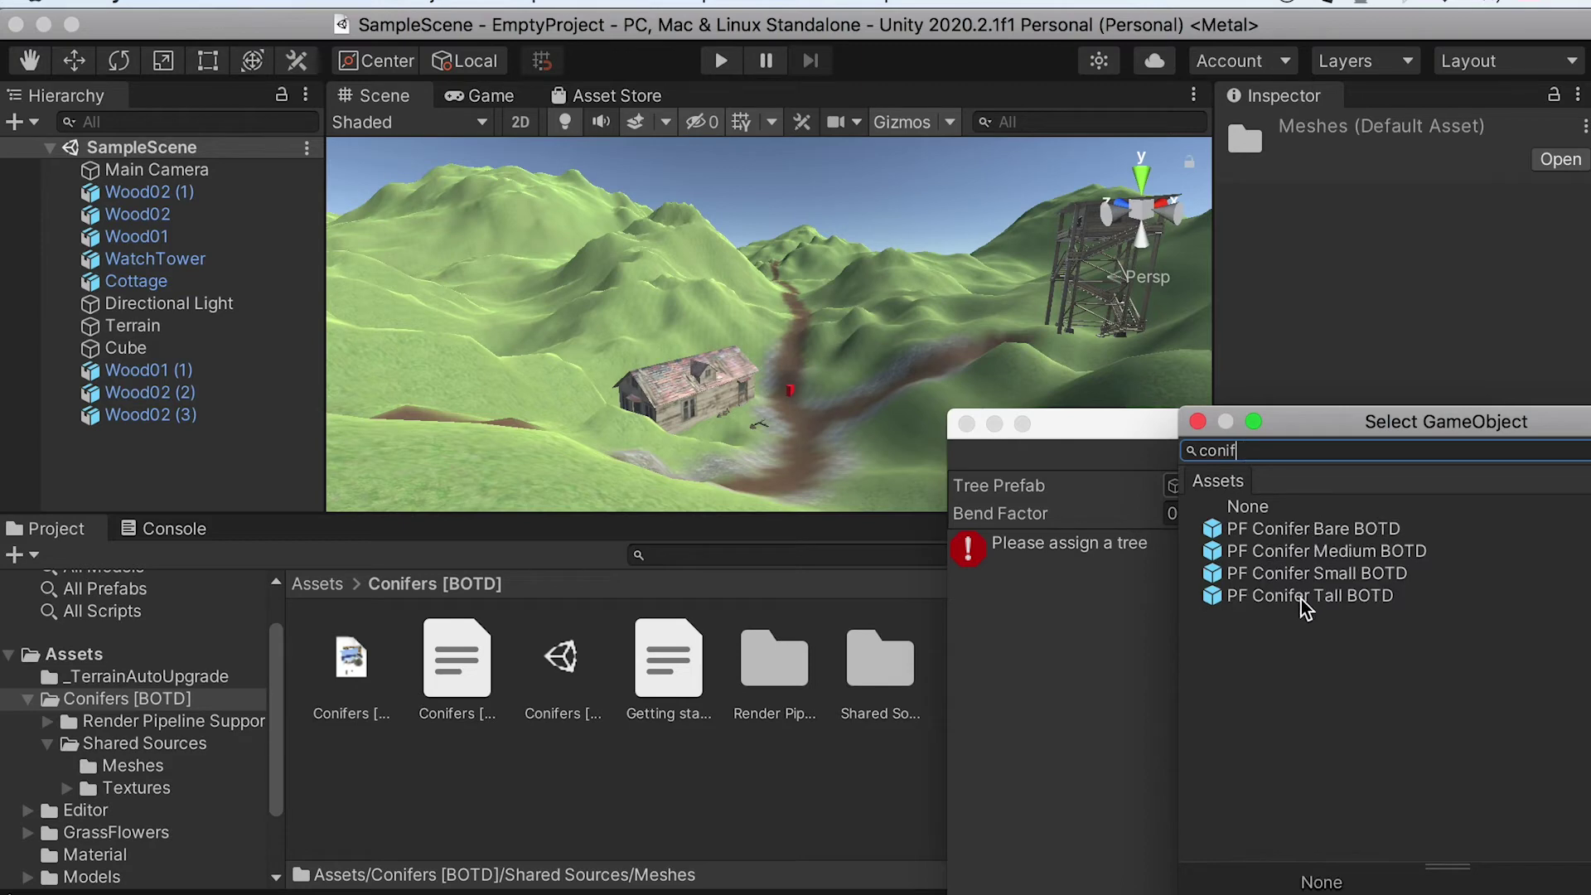
pyautogui.click(1297, 531)
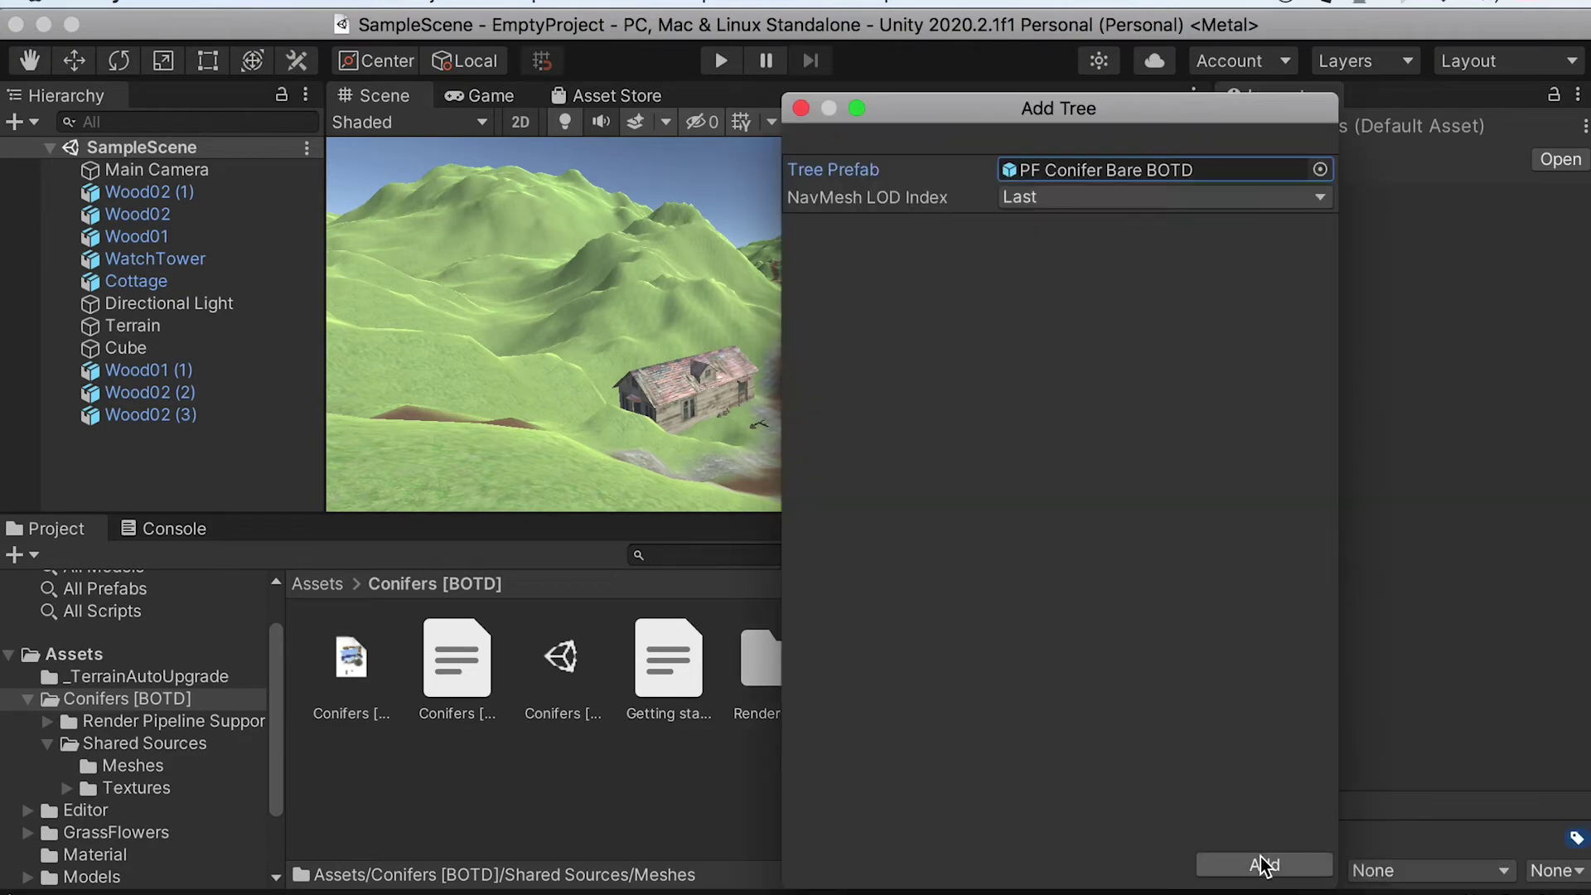
pyautogui.click(1172, 859)
# Try painting a dense stand of bare conifers on the hills behind the cottage.
pyautogui.scroll(-5, 1304, 603)
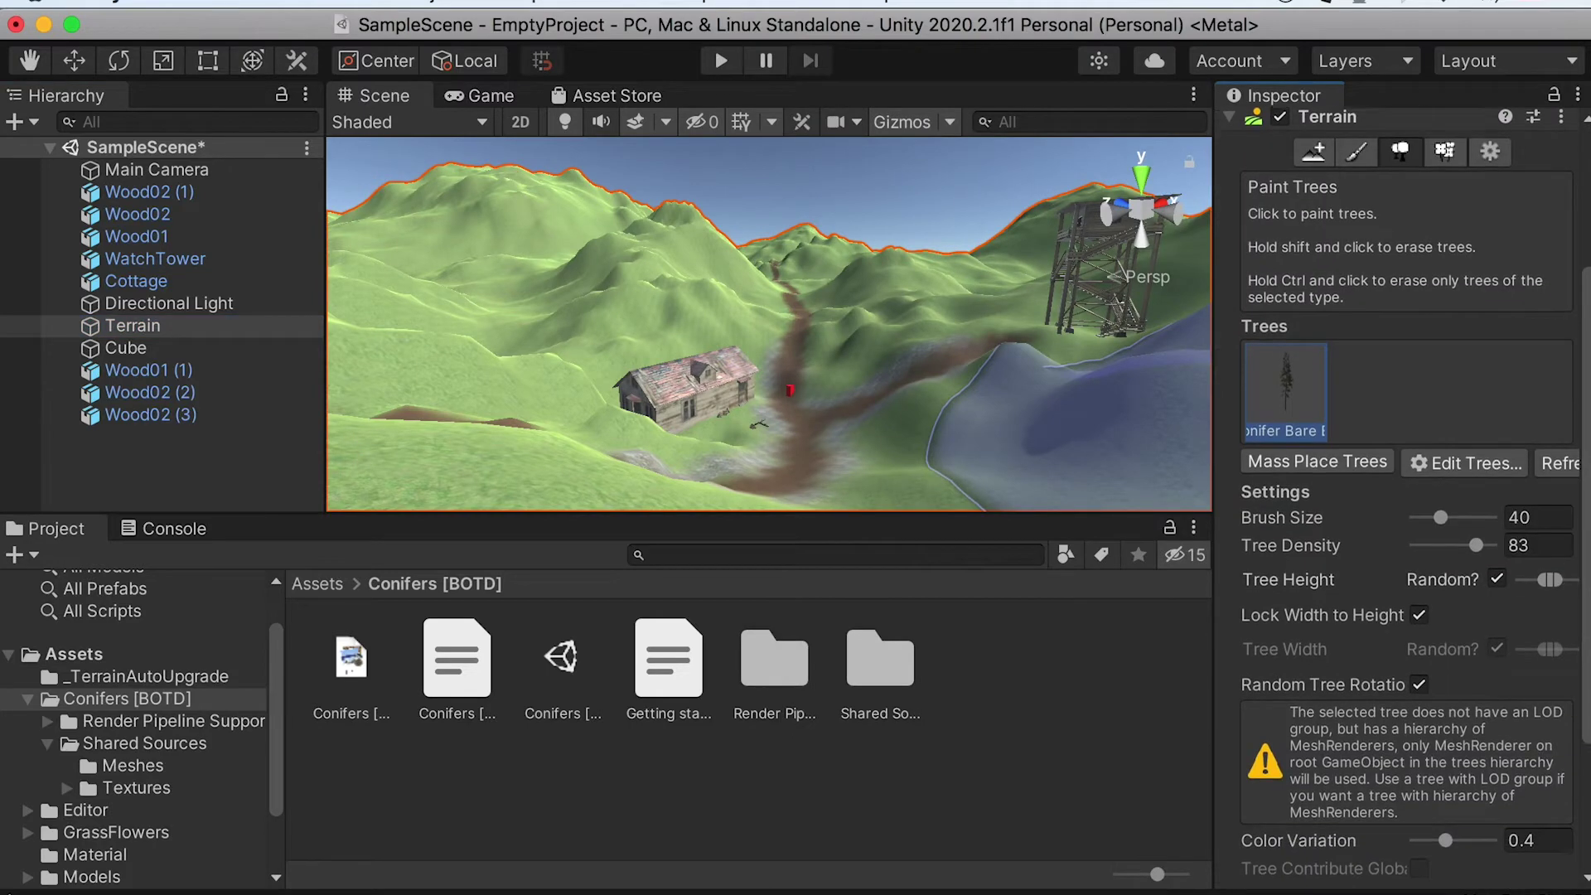
pyautogui.click(541, 356)
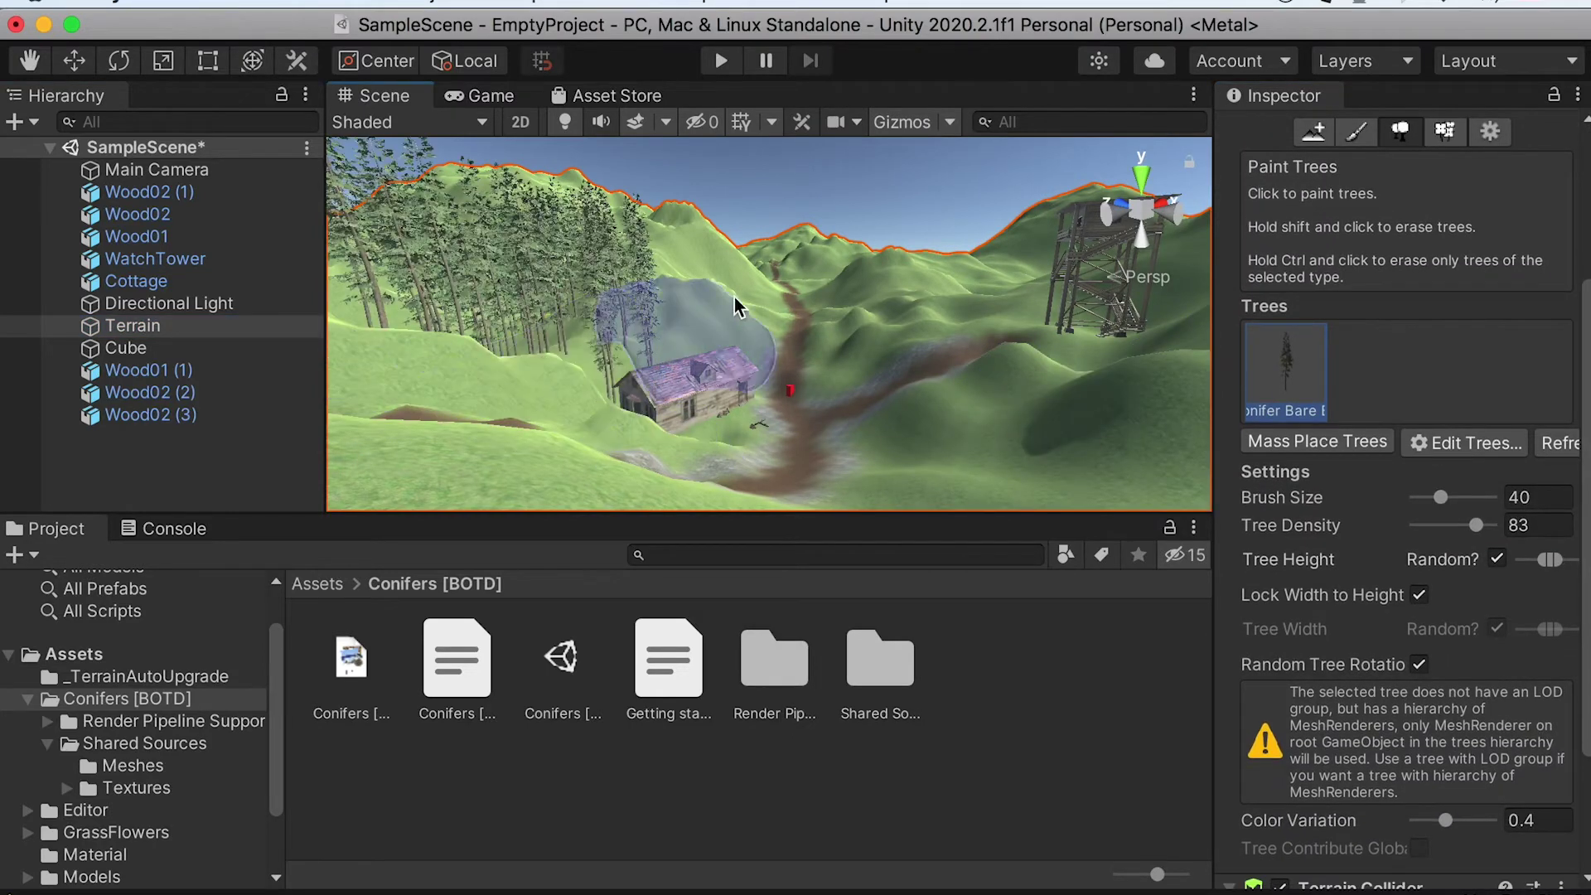
pyautogui.moveTo(590, 302); pyautogui.dragTo(729, 381, button='middle')
# Set Tree Density to 10 and Brush Size to 161, and scatter sparse conifers around the cottage and paths.
pyautogui.moveTo(1431, 525); pyautogui.dragTo(1422, 525)
pyautogui.keyDown('alt'); pyautogui.moveTo(991, 329); pyautogui.dragTo(842, 338); pyautogui.keyUp('alt')
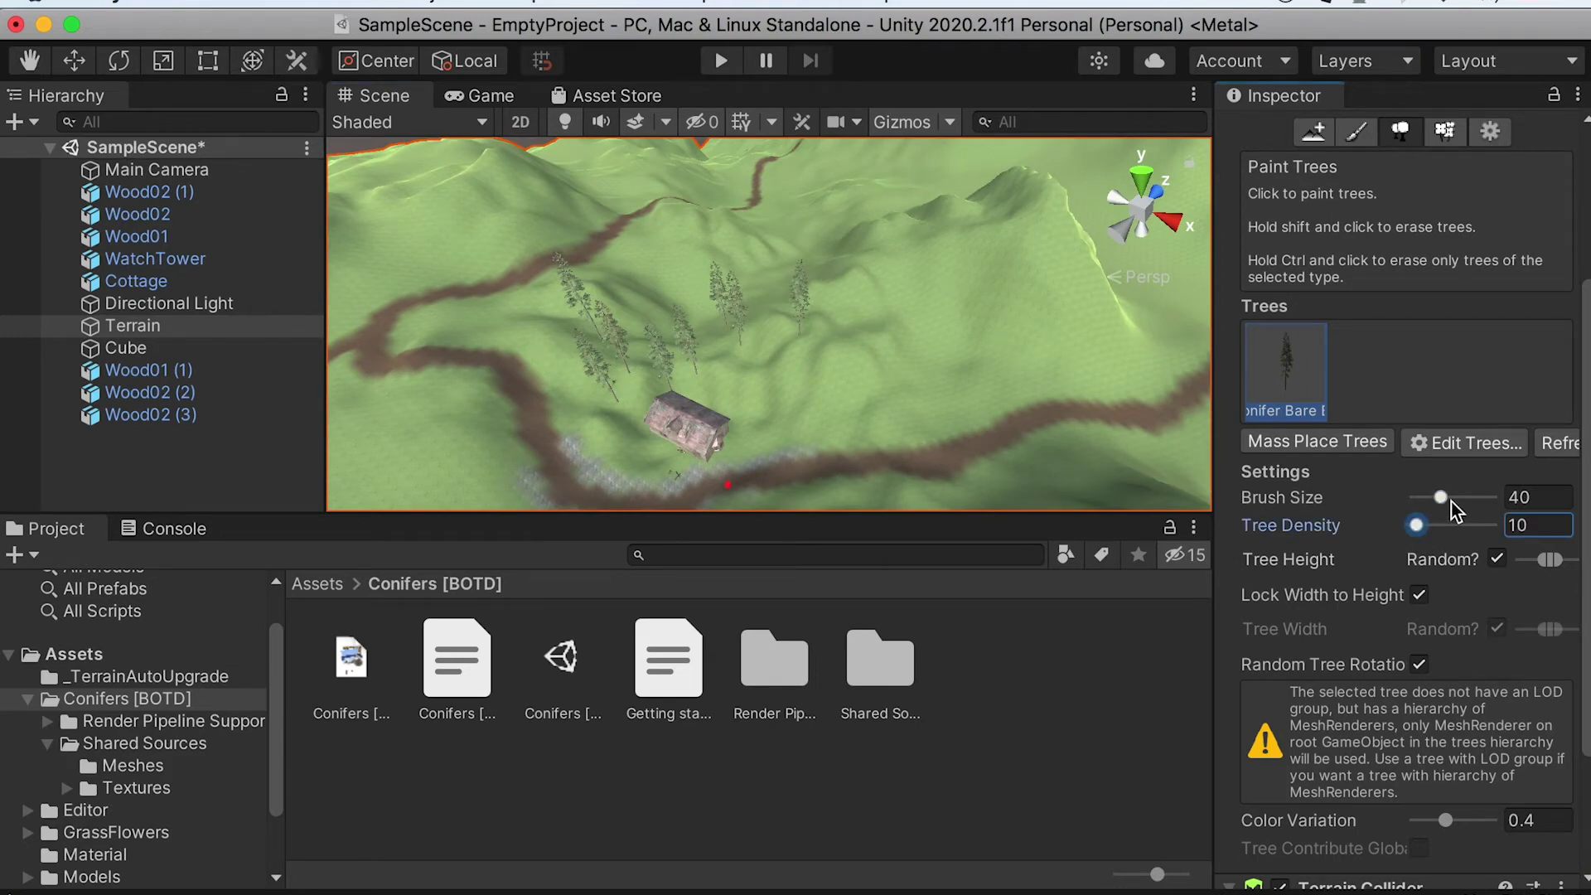
pyautogui.moveTo(1454, 498); pyautogui.dragTo(1458, 498)
pyautogui.keyDown('alt'); pyautogui.moveTo(895, 323); pyautogui.dragTo(718, 224, button='right'); pyautogui.keyUp('alt')
pyautogui.keyDown('alt'); pyautogui.moveTo(717, 224); pyautogui.dragTo(809, 306); pyautogui.keyUp('alt')
pyautogui.keyDown('alt'); pyautogui.moveTo(810, 305); pyautogui.dragTo(706, 252, button='right'); pyautogui.keyUp('alt')
pyautogui.moveTo(1114, 239)
pyautogui.keyDown('alt'); pyautogui.mouseDown()
pyautogui.moveTo(794, 279)
pyautogui.moveTo(808, 290)
pyautogui.mouseUp(); pyautogui.keyUp('alt')
pyautogui.click(1045, 413)
pyautogui.keyDown('alt'); pyautogui.moveTo(1055, 412); pyautogui.dragTo(817, 372); pyautogui.keyUp('alt')
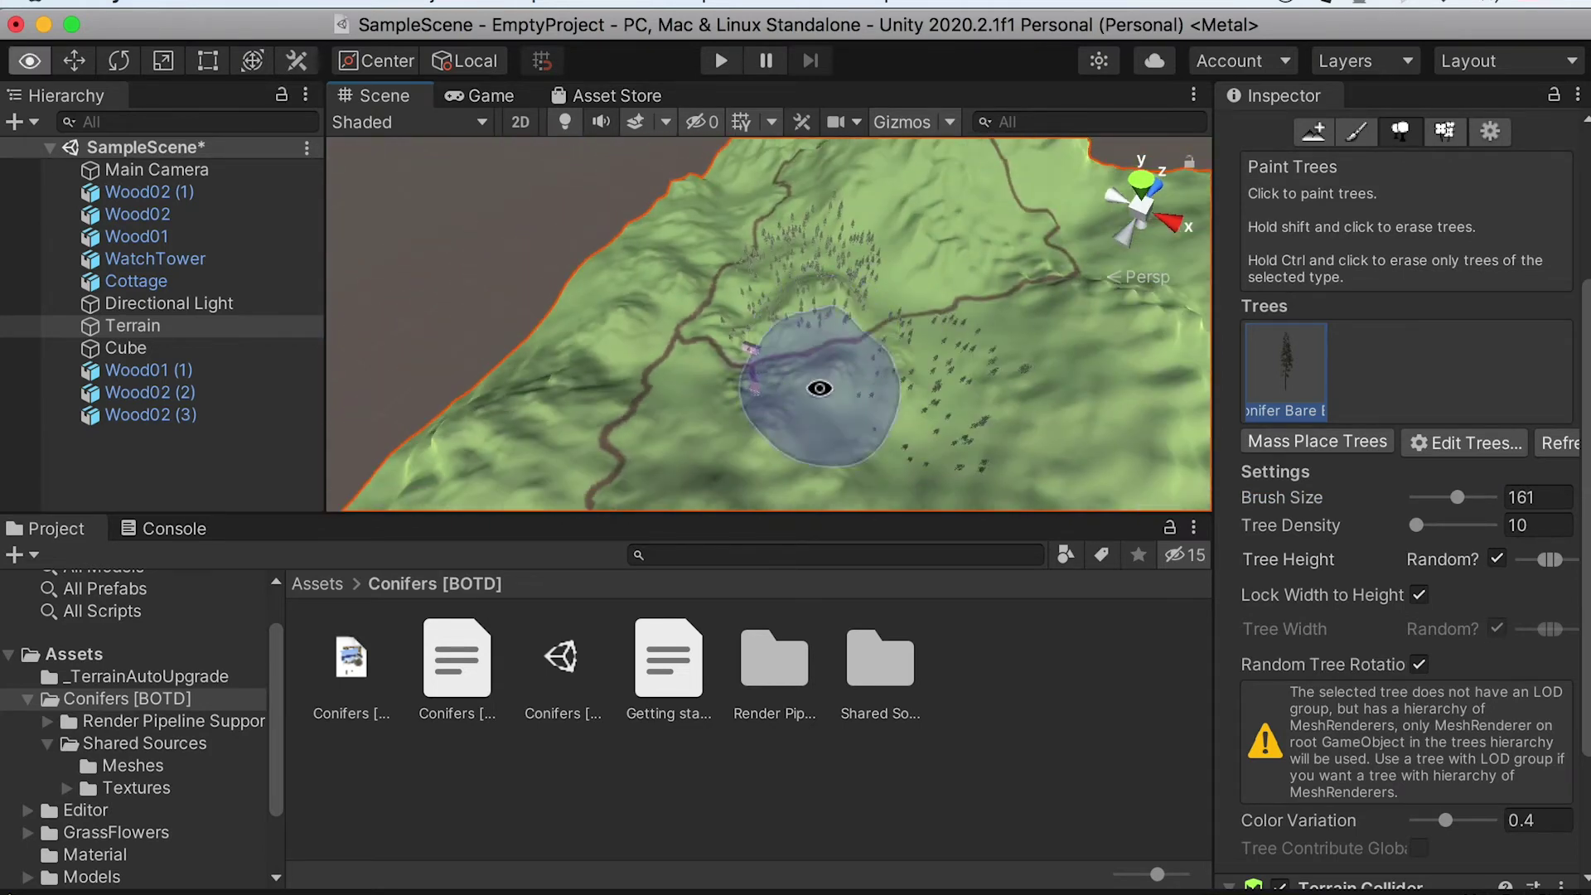
# Paint more sparse conifers over the slopes and valleys around the path loop with the same brush.
pyautogui.click(838, 455)
pyautogui.moveTo(838, 455); pyautogui.dragTo(885, 355, button='middle')
pyautogui.click(547, 358)
pyautogui.keyDown('alt'); pyautogui.moveTo(1035, 307); pyautogui.dragTo(937, 345, button='right'); pyautogui.keyUp('alt')
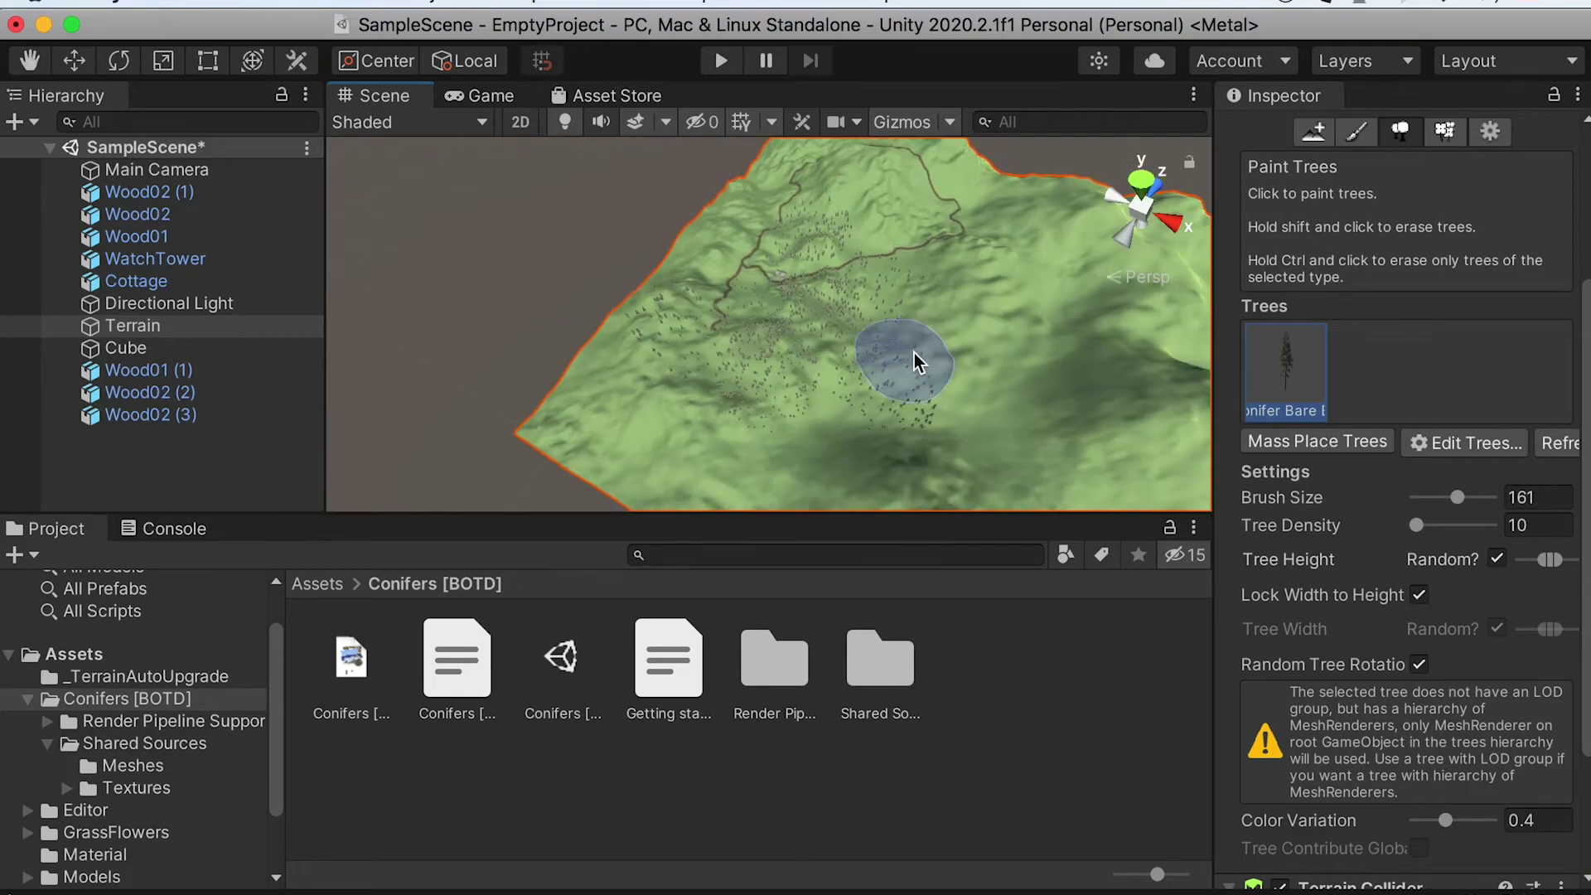
pyautogui.click(937, 345)
pyautogui.scroll(2, 937, 345)
pyautogui.moveTo(1030, 348)
pyautogui.keyDown('alt'); pyautogui.mouseDown()
pyautogui.moveTo(941, 203)
pyautogui.moveTo(792, 327)
pyautogui.mouseUp(); pyautogui.keyUp('alt')
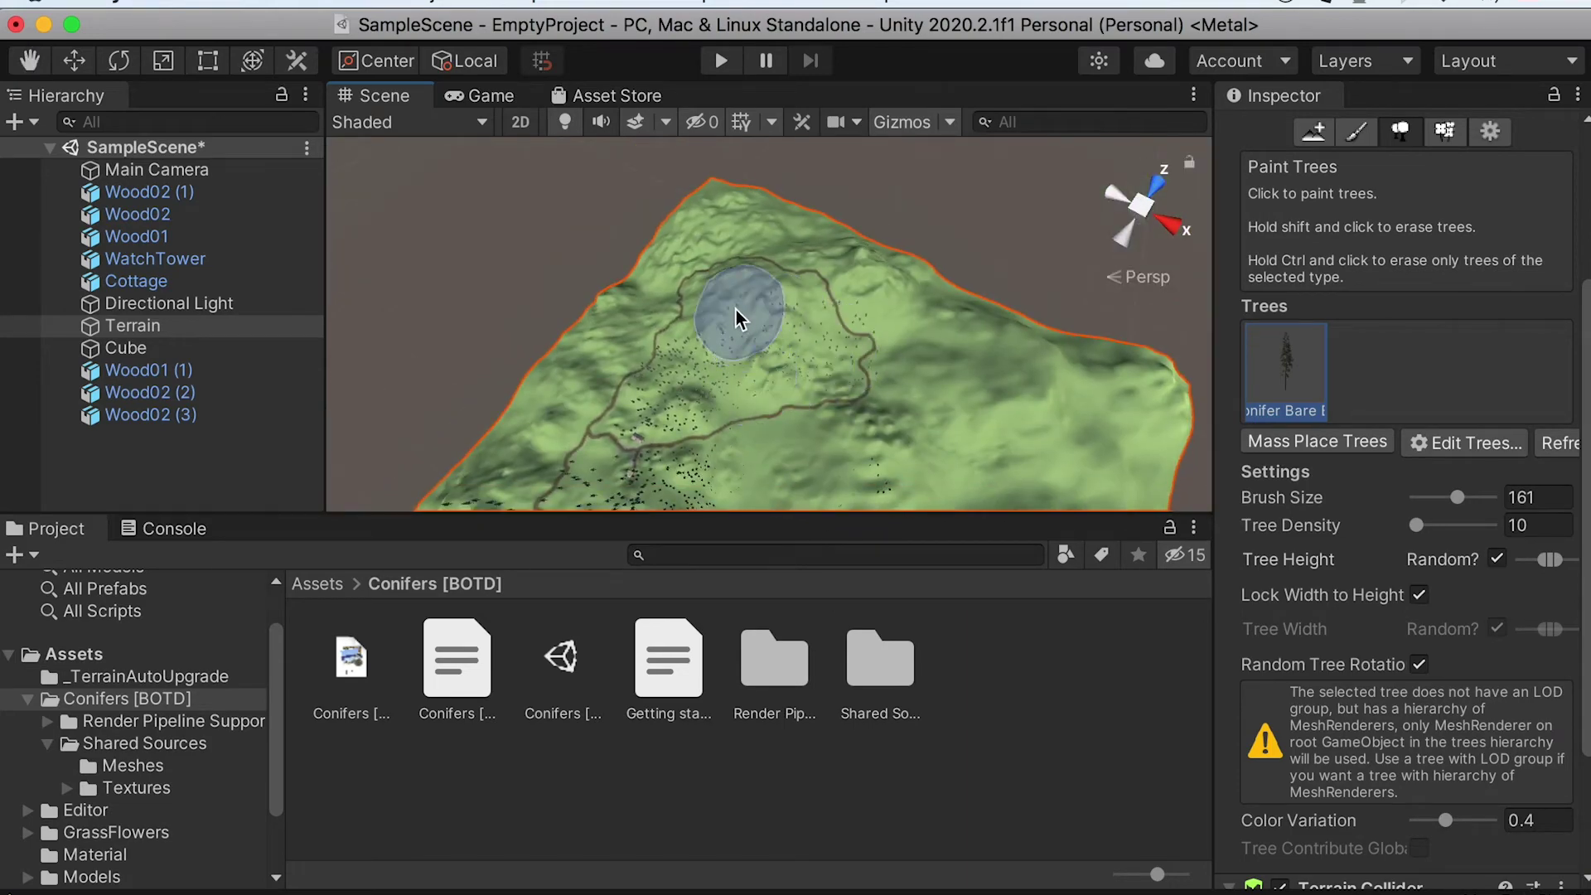
pyautogui.keyDown('alt'); pyautogui.moveTo(827, 485); pyautogui.dragTo(823, 391); pyautogui.keyUp('alt')
pyautogui.scroll(3, 799, 390)
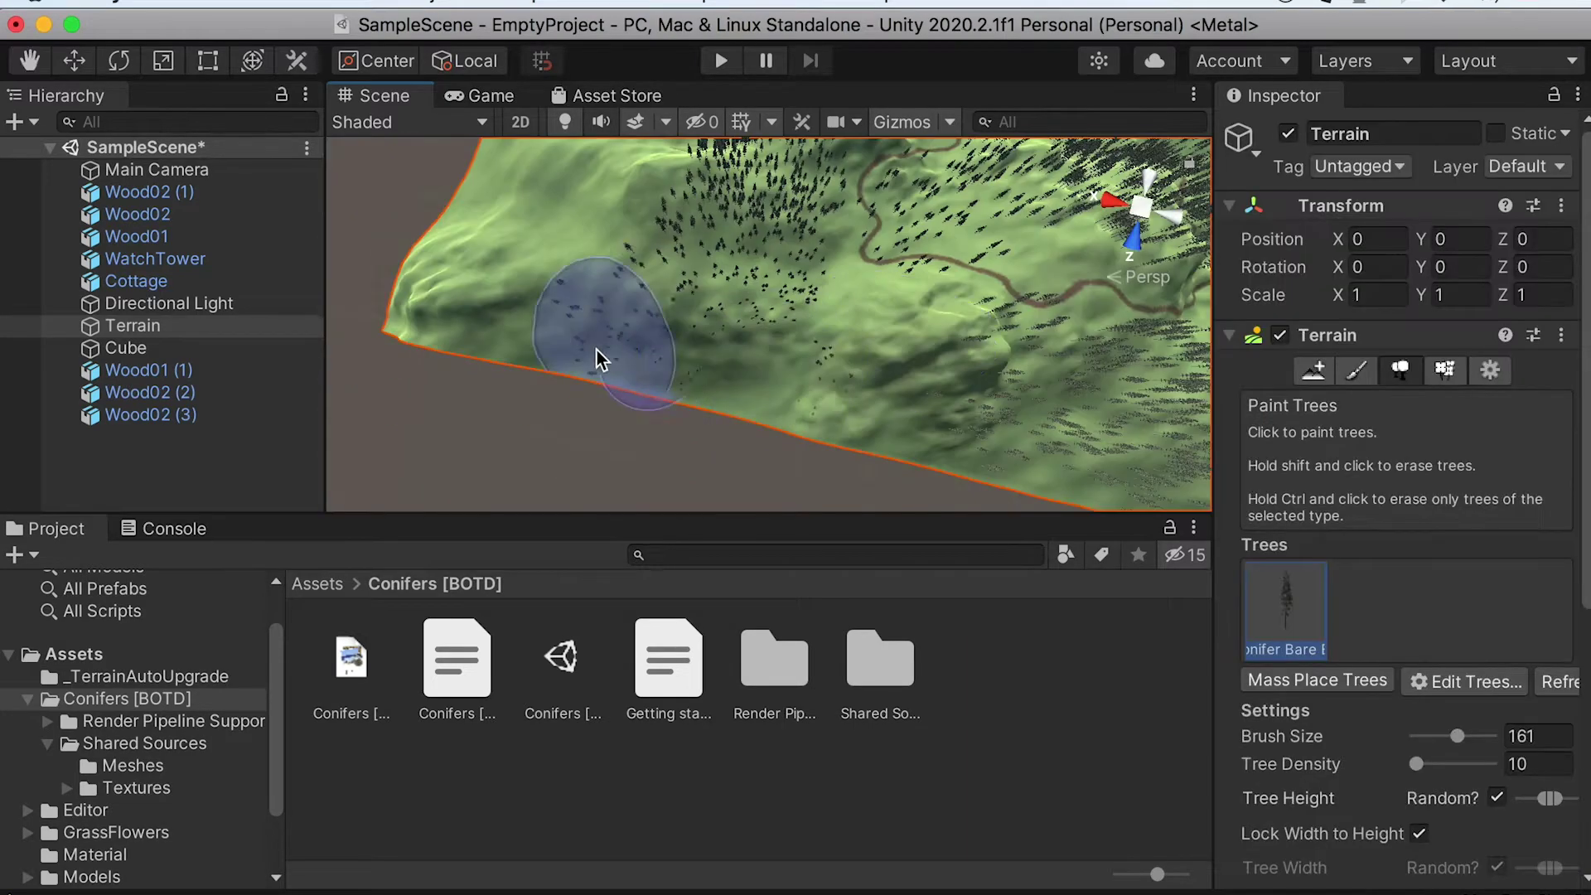
# Enlarge the tree brush and cover the remaining bare areas of the terrain with conifers.
pyautogui.moveTo(597, 350)
pyautogui.keyDown('alt'); pyautogui.mouseDown()
pyautogui.moveTo(744, 339)
pyautogui.moveTo(720, 288)
pyautogui.moveTo(837, 353)
pyautogui.mouseUp(); pyautogui.keyUp('alt')
pyautogui.moveTo(1458, 736); pyautogui.dragTo(1468, 736)
pyautogui.click(1416, 764)
pyautogui.click(817, 261)
pyautogui.keyDown('alt'); pyautogui.moveTo(931, 287); pyautogui.dragTo(569, 300); pyautogui.keyUp('alt')
pyautogui.moveTo(1468, 736); pyautogui.dragTo(1491, 738)
pyautogui.click(907, 274)
pyautogui.keyDown('alt'); pyautogui.moveTo(908, 273); pyautogui.dragTo(864, 222); pyautogui.keyUp('alt')
pyautogui.click(729, 248)
# Erase the conifers standing on the dirt paths near the cottage, using a brush size of 8.
pyautogui.moveTo(729, 248)
pyautogui.keyDown('alt'); pyautogui.mouseDown()
pyautogui.moveTo(571, 206)
pyautogui.moveTo(785, 309)
pyautogui.moveTo(980, 327)
pyautogui.moveTo(831, 306)
pyautogui.moveTo(522, 170)
pyautogui.moveTo(1048, 337)
pyautogui.moveTo(124, 326)
pyautogui.mouseUp(); pyautogui.keyUp('alt')
pyautogui.click(785, 309)
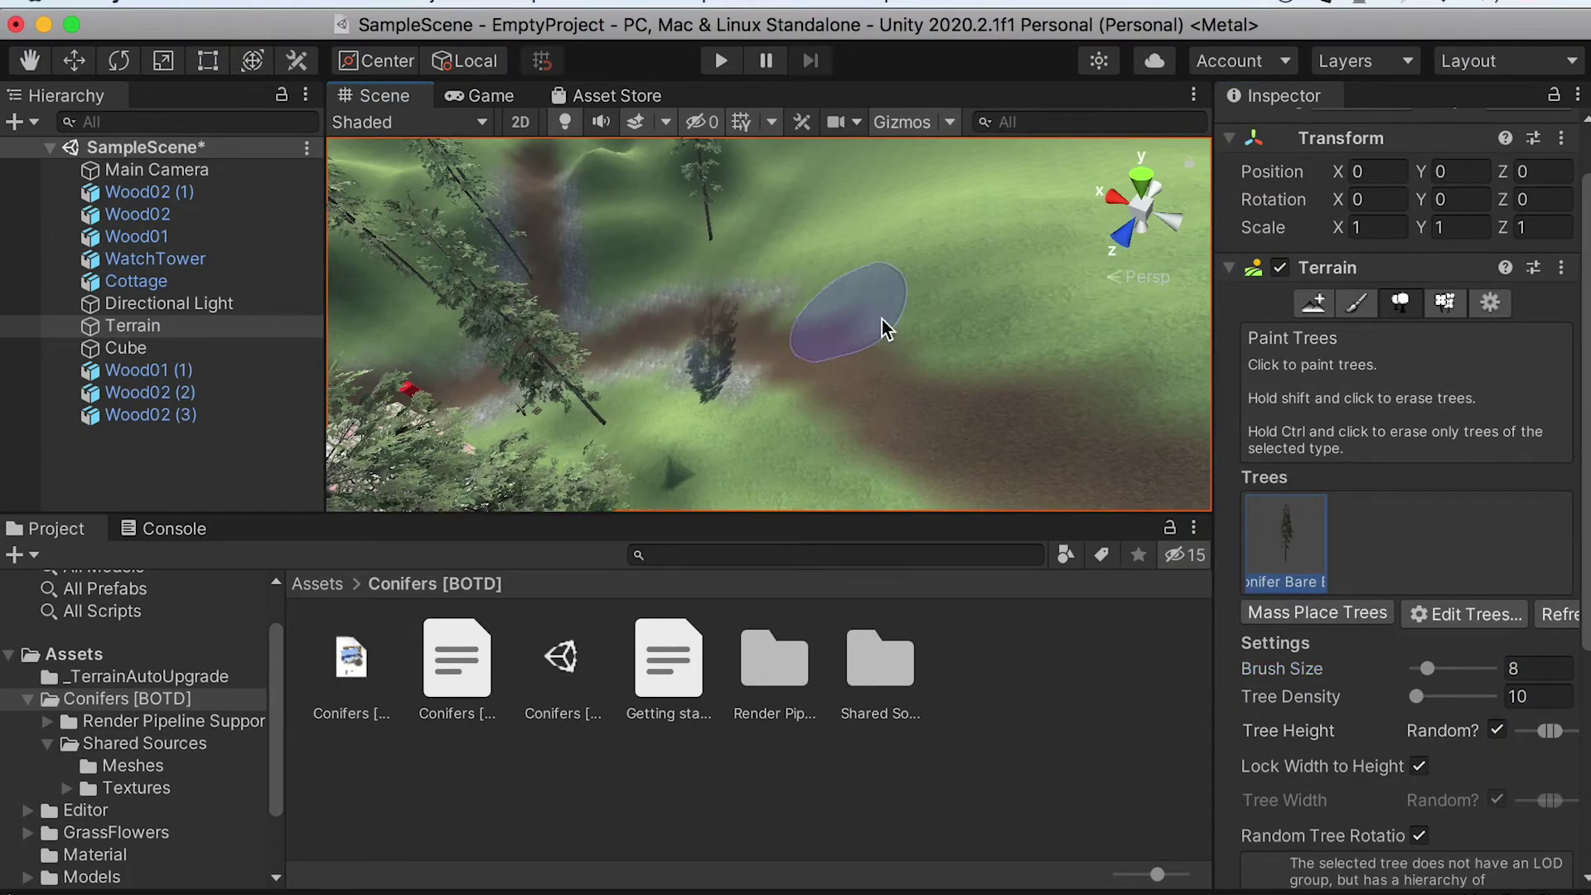
pyautogui.keyDown('alt'); pyautogui.moveTo(1030, 345); pyautogui.dragTo(836, 292); pyautogui.keyUp('alt')
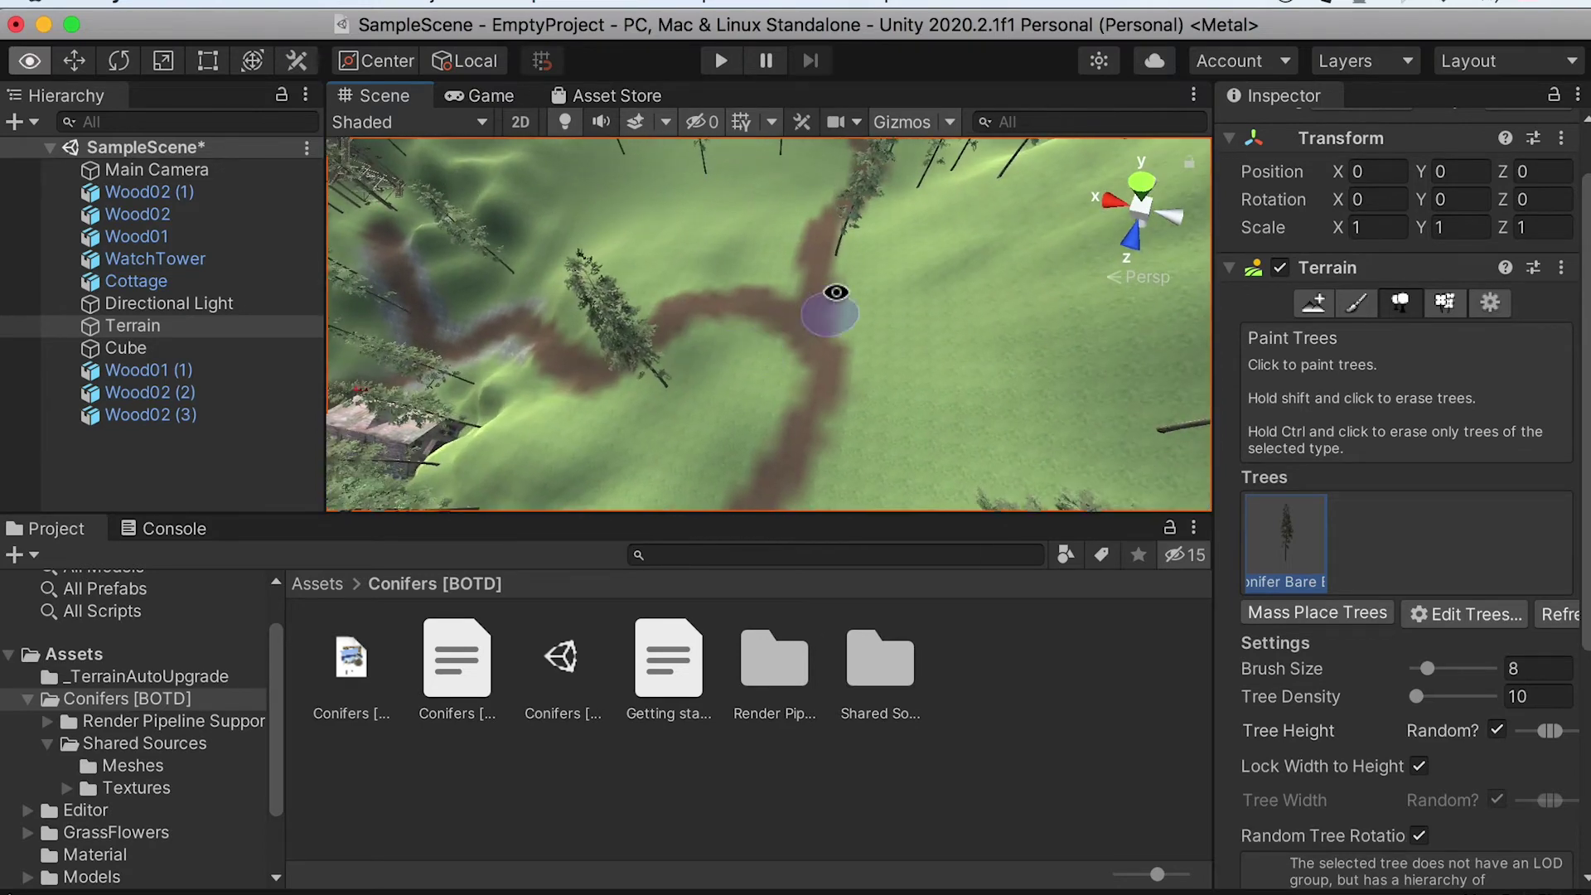
pyautogui.keyDown('shift'); pyautogui.click(840, 248); pyautogui.keyUp('shift')
pyautogui.keyDown('alt'); pyautogui.moveTo(944, 308); pyautogui.dragTo(513, 310); pyautogui.keyUp('alt')
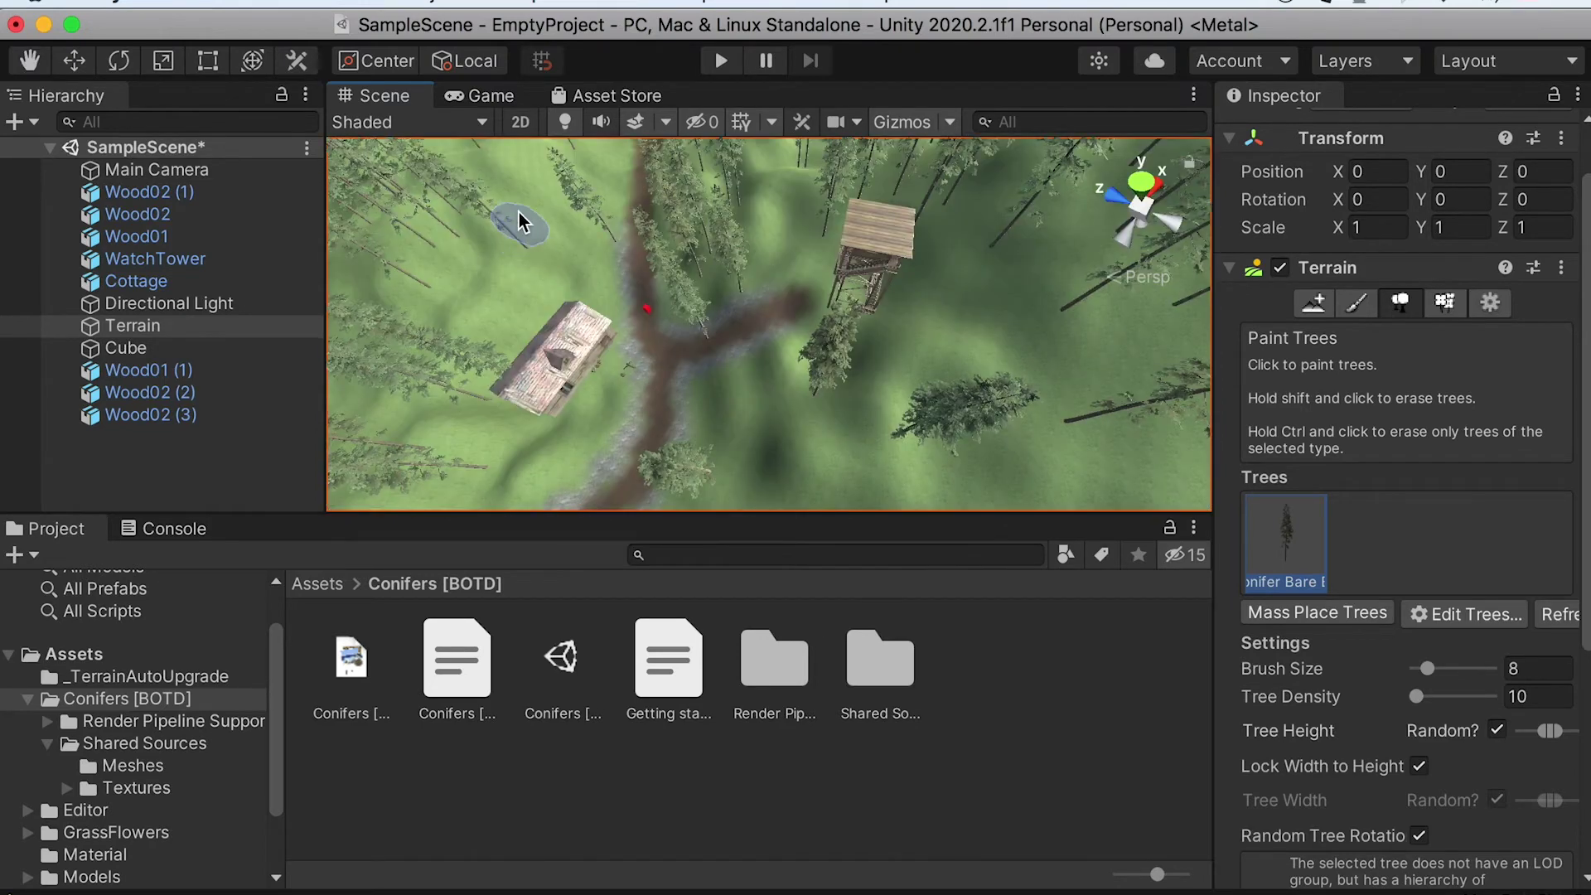
# Add PF Conifer Small BOTD as a second tree type in the terrain's tree palette.
pyautogui.click(1490, 613)
pyautogui.click(1481, 627)
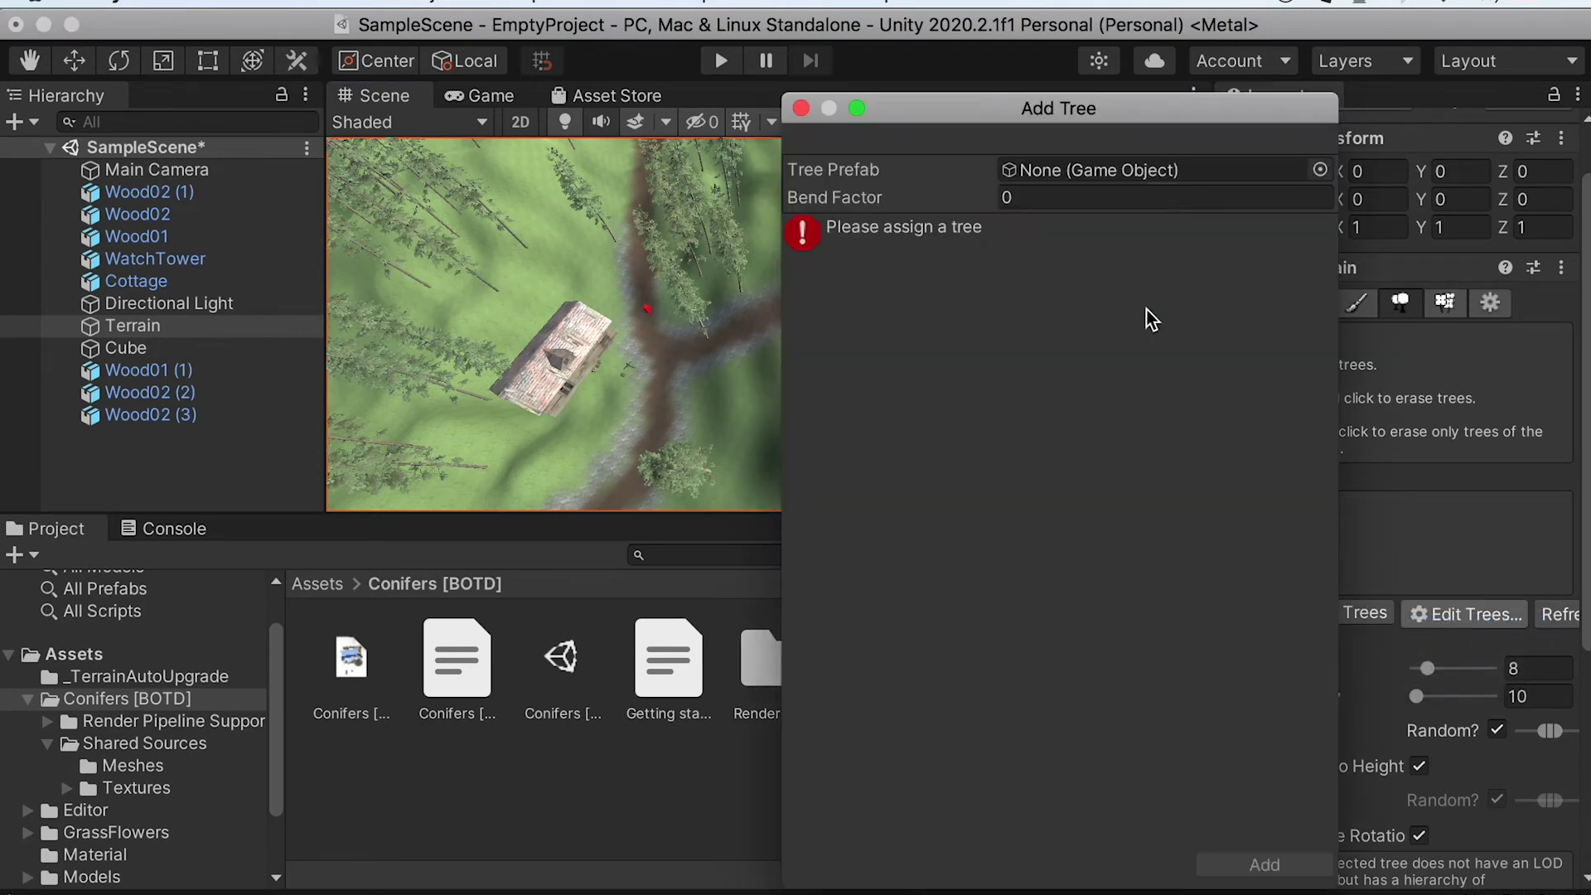
pyautogui.click(1319, 170)
pyautogui.write('coni')
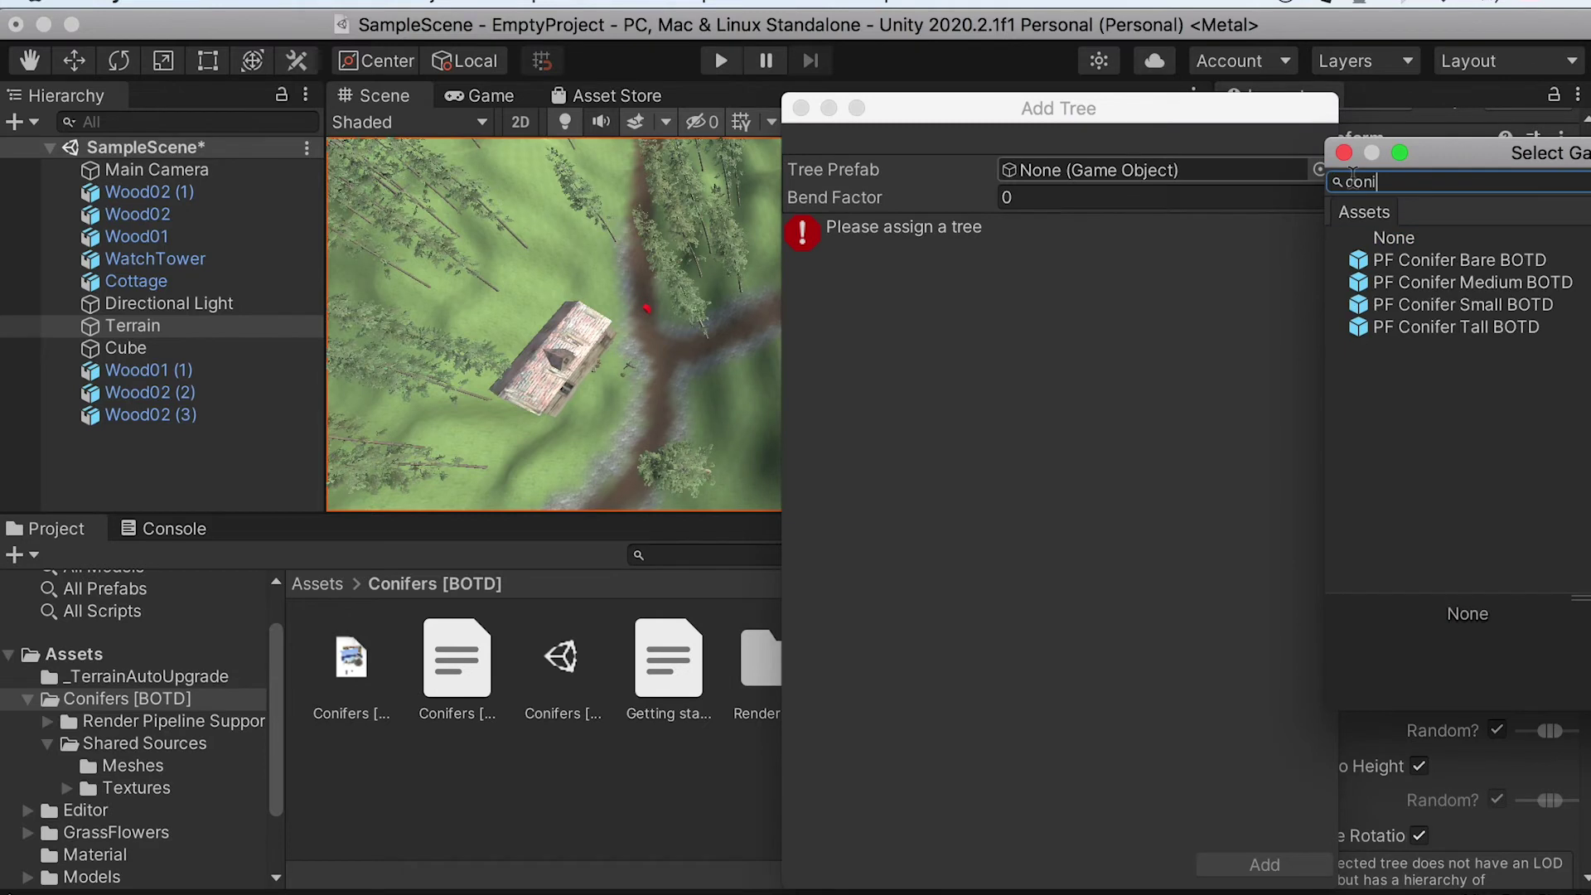
pyautogui.click(1485, 307)
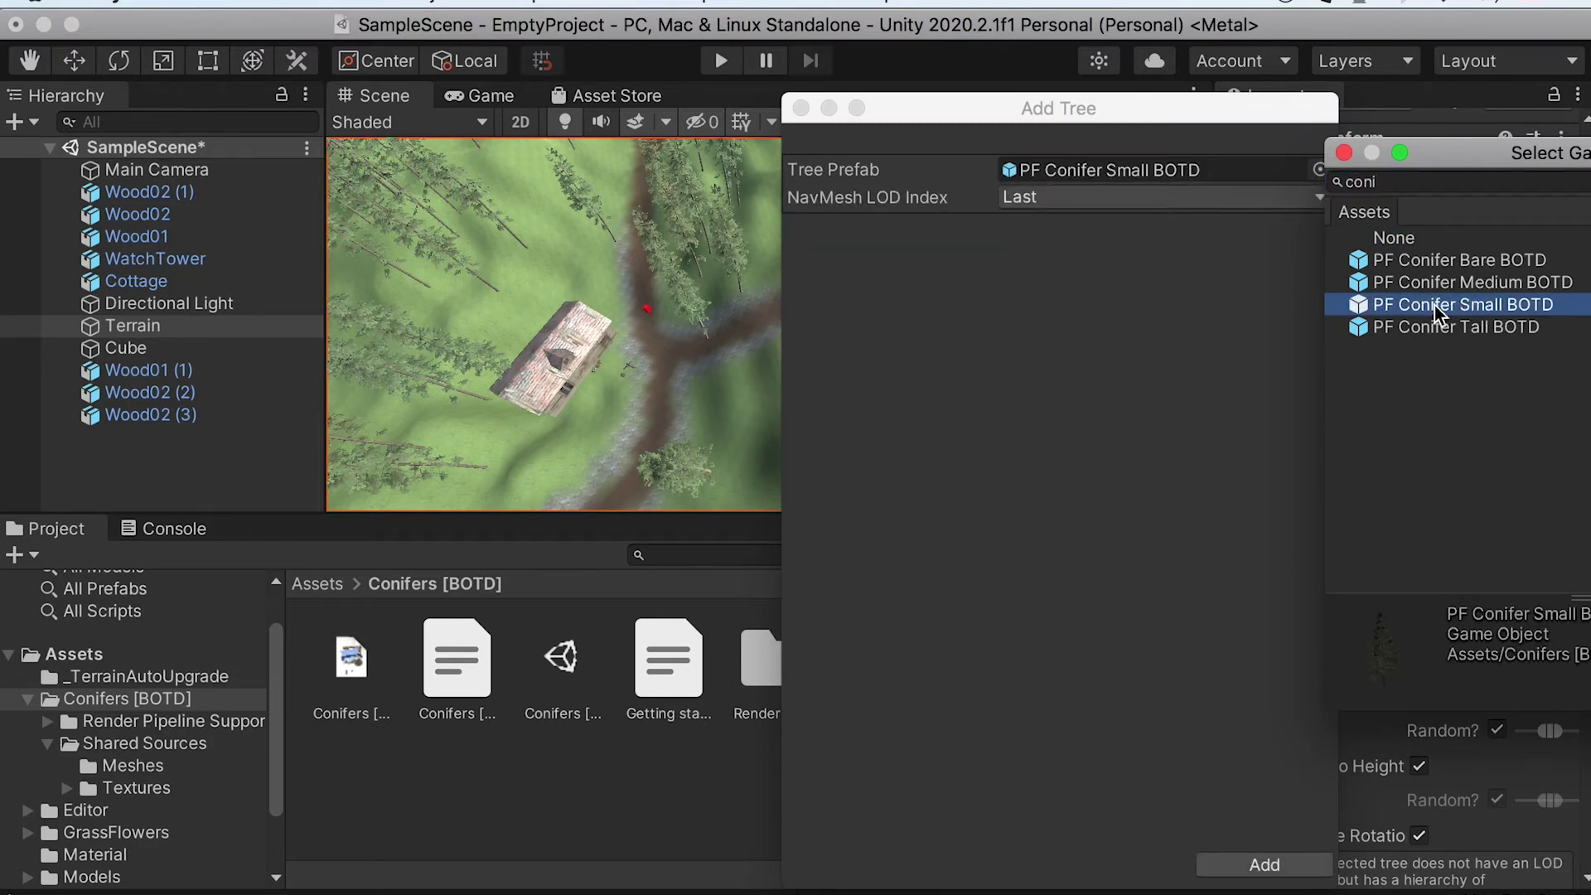
pyautogui.doubleClick(1456, 305)
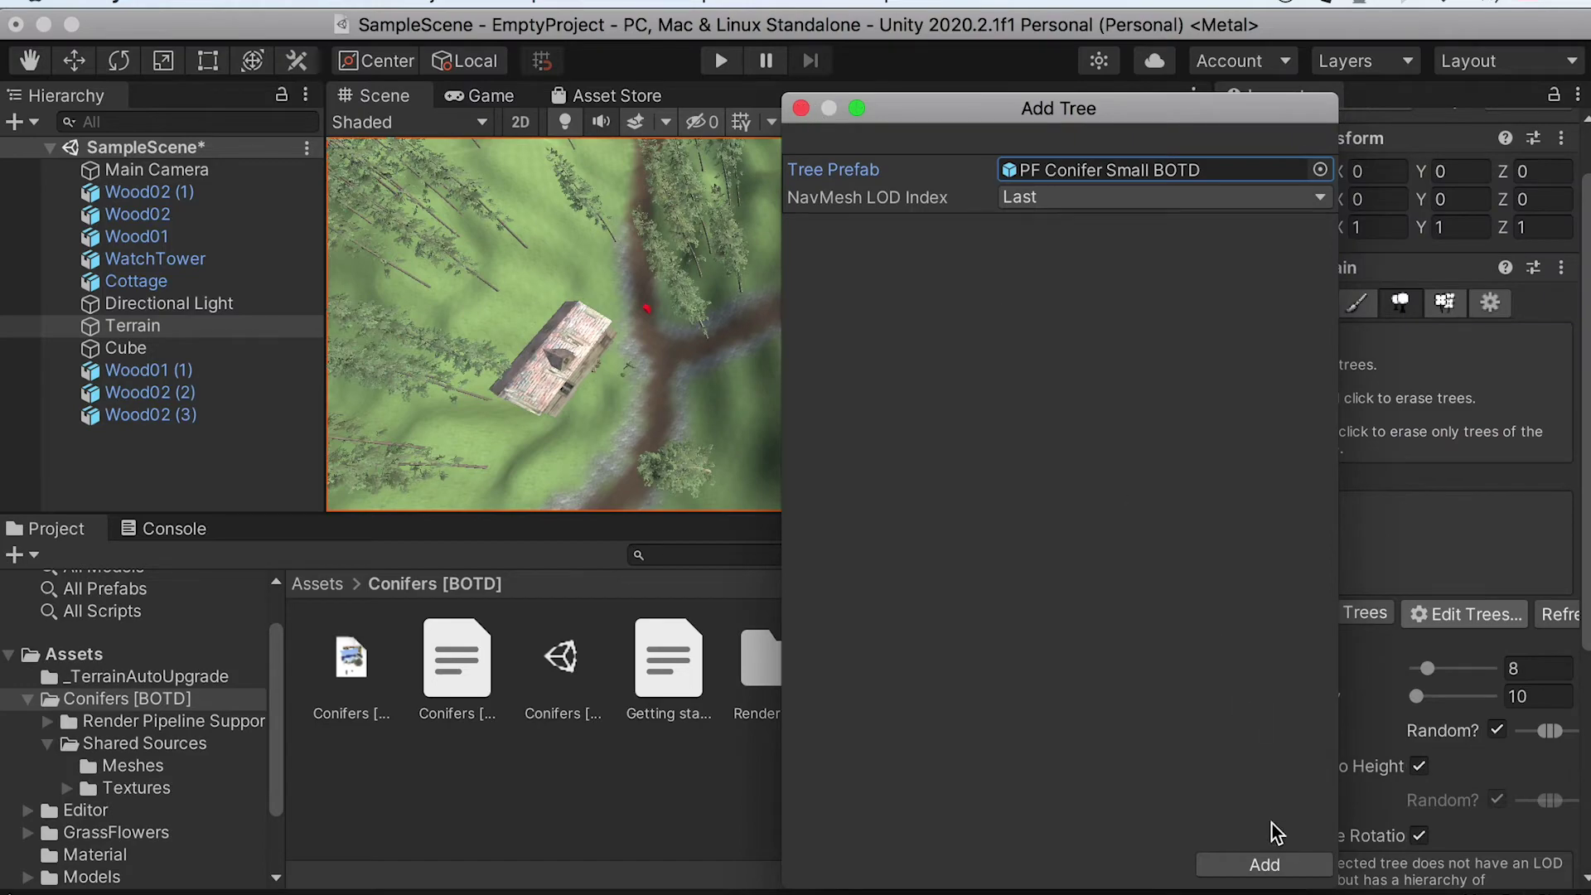
pyautogui.click(1264, 864)
# Enlarge the tree brush and paint small conifers across the terrain's slopes and around the path loop.
pyautogui.keyDown('alt'); pyautogui.moveTo(811, 410); pyautogui.dragTo(653, 334); pyautogui.keyUp('alt')
pyautogui.moveTo(654, 333)
pyautogui.mouseDown(button='middle')
pyautogui.moveTo(771, 359)
pyautogui.moveTo(797, 382)
pyautogui.mouseUp(button='middle')
pyautogui.keyDown('alt'); pyautogui.moveTo(731, 384); pyautogui.dragTo(547, 380); pyautogui.keyUp('alt')
pyautogui.moveTo(546, 380); pyautogui.dragTo(606, 342, button='middle')
pyautogui.keyDown('alt'); pyautogui.moveTo(613, 428); pyautogui.dragTo(713, 377); pyautogui.keyUp('alt')
pyautogui.keyDown('alt'); pyautogui.moveTo(912, 342); pyautogui.dragTo(812, 386); pyautogui.keyUp('alt')
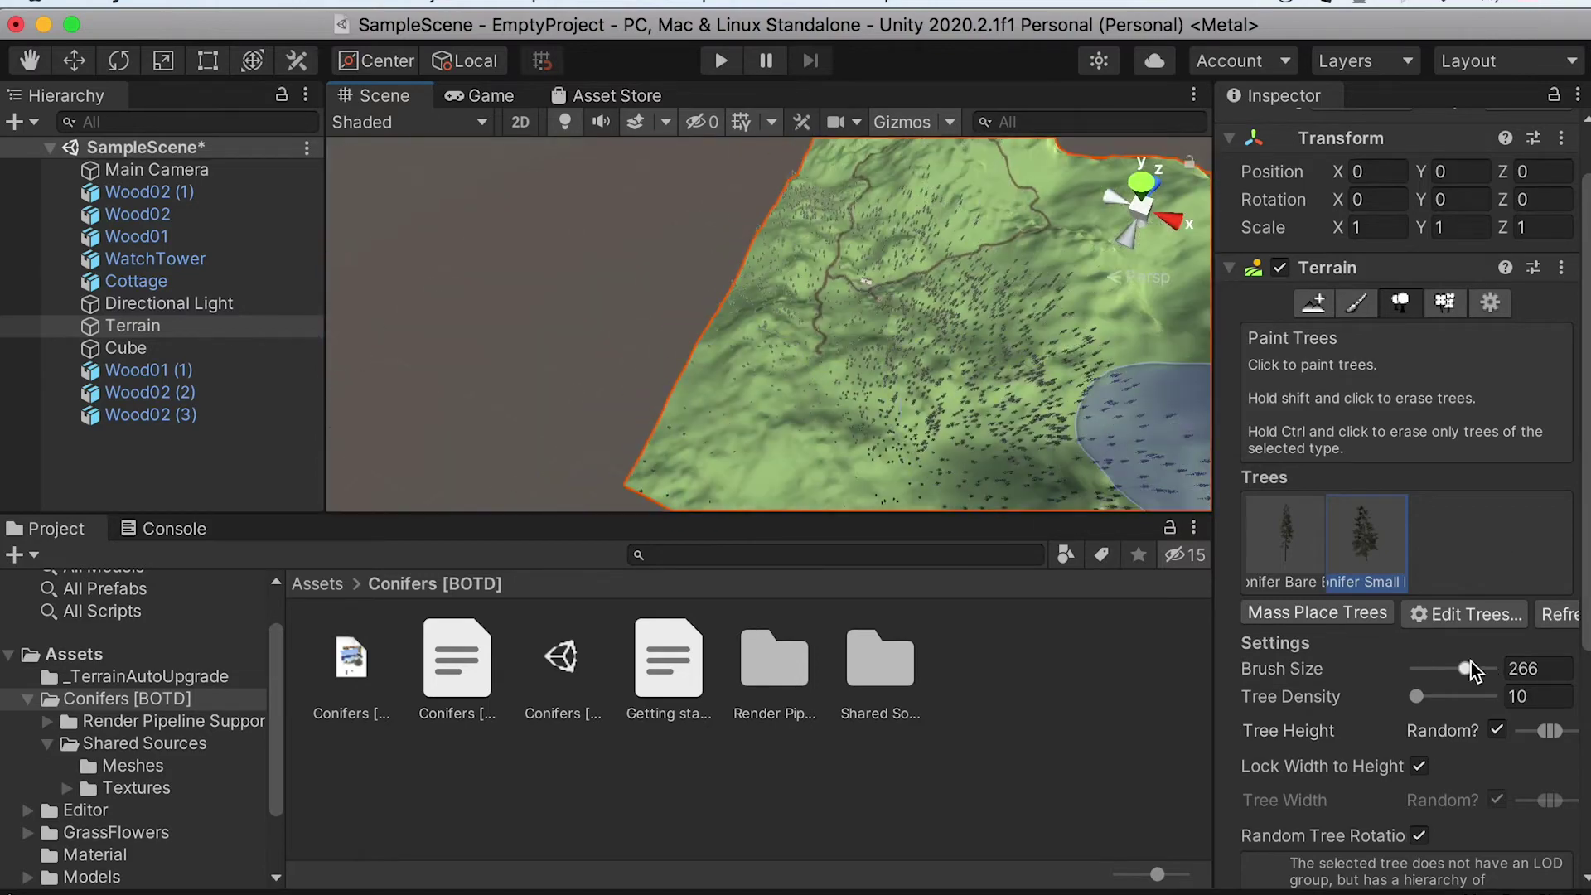
pyautogui.moveTo(1468, 667); pyautogui.dragTo(1491, 668)
pyautogui.moveTo(1027, 390)
pyautogui.keyDown('alt'); pyautogui.mouseDown()
pyautogui.moveTo(753, 238)
pyautogui.moveTo(743, 311)
pyautogui.moveTo(661, 301)
pyautogui.moveTo(855, 336)
pyautogui.moveTo(838, 285)
pyautogui.moveTo(742, 270)
pyautogui.moveTo(561, 355)
pyautogui.moveTo(1013, 274)
pyautogui.moveTo(952, 320)
pyautogui.moveTo(1101, 316)
pyautogui.moveTo(757, 326)
pyautogui.moveTo(1023, 295)
pyautogui.moveTo(777, 317)
pyautogui.mouseUp(); pyautogui.keyUp('alt')
pyautogui.scroll(5, 760, 263)
pyautogui.scroll(-5, 952, 319)
pyautogui.keyDown('alt'); pyautogui.moveTo(914, 323); pyautogui.dragTo(1004, 378); pyautogui.keyUp('alt')
pyautogui.scroll(-5, 921, 209)
pyautogui.scroll(5, 1004, 378)
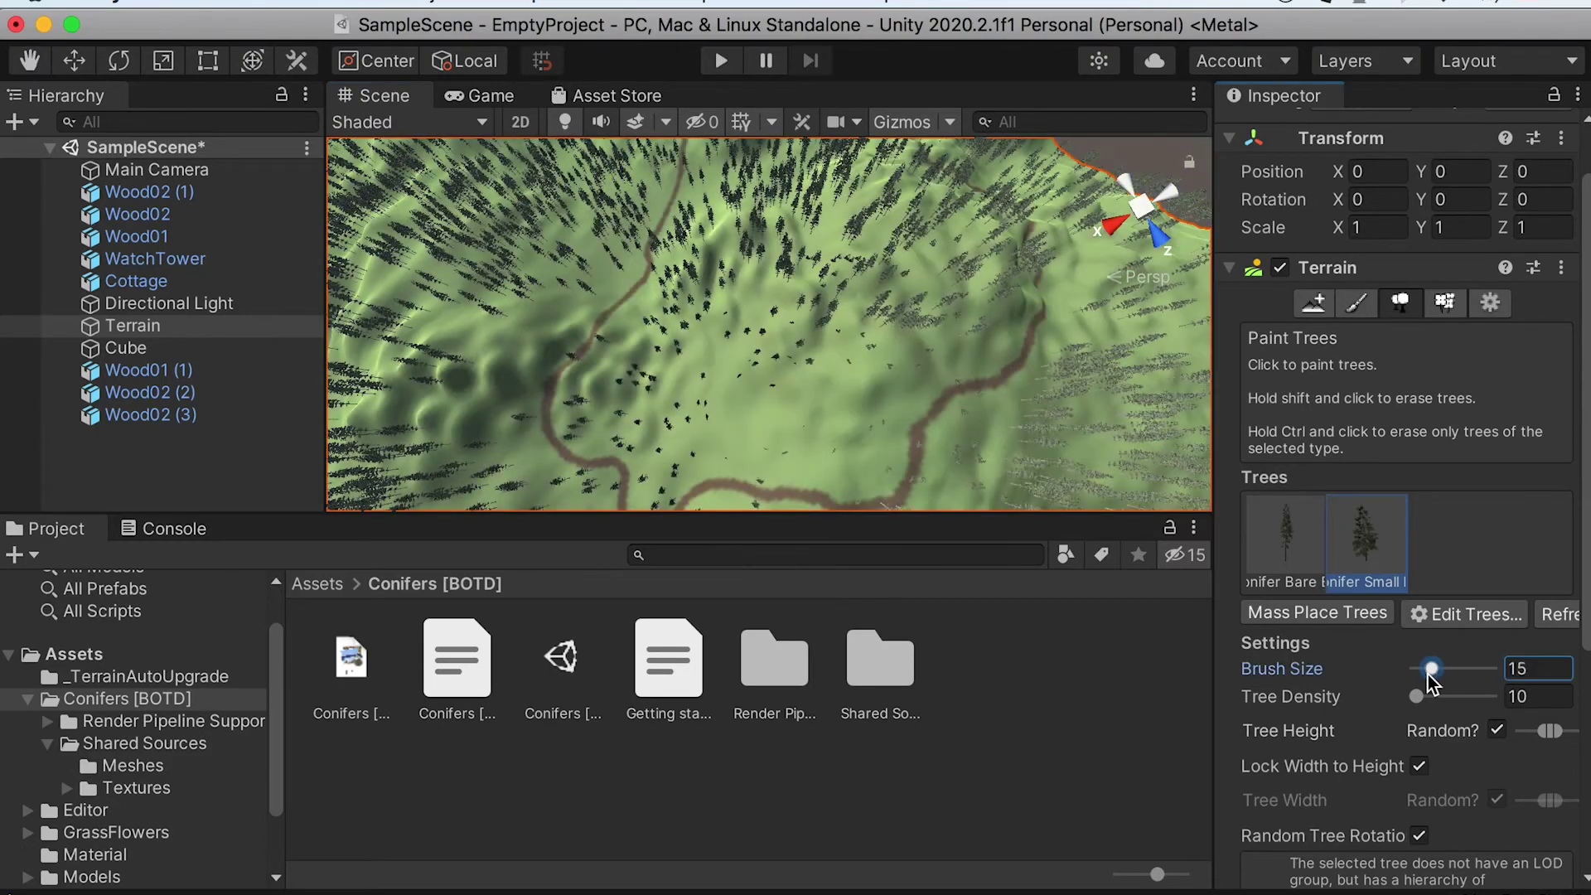
# Erase the small and bare conifers standing on the dirt path bends, using a brush size of 3.
pyautogui.moveTo(978, 415)
pyautogui.keyDown('alt'); pyautogui.mouseDown()
pyautogui.moveTo(1026, 440)
pyautogui.moveTo(798, 342)
pyautogui.mouseUp(); pyautogui.keyUp('alt')
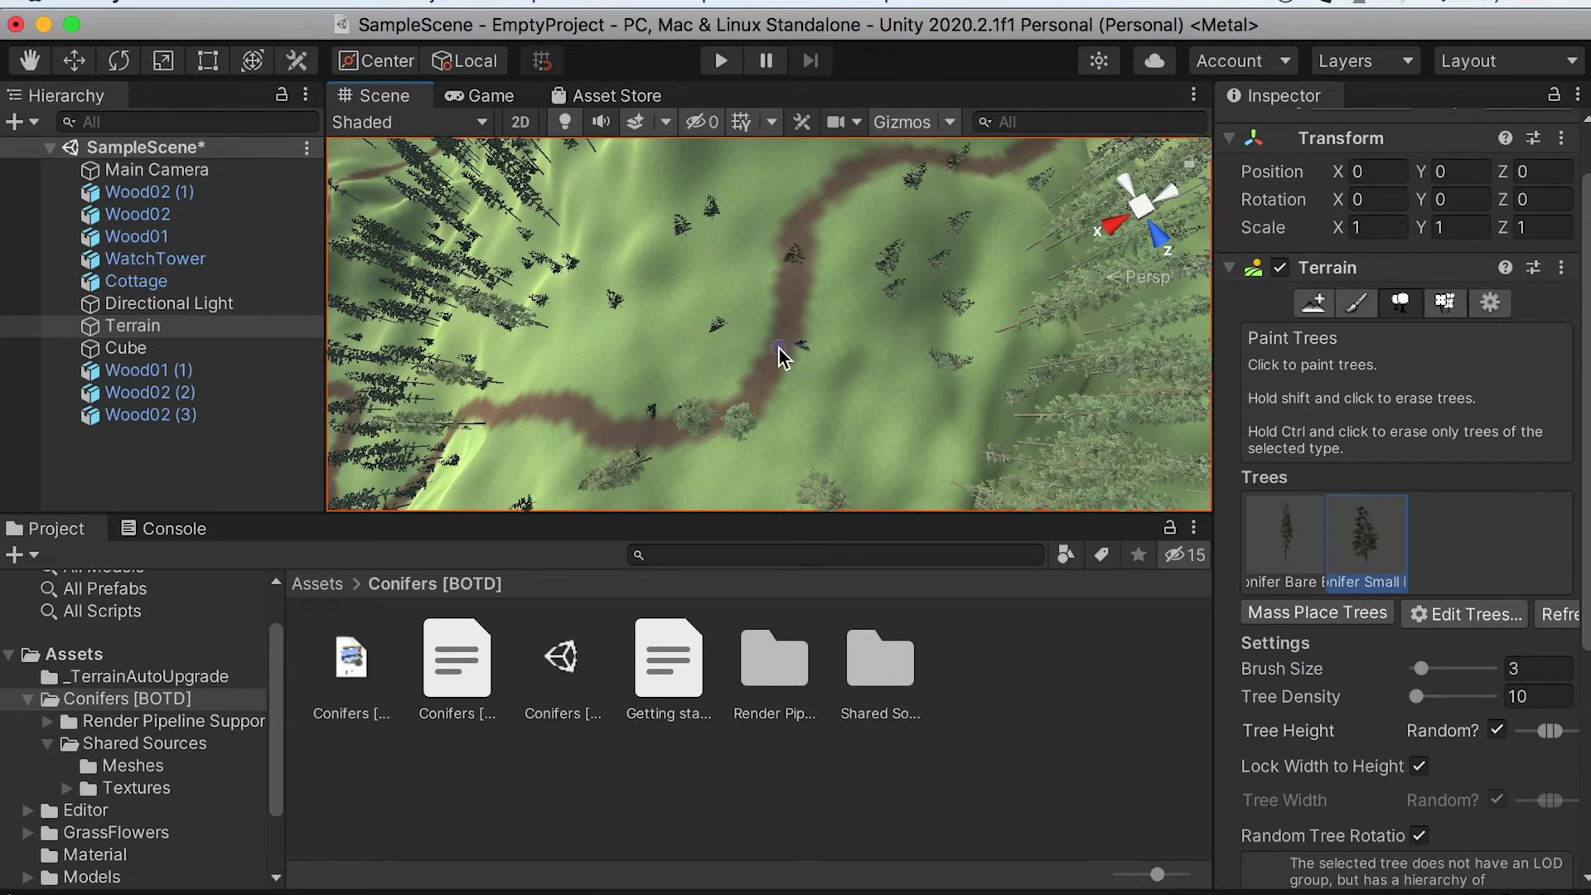
pyautogui.keyDown('alt'); pyautogui.moveTo(761, 394); pyautogui.dragTo(818, 378); pyautogui.keyUp('alt')
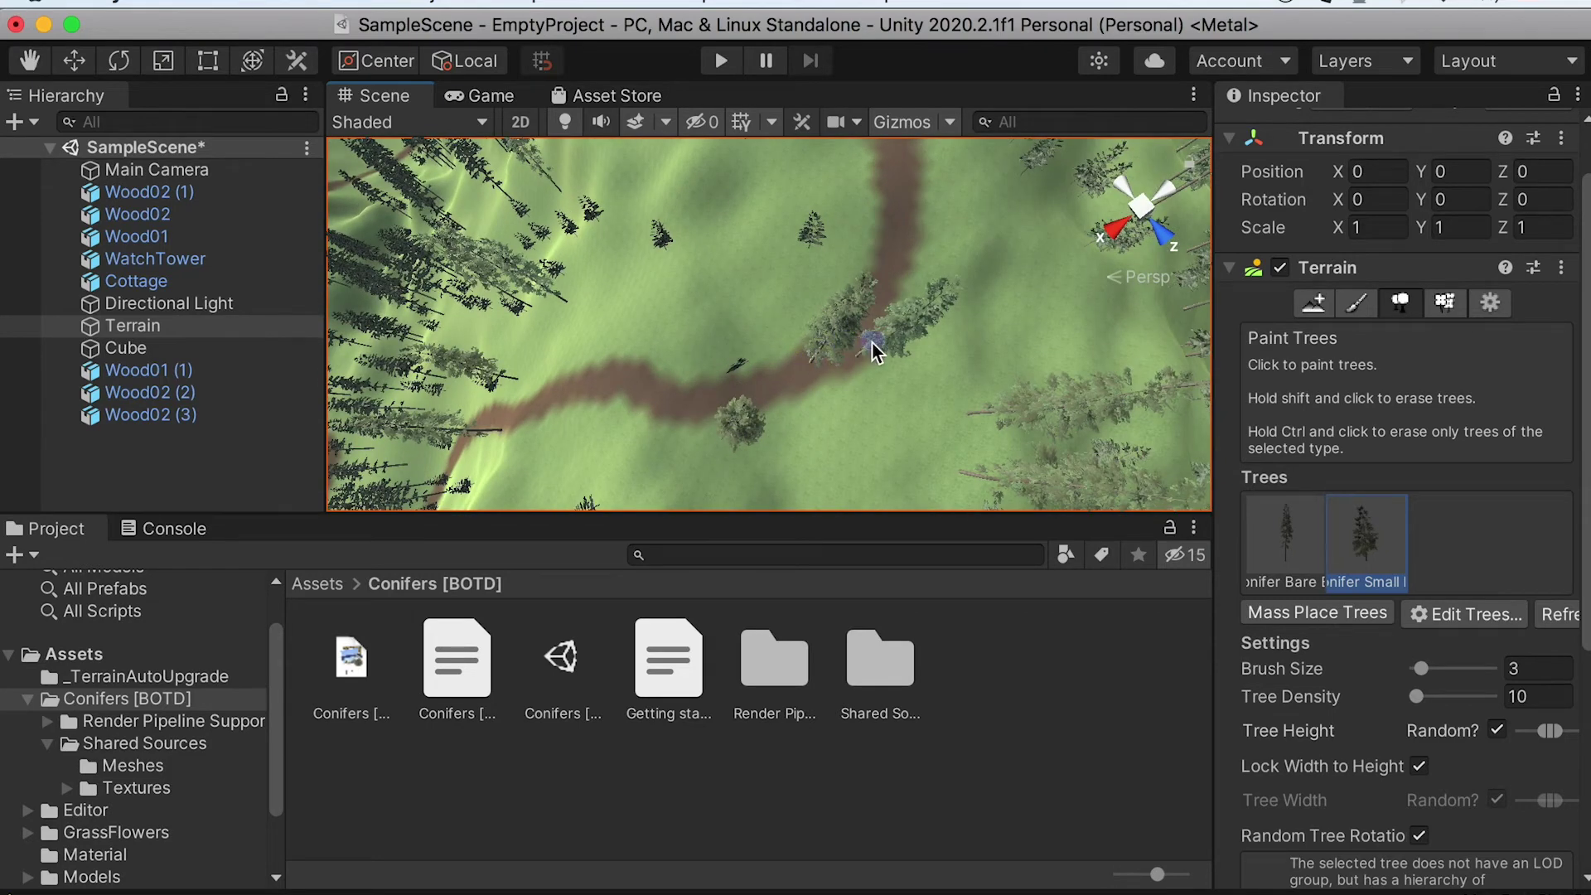
pyautogui.scroll(5, 854, 361)
pyautogui.scroll(-4, 1005, 422)
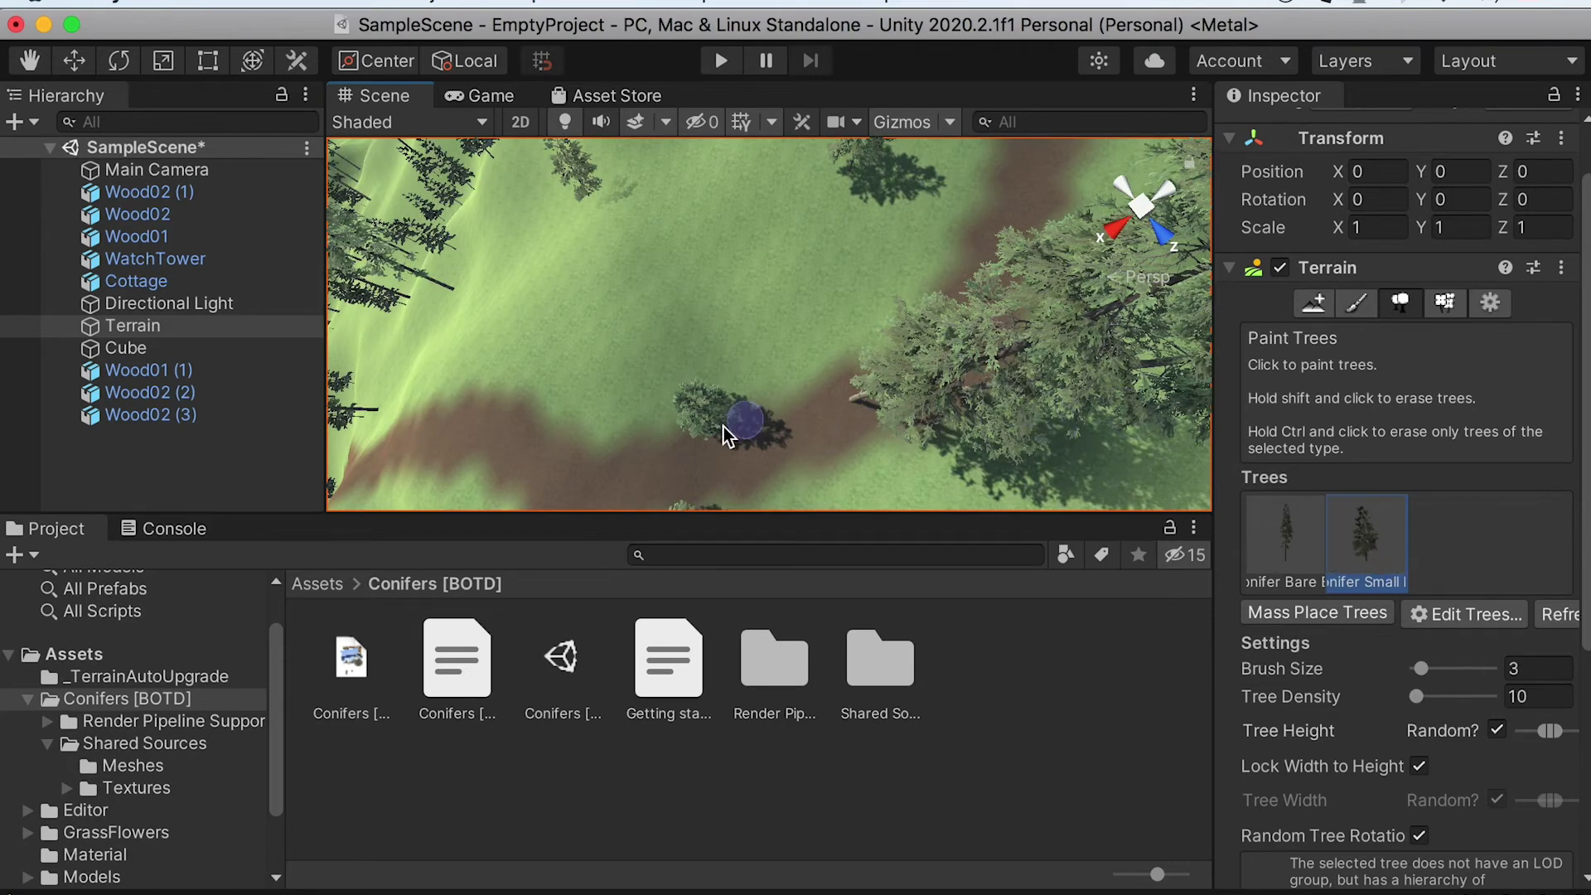
pyautogui.keyDown('shift'); pyautogui.click(866, 406); pyautogui.keyUp('shift')
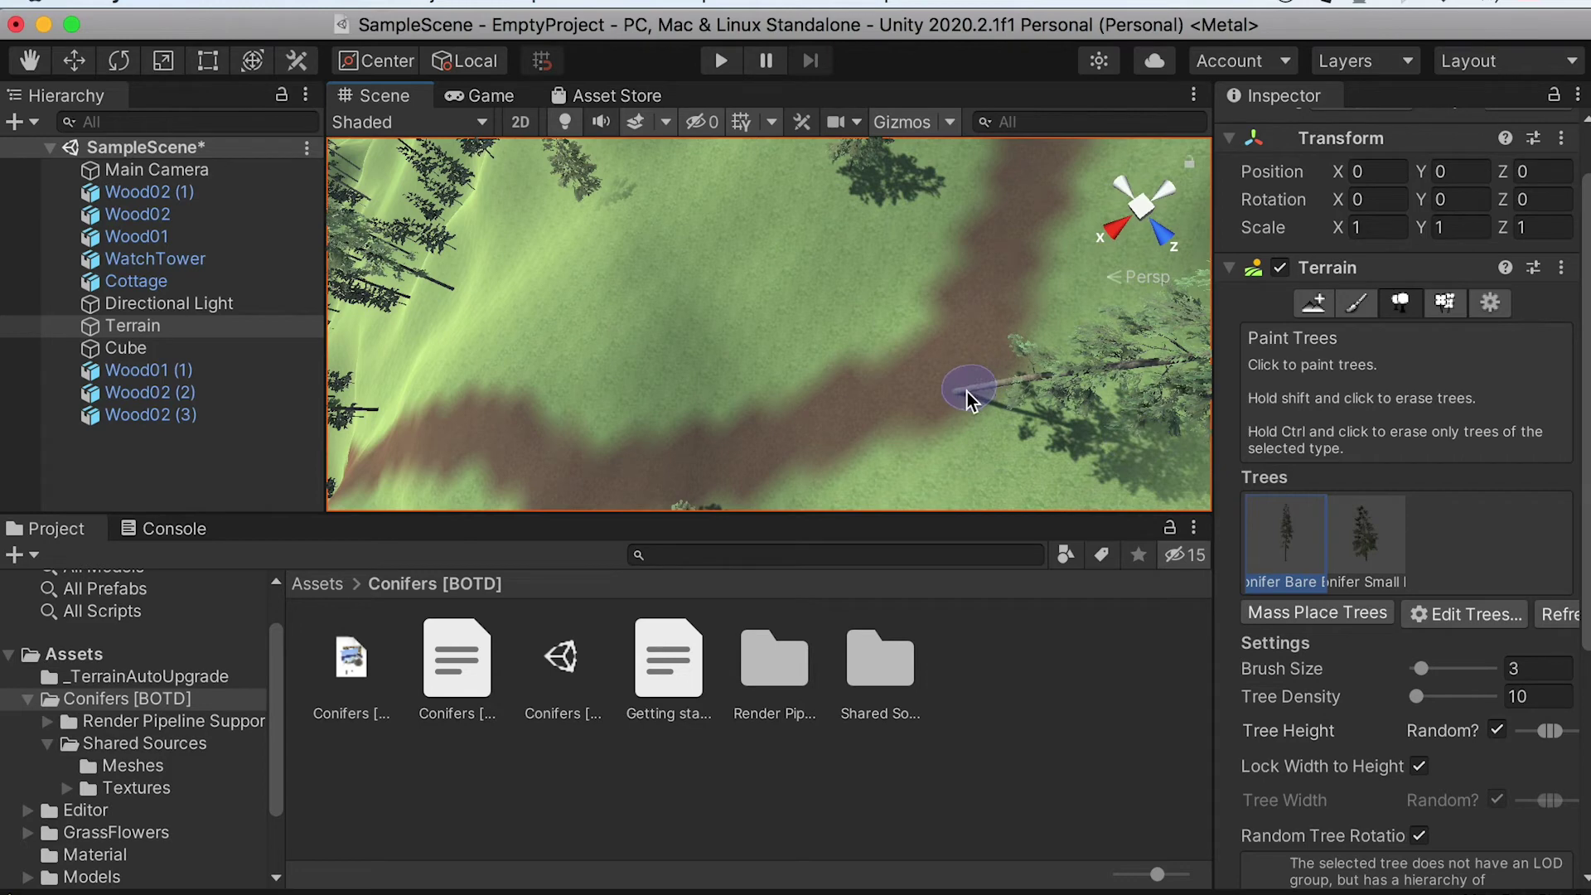
pyautogui.click(1366, 539)
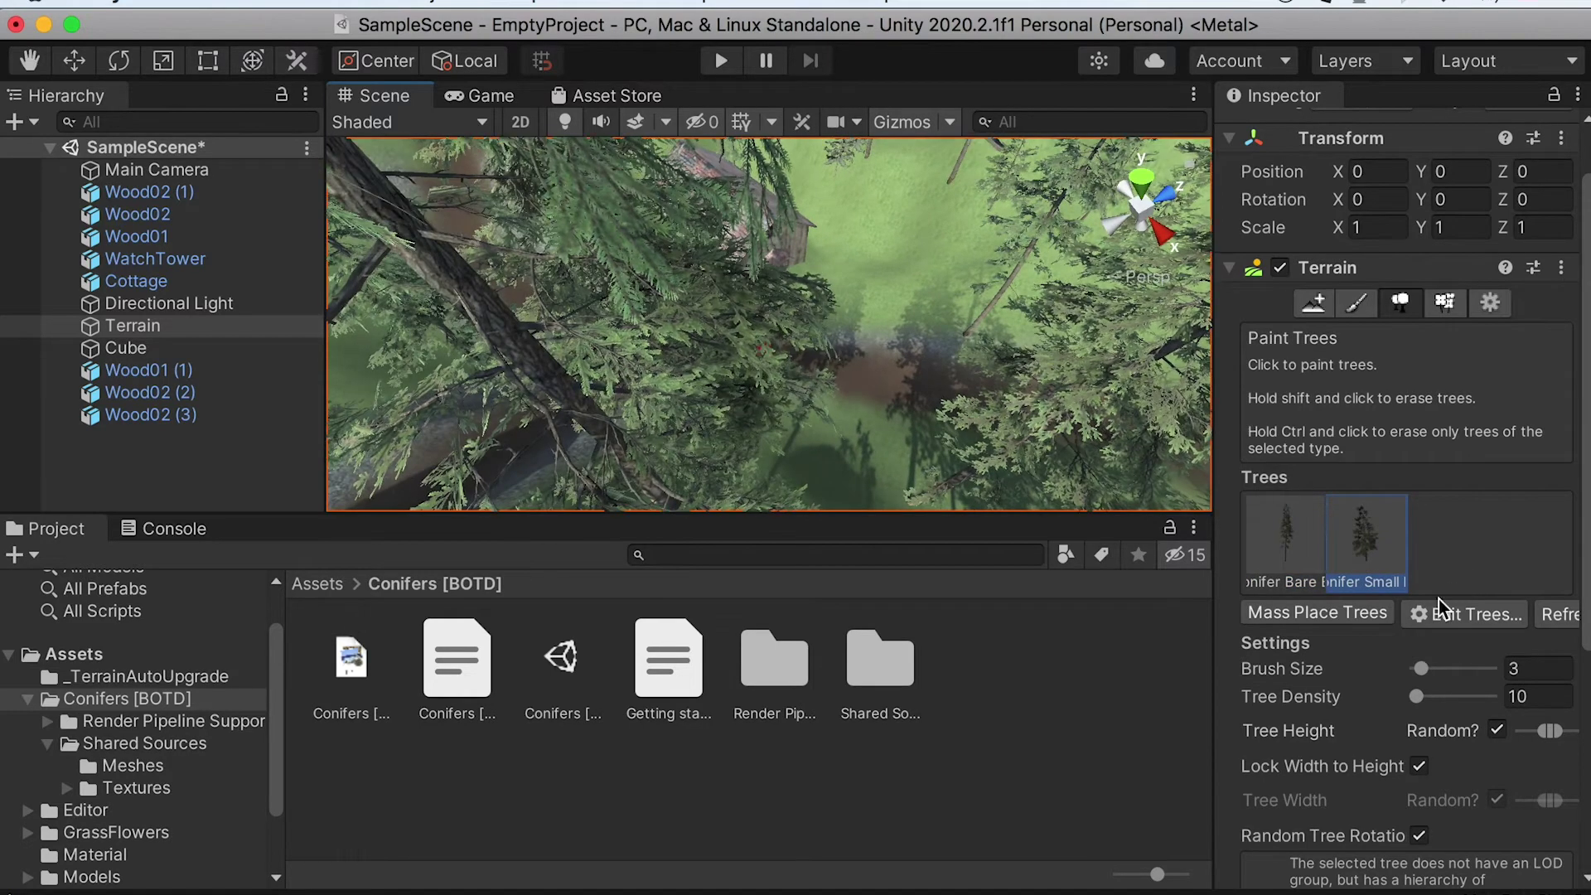
# Add PF Conifer Medium BOTD as a third tree type in the terrain's tree palette.
pyautogui.click(1456, 617)
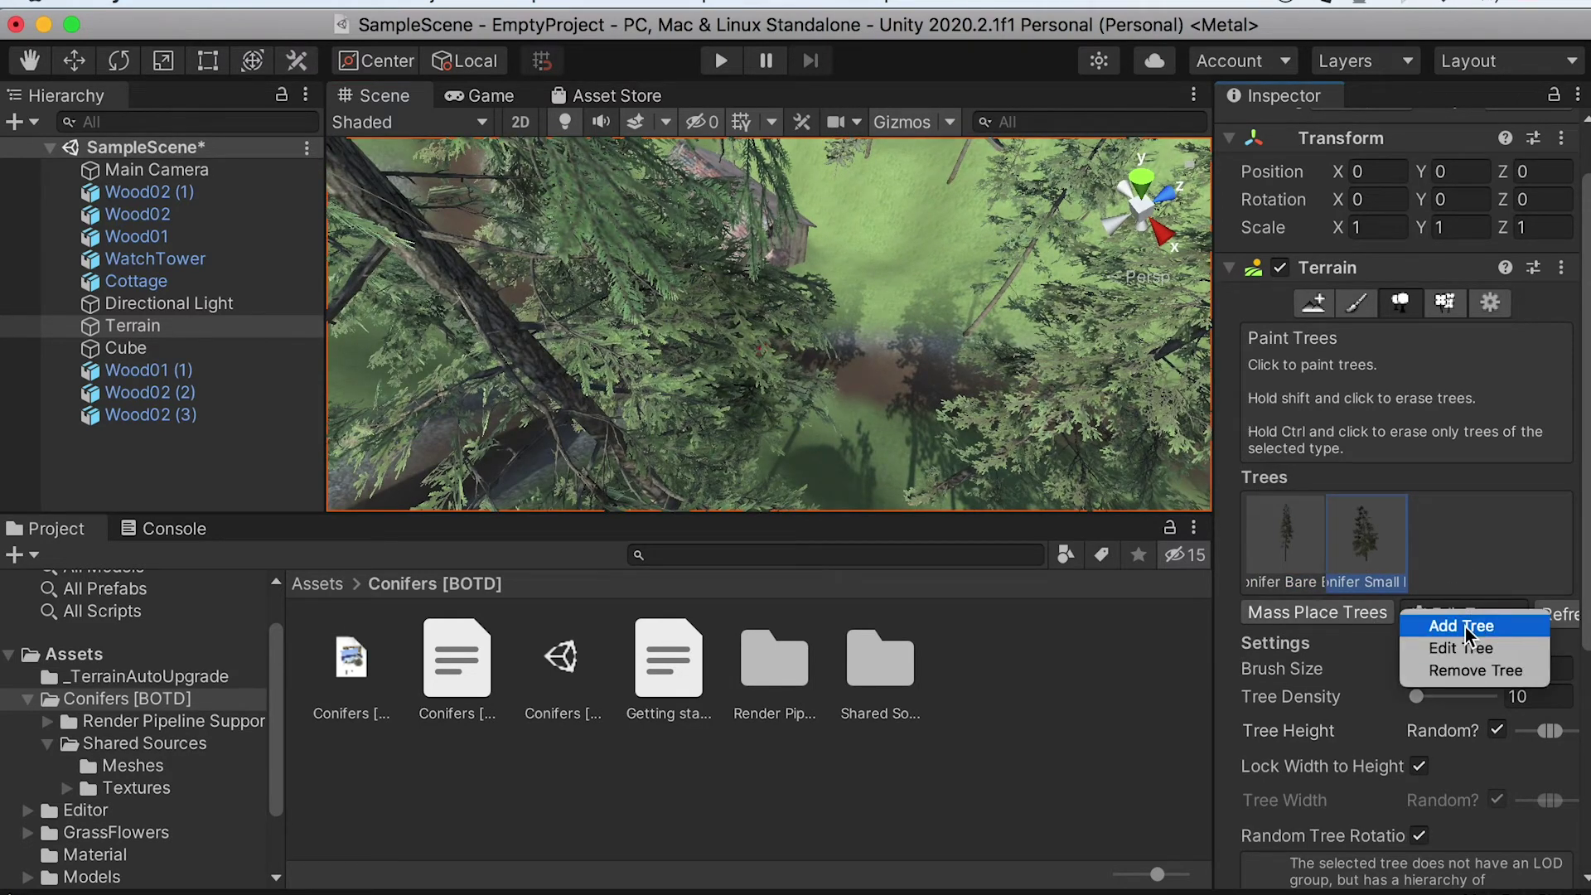
pyautogui.click(1465, 626)
pyautogui.click(1313, 169)
pyautogui.write('coni')
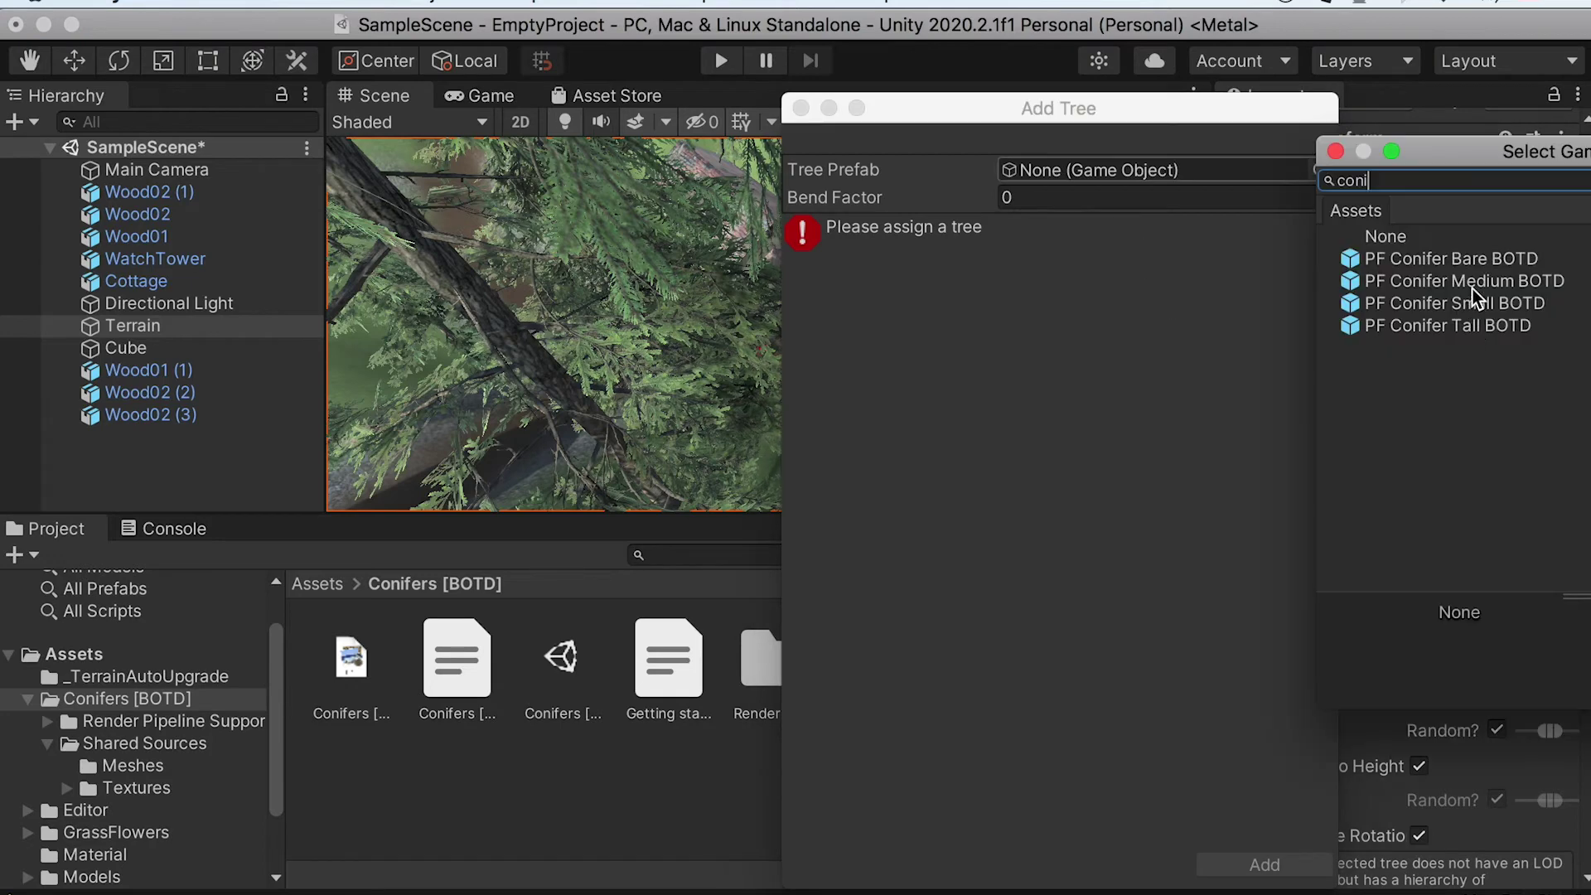
pyautogui.click(1473, 282)
pyautogui.doubleClick(1475, 280)
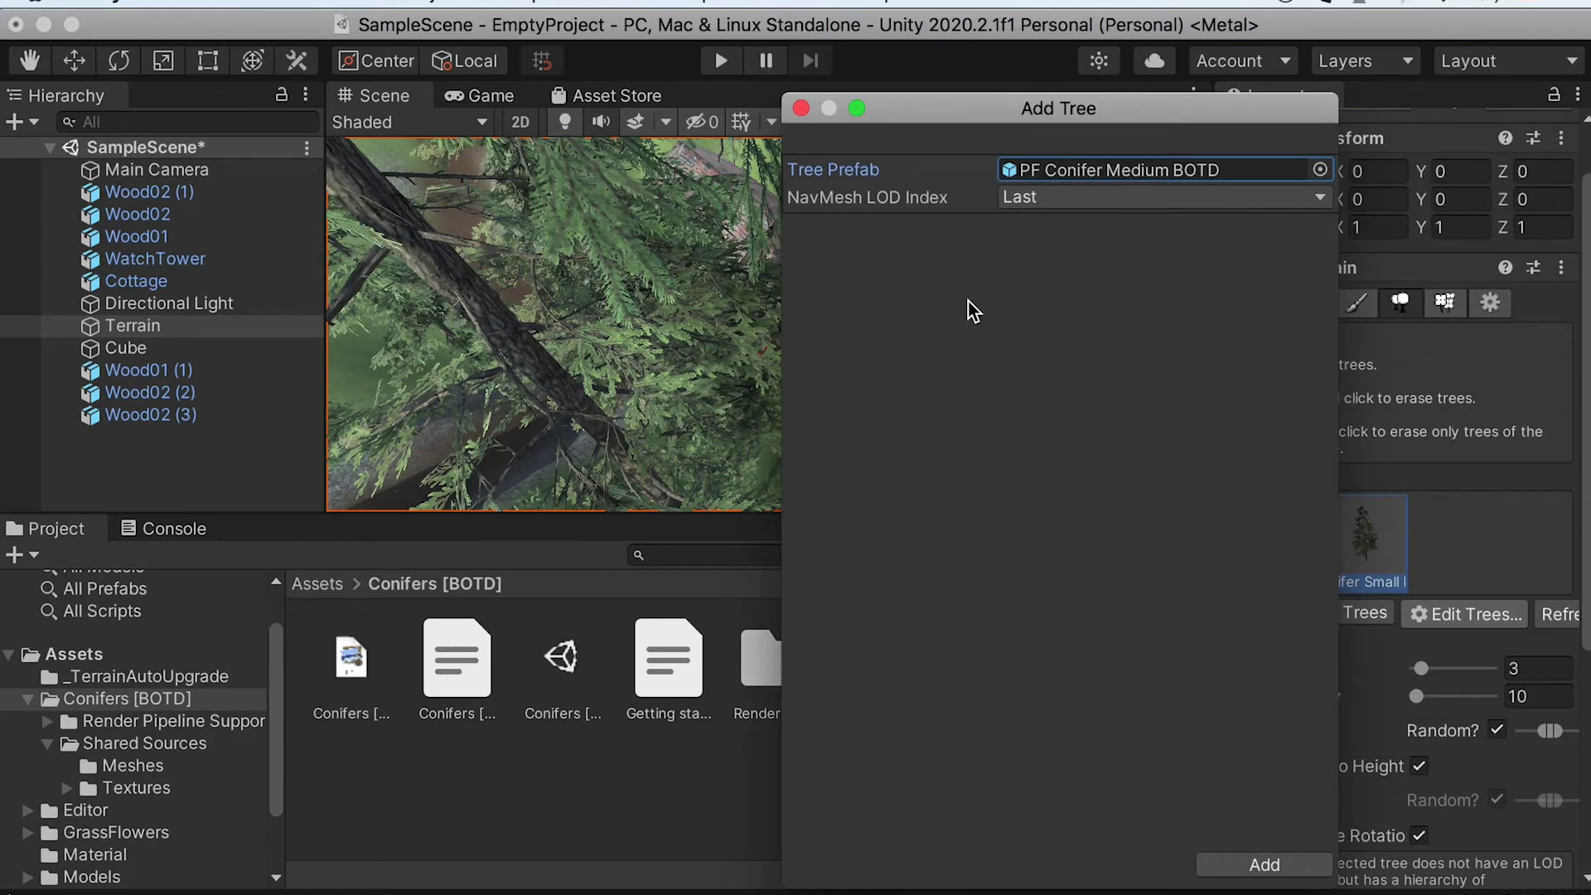
pyautogui.click(1264, 865)
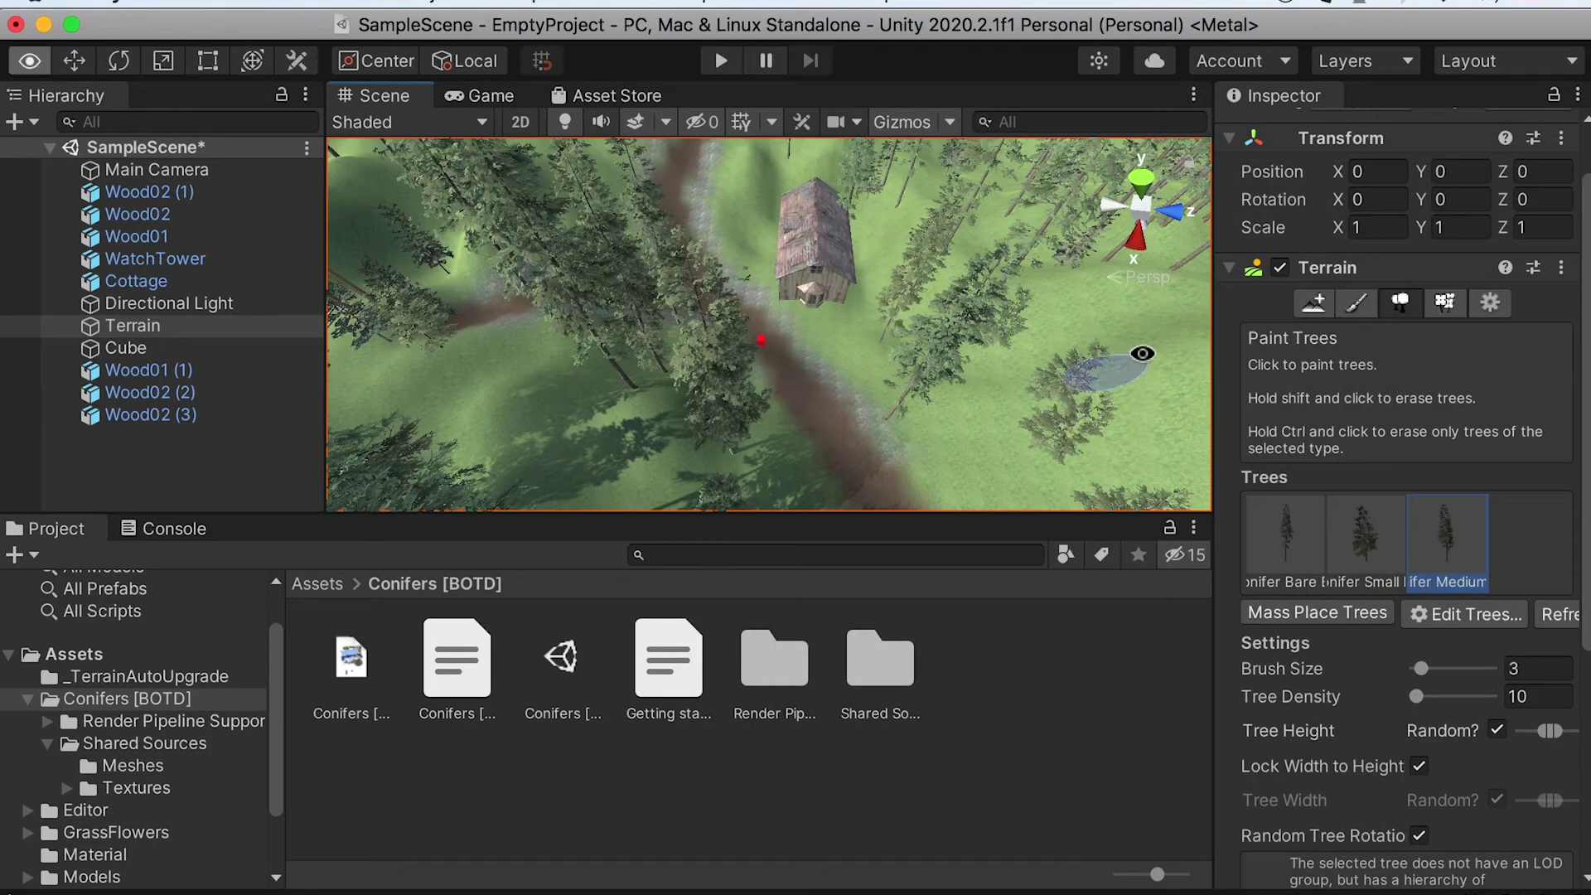
# Set the tree Brush Size to 247 and paint medium conifers over the terrain.
pyautogui.keyDown('alt'); pyautogui.moveTo(1142, 353); pyautogui.dragTo(1086, 347); pyautogui.keyUp('alt')
pyautogui.keyDown('alt'); pyautogui.moveTo(1090, 412); pyautogui.dragTo(1066, 382); pyautogui.keyUp('alt')
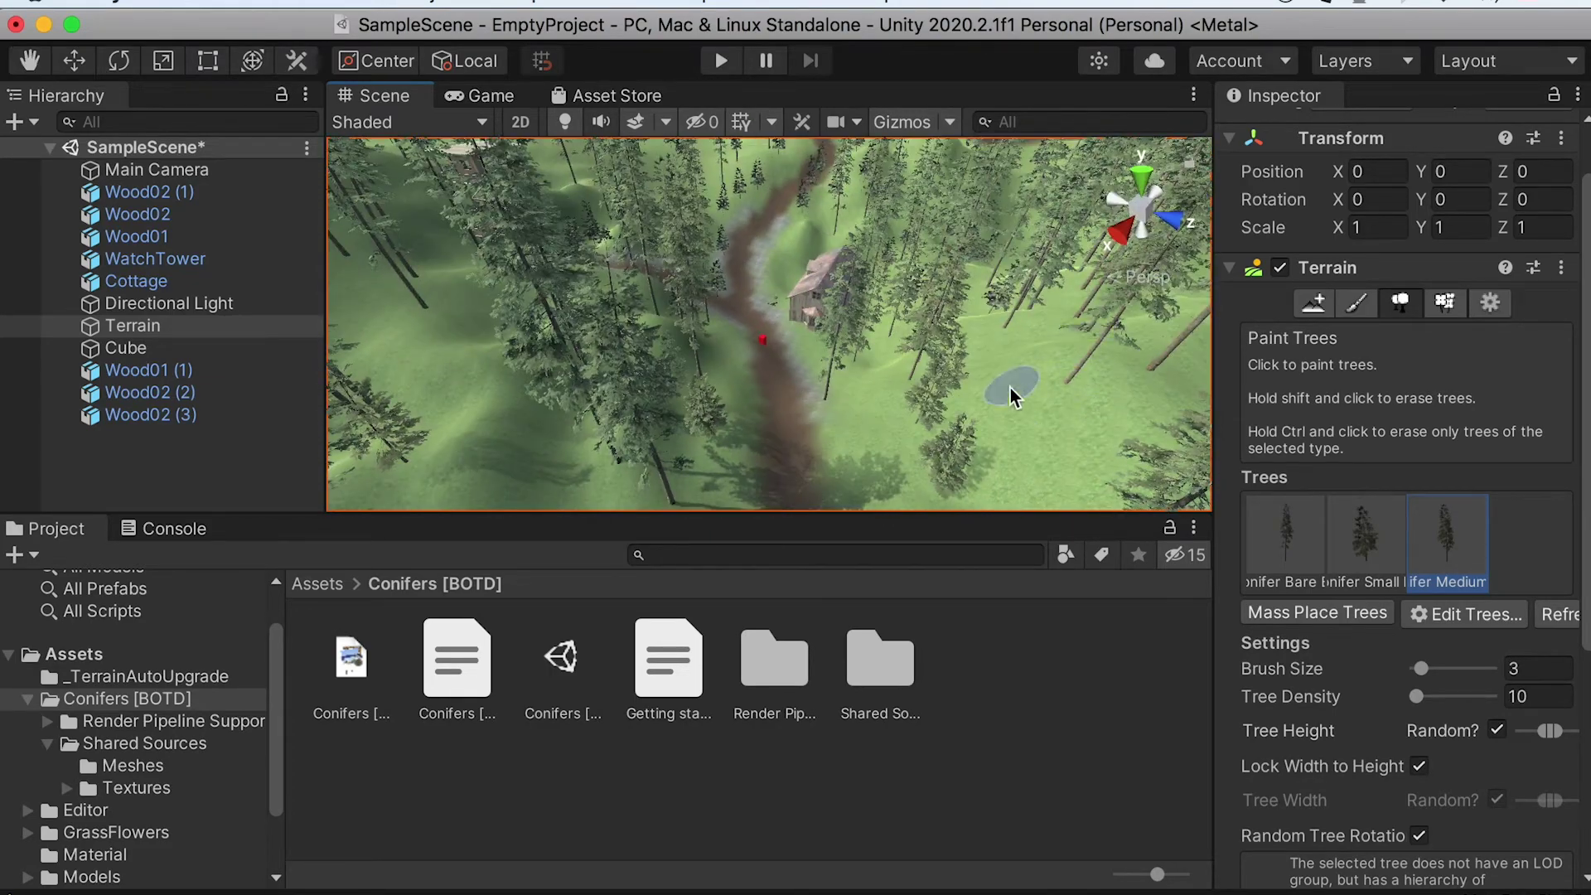
pyautogui.keyDown('alt'); pyautogui.moveTo(710, 393); pyautogui.dragTo(599, 348); pyautogui.keyUp('alt')
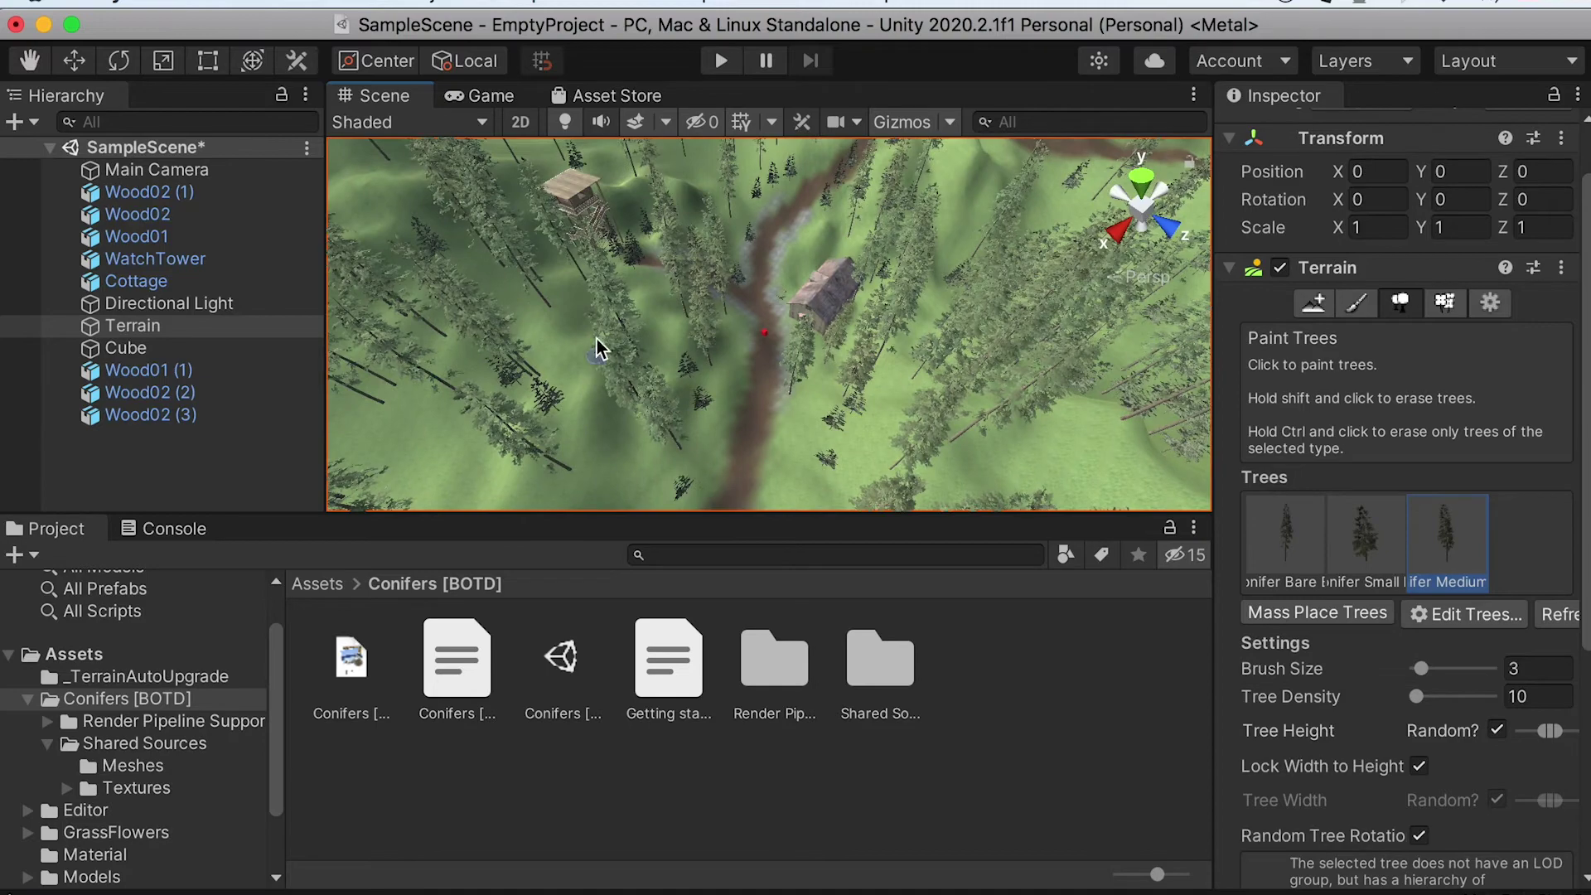
pyautogui.keyDown('alt'); pyautogui.moveTo(726, 384); pyautogui.dragTo(828, 224); pyautogui.keyUp('alt')
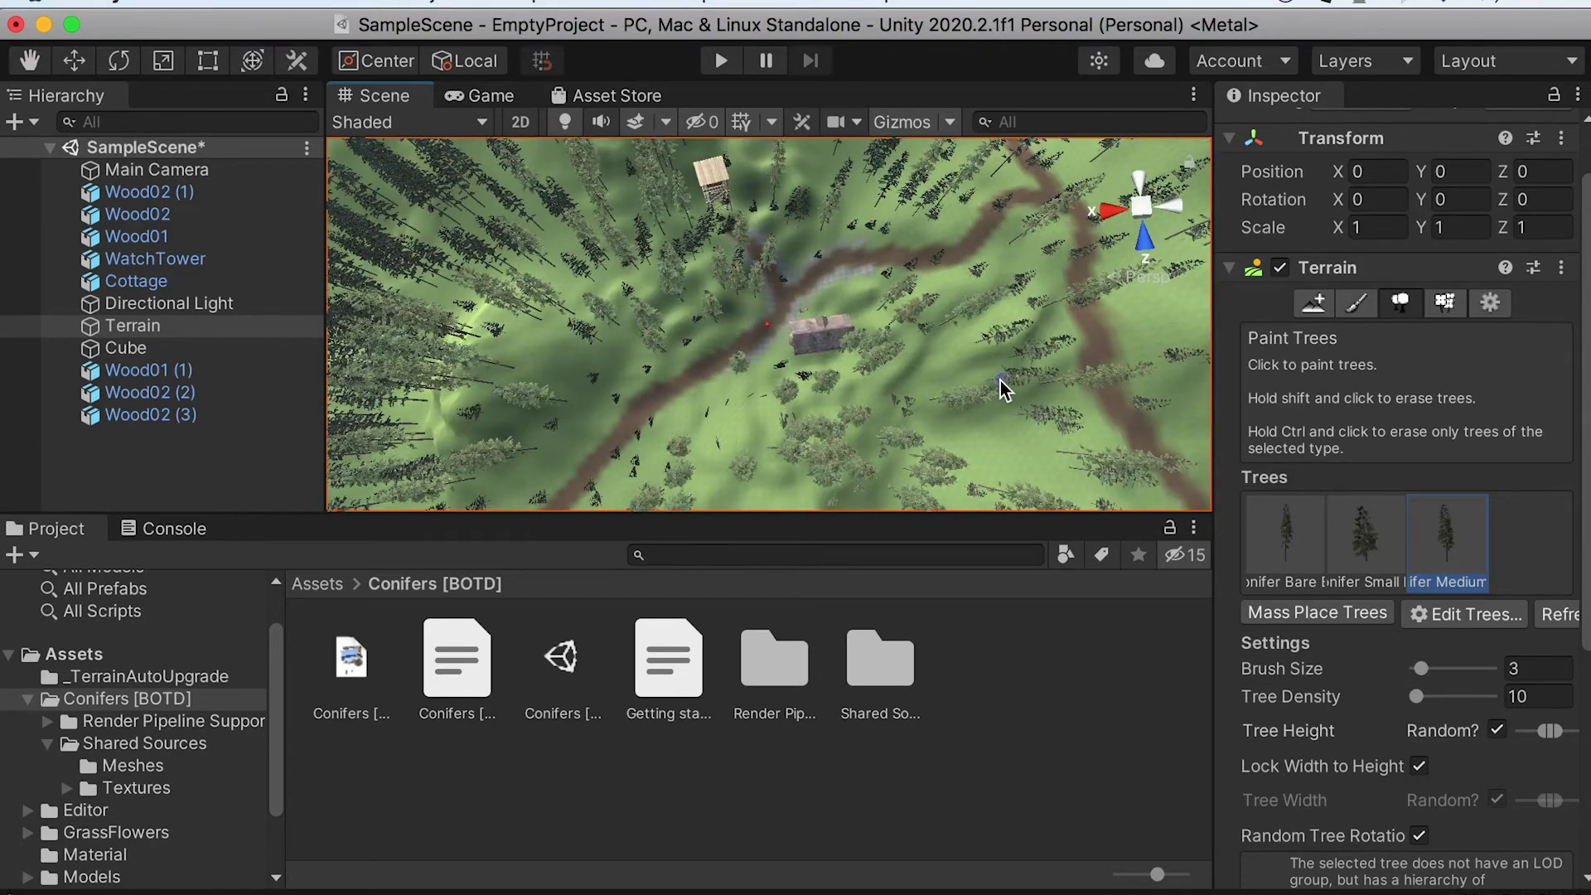
pyautogui.keyDown('alt'); pyautogui.moveTo(1001, 380); pyautogui.dragTo(870, 305, button='right'); pyautogui.keyUp('alt')
pyautogui.moveTo(1089, 326); pyautogui.dragTo(881, 300, button='middle')
pyautogui.keyDown('alt'); pyautogui.moveTo(977, 381); pyautogui.dragTo(565, 290); pyautogui.keyUp('alt')
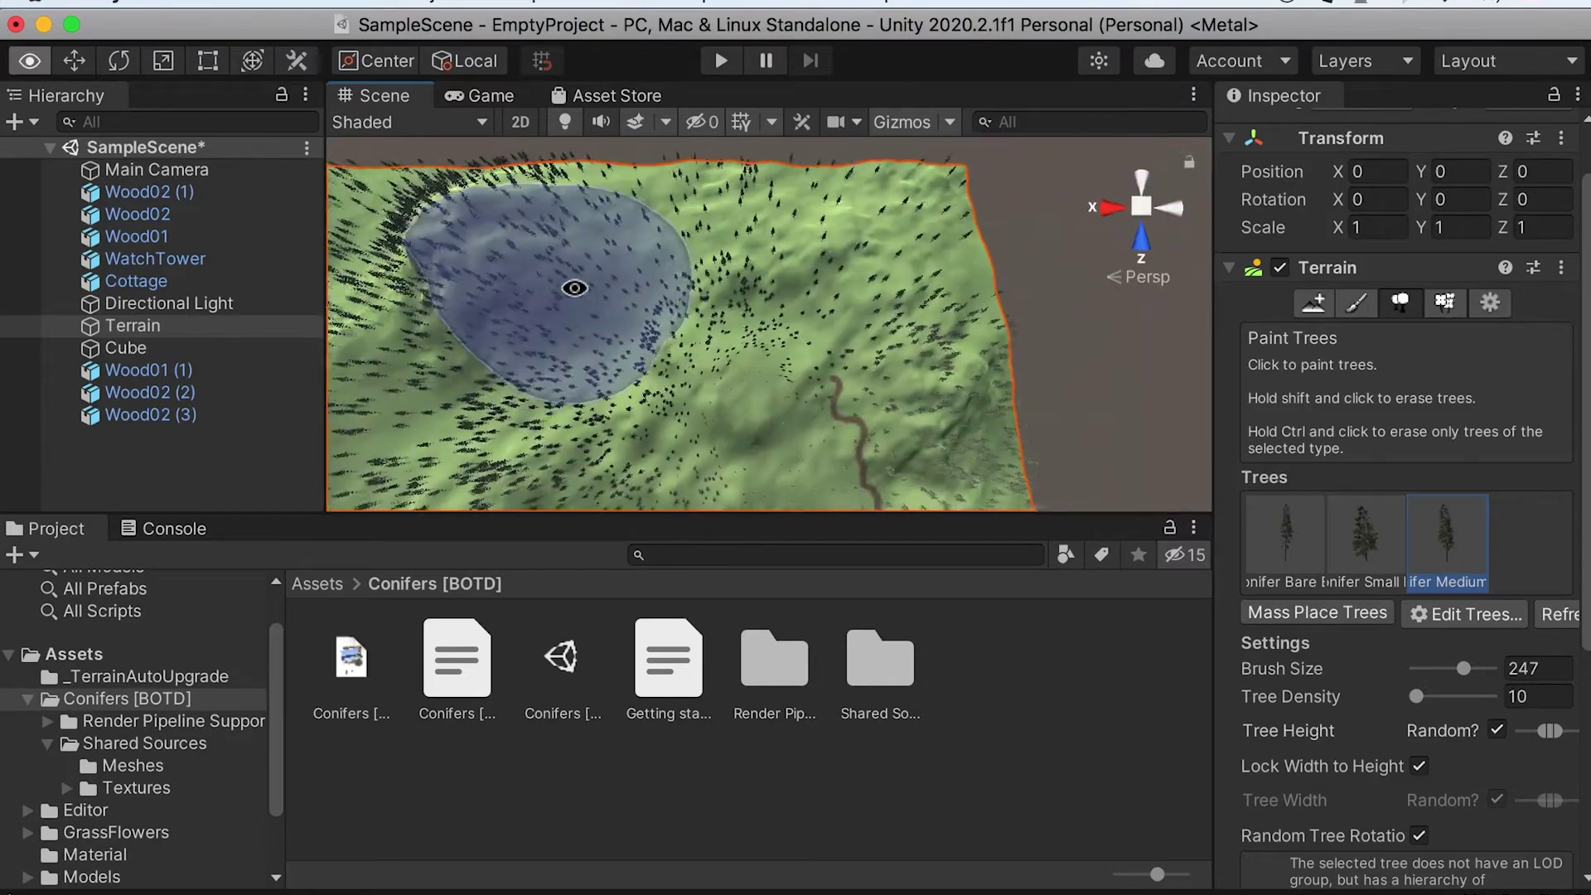
pyautogui.keyDown('alt'); pyautogui.moveTo(942, 326); pyautogui.dragTo(803, 270); pyautogui.keyUp('alt')
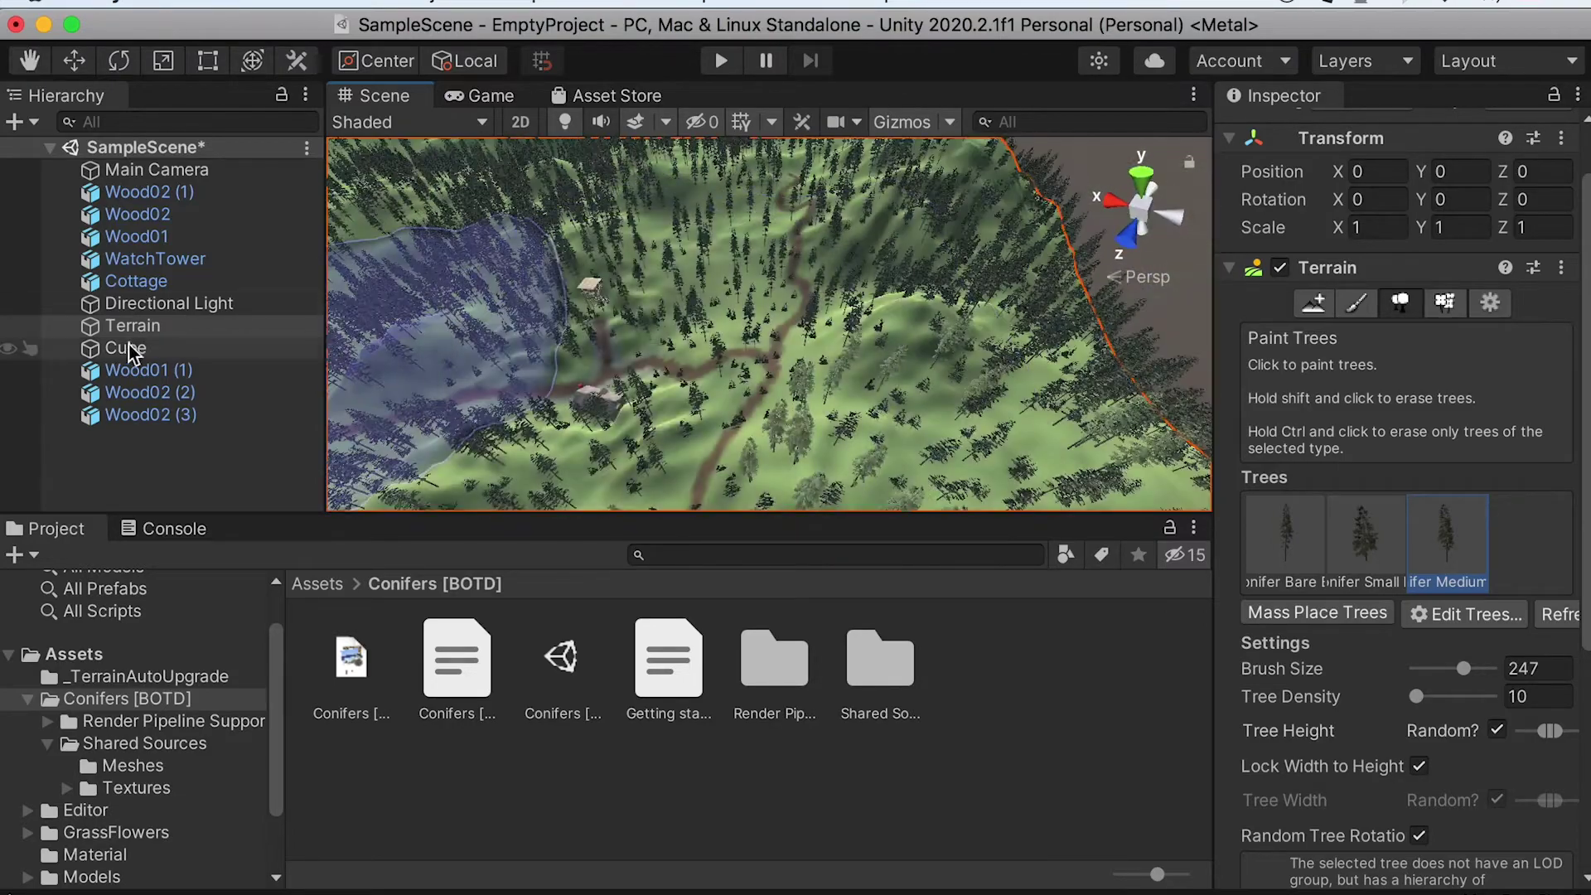
# Frame the red cube beside the cottage at ground level, and switch the terrain to painting details.
pyautogui.doubleClick(129, 352)
pyautogui.scroll(-5, 636, 270)
pyautogui.keyDown('alt'); pyautogui.moveTo(692, 362); pyautogui.dragTo(692, 274); pyautogui.keyUp('alt')
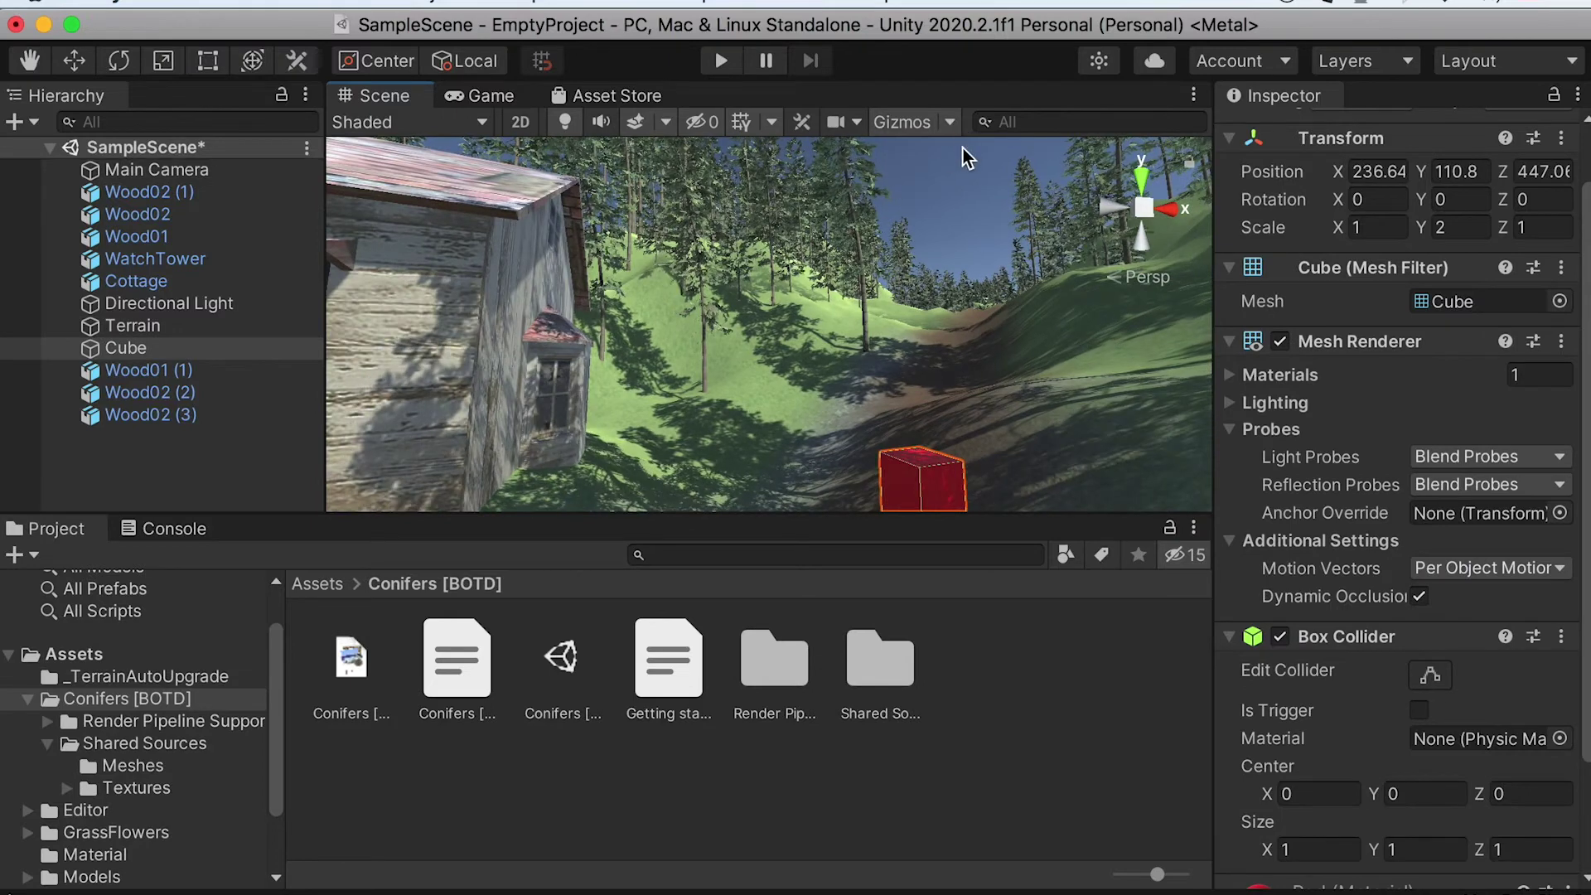
pyautogui.keyDown('alt'); pyautogui.moveTo(897, 292); pyautogui.dragTo(754, 291); pyautogui.keyUp('alt')
pyautogui.click(122, 471)
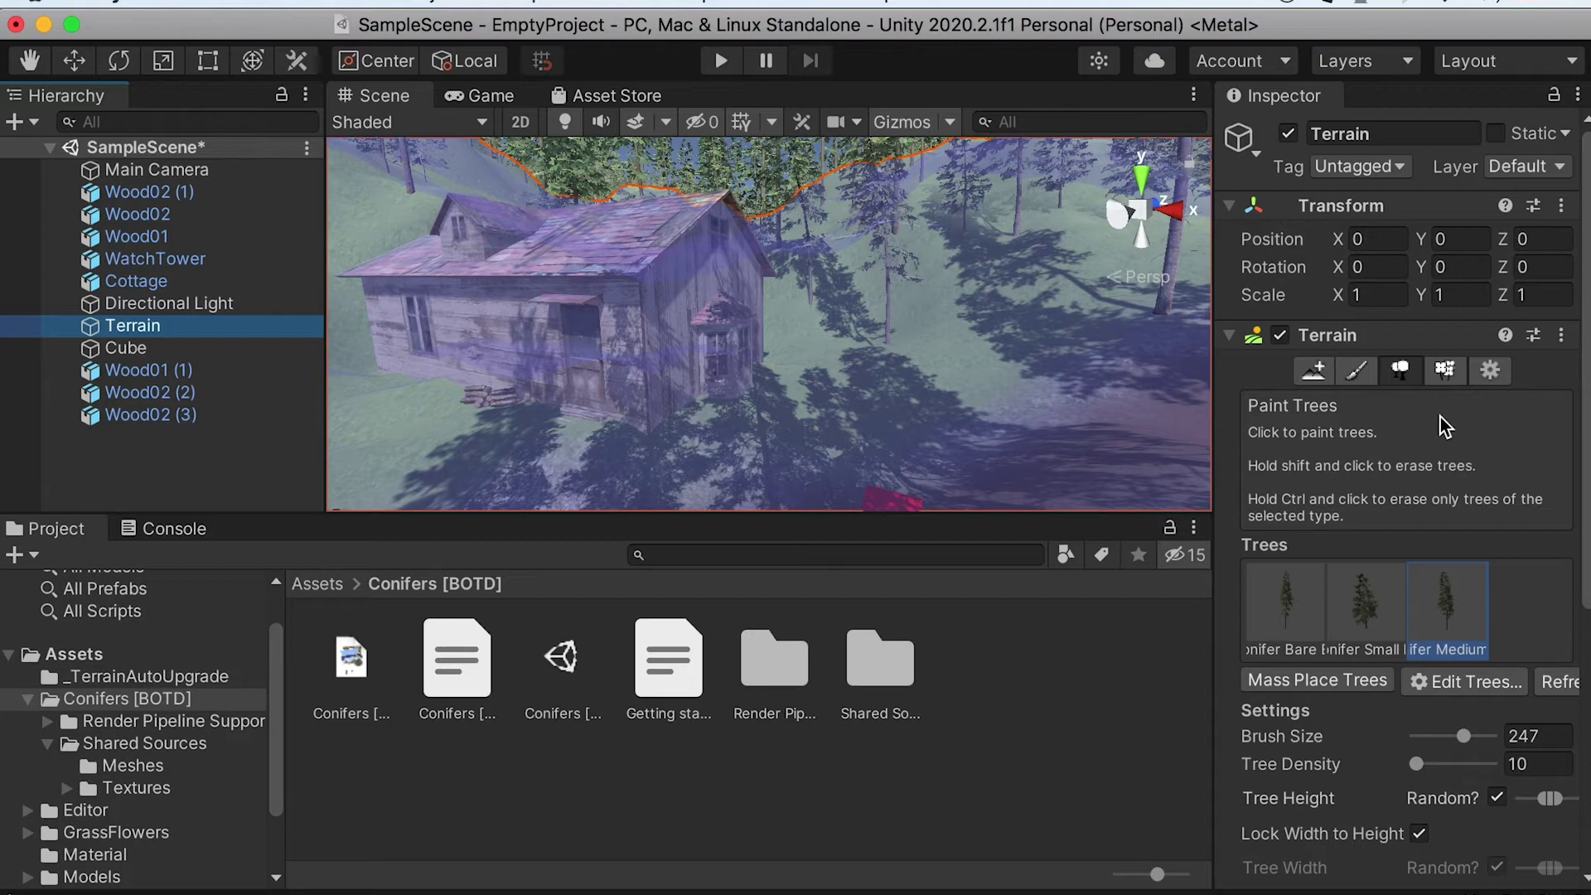
pyautogui.click(1444, 373)
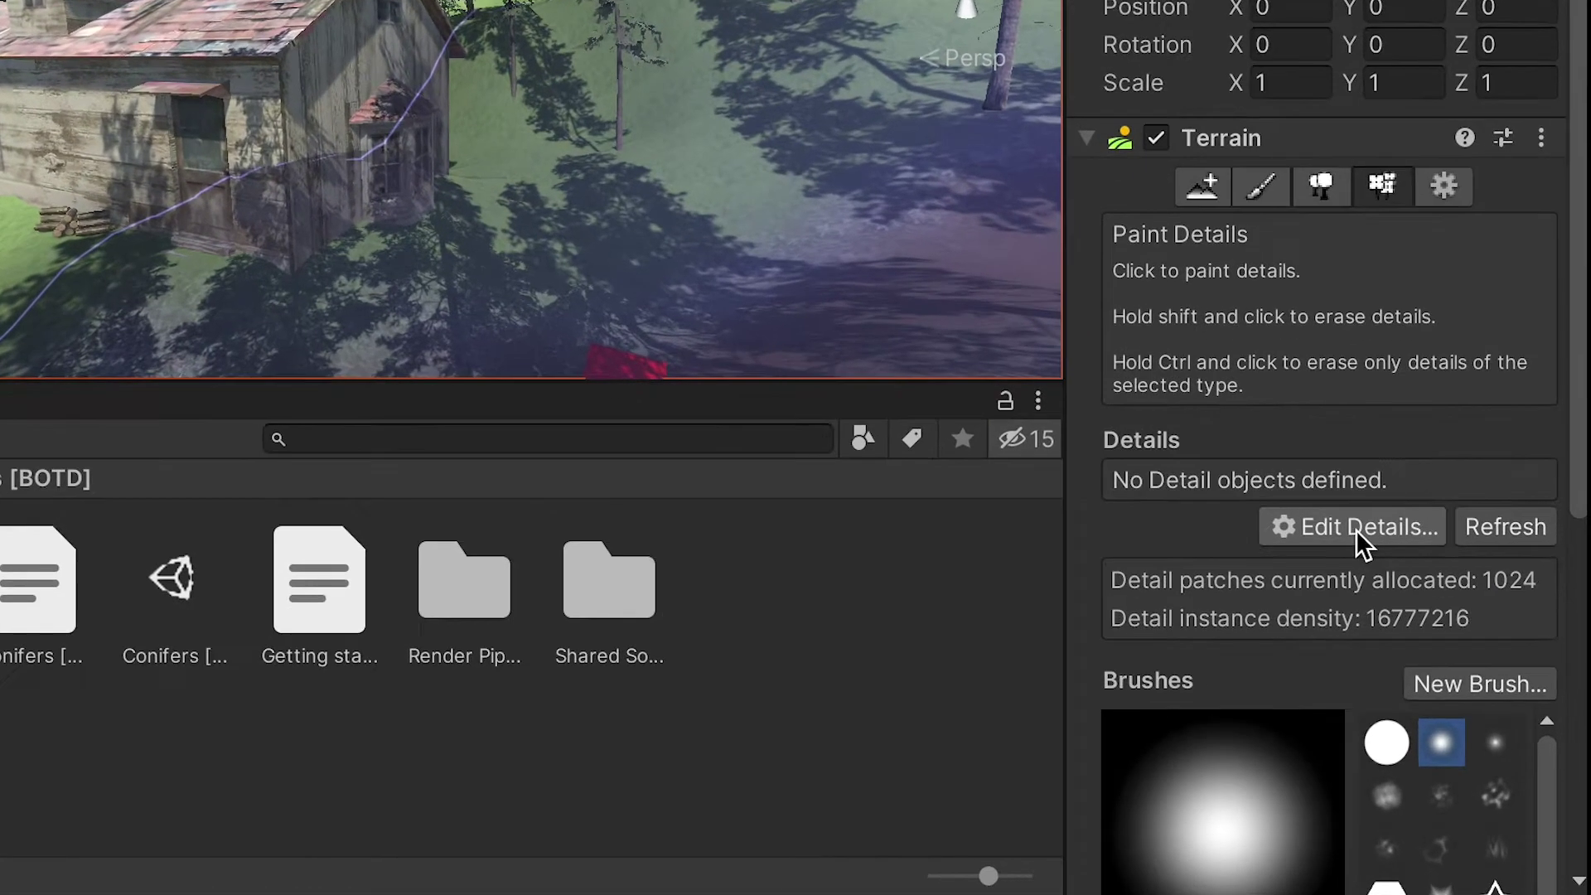
# Add a grass texture detail to the terrain using grass02 from the GrassFlowers textures folder.
pyautogui.click(1425, 621)
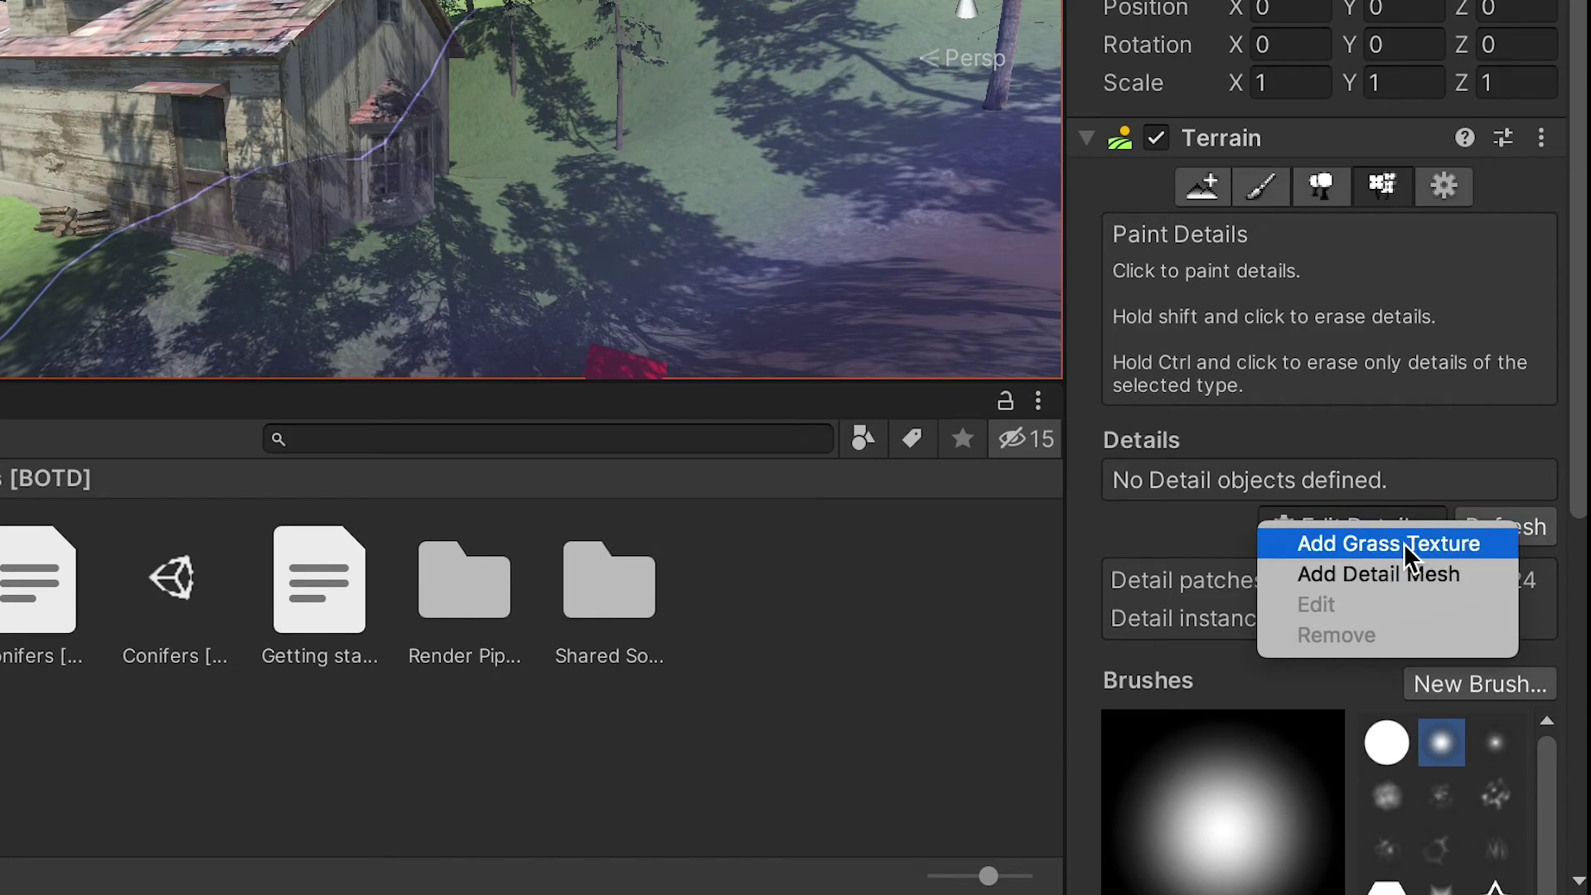
pyautogui.click(1403, 544)
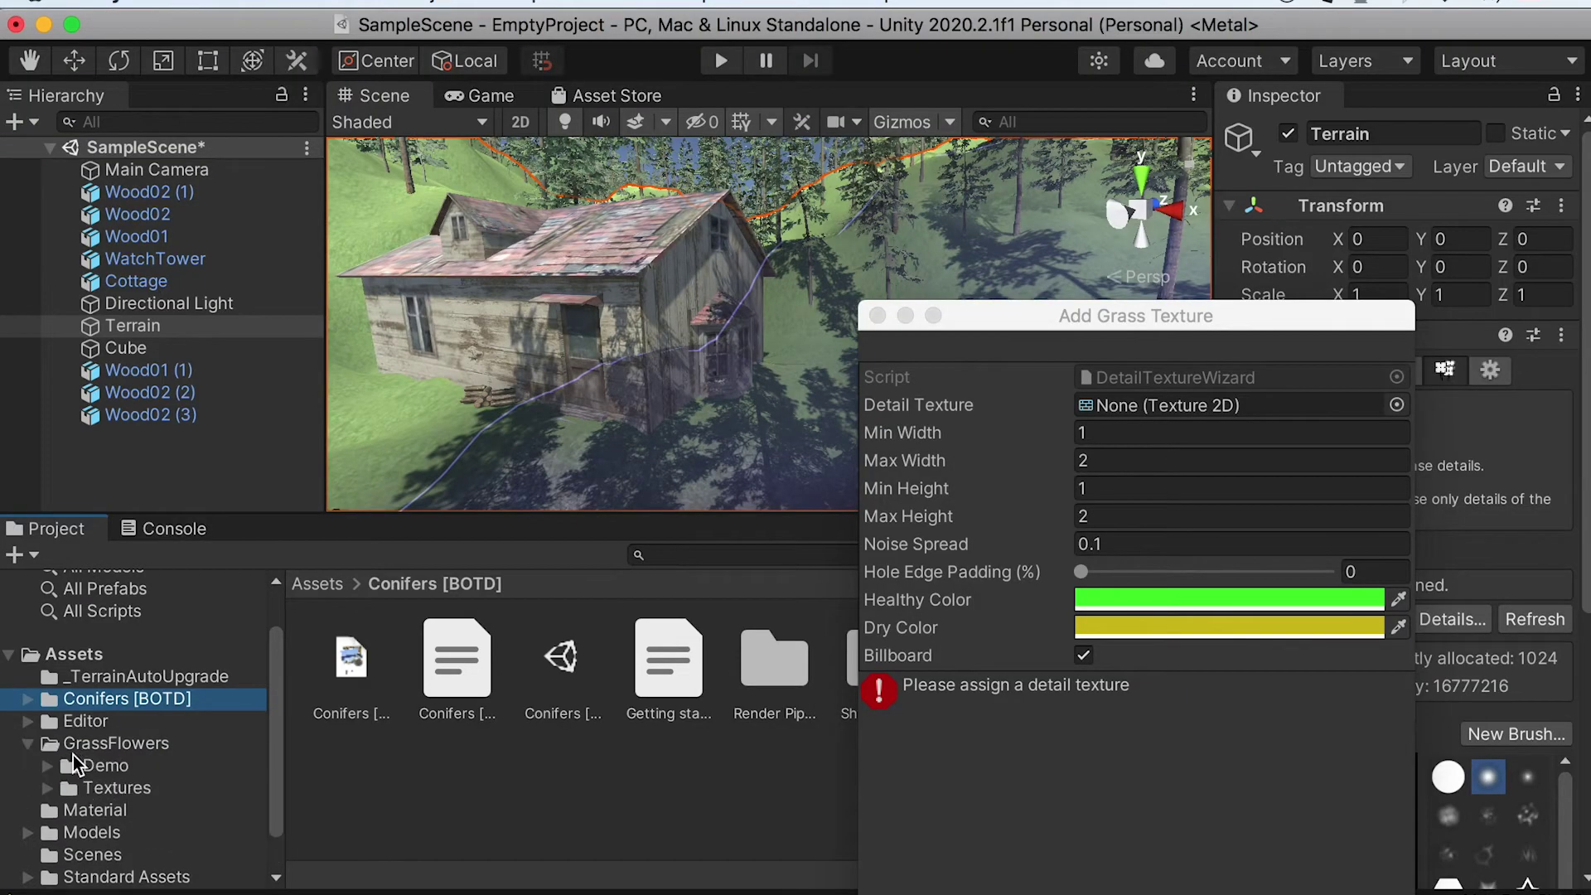
pyautogui.click(112, 785)
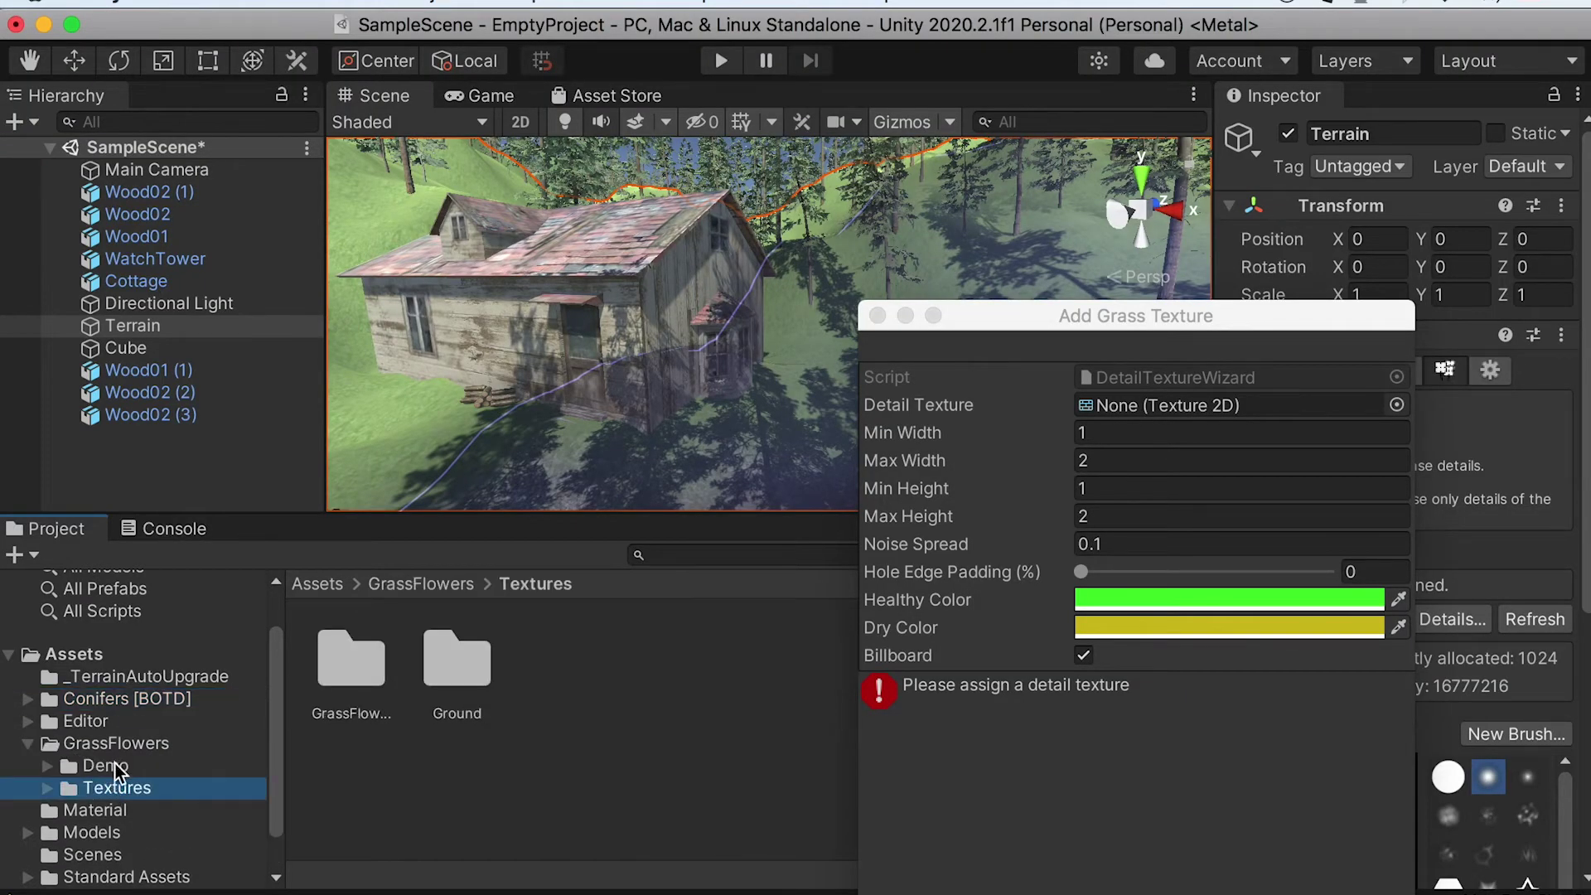
pyautogui.doubleClick(340, 667)
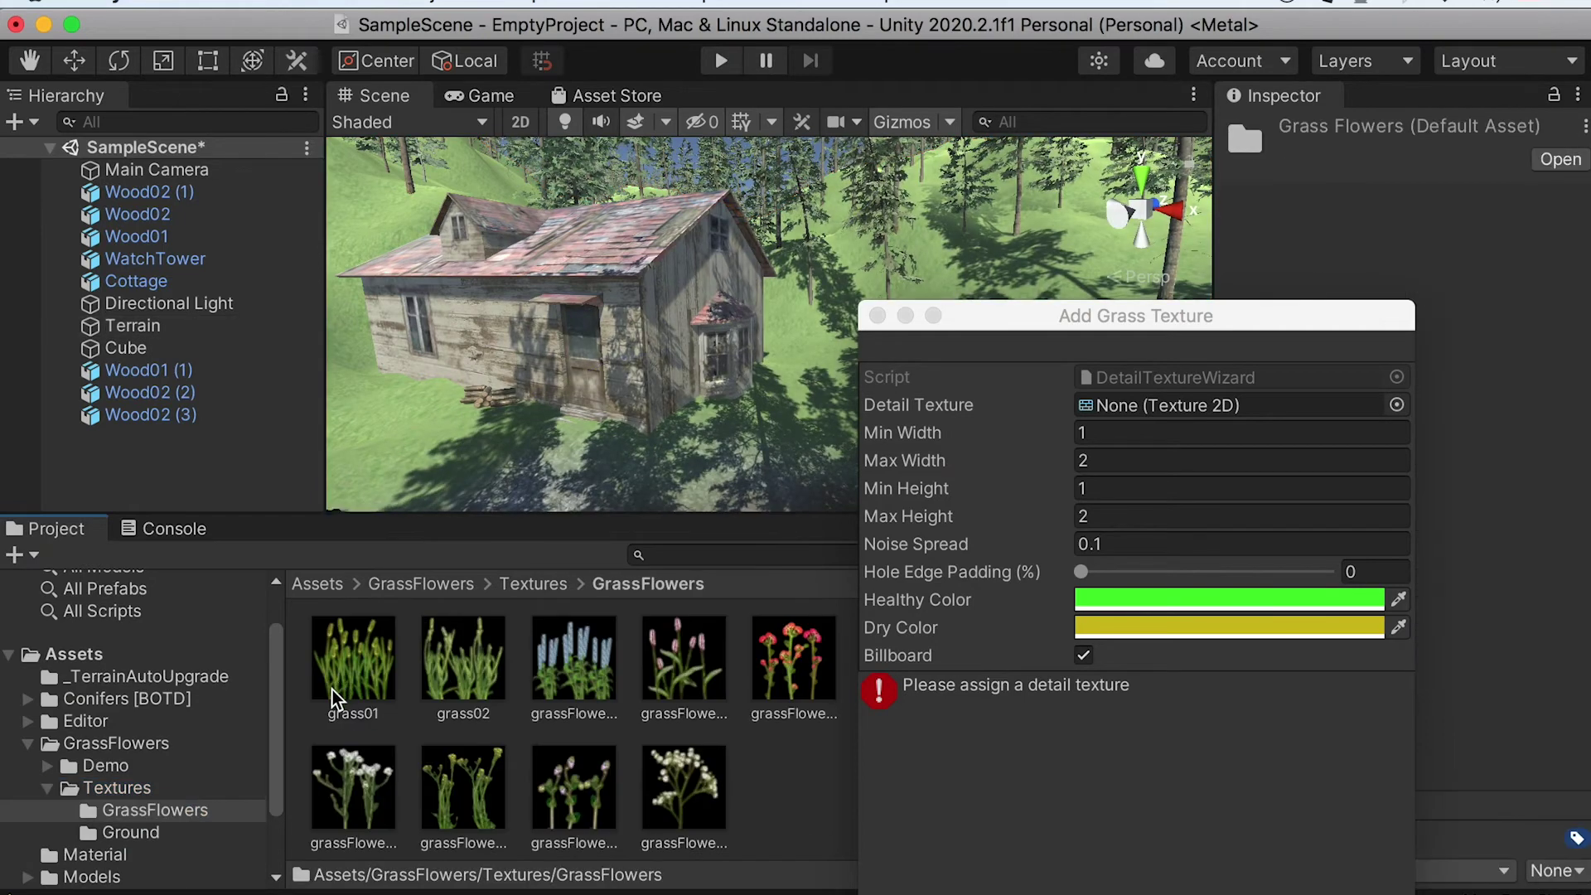
pyautogui.moveTo(455, 668); pyautogui.dragTo(1351, 446)
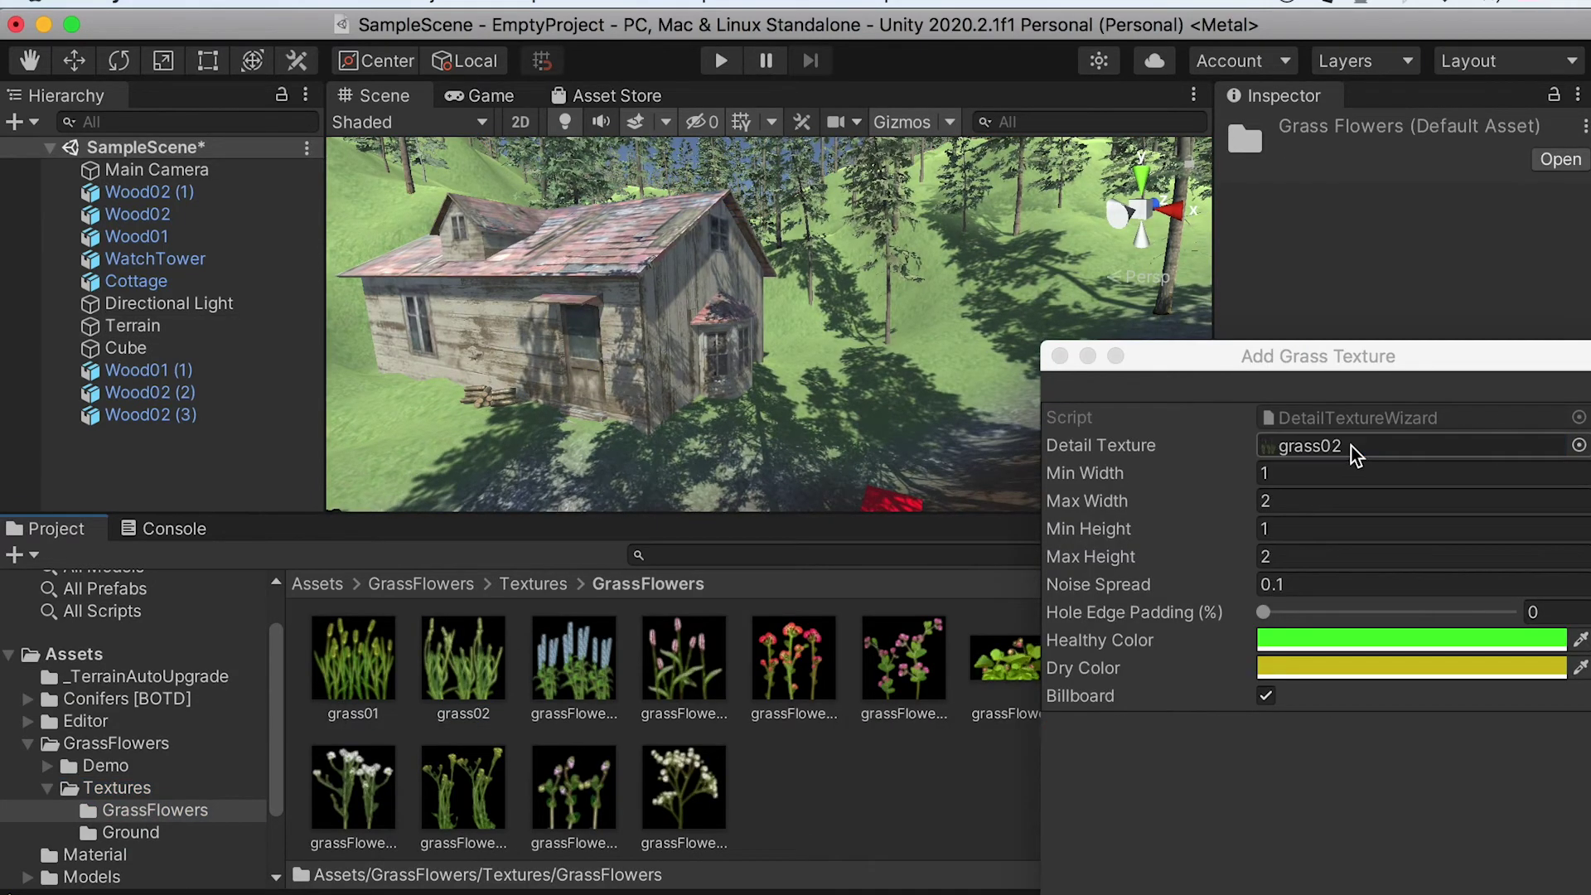
pyautogui.click(1395, 870)
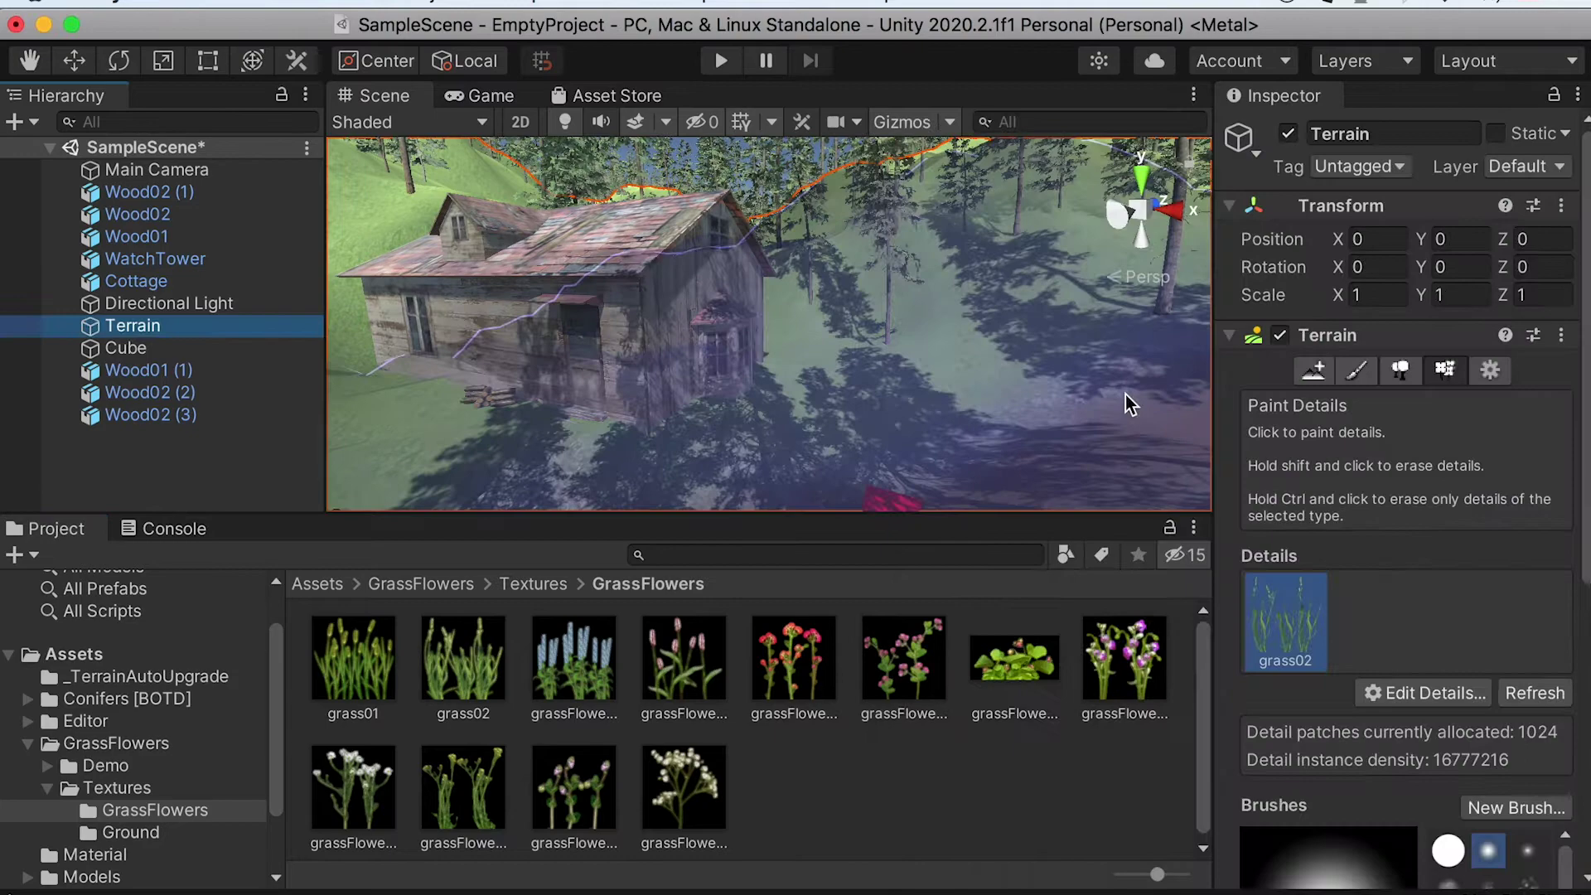
# Set the detail Brush Size to 15 and paint grass02 on the ground beside the cottage and path edge.
pyautogui.moveTo(892, 326); pyautogui.dragTo(812, 373, button='right')
pyautogui.moveTo(1585, 506); pyautogui.dragTo(1587, 795)
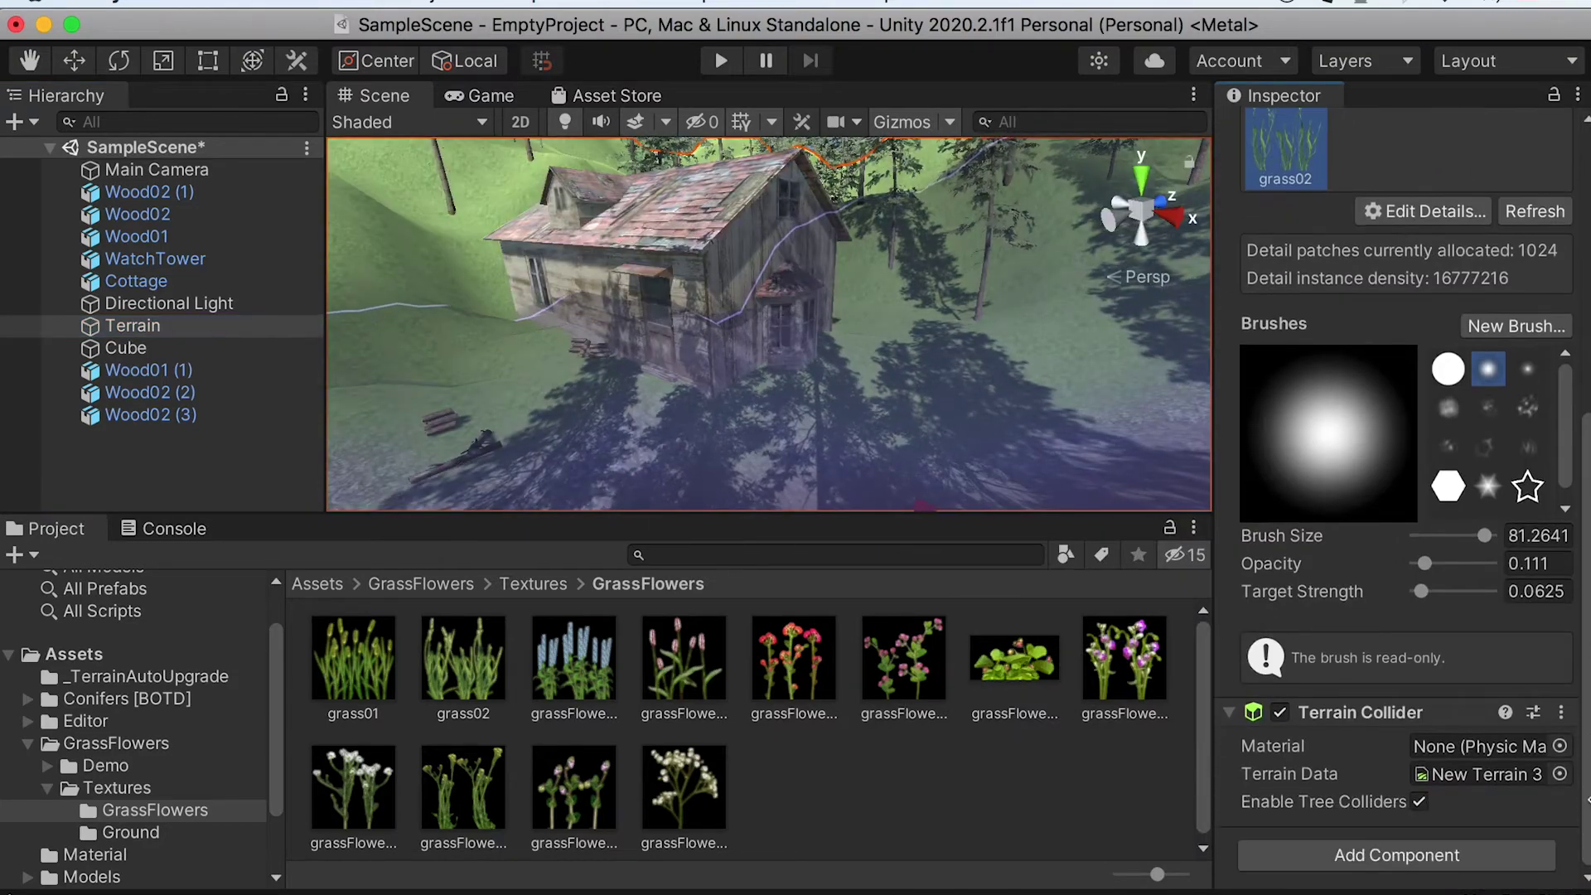
pyautogui.moveTo(1484, 535); pyautogui.dragTo(1446, 543)
pyautogui.keyDown('alt'); pyautogui.moveTo(696, 326); pyautogui.dragTo(525, 365); pyautogui.keyUp('alt')
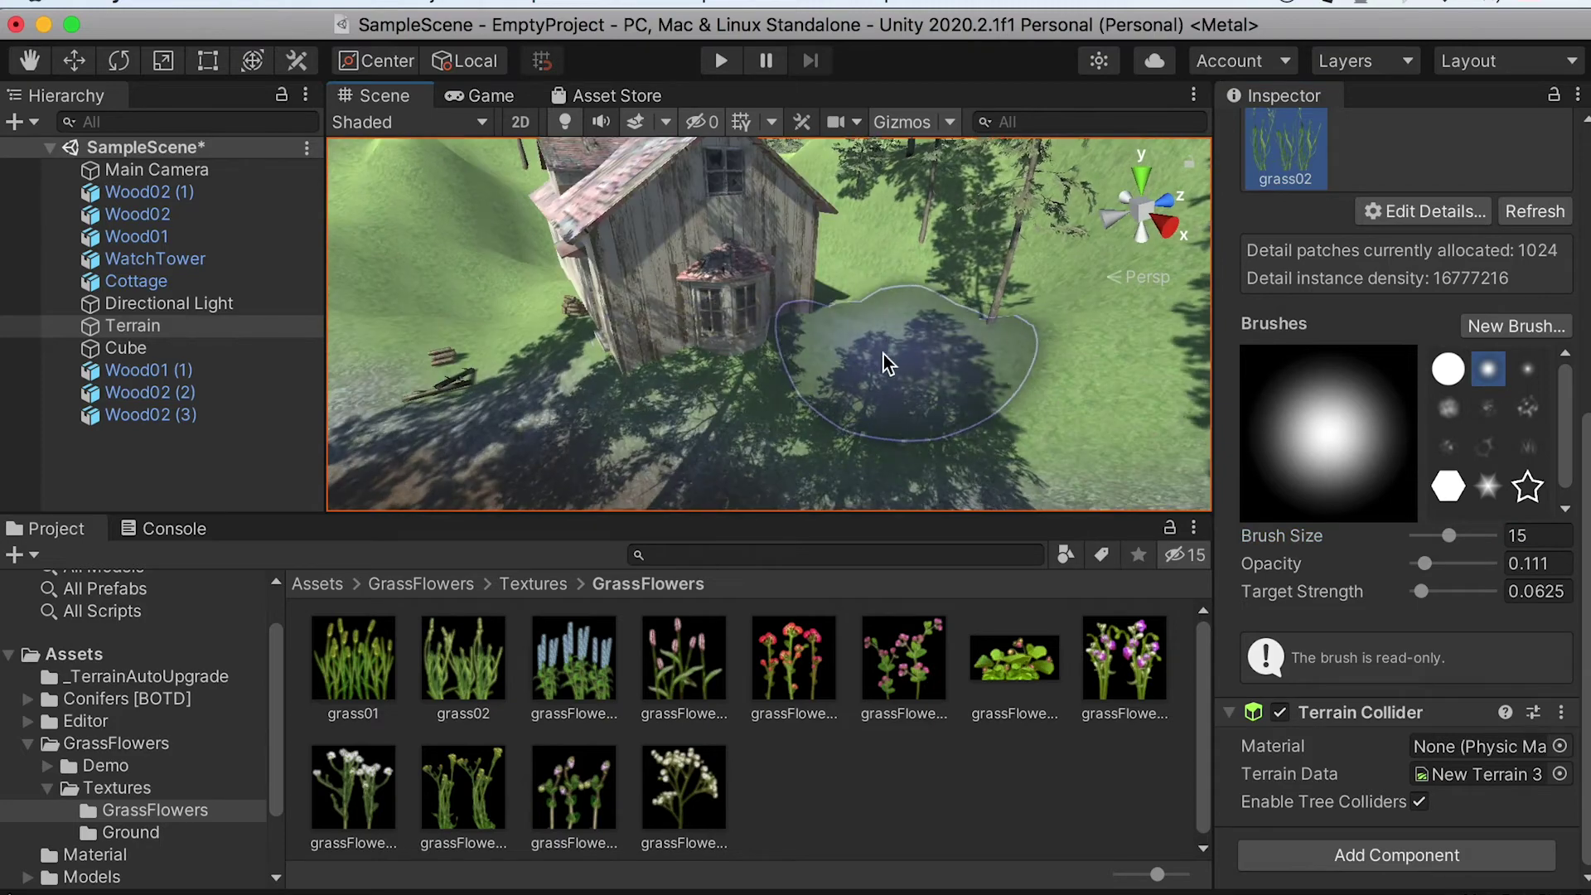
pyautogui.keyDown('alt'); pyautogui.moveTo(1066, 323); pyautogui.dragTo(1008, 295); pyautogui.keyUp('alt')
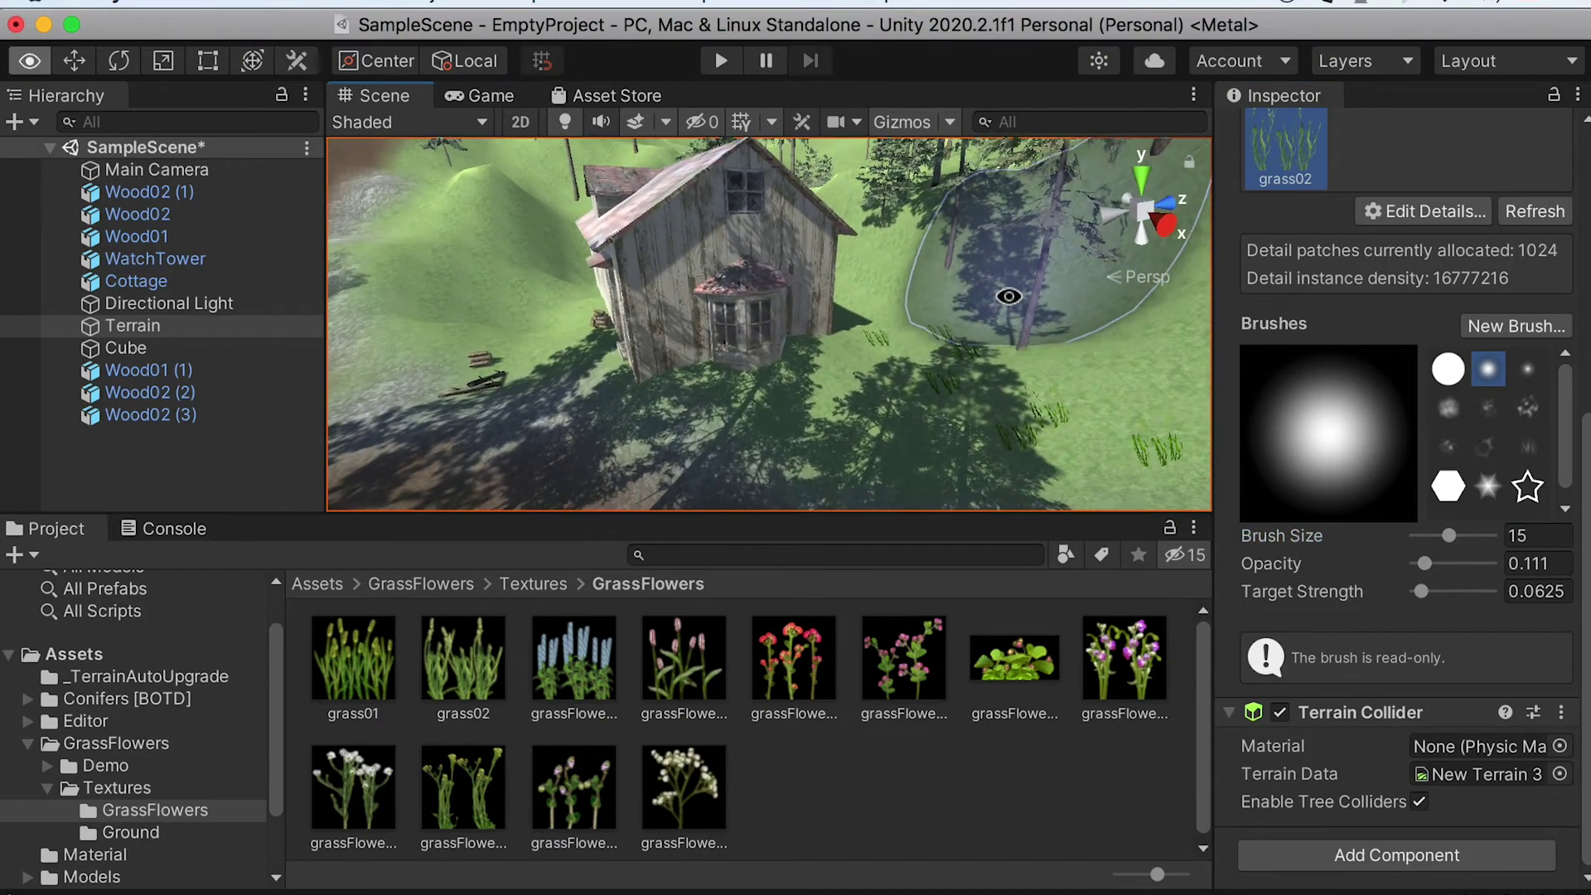
pyautogui.moveTo(911, 326); pyautogui.dragTo(853, 291, button='middle')
pyautogui.moveTo(1012, 381)
pyautogui.mouseDown()
pyautogui.moveTo(1033, 327)
pyautogui.moveTo(1042, 389)
pyautogui.moveTo(1051, 324)
pyautogui.moveTo(941, 337)
pyautogui.moveTo(806, 401)
pyautogui.mouseUp()
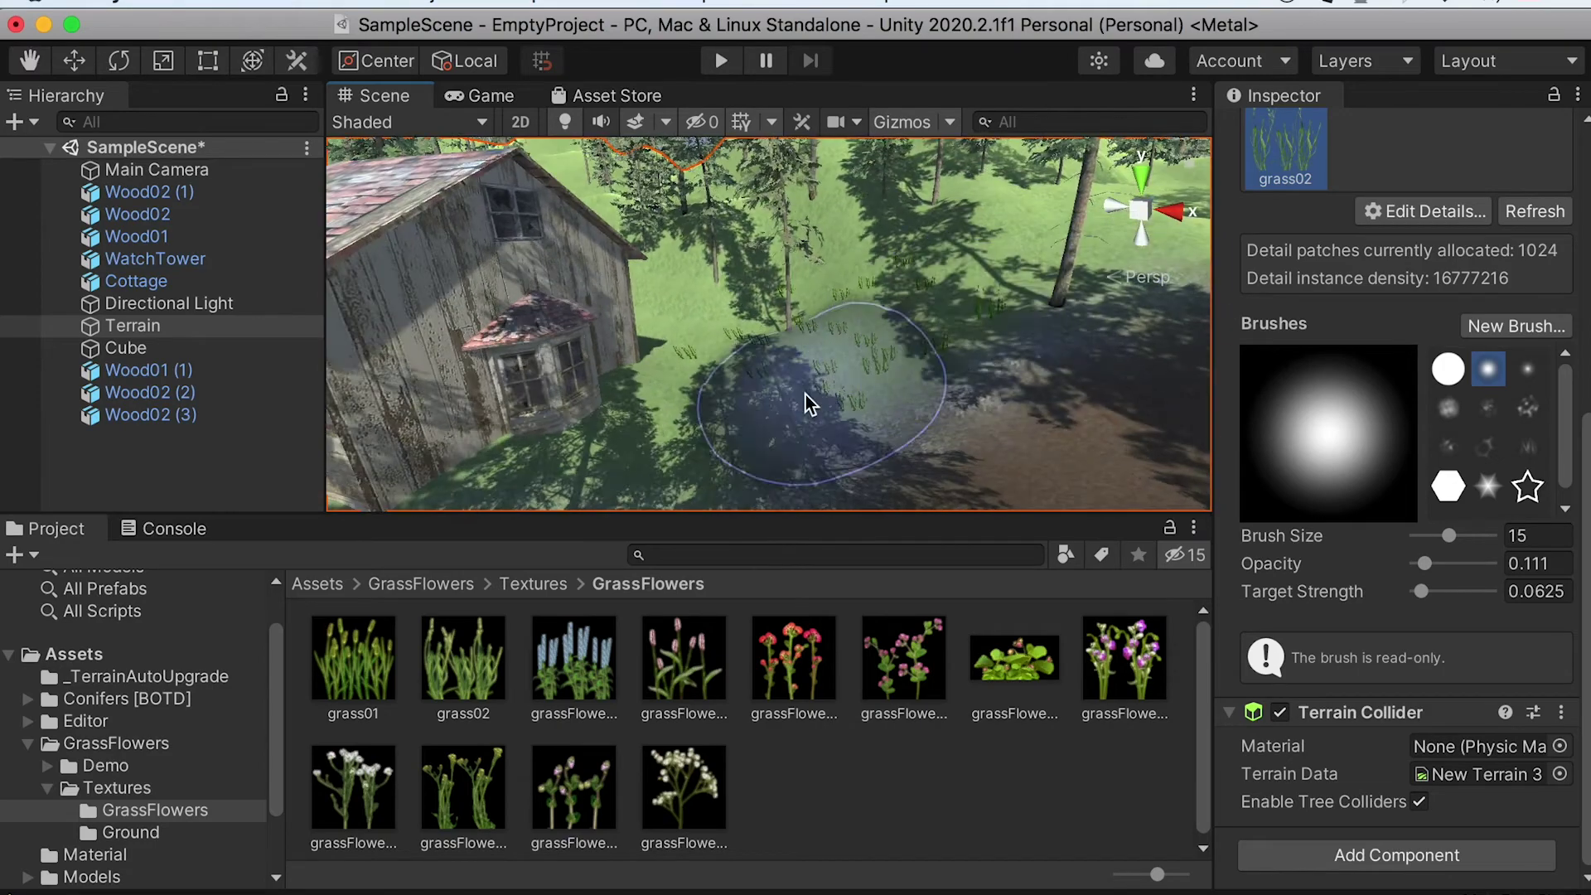
pyautogui.keyDown('alt'); pyautogui.moveTo(1101, 394); pyautogui.dragTo(799, 352); pyautogui.keyUp('alt')
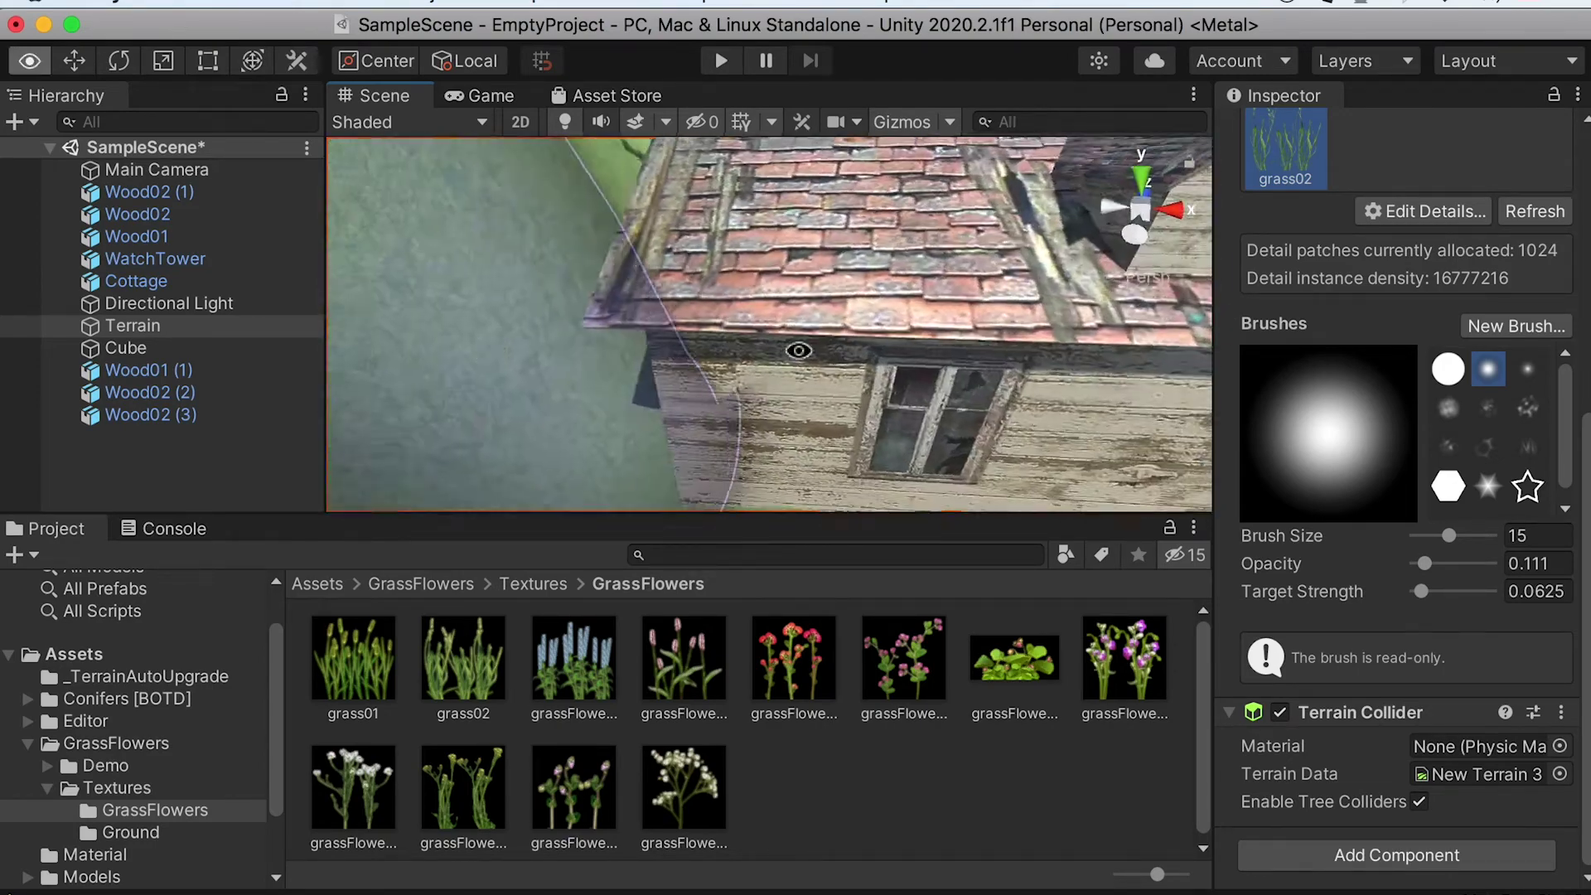
pyautogui.scroll(-5, 636, 385)
pyautogui.click(635, 386)
# Set the Brush Size to 47 and Opacity to 0.34, and paint denser grass around the cottage.
pyautogui.moveTo(1424, 565); pyautogui.dragTo(1472, 536)
pyautogui.click(682, 440)
pyautogui.keyDown('alt'); pyautogui.moveTo(746, 373); pyautogui.dragTo(574, 313, button='right'); pyautogui.keyUp('alt')
pyautogui.keyDown('alt'); pyautogui.moveTo(746, 240); pyautogui.dragTo(469, 285); pyautogui.keyUp('alt')
pyautogui.moveTo(497, 370)
pyautogui.keyDown('alt'); pyautogui.mouseDown()
pyautogui.moveTo(543, 384)
pyautogui.moveTo(782, 305)
pyautogui.moveTo(610, 274)
pyautogui.moveTo(728, 235)
pyautogui.moveTo(664, 234)
pyautogui.moveTo(828, 256)
pyautogui.moveTo(769, 276)
pyautogui.moveTo(901, 221)
pyautogui.moveTo(550, 295)
pyautogui.moveTo(668, 256)
pyautogui.moveTo(590, 241)
pyautogui.moveTo(842, 256)
pyautogui.moveTo(721, 270)
pyautogui.moveTo(798, 249)
pyautogui.moveTo(637, 217)
pyautogui.moveTo(820, 351)
pyautogui.moveTo(1061, 334)
pyautogui.moveTo(812, 206)
pyautogui.moveTo(847, 228)
pyautogui.moveTo(749, 306)
pyautogui.moveTo(854, 273)
pyautogui.mouseUp(); pyautogui.keyUp('alt')
# Add a grass texture detail to the terrain using grassFlower03, keeping the default width and height settings.
pyautogui.scroll(5, 1409, 464)
pyautogui.click(1436, 518)
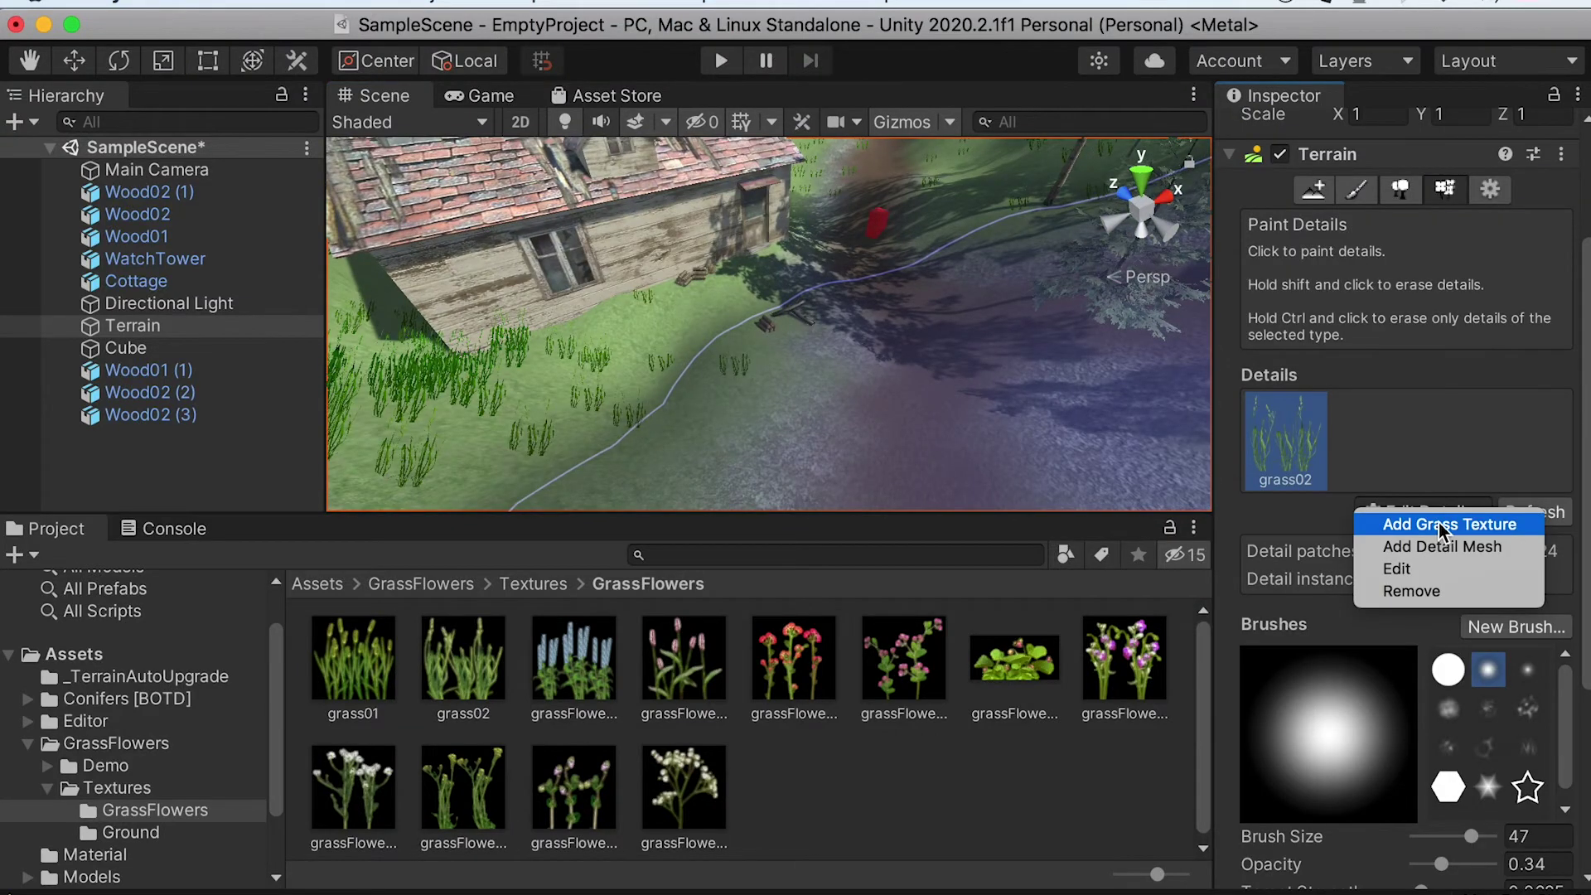
pyautogui.click(1442, 526)
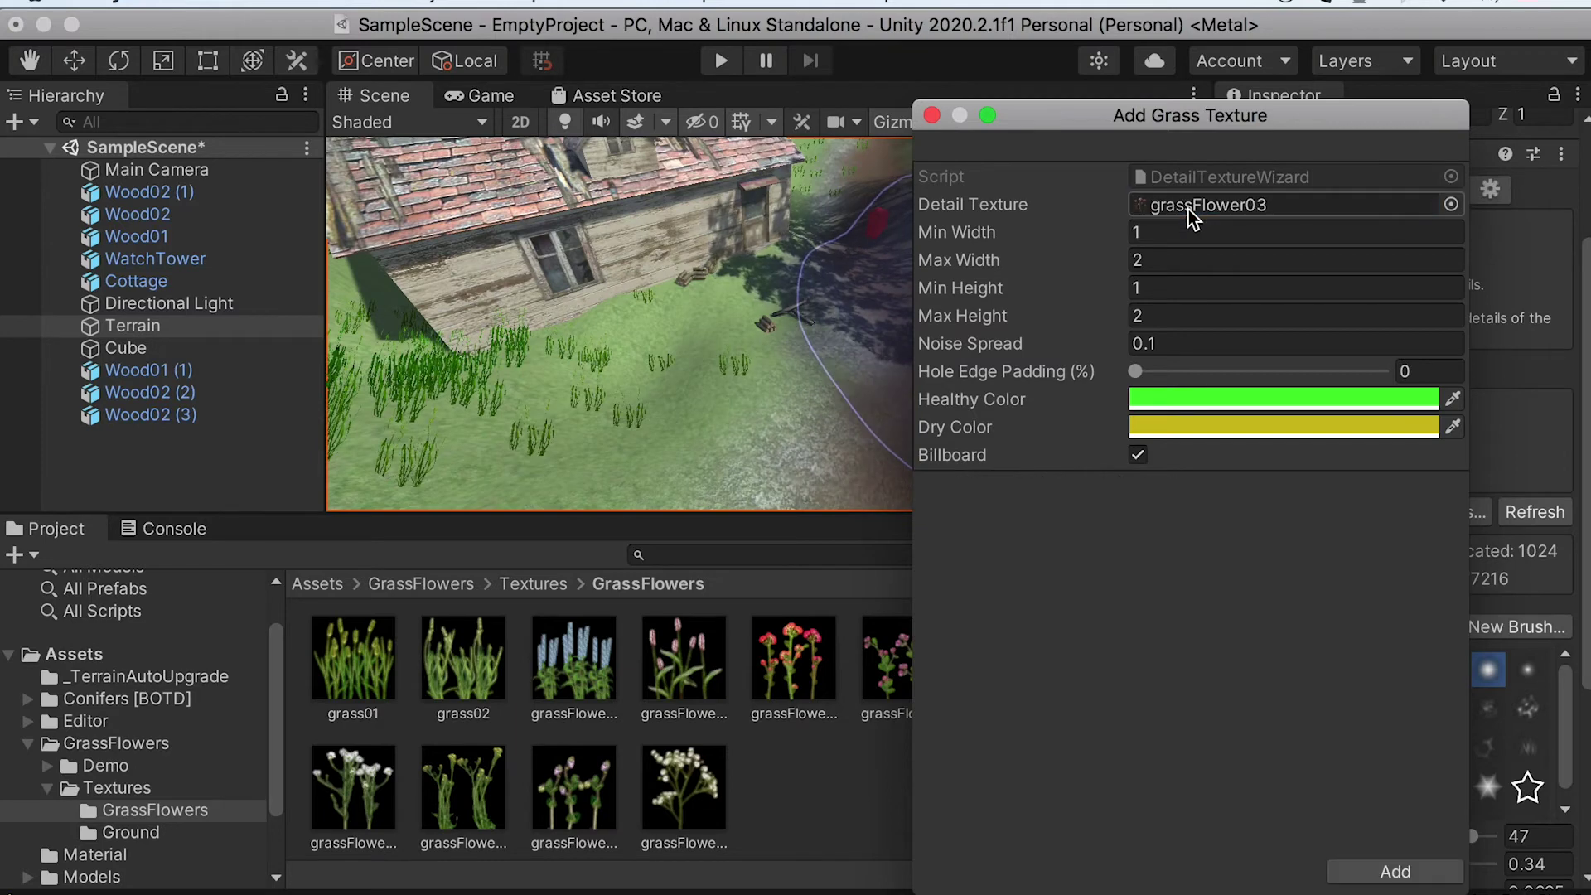
pyautogui.click(1400, 872)
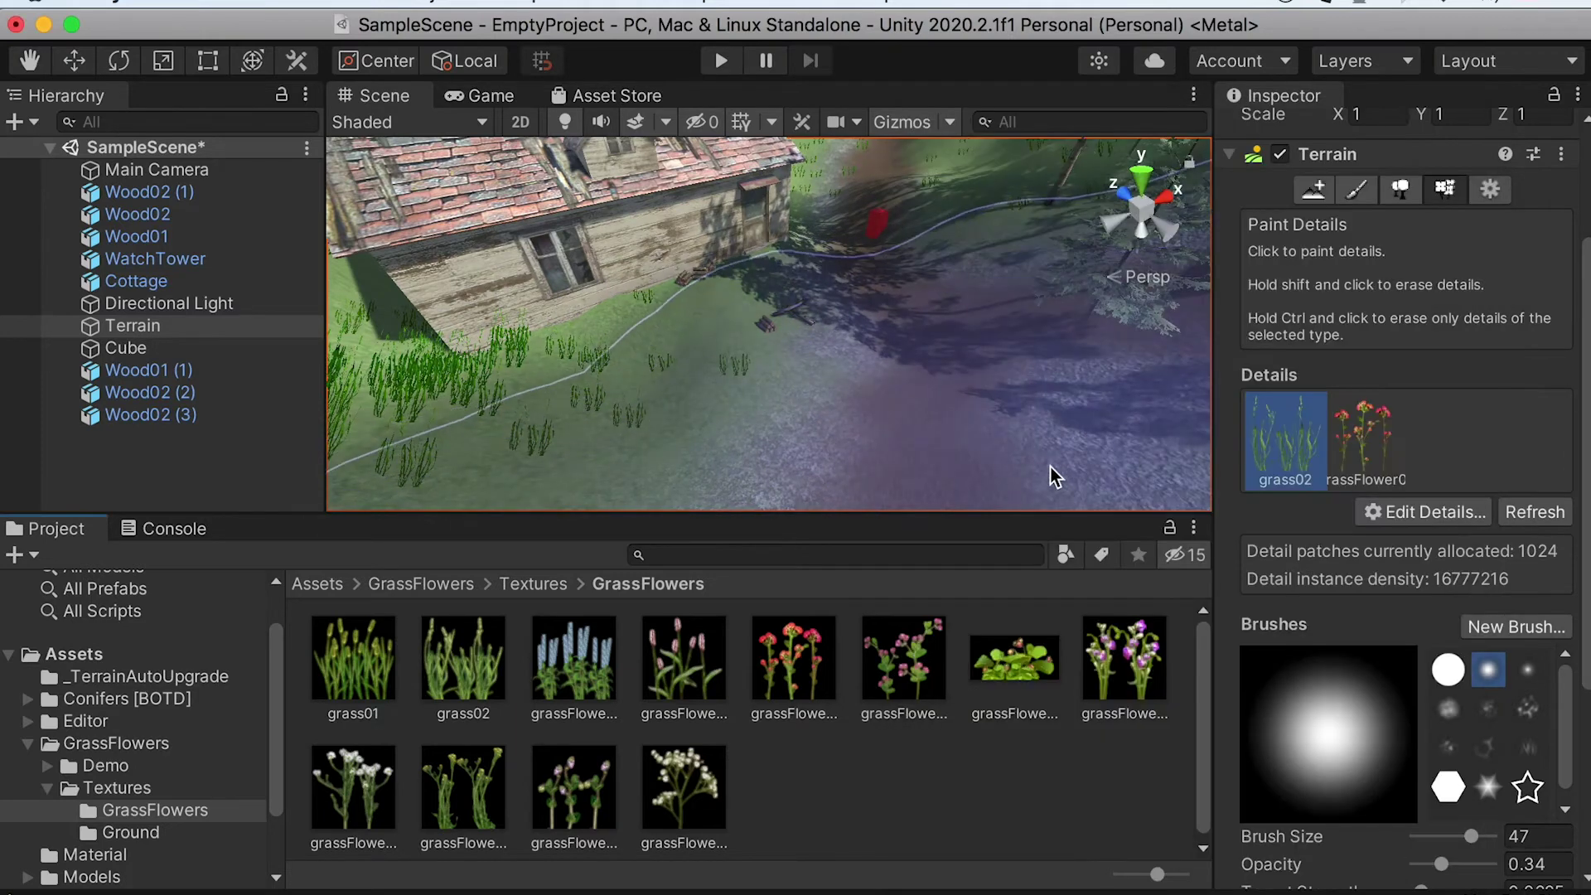
# Set the detail Brush Size to 11 and paint the red grassFlower03 flowers into the grass beside the cottage.
pyautogui.scroll(-5, 1456, 562)
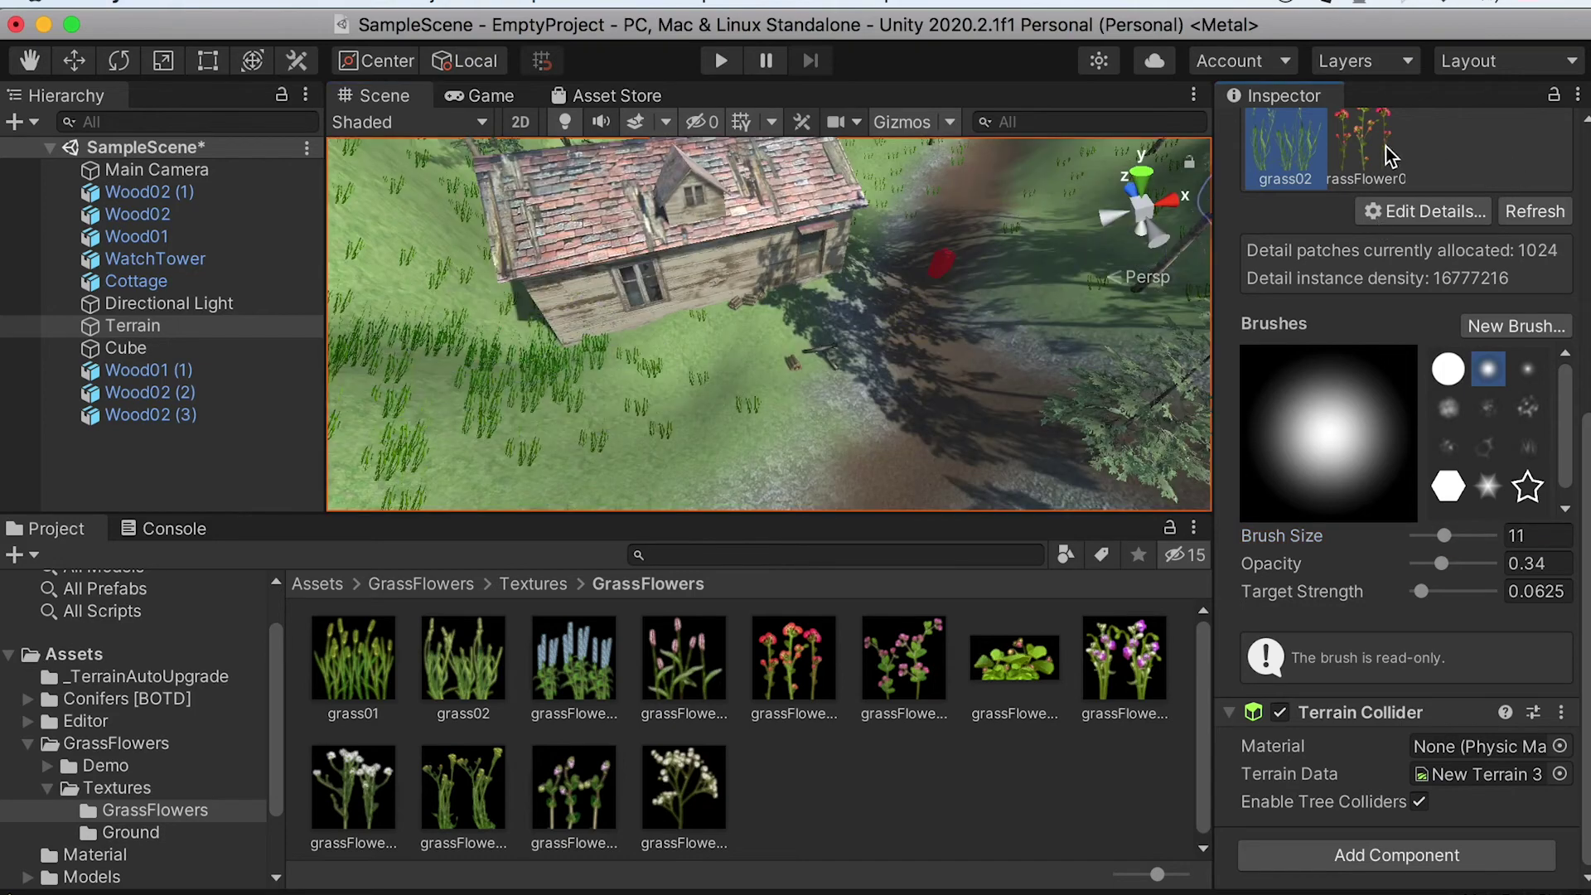
pyautogui.click(1386, 149)
pyautogui.moveTo(501, 388); pyautogui.dragTo(623, 361, button='middle')
pyautogui.moveTo(789, 336)
pyautogui.mouseDown(button='right')
pyautogui.moveTo(497, 344)
pyautogui.moveTo(667, 344)
pyautogui.mouseUp(button='right')
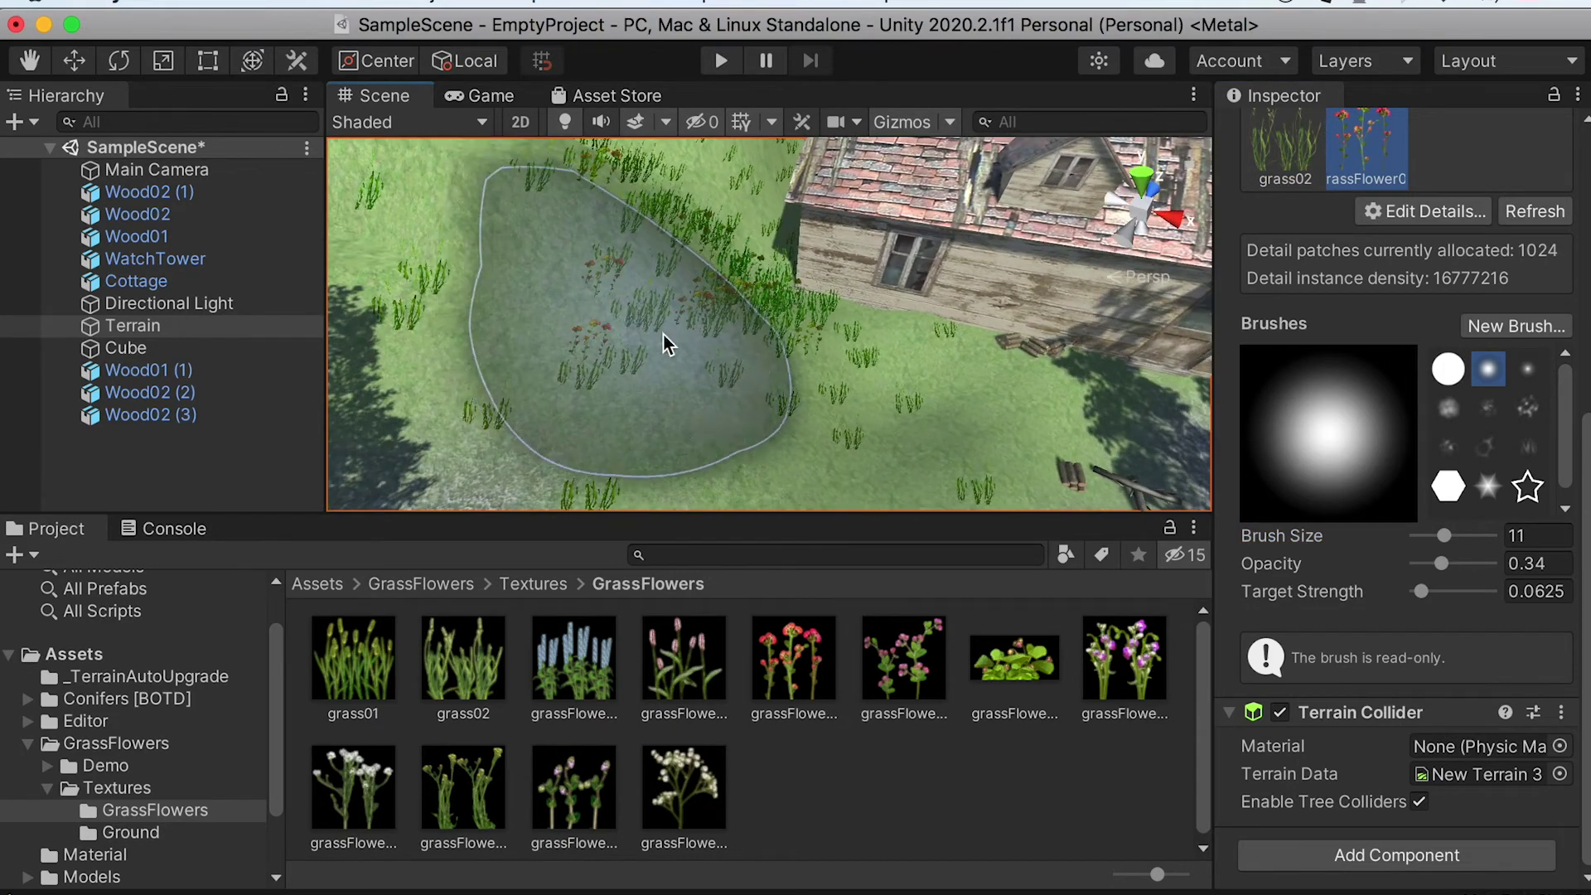
pyautogui.moveTo(921, 417)
pyautogui.mouseDown(button='right')
pyautogui.moveTo(945, 323)
pyautogui.moveTo(681, 361)
pyautogui.mouseUp(button='right')
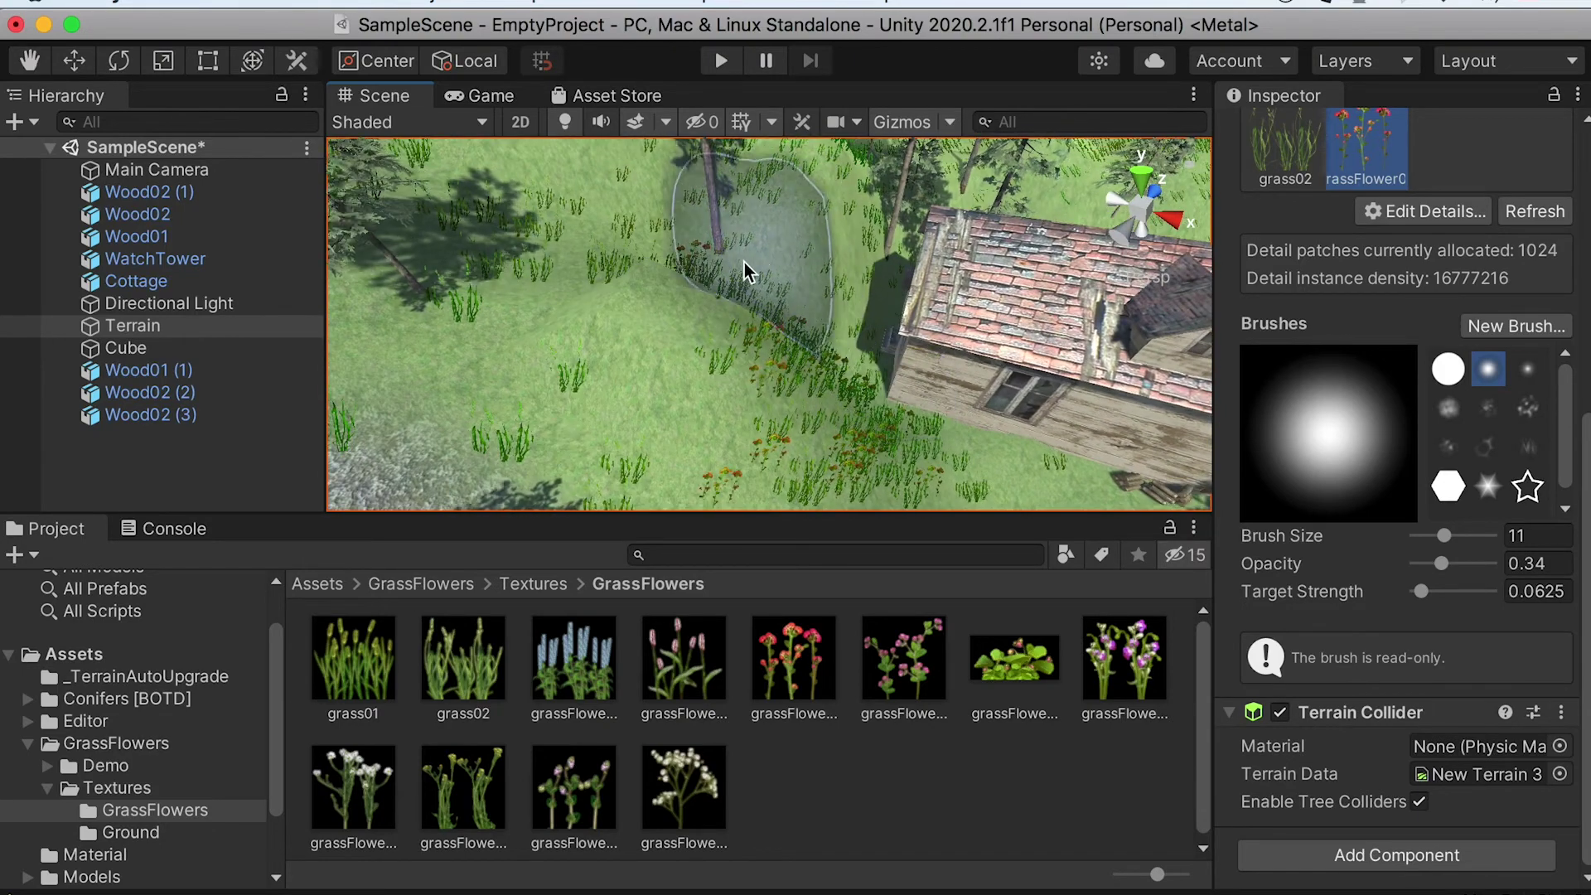
# Set the Brush Size to 39 and paint the red flowers widely across the forest floor, along the paths and around the watchtower.
pyautogui.moveTo(1469, 535); pyautogui.dragTo(1477, 535)
pyautogui.scroll(-3, 916, 287)
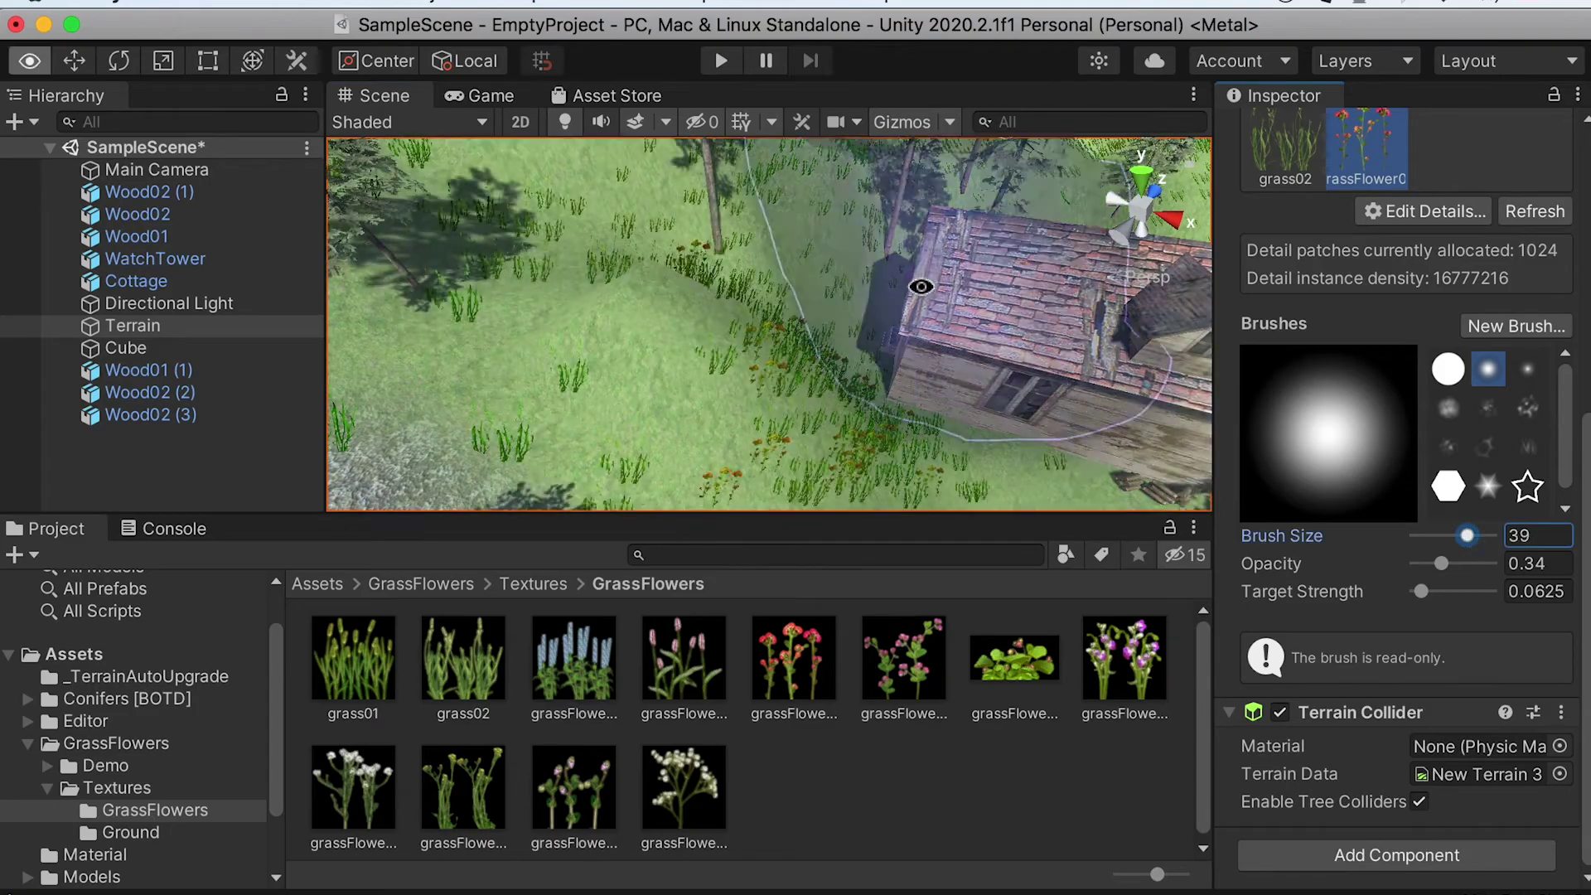
pyautogui.moveTo(916, 287); pyautogui.dragTo(989, 251, button='right')
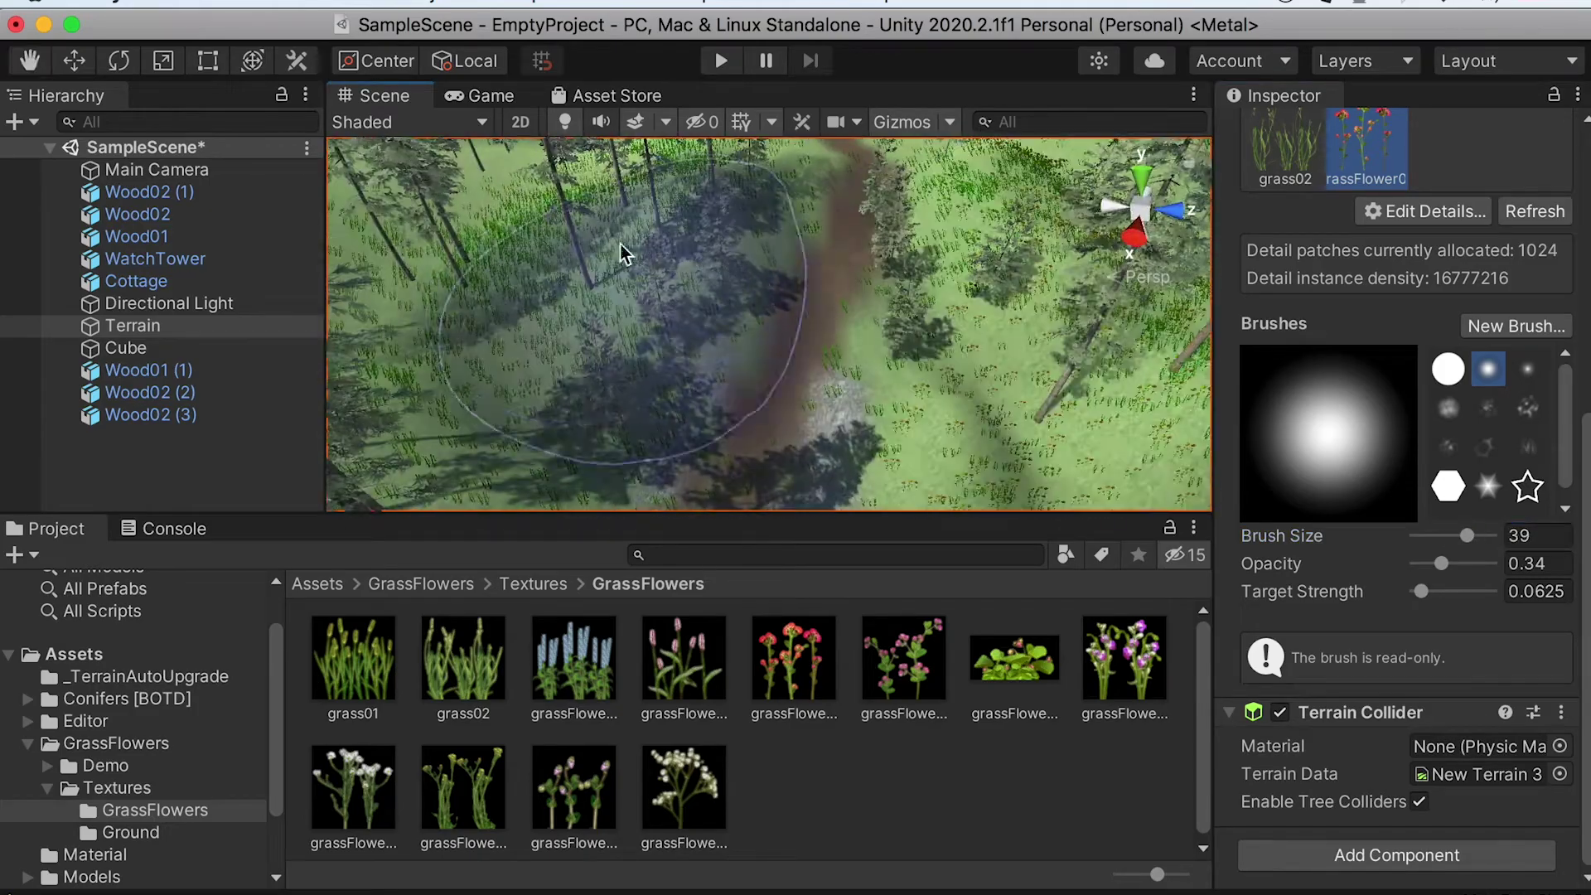
pyautogui.moveTo(672, 312)
pyautogui.mouseDown(button='right')
pyautogui.moveTo(663, 248)
pyautogui.moveTo(735, 223)
pyautogui.moveTo(648, 249)
pyautogui.moveTo(771, 301)
pyautogui.moveTo(760, 380)
pyautogui.moveTo(923, 330)
pyautogui.mouseUp(button='right')
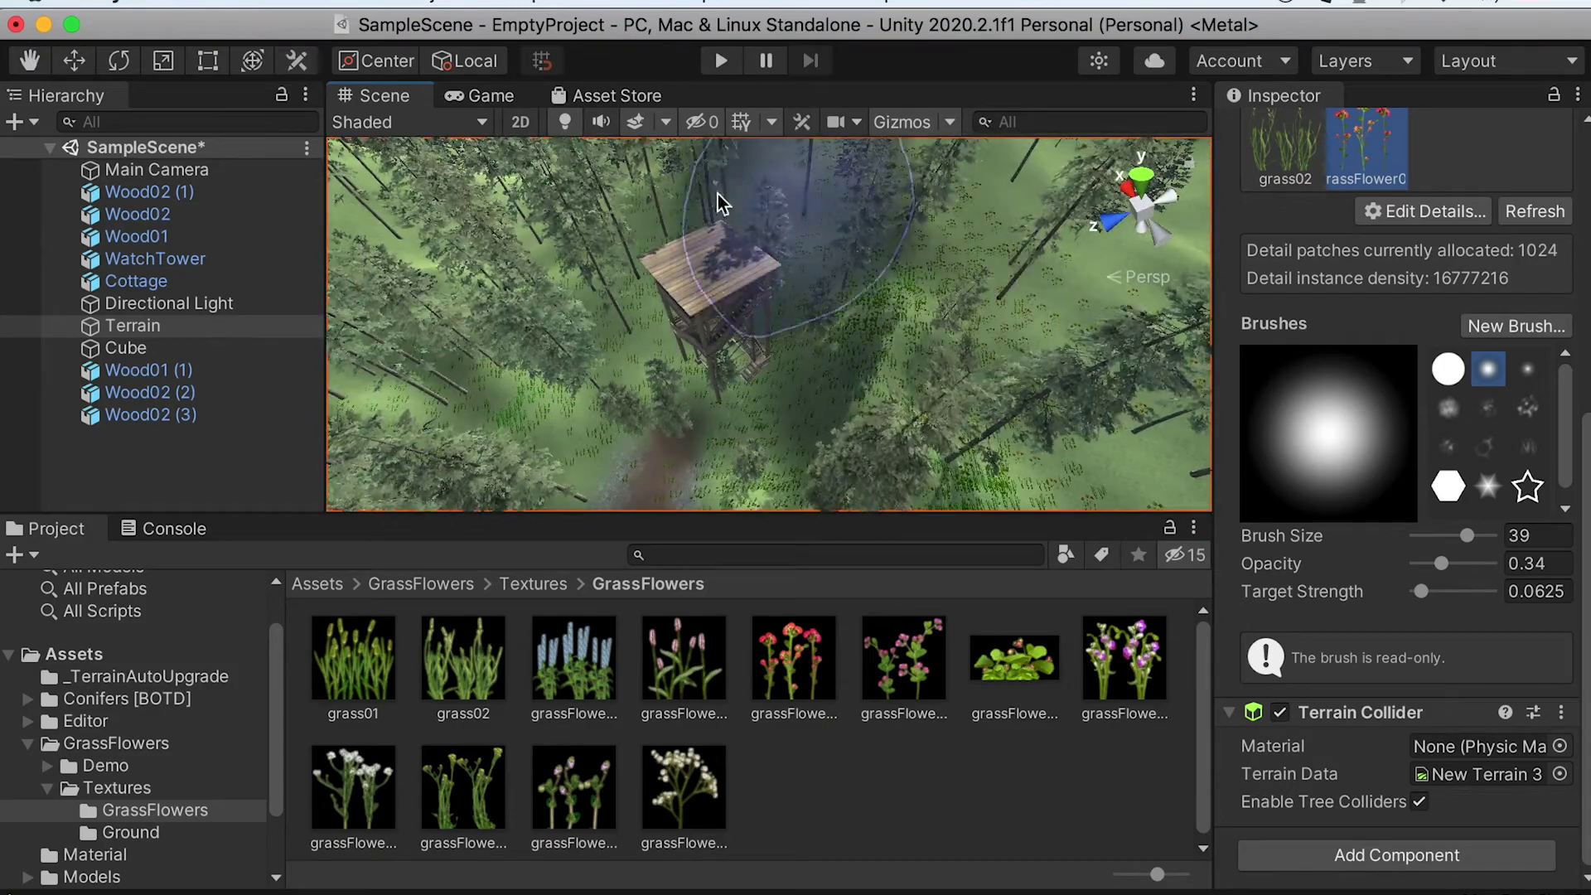
pyautogui.moveTo(680, 315); pyautogui.dragTo(604, 337, button='right')
pyautogui.scroll(3, 723, 314)
pyautogui.moveTo(557, 236); pyautogui.dragTo(874, 307, button='right')
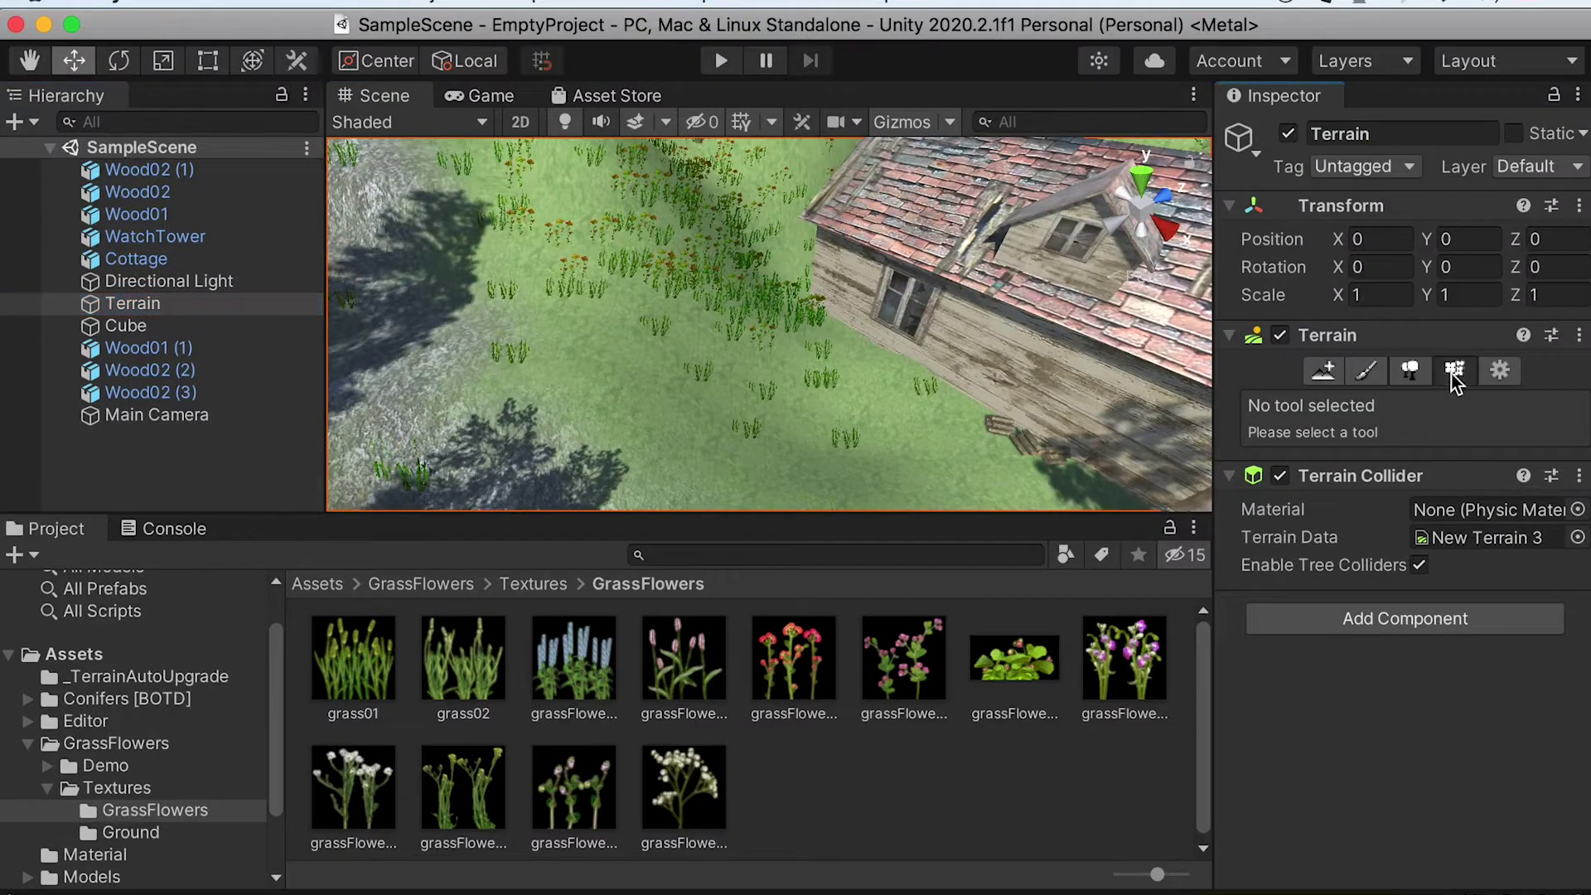
# Return to painting terrain details and add a grass texture detail using grassFlower06.
pyautogui.click(1454, 372)
pyautogui.click(1435, 701)
pyautogui.click(1433, 703)
pyautogui.moveTo(1168, 115); pyautogui.dragTo(1494, 322)
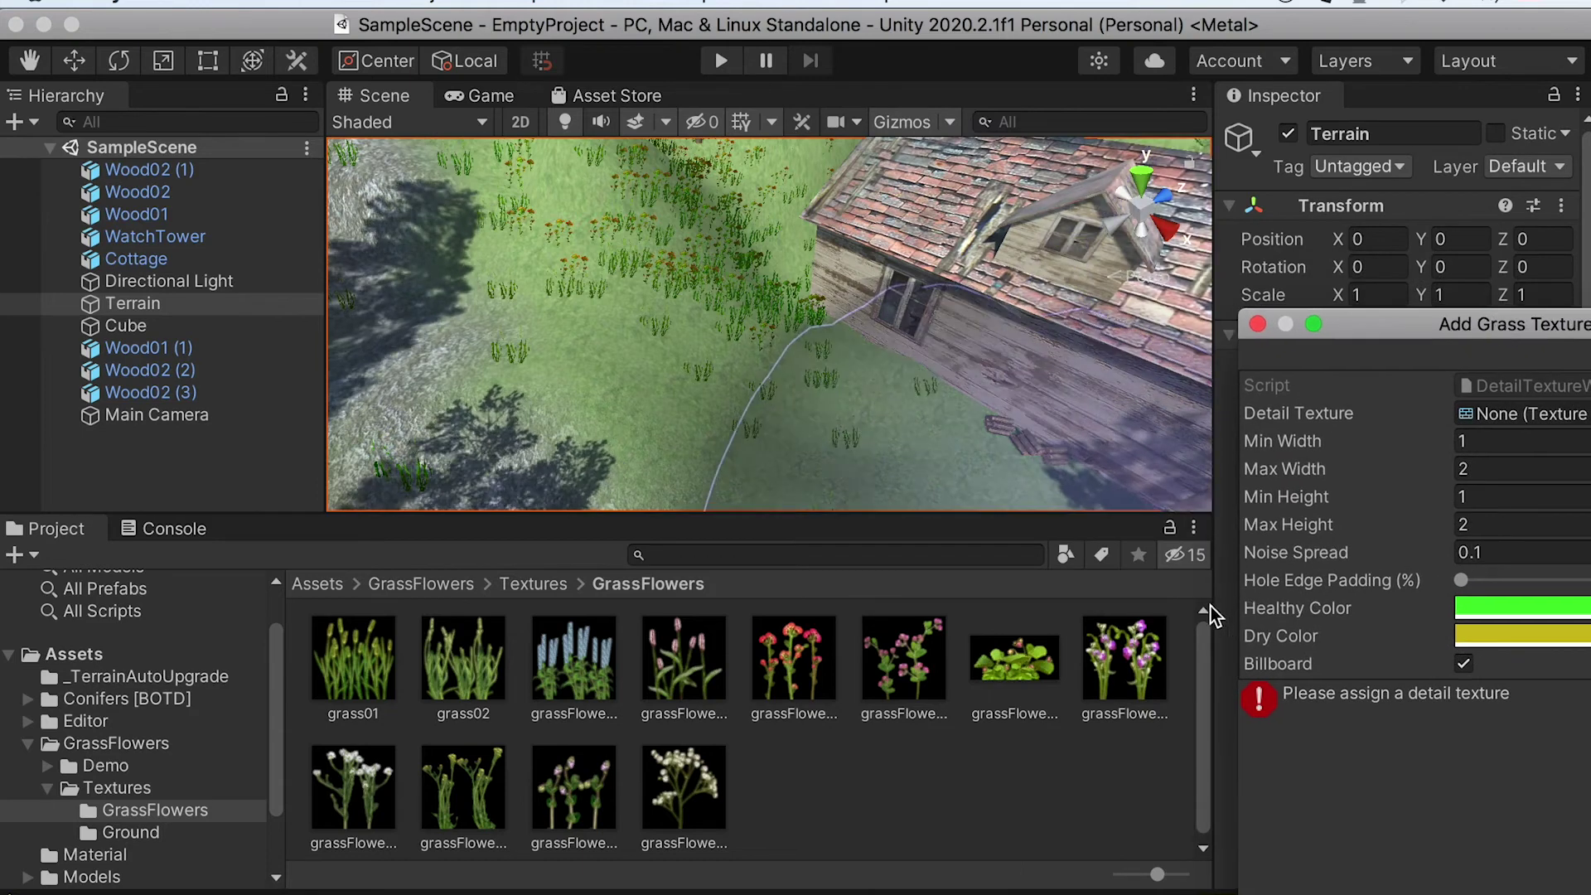
pyautogui.moveTo(1110, 668); pyautogui.dragTo(1543, 411)
pyautogui.moveTo(1518, 325); pyautogui.dragTo(1213, 81)
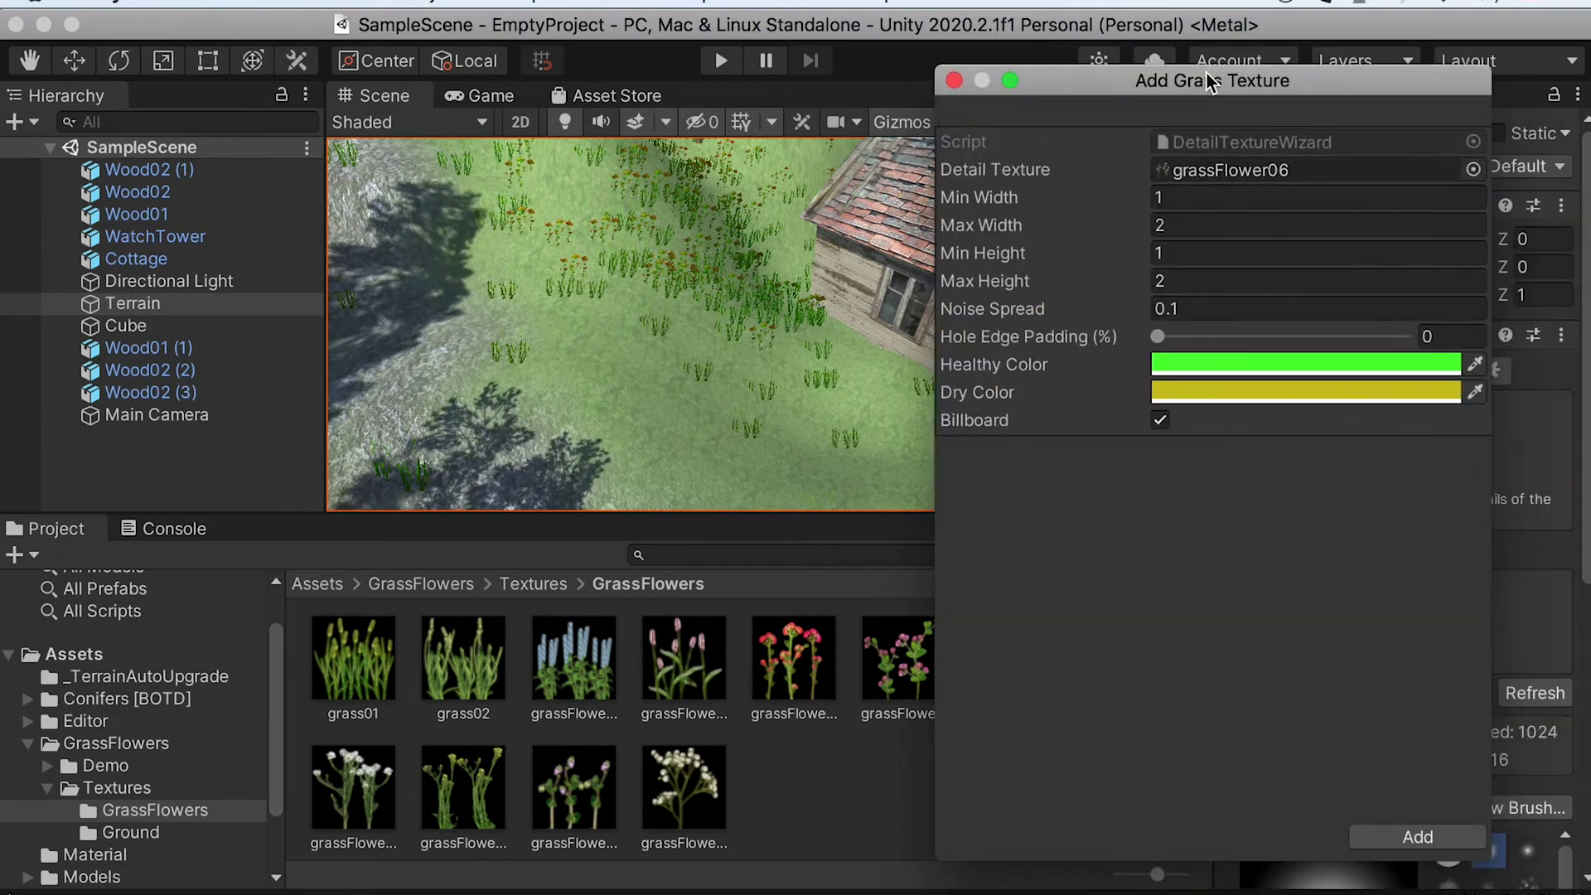
pyautogui.click(1417, 836)
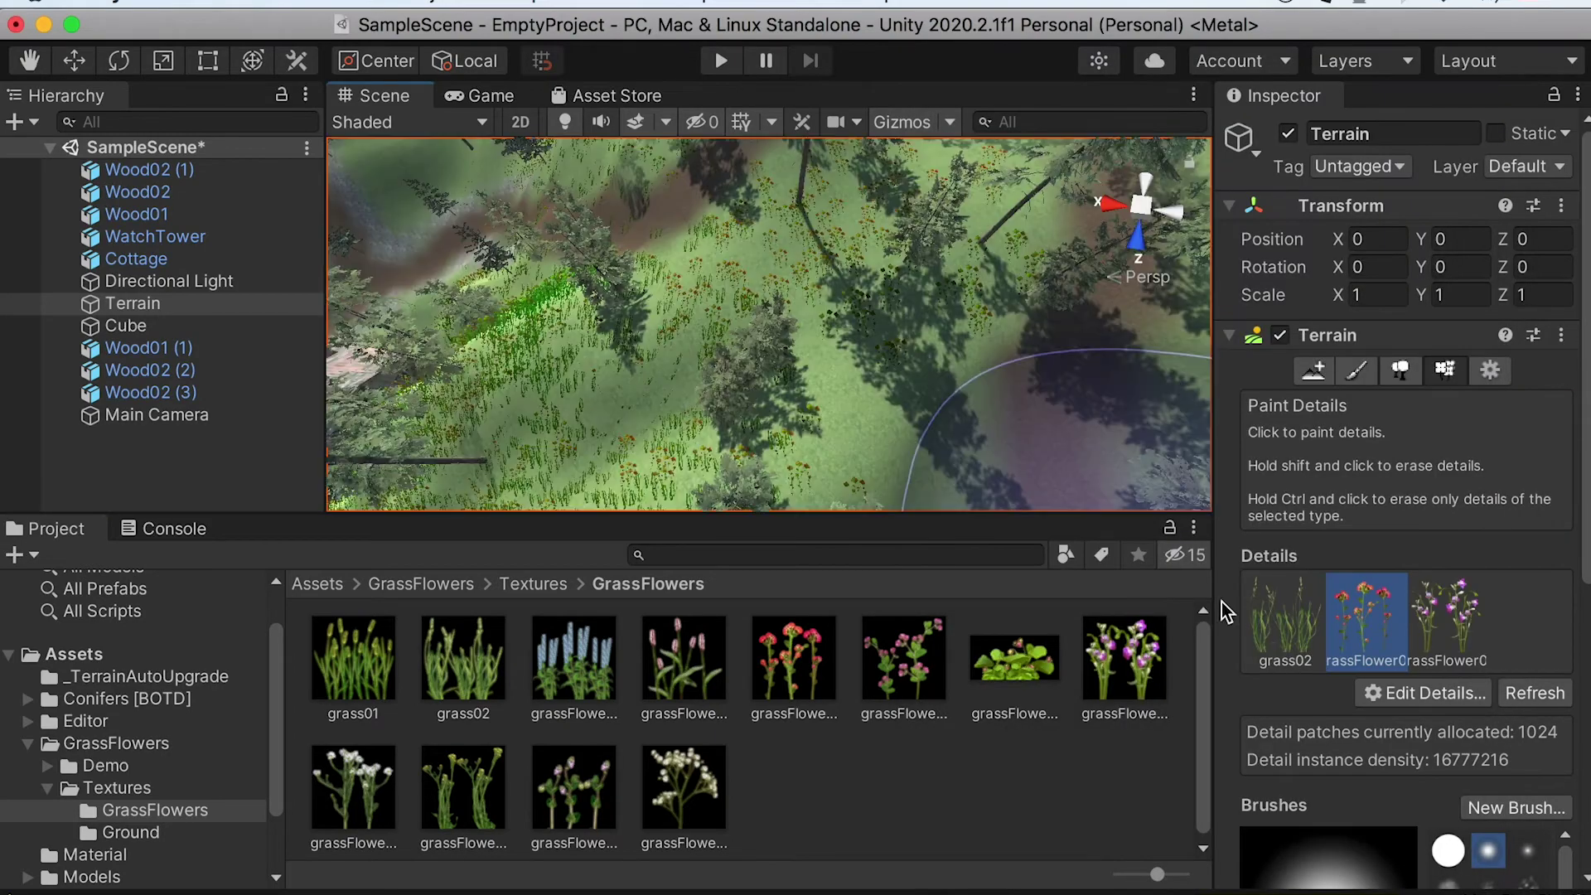
# Paint the purple grassFlower06 flowers over the terrain among the trees and around the paths.
pyautogui.click(1460, 623)
pyautogui.moveTo(970, 334); pyautogui.dragTo(903, 372, button='right')
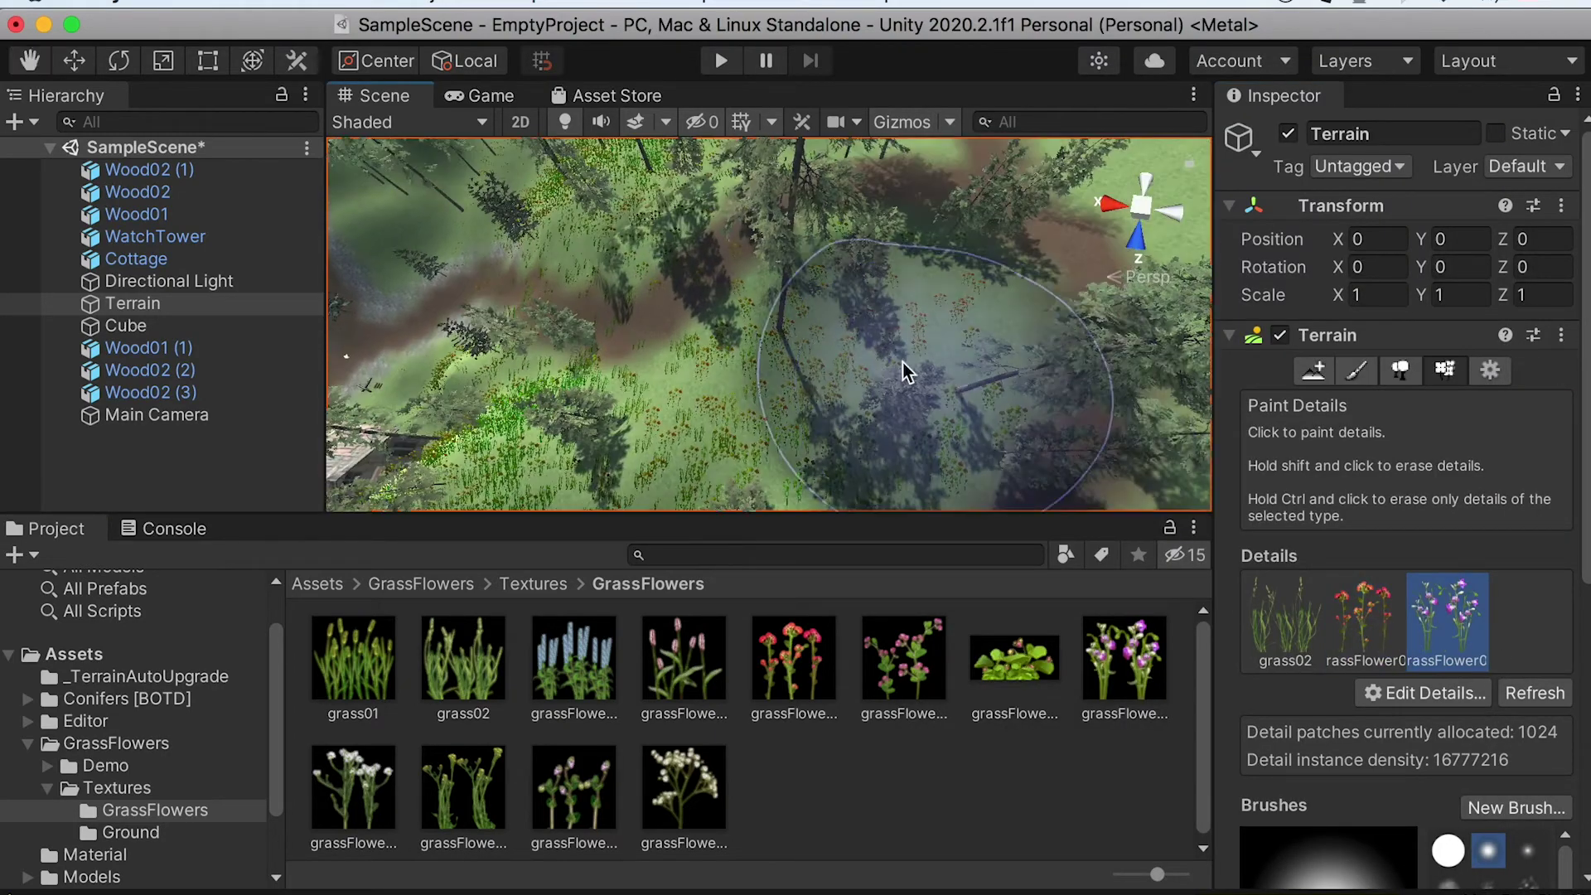
pyautogui.moveTo(987, 405); pyautogui.dragTo(1072, 337, button='middle')
pyautogui.keyDown('alt'); pyautogui.moveTo(880, 363); pyautogui.dragTo(933, 383); pyautogui.keyUp('alt')
pyautogui.keyDown('alt'); pyautogui.moveTo(934, 410); pyautogui.dragTo(1206, 411); pyautogui.keyUp('alt')
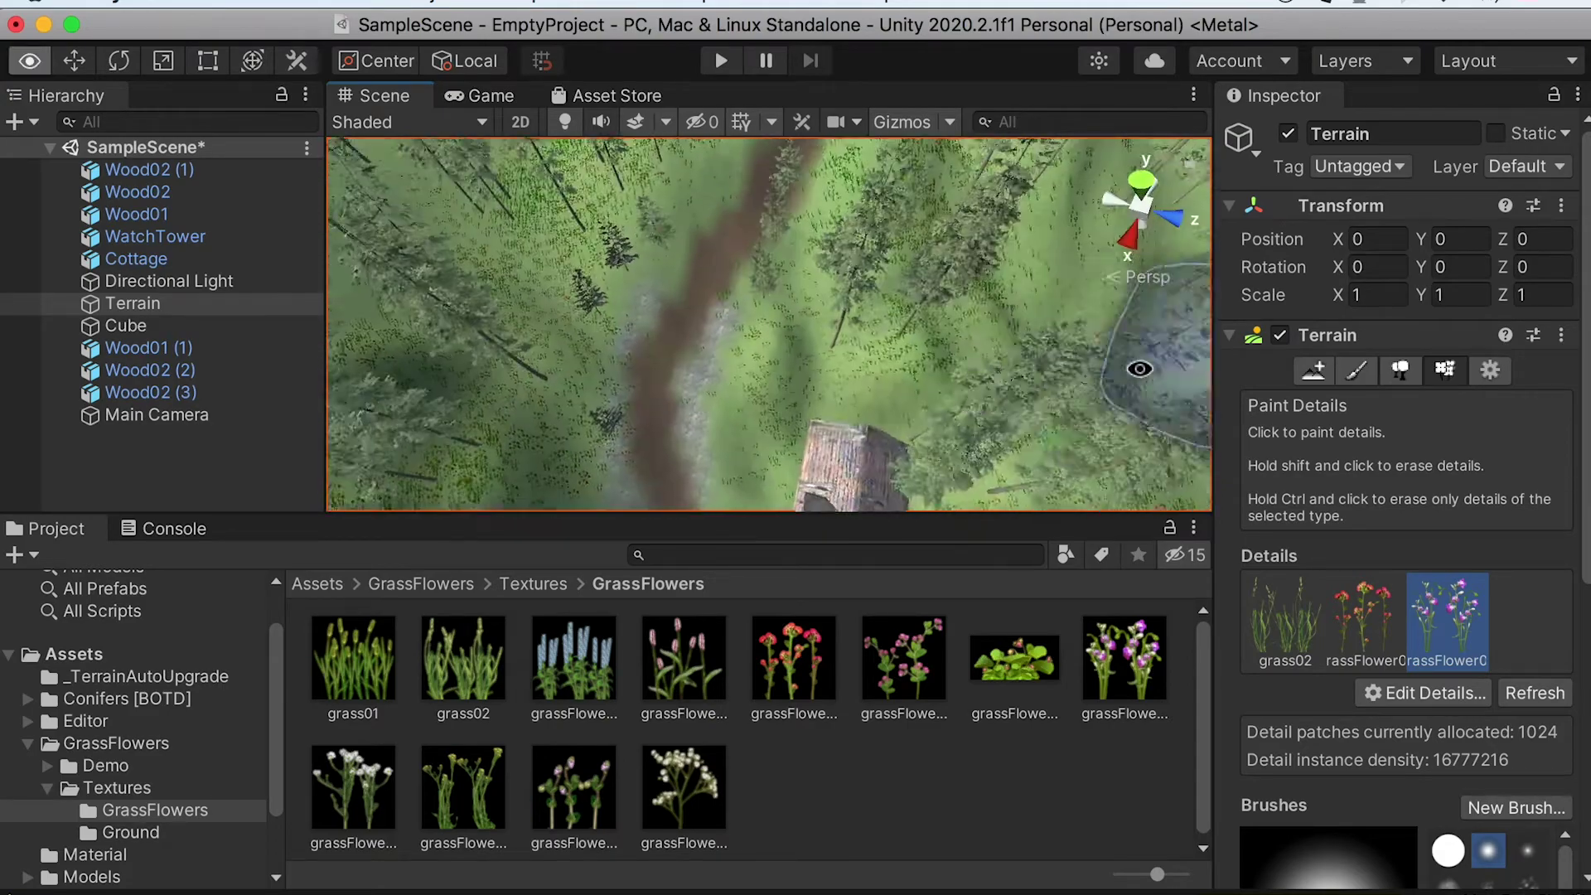
pyautogui.scroll(3, 891, 401)
pyautogui.keyDown('alt'); pyautogui.moveTo(1077, 373); pyautogui.dragTo(912, 348); pyautogui.keyUp('alt')
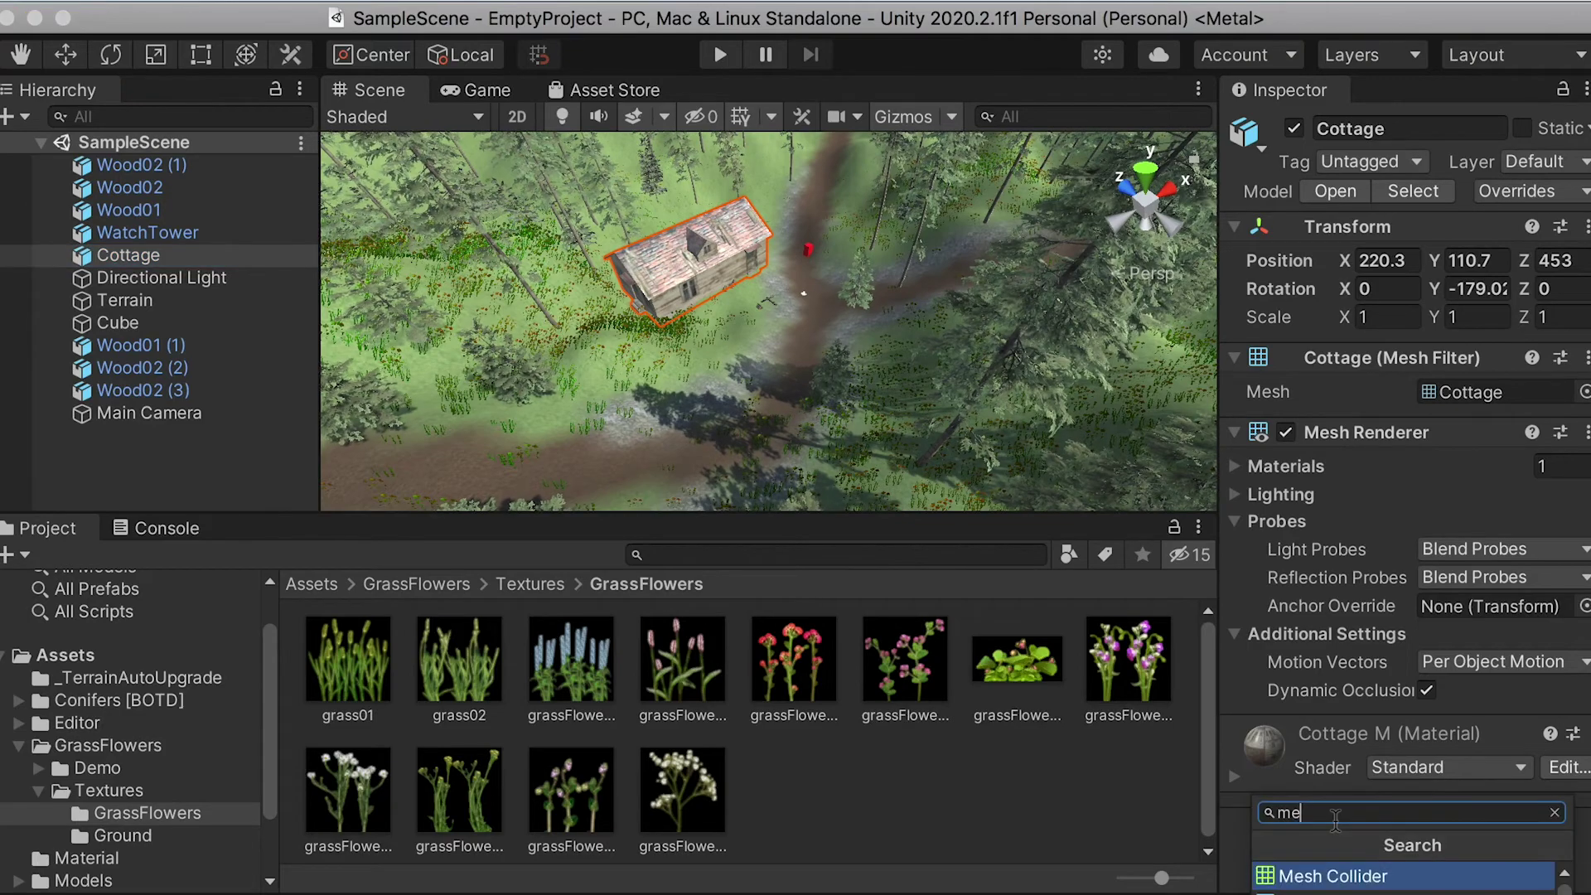
# Add a Mesh Collider component to the Cottage and to the WatchTower.
pyautogui.click(1348, 876)
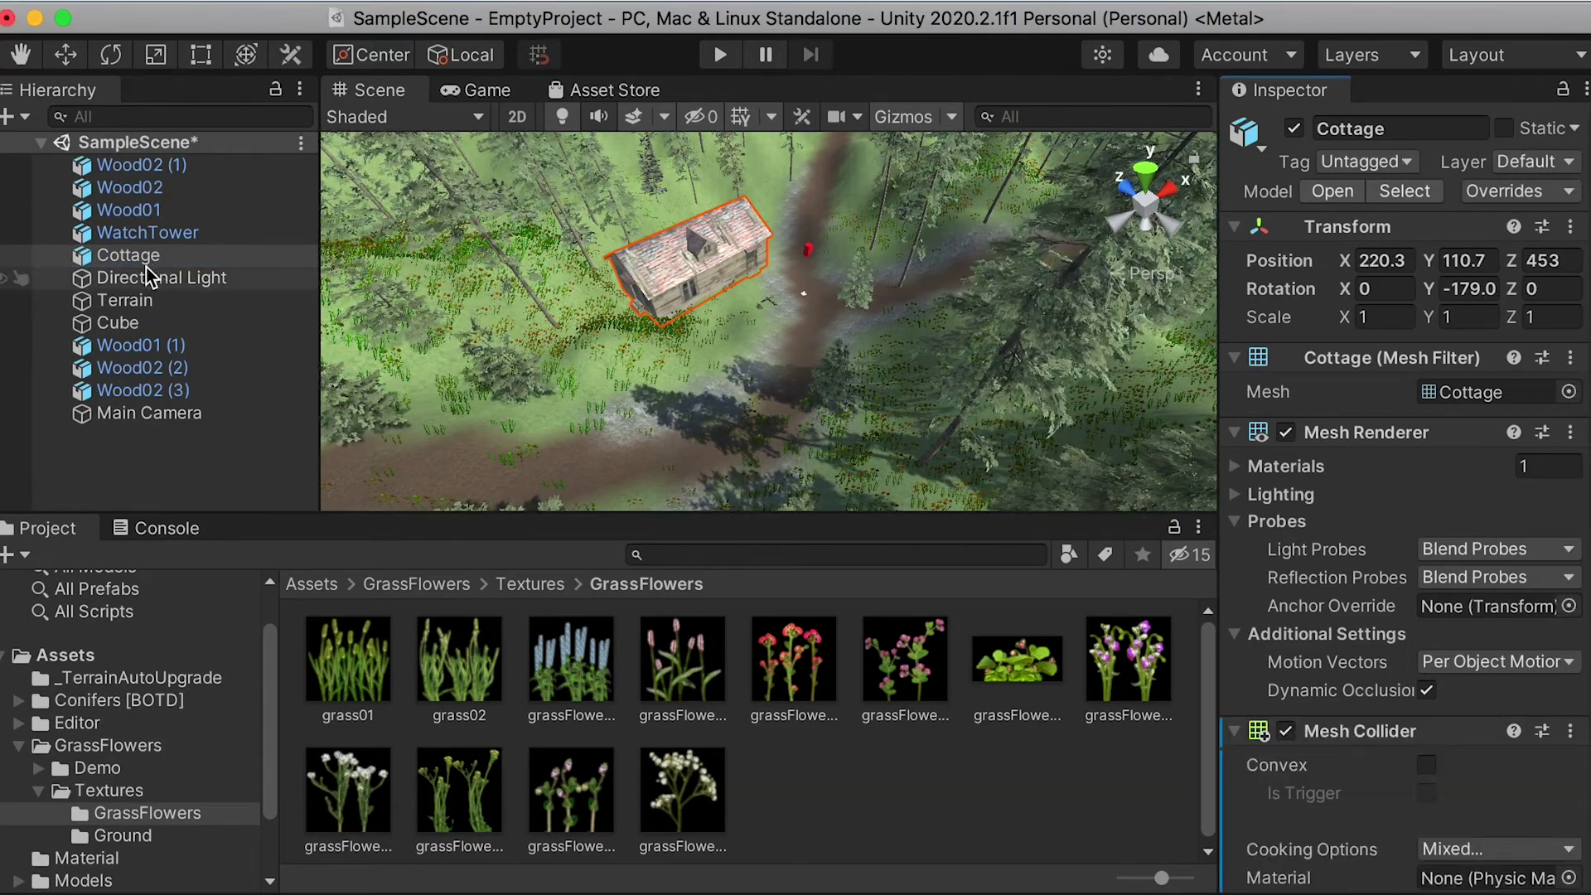
pyautogui.click(141, 234)
pyautogui.press('f')
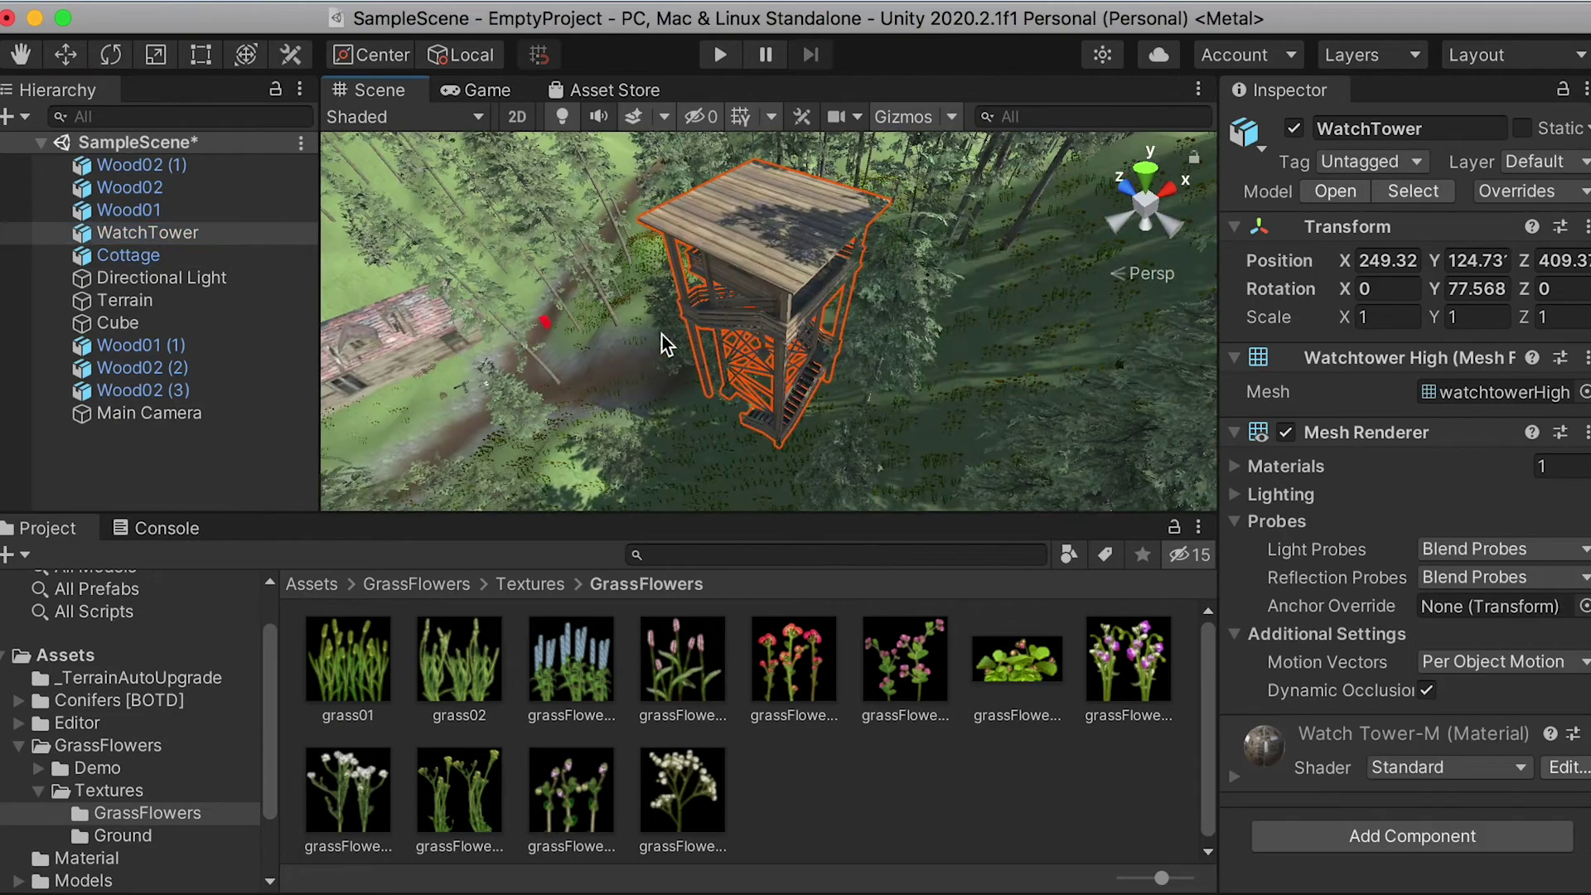
pyautogui.click(1435, 829)
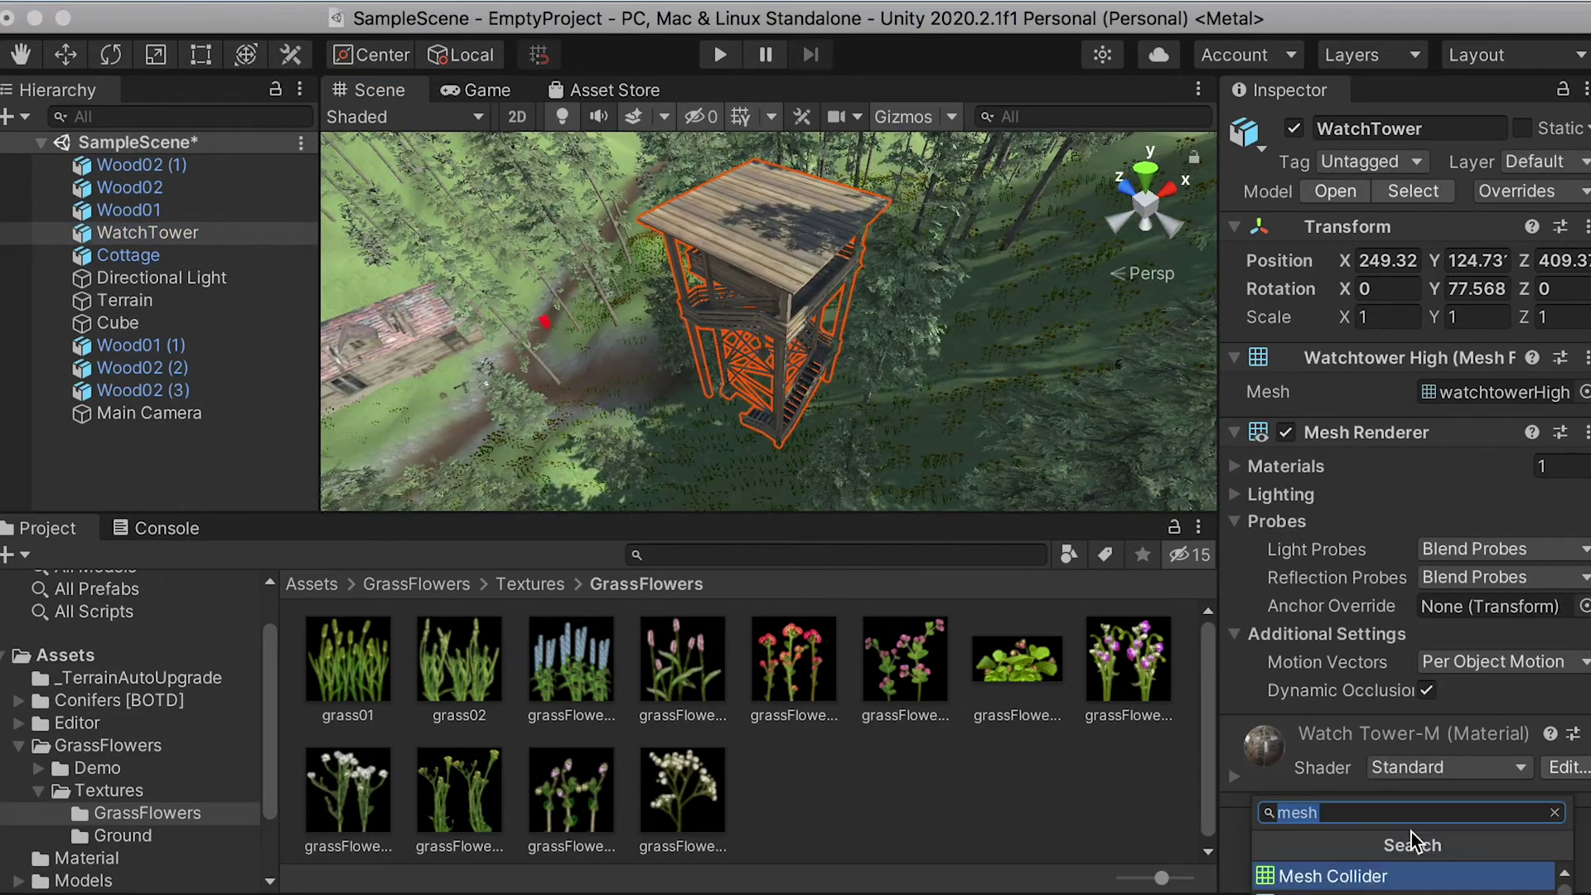
pyautogui.click(1349, 876)
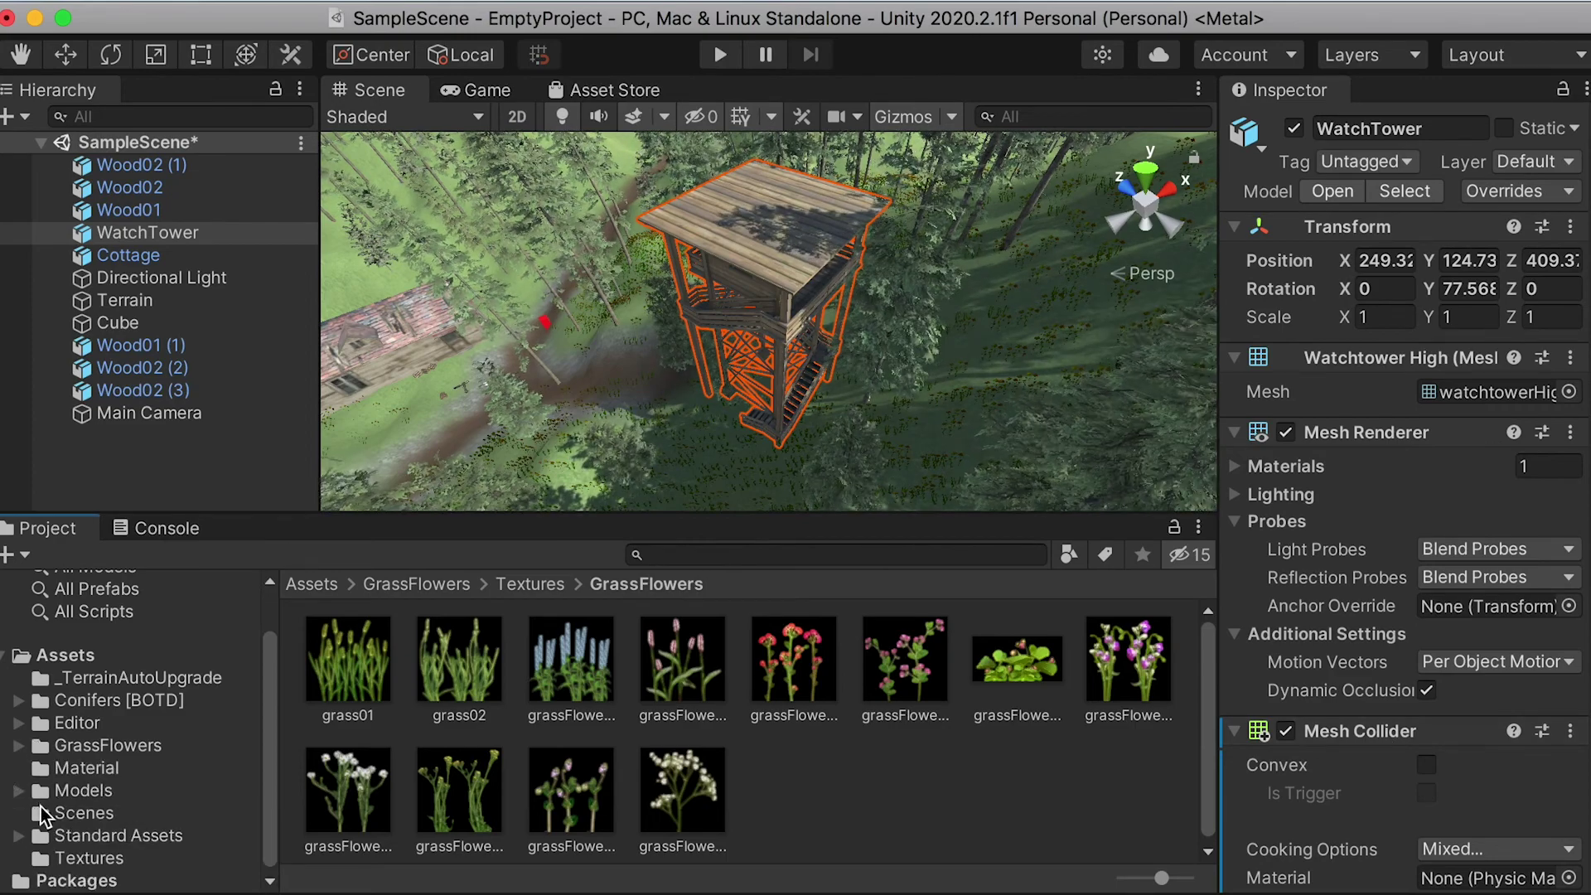
# Place the FPSController prefab from the Standard Assets FirstPersonCharacter Prefabs folder on the path beside the red cube.
pyautogui.click(19, 829)
pyautogui.scroll(-3, 42, 828)
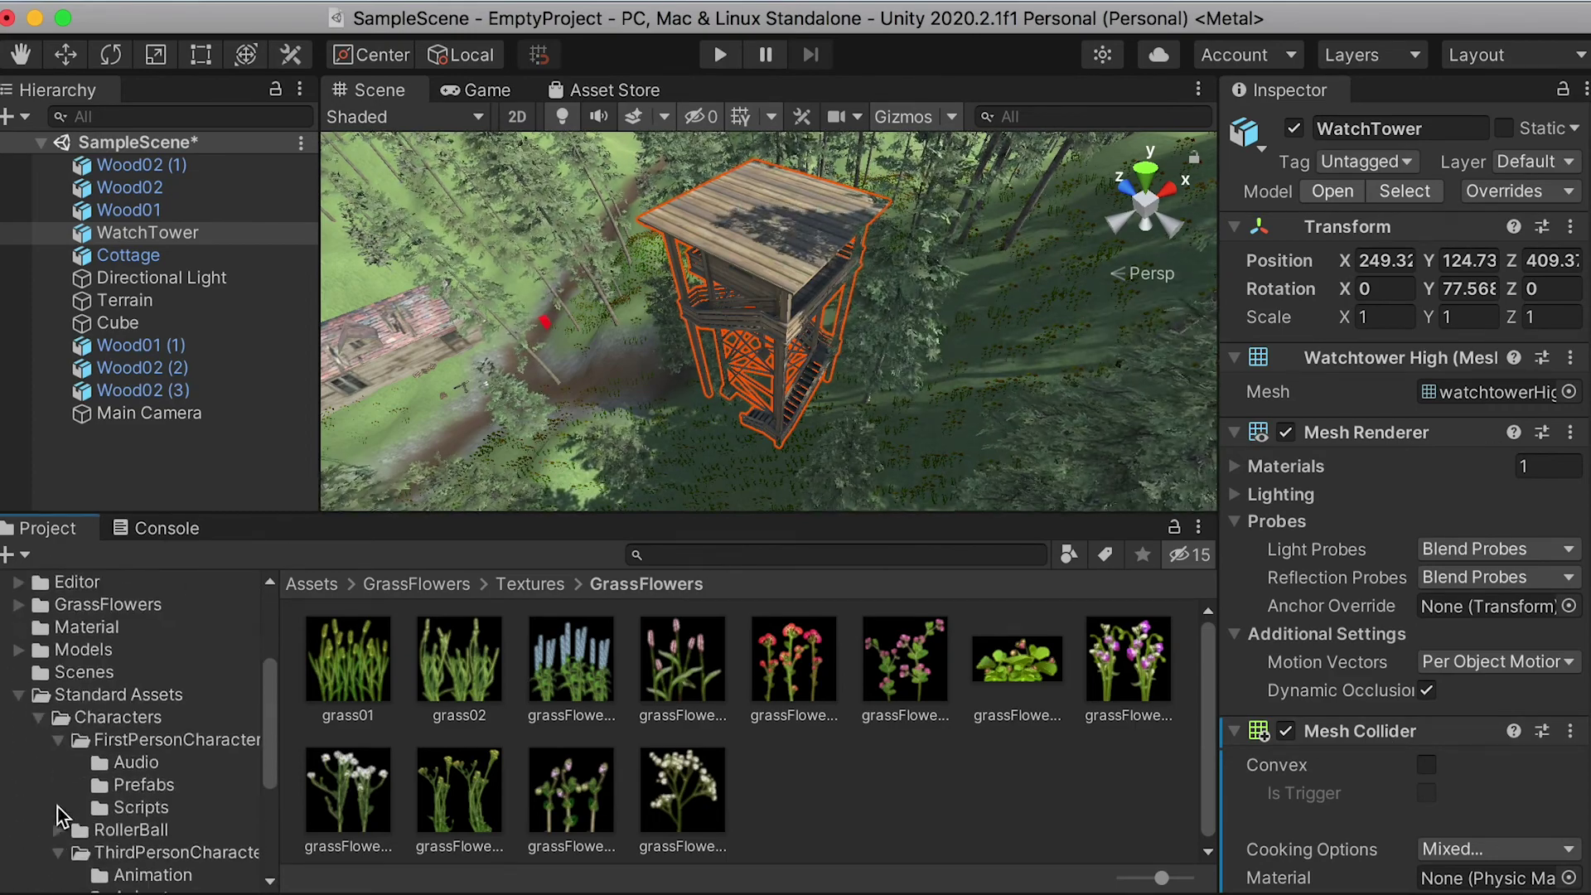
pyautogui.click(125, 786)
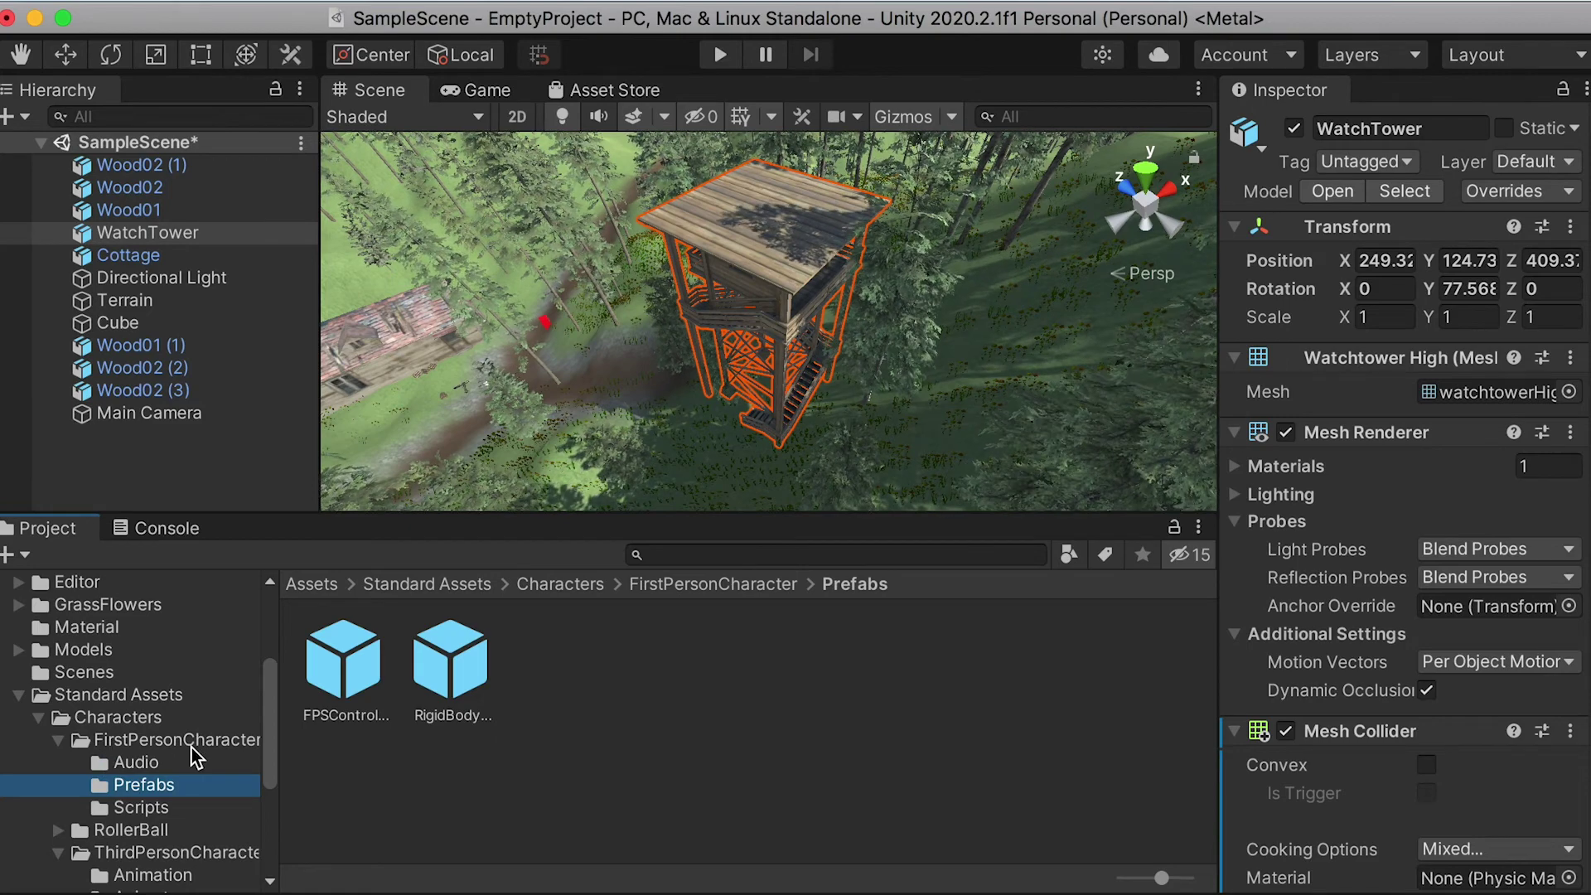
pyautogui.click(371, 605)
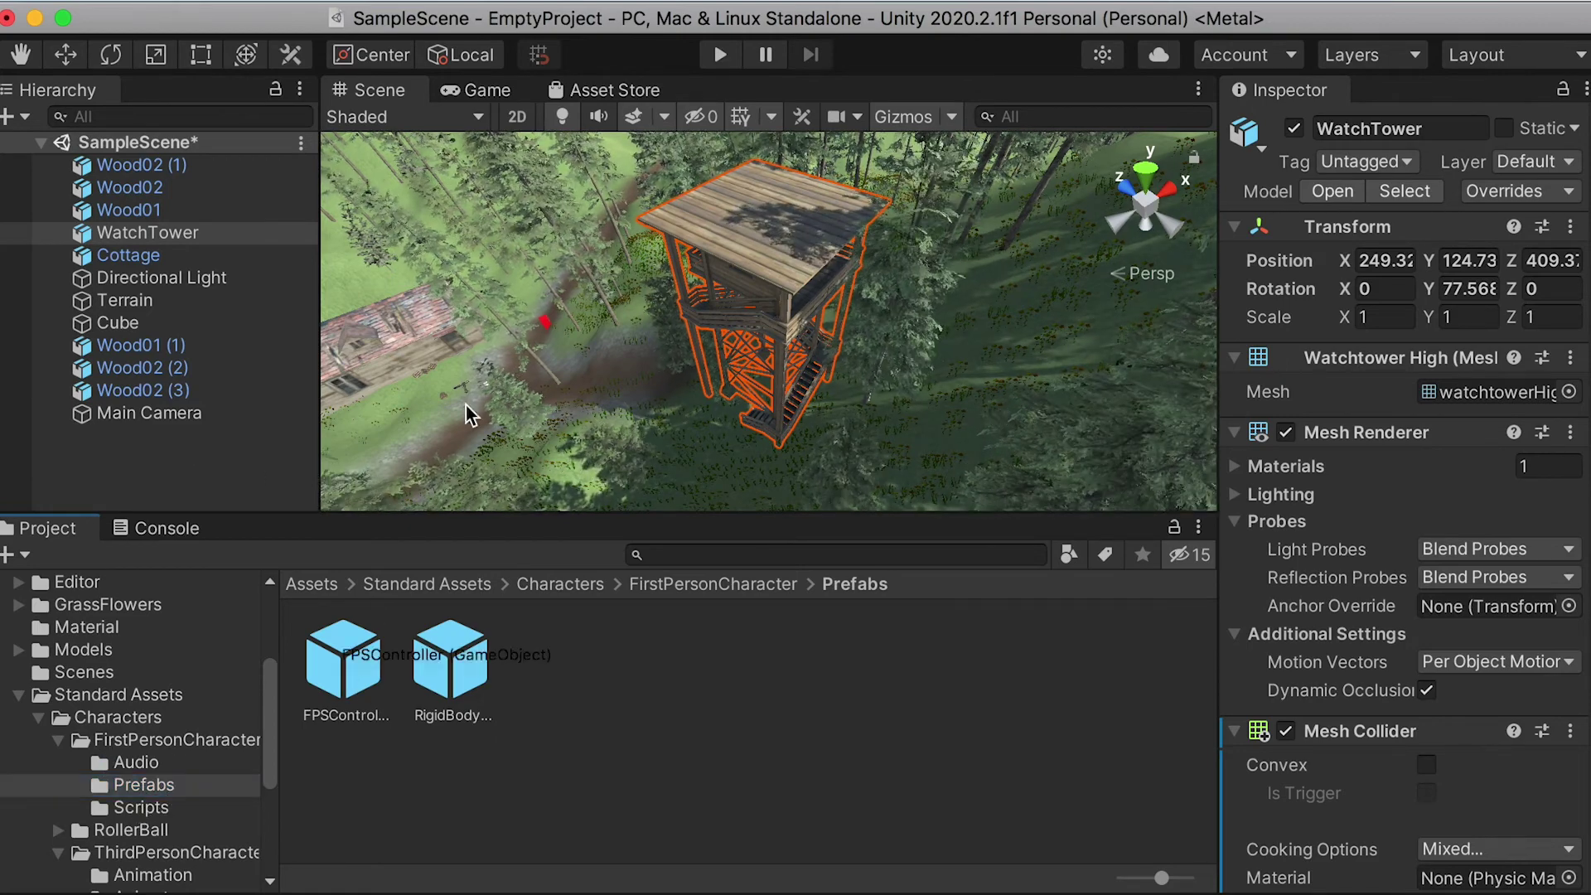
pyautogui.moveTo(540, 340); pyautogui.dragTo(544, 343)
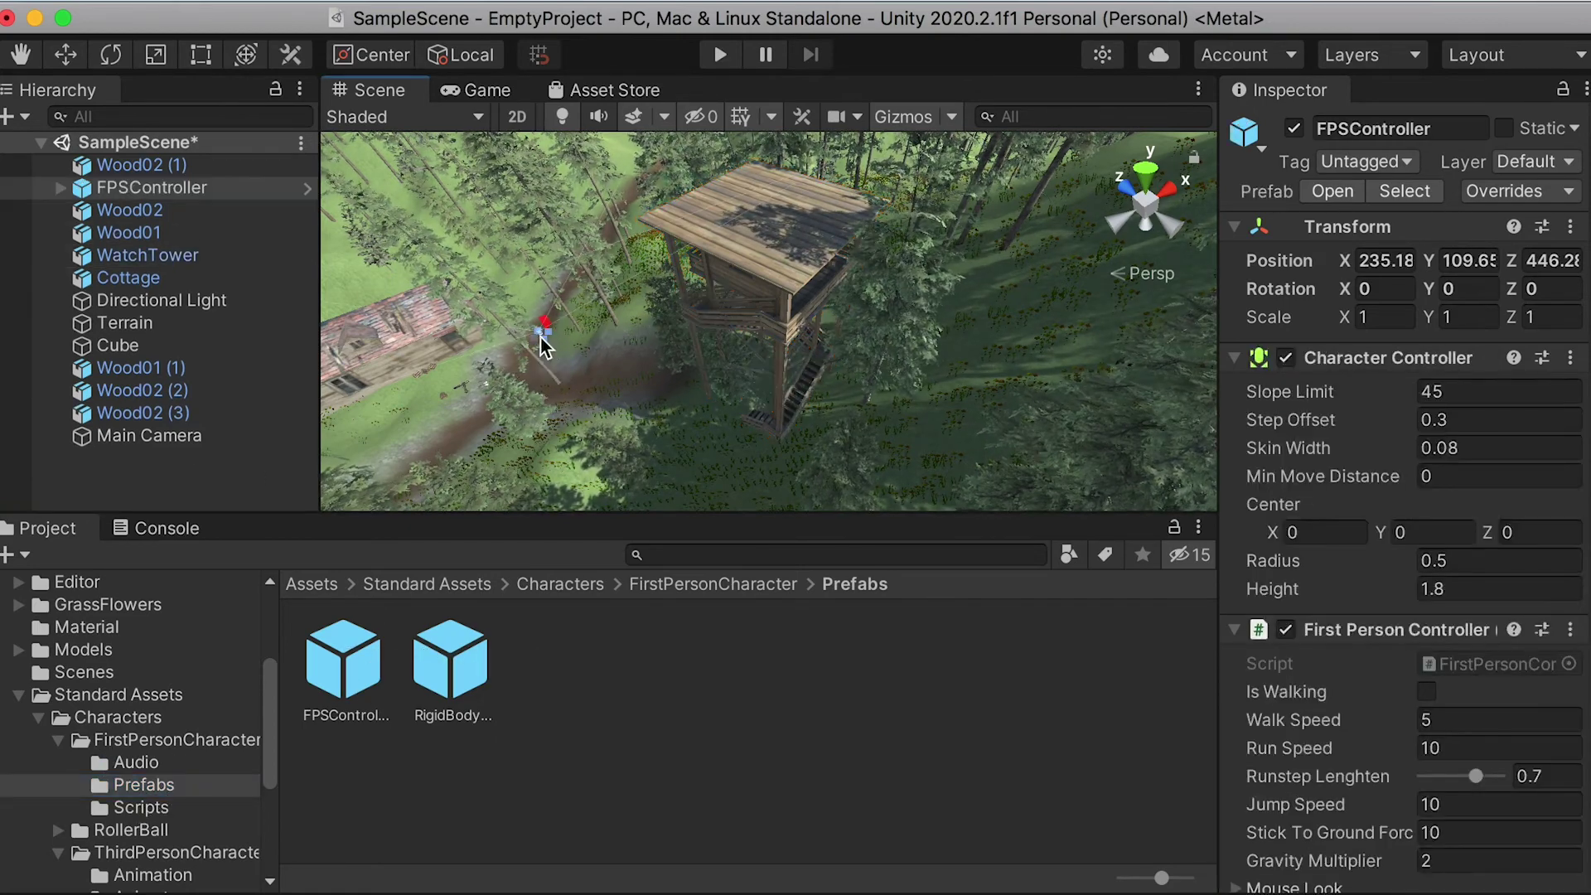
# Raise the FPSController above the ground to a Y position of about 110.66.
pyautogui.press('f')
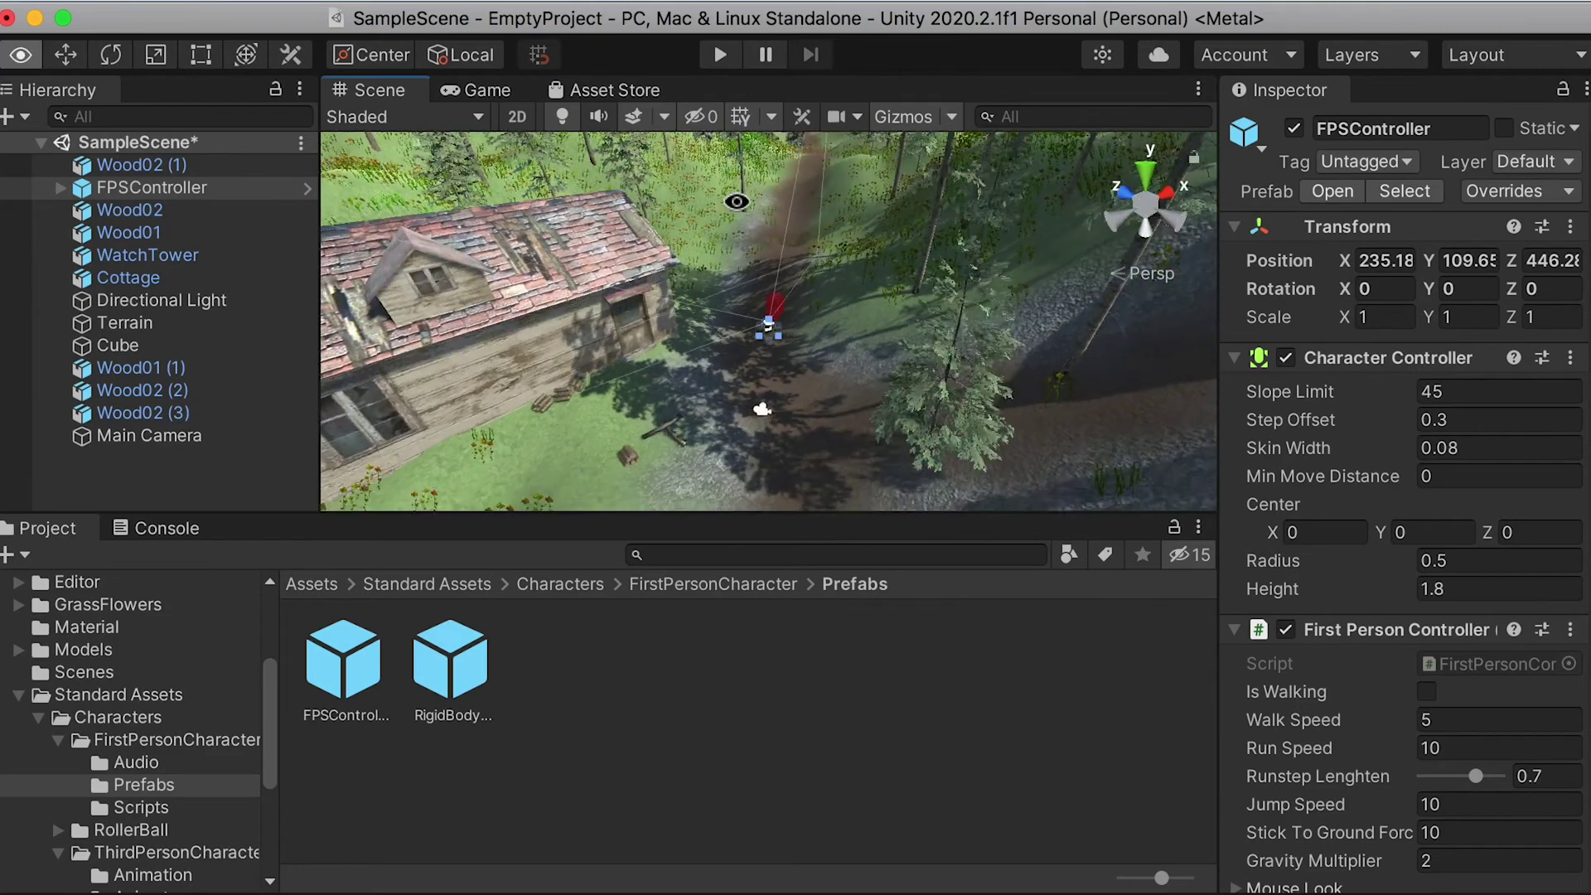
pyautogui.press('w')
pyautogui.moveTo(766, 172); pyautogui.dragTo(770, 122)
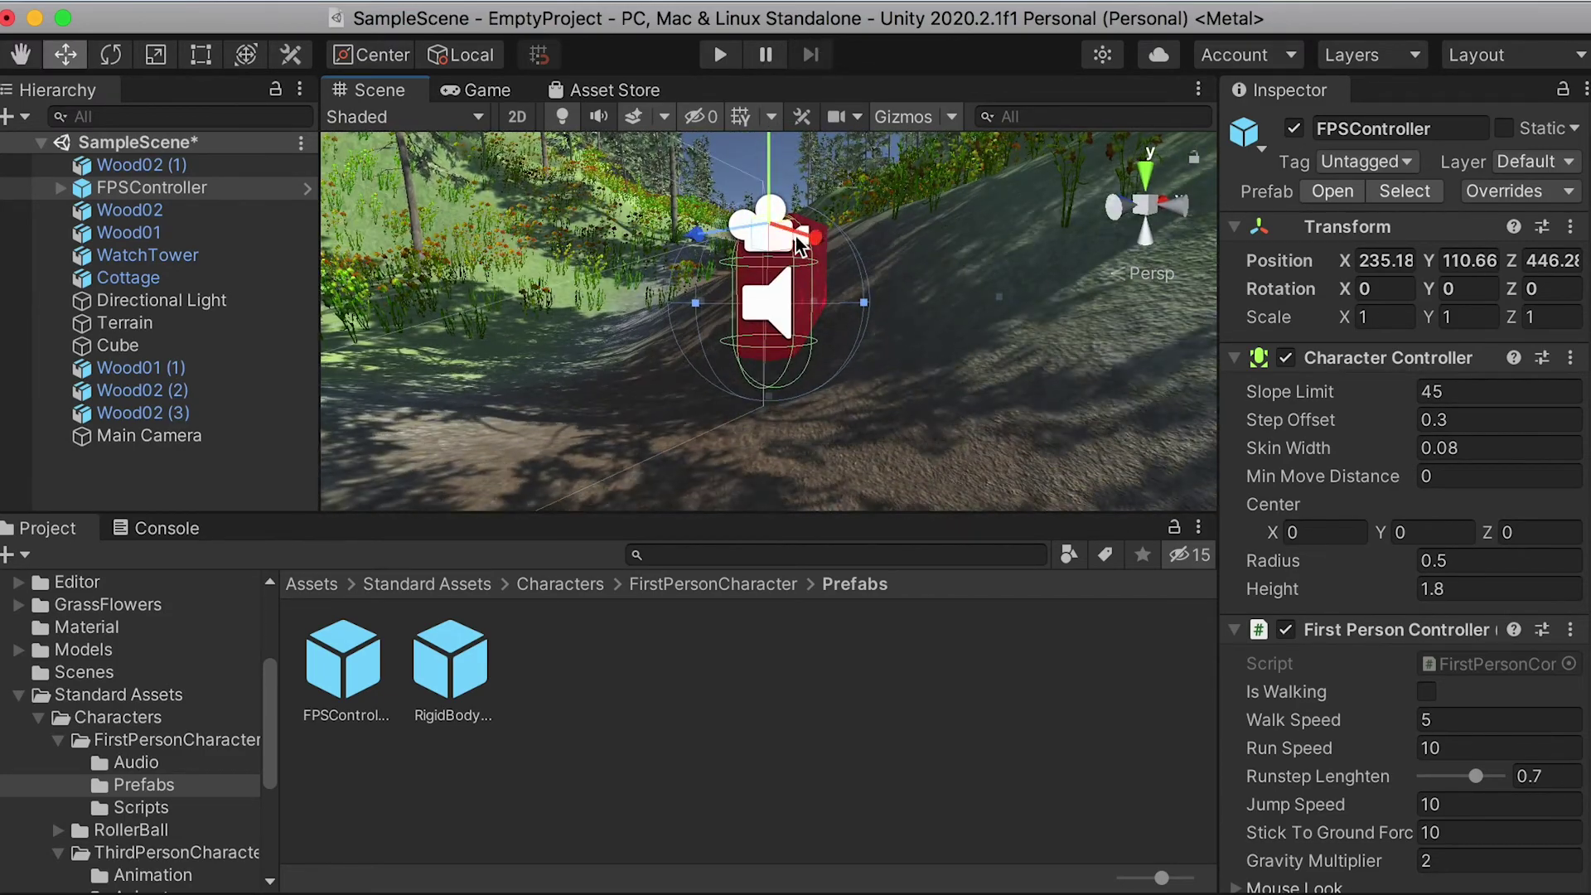
# Deactivate the Main Camera object in the scene.
pyautogui.keyDown('alt'); pyautogui.moveTo(706, 241); pyautogui.dragTo(658, 263); pyautogui.keyUp('alt')
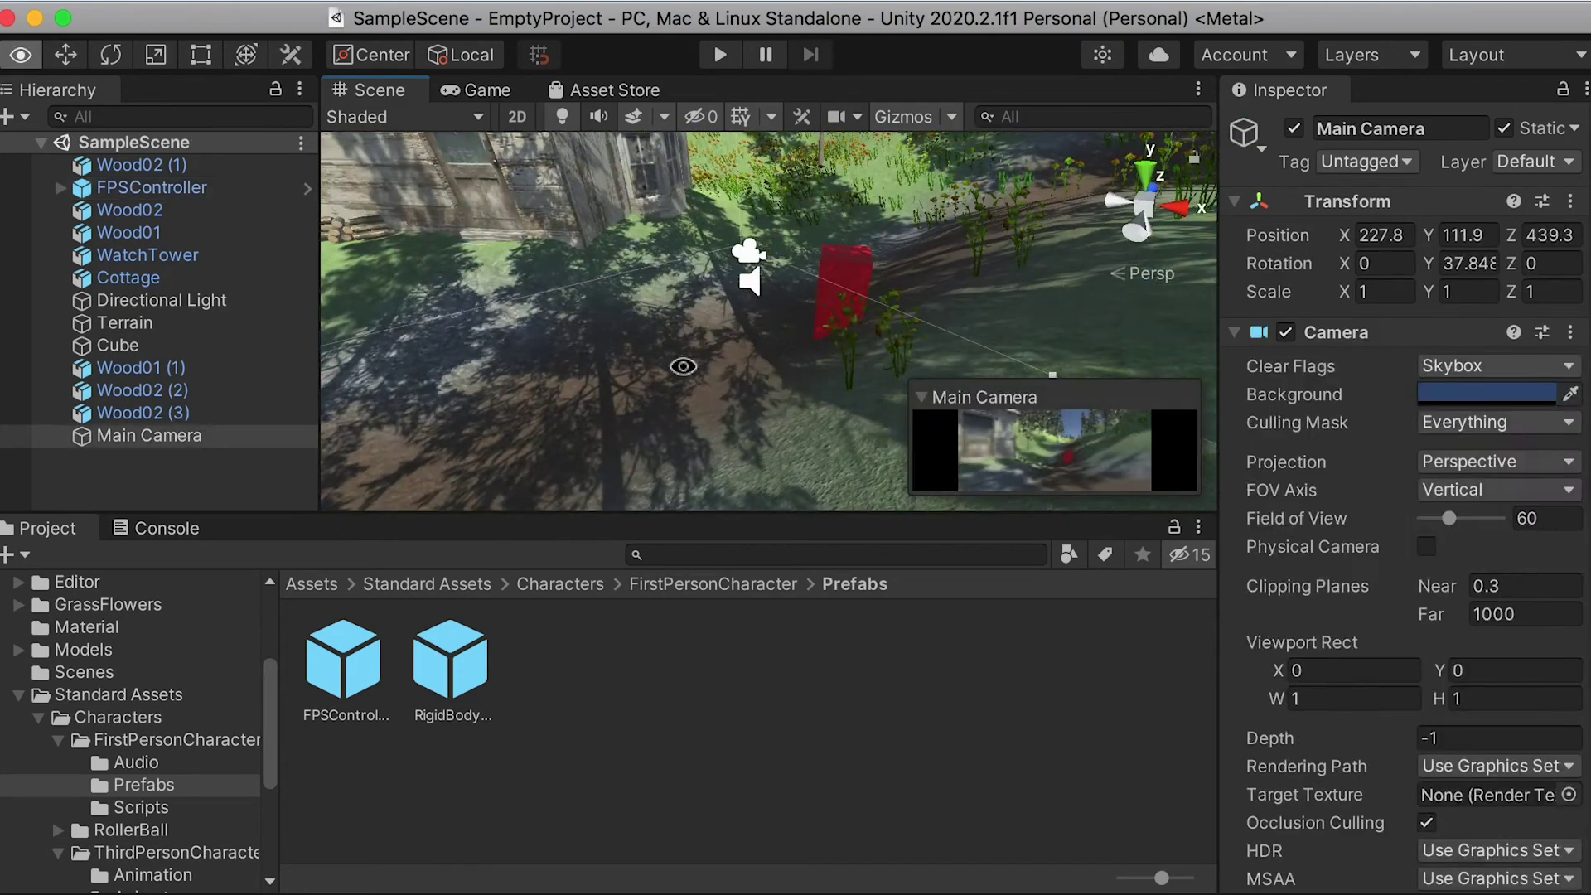
pyautogui.scroll(-3, 792, 278)
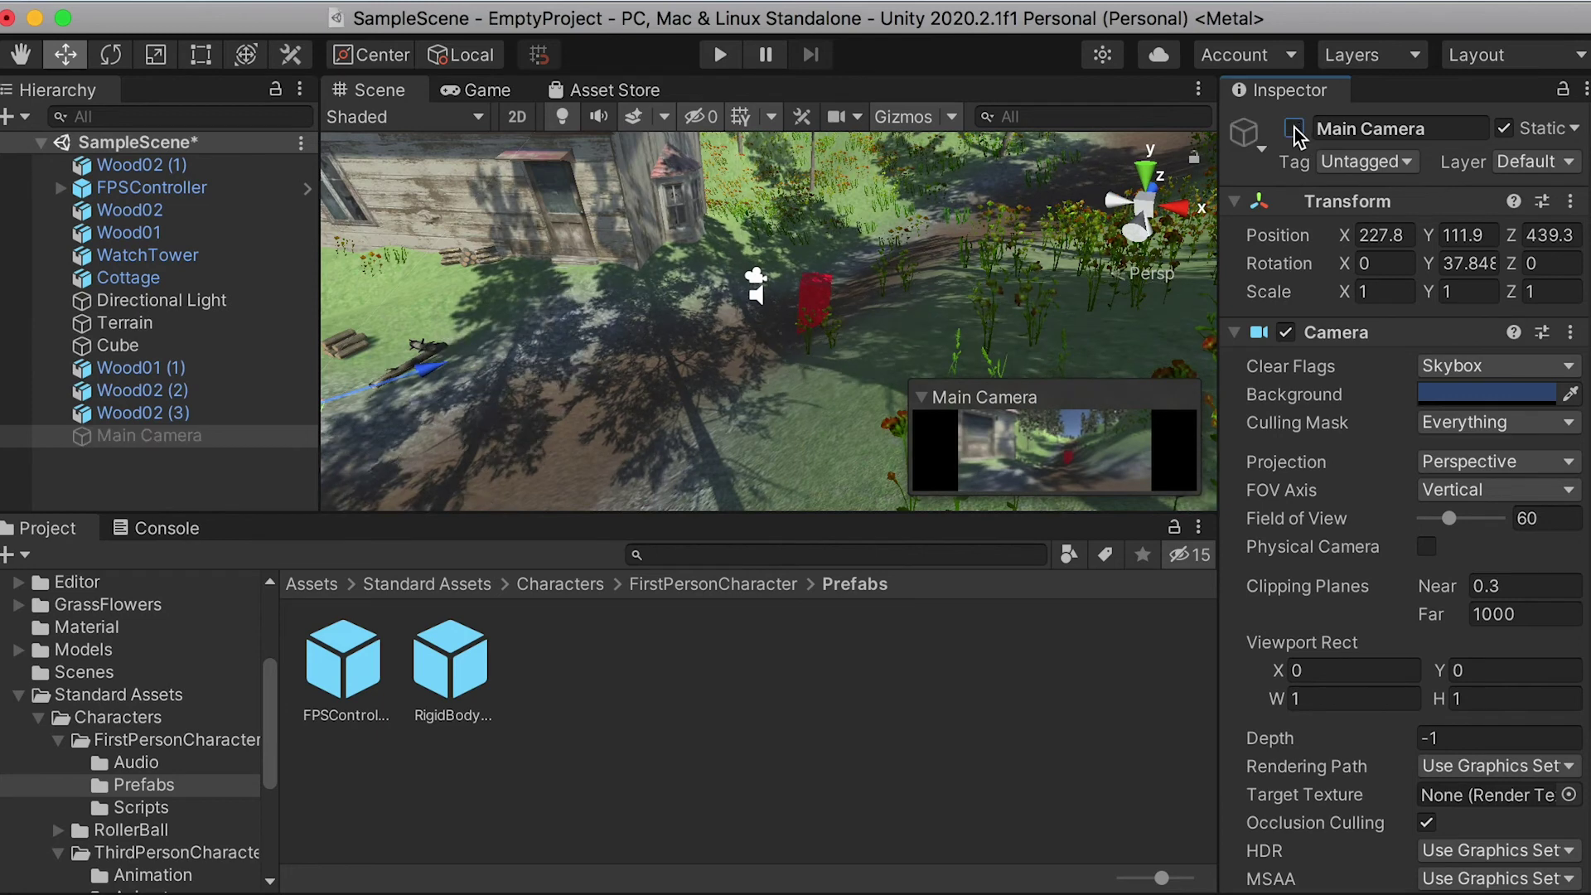
pyautogui.scroll(-2, 497, 383)
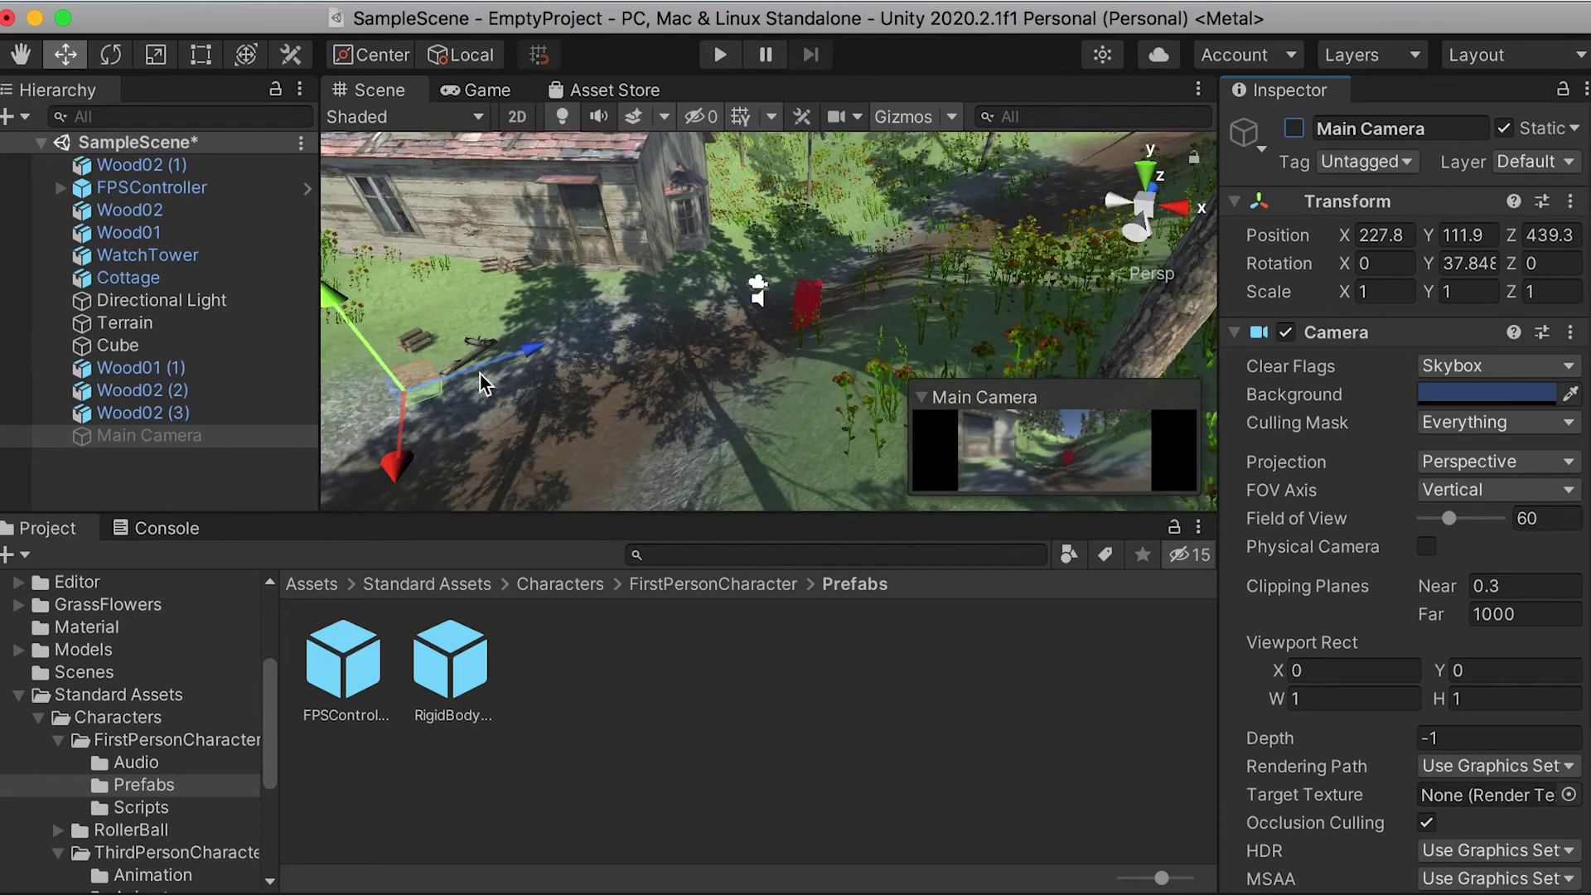
# Run the scene and walk the first-person character along the path to the watchtower's stairs.
pyautogui.click(720, 54)
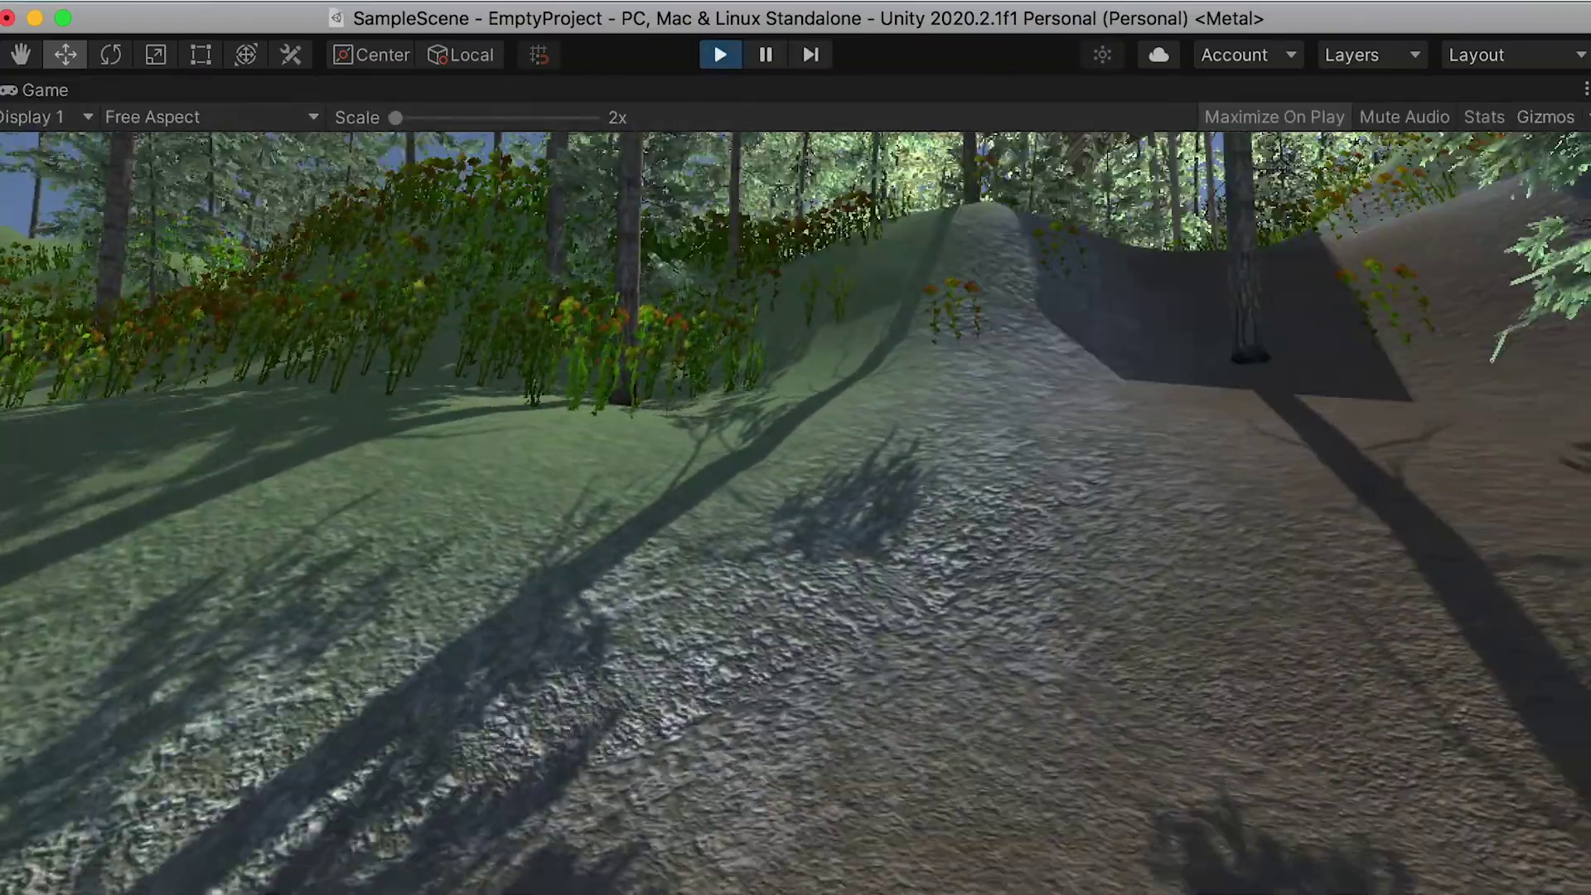
pyautogui.press('w')
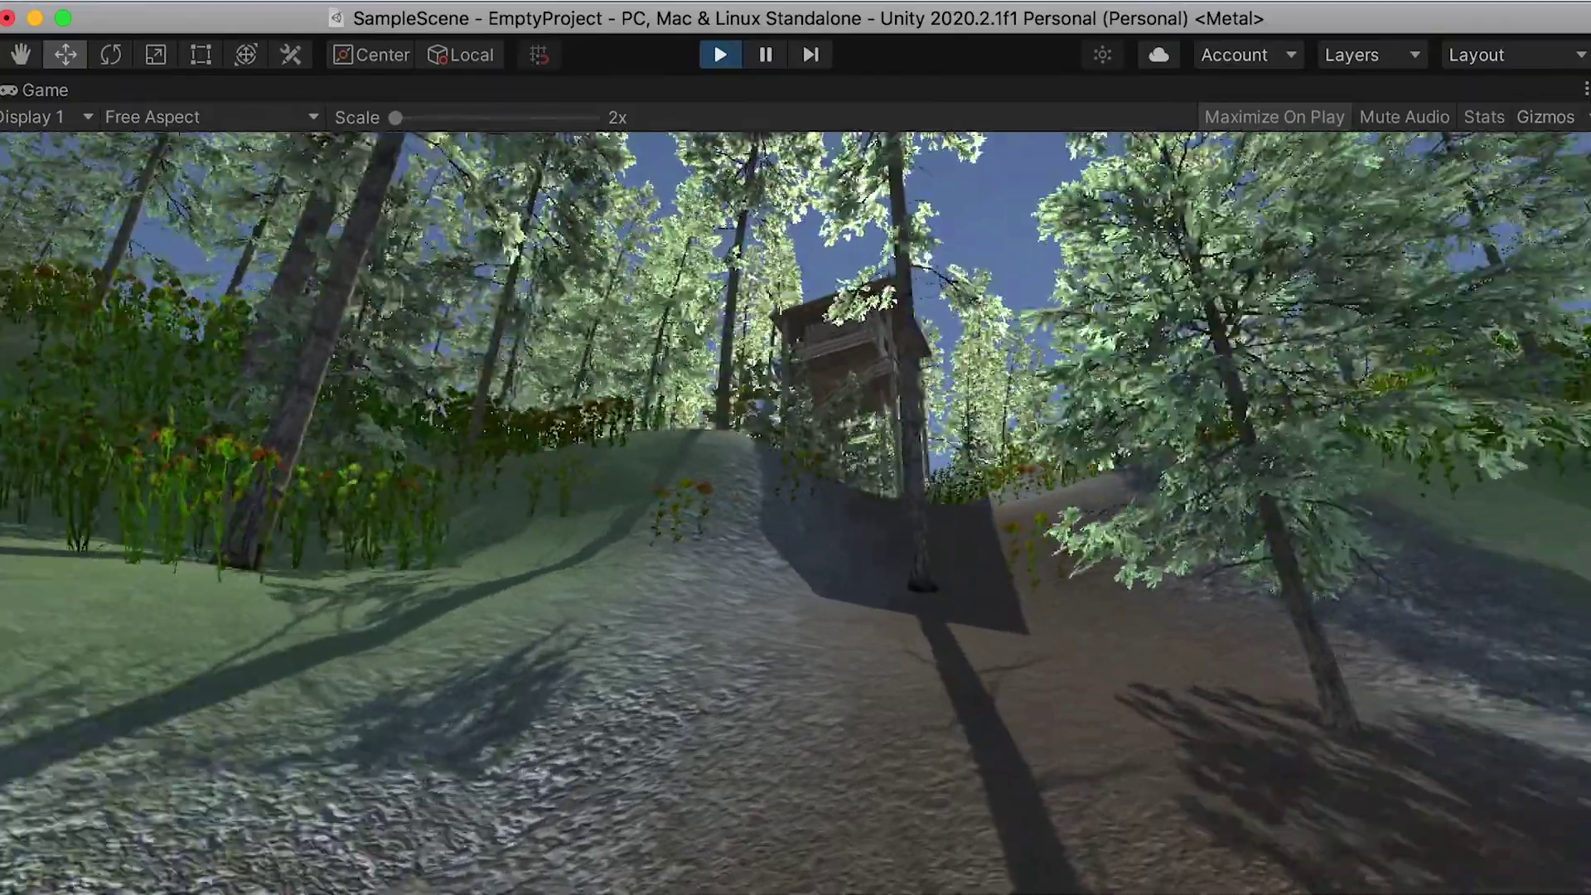
pyautogui.press('w')
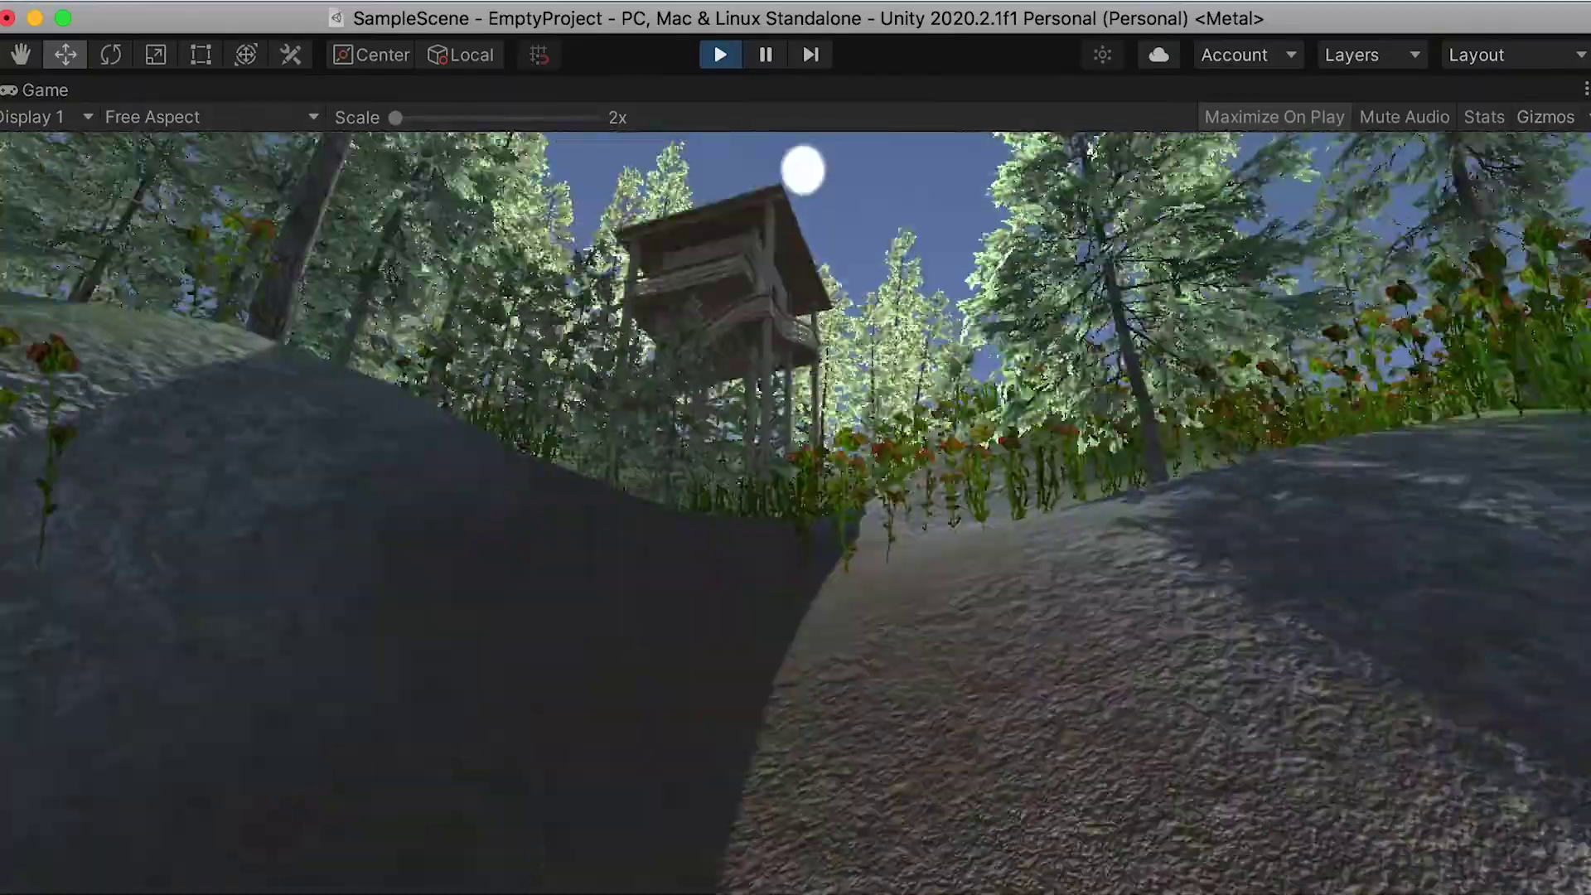
pyautogui.press('w')
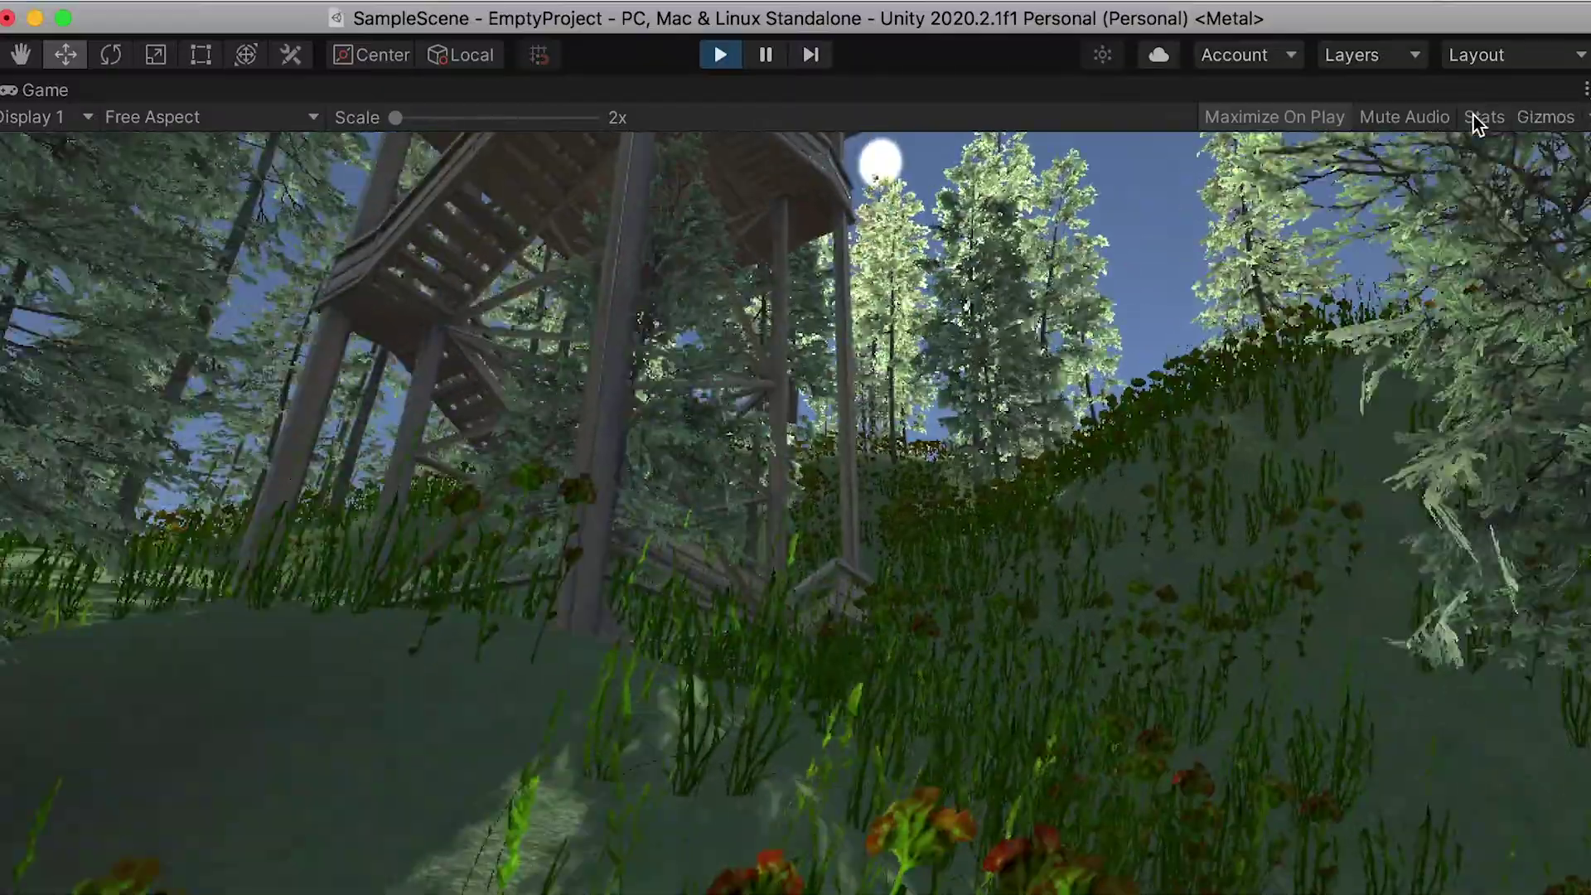
pyautogui.press('w')
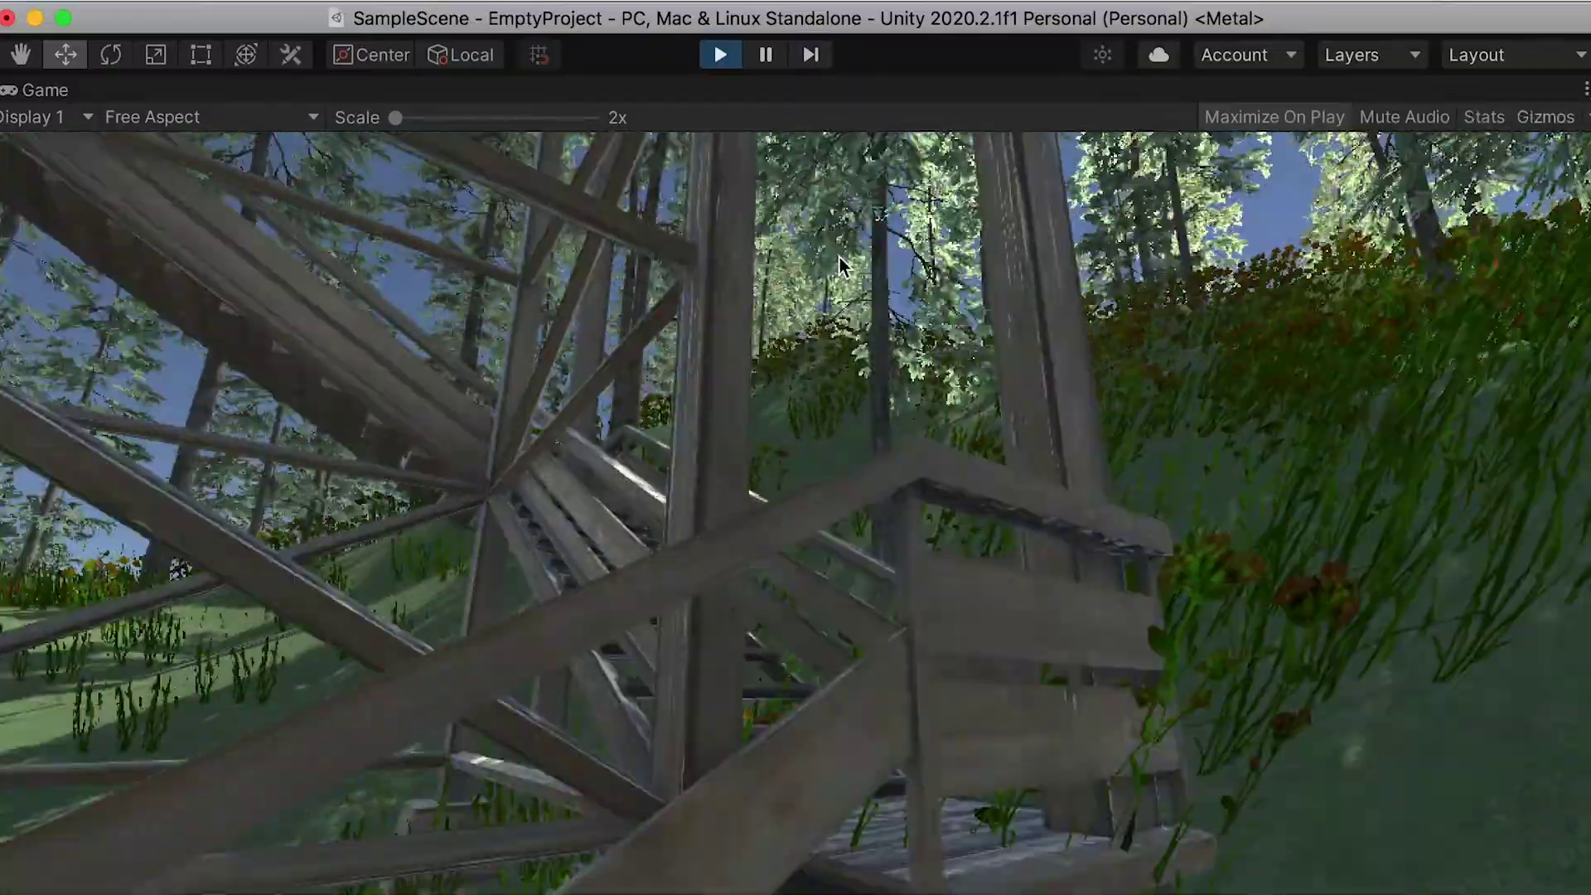
pyautogui.press('w')
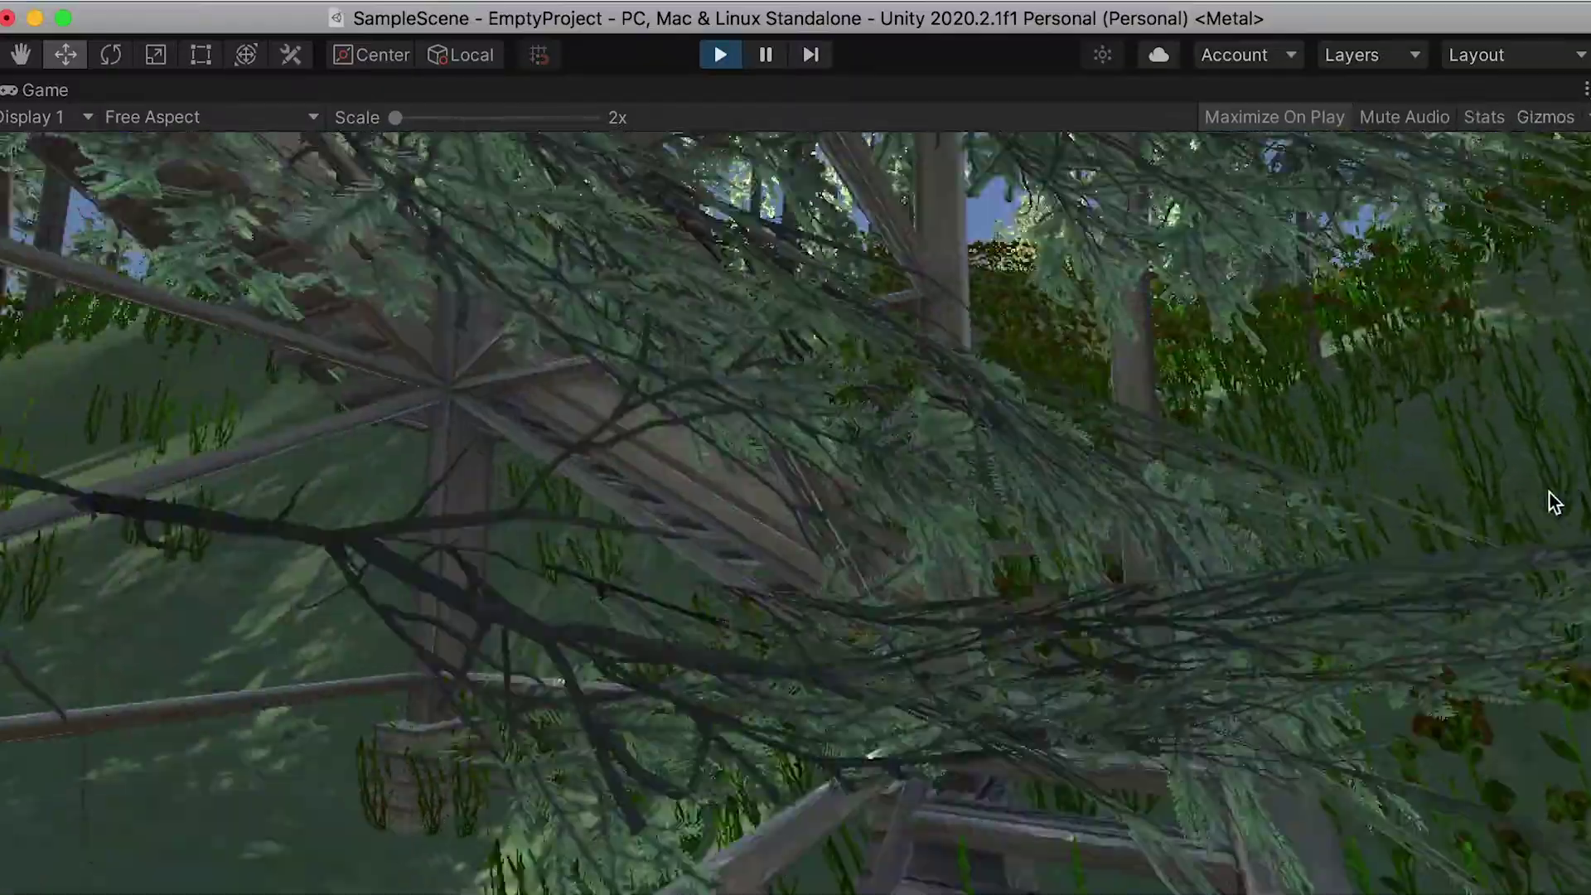
# Walk the first-person character up the watchtower's stairs to the cabin level.
pyautogui.press('w')
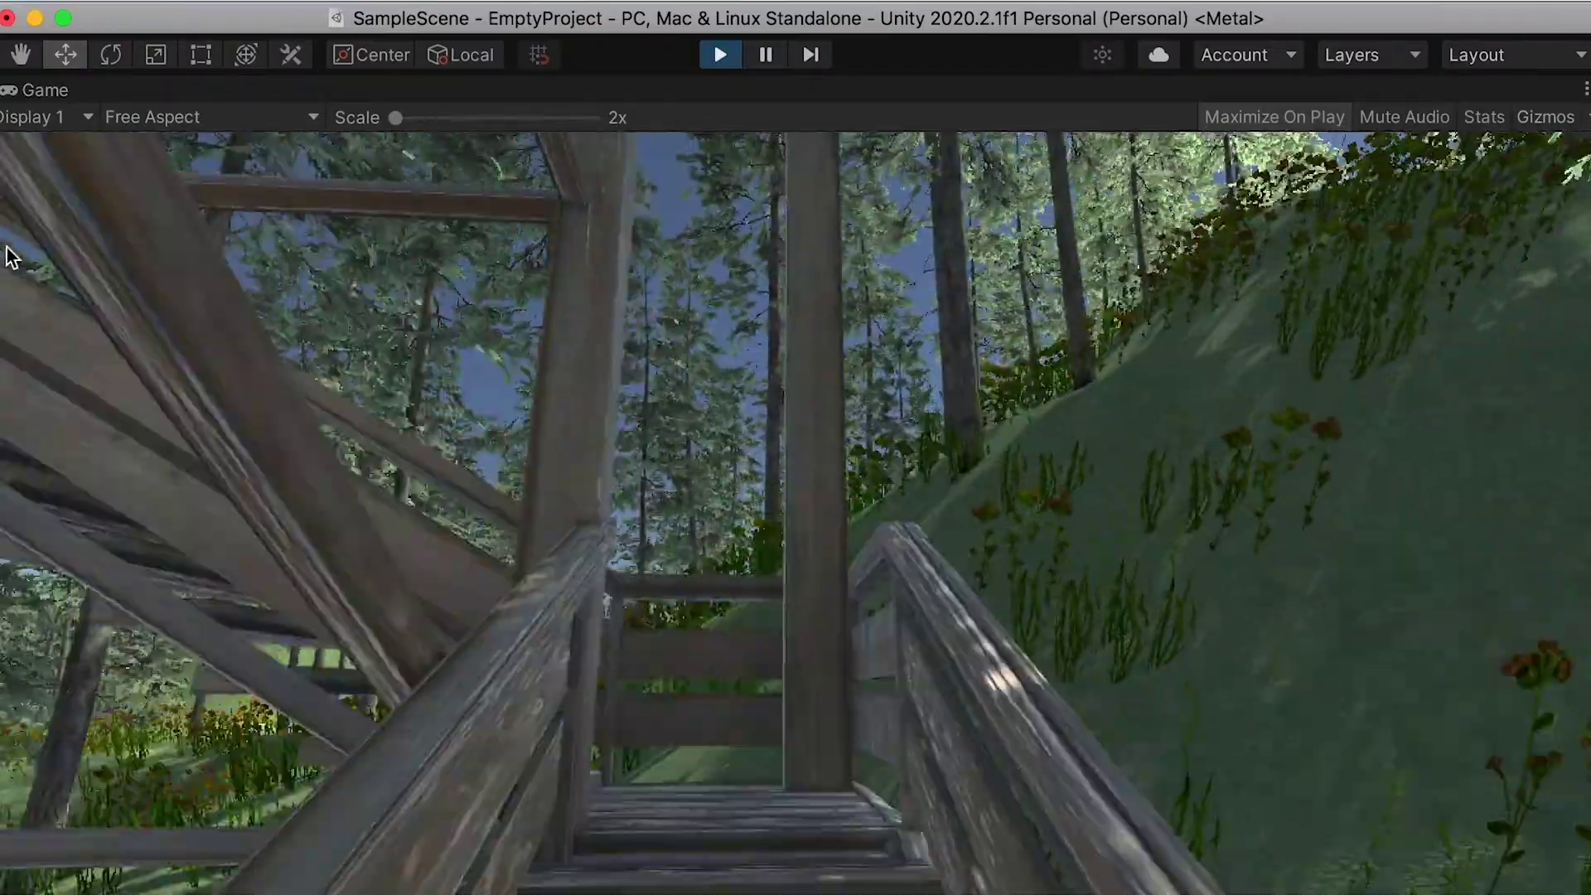
pyautogui.press('w')
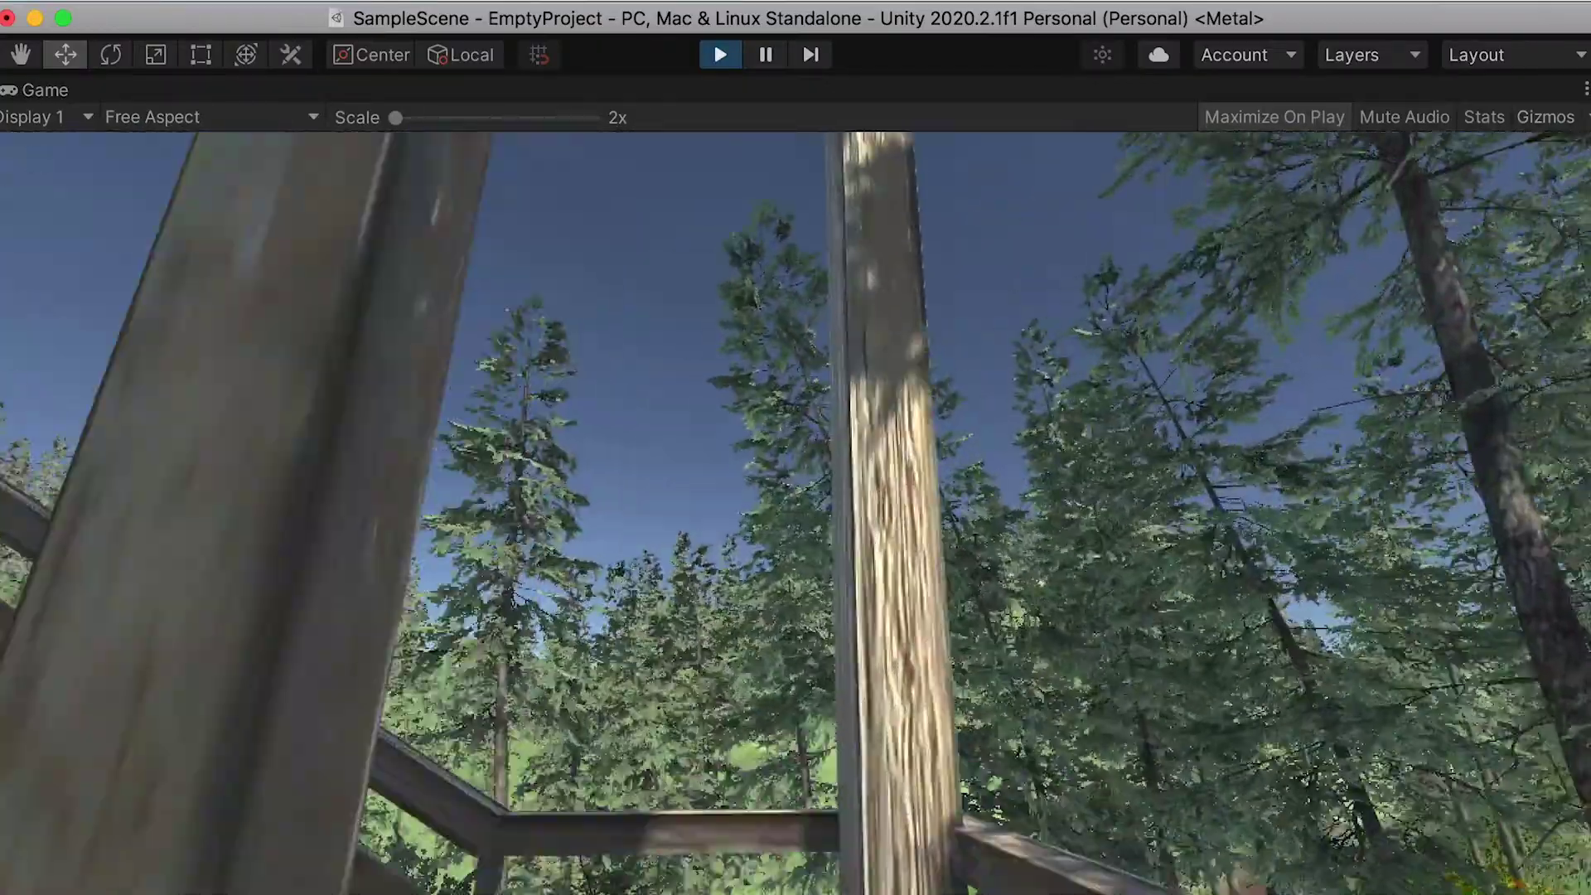
pyautogui.press('w')
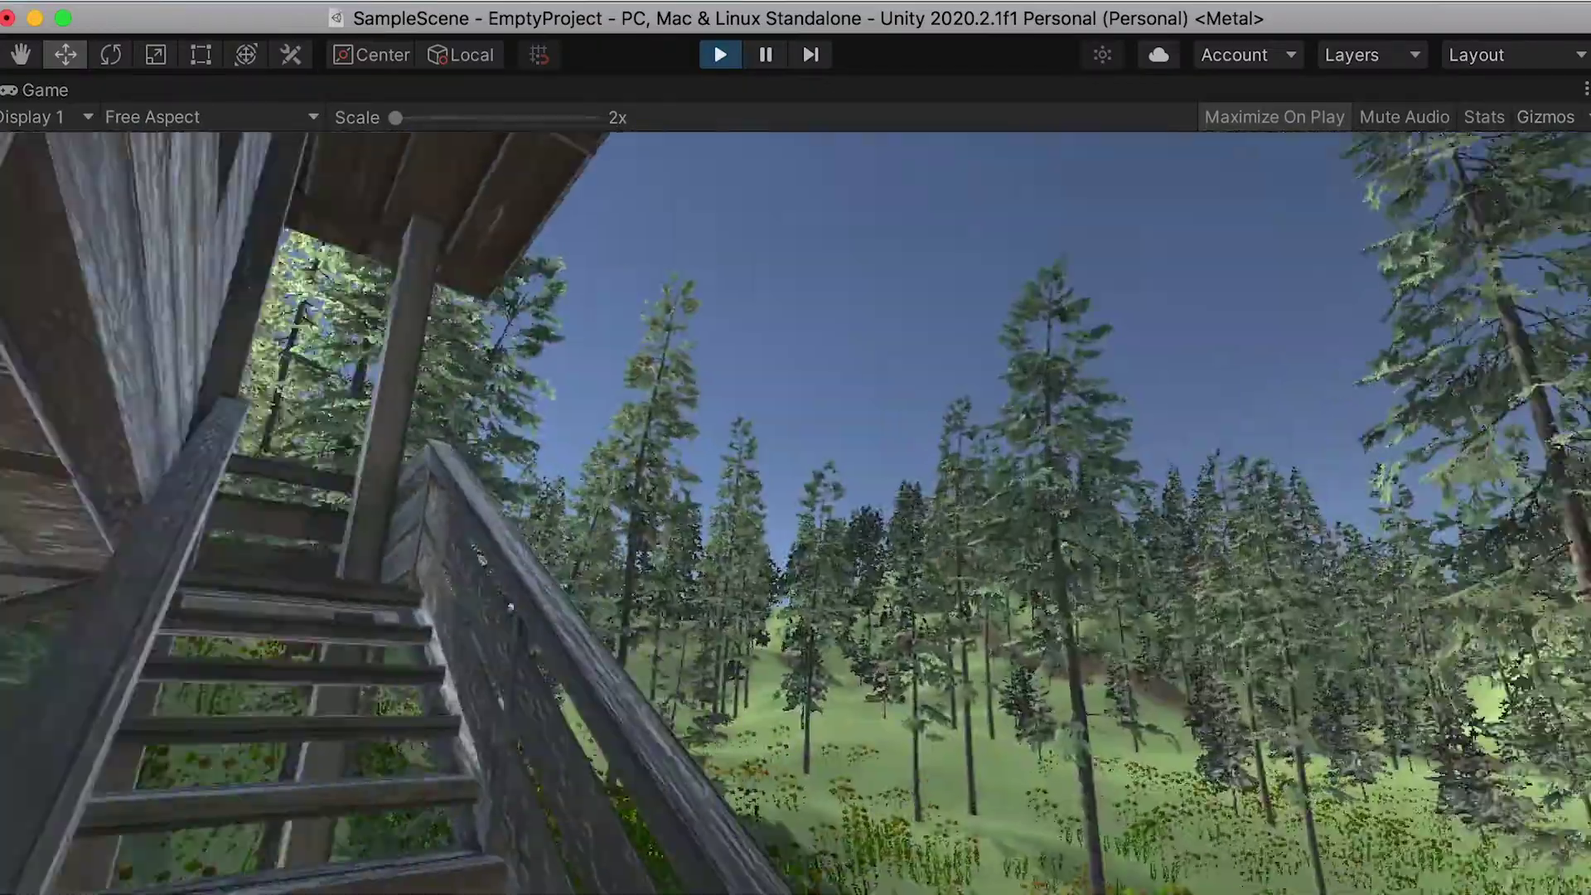
pyautogui.press('w')
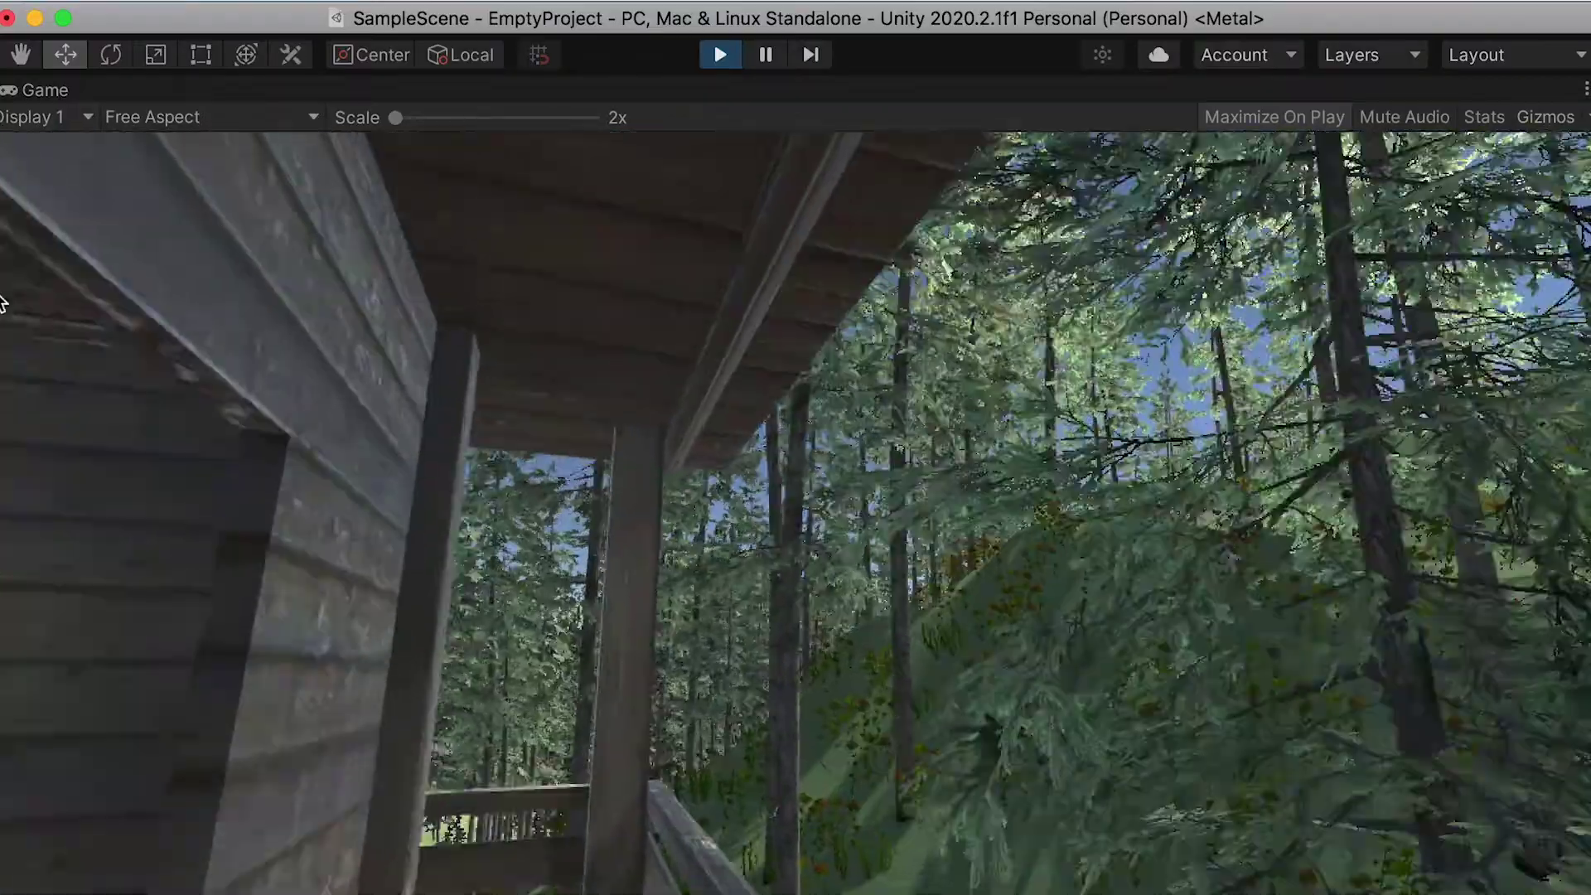
# Explore the watchtower's cabin and walk along its balcony to view the surrounding forest, and release the mouse cursor from the game.
pyautogui.press('w')
pyautogui.press('w')
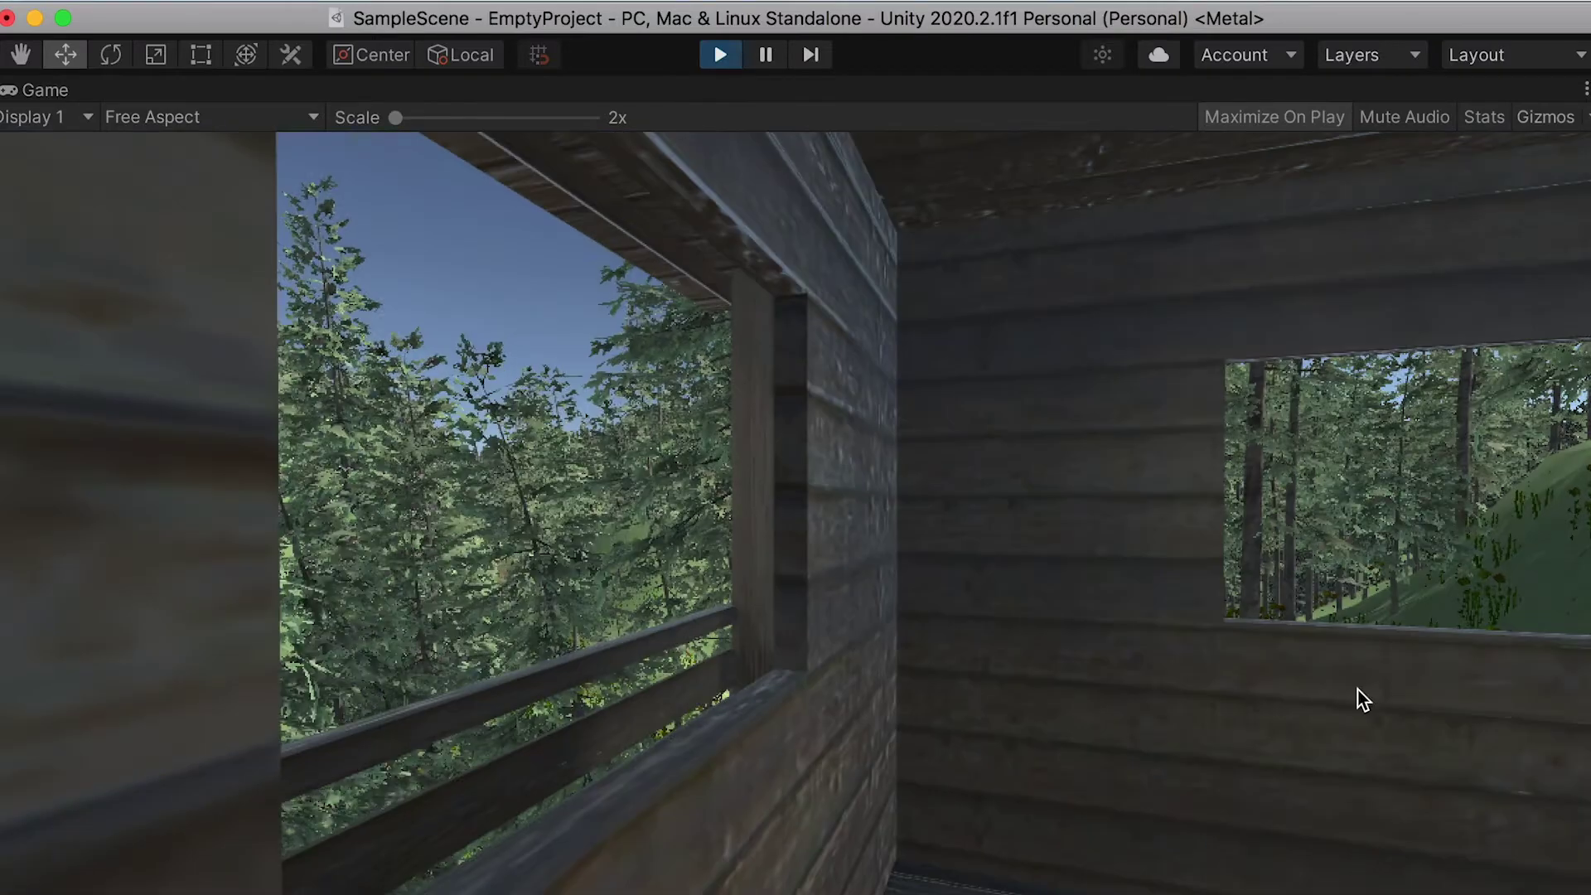
pyautogui.press('w')
pyautogui.press('w')
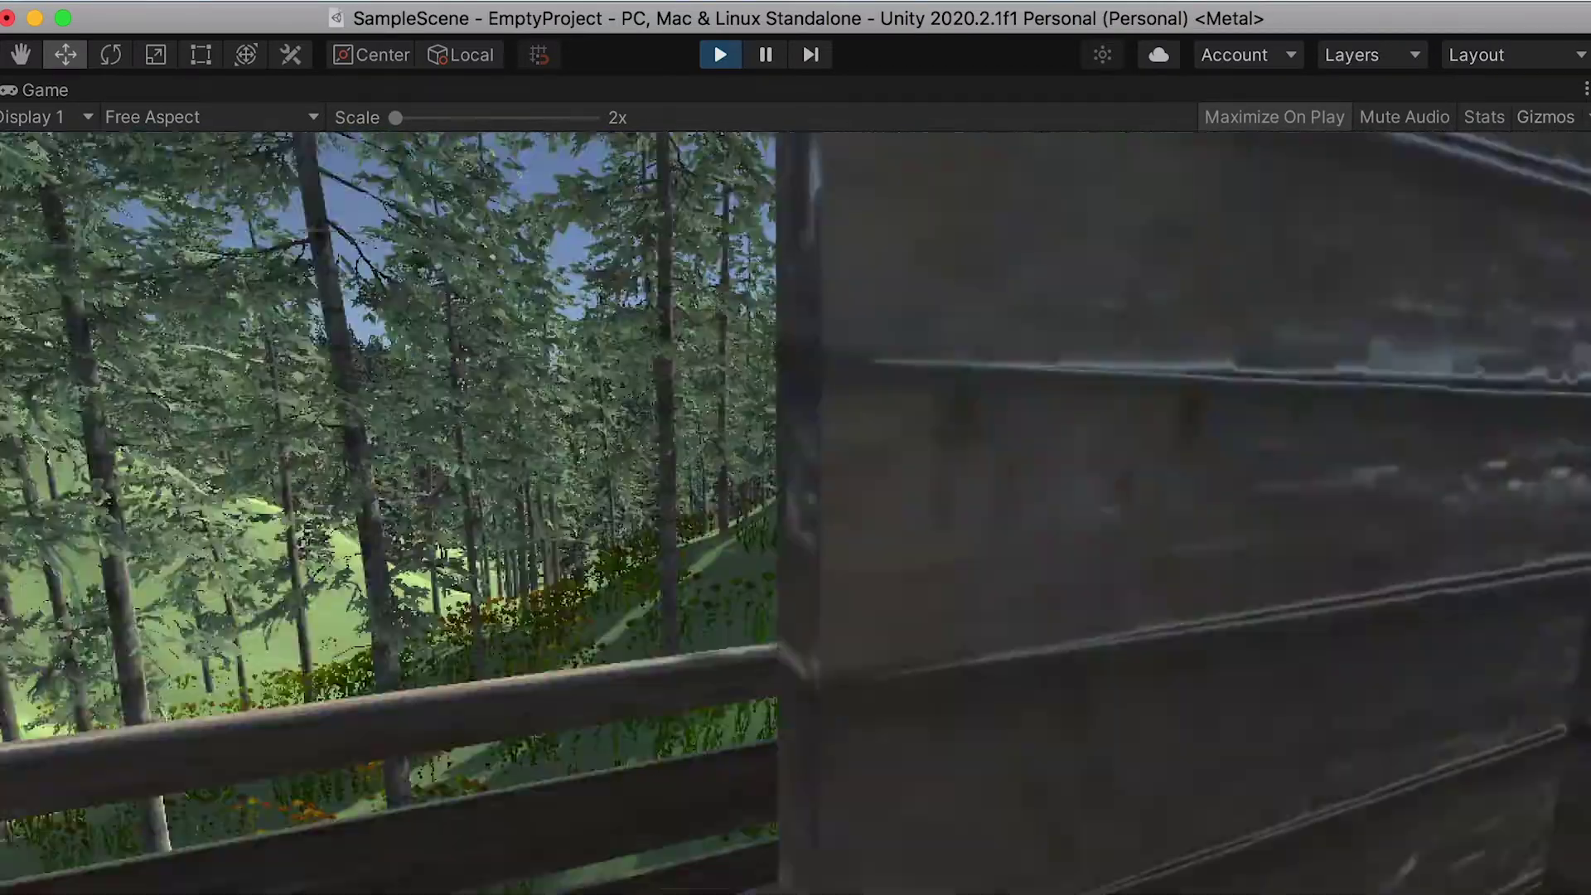
pyautogui.press('w')
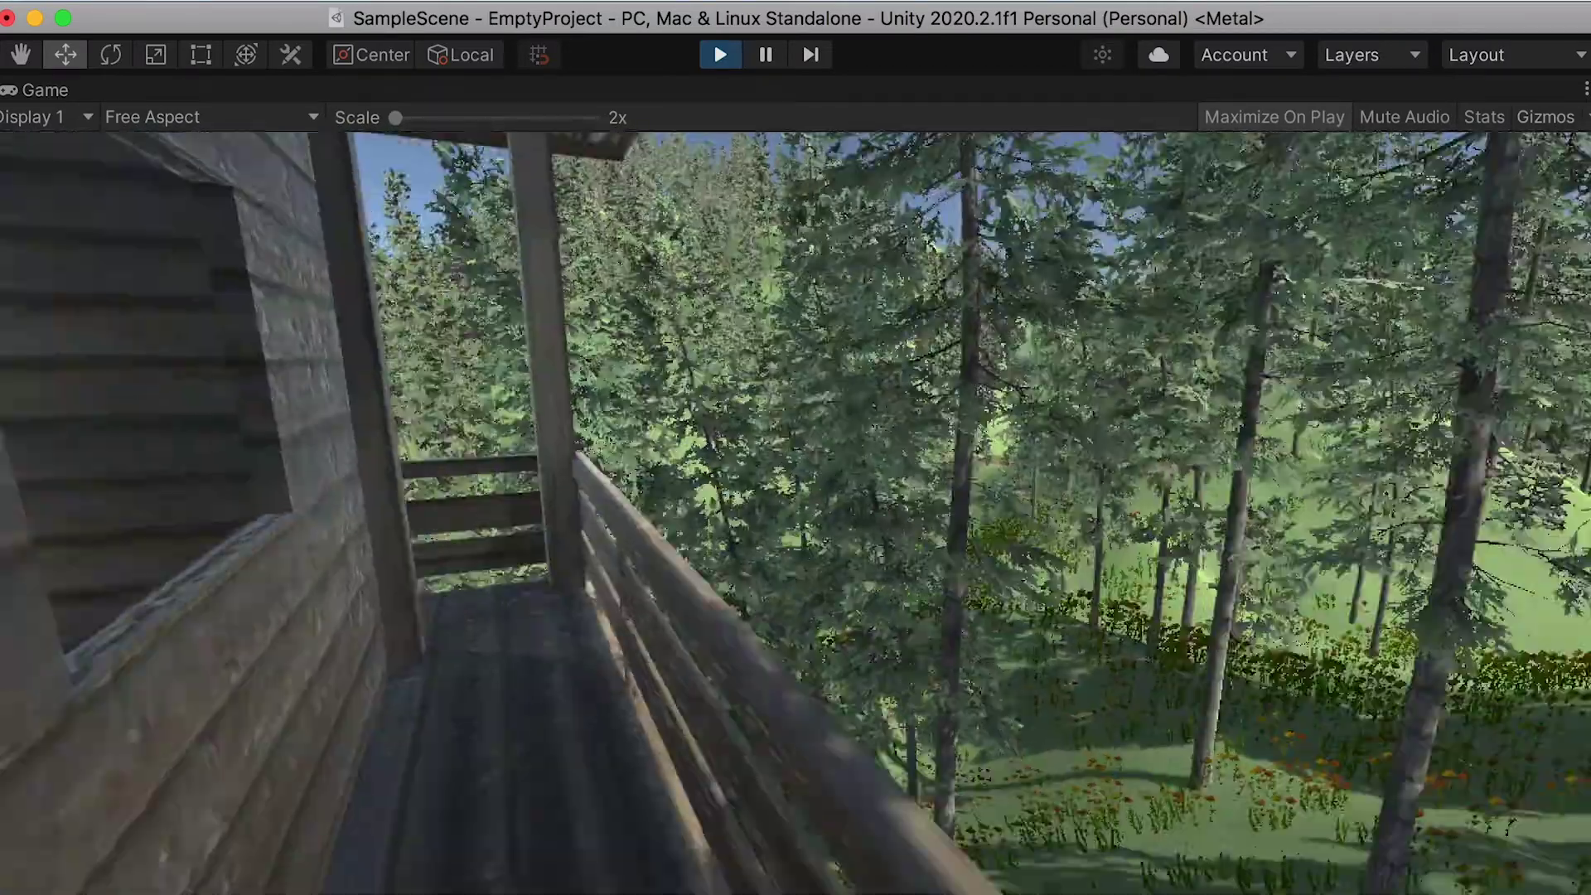
pyautogui.press('w')
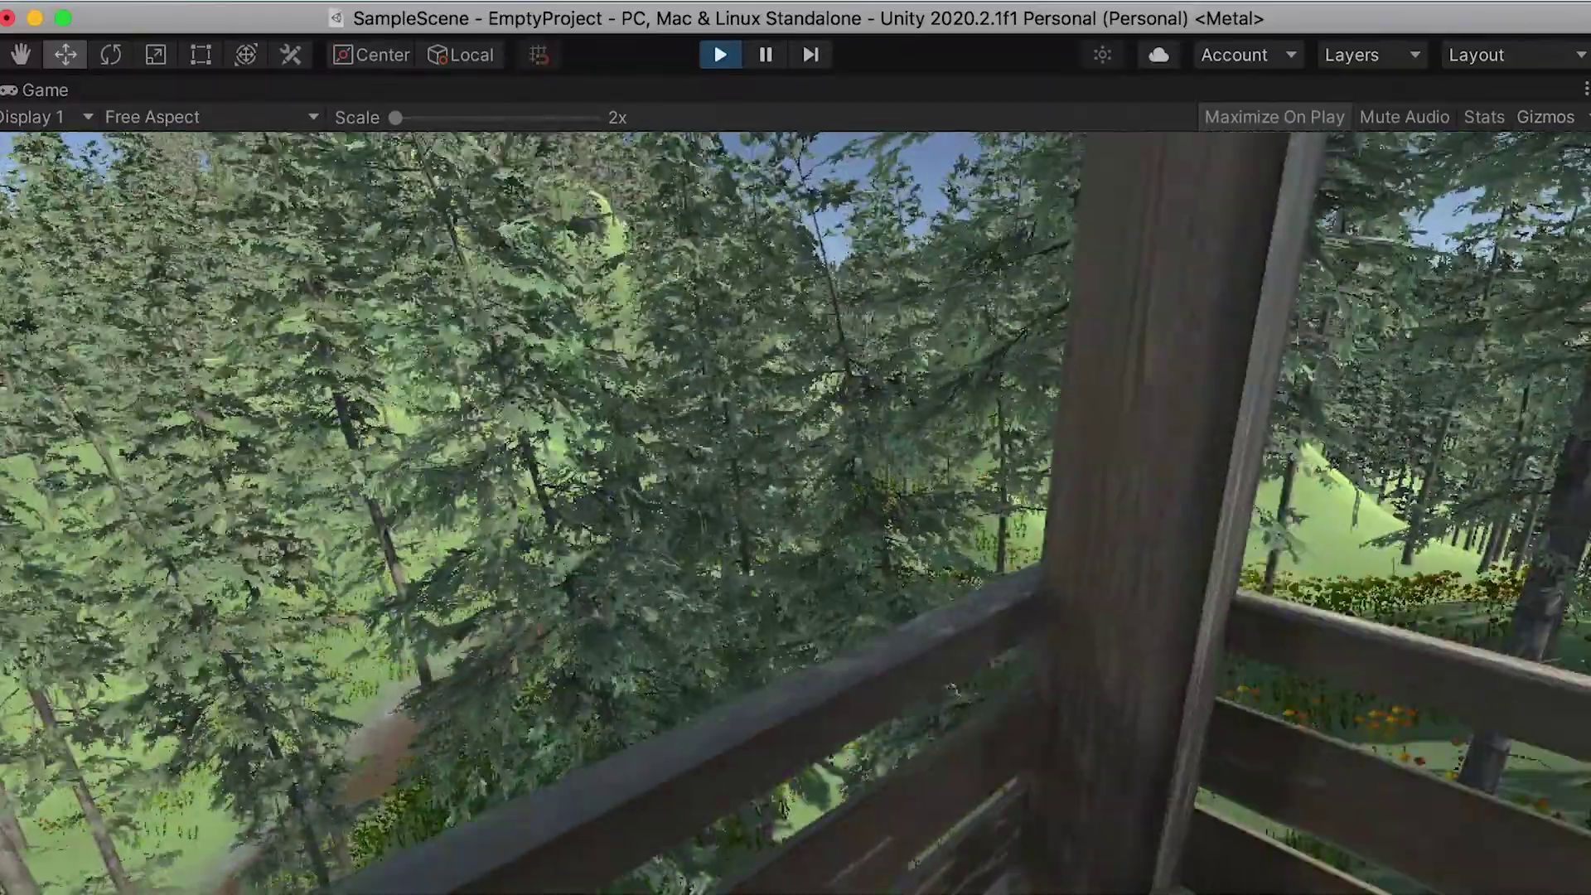
pyautogui.press('Escape')
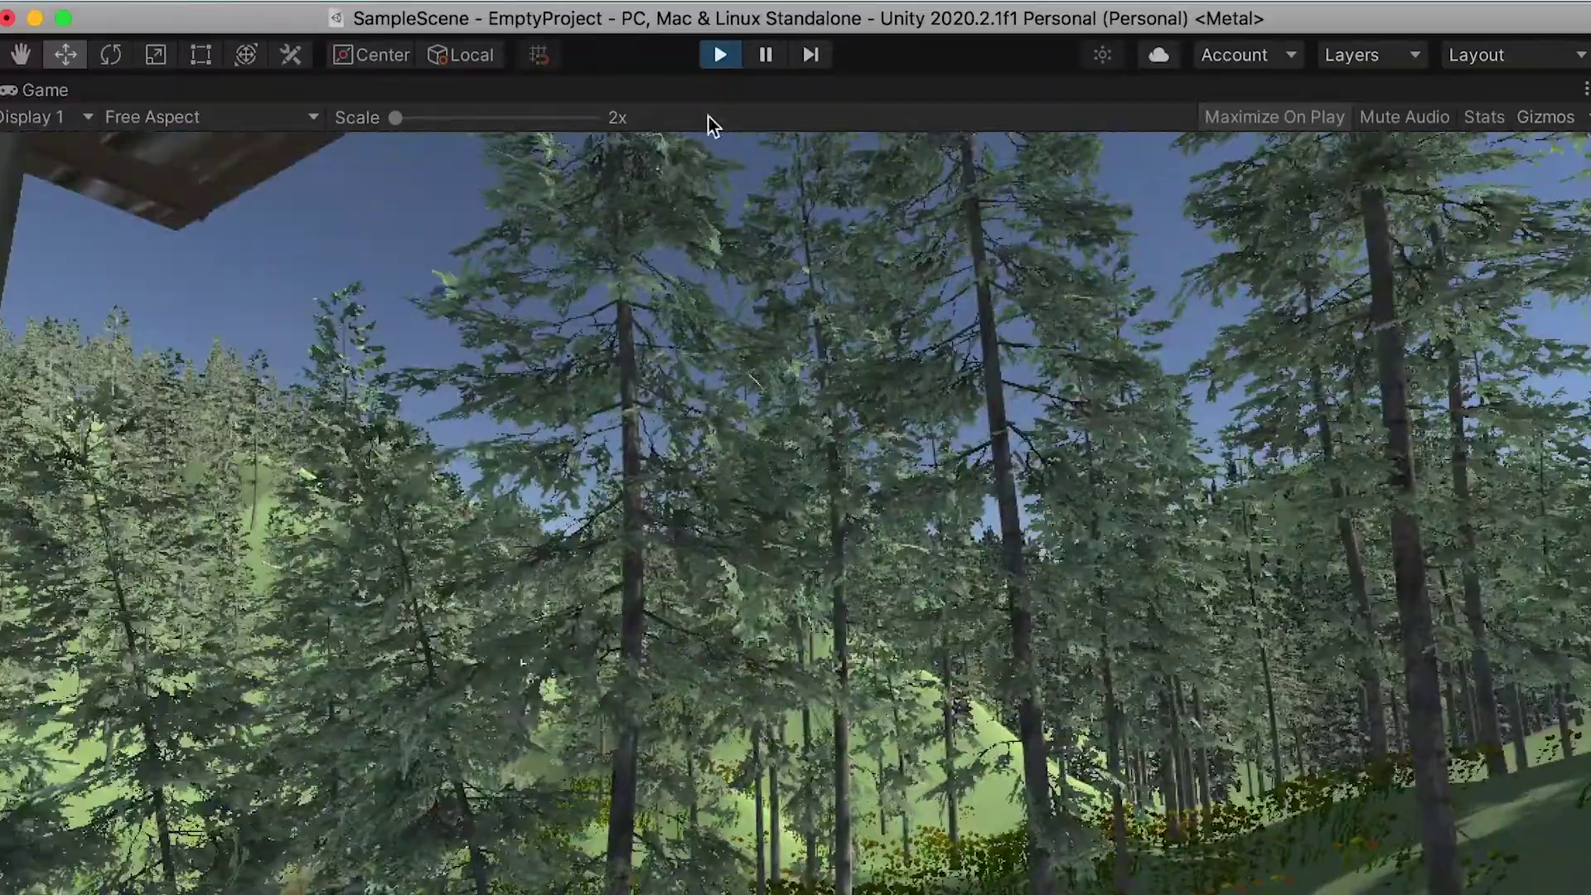